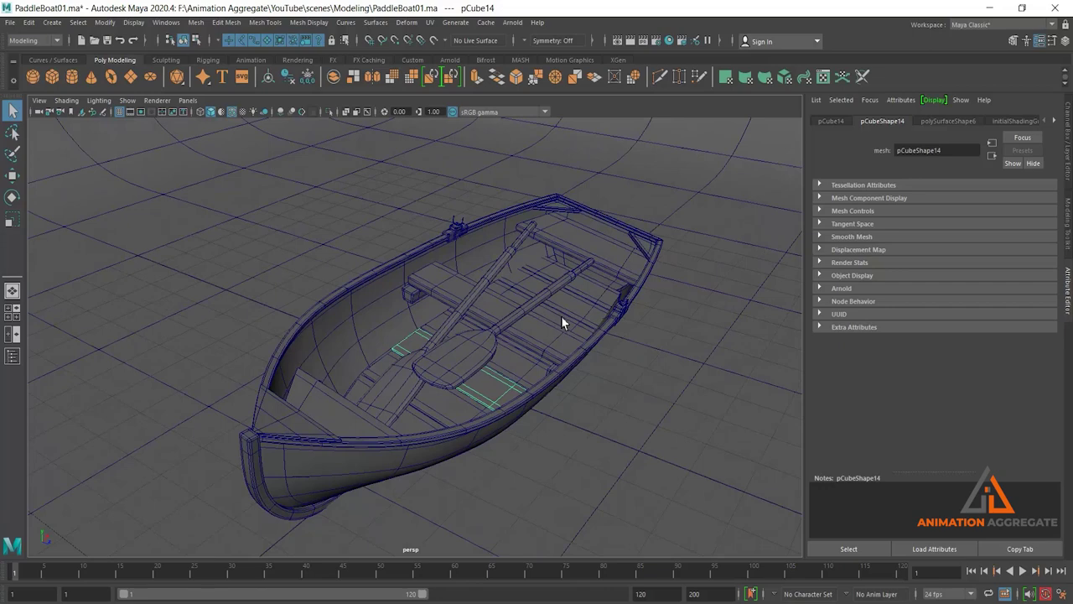
Step: Start a new empty Maya scene, discarding the paddle boat's unsaved changes
click(10, 22)
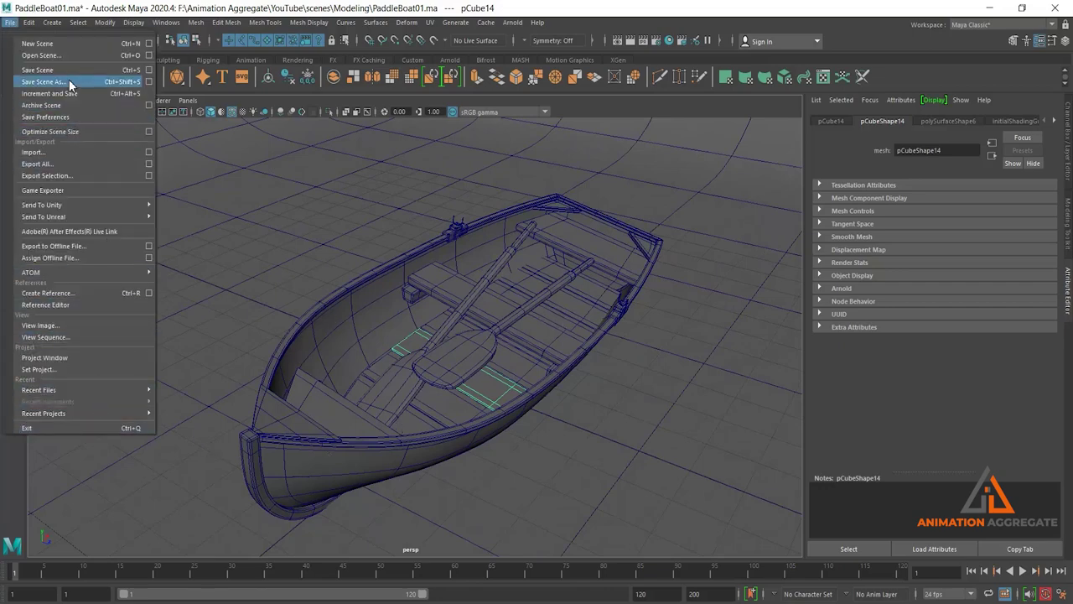
click(68, 41)
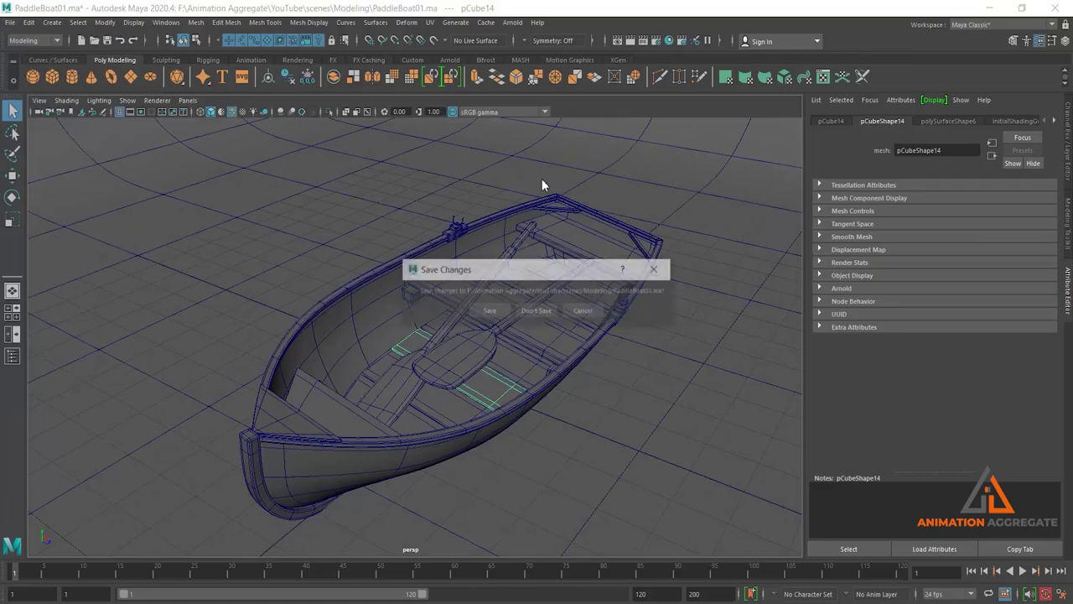
click(532, 313)
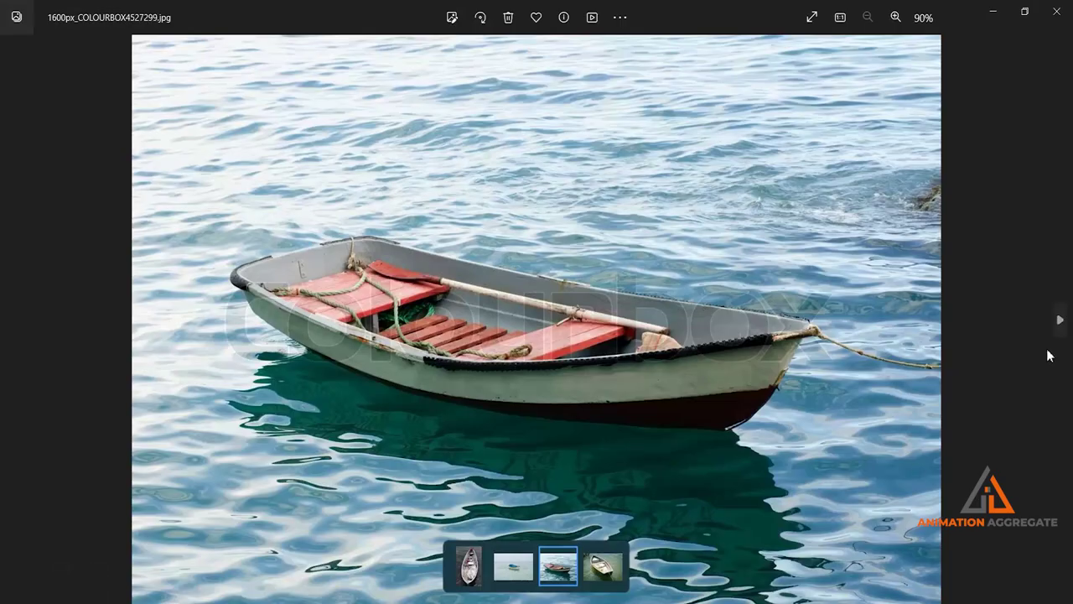
Step: Browse back and forth through the four rowing-boat reference photos in Photos
click(1062, 322)
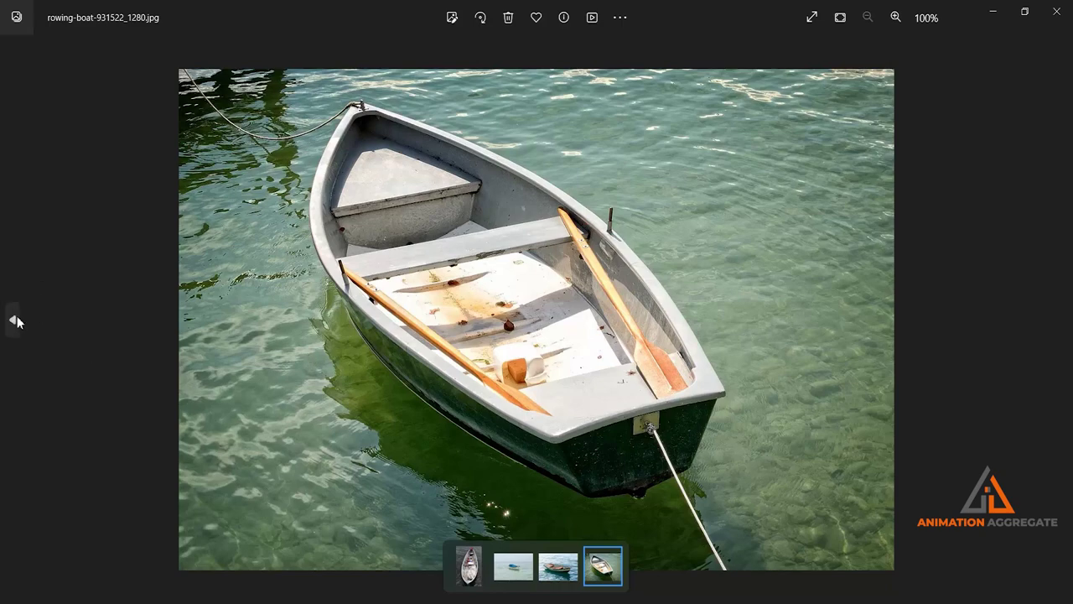
click(14, 320)
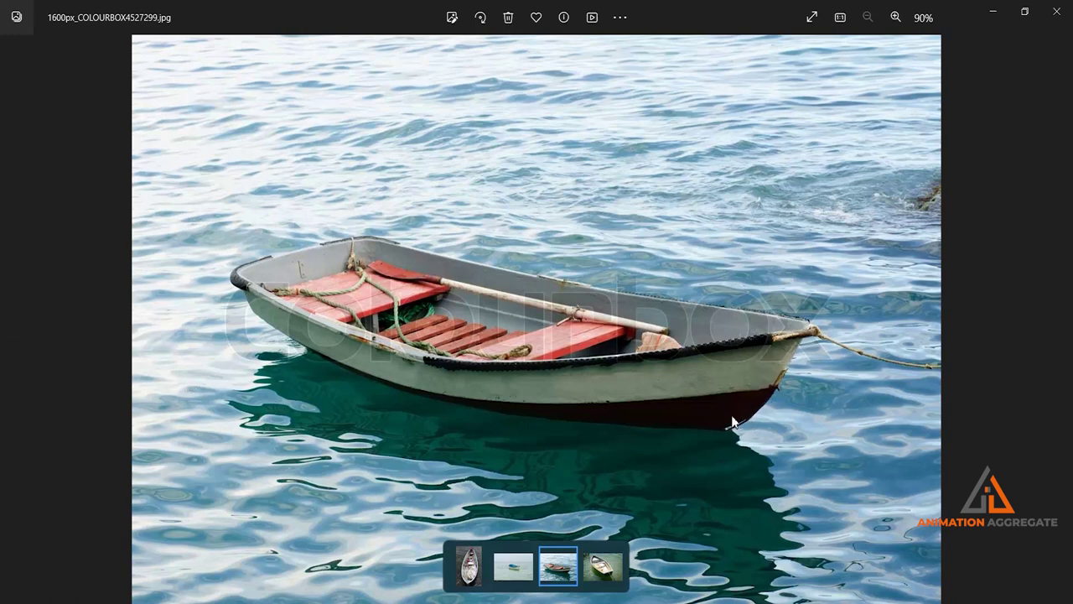
click(10, 320)
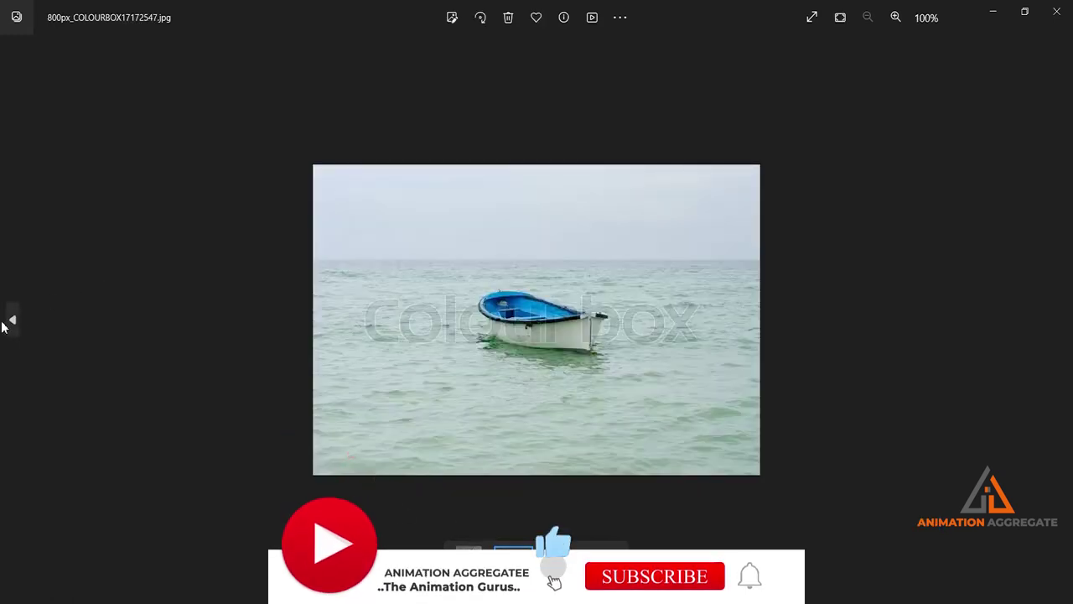
click(12, 323)
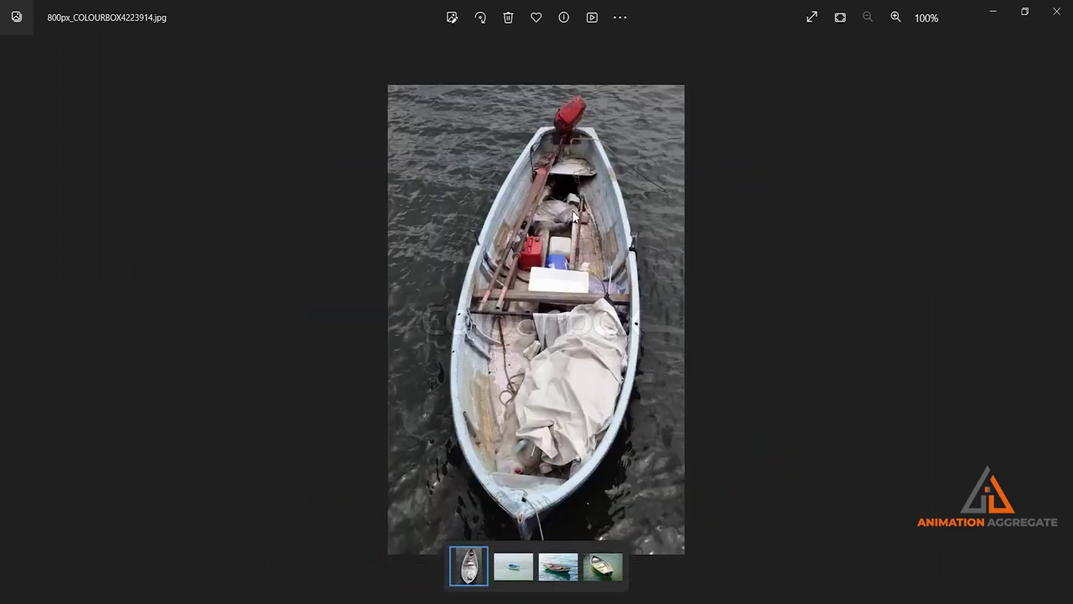
mouse_move(1059, 316)
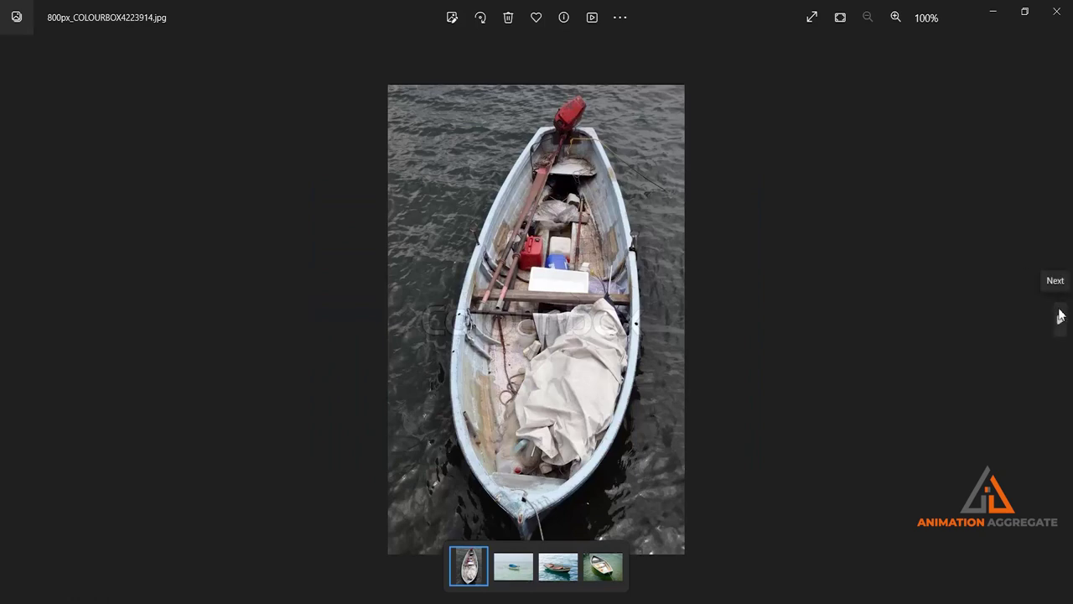
click(1060, 315)
click(1061, 315)
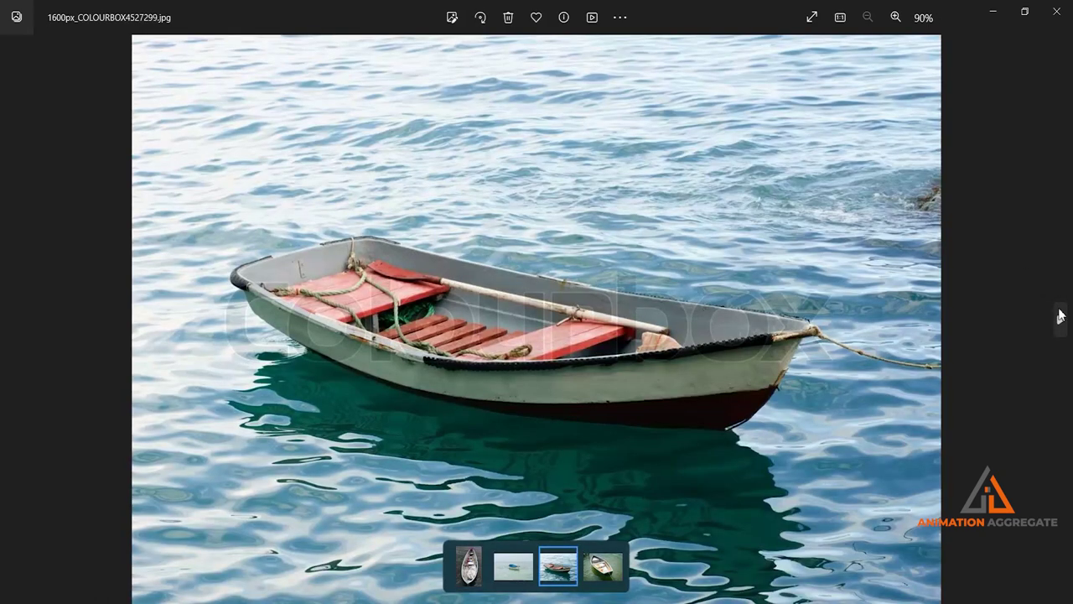
click(1061, 315)
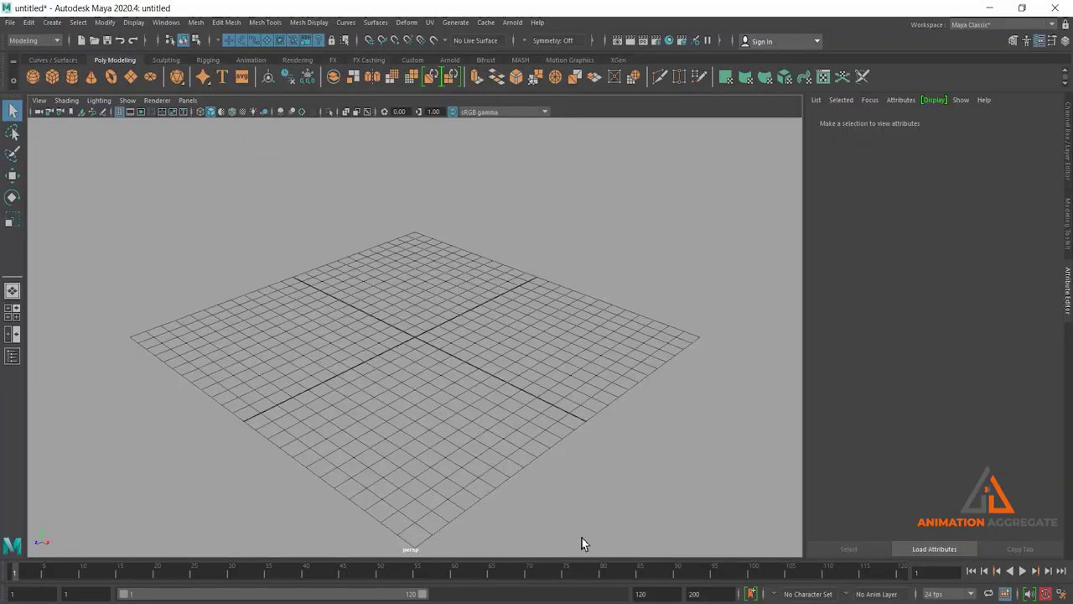
Step: Create a polygon cylinder and rotate it -90 on Z so it lies on its side
click(71, 76)
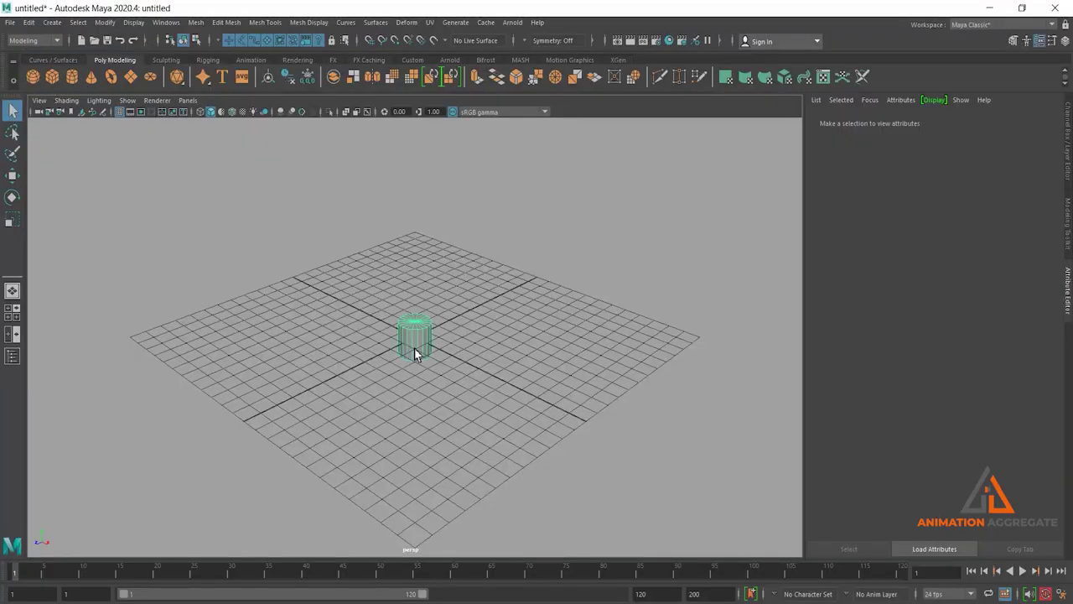
mouse_move(417, 350)
alt+mouse_down()
mouse_move(405, 307)
mouse_move(415, 308)
alt+mouse_up()
key(r)
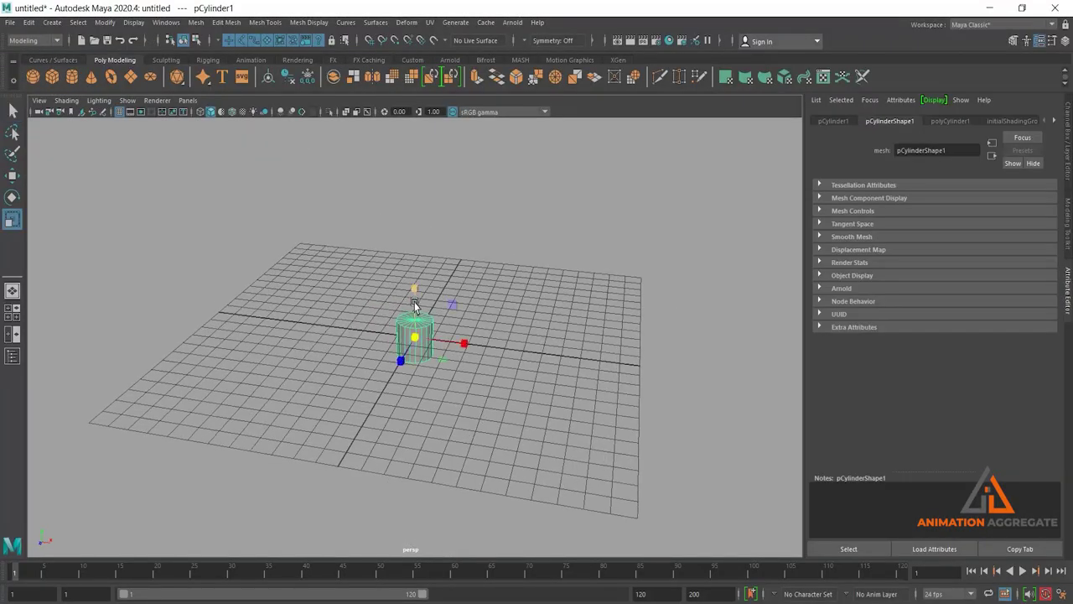
key(e)
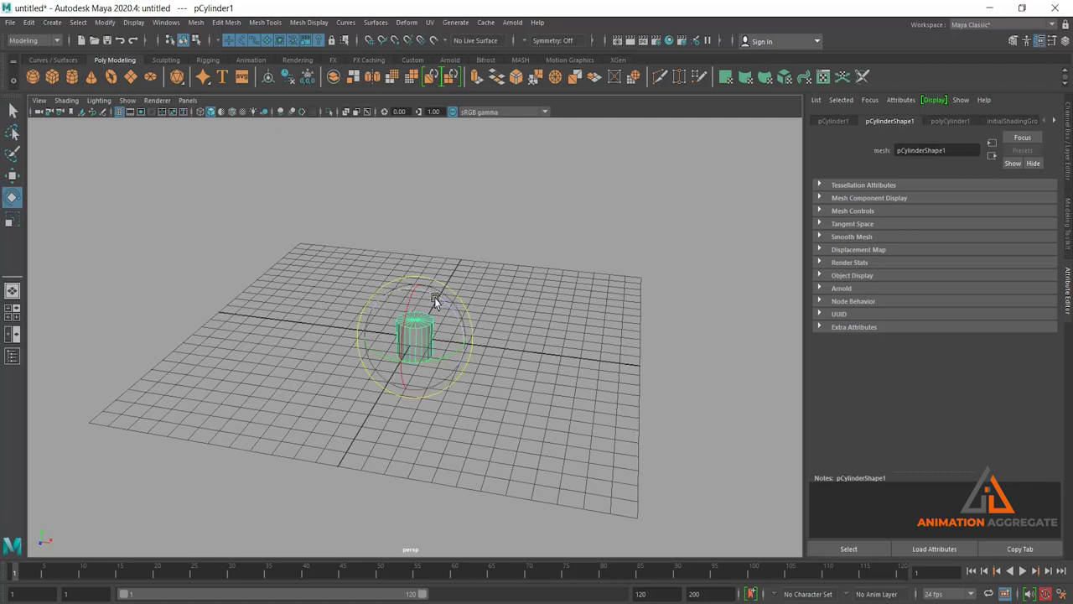
drag(433, 301, 469, 356)
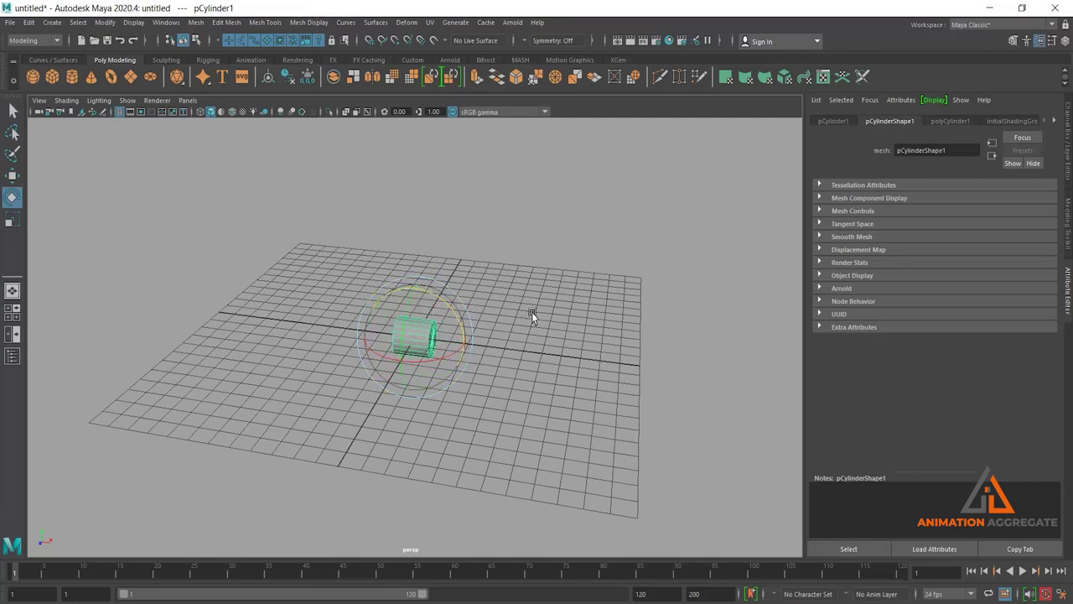
Step: Scale the cylinder into a long tube of 2.544 × 6.344 × 2.544
key(ctrl+a)
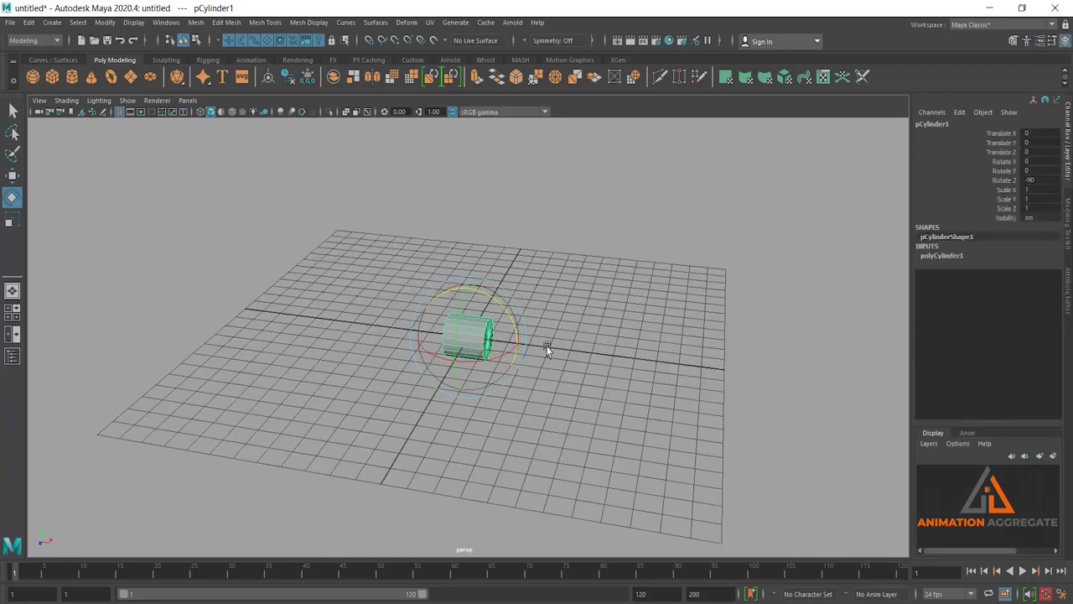
mouse_move(546, 352)
alt+mouse_down()
mouse_move(520, 288)
mouse_move(514, 354)
mouse_move(537, 377)
mouse_move(568, 372)
mouse_move(503, 377)
alt+mouse_up()
key(r)
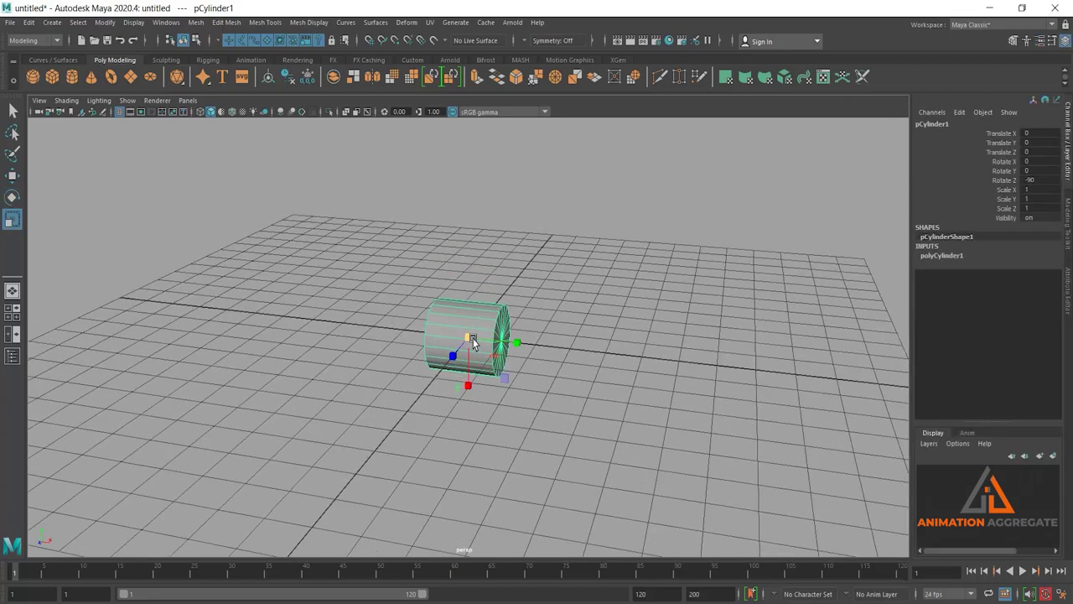
mouse_move(470, 338)
mouse_down()
mouse_move(527, 375)
mouse_move(497, 362)
mouse_move(503, 348)
mouse_move(520, 364)
mouse_move(513, 353)
mouse_move(523, 355)
mouse_move(532, 376)
mouse_move(524, 360)
mouse_move(550, 336)
mouse_move(525, 342)
mouse_move(567, 374)
mouse_move(589, 354)
mouse_up()
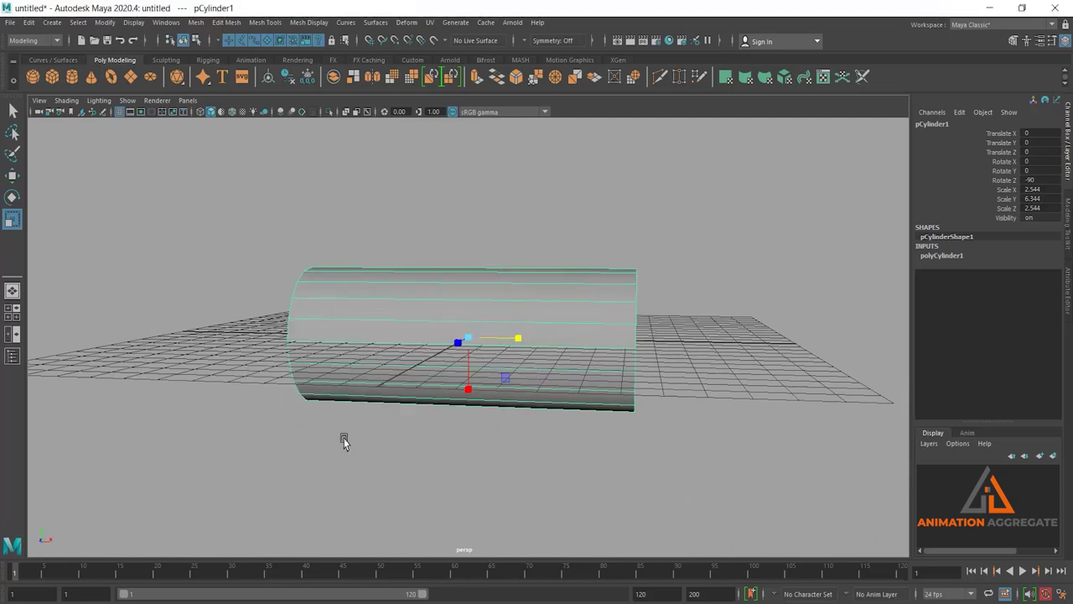
key(space)
key(space)
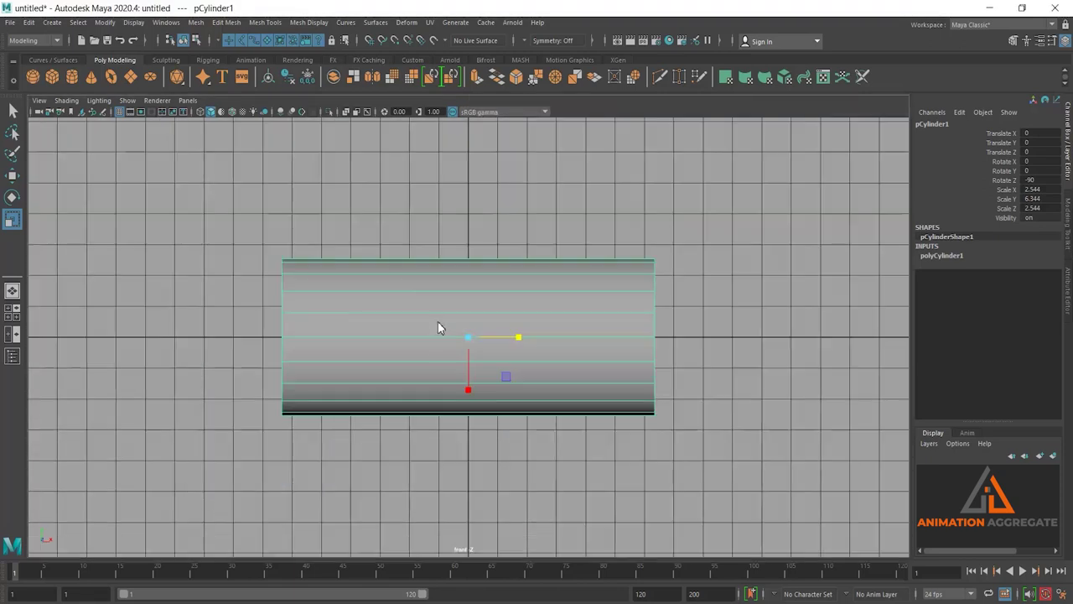
Step: Delete the cylinder's upper half of faces in front view
right_drag(438, 298, 440, 331)
drag(181, 145, 756, 323)
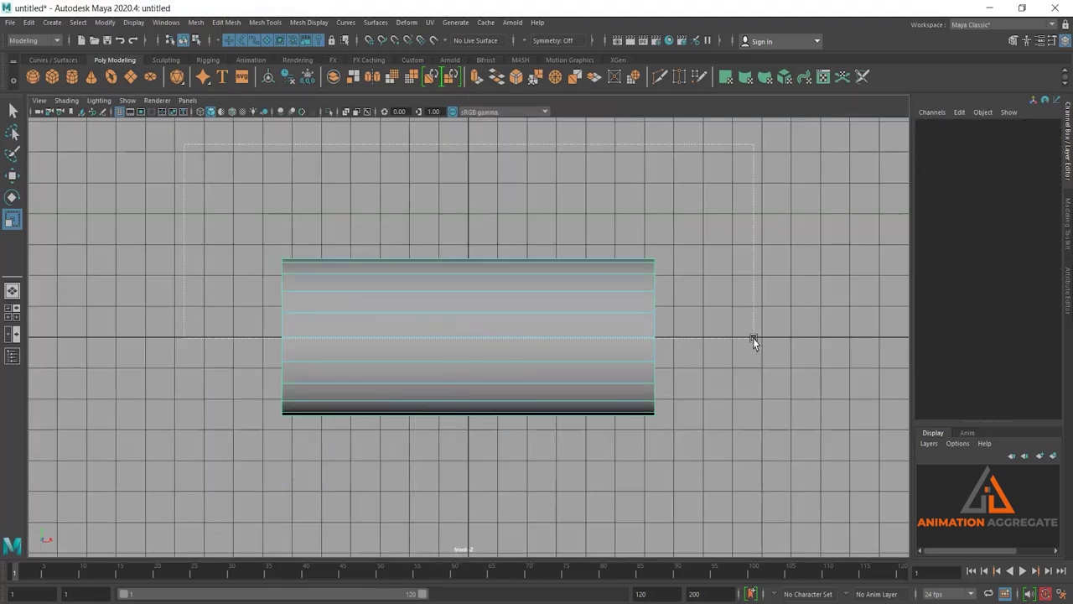
click(755, 325)
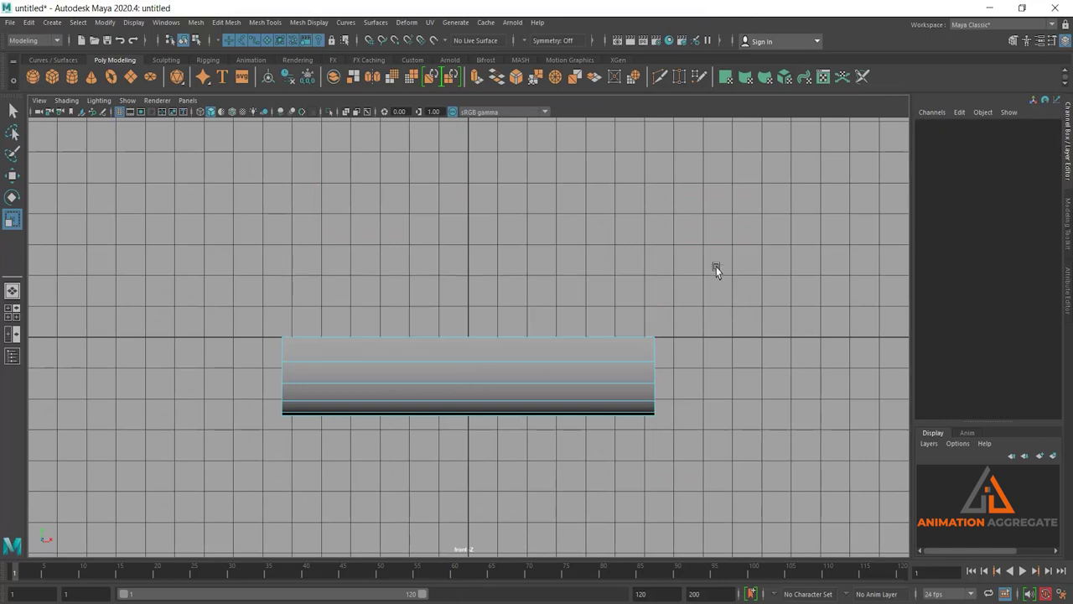
key(space)
key(space)
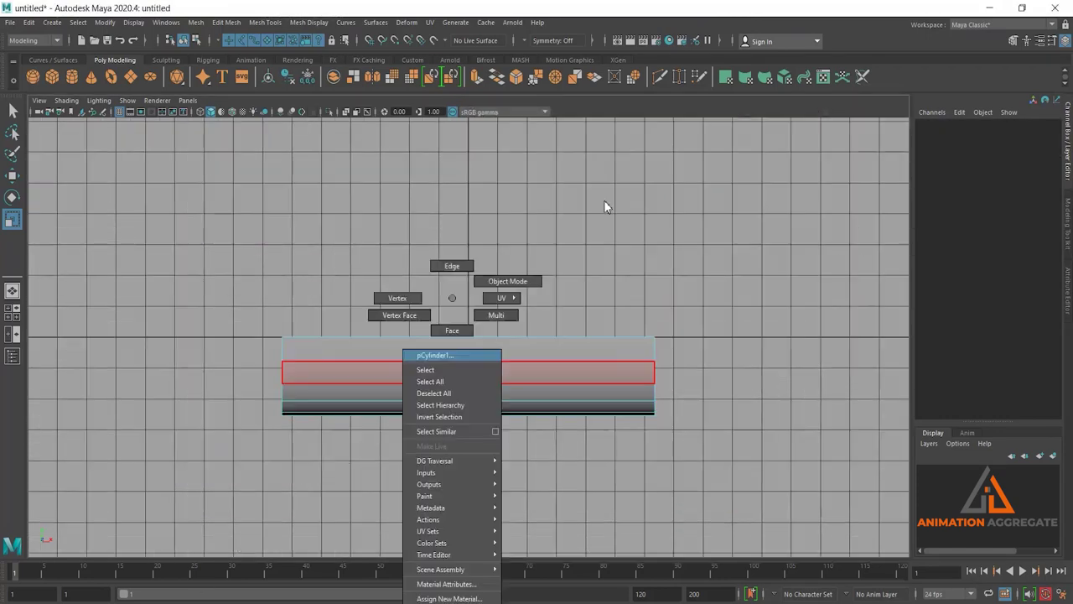
Step: Move the half cylinder up to Translate Y 2.627
right_drag(453, 337, 604, 199)
key(w)
drag(470, 395, 472, 316)
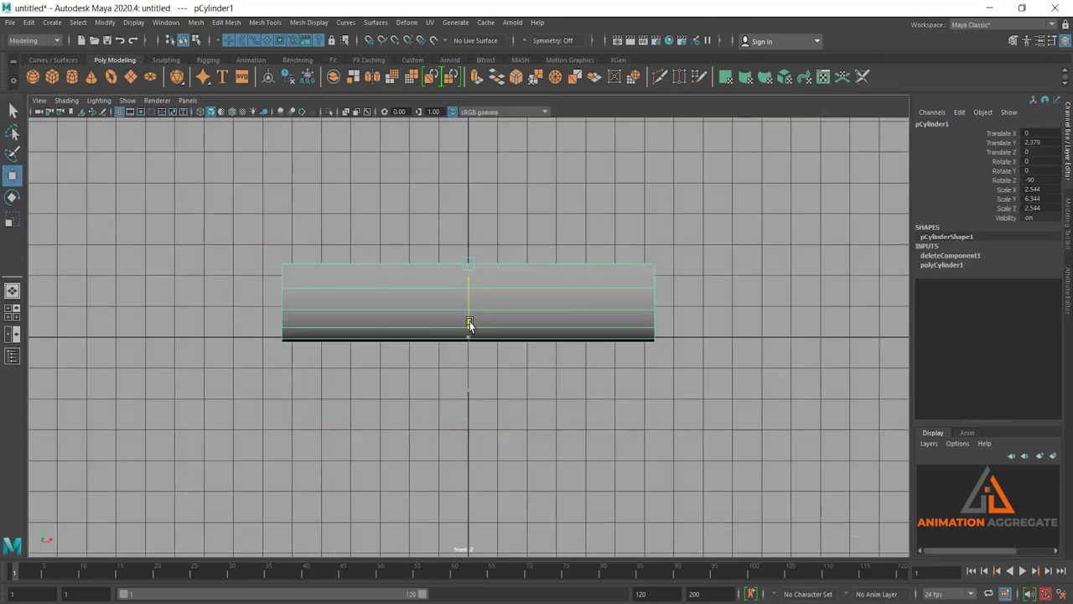
Step: In perspective view, select one edge along the trough's top rim
key(space)
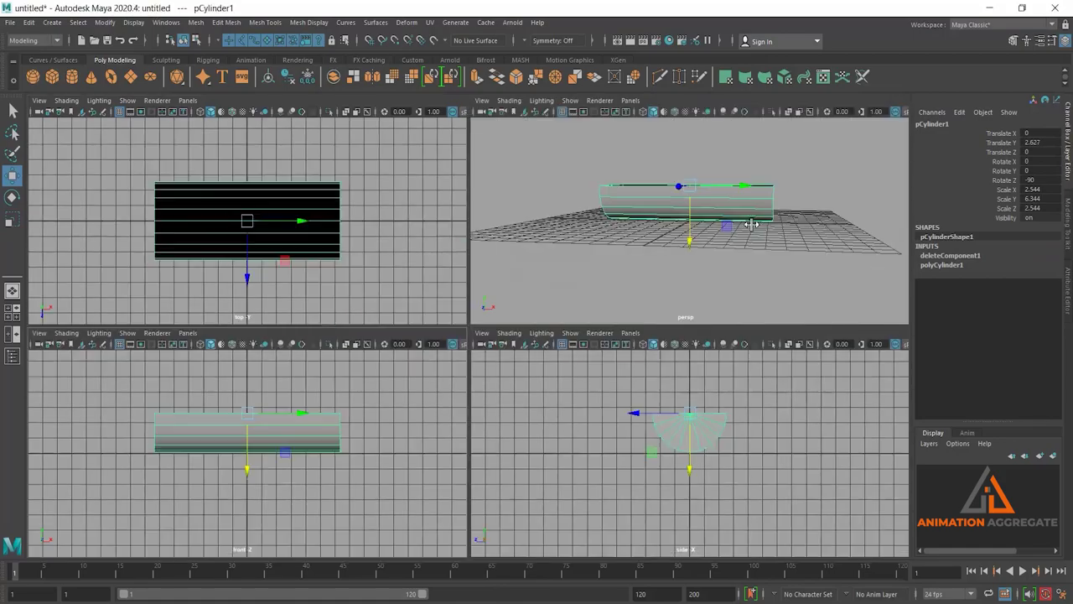
key(space)
alt+drag(709, 244, 599, 293)
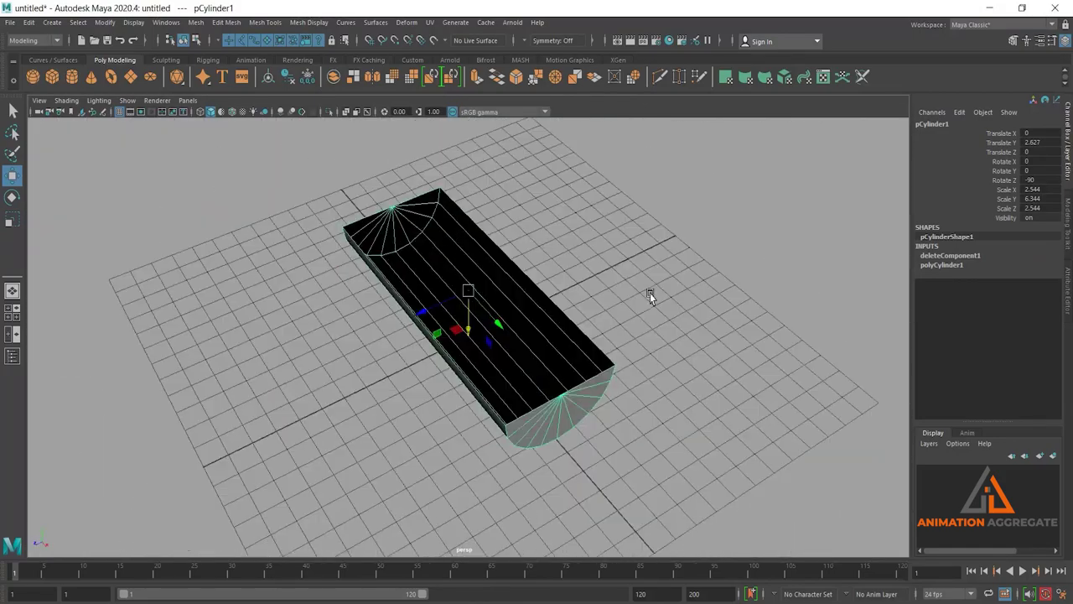
scroll(599, 294, up, 3)
right_drag(553, 300, 560, 182)
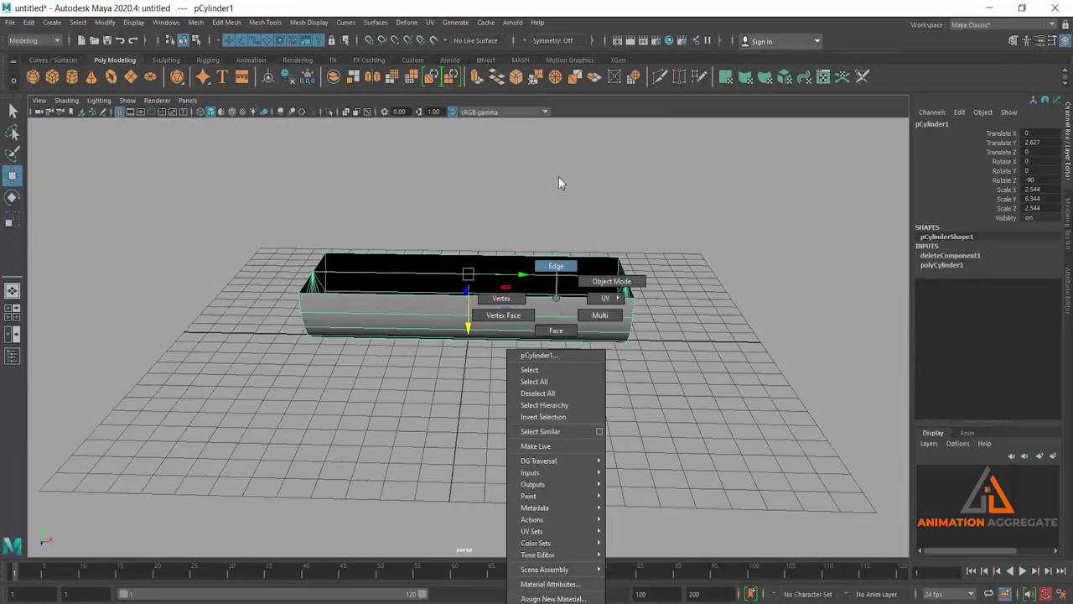
click(549, 296)
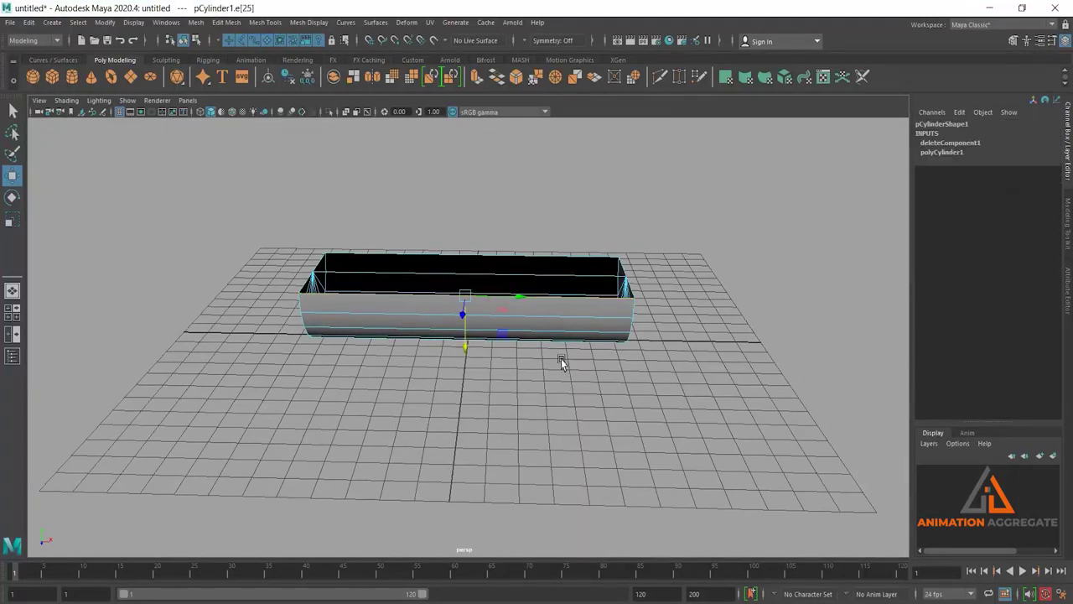
Step: Insert a Multi-split edge ring around the trough with 3 divisions
shift+right_drag(738, 200, 793, 255)
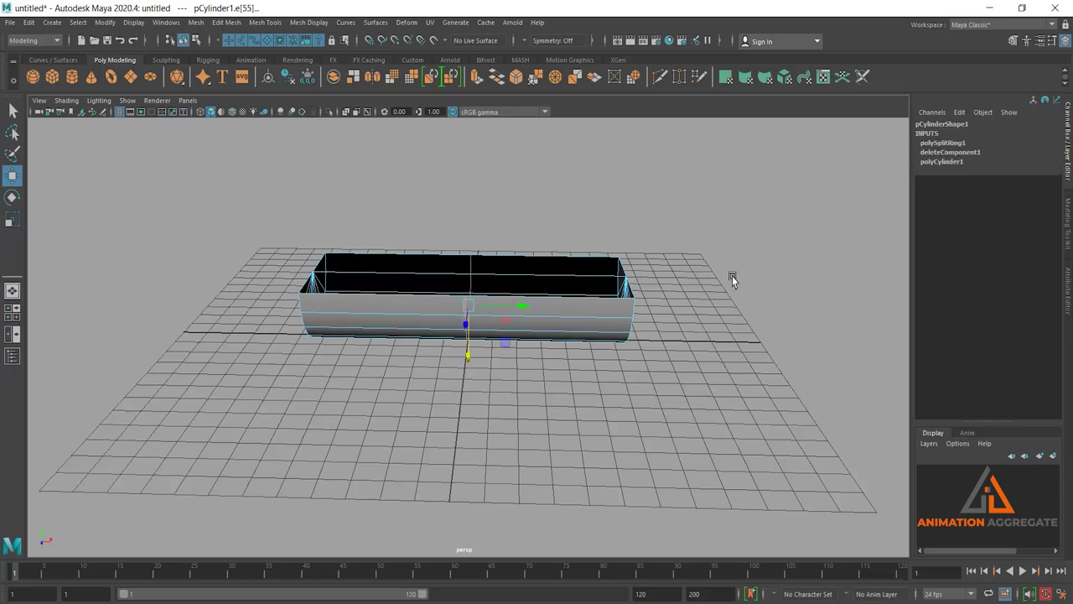
click(952, 142)
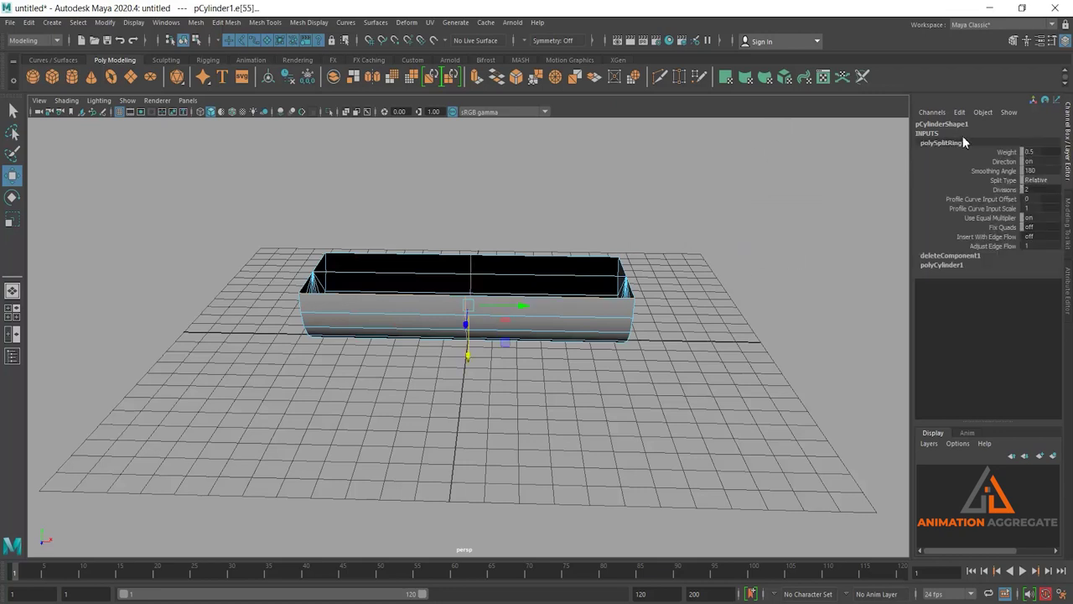
click(1034, 181)
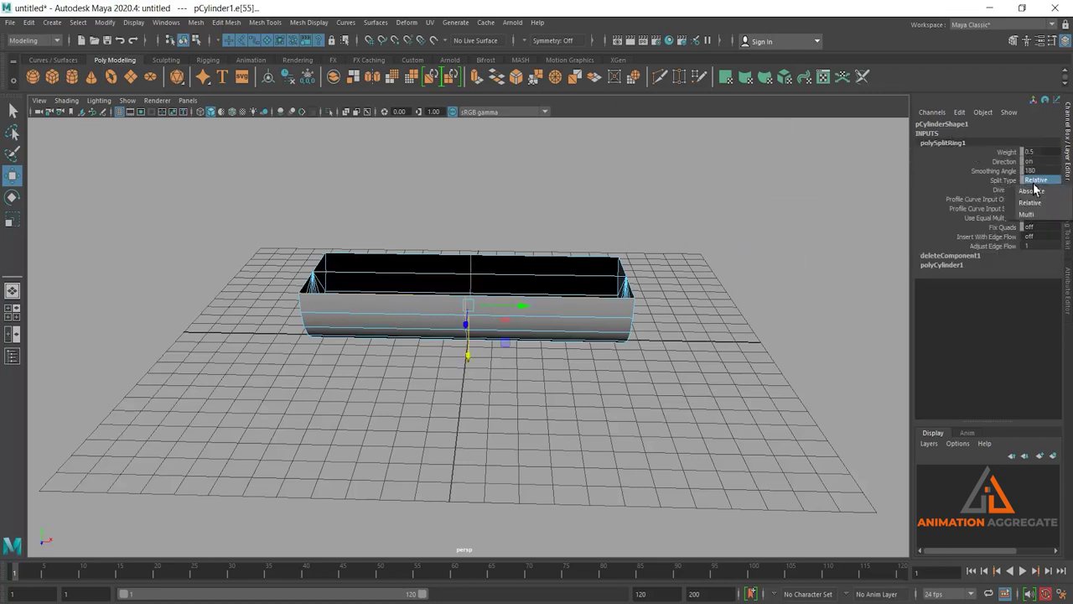
click(1037, 215)
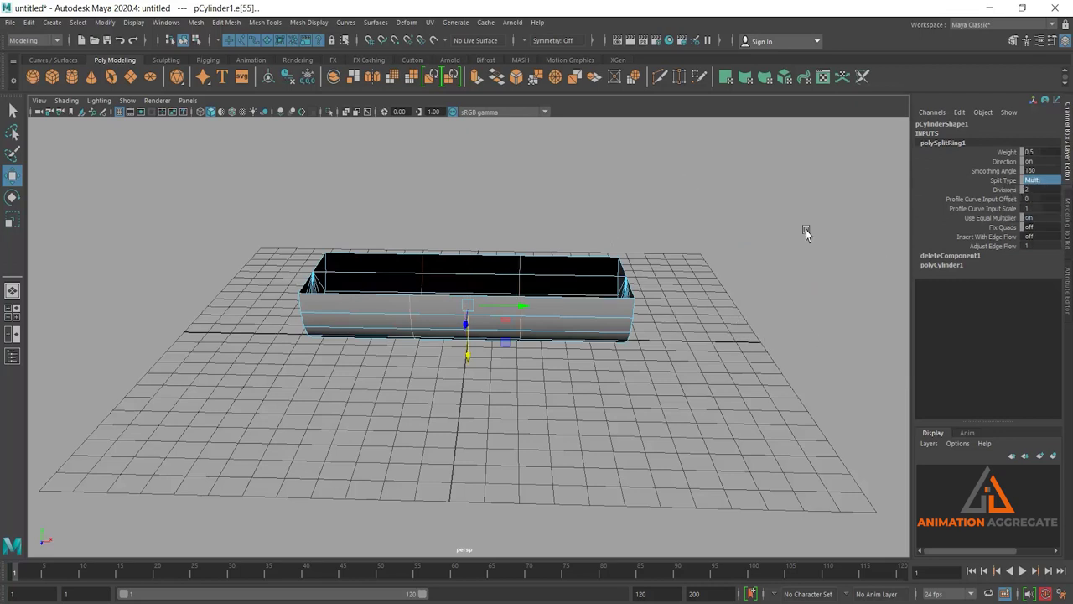
click(998, 190)
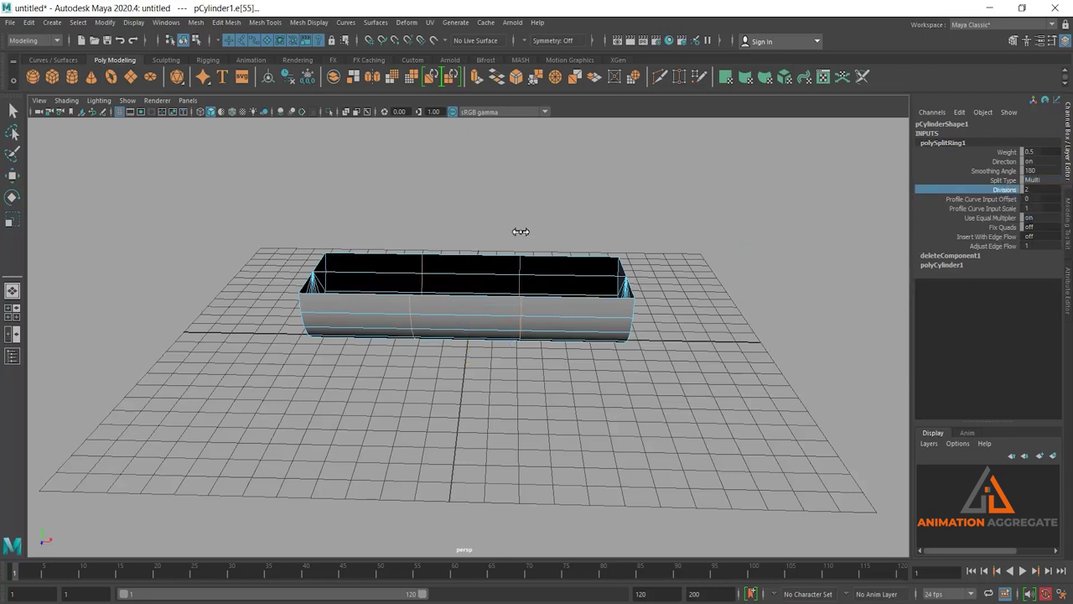
middle_drag(526, 233, 557, 311)
alt+drag(558, 312, 534, 305)
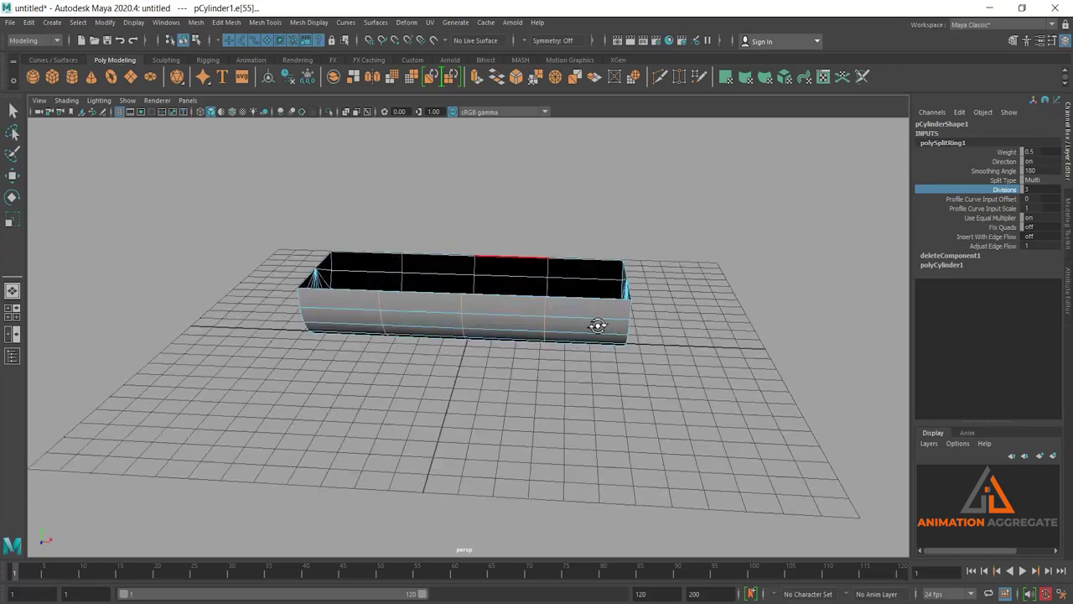
mouse_move(536, 295)
right_down()
mouse_move(484, 247)
mouse_move(426, 257)
right_up()
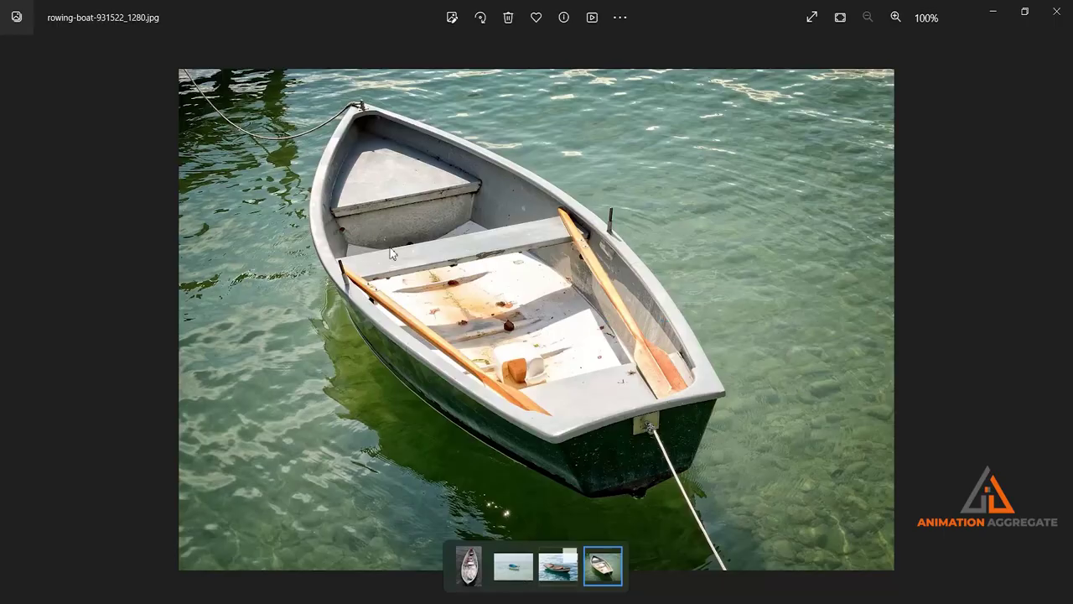
Step: View the top-down grey reference 800px_COLOURBOX4223914.jpg, then minimize Photos
click(469, 569)
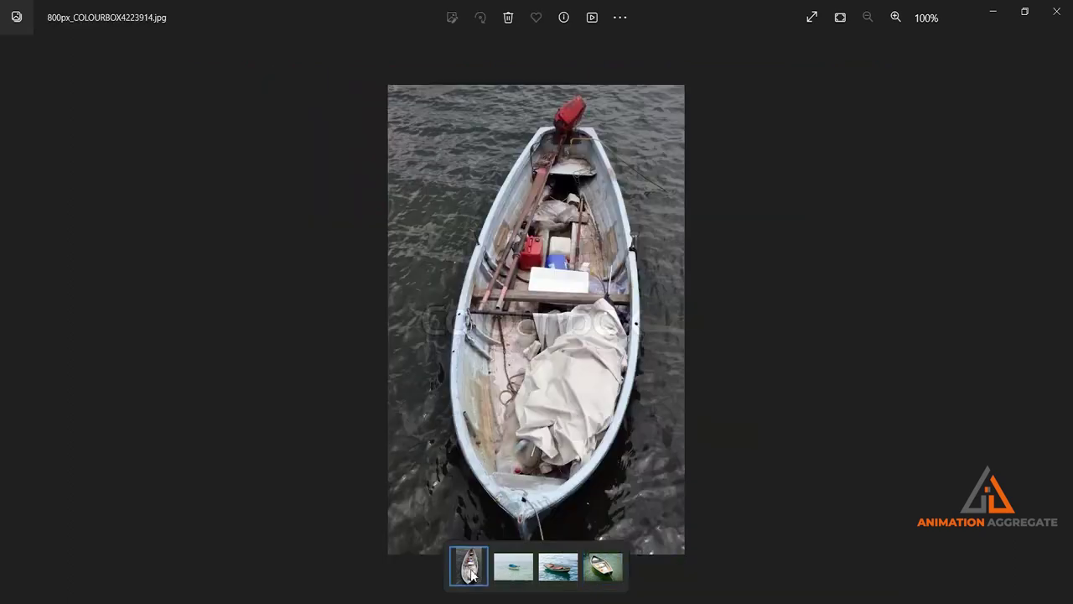
click(993, 11)
Step: Scale the curved end's vertices inward to narrow the bow
right_drag(428, 285, 373, 273)
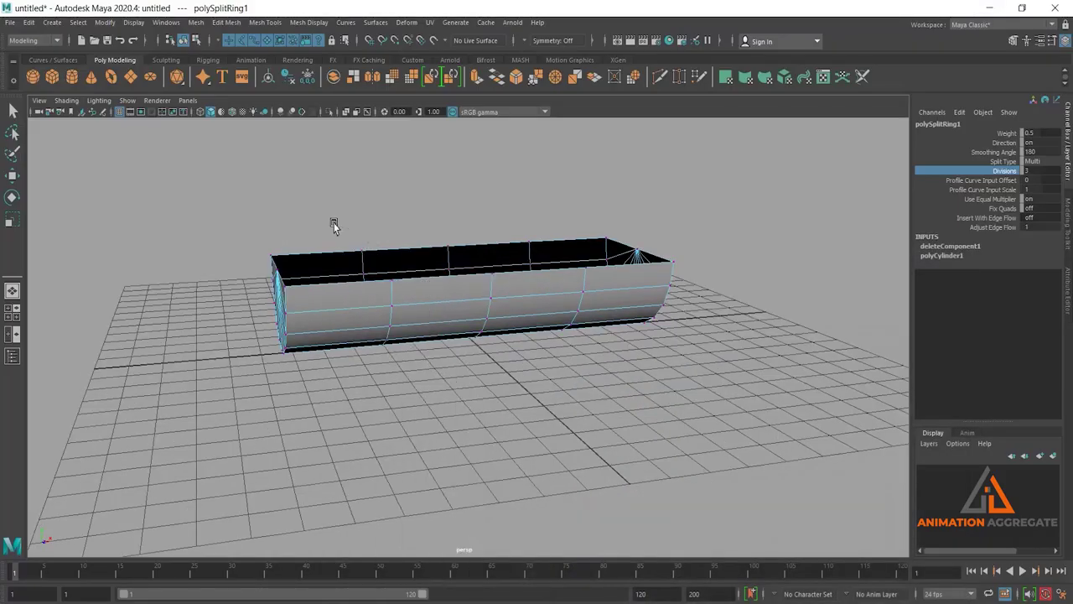
key(w)
mouse_move(206, 215)
mouse_down()
mouse_move(329, 380)
mouse_move(392, 334)
mouse_up()
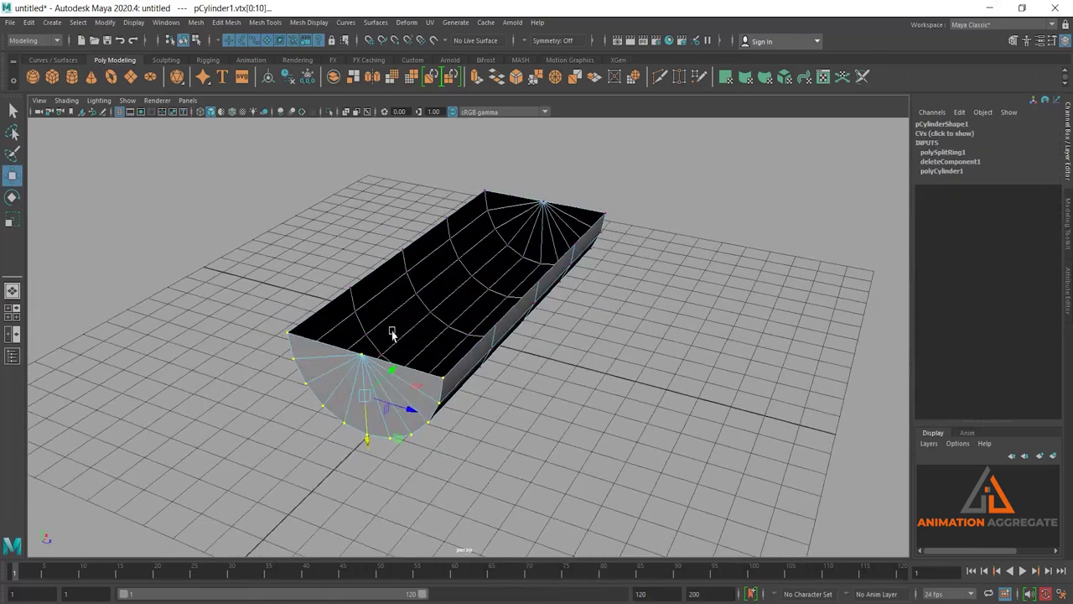
key(r)
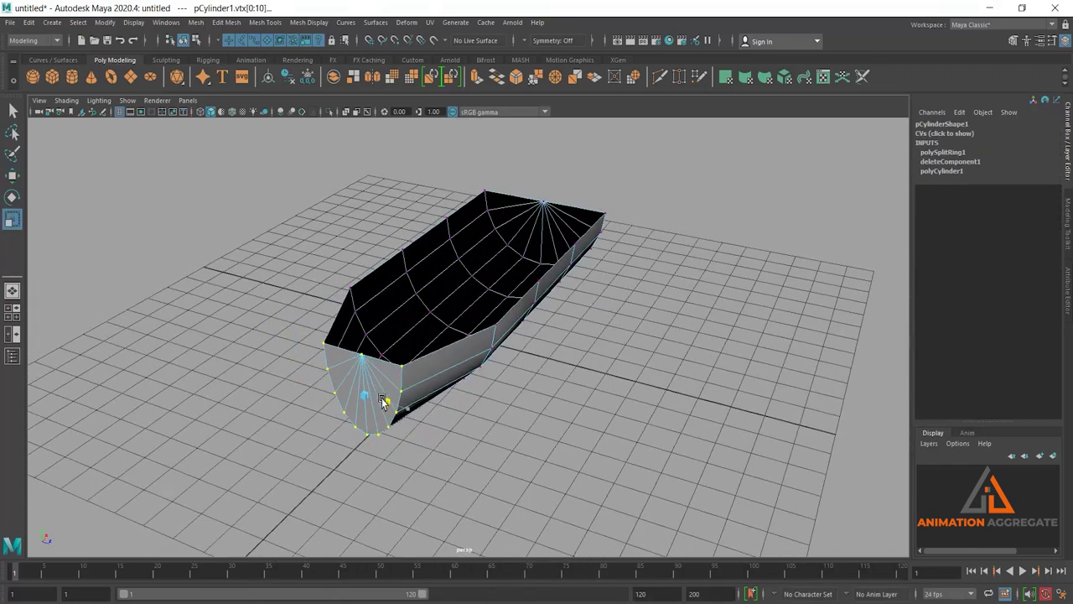
mouse_move(412, 408)
mouse_down()
mouse_move(364, 405)
mouse_move(525, 424)
mouse_move(472, 431)
mouse_move(345, 223)
mouse_move(428, 420)
mouse_move(462, 441)
mouse_move(433, 426)
mouse_move(568, 372)
mouse_up()
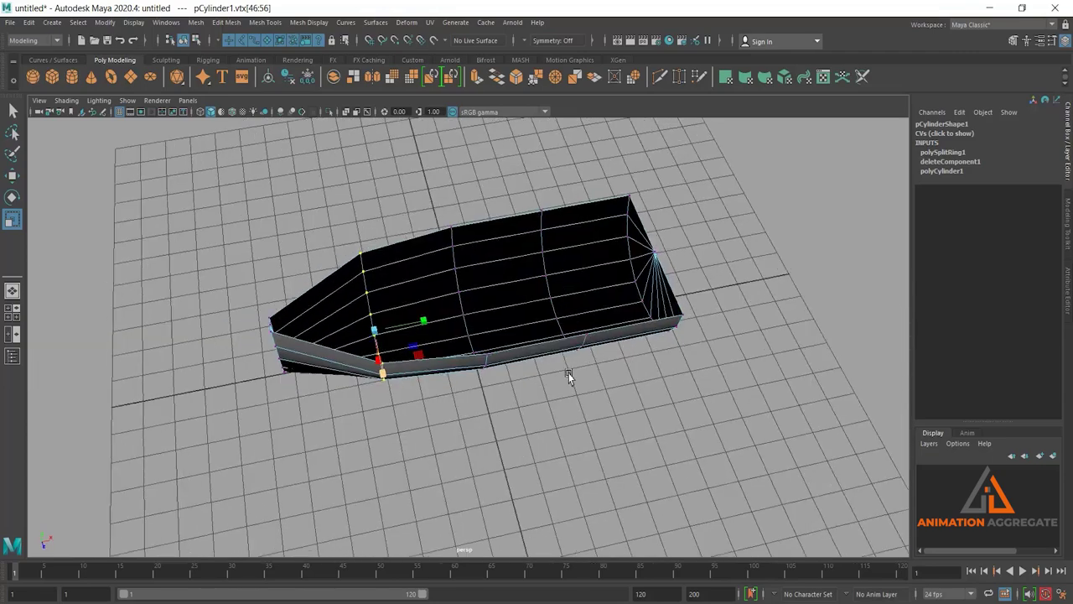
Step: Scale the stern's vertex column inward and inspect the hull from several angles
drag(592, 186, 717, 362)
mouse_move(666, 319)
mouse_down()
mouse_move(663, 312)
mouse_move(629, 371)
mouse_move(533, 186)
mouse_move(604, 433)
mouse_move(575, 330)
mouse_move(676, 230)
mouse_up()
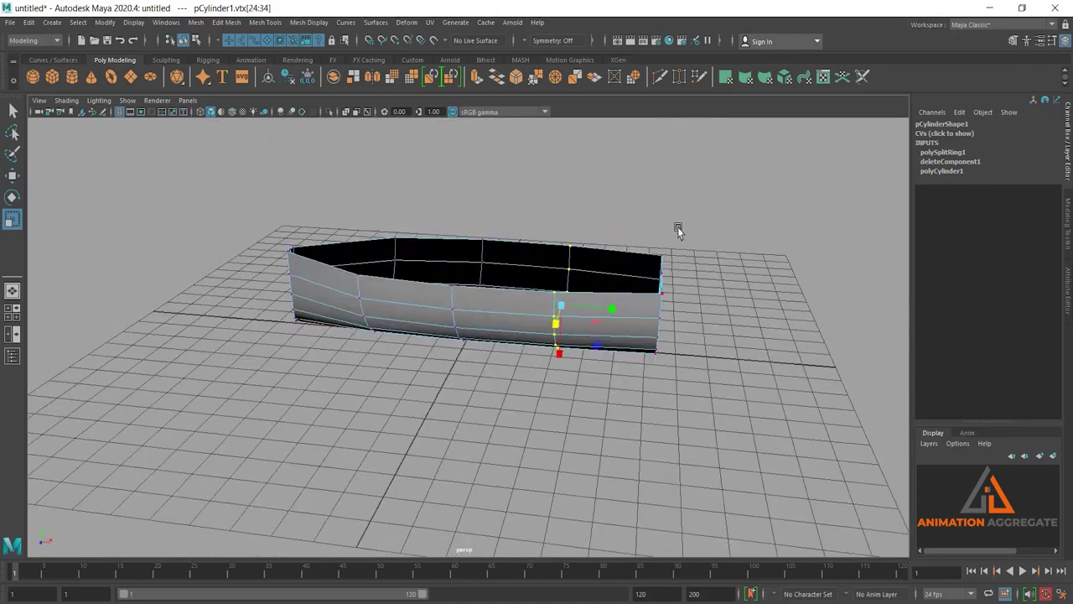
alt+drag(531, 319, 461, 314)
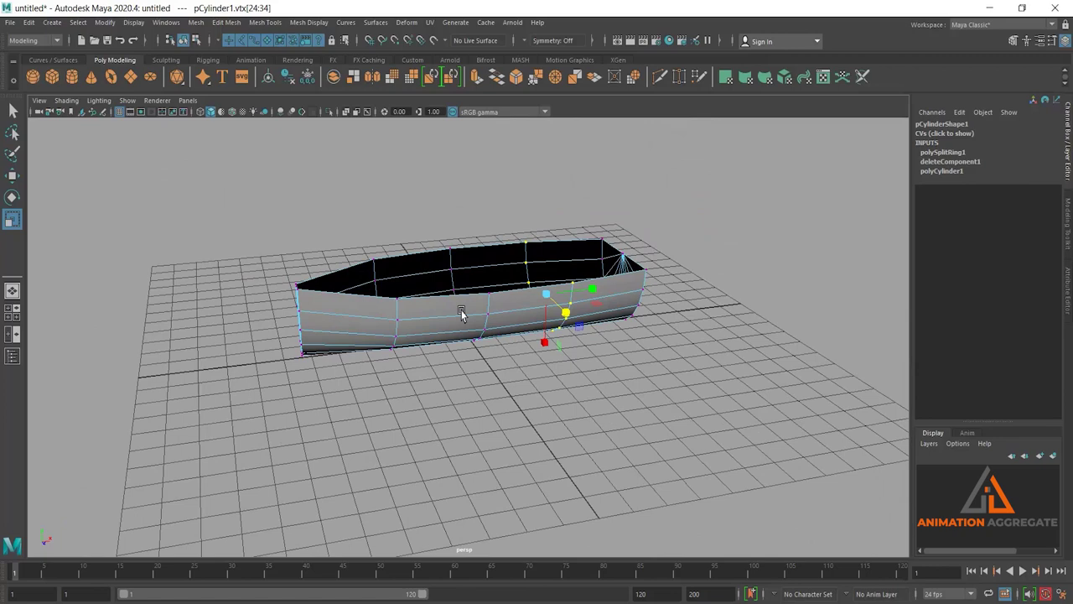
alt+drag(464, 324, 486, 329)
alt+drag(411, 295, 391, 253)
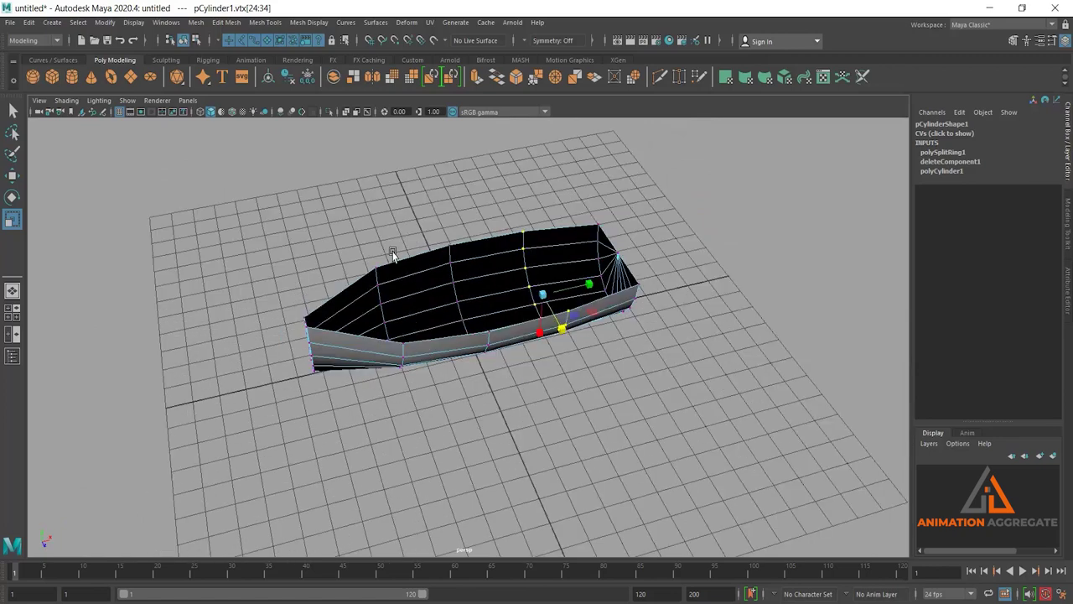
alt+right_drag(391, 253, 375, 338)
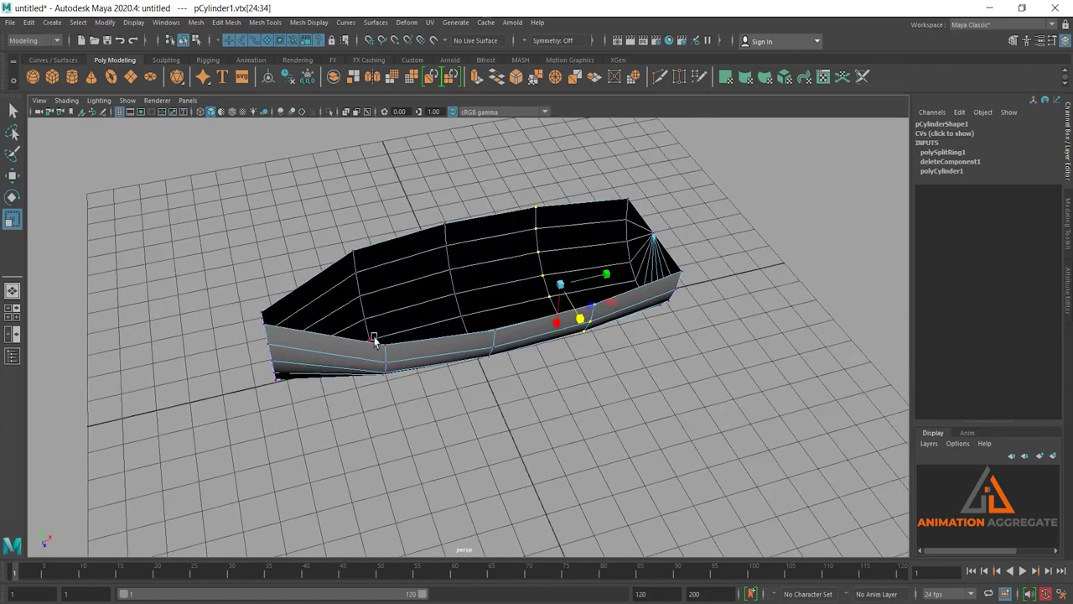
mouse_move(422, 411)
alt+mouse_down()
mouse_move(402, 374)
mouse_move(474, 371)
mouse_move(420, 366)
mouse_move(470, 355)
mouse_move(450, 427)
mouse_move(499, 364)
mouse_move(512, 391)
mouse_move(601, 352)
mouse_move(632, 366)
mouse_move(609, 345)
mouse_move(570, 336)
alt+mouse_up()
Step: Check the front view, then look at the blue and red-seat boat reference photos
key(space)
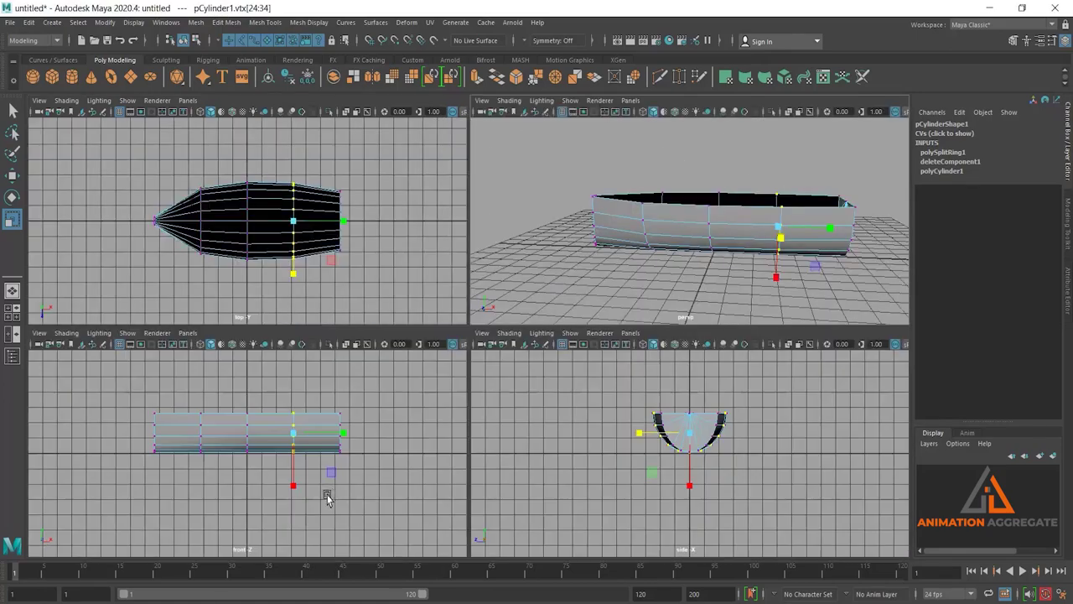
key(space)
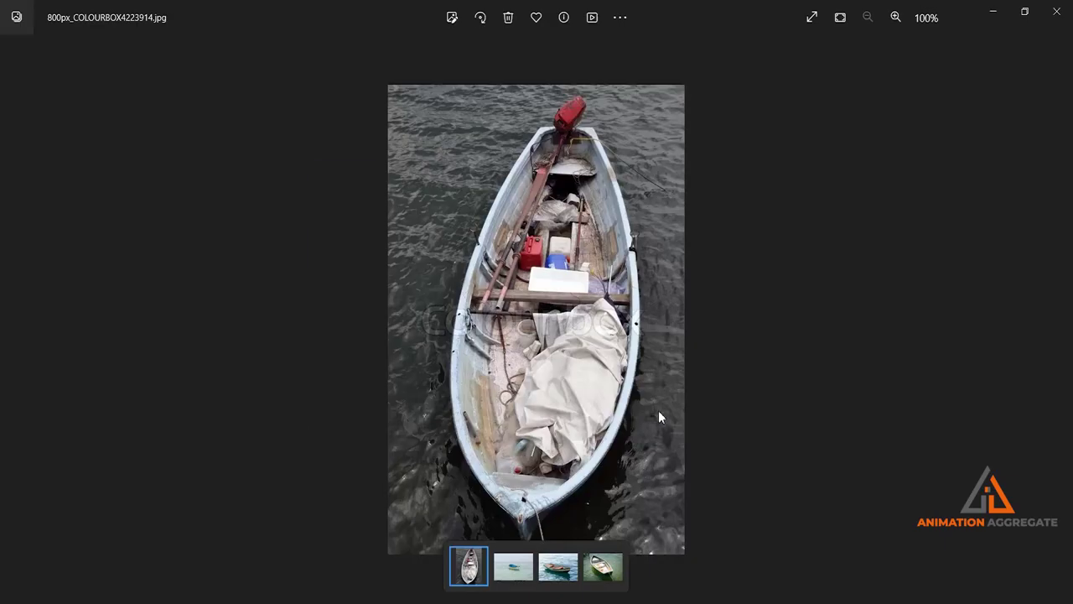
key(Right)
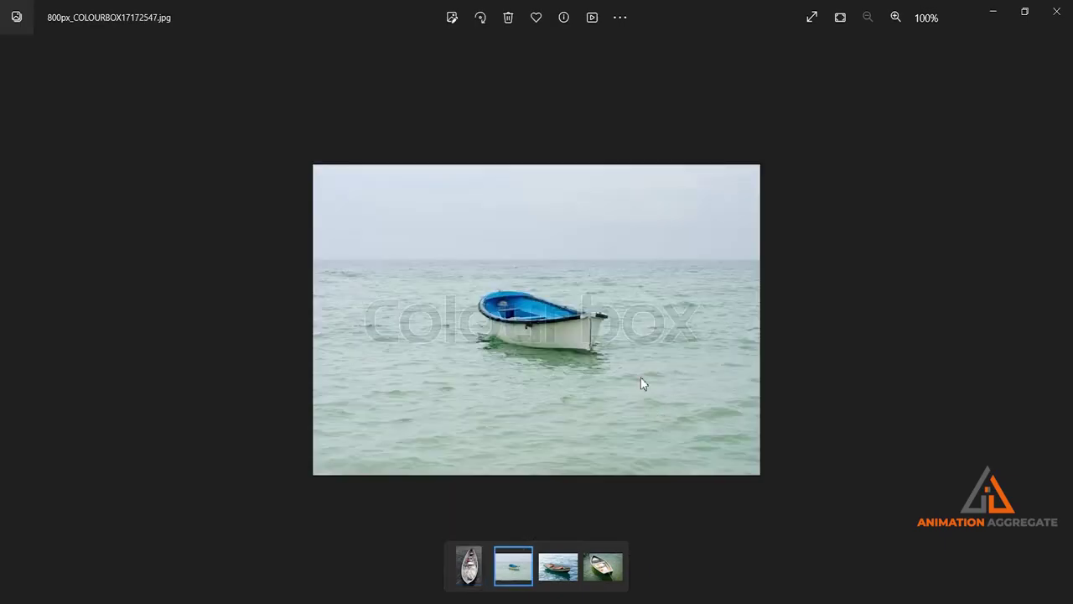
key(Right)
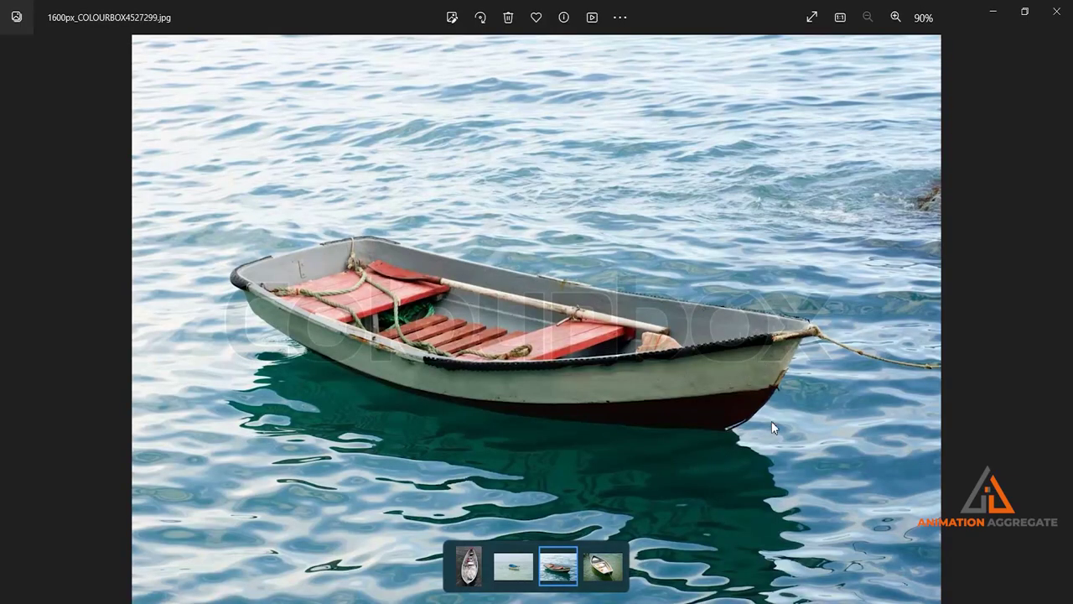
click(992, 10)
Step: Orbit to view the bow seam from above with the hull in vertex mode
key(space)
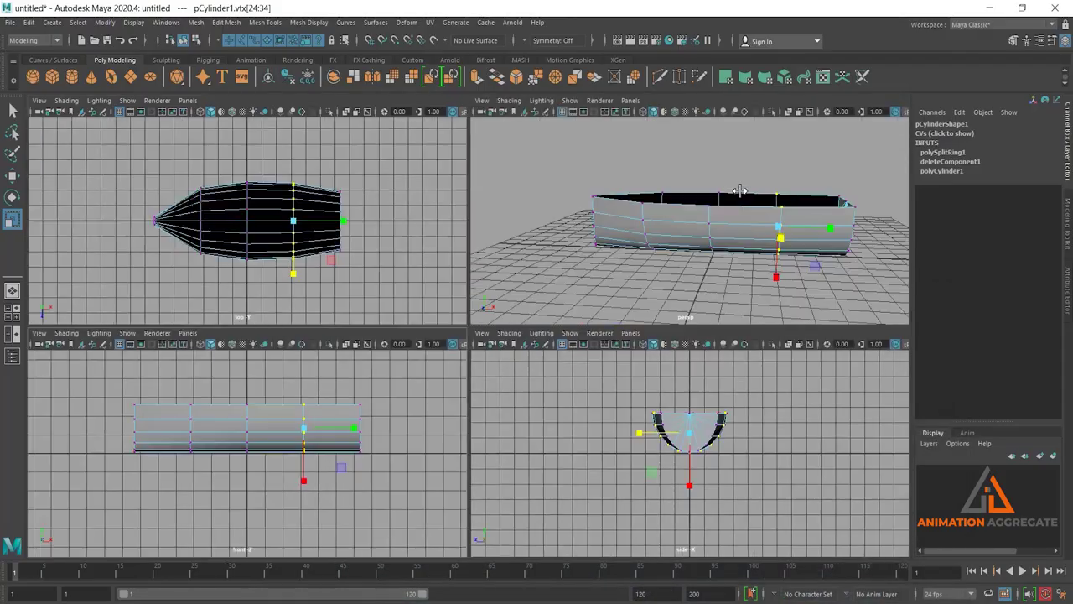
key(space)
alt+drag(541, 306, 483, 367)
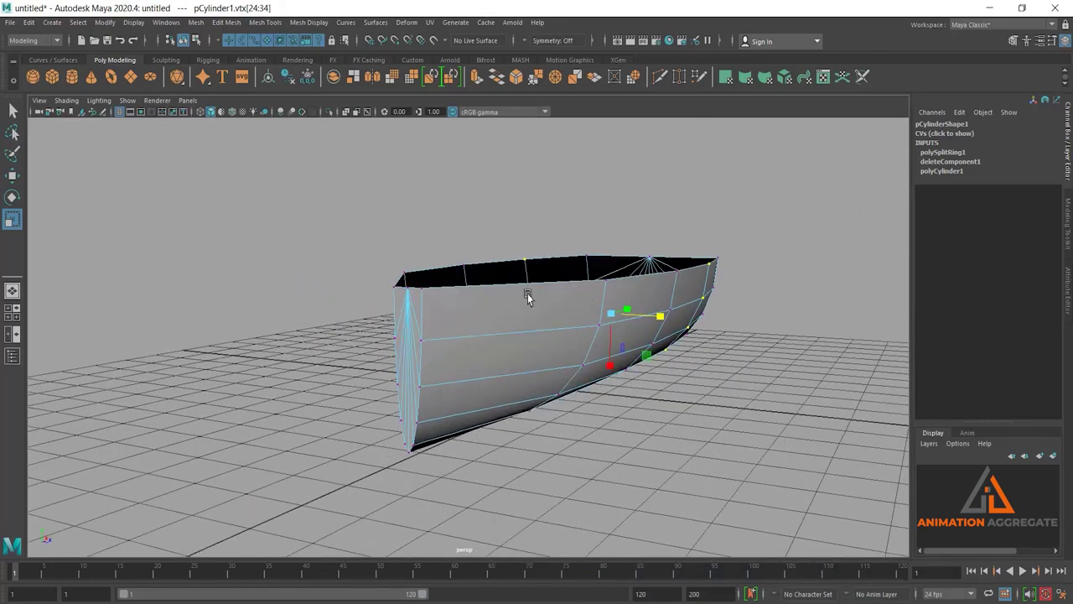
alt+drag(525, 297, 461, 352)
drag(151, 216, 254, 470)
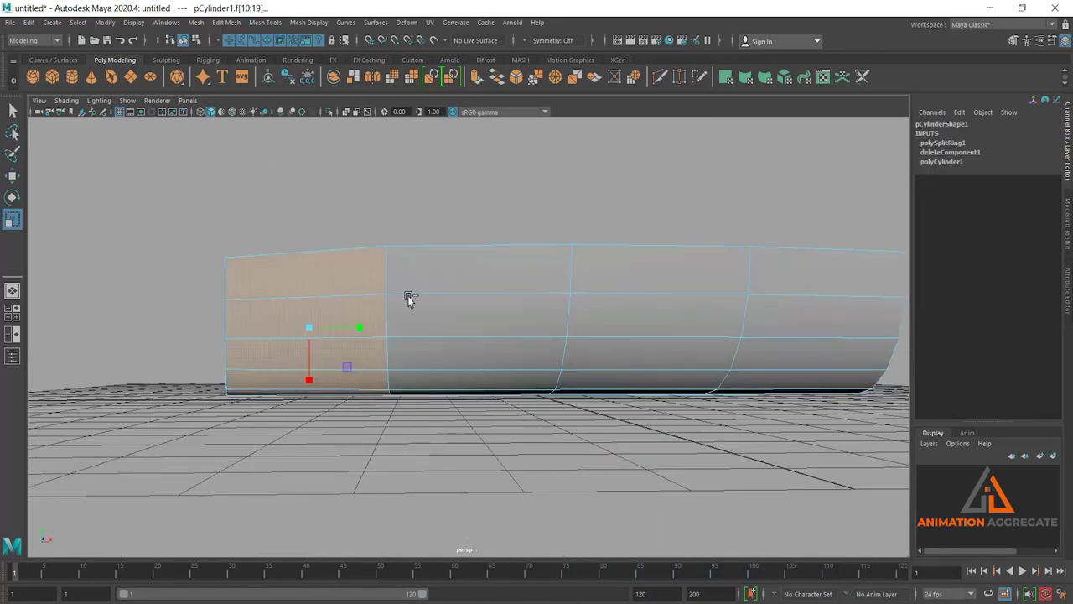
alt+drag(328, 335, 443, 340)
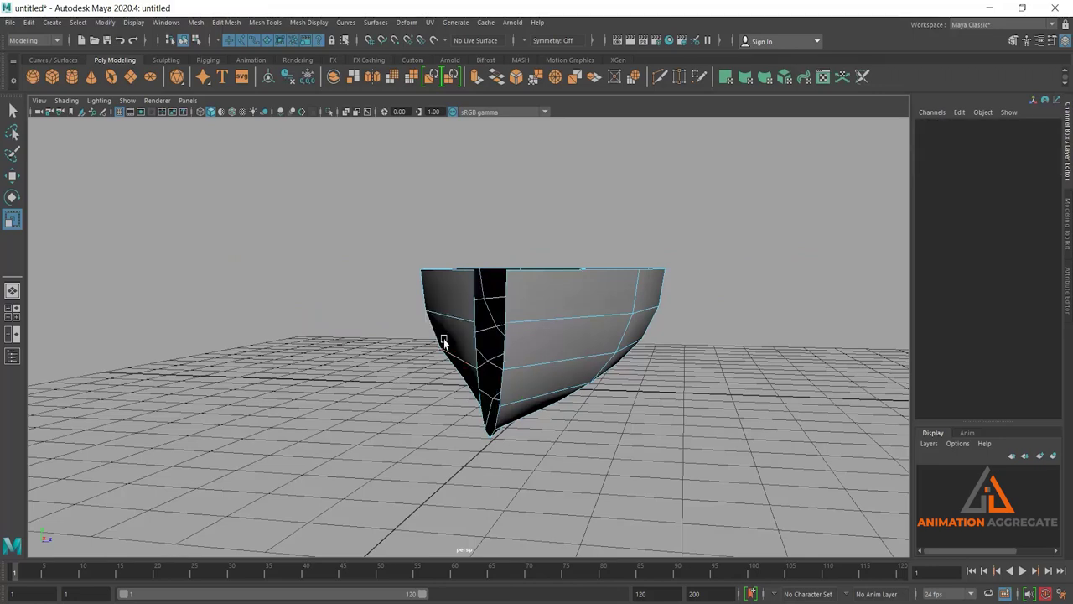
mouse_move(546, 376)
alt+mouse_down()
mouse_move(515, 352)
mouse_move(568, 397)
mouse_move(577, 382)
alt+mouse_up()
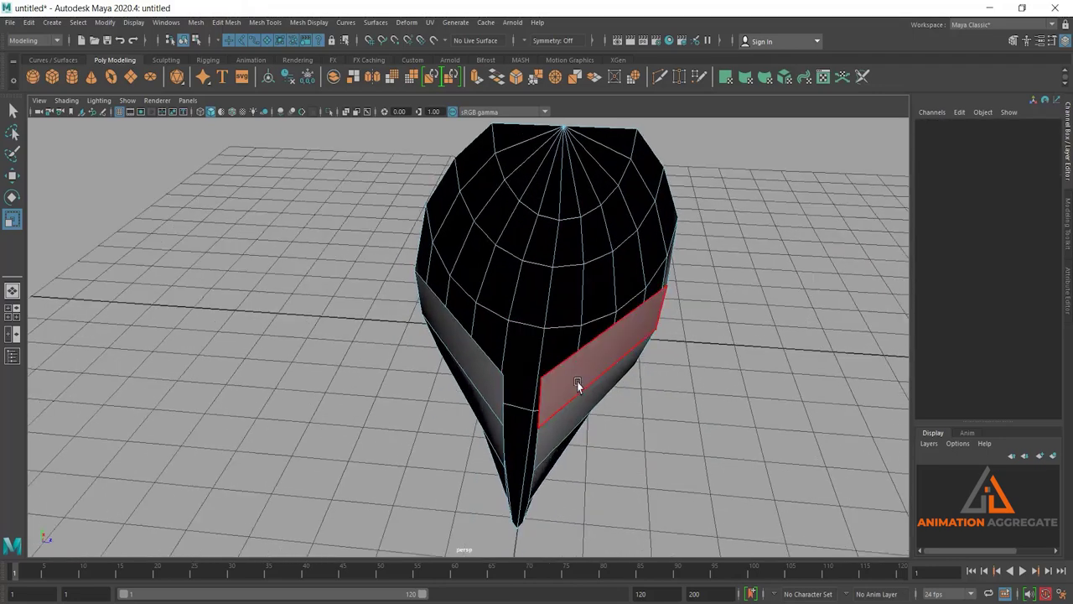
right_drag(578, 374, 515, 307)
Step: Merge a seam vertex pair to centre, repeating with G on the next pairs
click(504, 380)
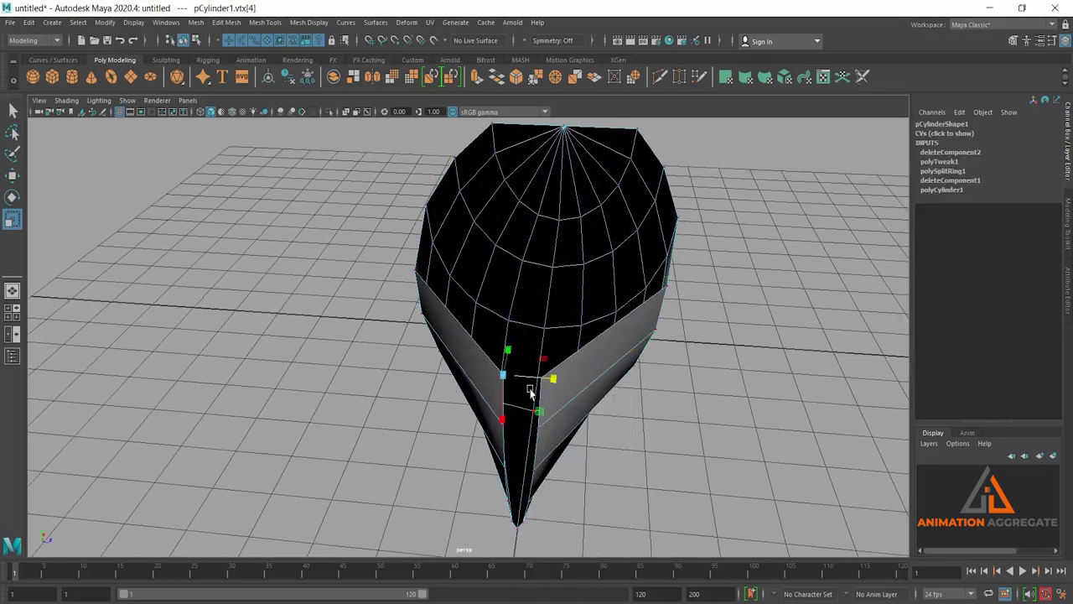
key(q)
shift+click(541, 379)
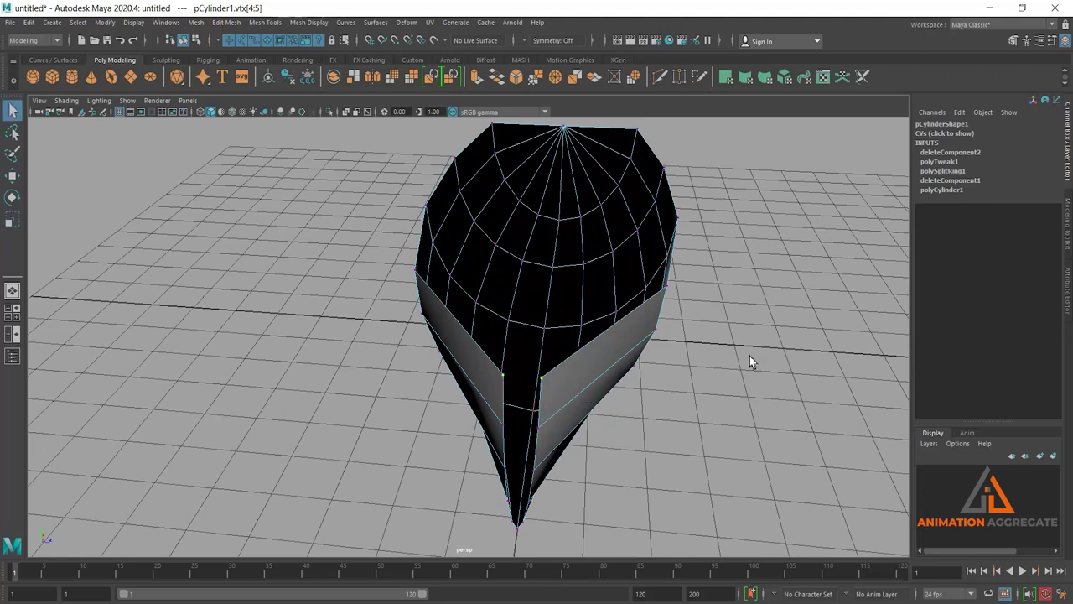
shift+right_drag(749, 354, 750, 250)
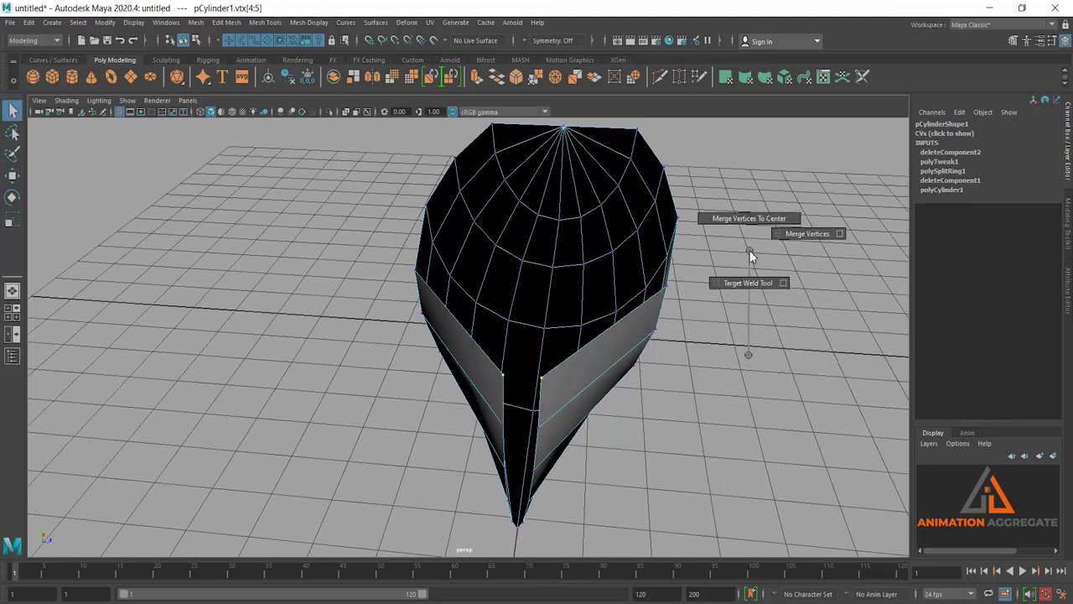
shift+right_drag(749, 250, 749, 228)
scroll(666, 382, down, 3)
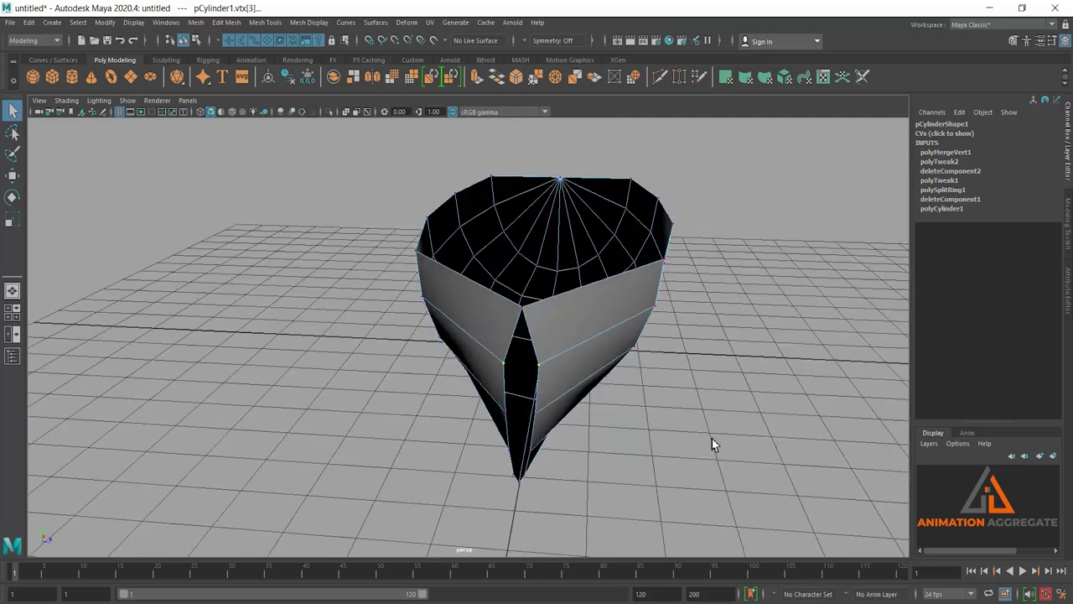
key(g)
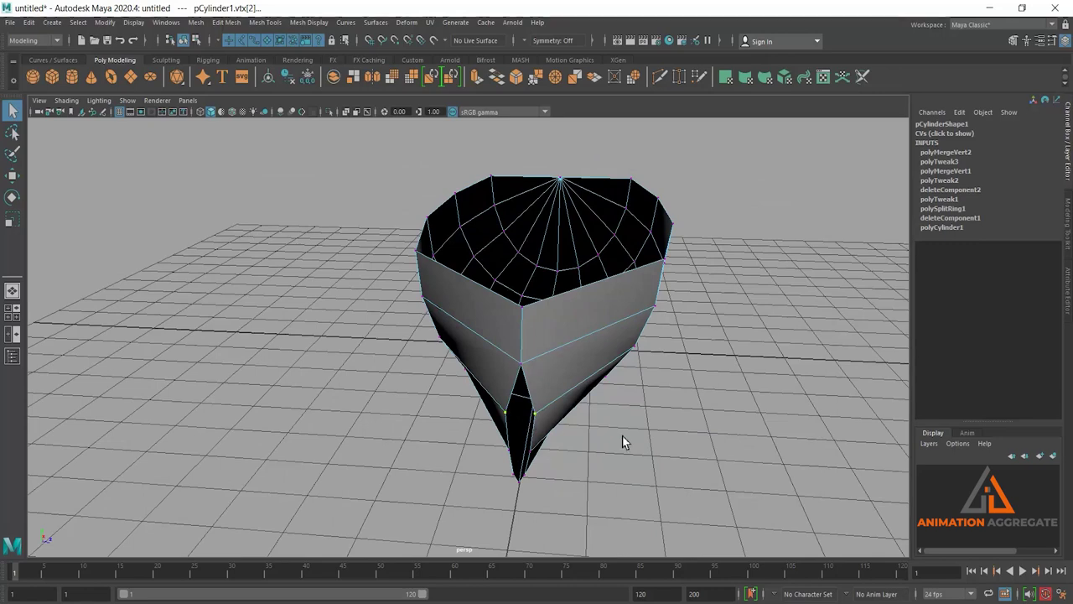
key(g)
mouse_move(556, 412)
alt+mouse_down()
mouse_move(533, 359)
mouse_move(537, 379)
alt+mouse_up()
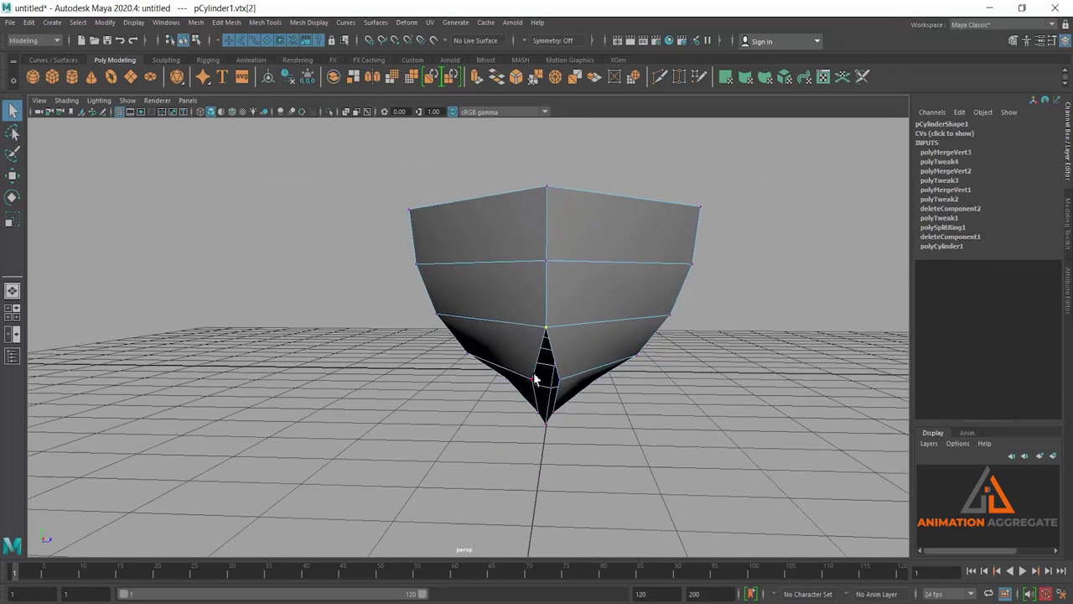
Step: Merge the remaining bottom and seam vertex pairs at the bow
key(g)
alt+drag(617, 427, 560, 438)
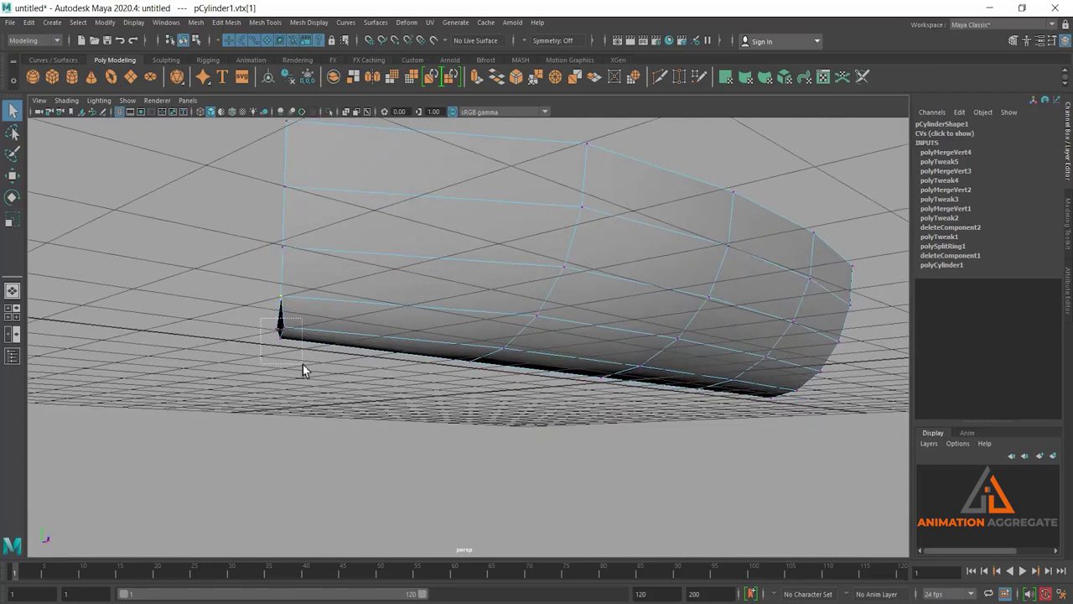
key(g)
mouse_move(391, 335)
alt+mouse_down()
mouse_move(424, 307)
mouse_move(502, 360)
mouse_move(510, 313)
mouse_move(496, 350)
mouse_move(414, 331)
mouse_move(399, 387)
alt+mouse_up()
alt+drag(387, 331, 395, 343)
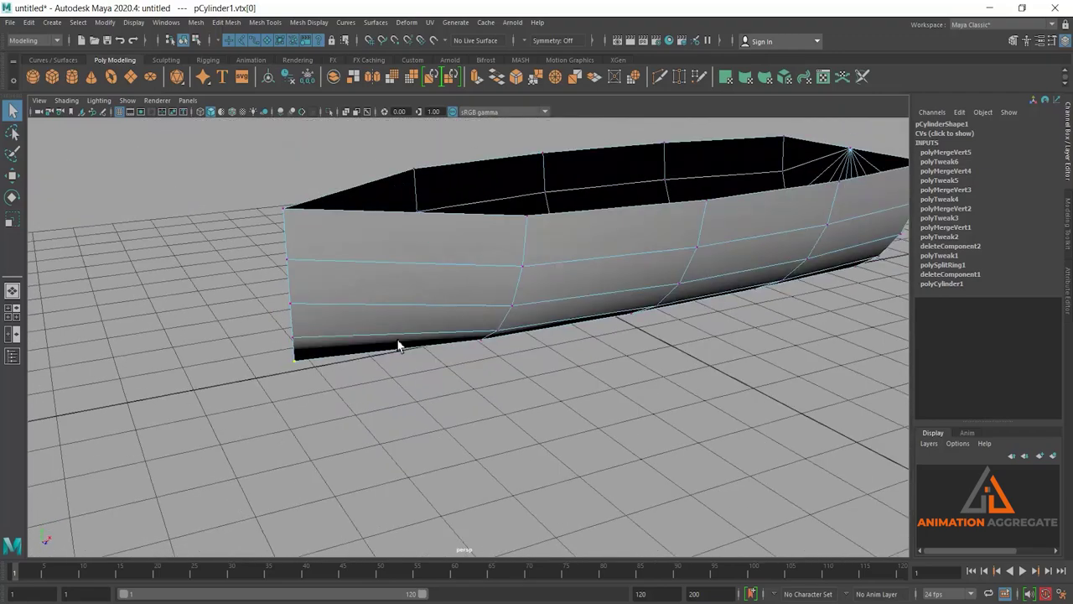
Step: In front view, move the bow's corner vertices and spread the top ones into a curved profile
key(space)
key(space)
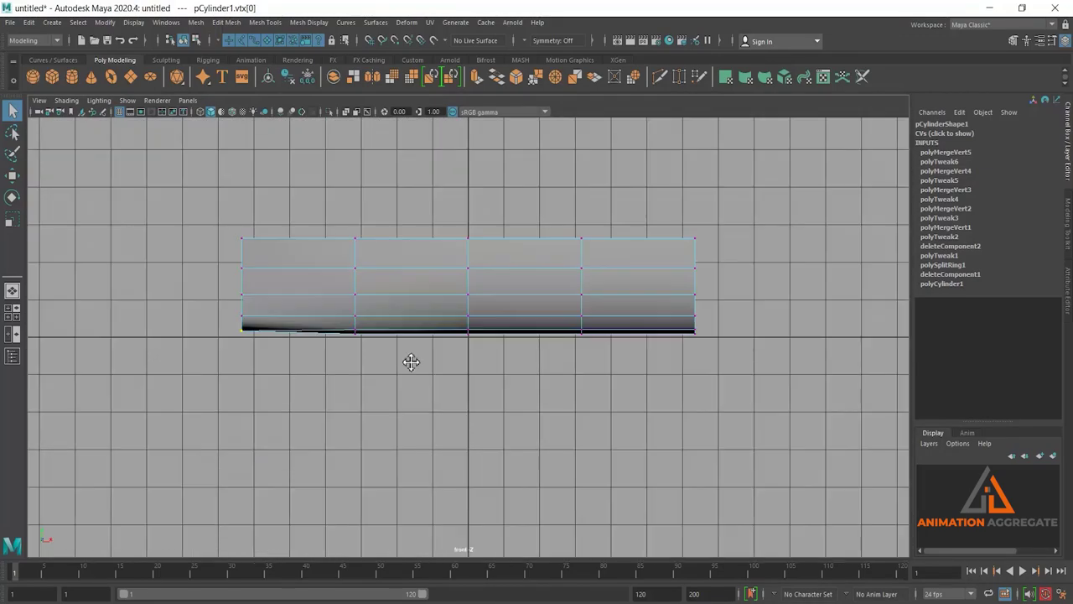
scroll(412, 359, up, 2)
scroll(419, 280, up, 1)
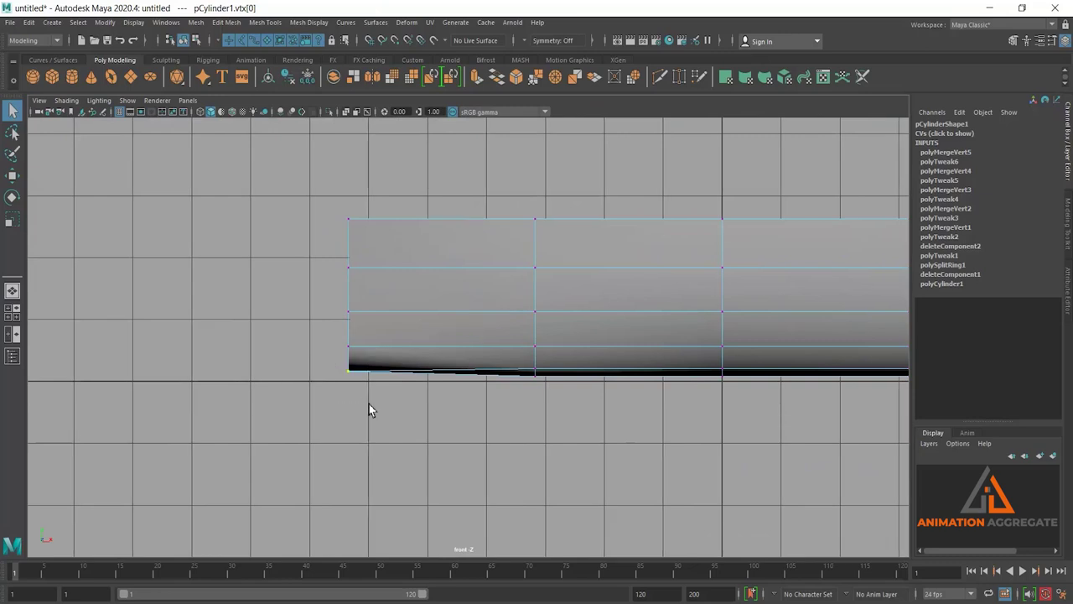
key(w)
drag(403, 374, 524, 399)
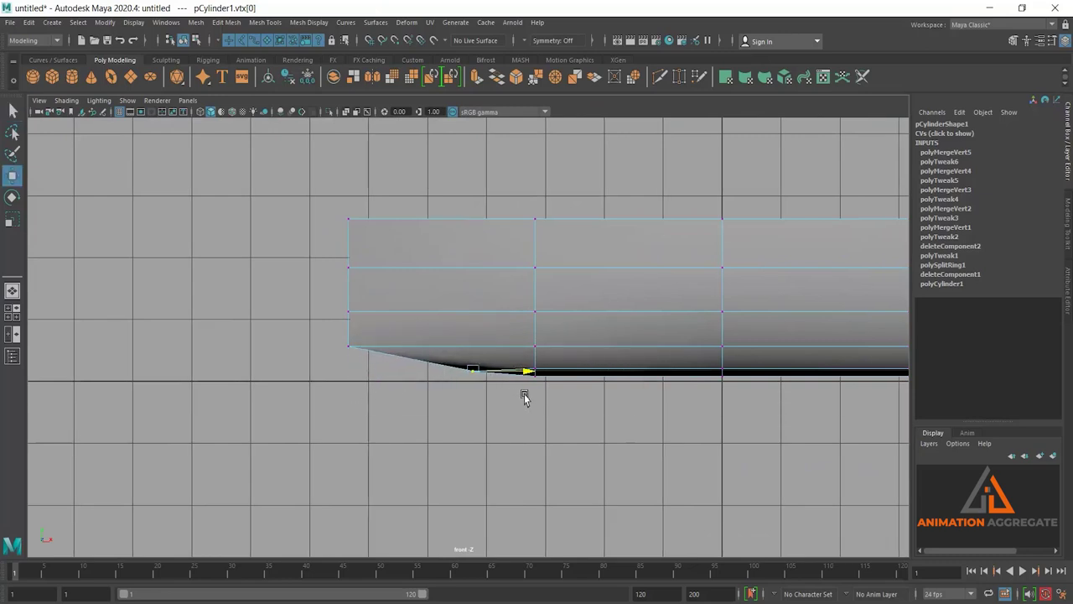
mouse_move(326, 330)
mouse_down()
mouse_move(374, 374)
mouse_move(475, 349)
mouse_up()
drag(324, 306, 390, 358)
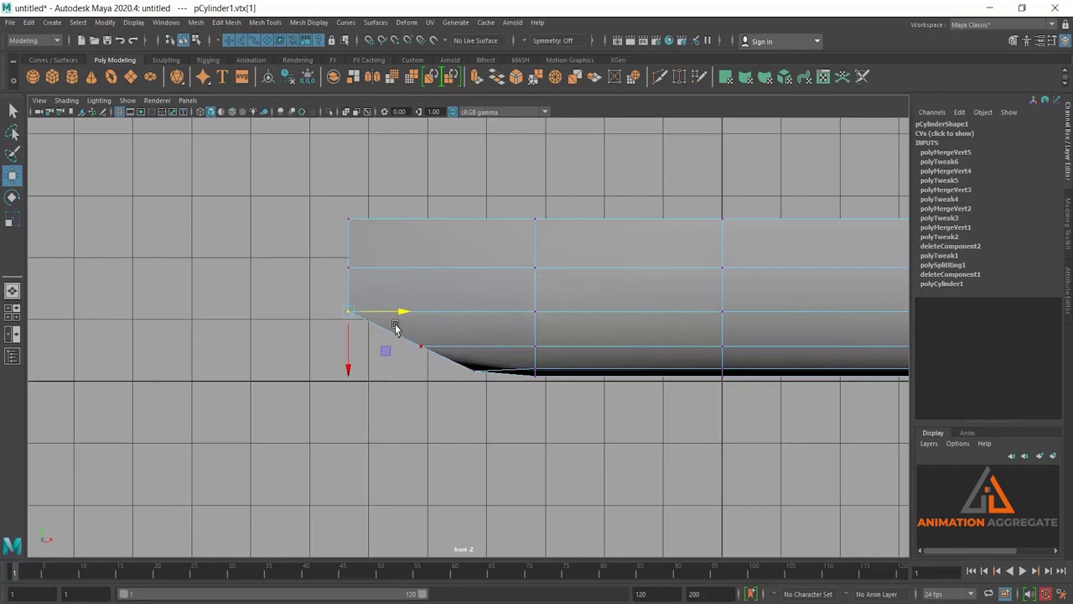
drag(406, 312, 437, 312)
mouse_move(325, 248)
mouse_down()
mouse_move(400, 290)
mouse_move(409, 266)
mouse_up()
mouse_move(337, 199)
mouse_down()
mouse_move(385, 235)
mouse_move(324, 162)
mouse_move(509, 464)
mouse_up()
key(r)
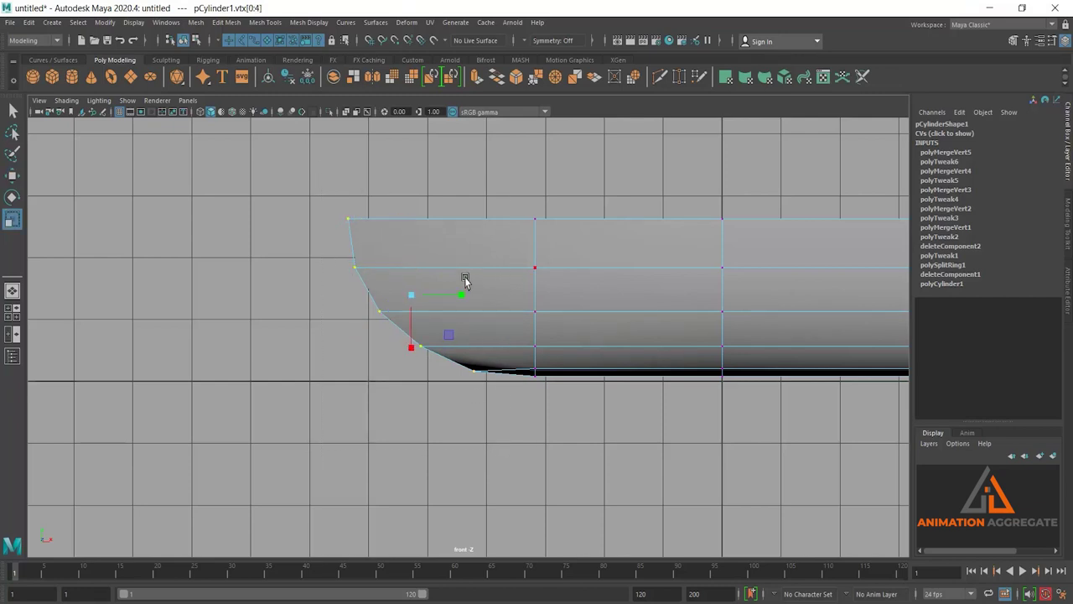
drag(464, 295, 473, 300)
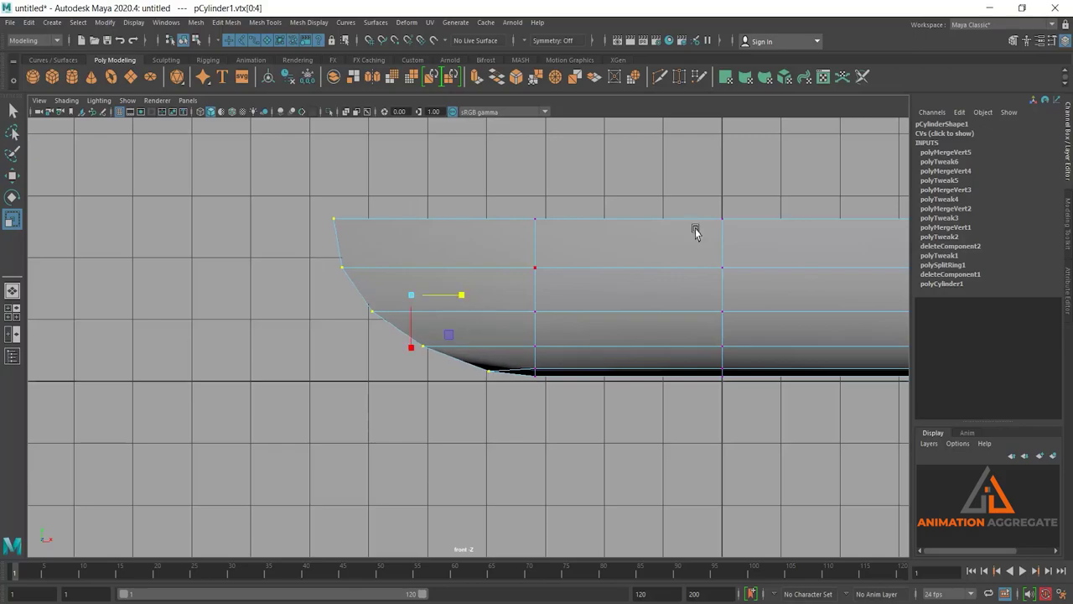
Step: Compare the pointed bow in perspective with the rowboat reference photo
key(space)
key(space)
mouse_move(767, 263)
alt+mouse_down()
mouse_move(610, 244)
mouse_move(694, 283)
mouse_move(594, 233)
mouse_move(684, 243)
mouse_move(612, 251)
alt+mouse_up()
key(alt+Tab)
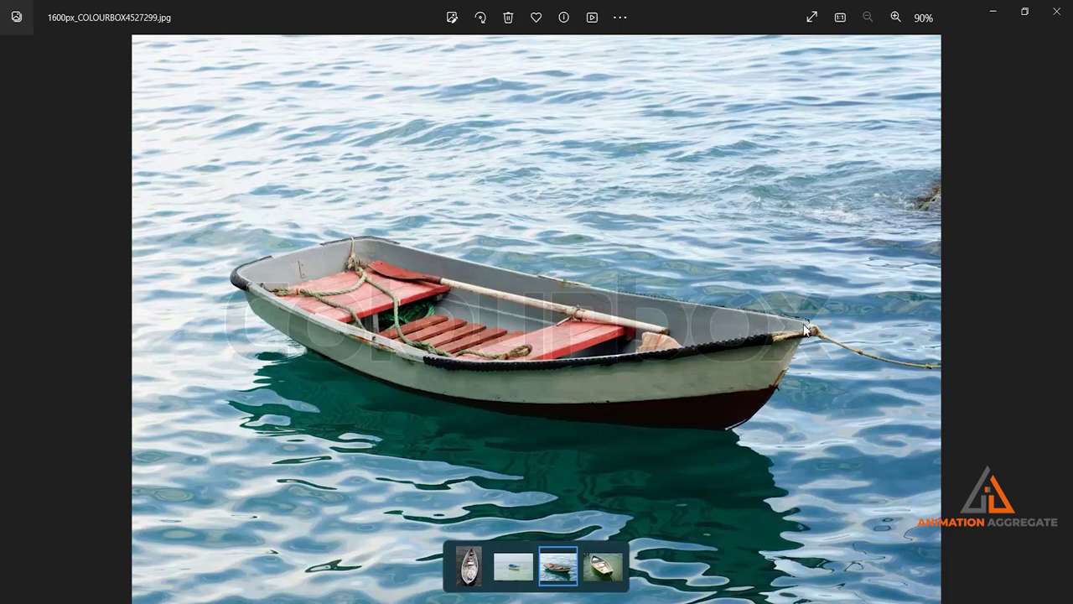
click(991, 10)
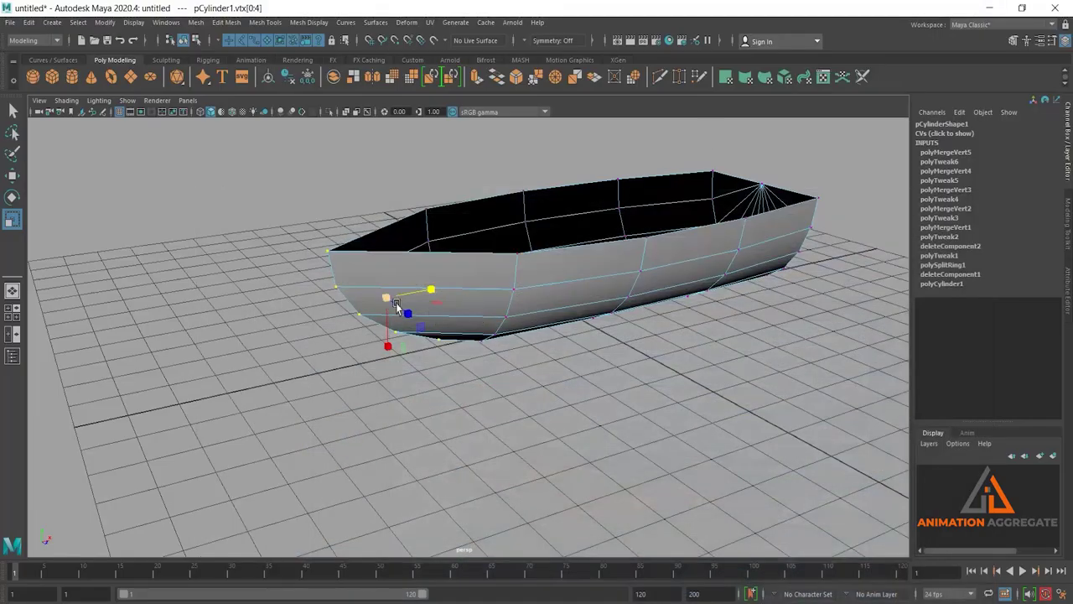
Step: In front view, raise the bow's top rim and curve vertices along Y
right_drag(530, 269, 441, 215)
key(space)
key(space)
scroll(361, 273, up, 2)
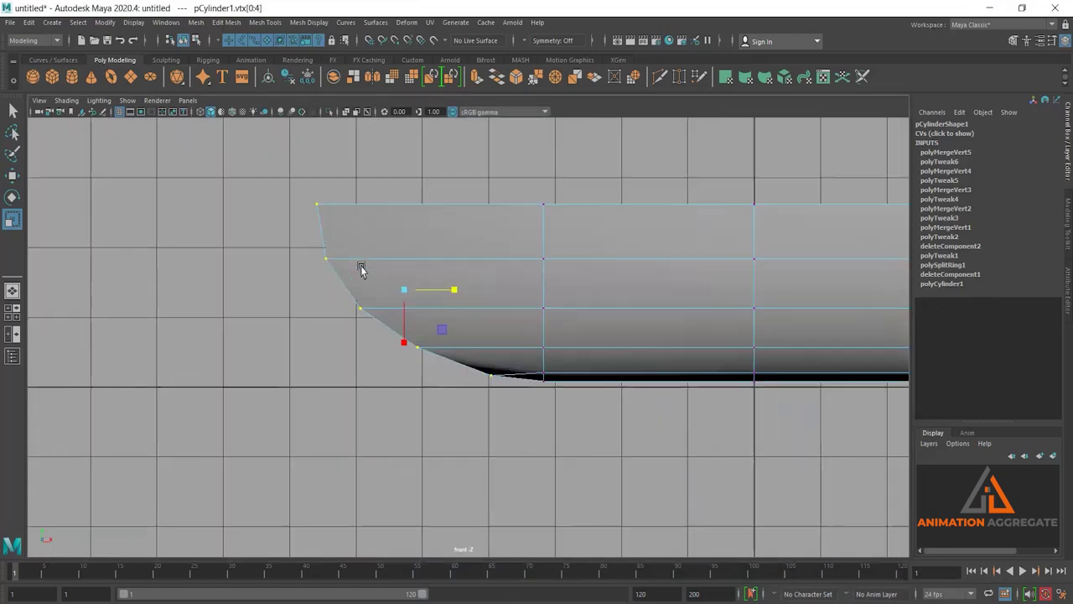
scroll(376, 284, up, 1)
key(w)
mouse_move(243, 207)
mouse_down()
mouse_move(360, 244)
mouse_move(325, 235)
mouse_up()
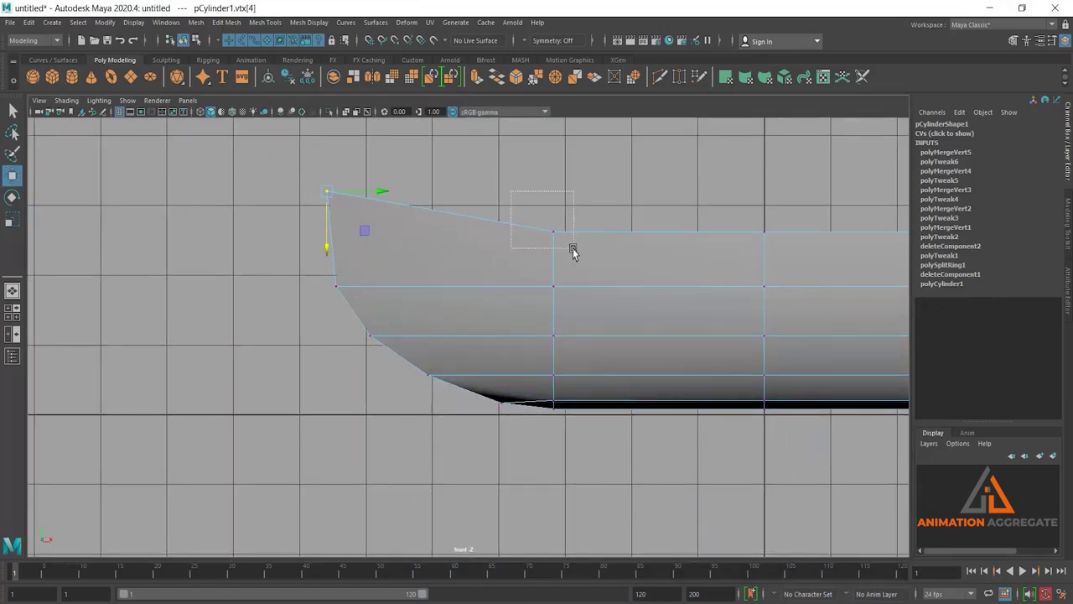
drag(573, 251, 572, 253)
drag(550, 292, 553, 285)
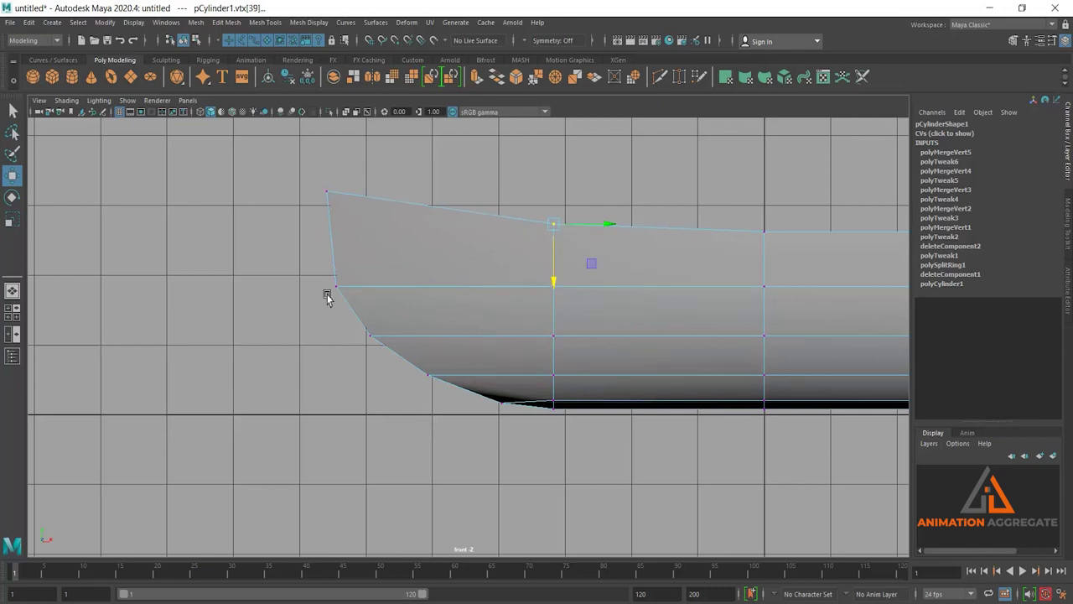
drag(323, 269, 365, 311)
mouse_move(337, 344)
mouse_down()
mouse_move(369, 362)
mouse_move(366, 382)
mouse_up()
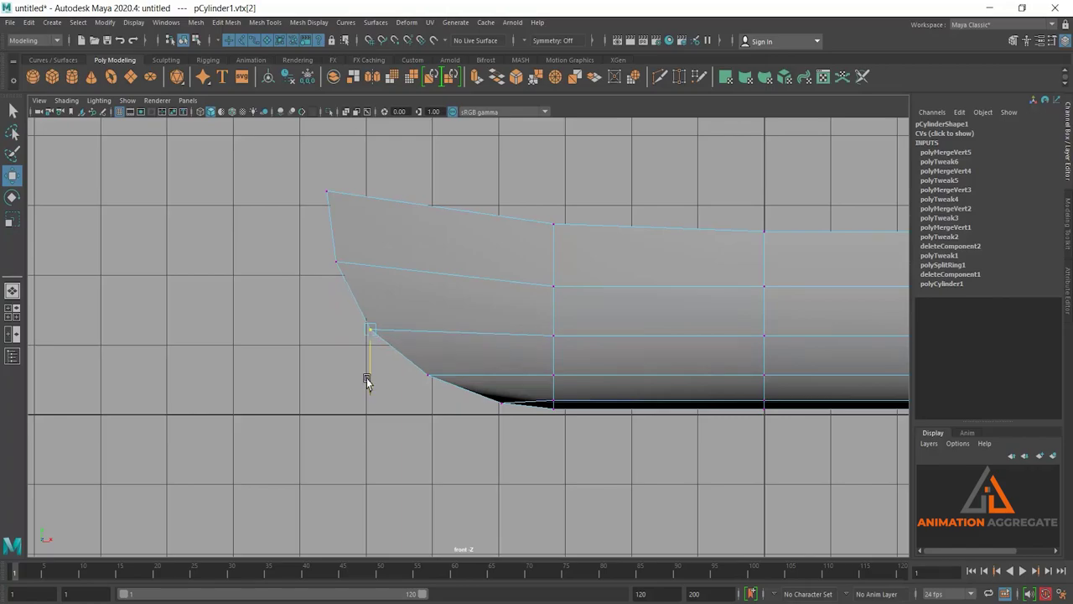
Step: Back in perspective, select the fan of faces at the hull's end
key(space)
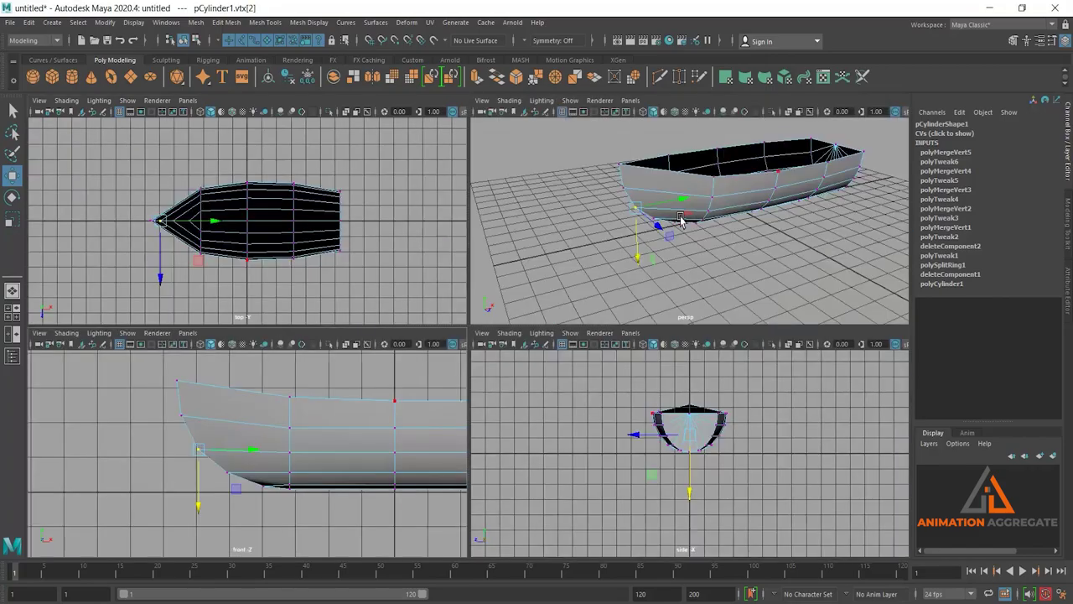
key(space)
scroll(662, 276, down, 2)
mouse_move(633, 262)
alt+mouse_down()
mouse_move(623, 311)
mouse_move(616, 287)
mouse_move(699, 269)
mouse_move(683, 208)
mouse_move(558, 275)
alt+mouse_up()
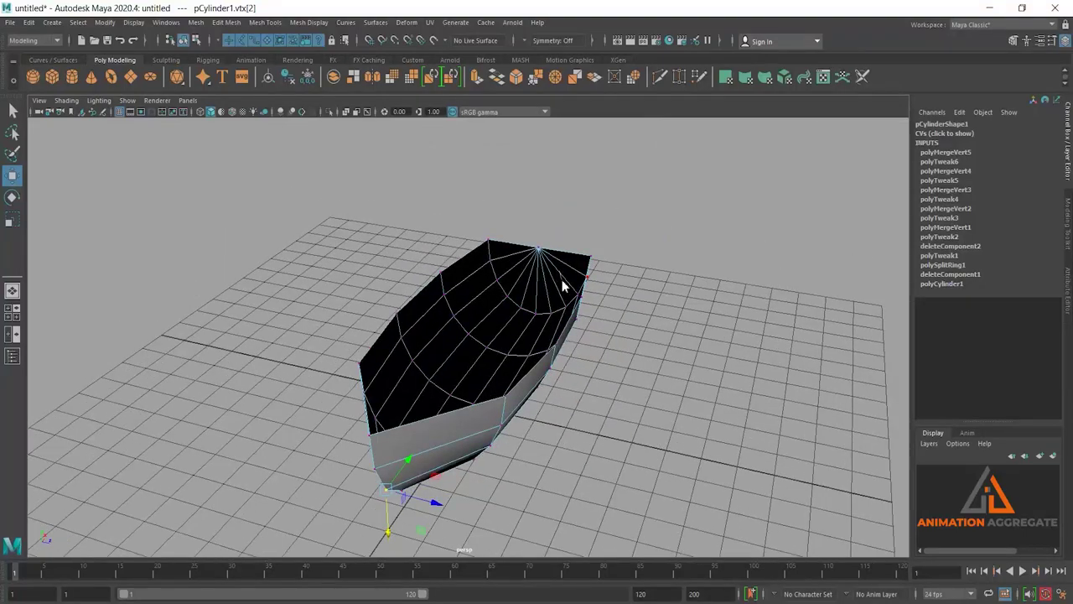
right_drag(562, 279, 556, 243)
mouse_move(539, 299)
alt+mouse_down()
mouse_move(443, 240)
mouse_move(459, 283)
alt+mouse_up()
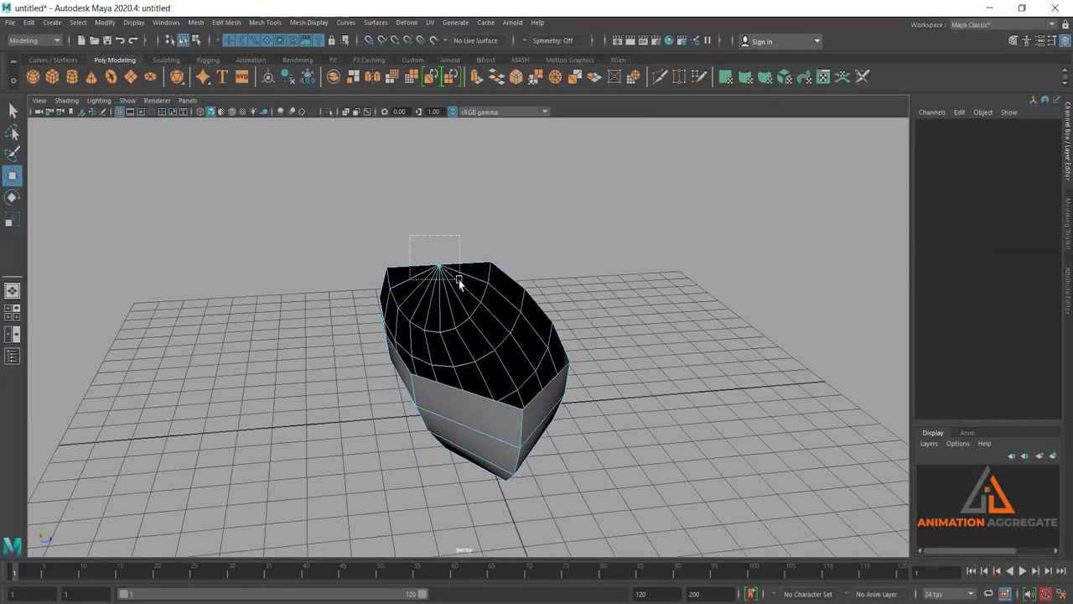
mouse_move(681, 256)
alt+mouse_down()
mouse_move(520, 276)
mouse_move(503, 293)
mouse_move(557, 329)
alt+mouse_up()
Step: Extract the fan of end-cap faces at the hull's blunt end
click(236, 23)
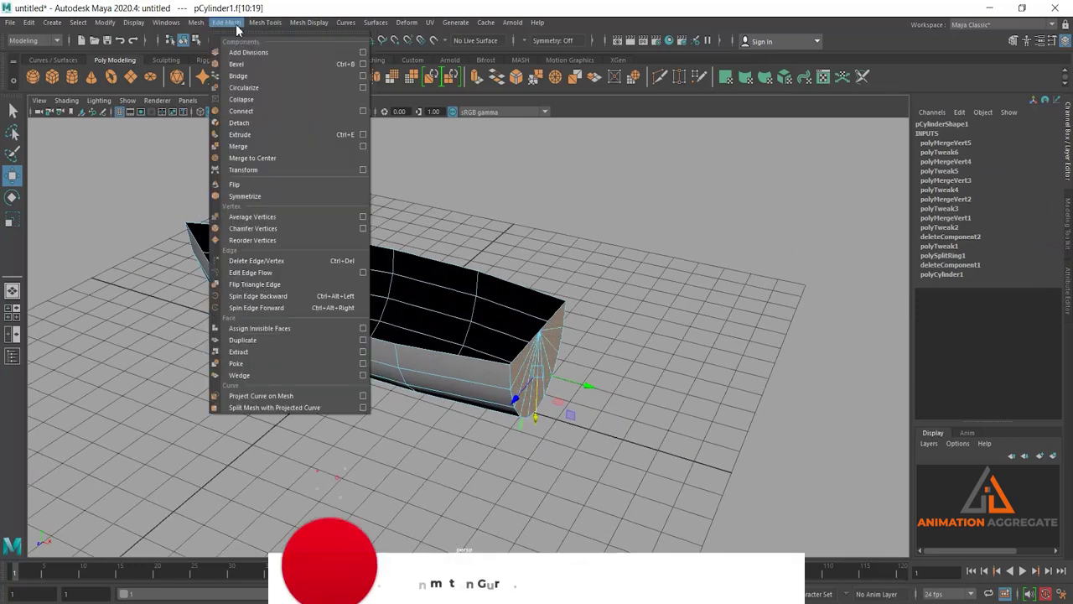
alt+drag(313, 395, 652, 267)
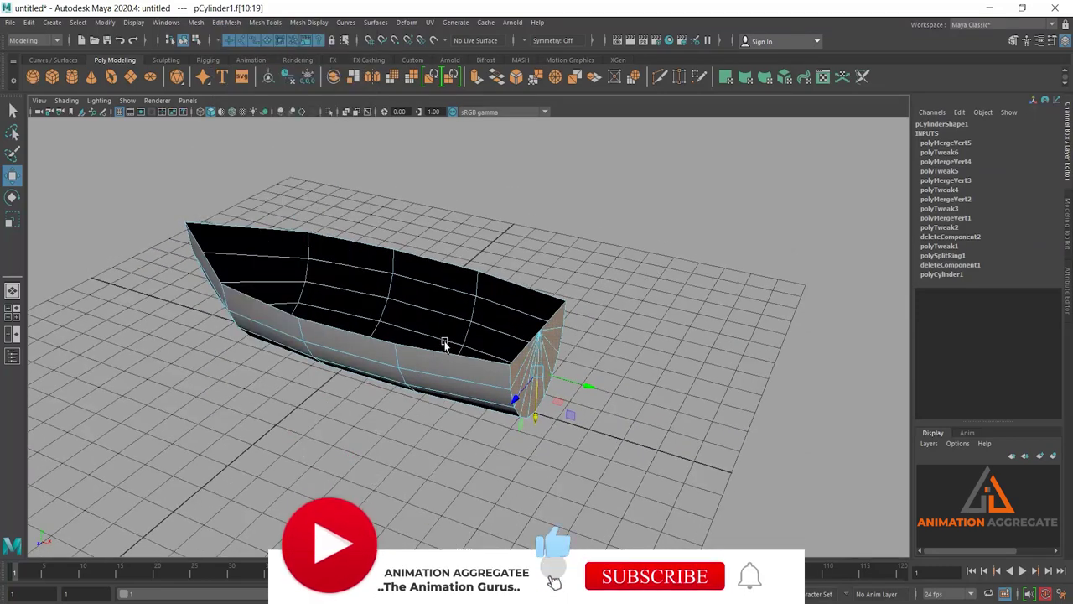
mouse_move(442, 340)
alt+mouse_down()
mouse_move(472, 352)
mouse_move(430, 353)
mouse_move(536, 336)
mouse_move(647, 252)
alt+mouse_up()
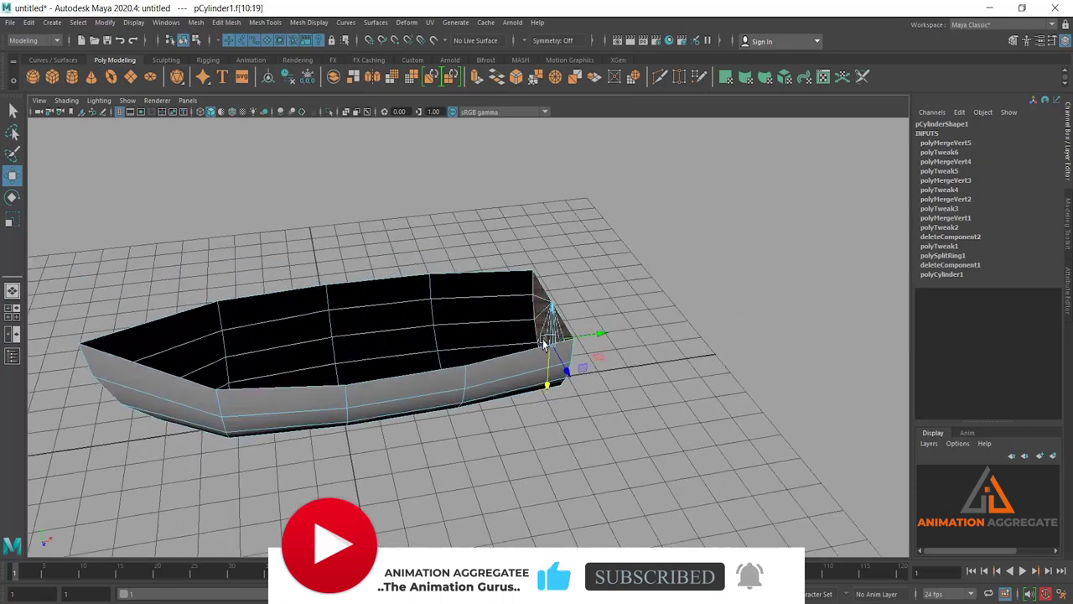
shift+right_drag(646, 250, 633, 453)
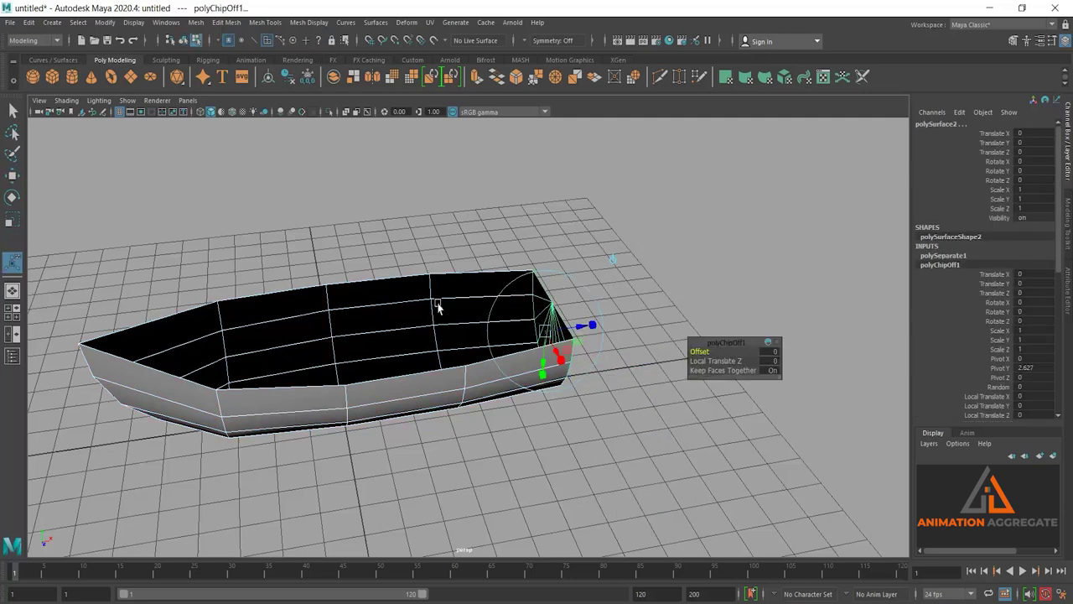
Step: In Object Mode, select the extracted end piece, then the main hull body
right_drag(439, 302, 542, 218)
click(575, 325)
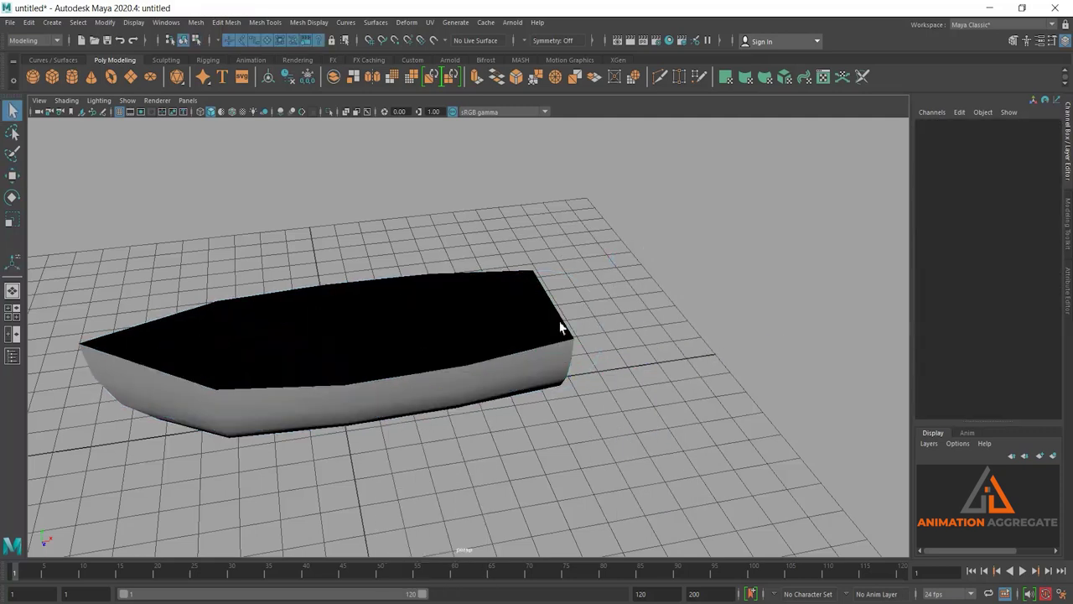
click(561, 327)
mouse_move(562, 327)
alt+mouse_down()
mouse_move(558, 347)
mouse_move(582, 363)
mouse_move(642, 302)
mouse_move(660, 327)
mouse_move(656, 359)
alt+mouse_up()
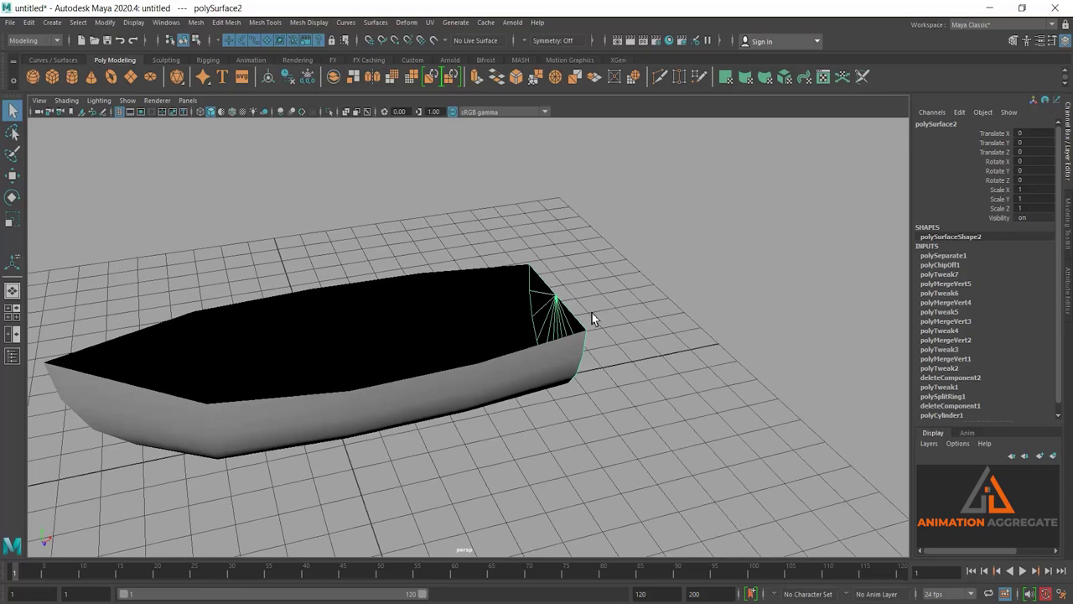
key(w)
alt+drag(526, 293, 491, 344)
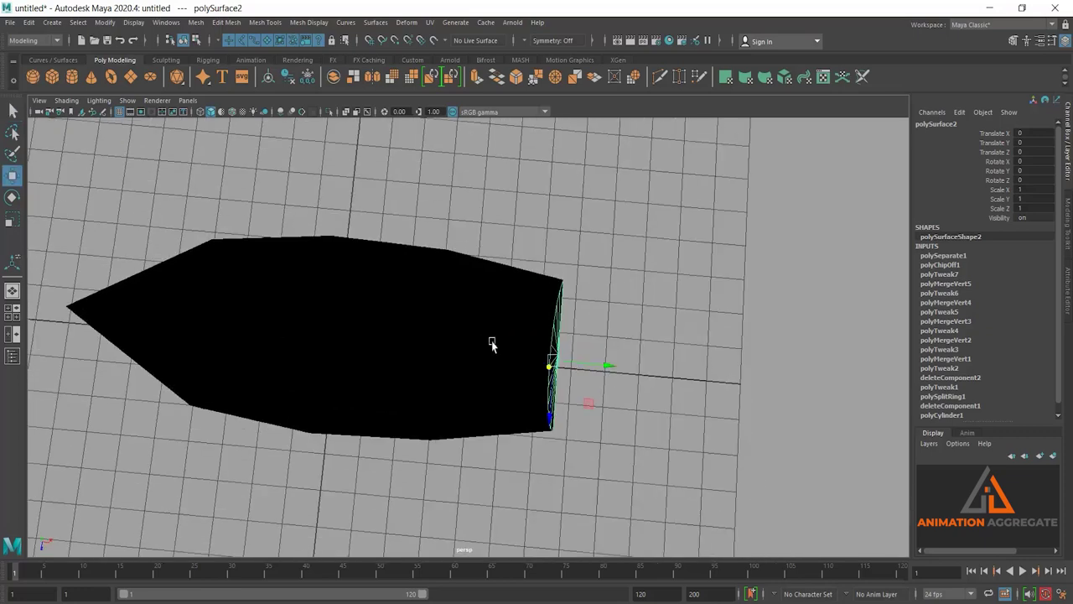
mouse_move(560, 377)
alt+mouse_down()
mouse_move(537, 316)
mouse_move(516, 315)
alt+mouse_up()
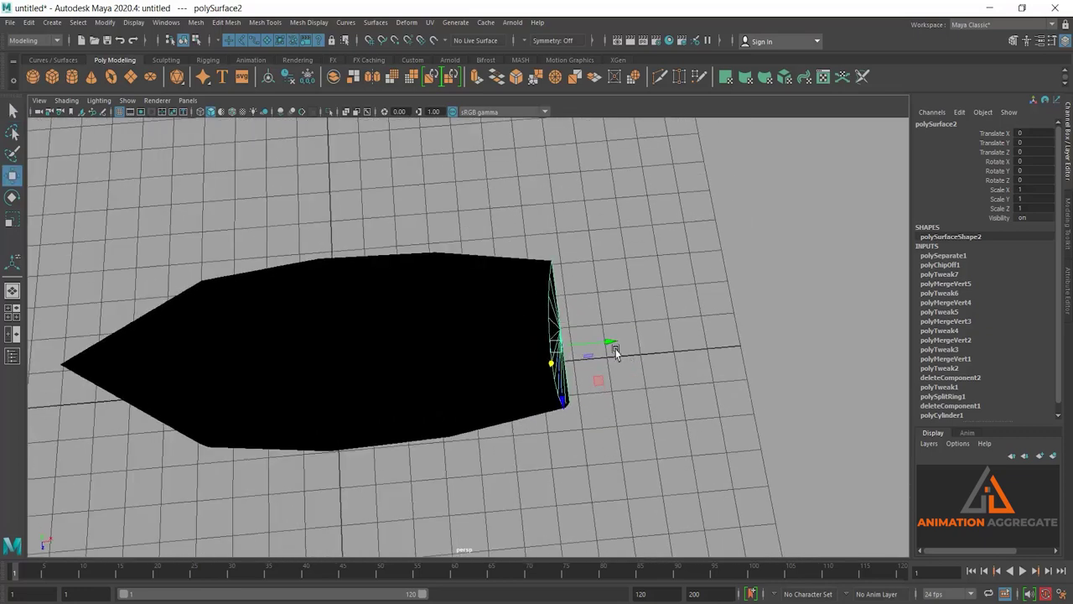
click(500, 309)
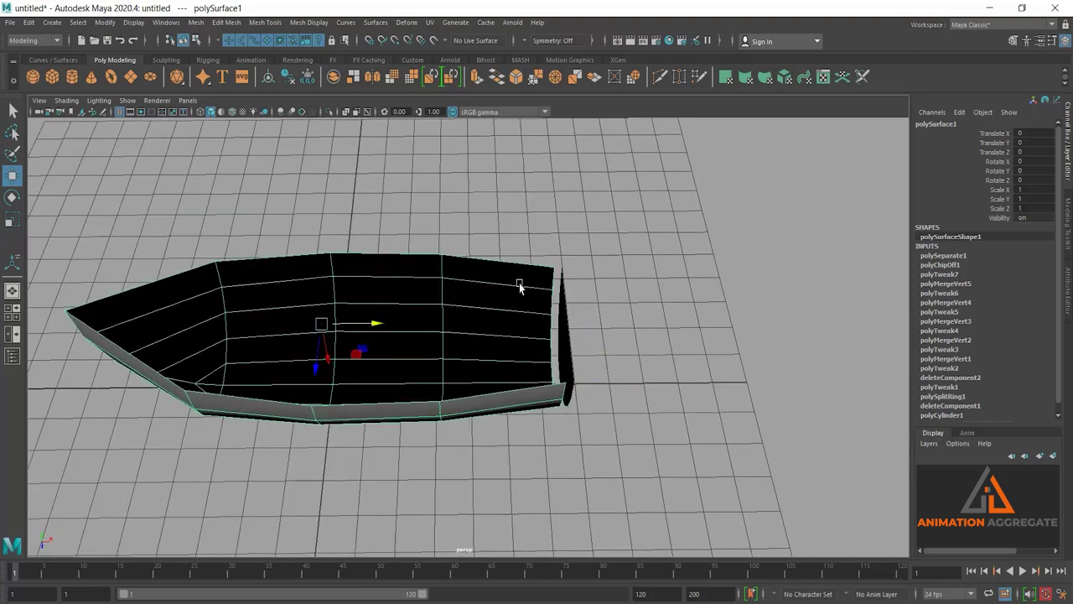
Step: Rotate the hull's open-end vertices in the front view to rake the transom
right_drag(520, 287, 514, 248)
mouse_move(472, 297)
alt+mouse_down()
mouse_move(492, 227)
mouse_move(639, 491)
mouse_move(587, 414)
alt+mouse_up()
key(r)
key(e)
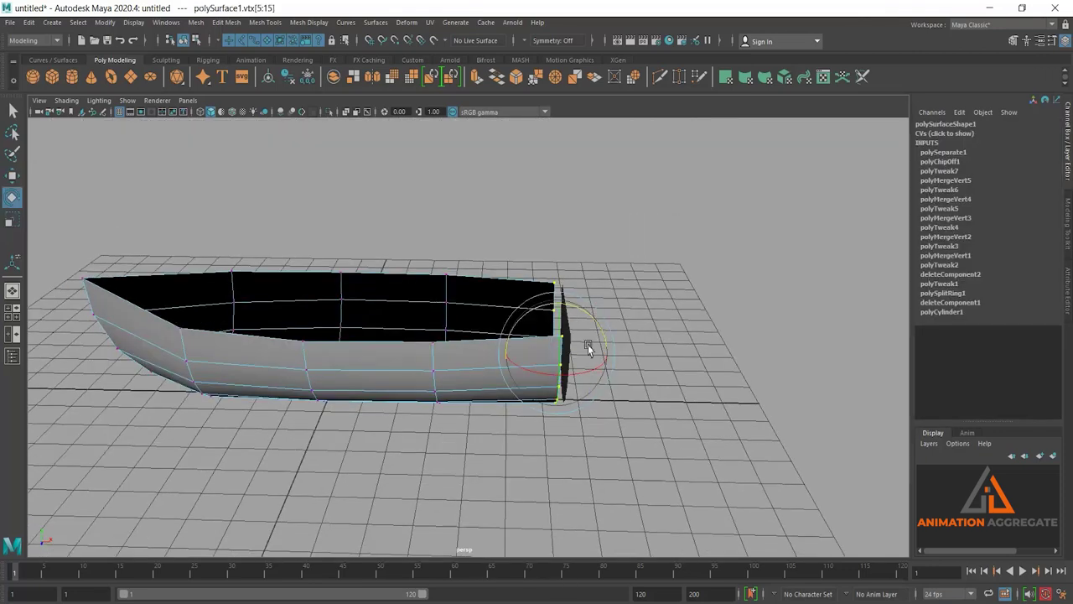
key(space)
key(space)
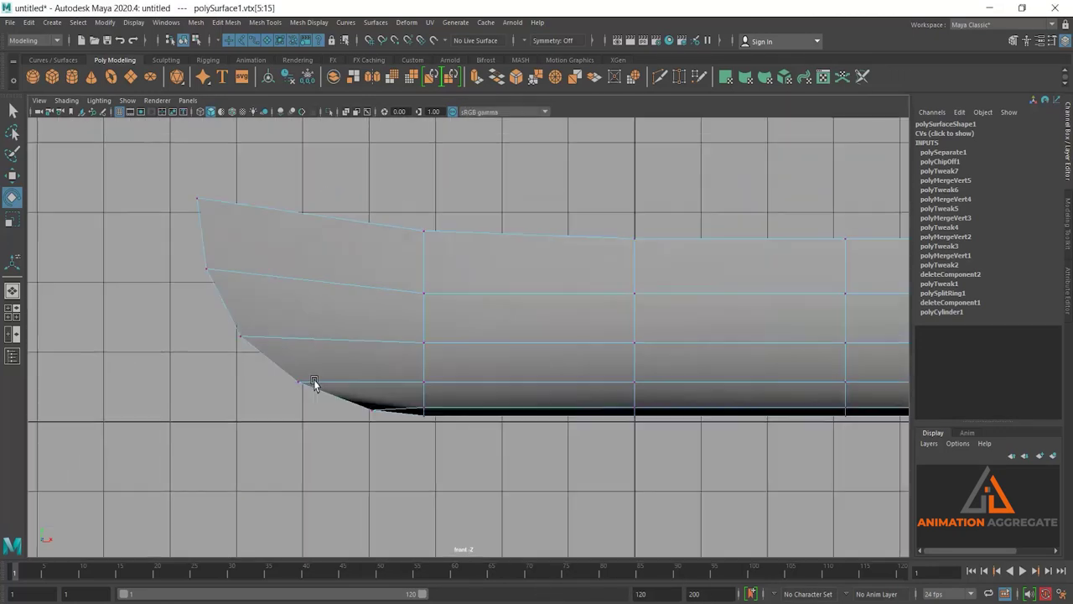
alt+middle_drag(314, 383, 622, 376)
drag(777, 300, 785, 300)
key(space)
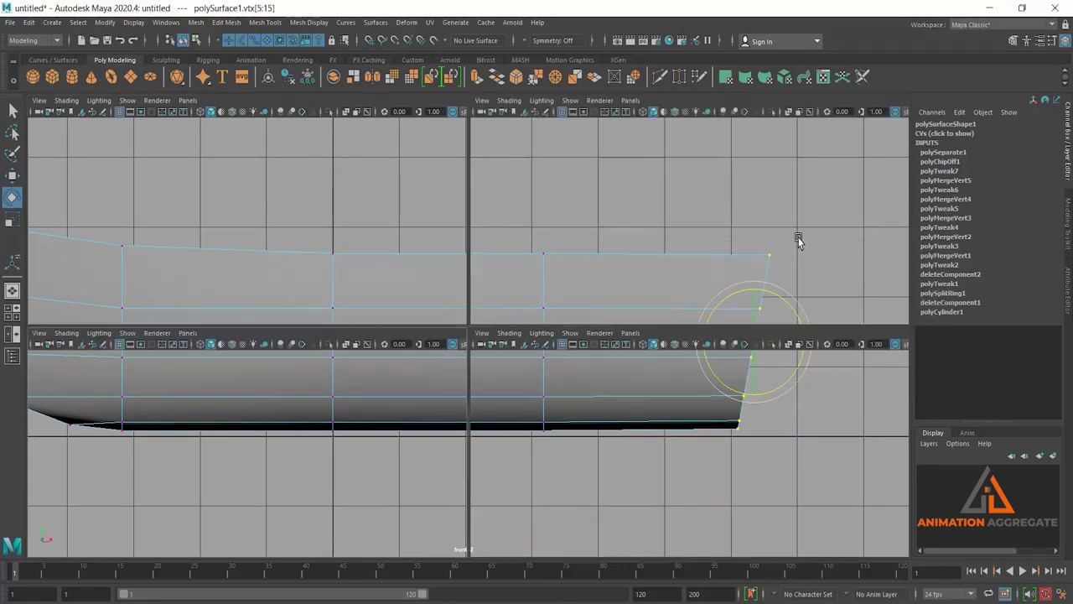
key(space)
Step: Return to object mode and orbit around the boat to check the slanted end
right_drag(405, 300, 450, 336)
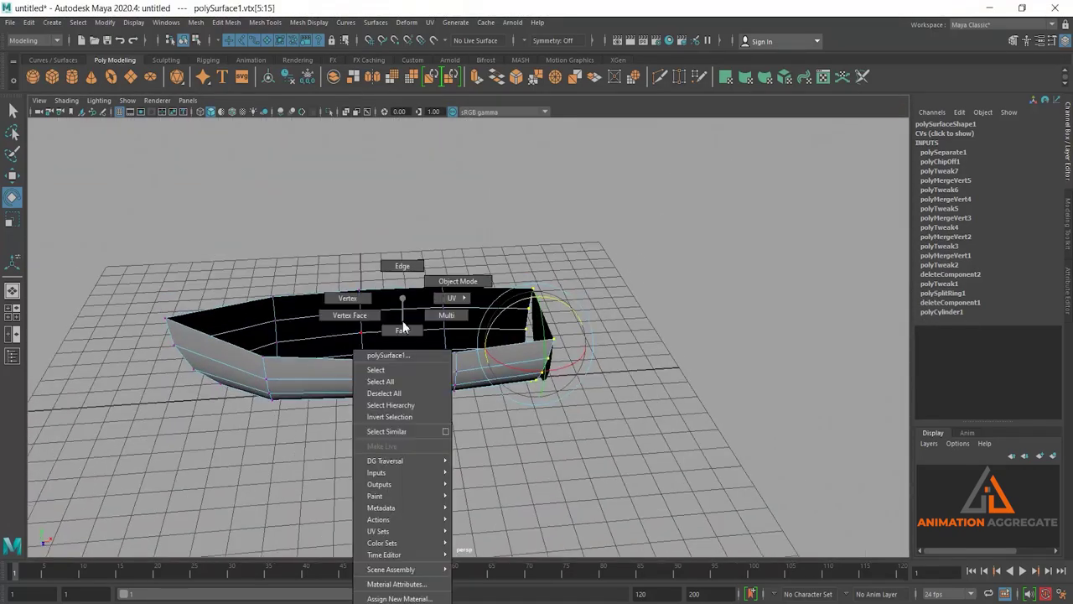
mouse_move(450, 336)
alt+mouse_down()
mouse_move(442, 272)
mouse_move(466, 250)
mouse_move(352, 282)
mouse_move(378, 307)
mouse_move(453, 266)
mouse_move(428, 266)
mouse_move(568, 372)
mouse_move(350, 383)
alt+mouse_up()
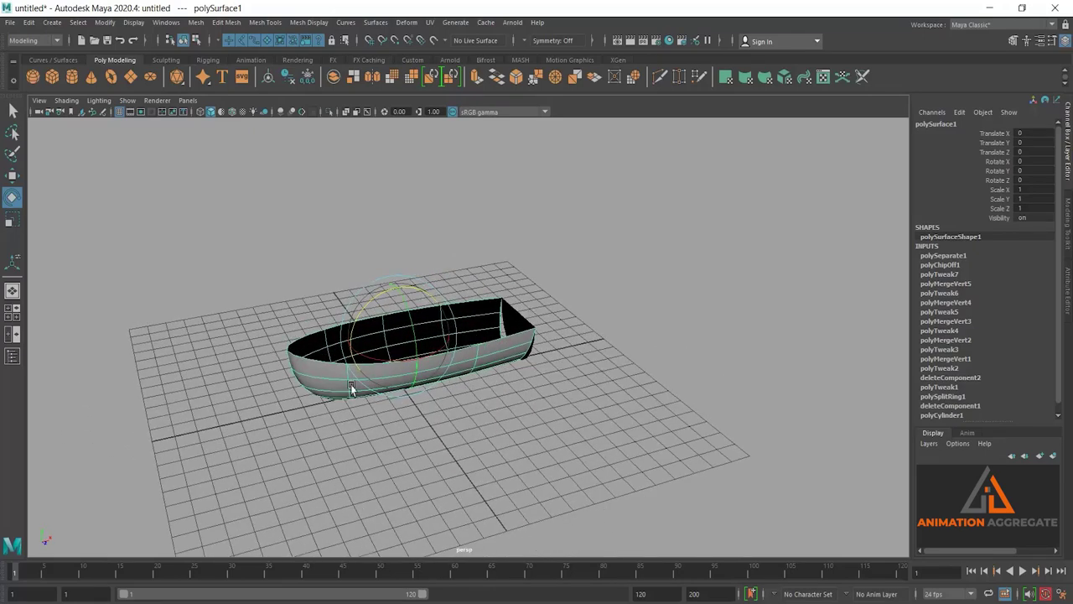
mouse_move(500, 411)
alt+mouse_down()
mouse_move(412, 403)
mouse_move(511, 378)
mouse_move(384, 330)
alt+mouse_up()
right_drag(385, 329, 383, 267)
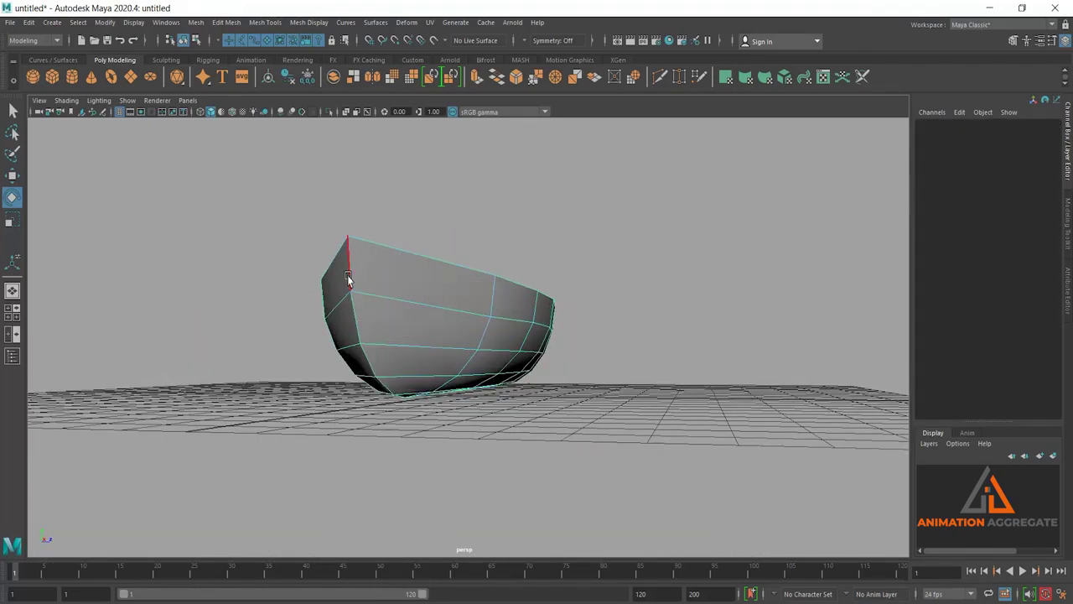
Step: Bevel the hull's edge loop with Fraction 0.15 and 1 segment
click(350, 265)
double_click(350, 265)
mouse_move(351, 265)
alt+mouse_down()
mouse_move(621, 276)
mouse_move(637, 294)
alt+mouse_up()
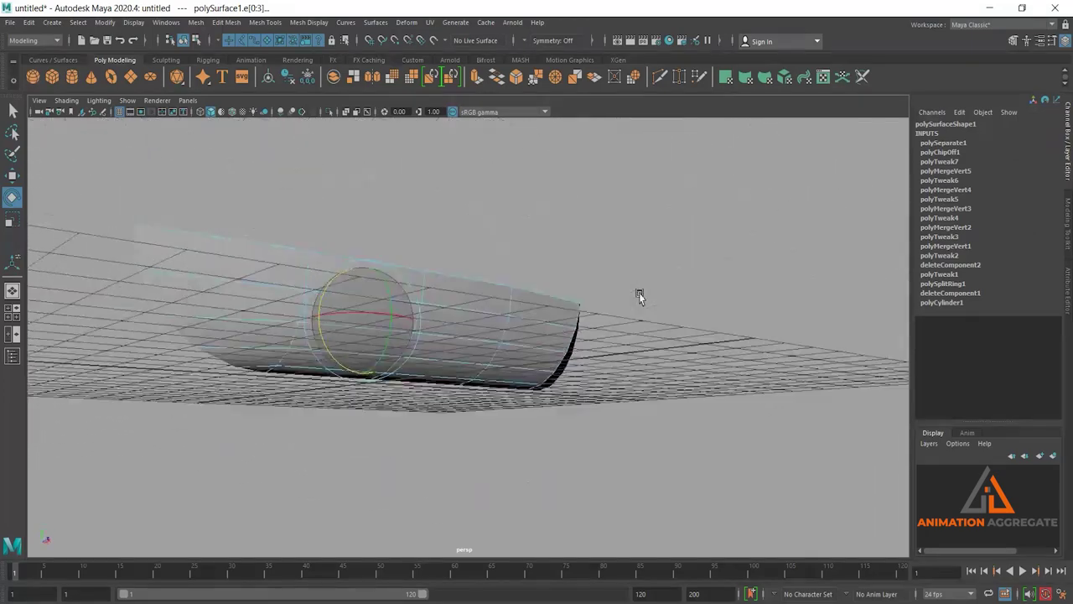
click(515, 76)
alt+drag(326, 259, 435, 265)
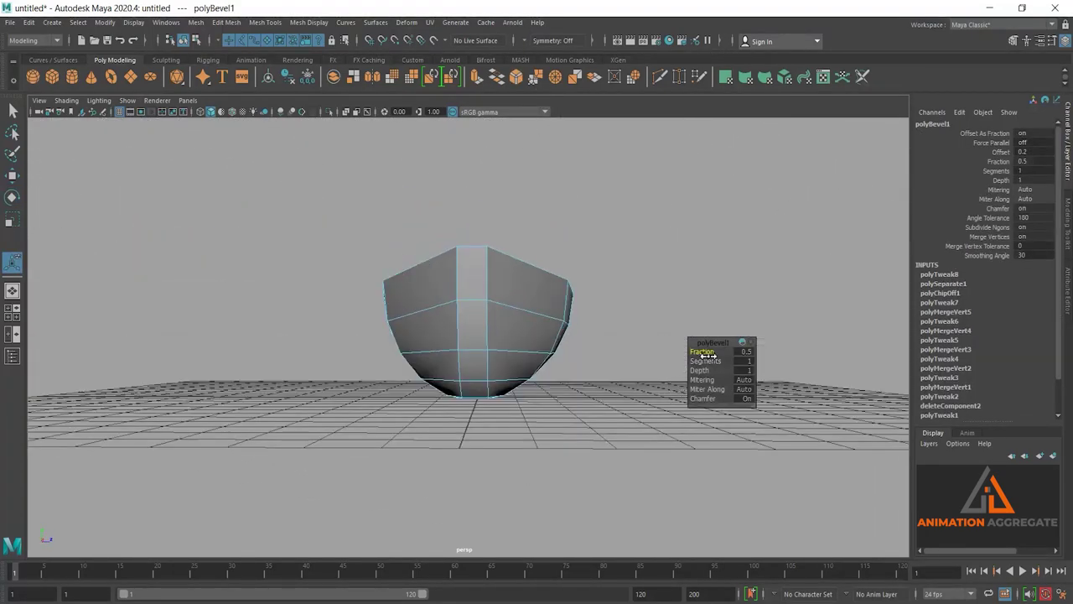
drag(708, 356, 685, 367)
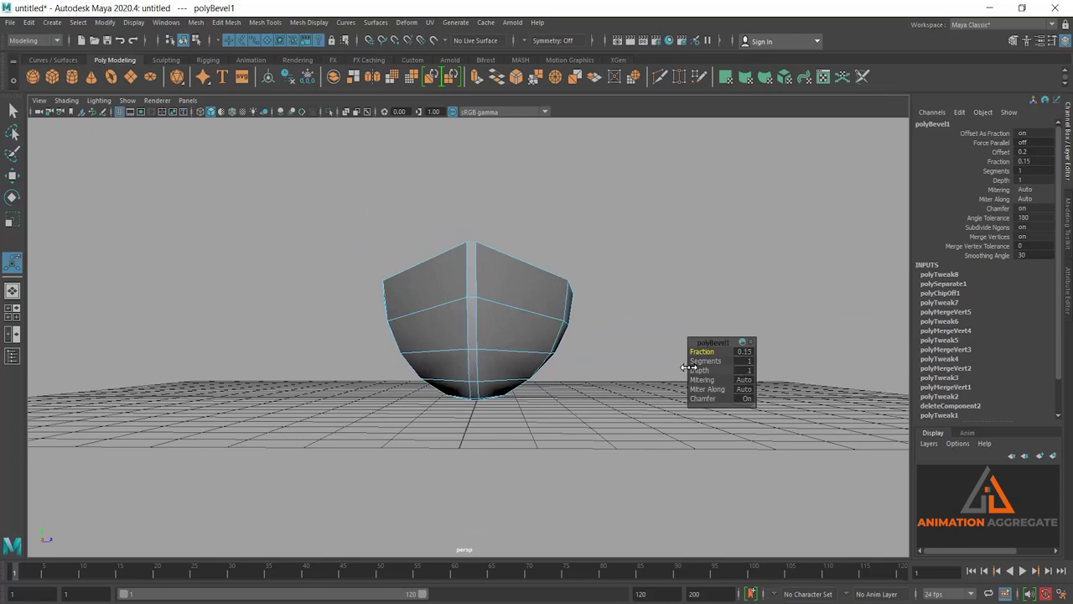
alt+drag(507, 369, 486, 333)
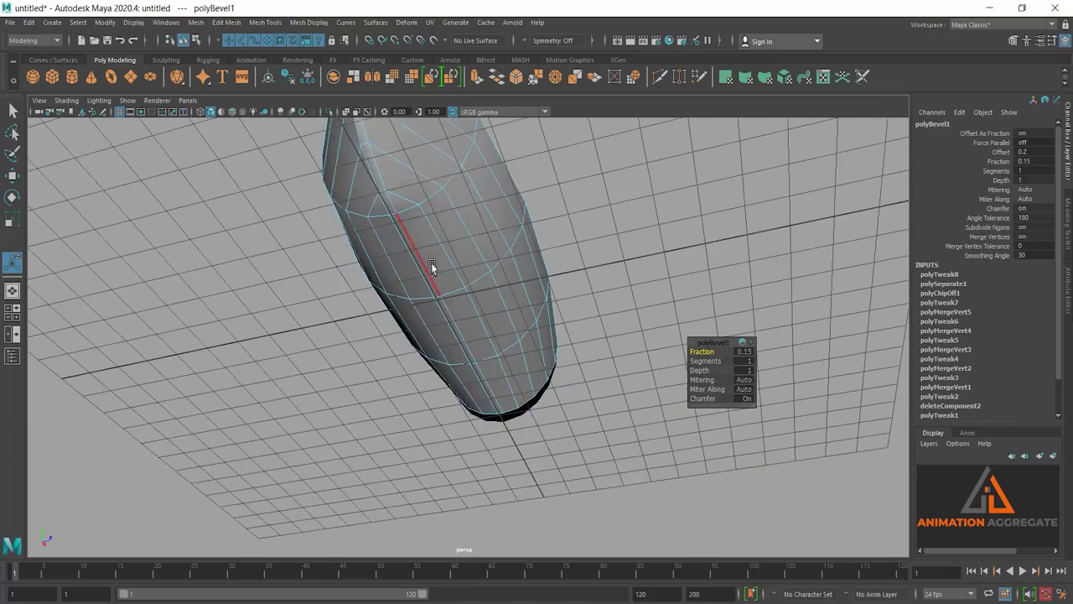
Step: Return the hull to object mode and deselect it
click(598, 254)
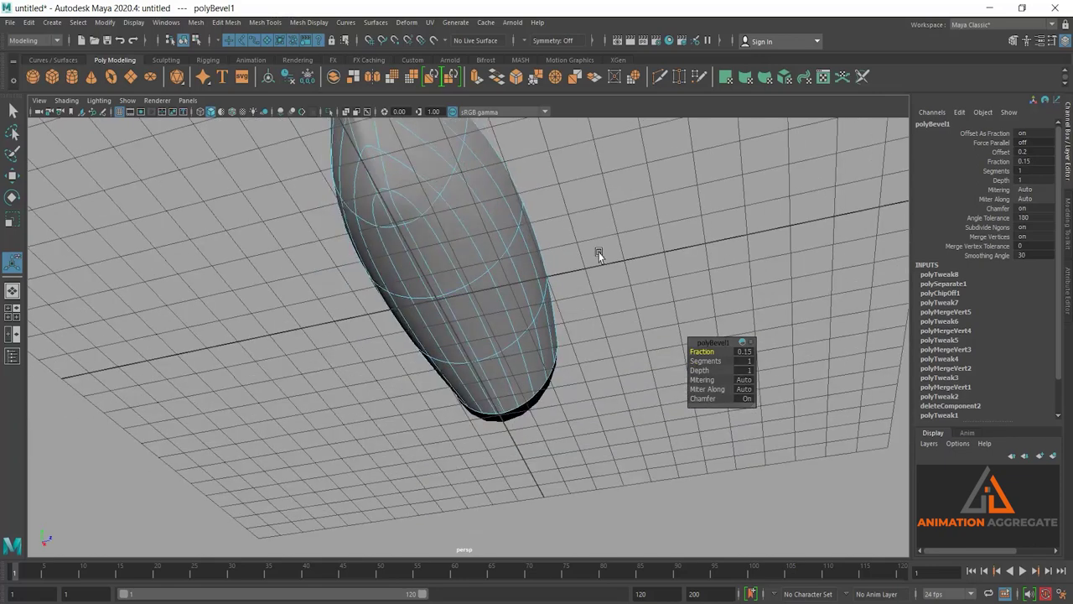
mouse_move(427, 232)
right_down()
mouse_move(456, 202)
mouse_move(475, 210)
right_up()
mouse_move(556, 260)
alt+mouse_down()
mouse_move(612, 240)
mouse_move(551, 319)
mouse_move(531, 249)
mouse_move(558, 354)
alt+mouse_up()
click(613, 239)
Step: Turn on Two Sided Lighting in the viewport so the hull shades grey
click(472, 293)
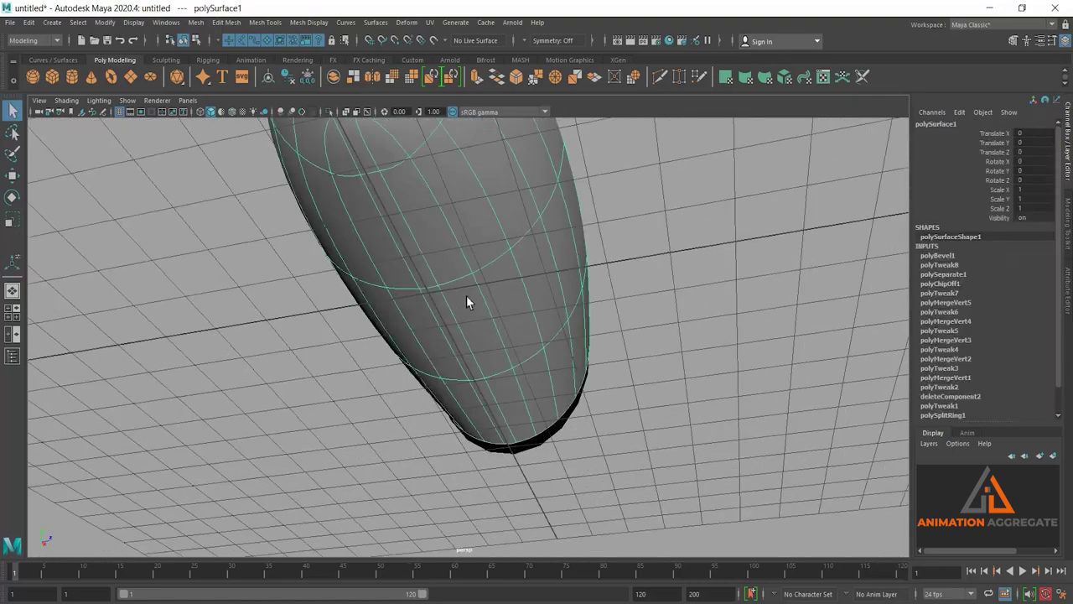
mouse_move(533, 314)
alt+mouse_down()
mouse_move(421, 196)
mouse_move(477, 271)
mouse_move(461, 295)
mouse_move(498, 417)
mouse_move(443, 391)
mouse_move(475, 369)
mouse_move(303, 325)
alt+mouse_up()
click(475, 369)
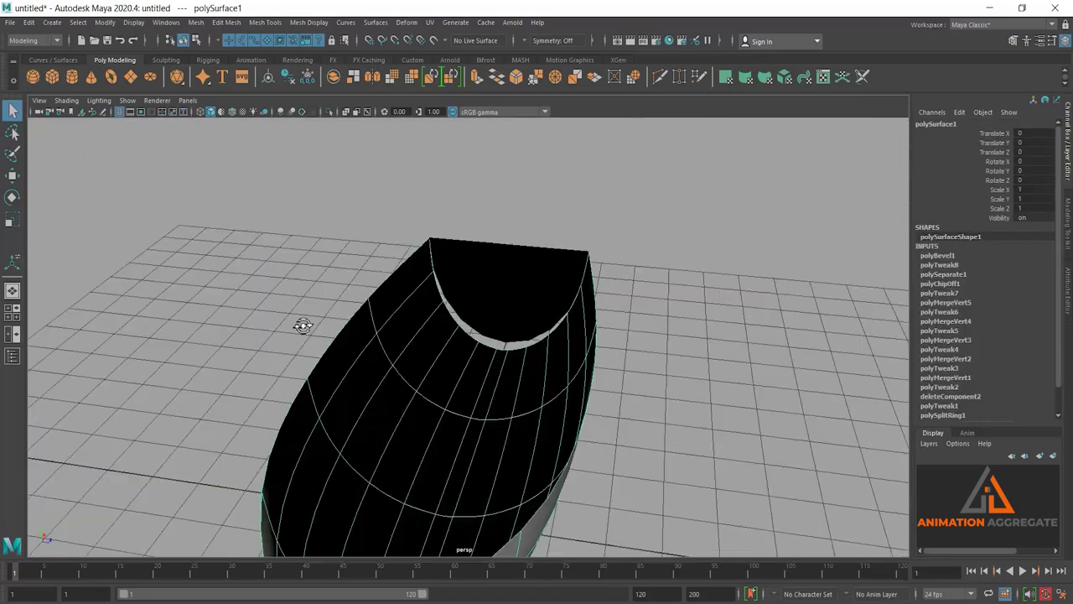
click(40, 100)
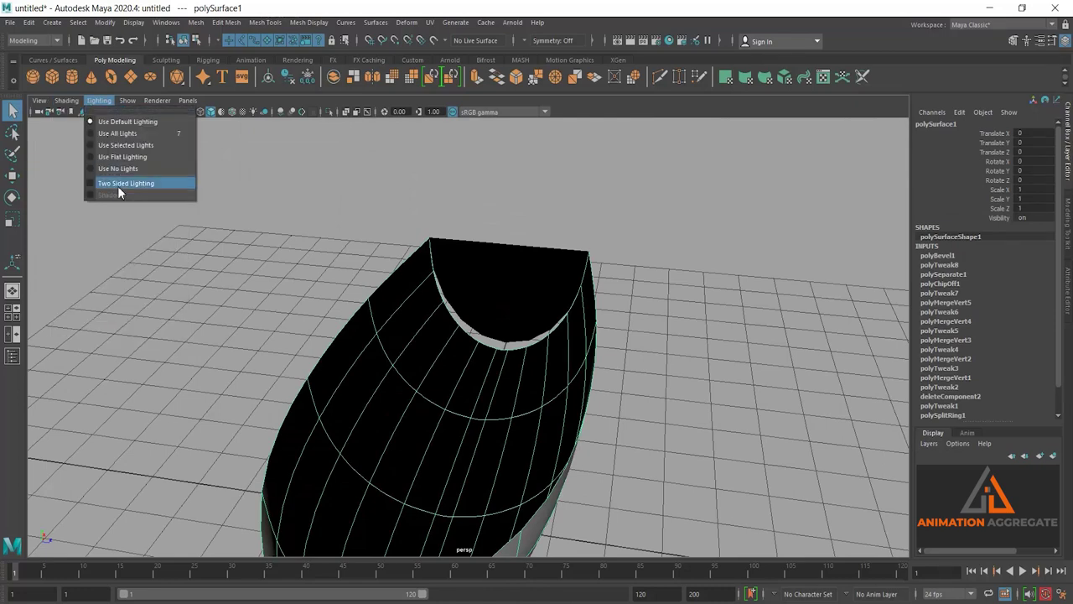
click(118, 183)
mouse_move(292, 285)
alt+mouse_down()
mouse_move(441, 343)
mouse_move(491, 388)
alt+mouse_up()
right_drag(486, 285, 479, 237)
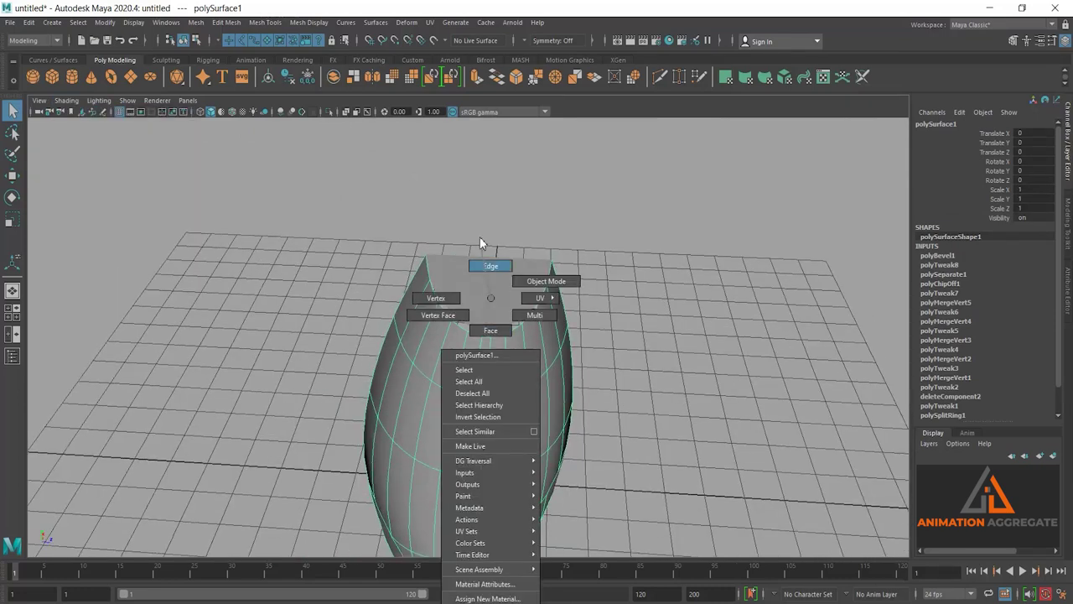
Step: Switch to edge selection and pick a vertical edge near the hull tip
mouse_move(480, 237)
alt+mouse_down()
mouse_move(470, 336)
mouse_move(489, 259)
mouse_move(450, 367)
mouse_move(446, 319)
mouse_move(473, 430)
alt+mouse_up()
click(475, 357)
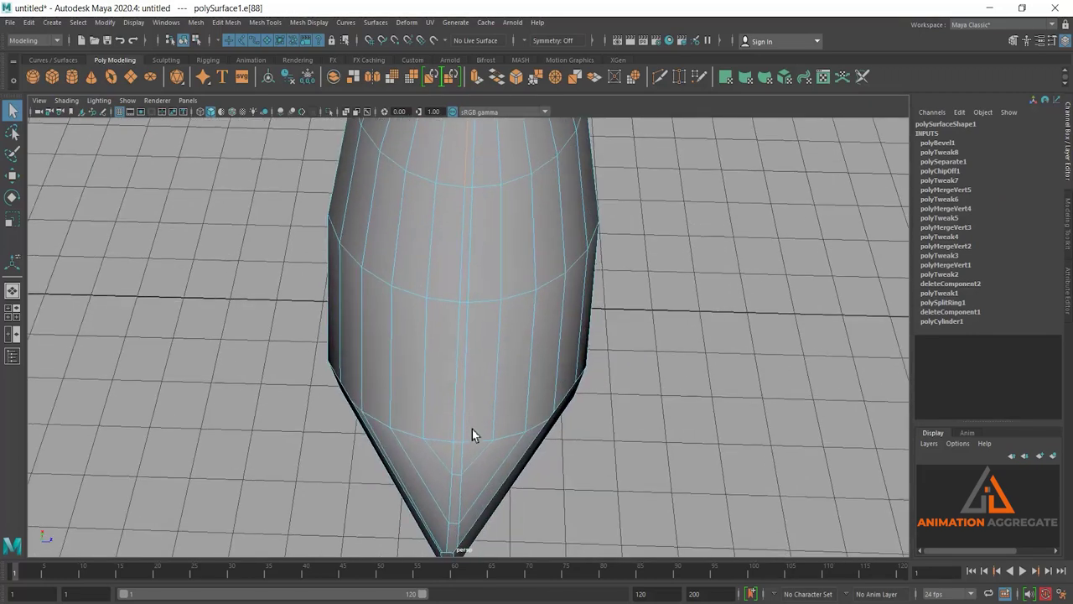
key(Up)
key(Up)
key(Left)
key(Left)
key(Left)
Step: Use Slide Edge to reposition vertical hull edges, evening their spacing
click(251, 22)
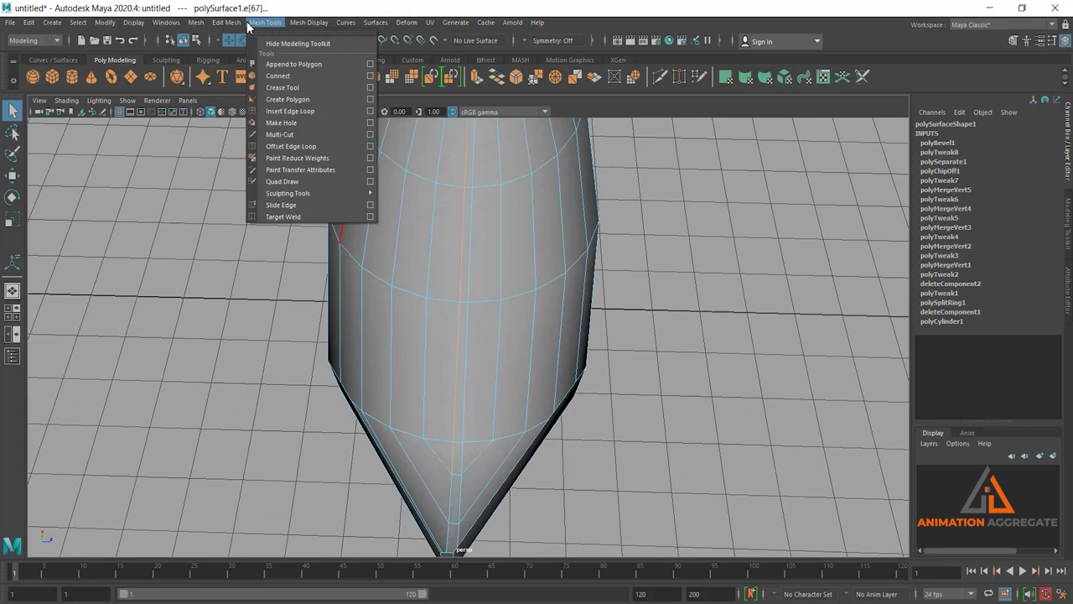
click(293, 207)
alt+drag(419, 306, 479, 314)
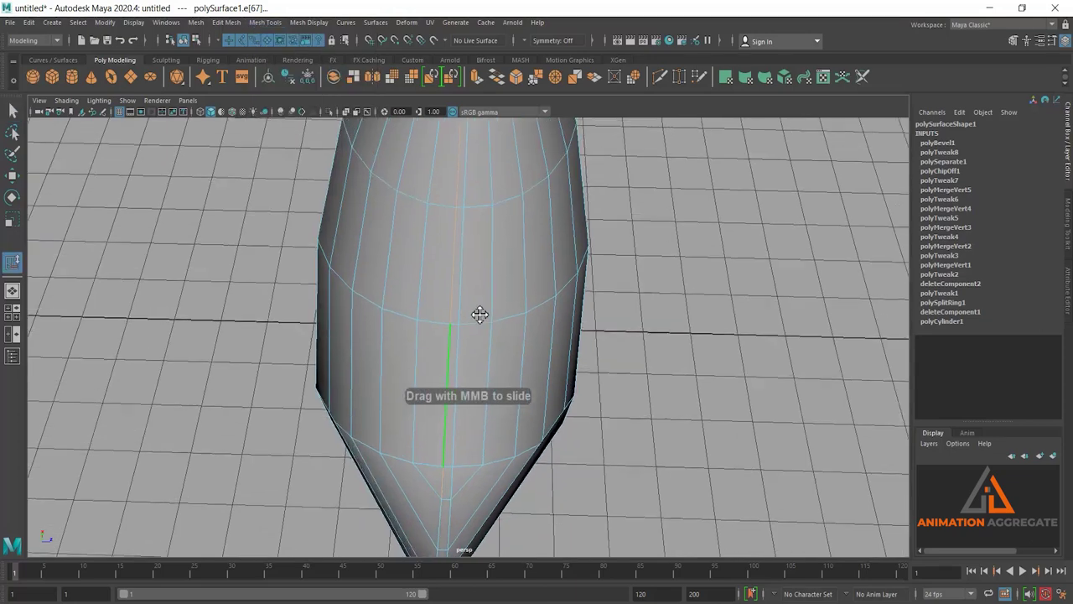
middle_drag(470, 322, 466, 322)
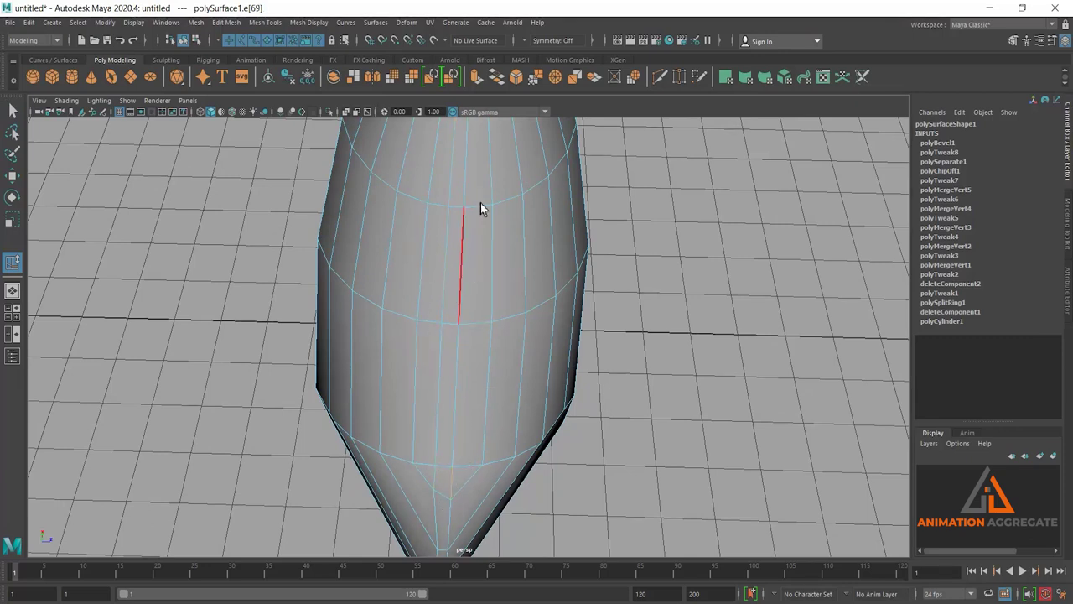
mouse_move(481, 203)
alt+middle_down()
mouse_move(482, 273)
mouse_move(531, 248)
alt+middle_up()
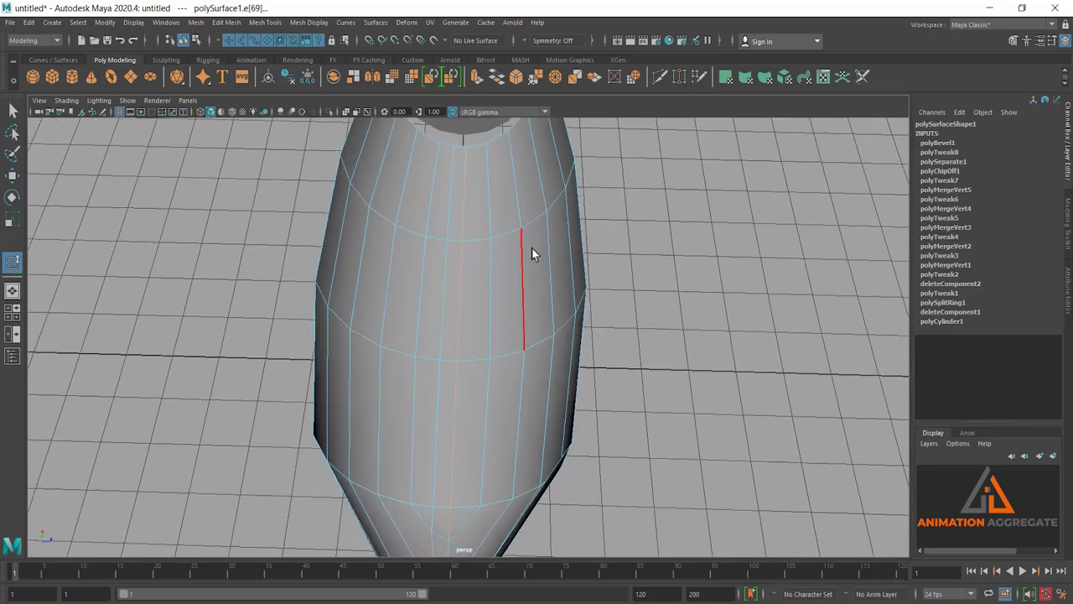
click(531, 248)
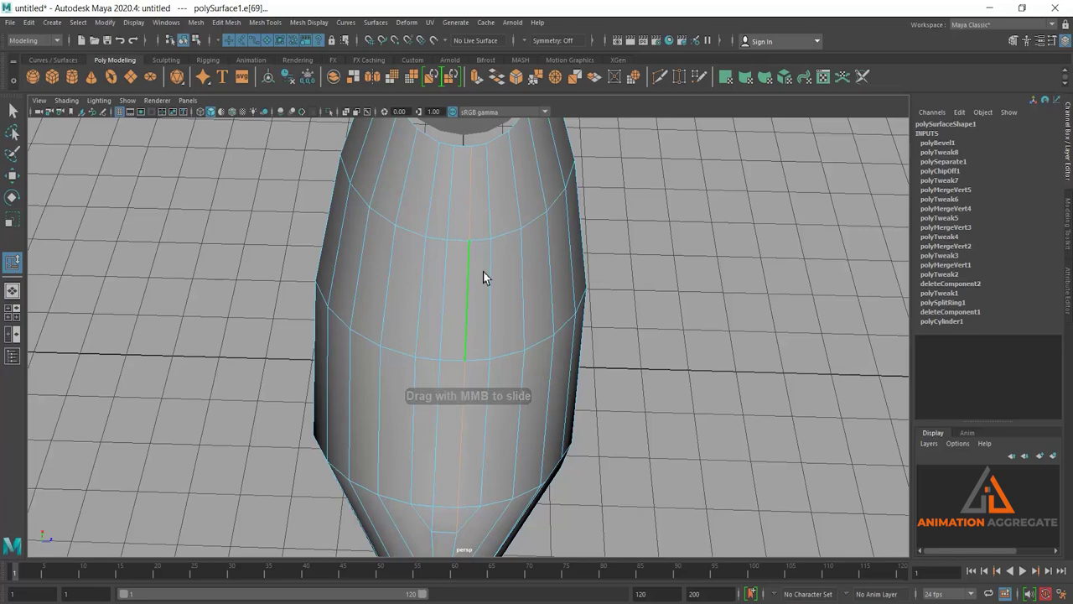
mouse_move(485, 271)
alt+mouse_down()
mouse_move(510, 300)
mouse_move(371, 350)
mouse_move(356, 238)
alt+mouse_up()
Step: Reselect the hull in object mode and switch it to edge selection
right_drag(357, 238, 448, 159)
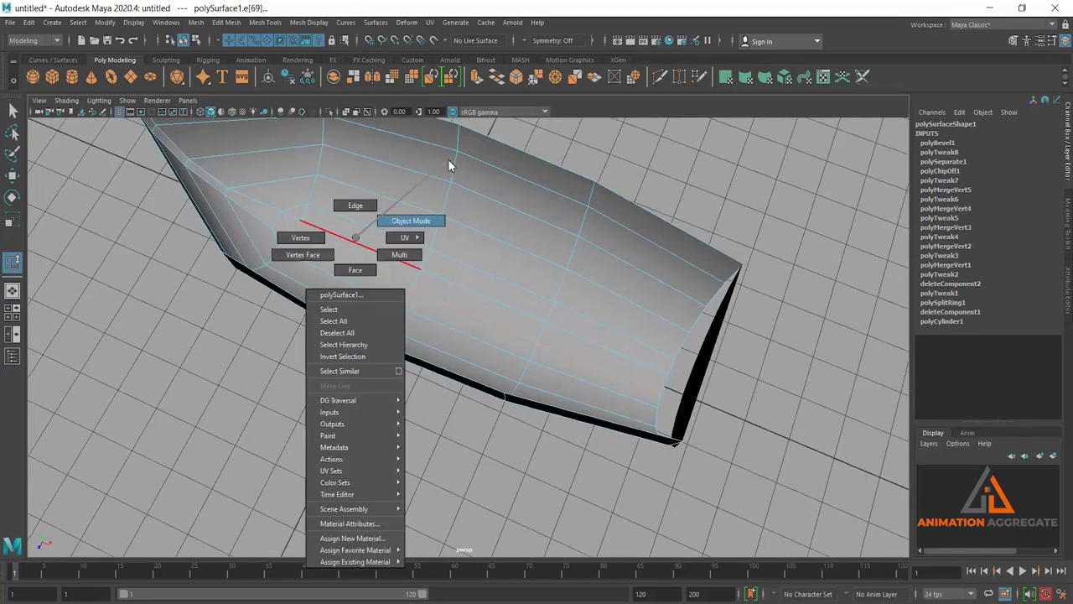
mouse_move(454, 278)
alt+mouse_down()
mouse_move(464, 250)
mouse_move(366, 259)
mouse_move(389, 244)
mouse_move(540, 343)
mouse_move(523, 294)
mouse_move(618, 319)
mouse_move(550, 219)
mouse_move(584, 309)
mouse_move(629, 338)
mouse_move(613, 384)
mouse_move(681, 414)
mouse_move(647, 342)
mouse_move(578, 333)
mouse_move(678, 302)
mouse_move(511, 324)
mouse_move(509, 336)
mouse_move(523, 325)
alt+mouse_up()
click(618, 319)
click(679, 302)
right_drag(523, 325, 523, 270)
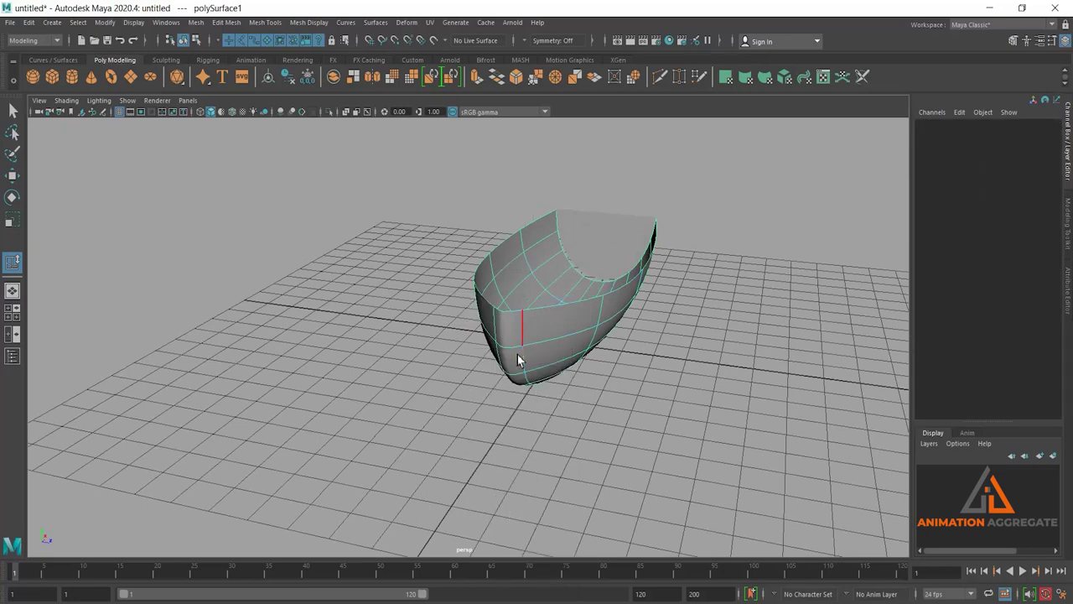
Step: Split the edge ring from a vertical bow edge to add a horizontal loop
click(513, 350)
mouse_move(497, 350)
alt+mouse_down()
mouse_move(491, 312)
mouse_move(630, 302)
alt+mouse_up()
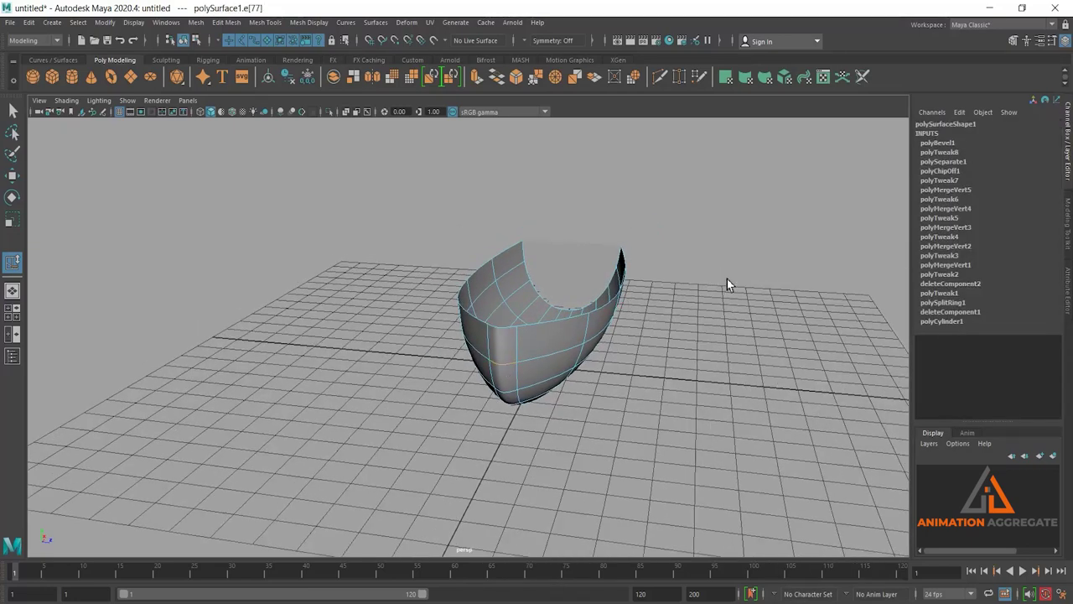
mouse_move(726, 278)
shift+right_down()
mouse_move(702, 298)
mouse_move(733, 305)
shift+right_up()
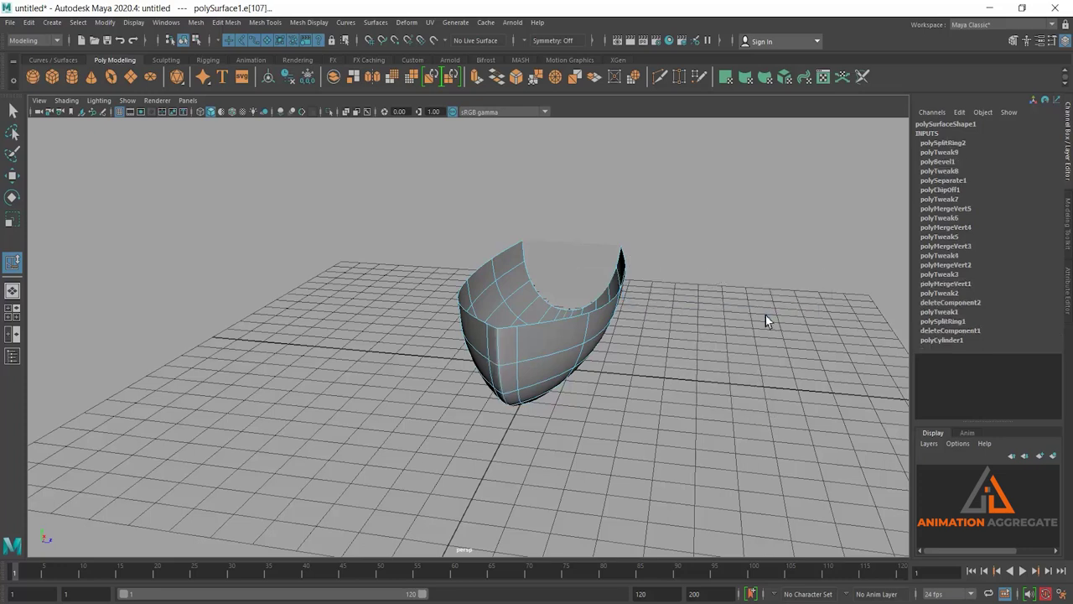
right_drag(587, 330, 637, 302)
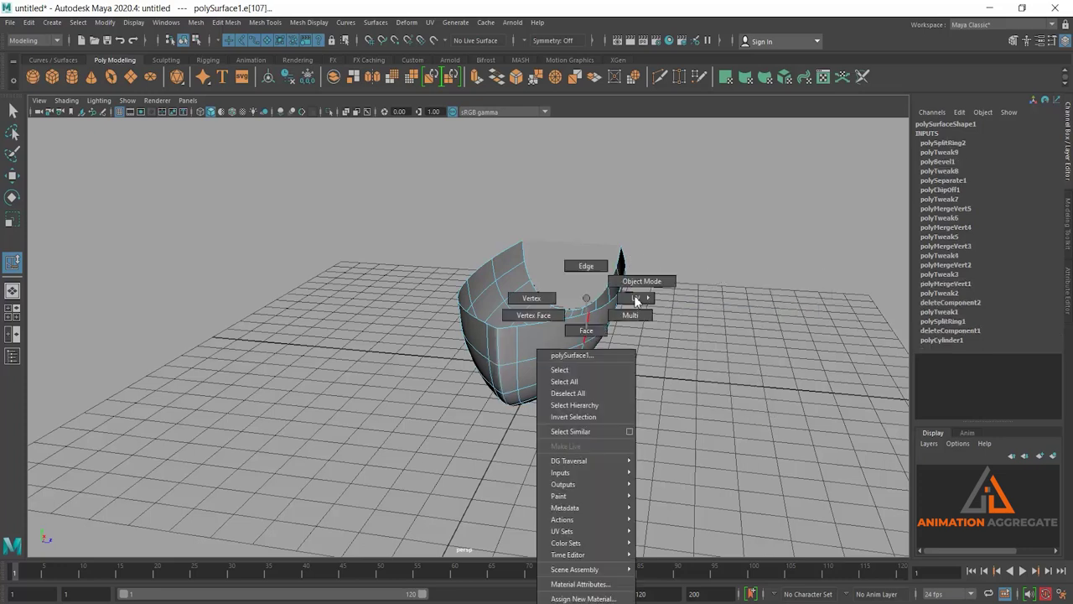
click(739, 329)
mouse_move(606, 365)
alt+mouse_down()
mouse_move(578, 357)
mouse_move(556, 378)
mouse_move(559, 405)
mouse_move(546, 285)
mouse_move(434, 343)
mouse_move(439, 400)
mouse_move(473, 407)
alt+mouse_up()
Step: Select the hull in object mode and inspect it from above
right_drag(528, 294, 670, 208)
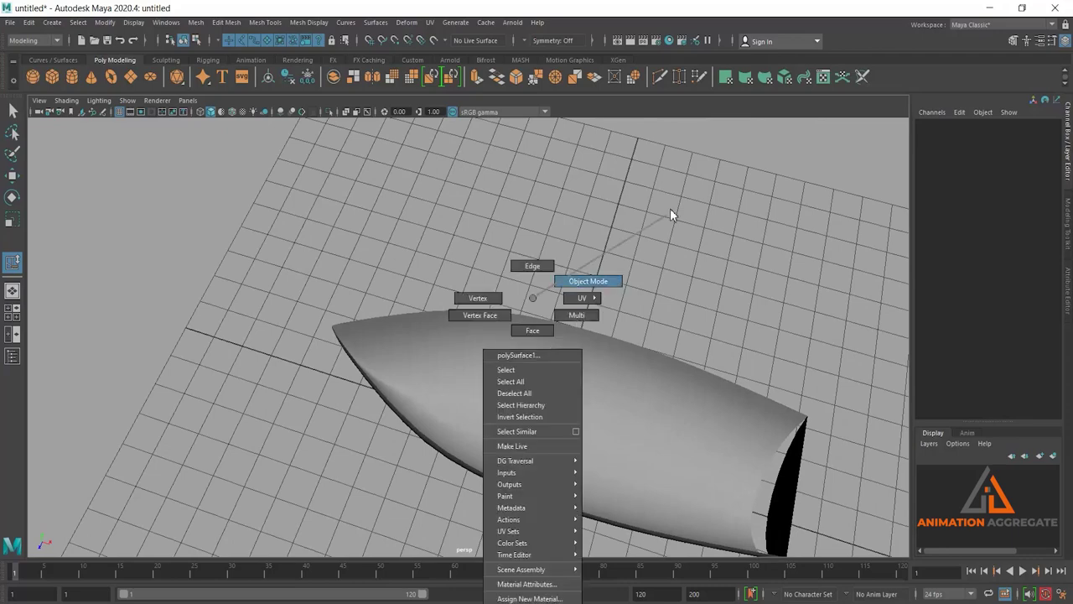
alt+drag(553, 371, 587, 334)
click(587, 334)
alt+drag(779, 312, 595, 331)
click(677, 359)
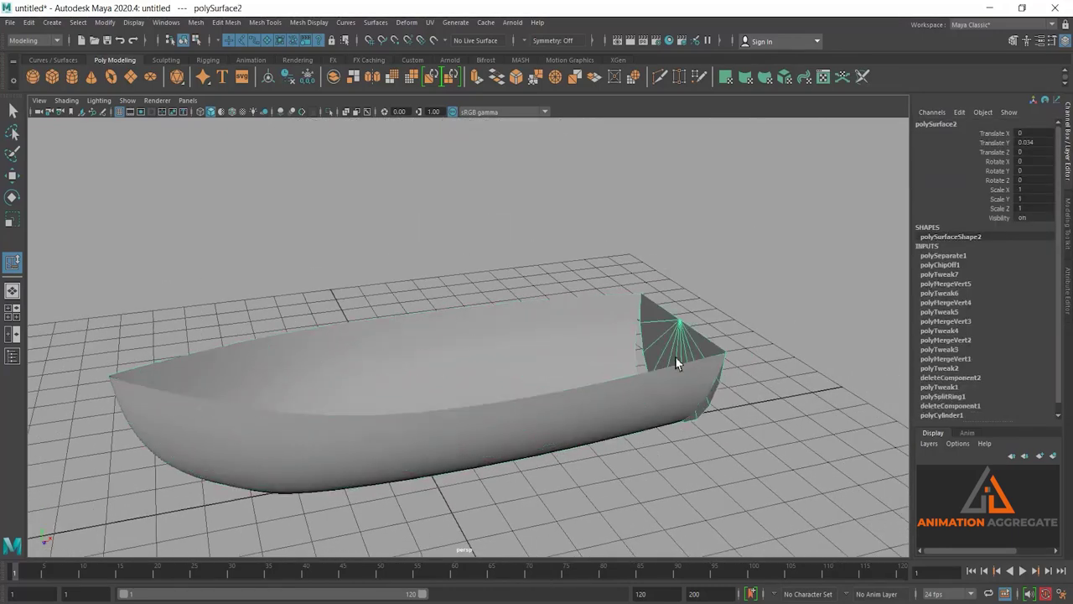
mouse_move(677, 359)
alt+mouse_down()
mouse_move(749, 335)
mouse_move(610, 369)
mouse_move(474, 371)
mouse_move(467, 336)
mouse_move(686, 338)
mouse_move(498, 391)
mouse_move(594, 361)
alt+mouse_up()
click(511, 390)
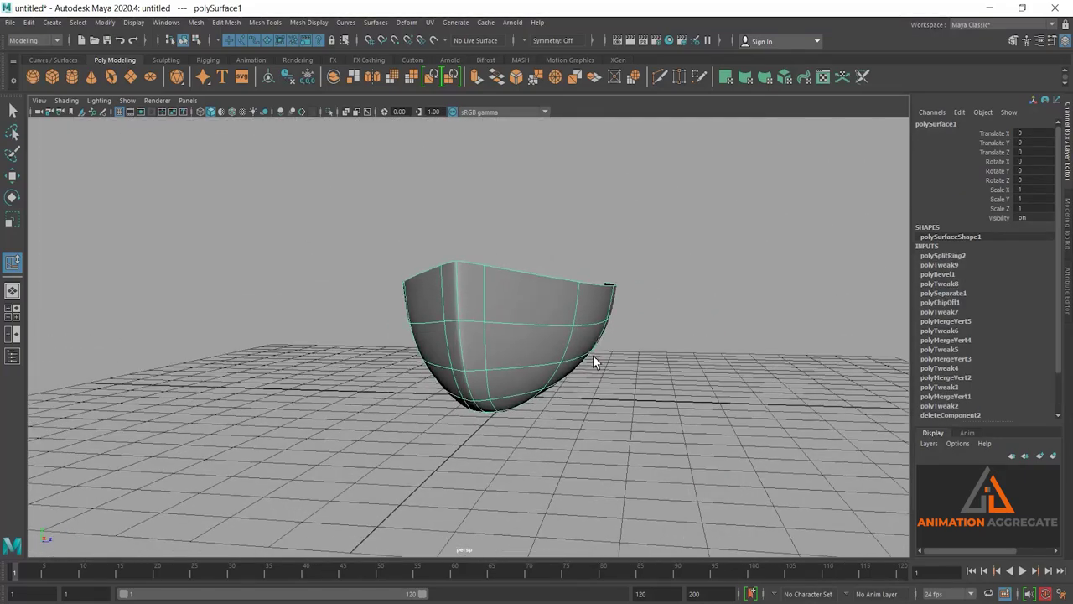
Step: Check the hull's underside and front, then switch to vertex selection
mouse_move(497, 412)
alt+mouse_down()
mouse_move(492, 377)
mouse_move(402, 398)
mouse_move(420, 407)
mouse_move(514, 403)
mouse_move(502, 397)
alt+mouse_up()
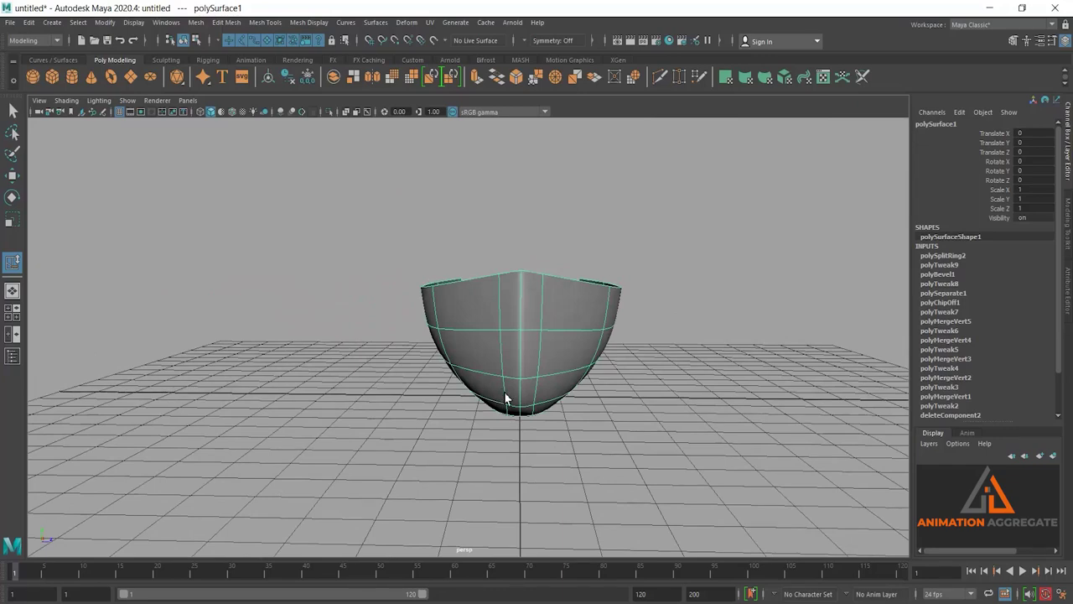
alt+drag(621, 385, 567, 387)
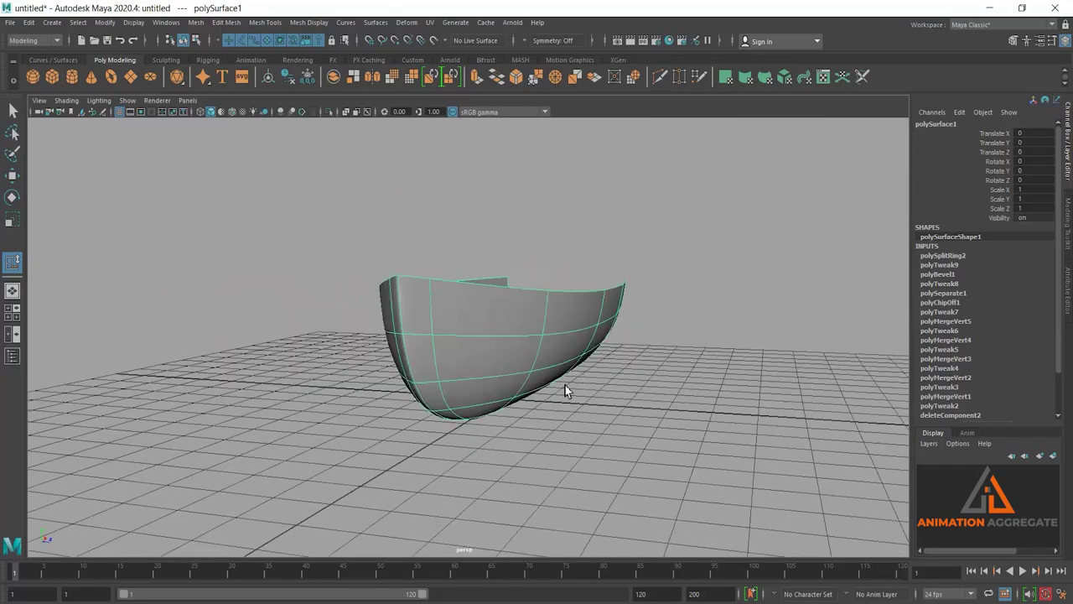
alt+drag(506, 360, 507, 363)
right_drag(536, 365, 495, 312)
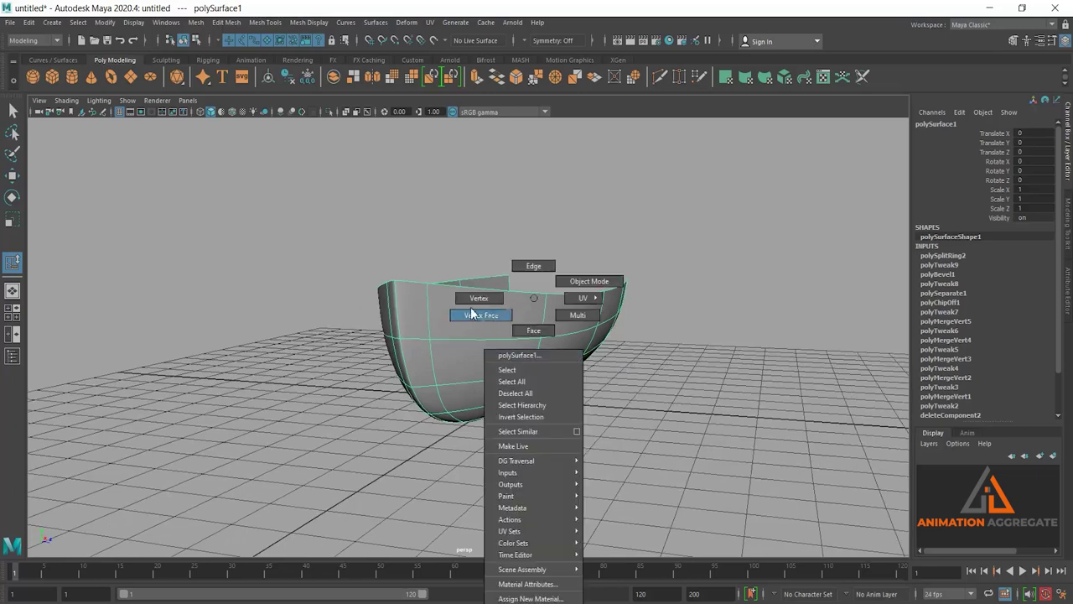
Step: Turn off smooth preview and zoom on the bow in the front view
key(1)
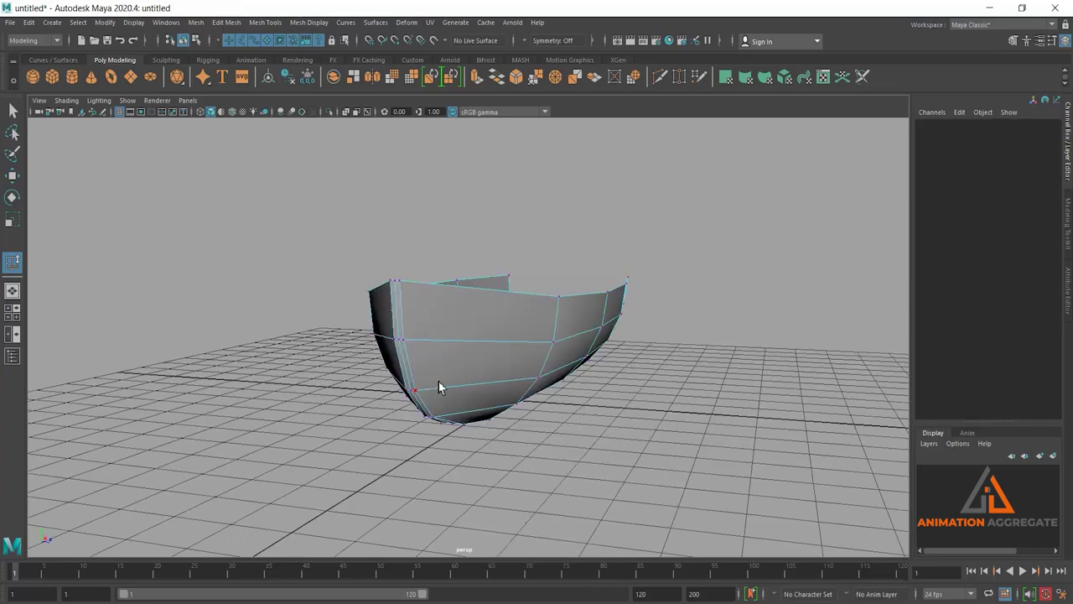
mouse_move(438, 382)
alt+mouse_down()
mouse_move(505, 359)
mouse_move(562, 365)
mouse_move(498, 354)
alt+mouse_up()
click(568, 359)
mouse_move(594, 359)
alt+mouse_down()
mouse_move(643, 354)
mouse_move(512, 371)
mouse_move(354, 467)
alt+mouse_up()
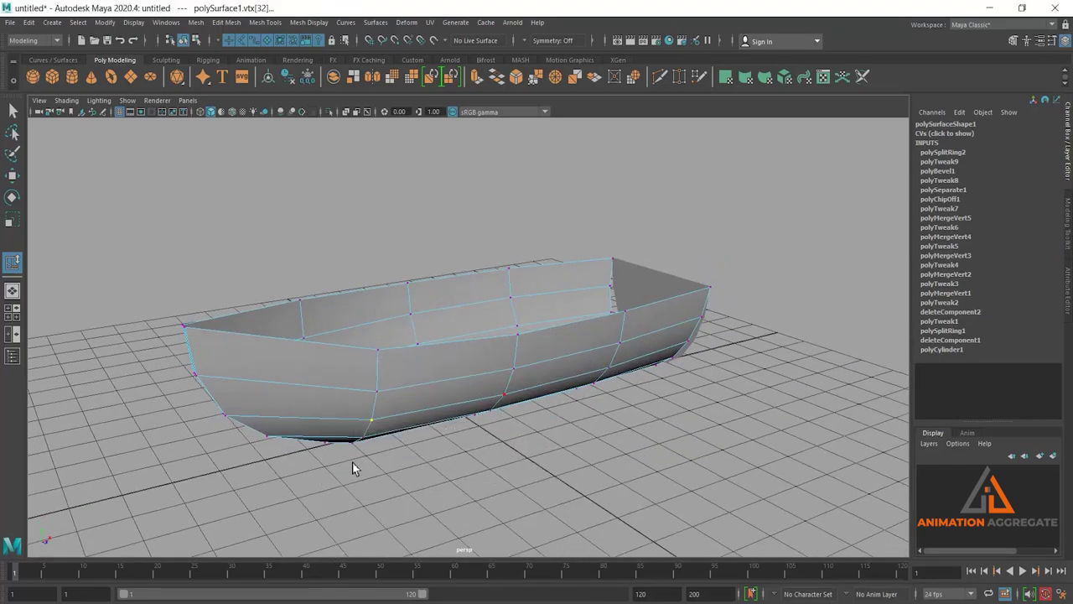
key(space)
key(space)
scroll(621, 378, up, 1)
alt+middle_drag(621, 379, 872, 399)
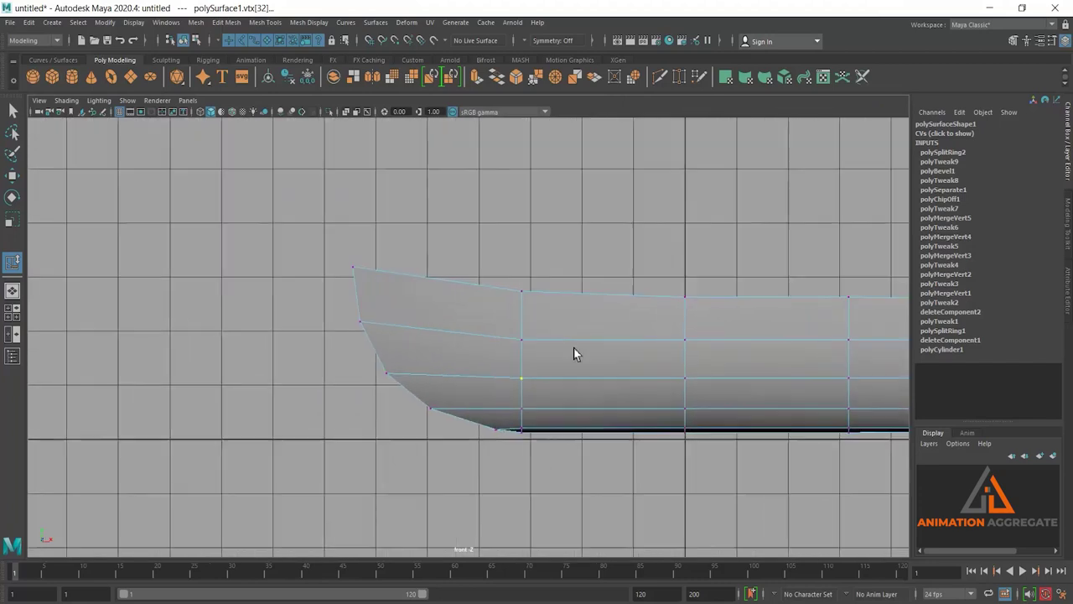
Step: Rotate and move the four-vertex column near the bow to slant it
drag(587, 385, 598, 418)
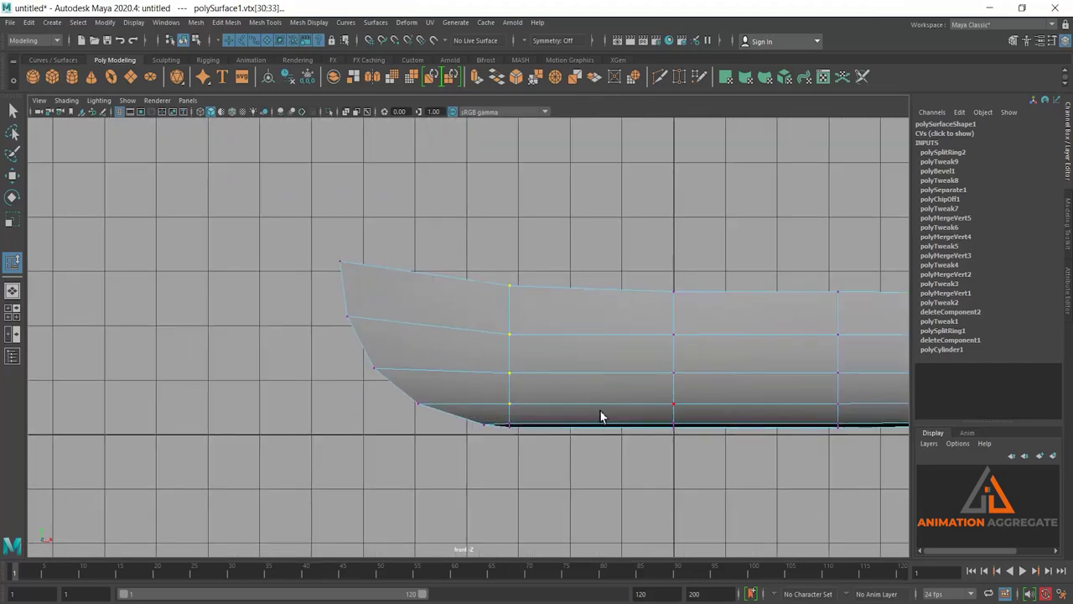
key(e)
drag(544, 311, 533, 317)
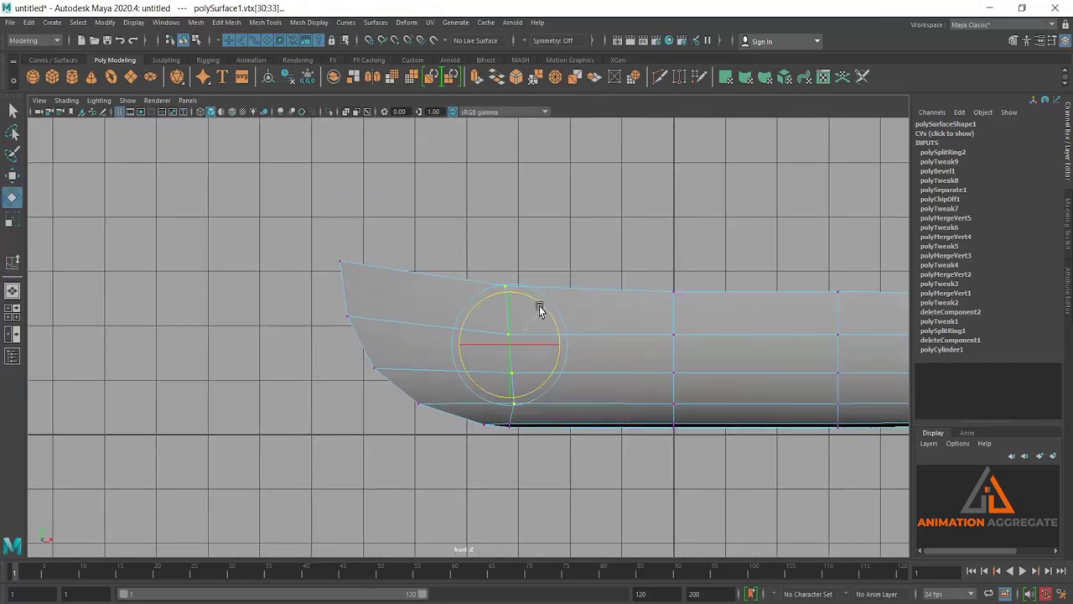
key(w)
drag(563, 350, 549, 352)
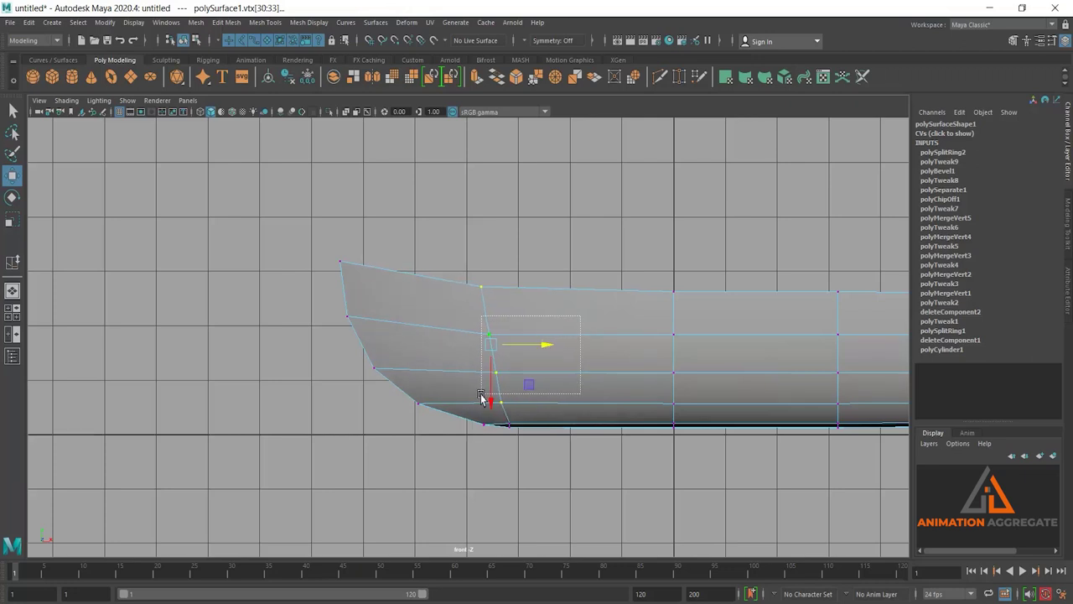
Step: Adjust the lower bow vertices at the keel corner, then return to perspective
drag(471, 354, 519, 432)
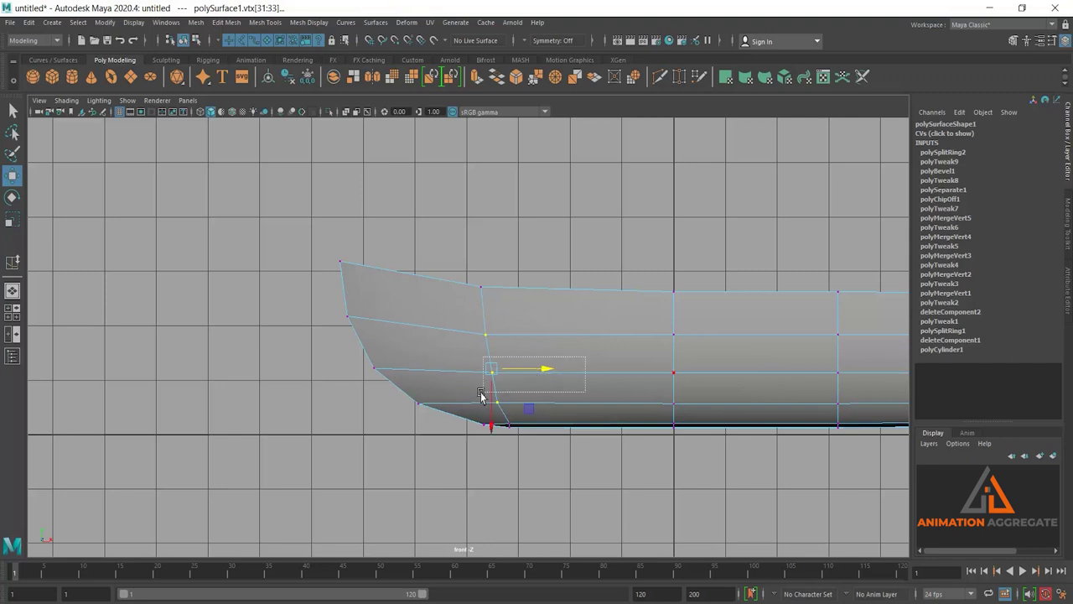
drag(482, 395, 484, 391)
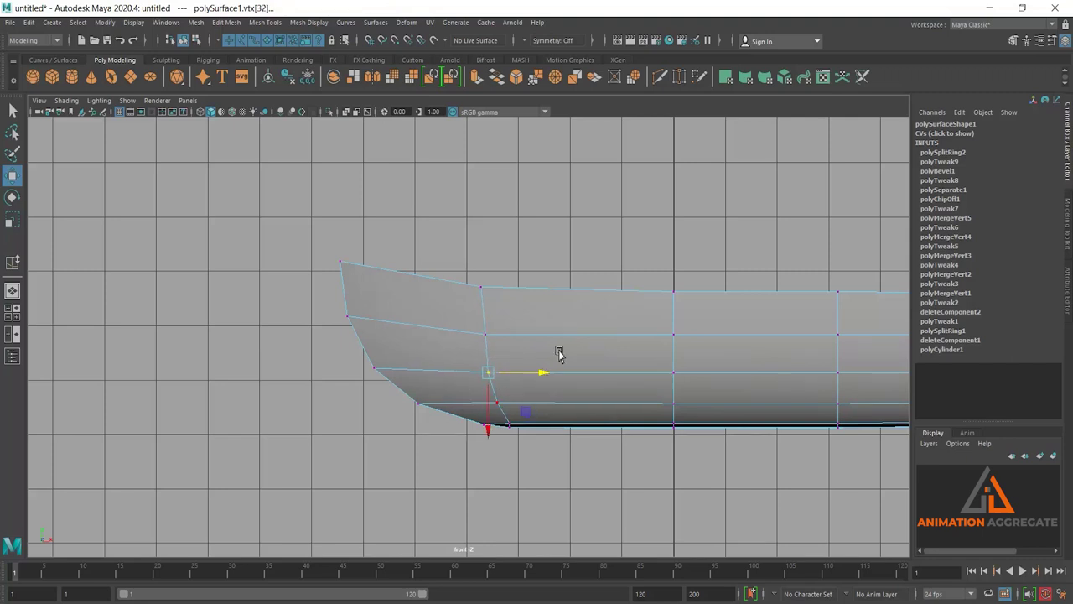
mouse_move(559, 352)
alt+right_down()
mouse_move(606, 411)
mouse_move(512, 331)
mouse_move(578, 405)
alt+right_up()
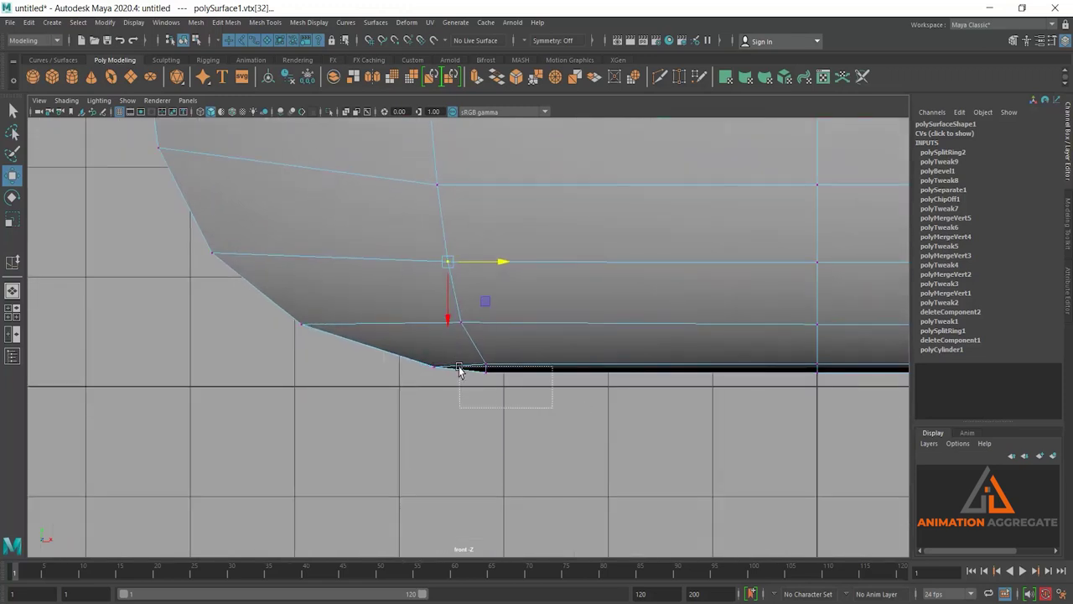
drag(552, 407, 459, 369)
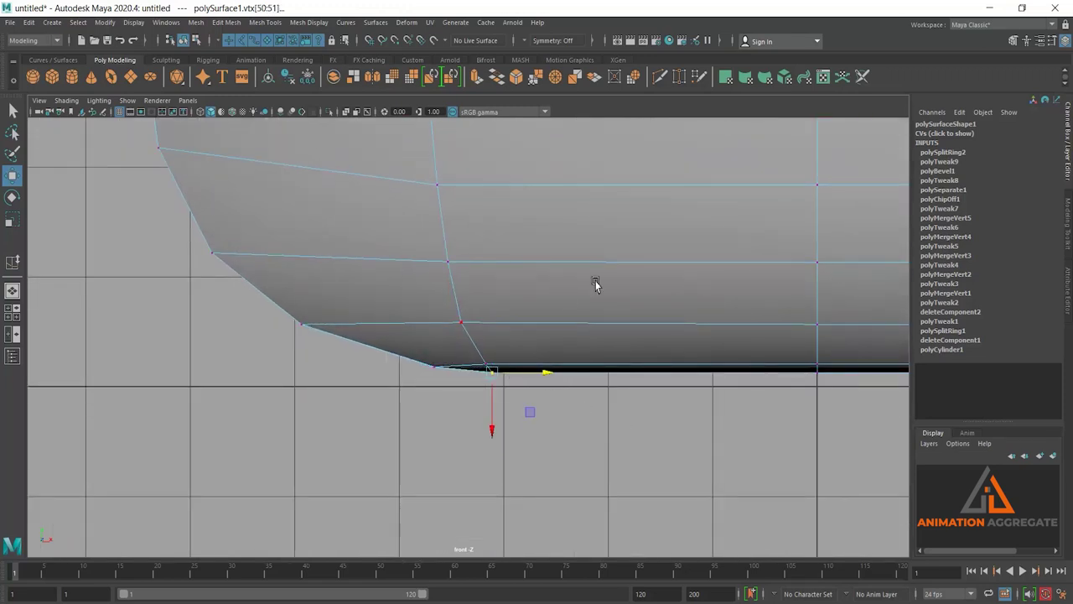
key(space)
key(space)
Step: Exit to object mode and orbit under the boat to view its front end
mouse_move(596, 289)
alt+mouse_down()
mouse_move(625, 308)
mouse_move(582, 295)
mouse_move(577, 331)
mouse_move(562, 332)
alt+mouse_up()
key(F8)
mouse_move(541, 288)
alt+mouse_down()
mouse_move(580, 312)
mouse_move(583, 335)
mouse_move(633, 280)
alt+mouse_up()
mouse_move(635, 273)
right_down()
mouse_move(593, 240)
mouse_move(580, 274)
right_up()
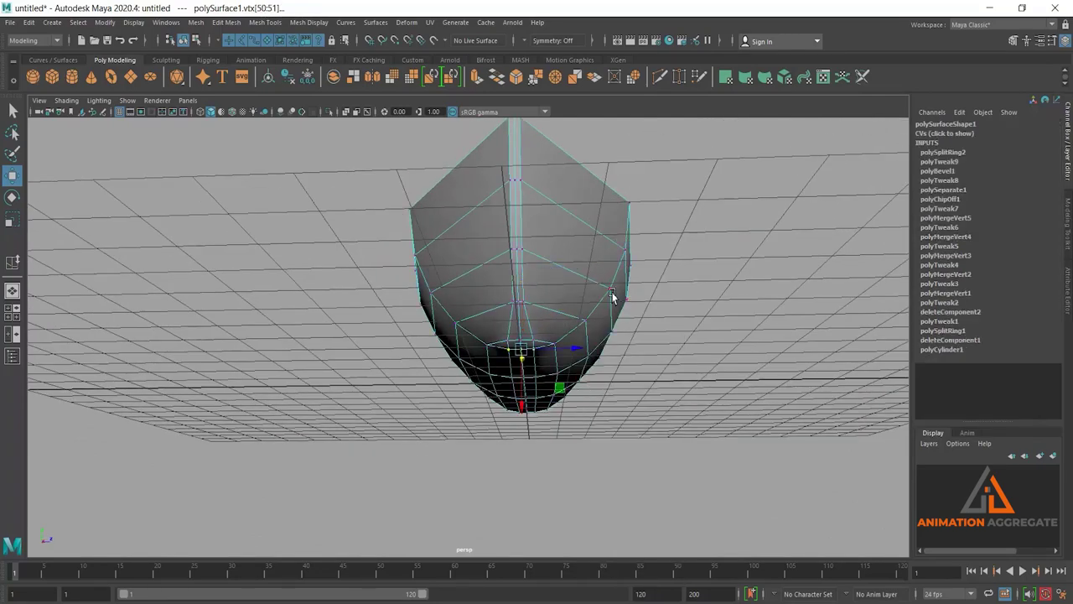
Step: Scale three pairs of opposite ring vertices inward to narrow the hull bottom
click(611, 293)
shift+click(435, 294)
key(r)
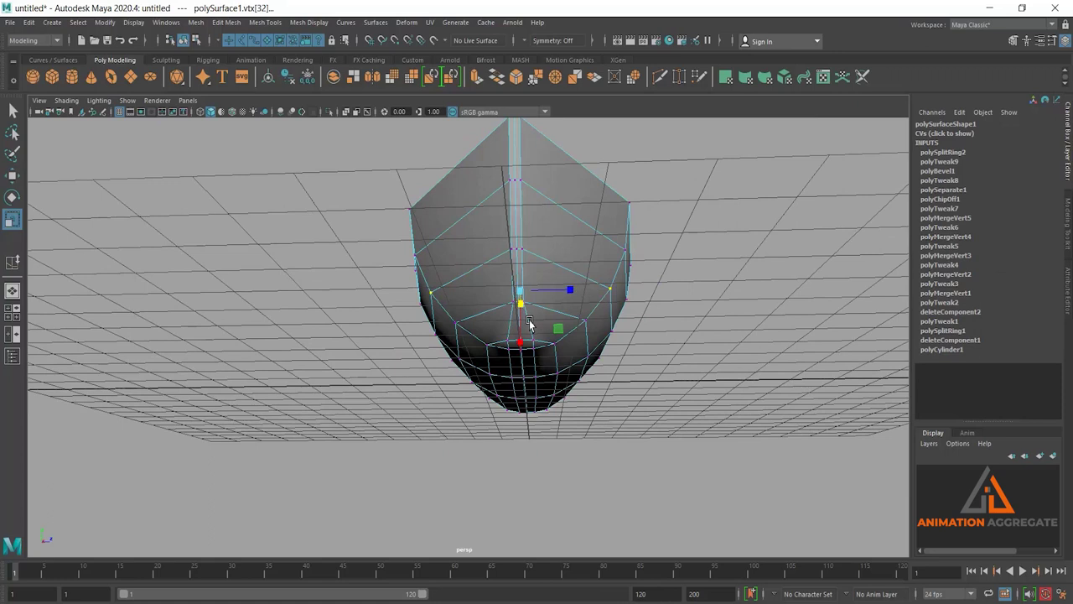
drag(570, 289, 565, 291)
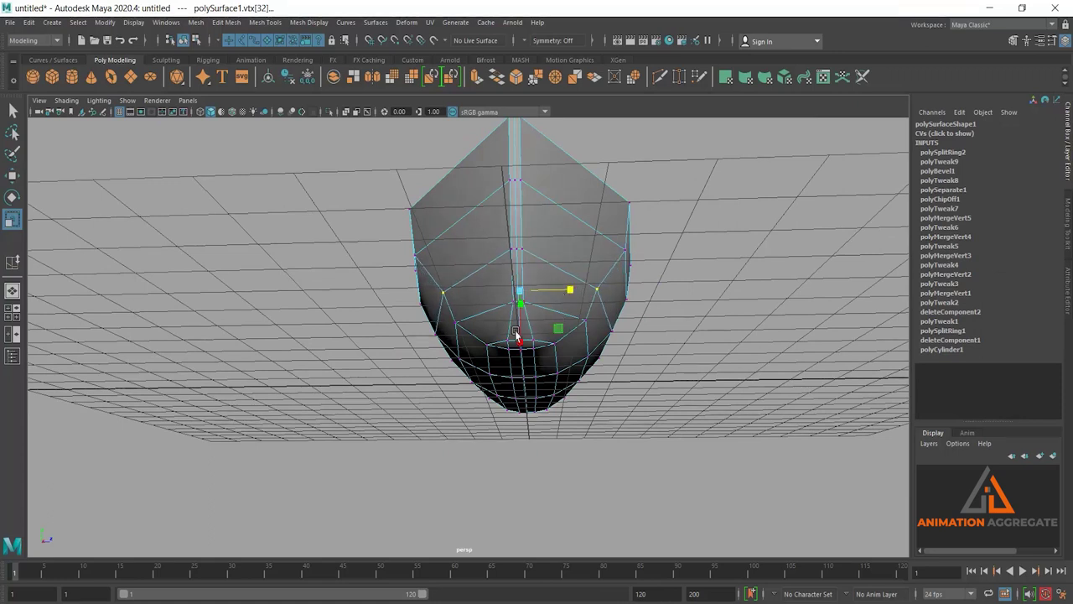
click(462, 327)
shift+click(584, 323)
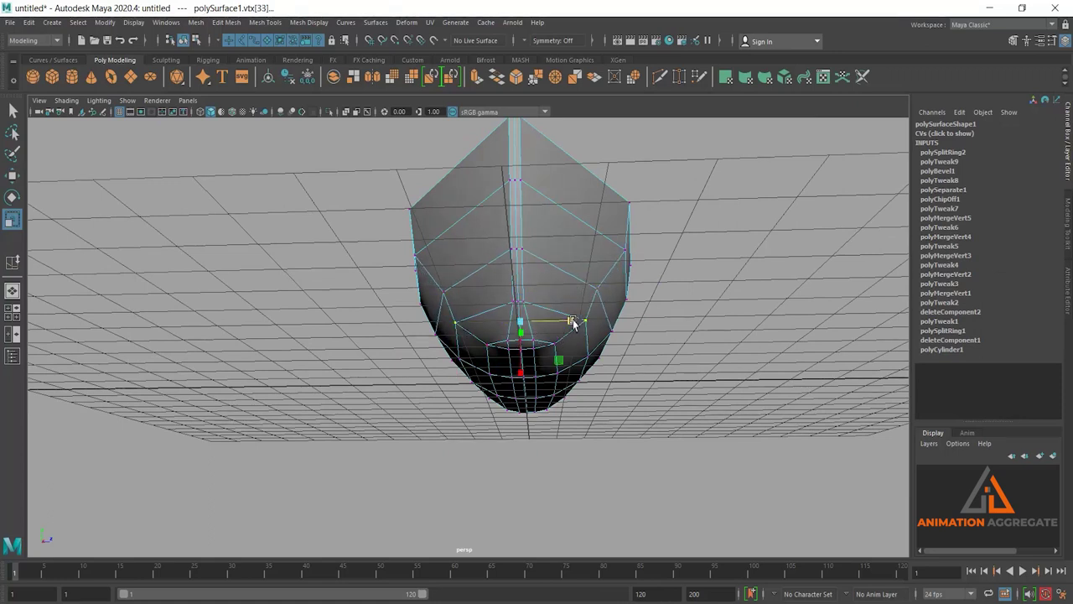
drag(573, 324, 560, 329)
click(491, 348)
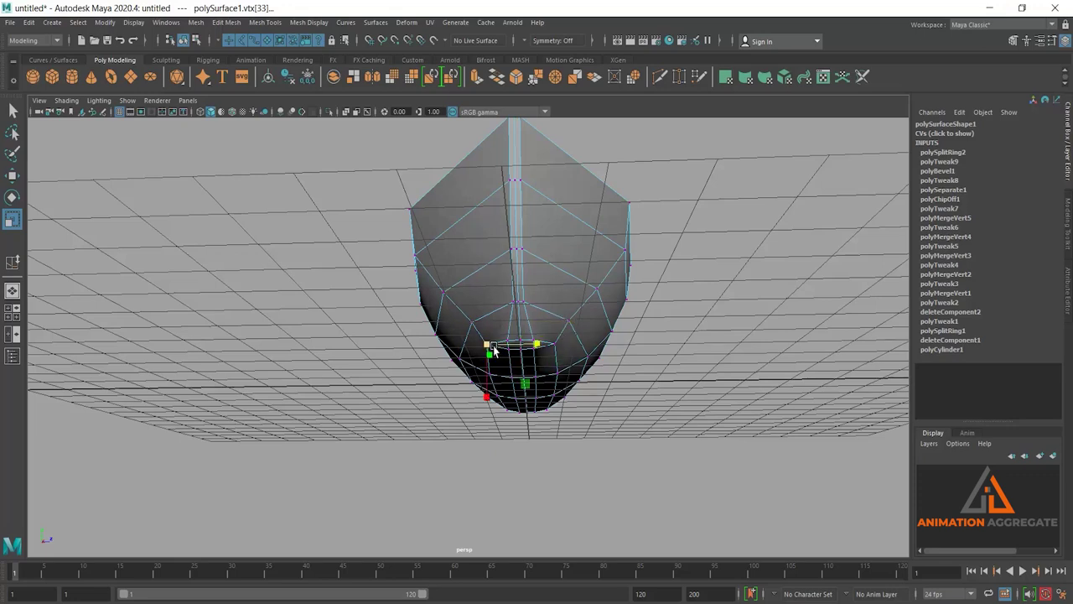
shift+click(556, 345)
drag(573, 344, 546, 347)
Step: Zoom in and move stray ring vertices to even out the ring
scroll(546, 347, up, 3)
scroll(546, 347, up, 2)
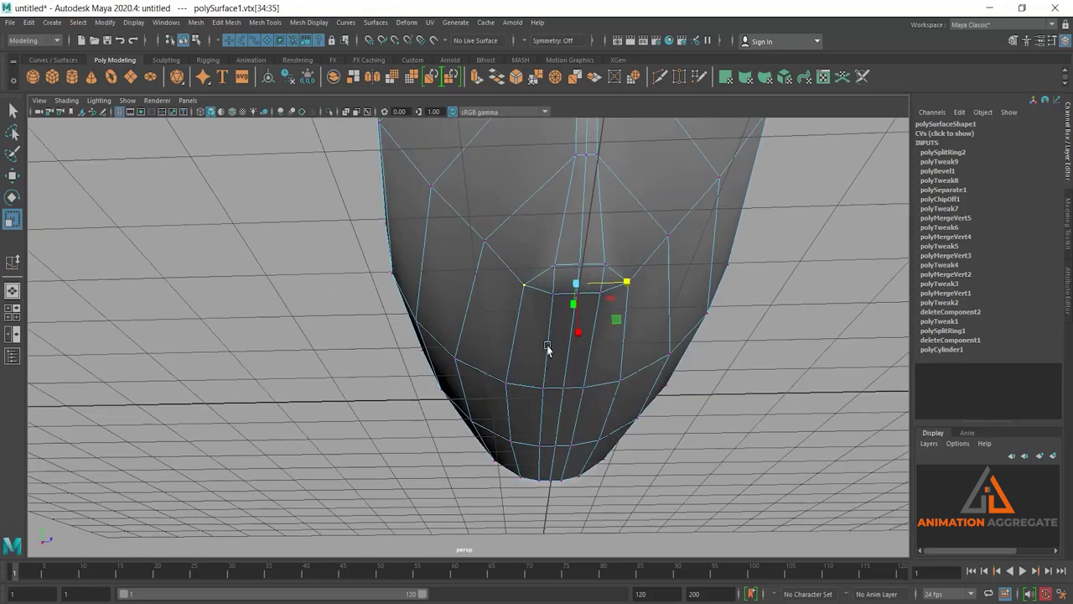
scroll(573, 289, up, 2)
click(575, 287)
click(658, 241)
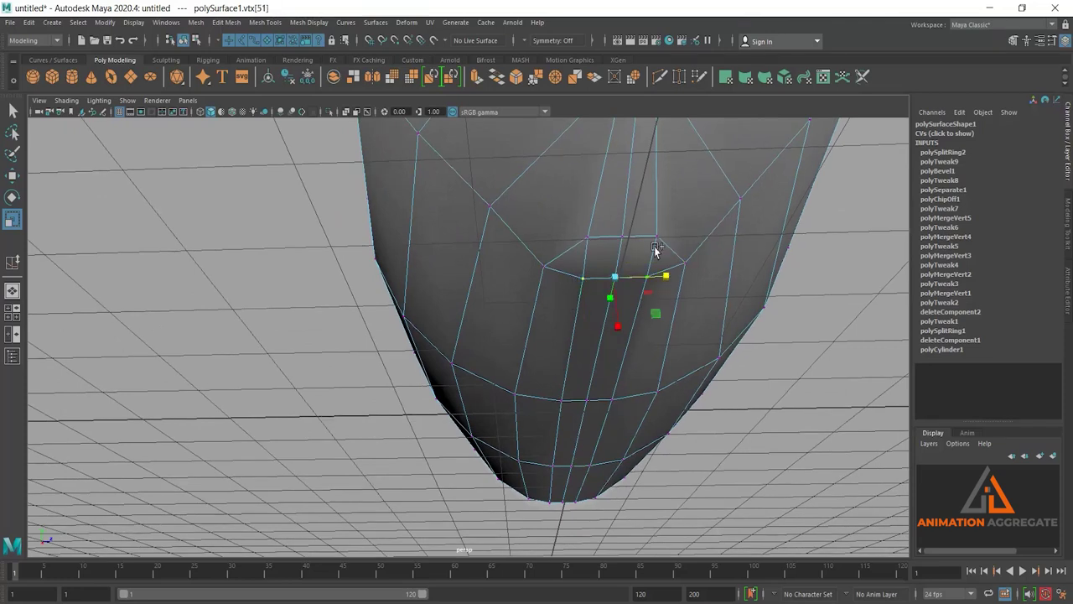
drag(668, 261, 633, 291)
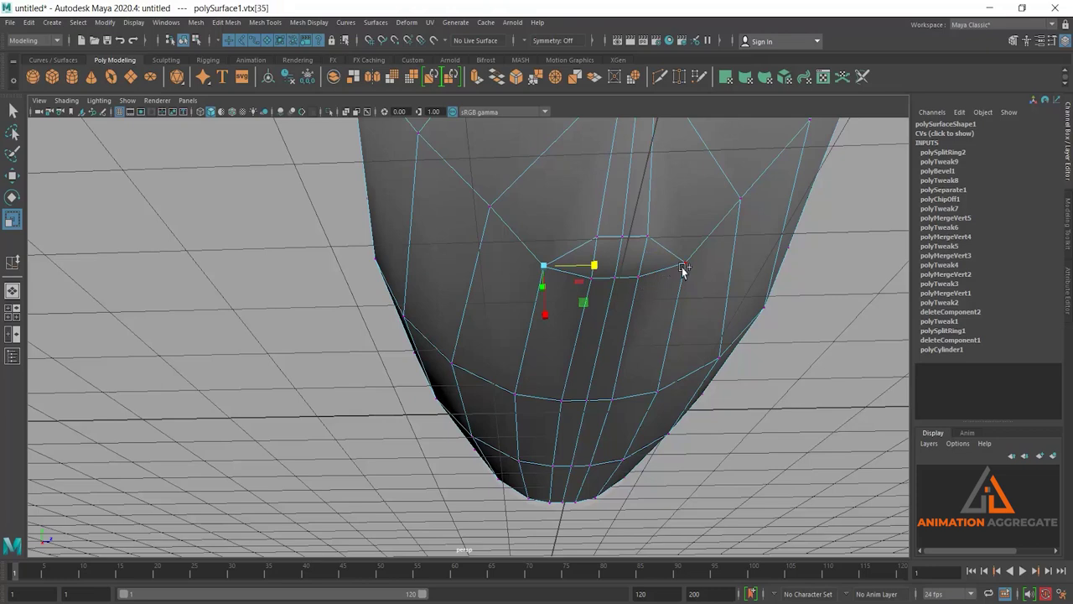
shift+click(684, 268)
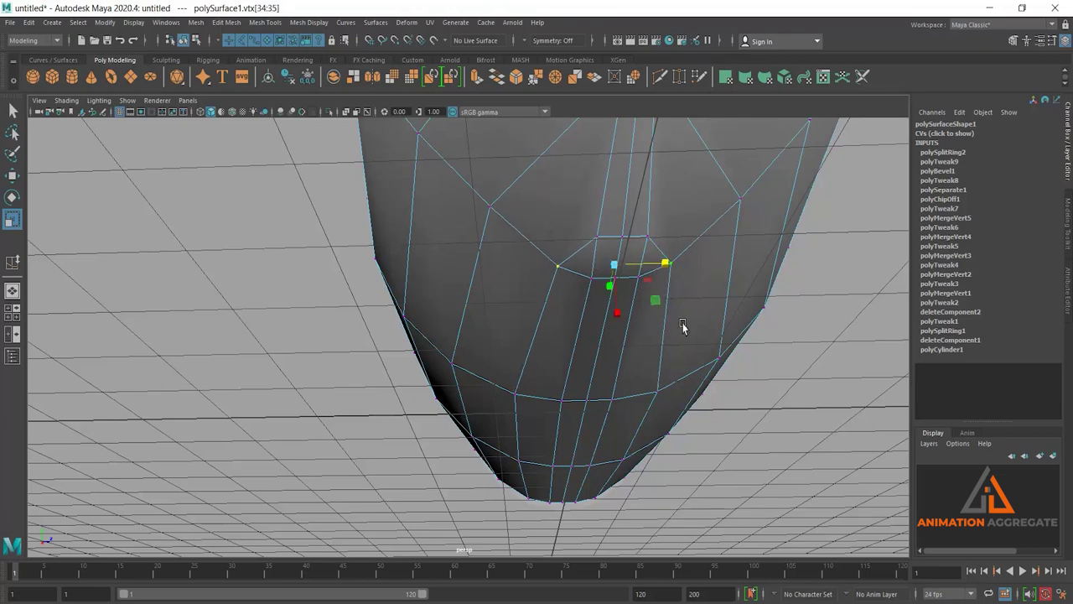
Step: Select more matching lower-ring vertices, then return to object mode
alt+drag(683, 327, 631, 355)
mouse_move(599, 317)
alt+mouse_down()
mouse_move(613, 352)
mouse_move(551, 384)
mouse_move(594, 353)
mouse_move(553, 366)
alt+mouse_up()
shift+click(449, 363)
click(484, 394)
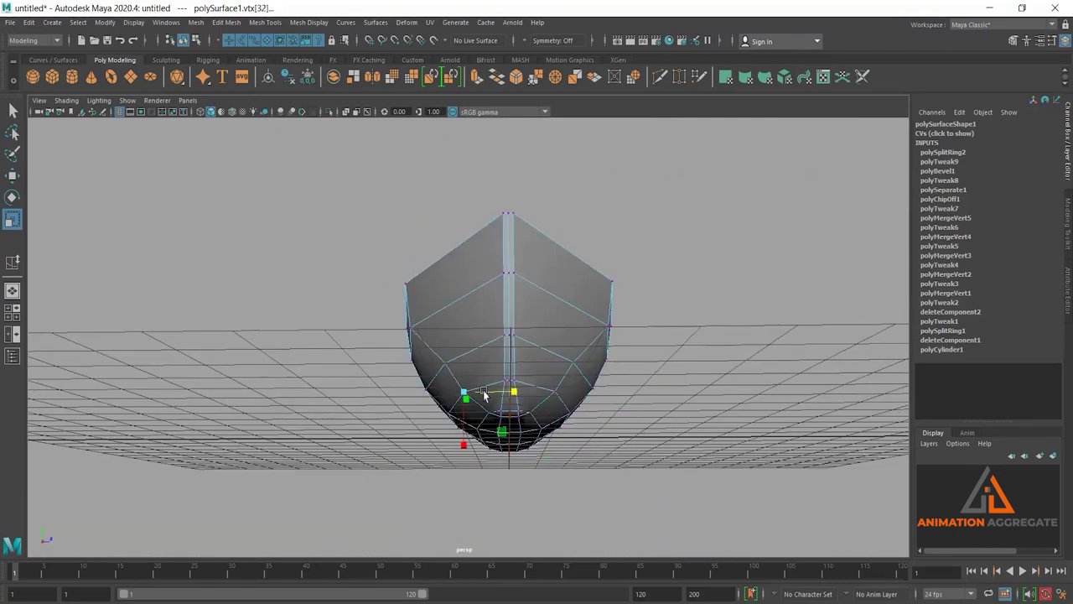
shift+click(569, 398)
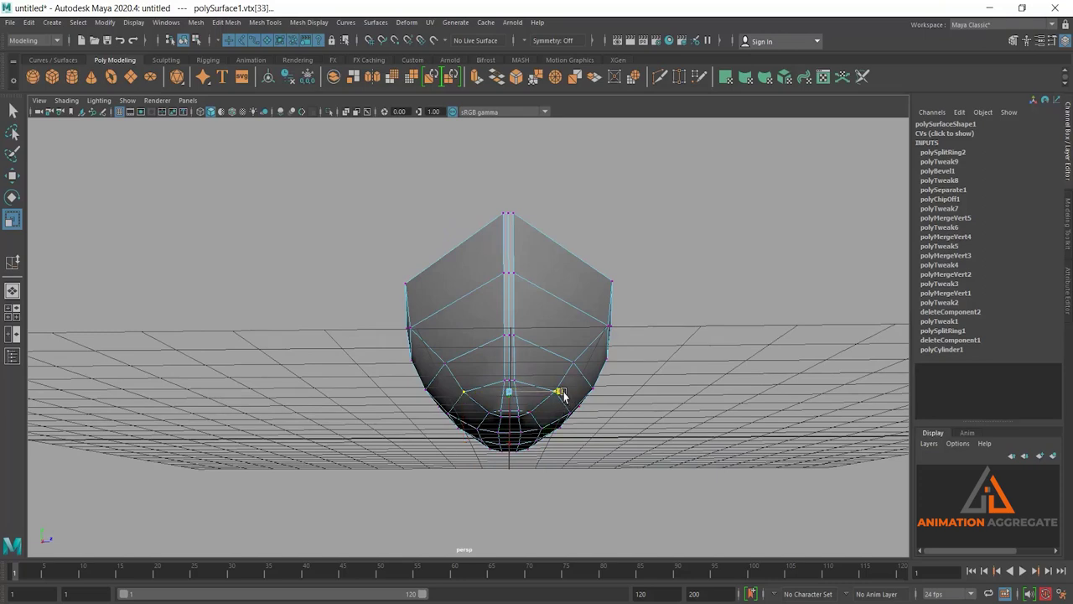
key(F8)
Step: Reselect the boat in vertex mode and nudge a bottom vertex sideways
alt+drag(654, 395, 595, 384)
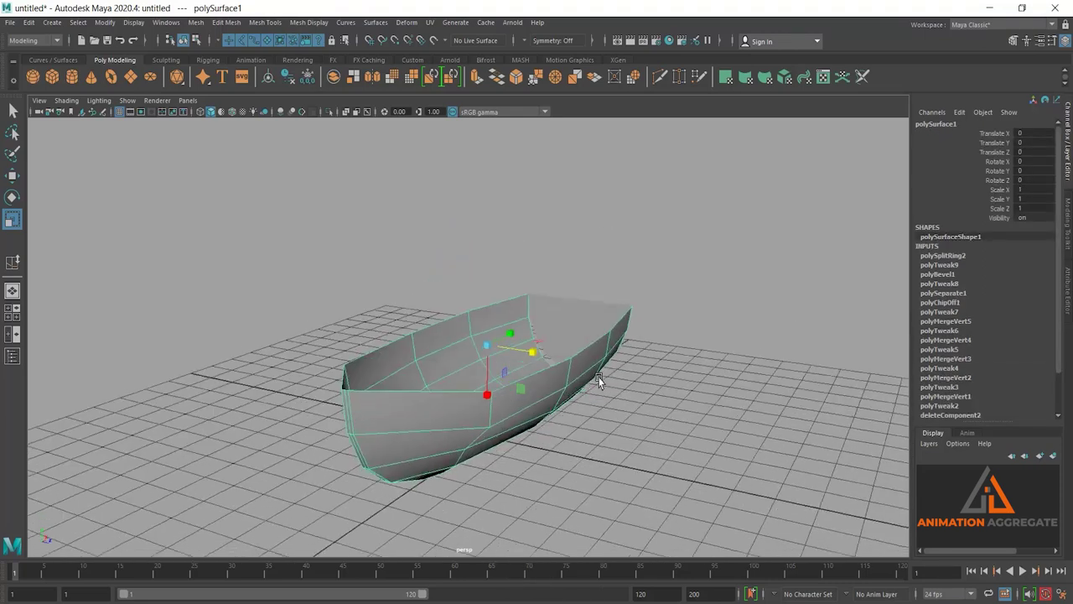
mouse_move(578, 419)
alt+mouse_down()
mouse_move(685, 431)
mouse_move(526, 395)
mouse_move(576, 378)
mouse_move(553, 419)
mouse_move(562, 449)
mouse_move(550, 436)
alt+mouse_up()
click(685, 431)
click(526, 409)
right_drag(537, 335, 490, 317)
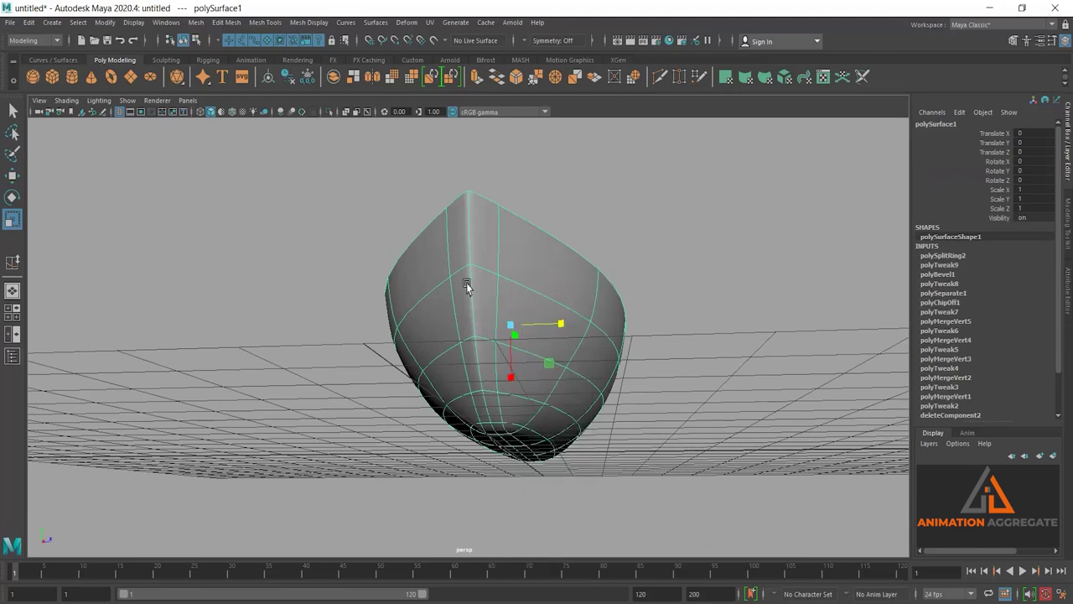
click(445, 410)
click(542, 412)
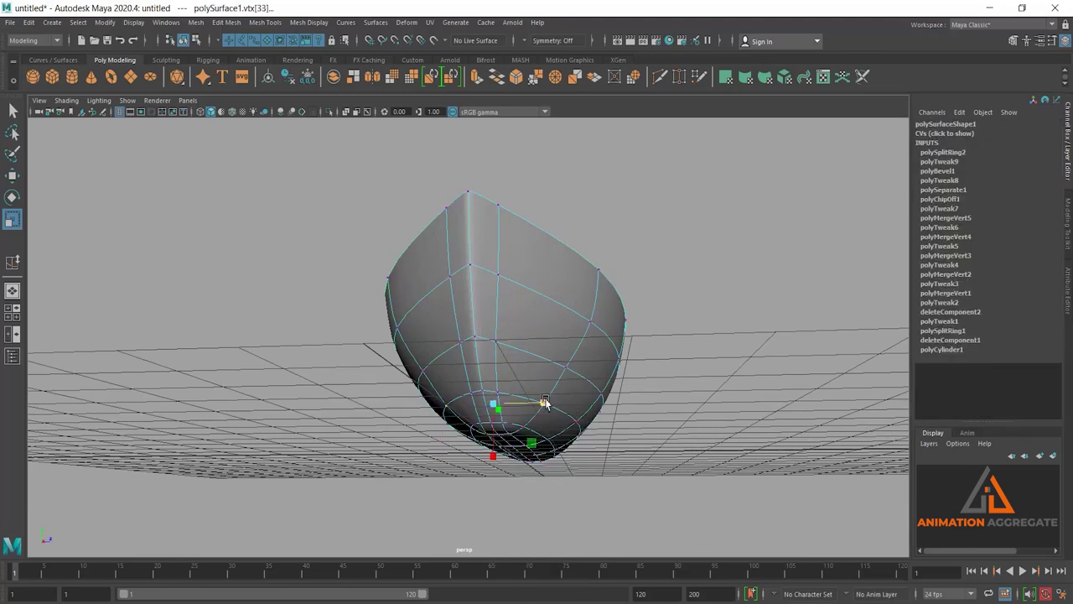
drag(545, 402, 539, 401)
Step: Raise the bottom-tip vertices with the Attribute Editor open
alt+drag(519, 437, 552, 473)
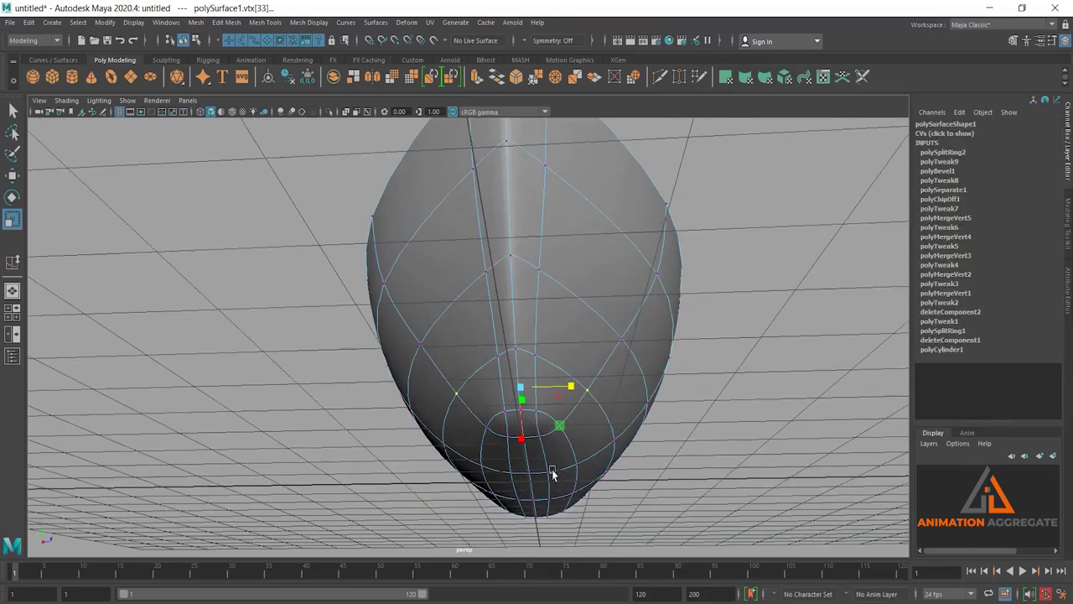
click(558, 478)
middle_drag(563, 436, 500, 434)
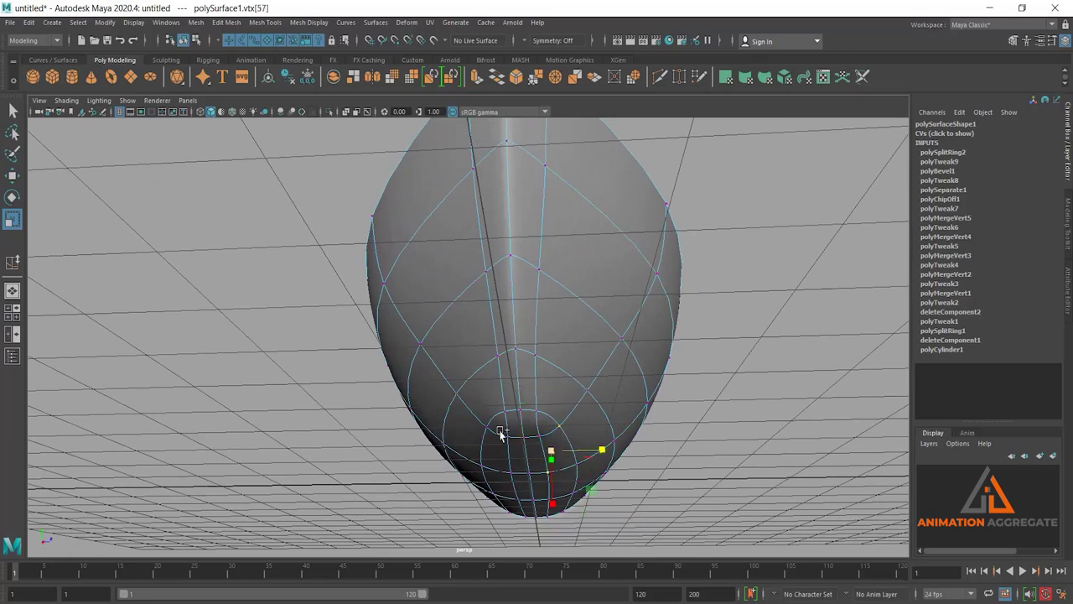
shift+click(493, 430)
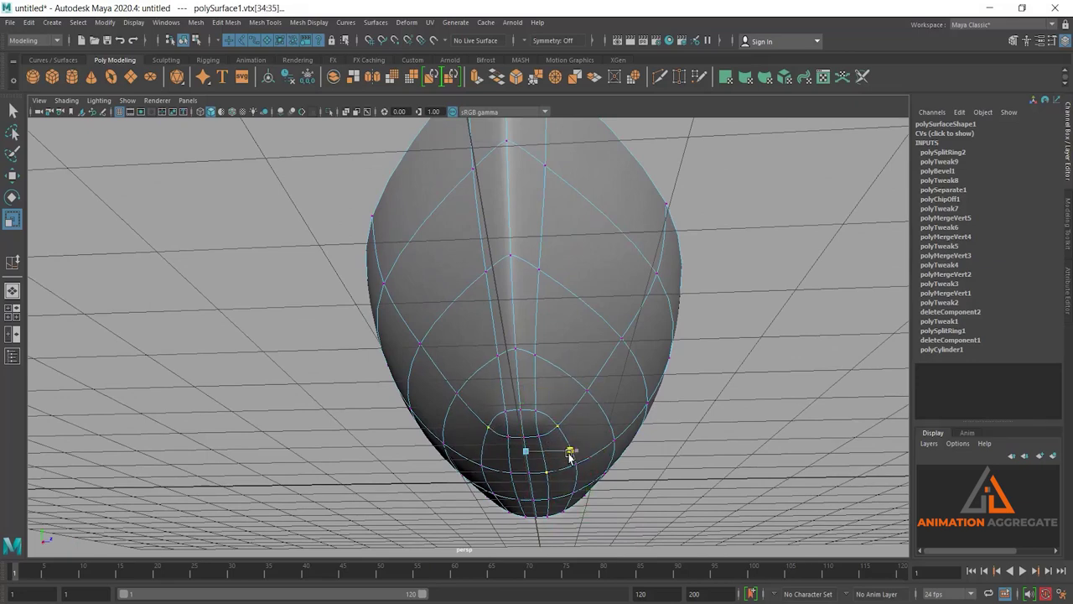
key(ctrl+a)
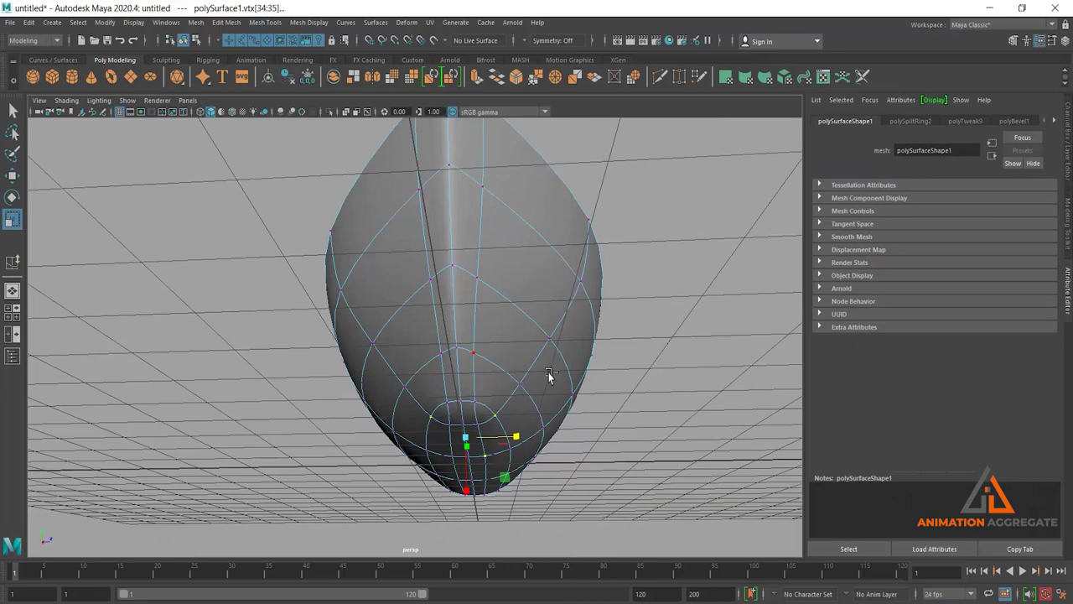
middle_drag(498, 453, 531, 484)
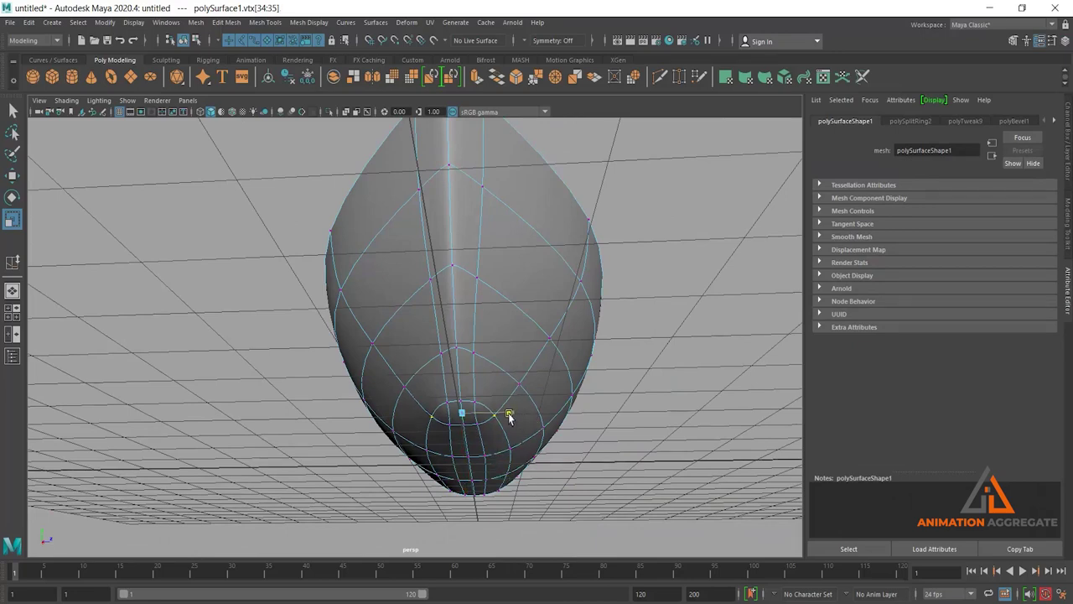
right_drag(479, 297, 528, 281)
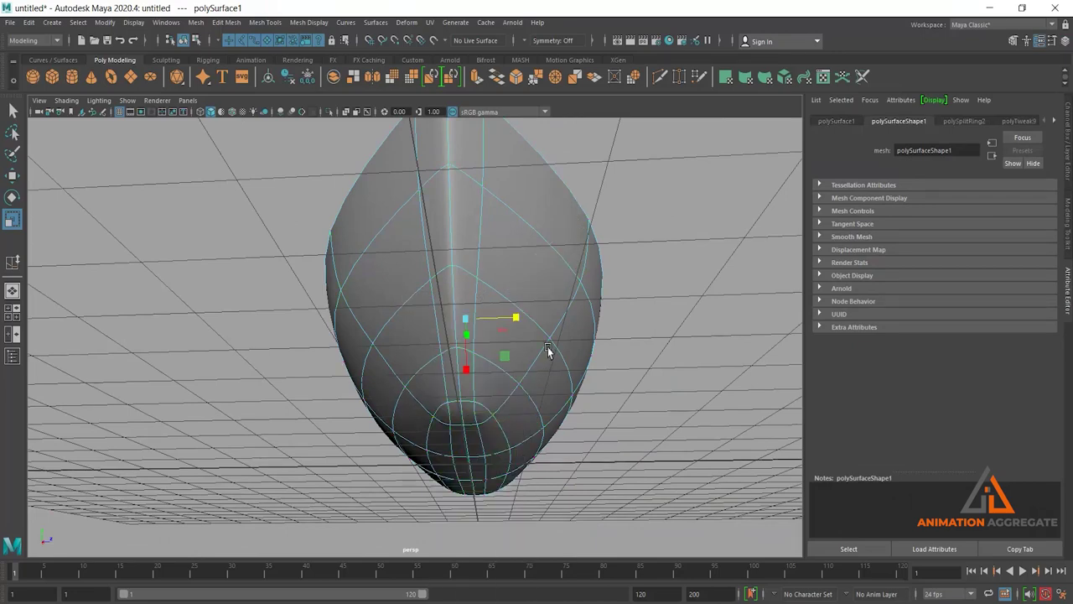
Step: Nudge the hull-end vertex vtx[31] slightly outward so the rim curves cleanly
mouse_move(547, 351)
alt+mouse_down()
mouse_move(518, 390)
mouse_move(533, 386)
mouse_move(483, 380)
mouse_move(424, 461)
mouse_move(480, 411)
alt+mouse_up()
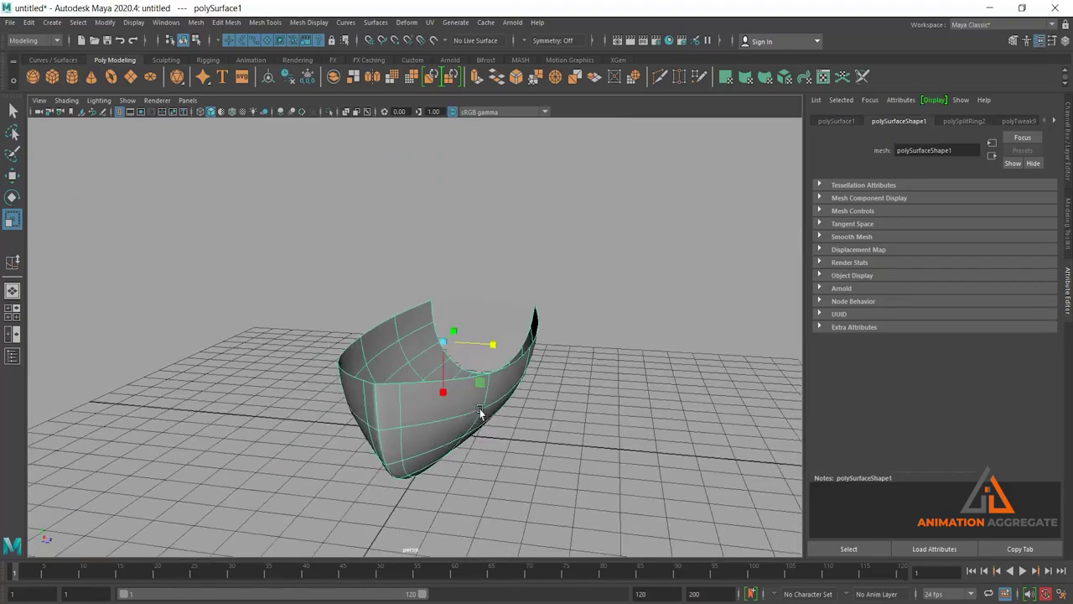
right_drag(362, 318, 361, 283)
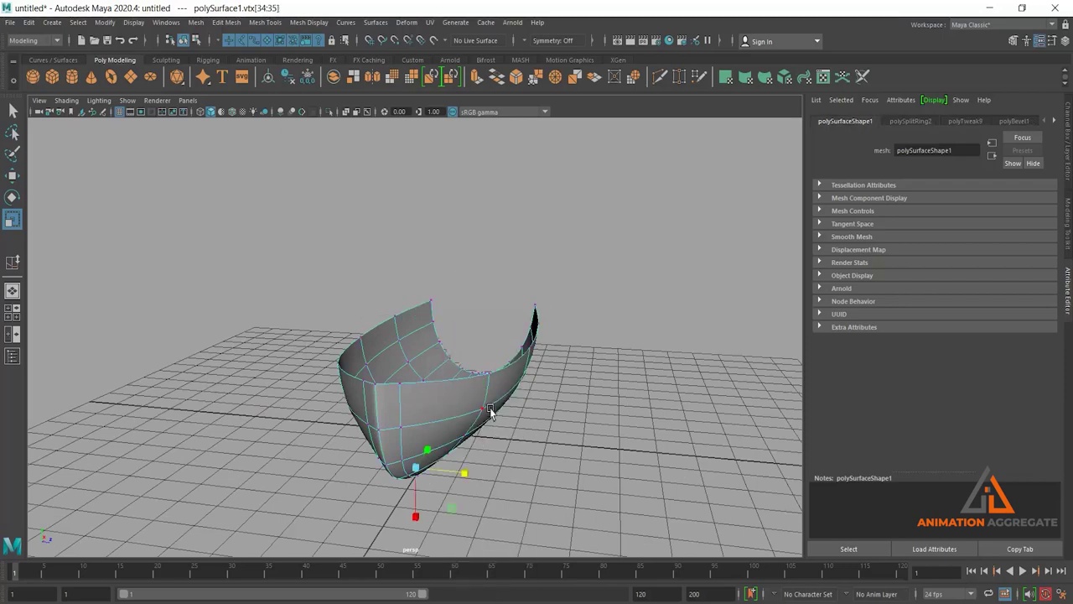
click(493, 416)
alt+drag(425, 437, 438, 412)
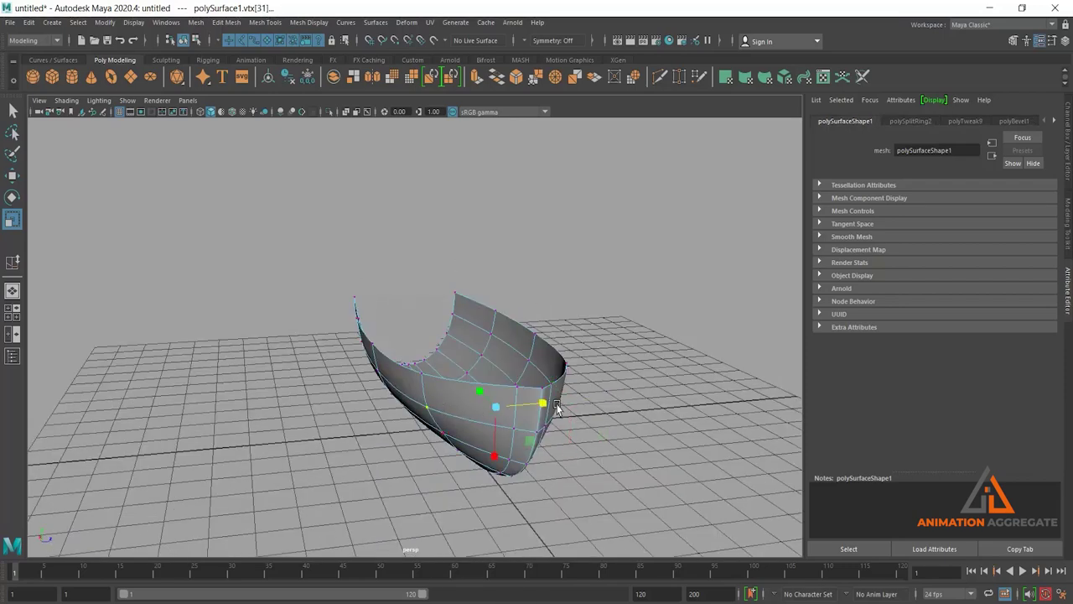
drag(550, 409, 543, 428)
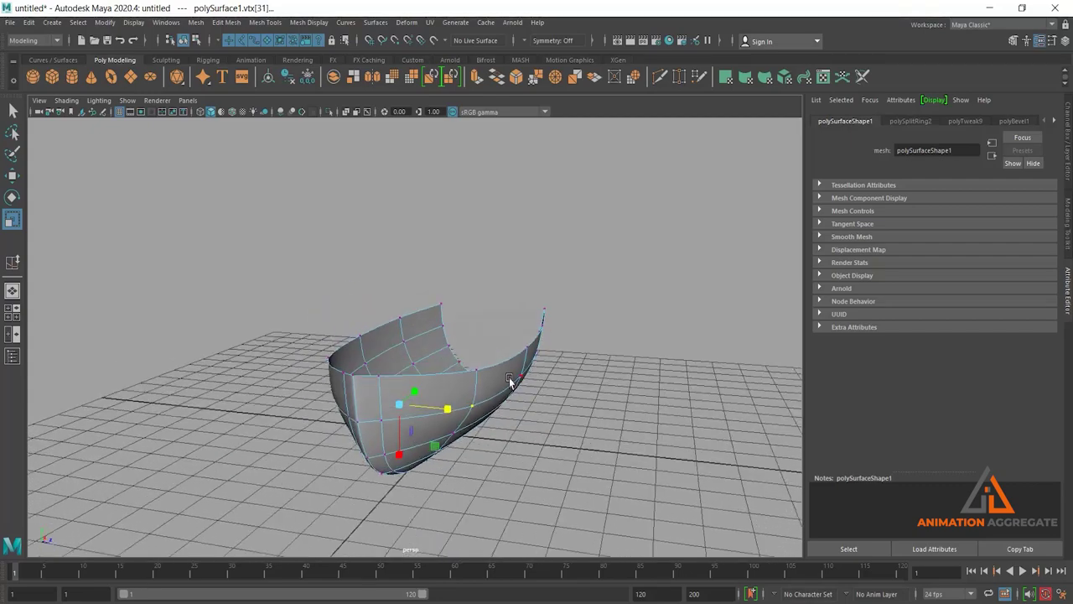
Step: Return to Object Mode and select the whole boat
right_drag(509, 382, 558, 283)
alt+drag(575, 395, 497, 398)
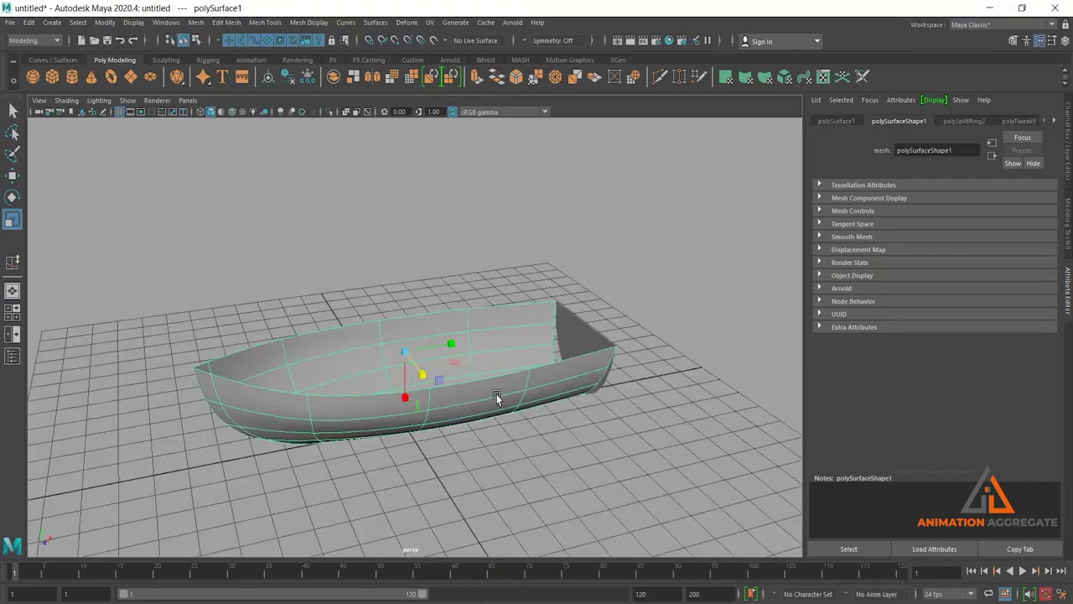
mouse_move(427, 417)
alt+mouse_down()
mouse_move(437, 391)
mouse_move(508, 392)
mouse_move(427, 408)
mouse_move(450, 428)
mouse_move(449, 416)
alt+mouse_up()
alt+drag(491, 384, 524, 398)
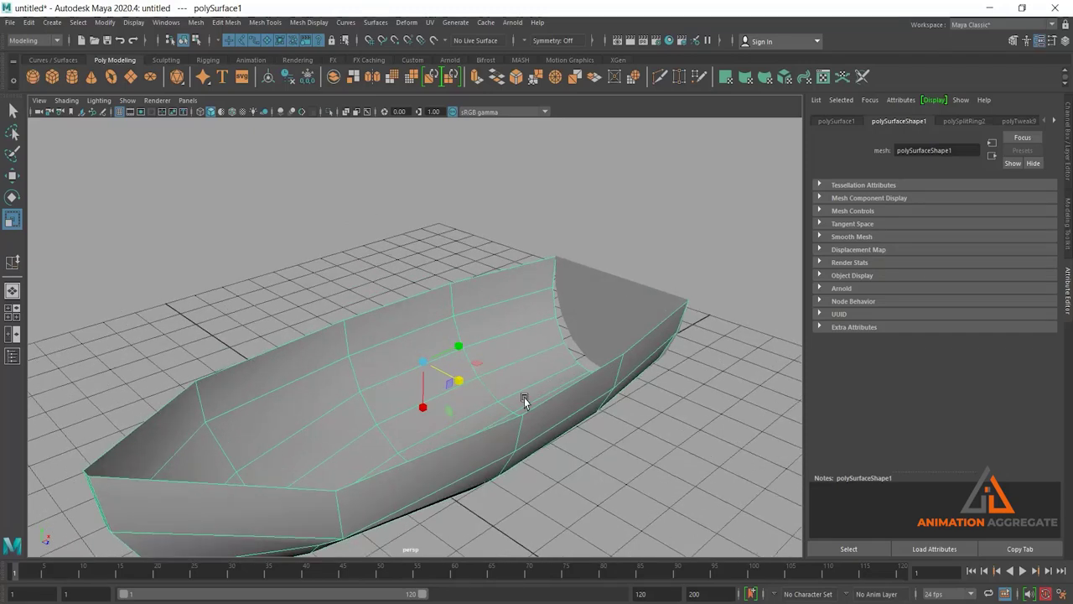
right_drag(522, 302, 526, 270)
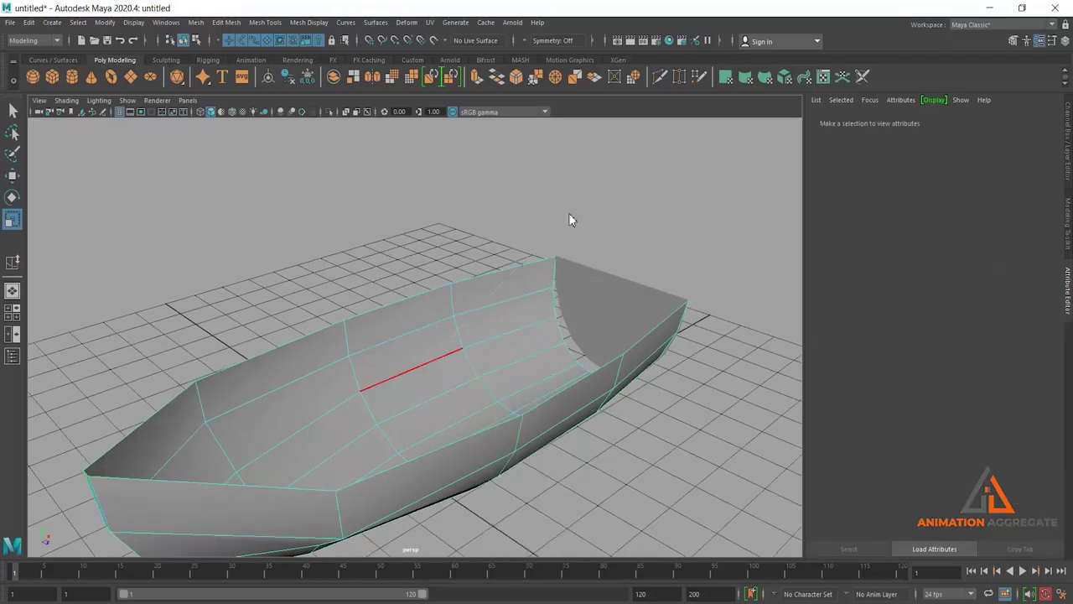
click(485, 331)
alt+drag(496, 384, 572, 399)
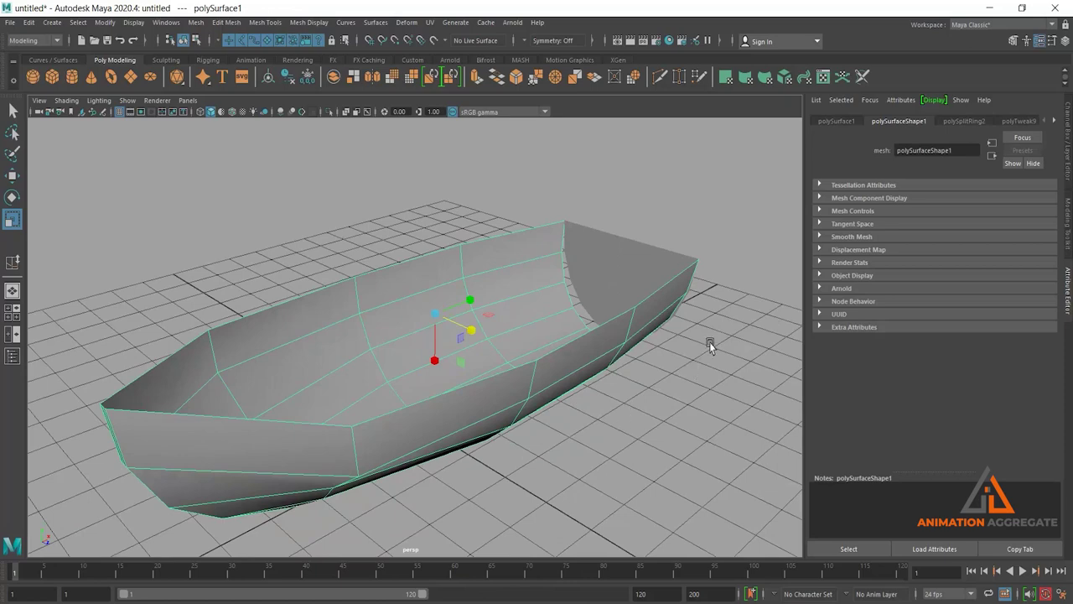
Step: Extrude the boat's faces to thicken the hull walls to 0.12
shift+right_drag(709, 342, 713, 351)
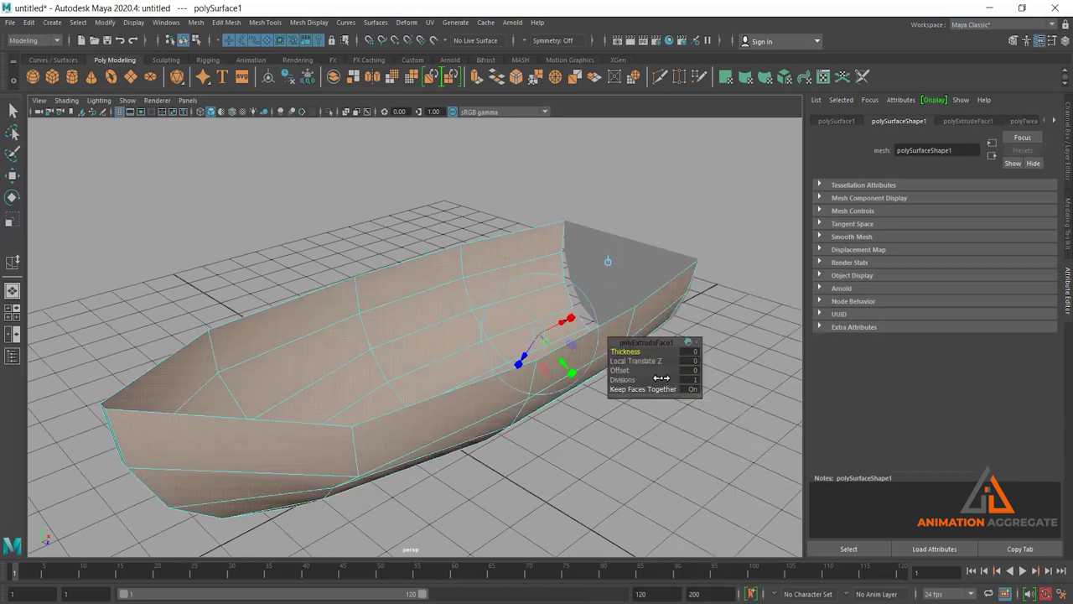
drag(631, 351, 642, 347)
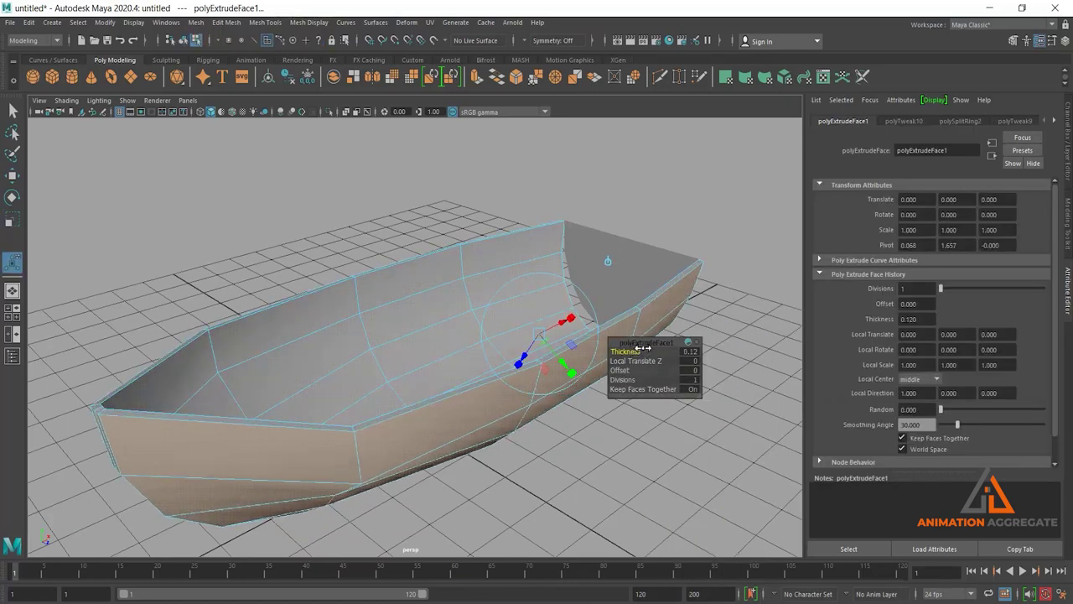
mouse_move(491, 399)
alt+mouse_down()
mouse_move(354, 391)
mouse_move(395, 400)
mouse_move(448, 351)
alt+mouse_up()
right_drag(449, 349, 570, 221)
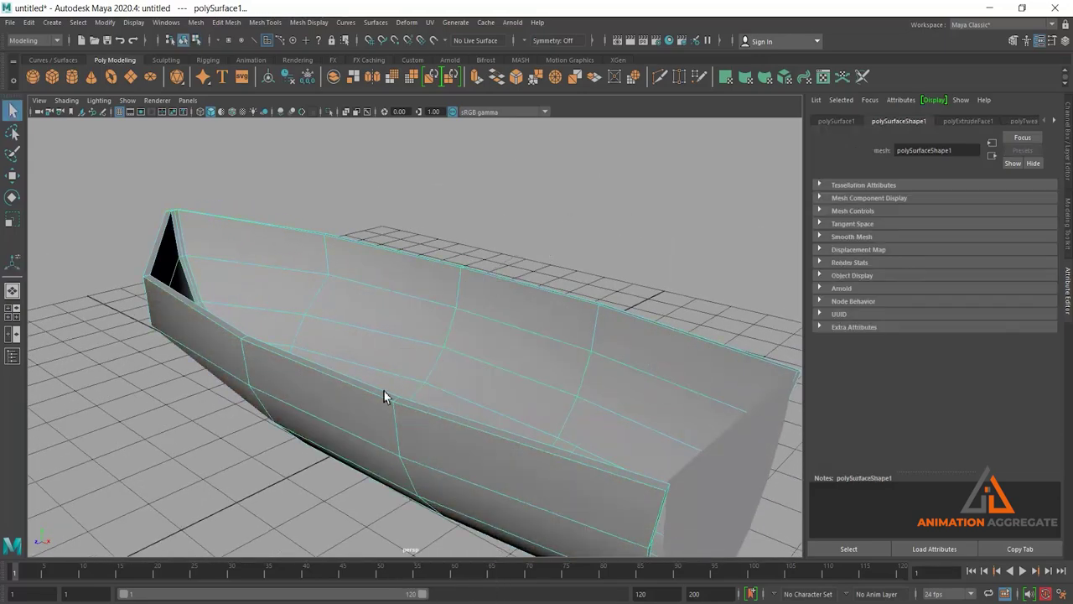
Step: Select the full top rim edge loop of the hull in Edge mode
mouse_move(384, 393)
alt+mouse_down()
mouse_move(483, 391)
mouse_move(392, 338)
alt+mouse_up()
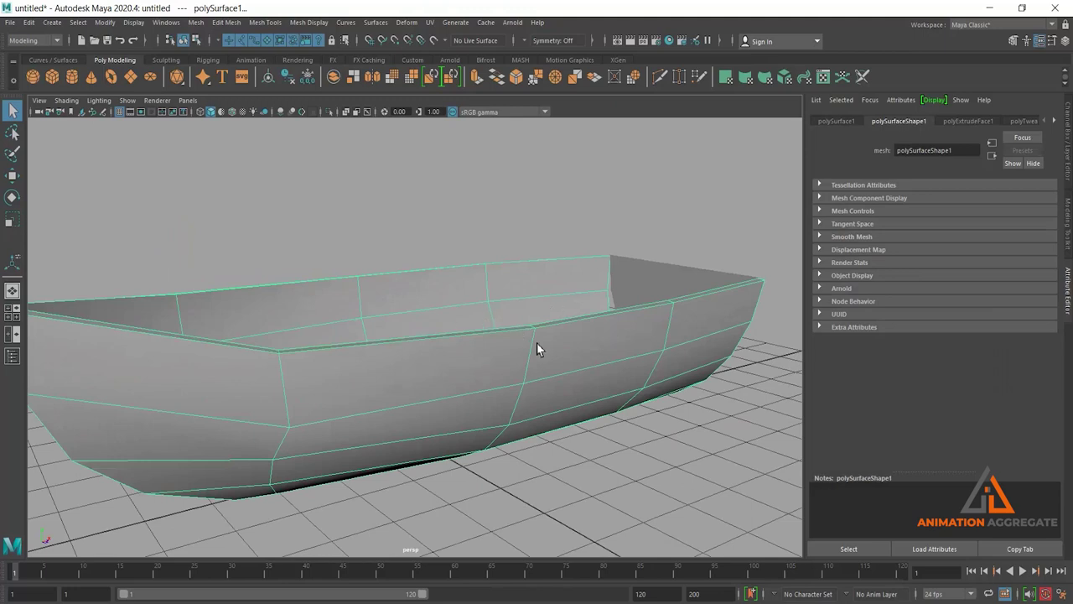
right_drag(475, 299, 483, 247)
click(460, 337)
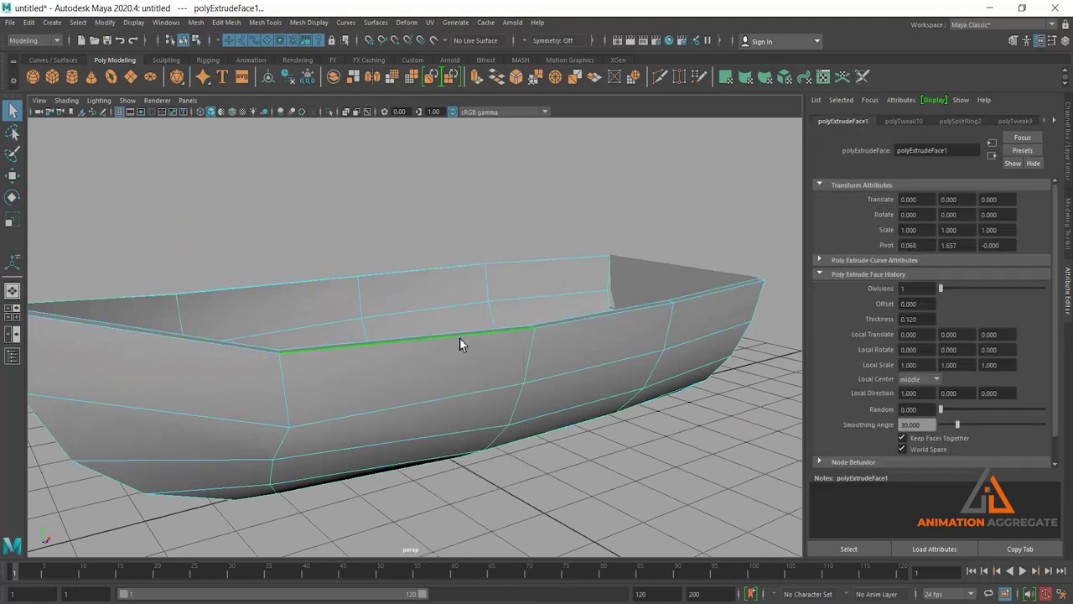
double_click(459, 337)
mouse_move(460, 337)
alt+mouse_down()
mouse_move(548, 337)
mouse_move(468, 346)
mouse_move(471, 331)
alt+mouse_up()
Step: Add the vertical hull edge to the rim edge selection
alt+drag(662, 451, 639, 452)
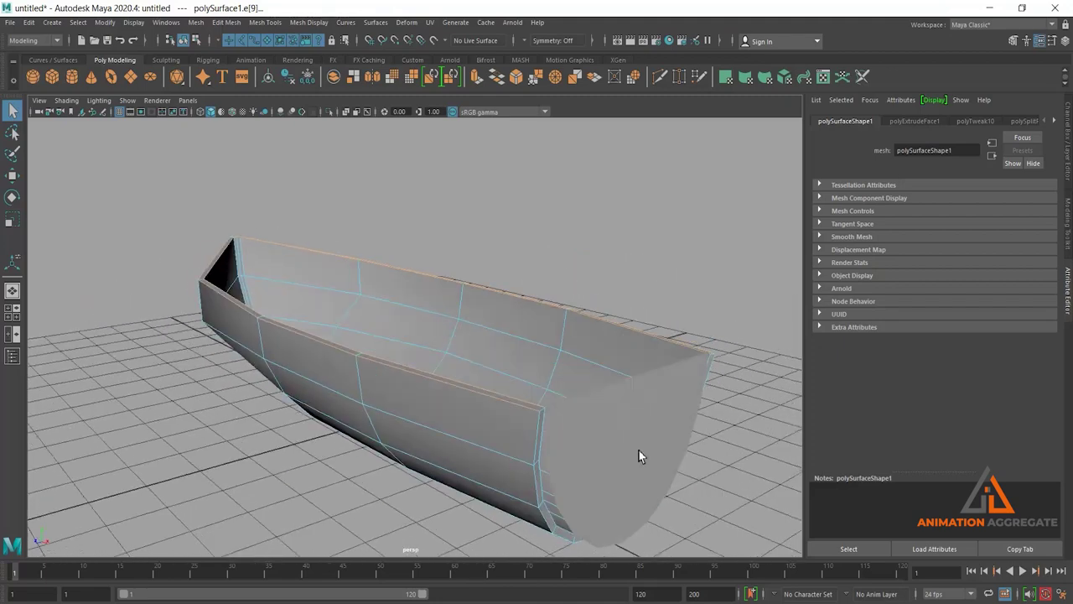
scroll(639, 453, up, 3)
scroll(638, 453, up, 2)
alt+drag(441, 519, 404, 453)
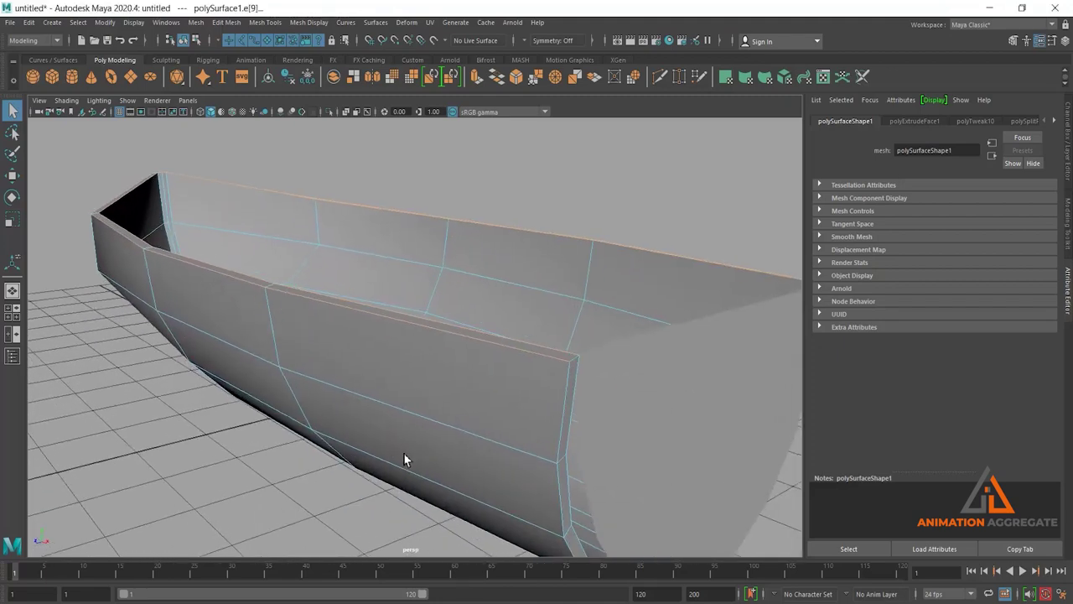
shift+click(565, 378)
mouse_move(598, 413)
alt+mouse_down()
mouse_move(561, 434)
mouse_move(491, 400)
mouse_move(406, 419)
alt+mouse_up()
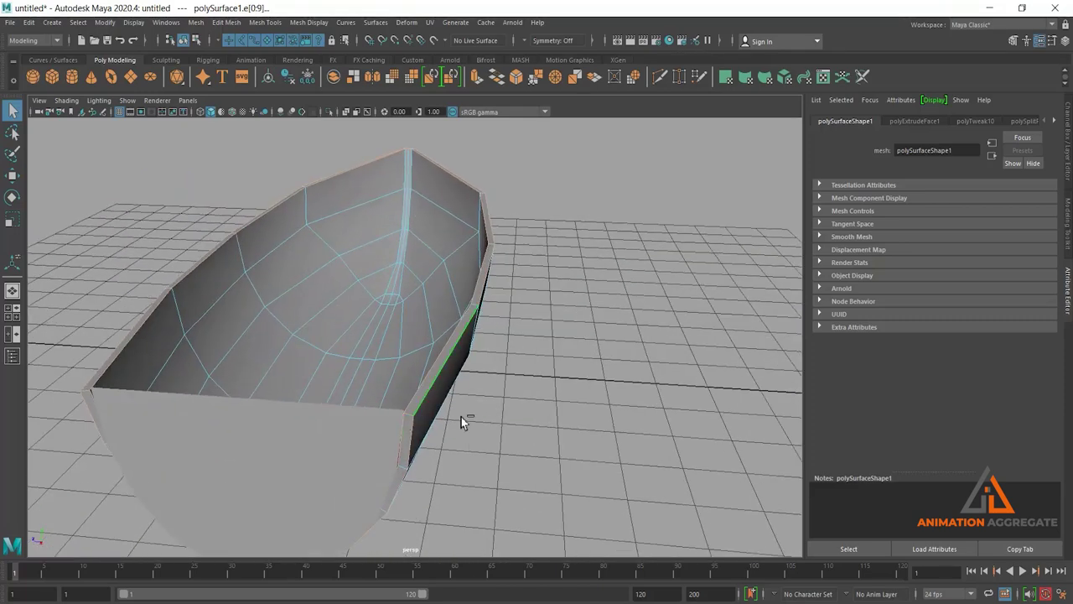
mouse_move(468, 400)
alt+mouse_down()
mouse_move(204, 325)
mouse_move(436, 316)
mouse_move(419, 292)
mouse_move(420, 350)
alt+mouse_up()
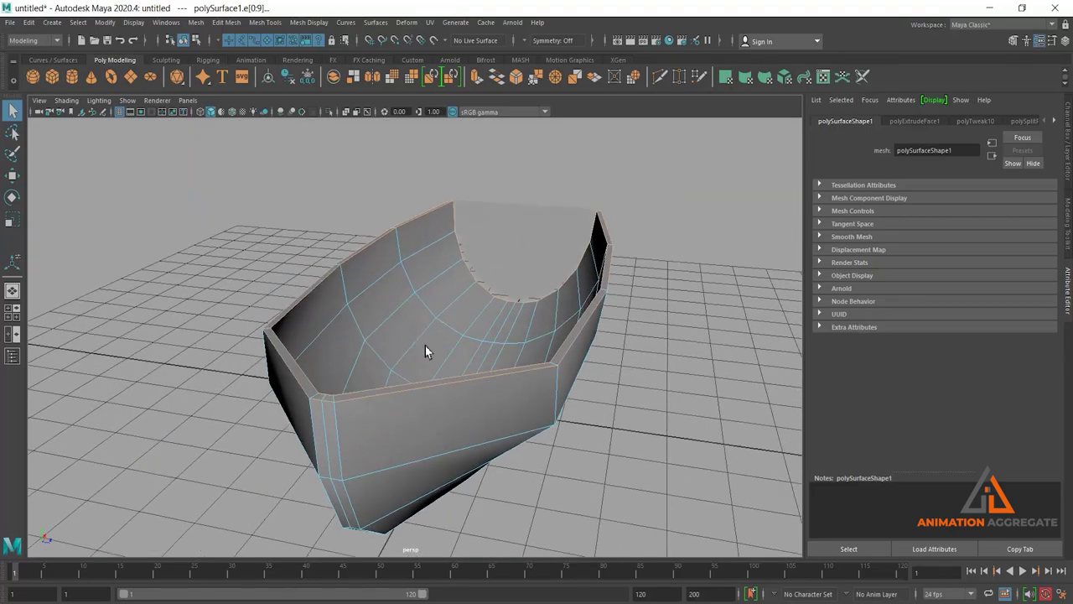
Step: Bevel the selected edges at fraction 0.37 with 2 segments, then preview the hull smoothed
key(ctrl+b)
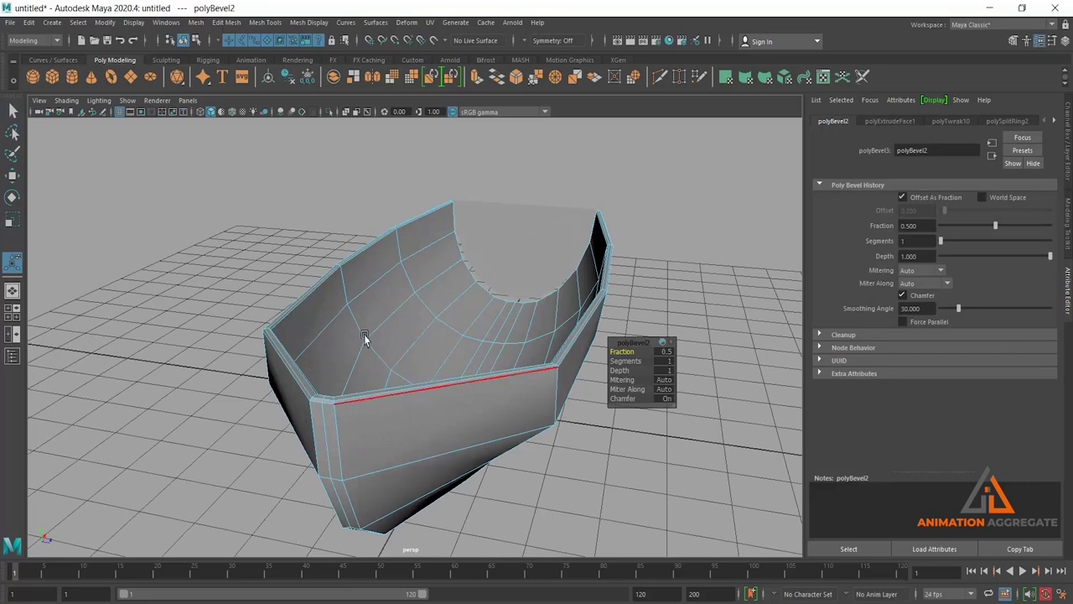
scroll(386, 424, up, 2)
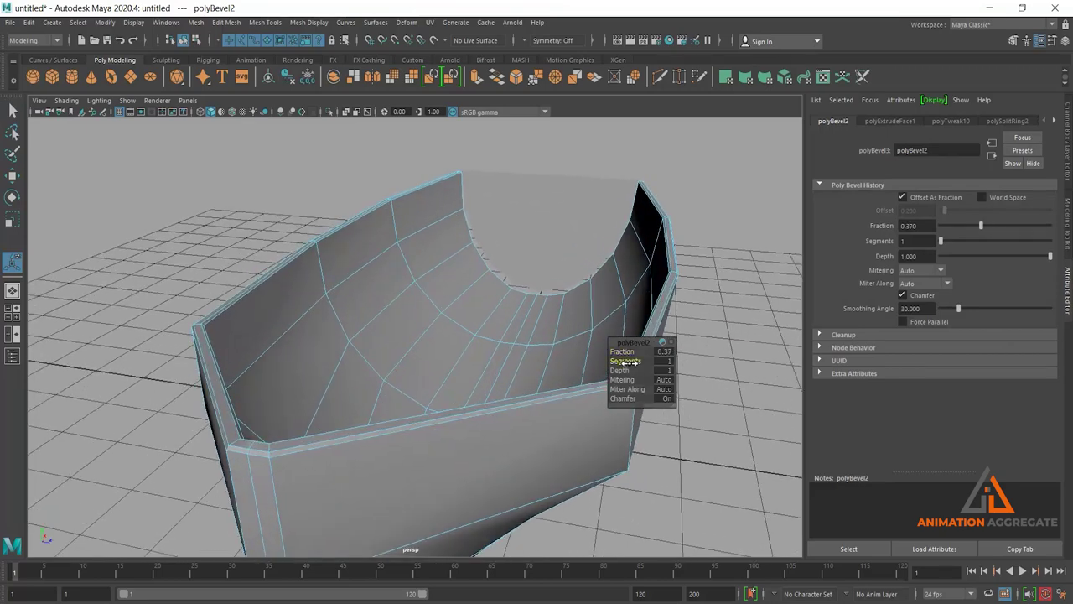
drag(629, 362, 646, 361)
right_drag(438, 298, 530, 341)
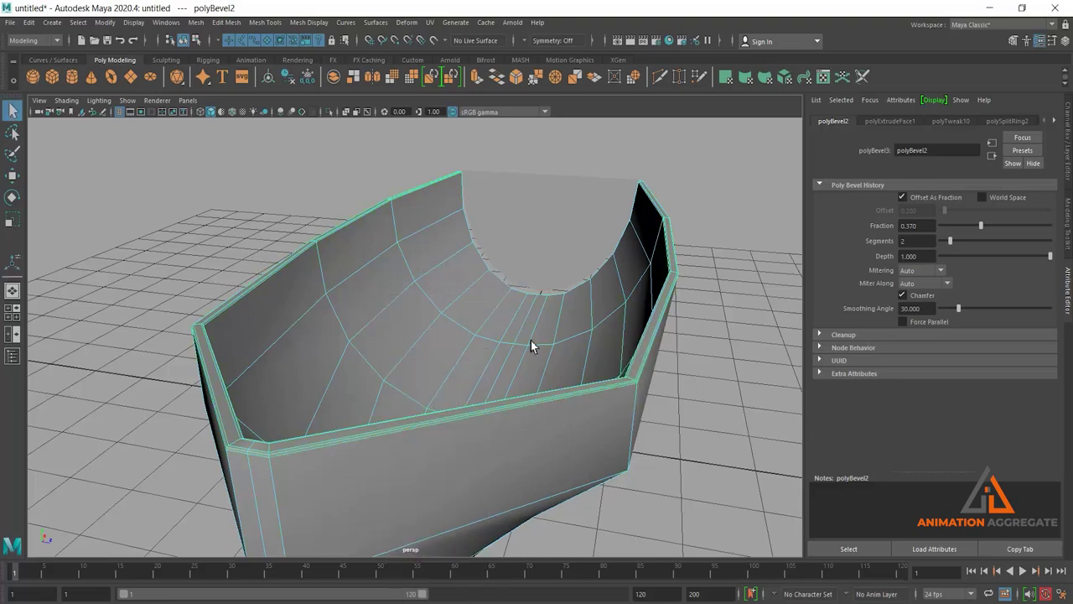
key(3)
click(720, 427)
mouse_move(621, 369)
alt+mouse_down()
mouse_move(401, 392)
mouse_move(433, 427)
mouse_move(424, 441)
mouse_move(431, 422)
mouse_move(500, 391)
mouse_move(528, 364)
mouse_move(522, 376)
mouse_move(491, 328)
mouse_move(459, 386)
mouse_move(527, 308)
alt+mouse_up()
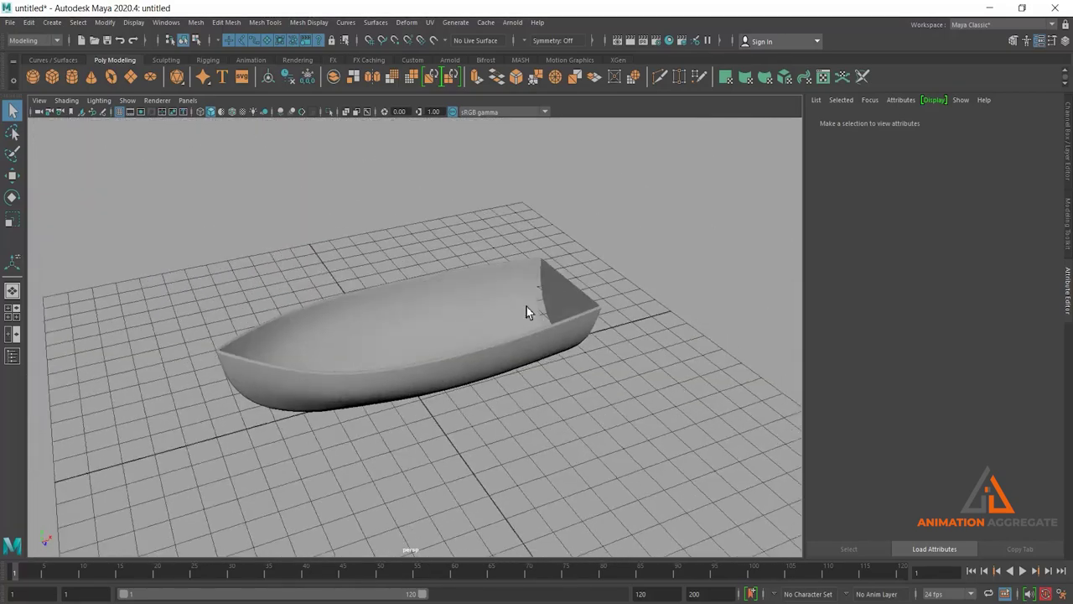
Step: Extrude the transom piece's face with Thickness 0.06 and return to Object Mode
click(551, 298)
mouse_move(609, 331)
alt+mouse_down()
mouse_move(596, 299)
mouse_move(486, 276)
mouse_move(461, 401)
mouse_move(495, 396)
alt+mouse_up()
shift+right_drag(553, 291, 551, 317)
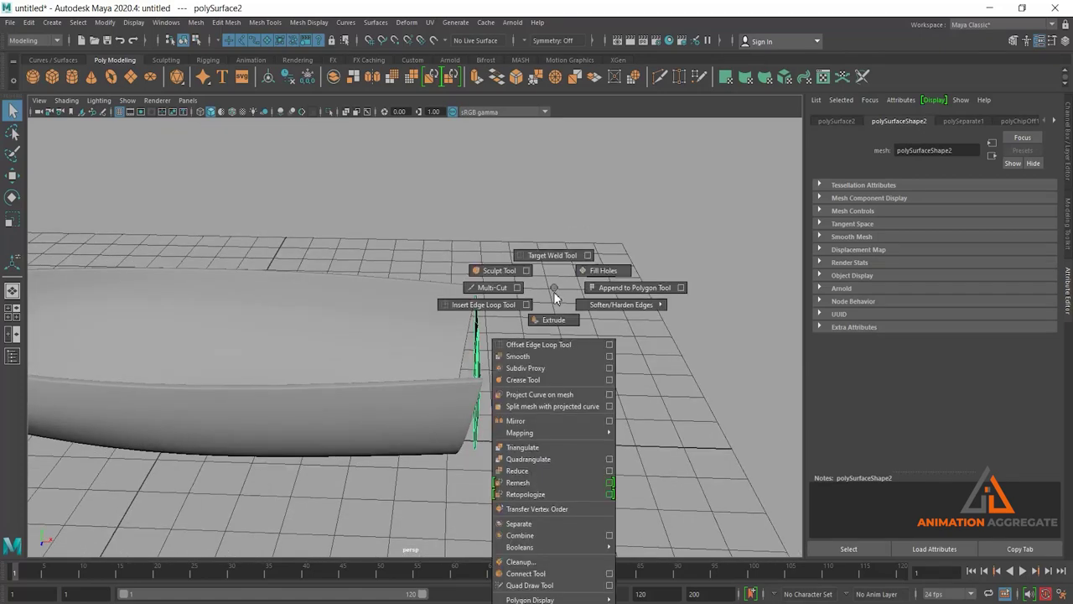
mouse_move(511, 325)
alt+mouse_down()
mouse_move(503, 355)
mouse_move(545, 358)
alt+mouse_up()
drag(631, 354, 636, 355)
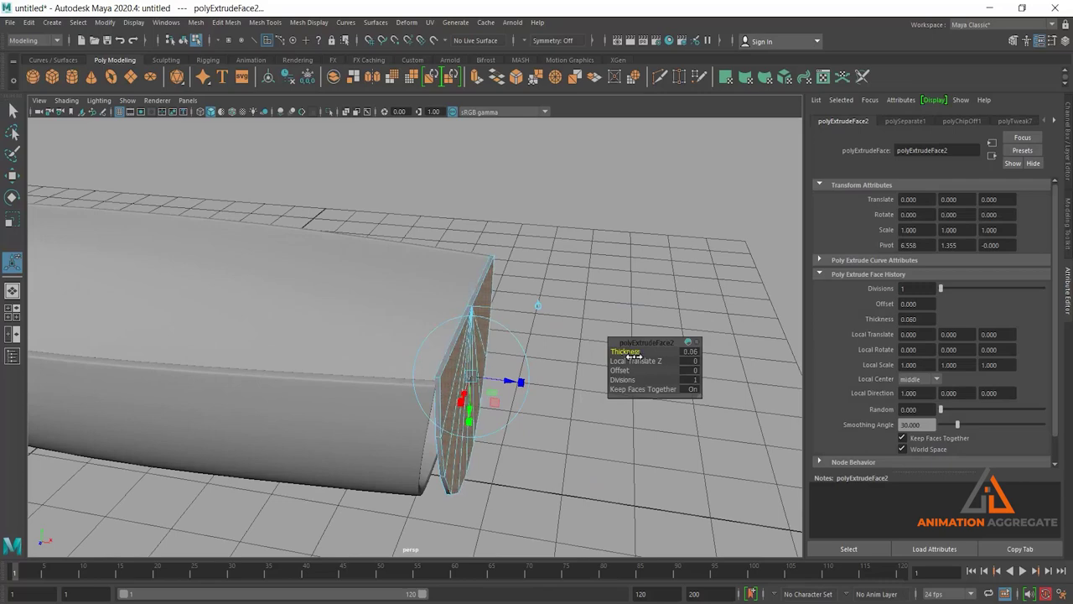
alt+drag(483, 357, 484, 302)
right_drag(491, 296, 546, 280)
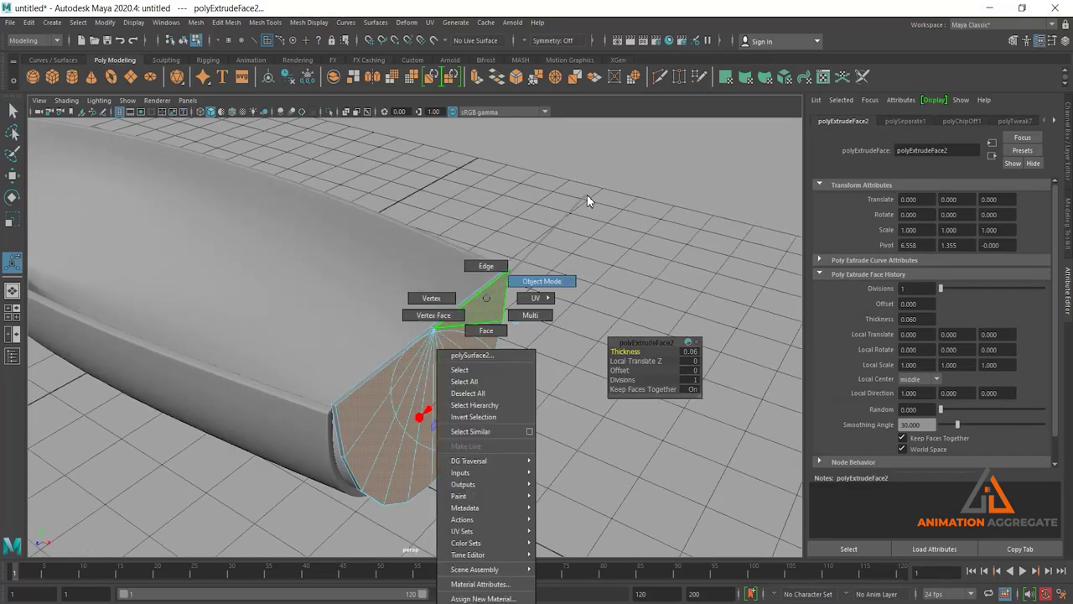
alt+drag(561, 292, 546, 280)
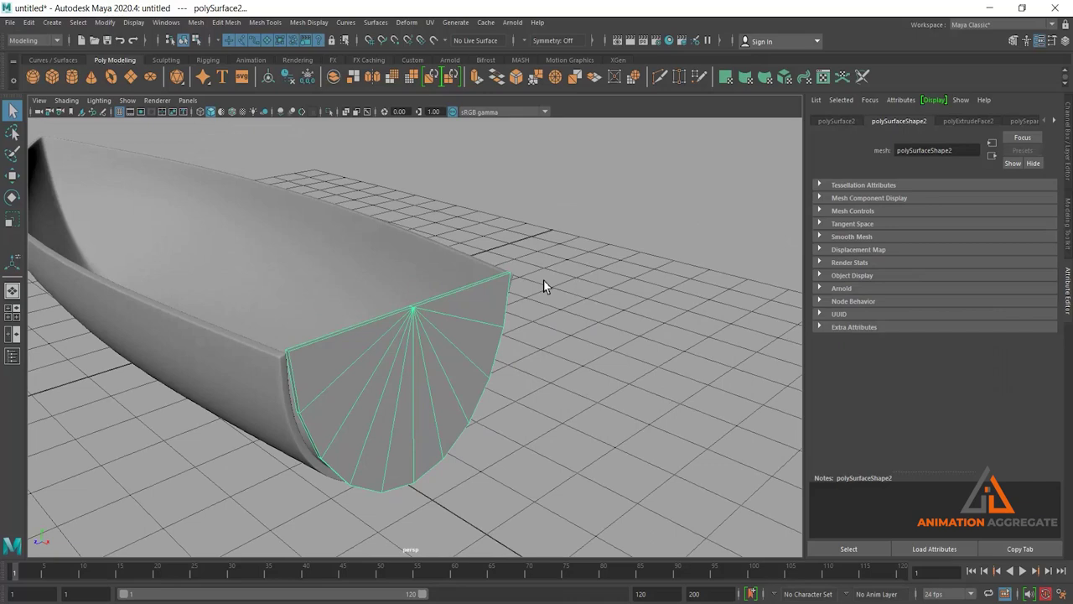
Step: Select and delete the triangle-fan end-cap faces of the transom
mouse_move(451, 369)
alt+mouse_down()
mouse_move(415, 392)
mouse_move(406, 328)
alt+mouse_up()
right_drag(406, 329, 409, 337)
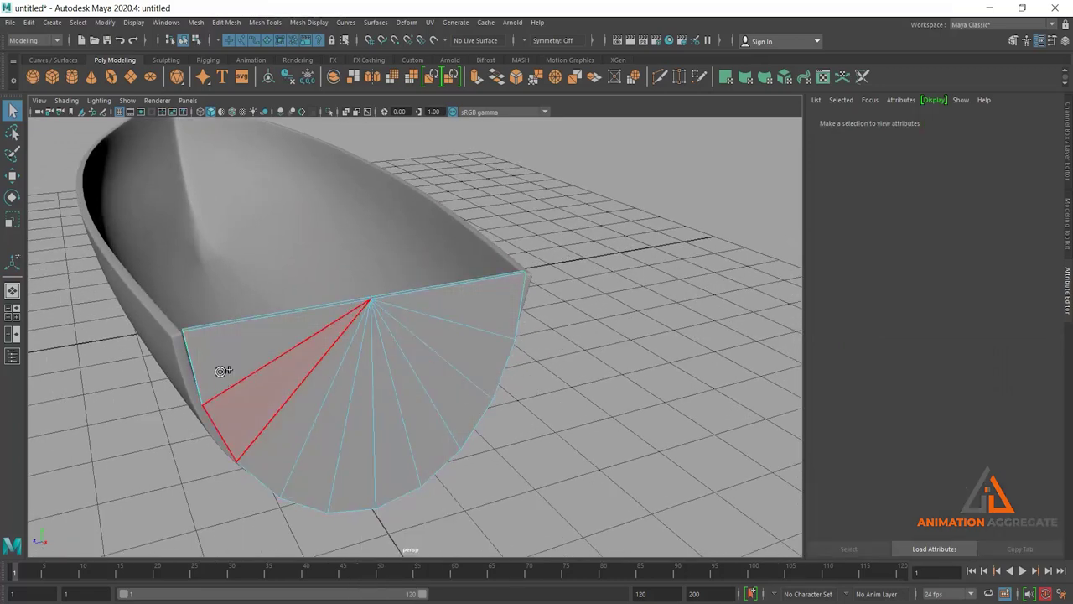
mouse_move(235, 350)
mouse_down()
mouse_move(387, 407)
mouse_move(475, 309)
mouse_up()
alt+drag(654, 364, 570, 391)
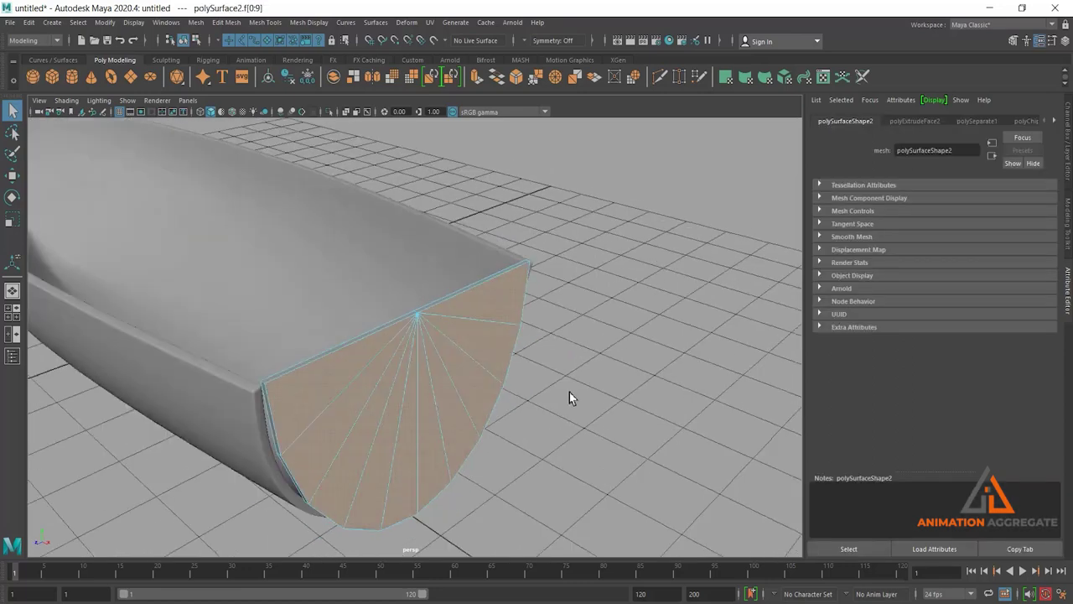
click(569, 391)
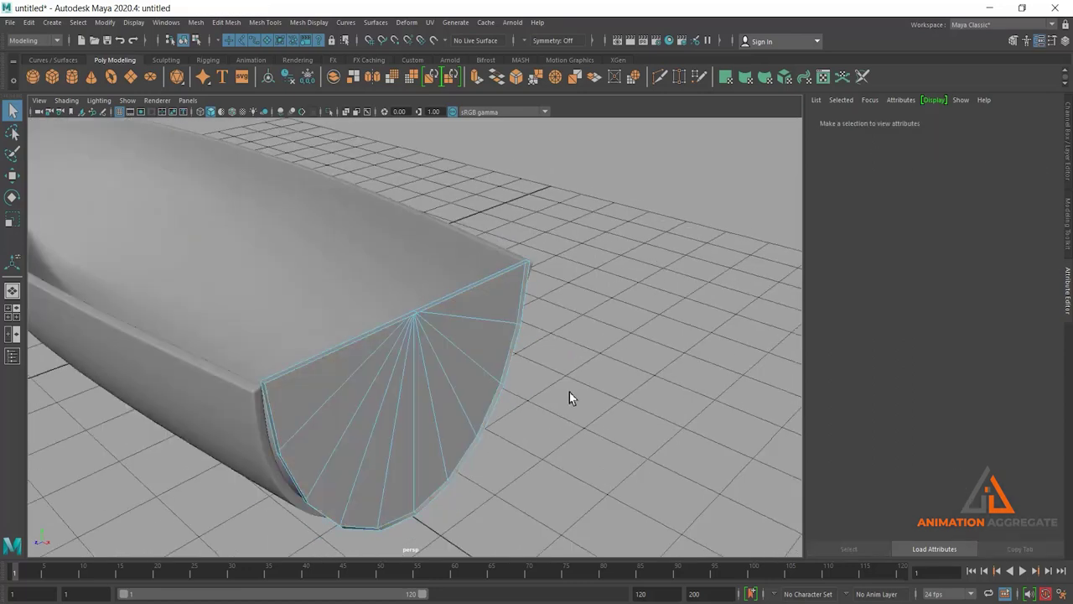
Step: Append the top two horizontal strip faces across the open transom end
click(264, 21)
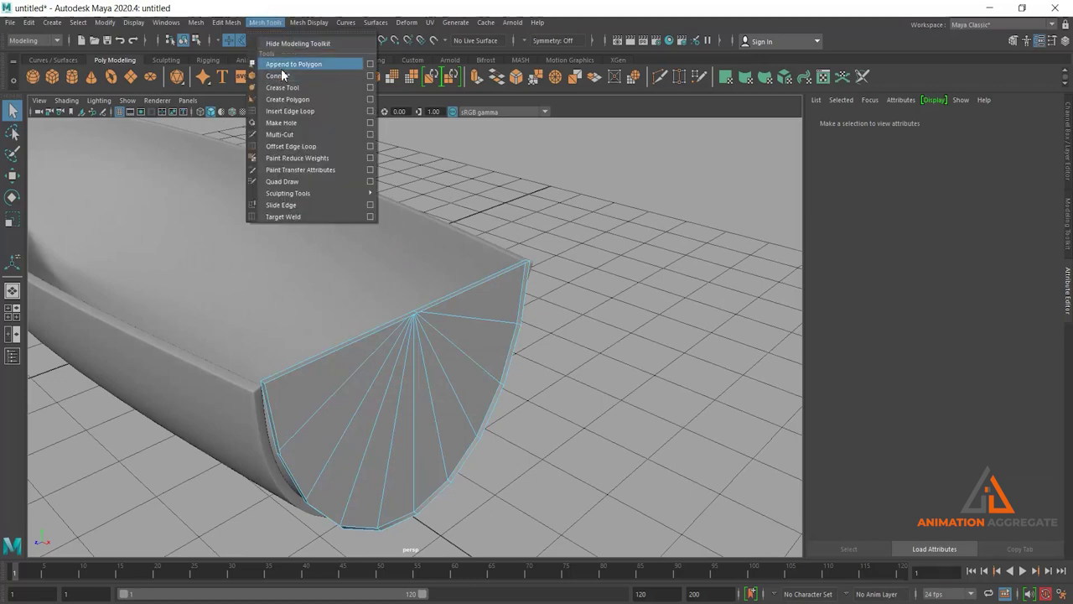
click(293, 63)
mouse_move(469, 276)
alt+mouse_down()
mouse_move(414, 254)
mouse_move(297, 281)
mouse_move(307, 283)
alt+mouse_up()
click(203, 341)
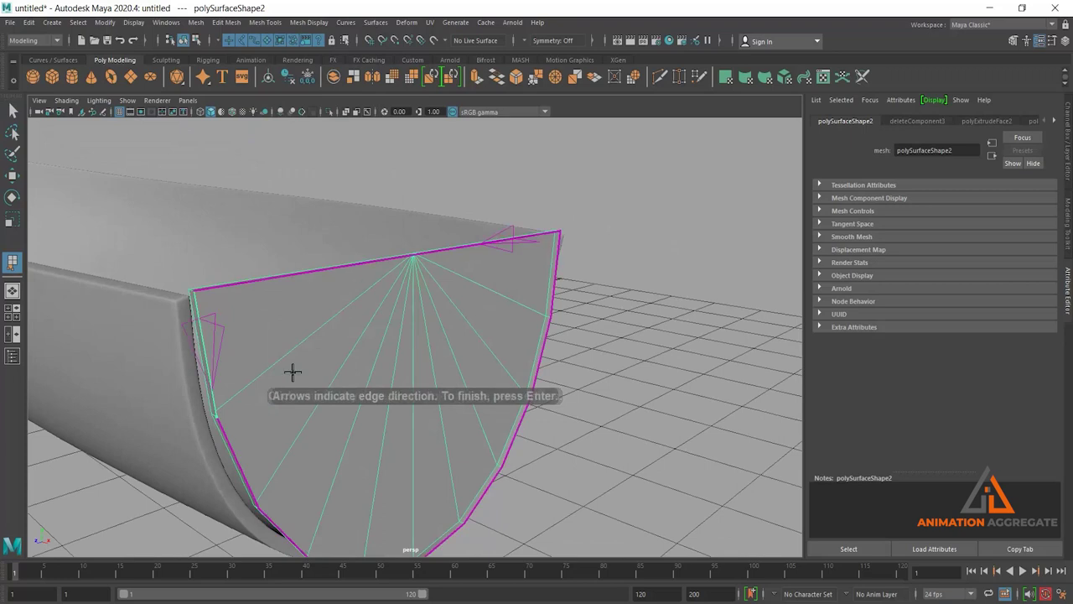
click(557, 288)
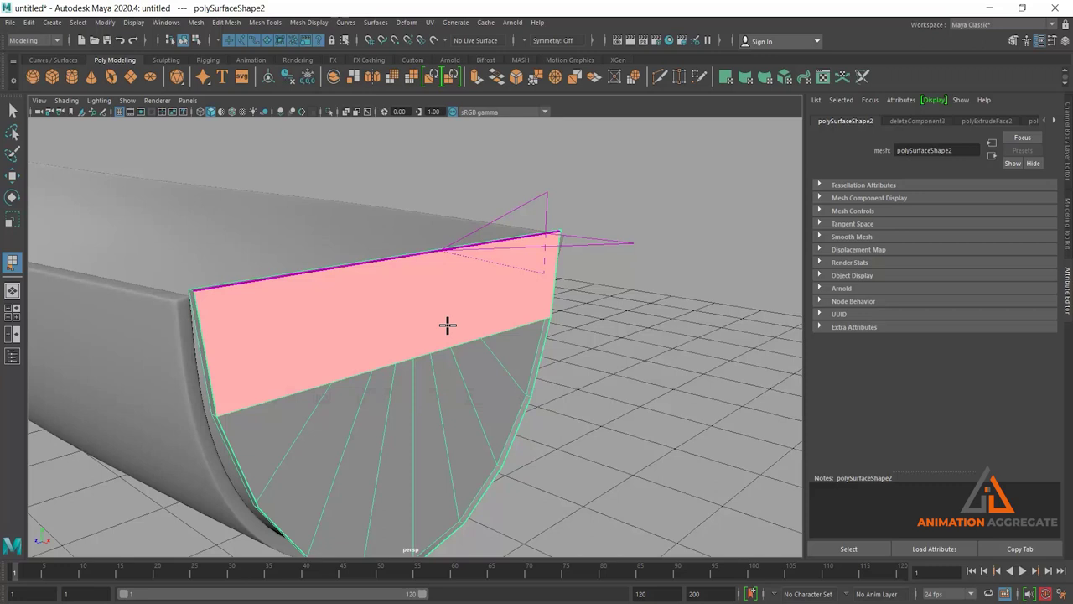
key(Return)
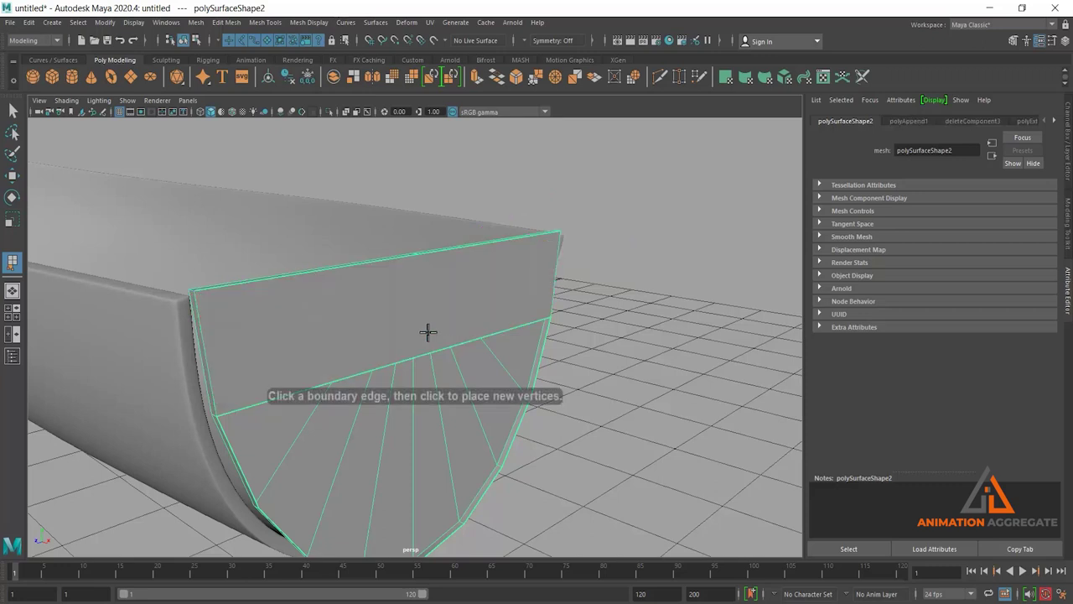
alt+drag(429, 333, 427, 259)
click(238, 370)
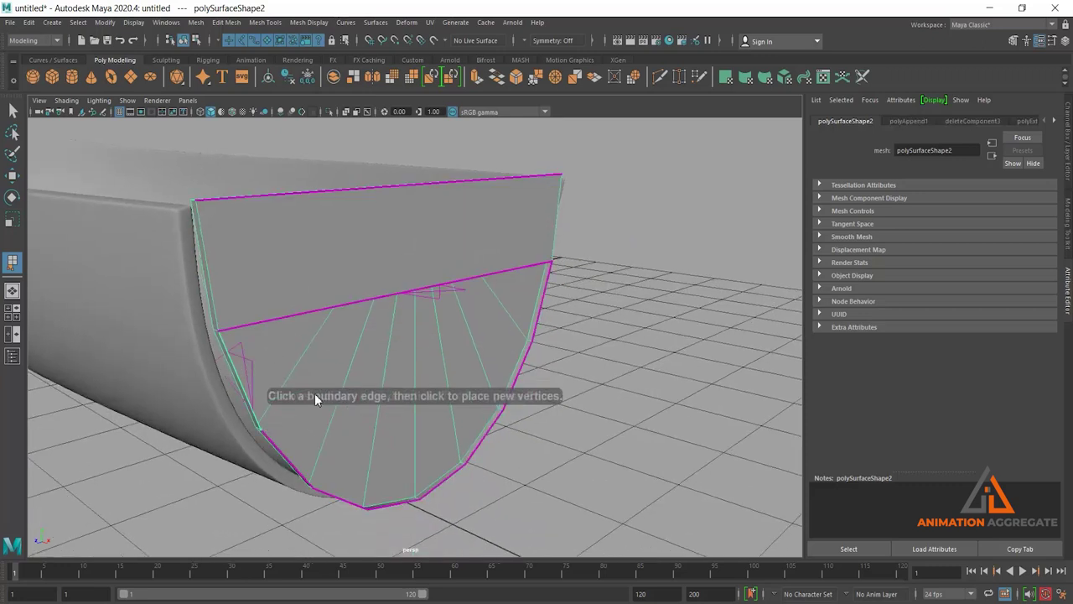
click(541, 314)
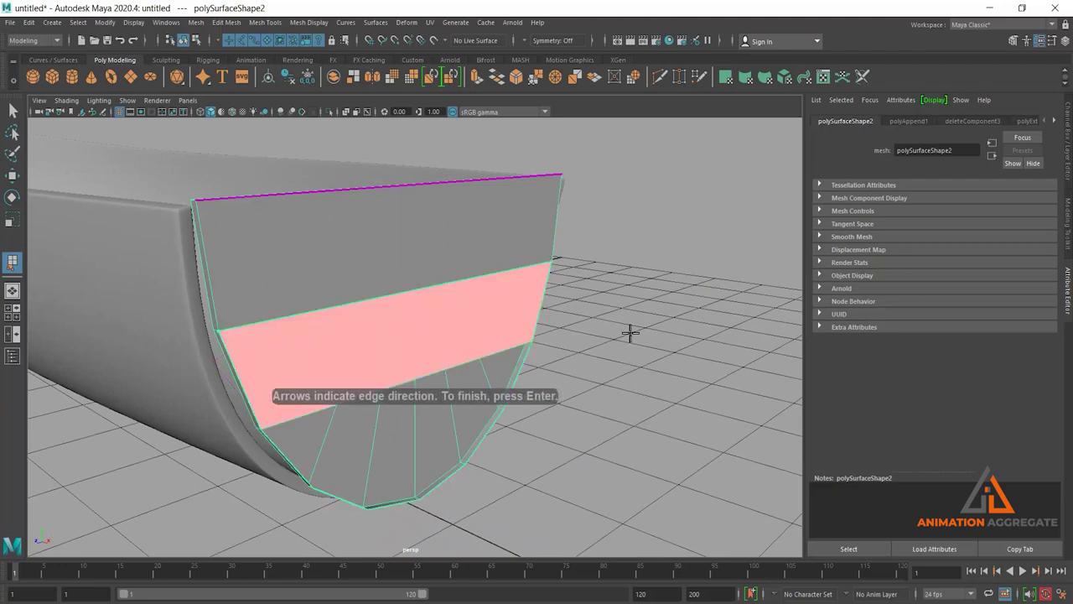
key(Return)
Step: Append the third and bottom strip faces, then select the two edges around the last gap
click(297, 463)
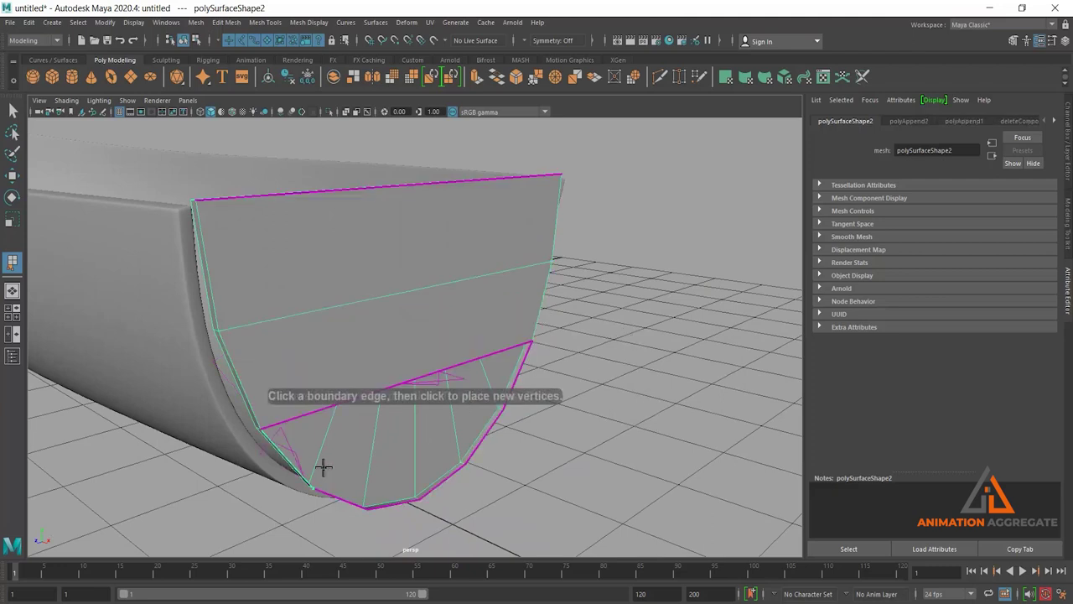
click(516, 388)
click(517, 388)
key(Return)
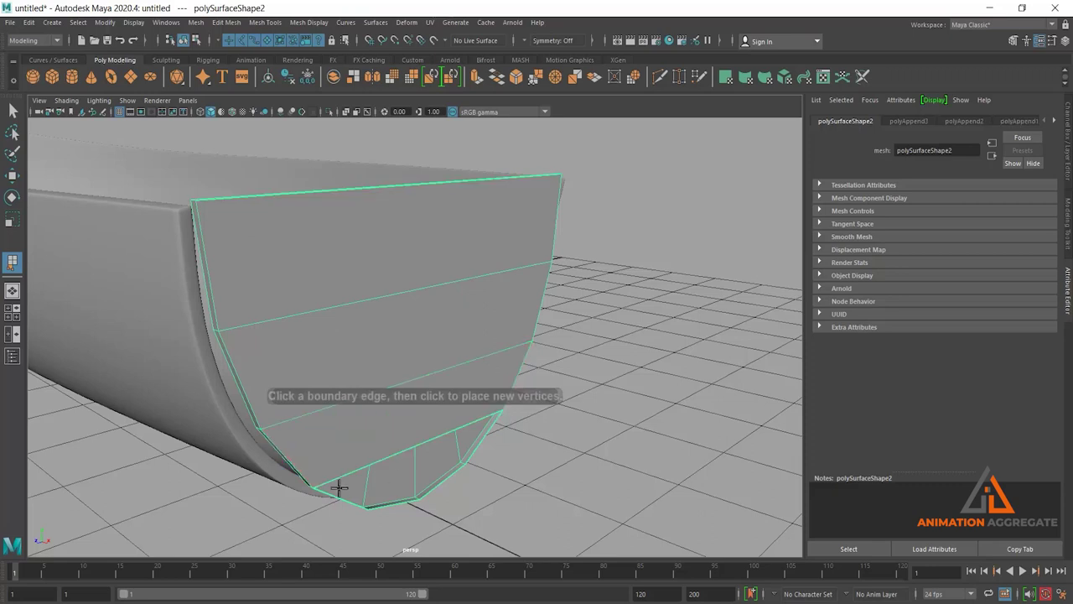
click(338, 495)
click(472, 460)
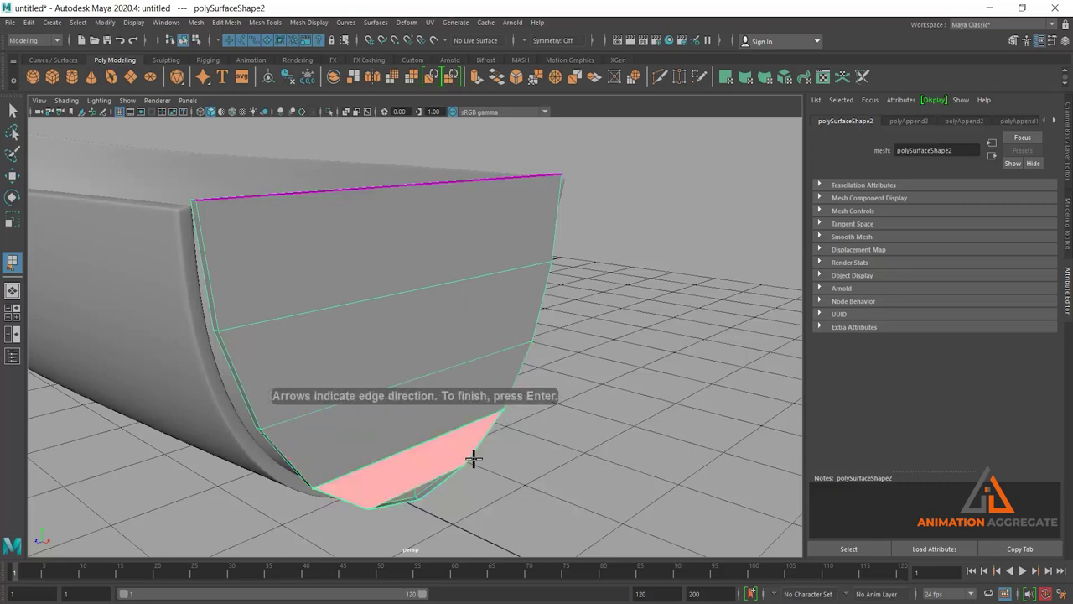
key(Return)
right_click(384, 297)
key(w)
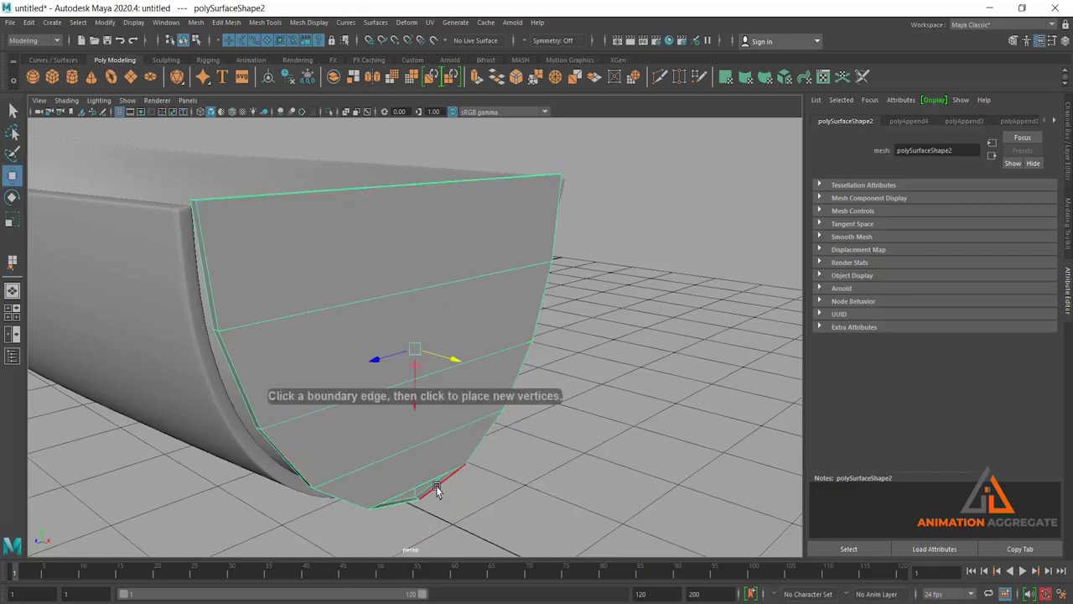
drag(457, 474, 394, 503)
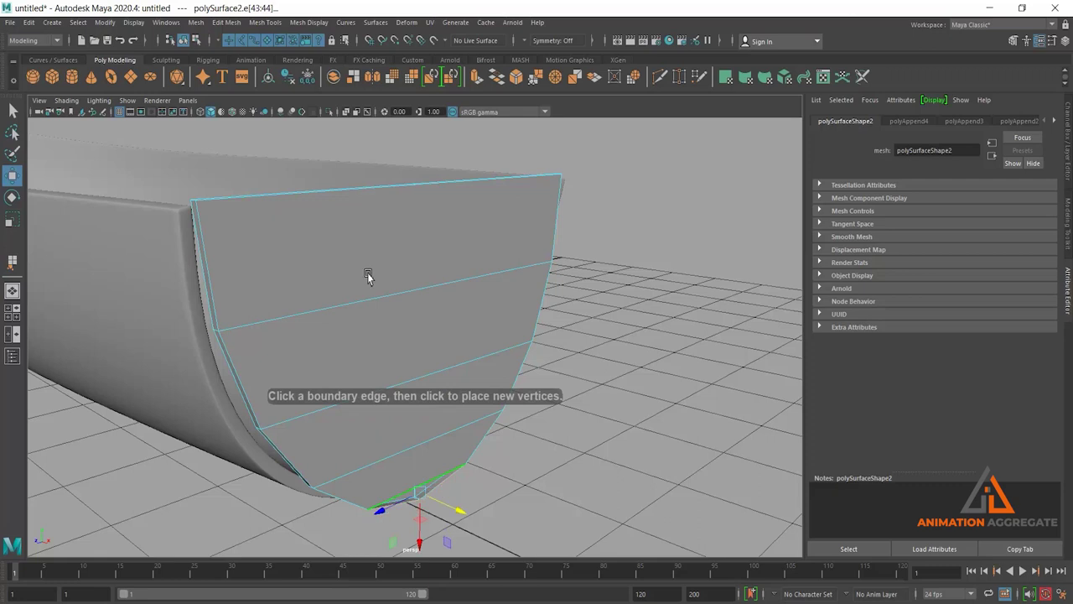
click(195, 22)
Step: Fill the transom's remaining bottom hole, then remove the triangle-fan faces on the hull end
click(217, 107)
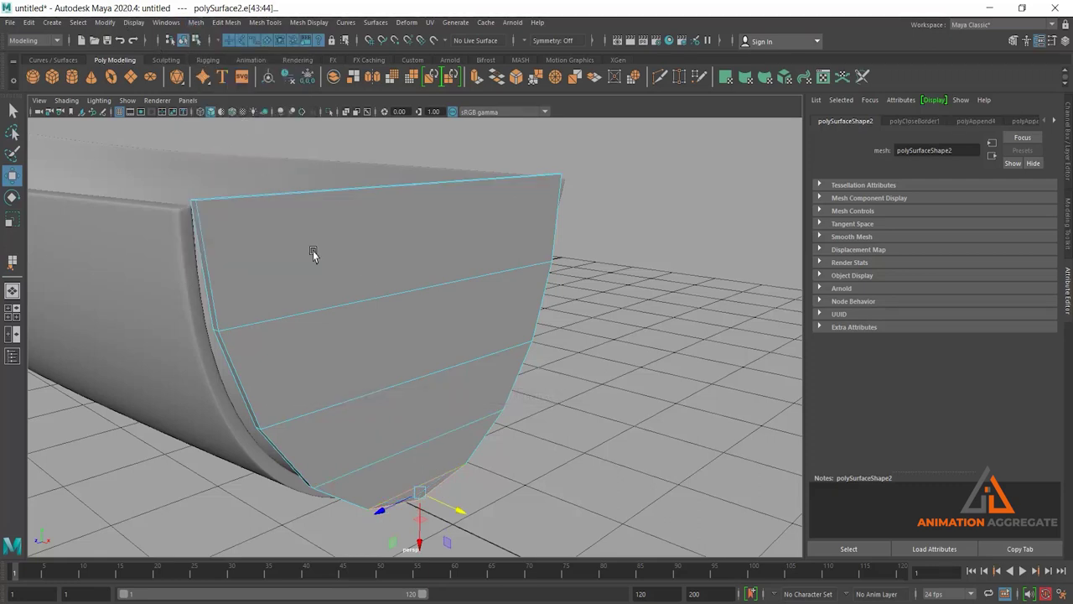
alt+drag(312, 251, 357, 354)
right_drag(399, 276, 467, 235)
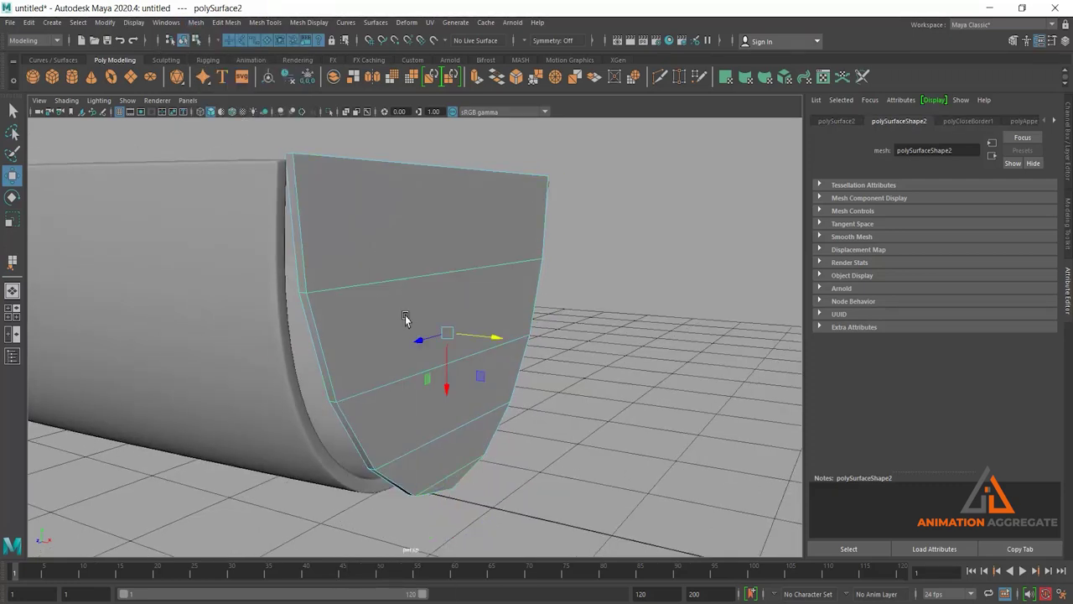
mouse_move(468, 234)
alt+mouse_down()
mouse_move(495, 235)
mouse_move(467, 282)
alt+mouse_up()
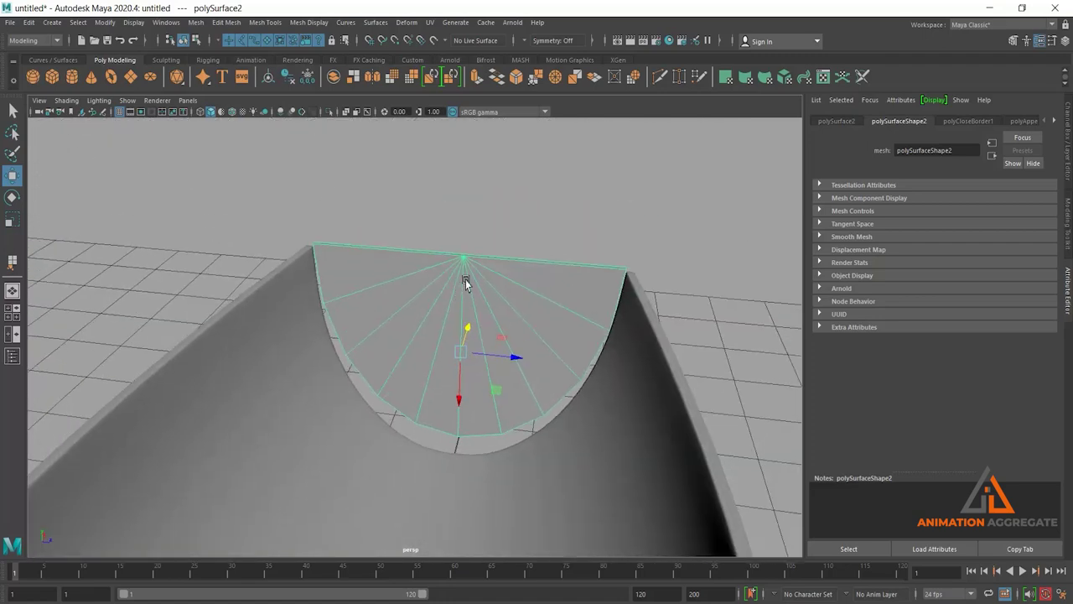
right_drag(467, 282, 467, 309)
click(443, 209)
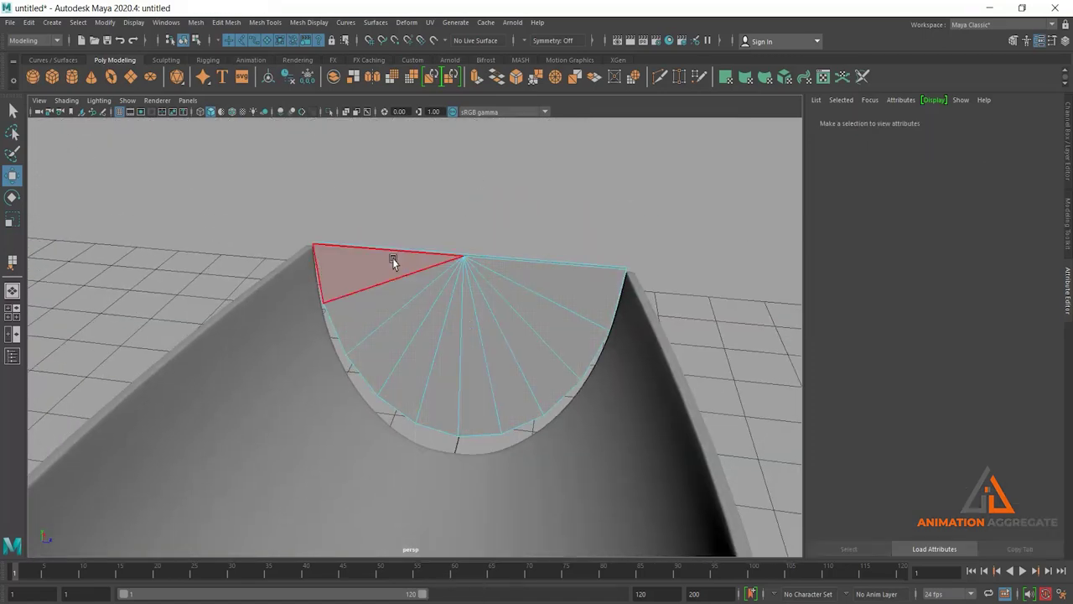
mouse_move(367, 284)
mouse_down()
mouse_move(462, 335)
mouse_move(553, 290)
mouse_move(506, 277)
mouse_up()
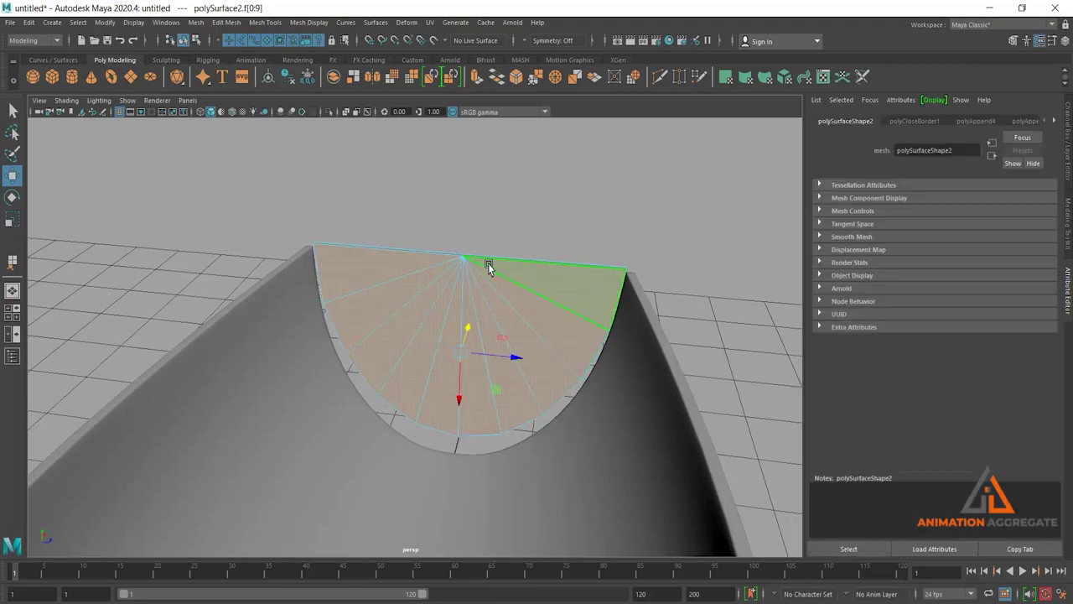
key(ctrl+z)
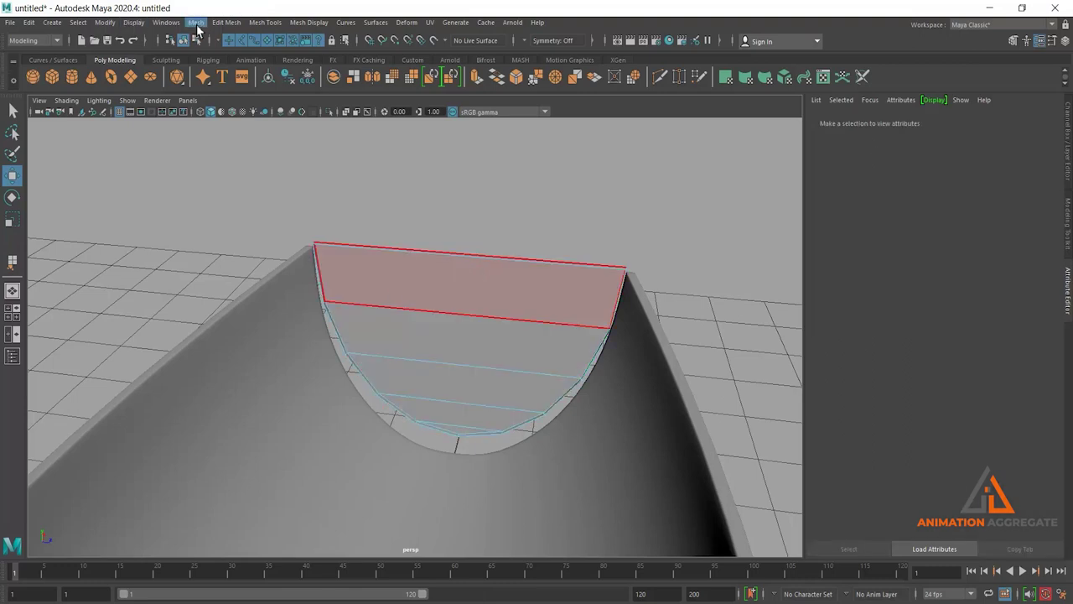
Step: Append the top two horizontal strip faces across the open hull end
click(265, 22)
click(268, 68)
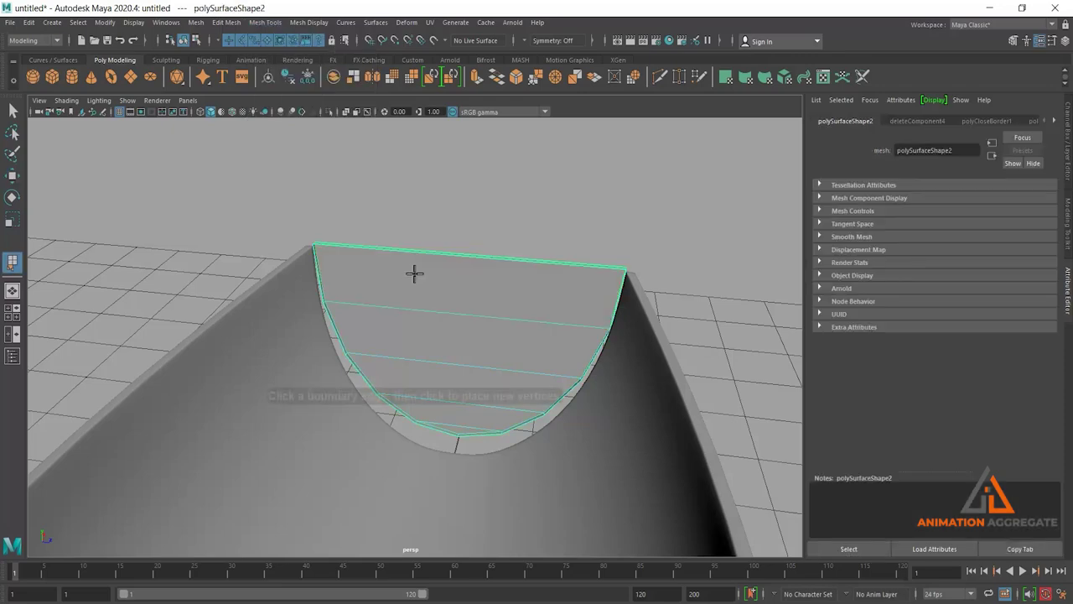
mouse_move(412, 270)
alt+mouse_down()
mouse_move(359, 324)
mouse_move(487, 290)
alt+mouse_up()
click(315, 250)
click(613, 237)
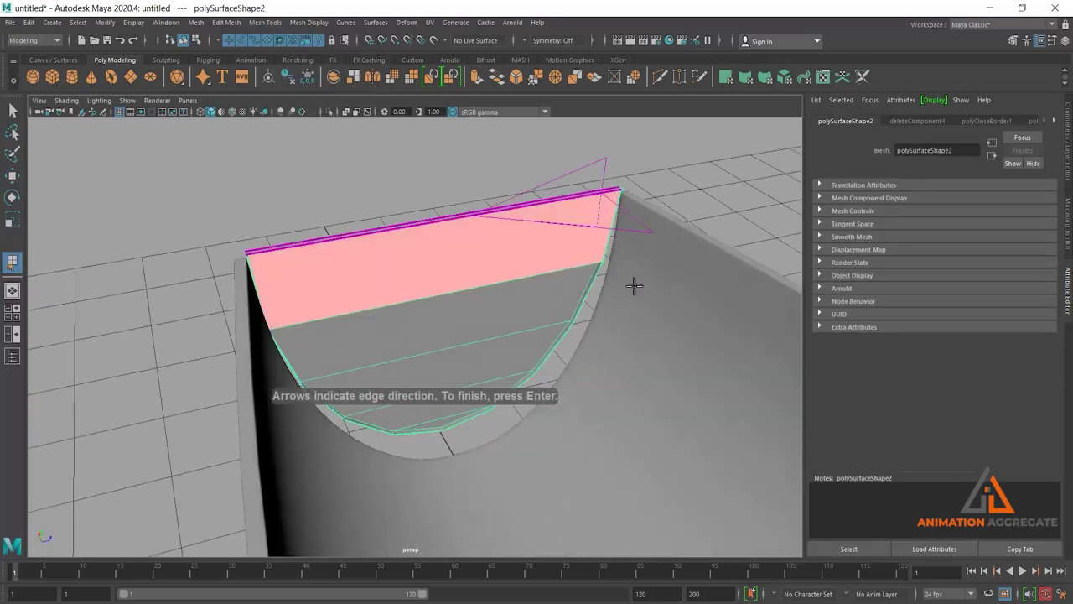
key(Return)
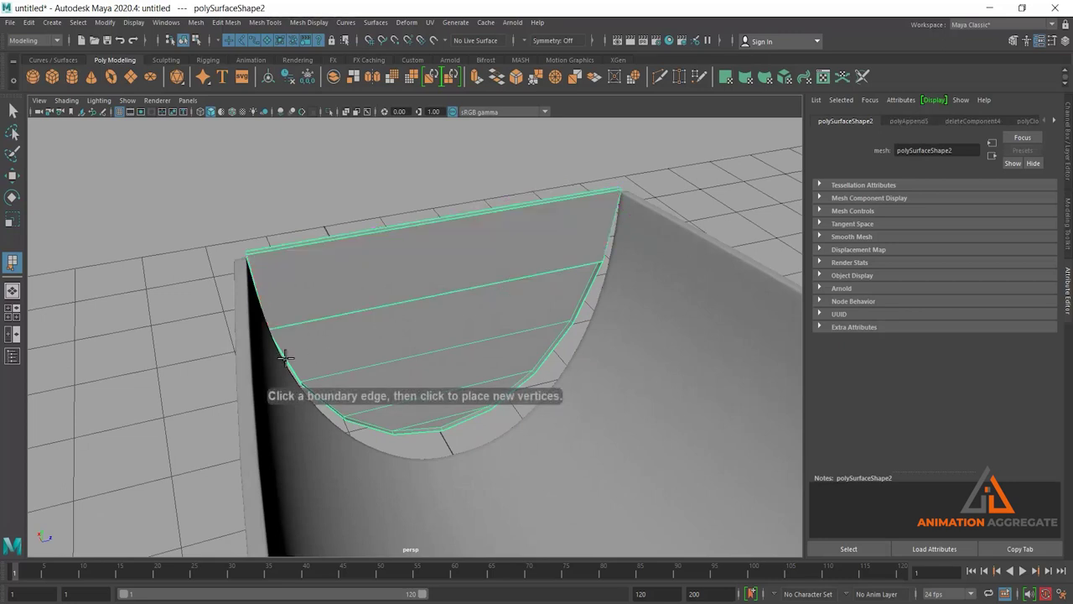
click(285, 358)
key(Return)
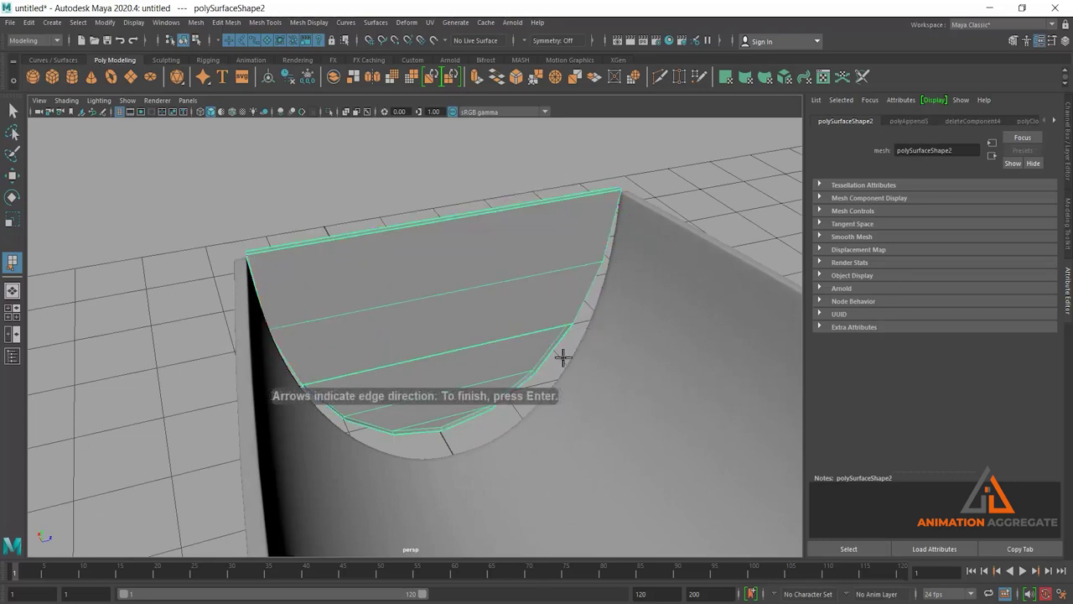
Step: Append the remaining strip faces down to the bottom hole, then select the bottom edges
click(327, 404)
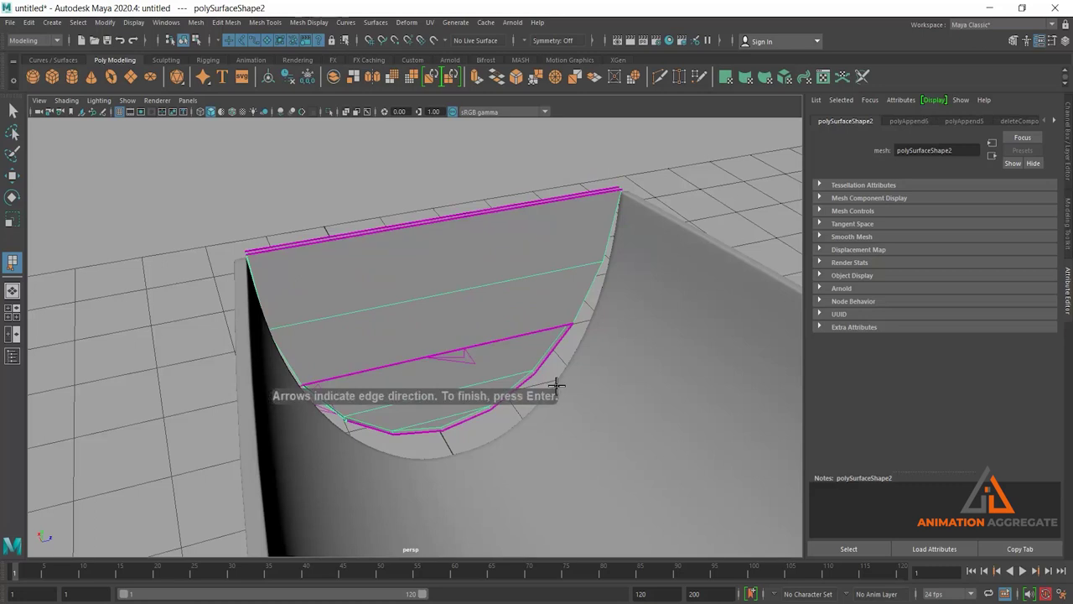
click(554, 361)
key(Return)
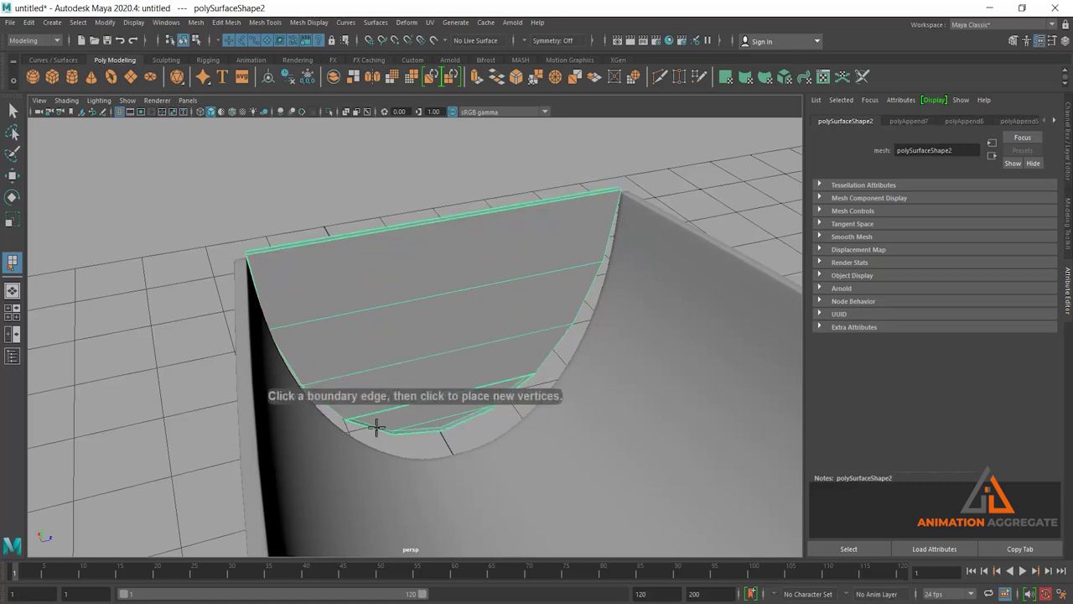
click(373, 429)
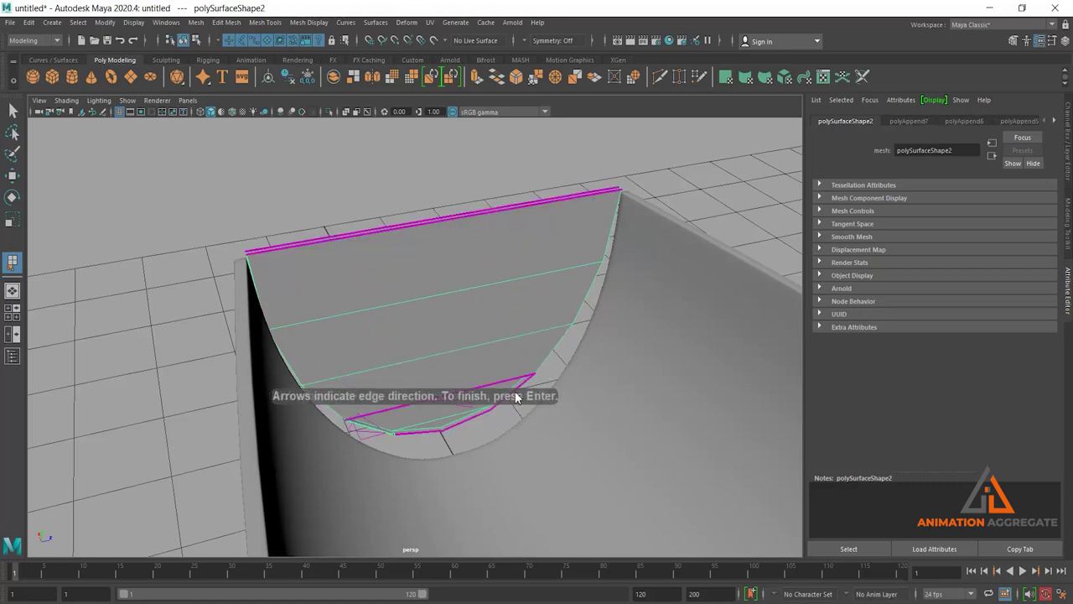
click(503, 423)
key(Return)
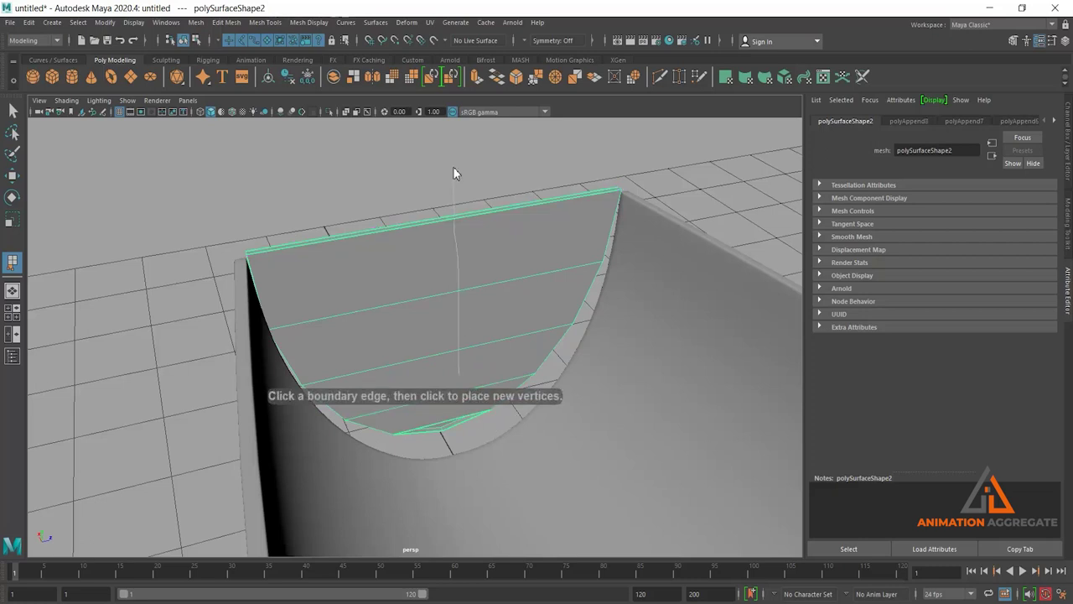
alt+drag(489, 348, 482, 338)
key(w)
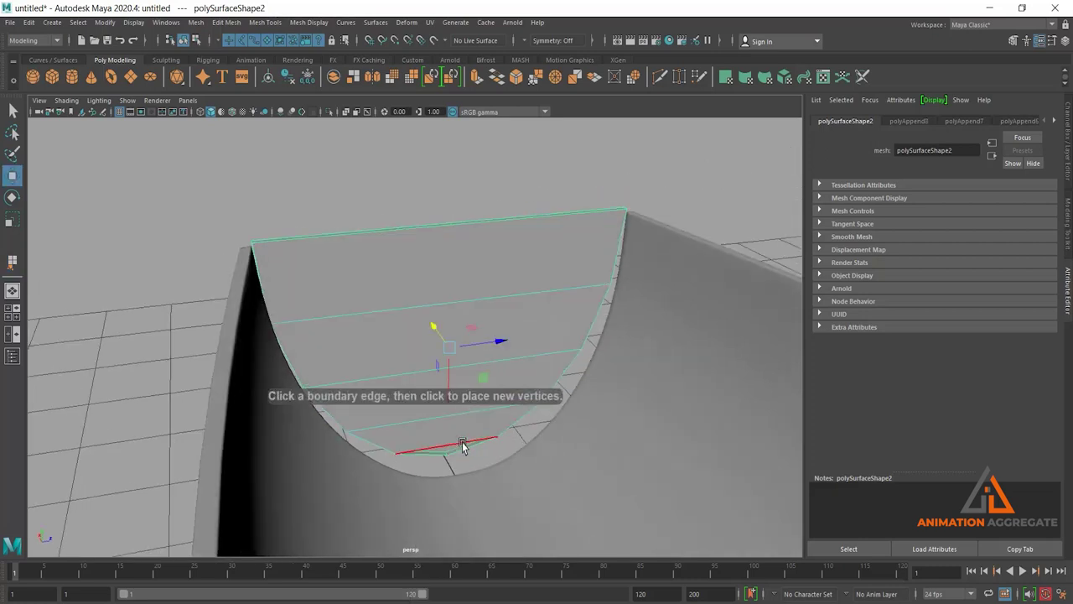
click(467, 446)
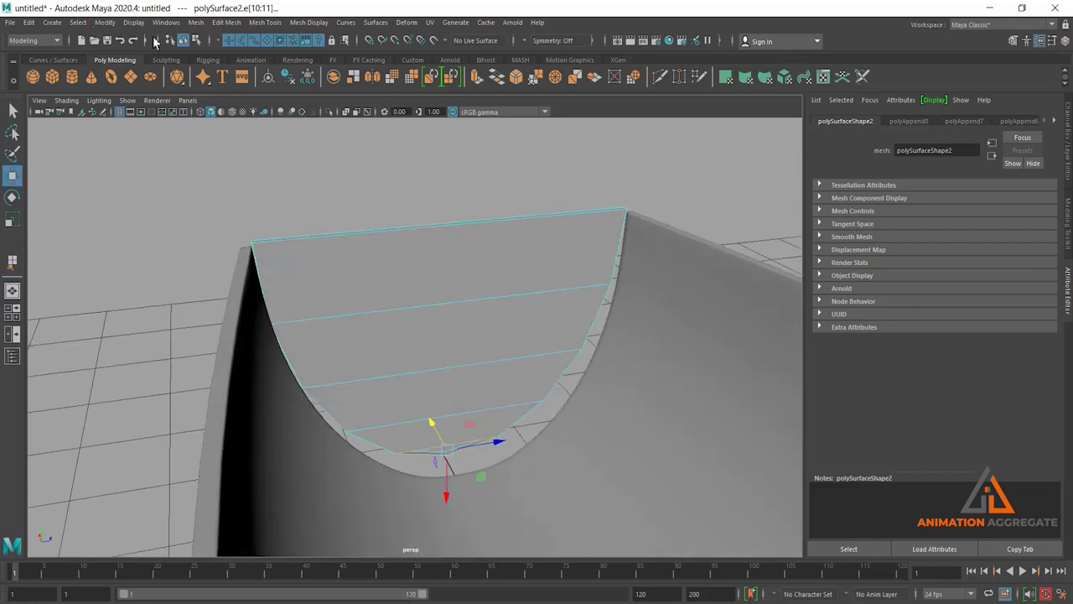
Step: Fill the open bottom and top borders of the end panel with Fill Hole
click(196, 22)
click(232, 109)
alt+drag(439, 305, 438, 287)
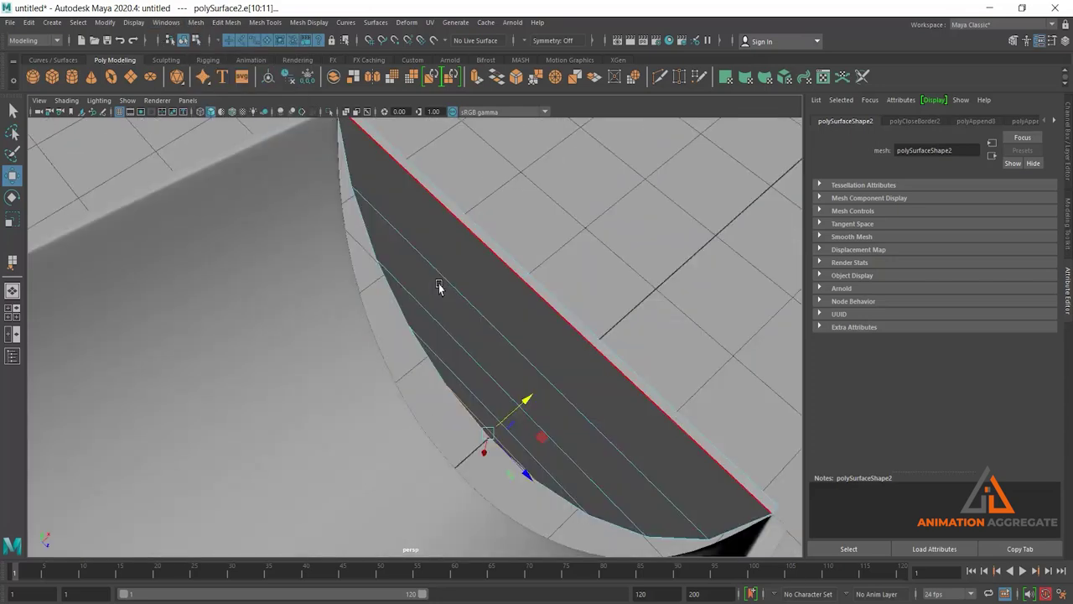
right_drag(520, 270, 523, 291)
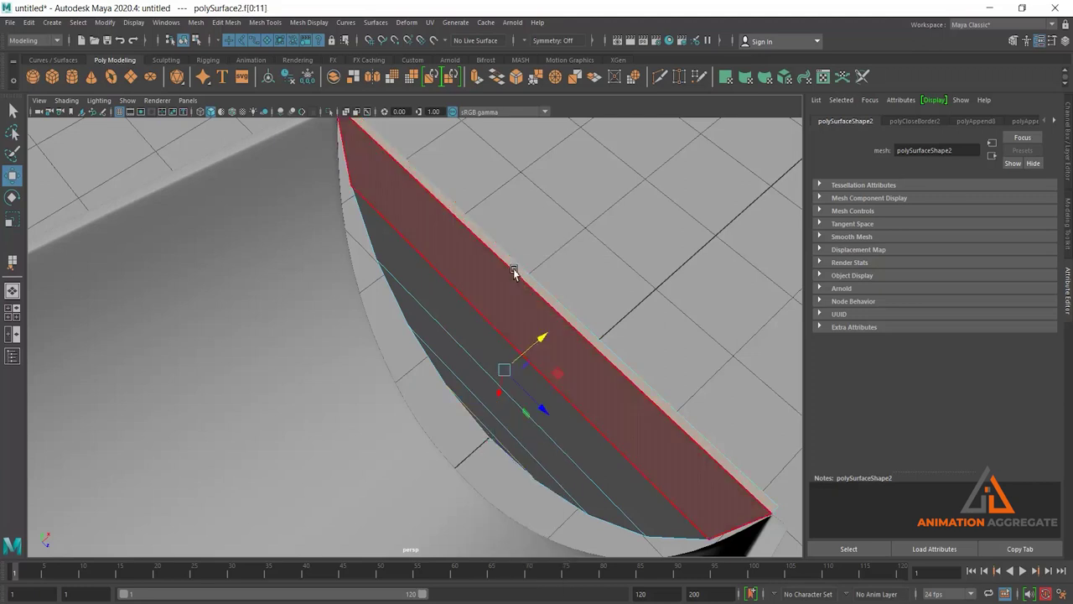
click(538, 295)
click(578, 315)
click(652, 275)
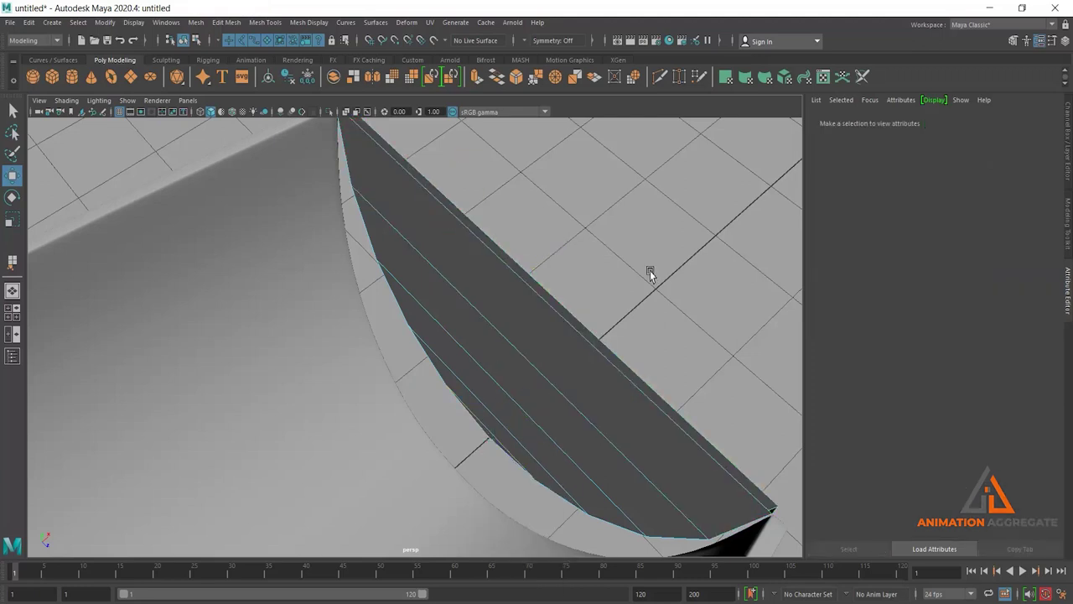
right_drag(536, 358, 542, 168)
click(562, 309)
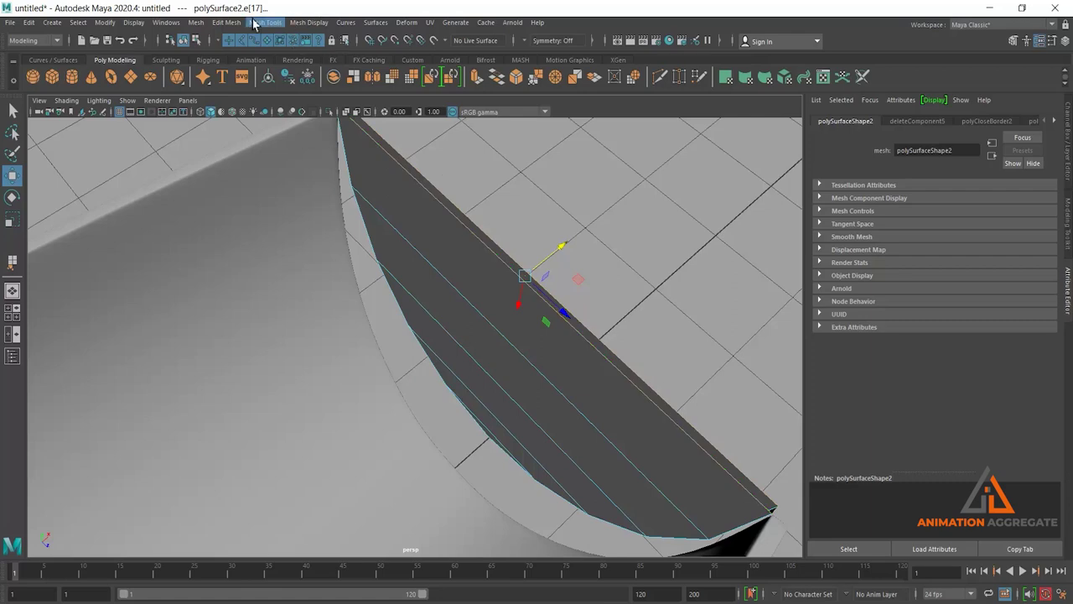
click(196, 23)
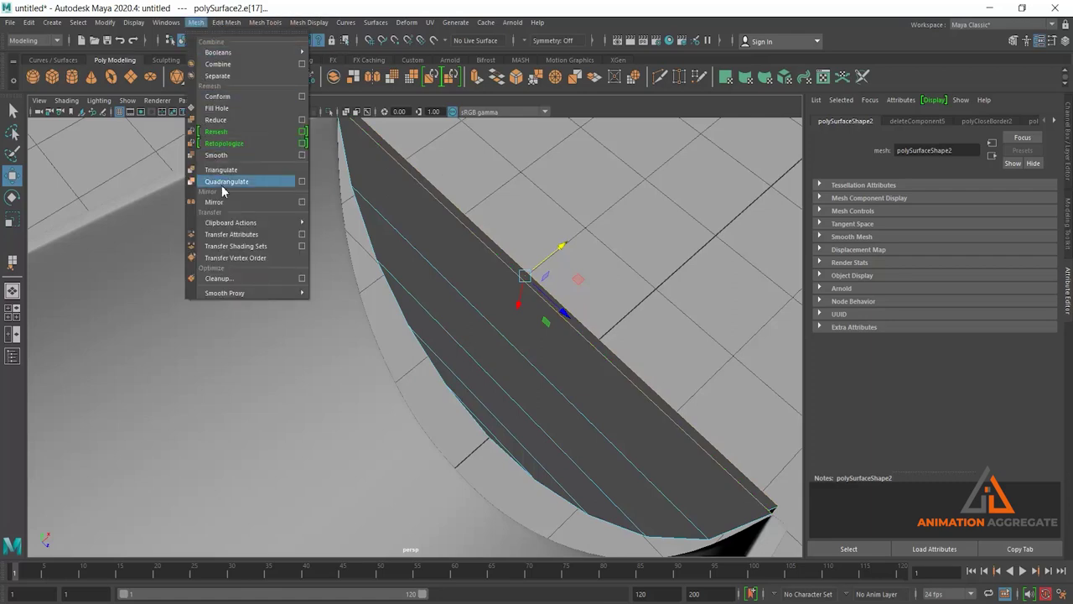
click(216, 108)
Step: Select the edge loop around the end panel and bevel it
mouse_move(405, 243)
alt+mouse_down()
mouse_move(558, 264)
mouse_move(400, 238)
mouse_move(474, 208)
mouse_move(361, 304)
mouse_move(421, 280)
alt+mouse_up()
right_drag(432, 249, 423, 199)
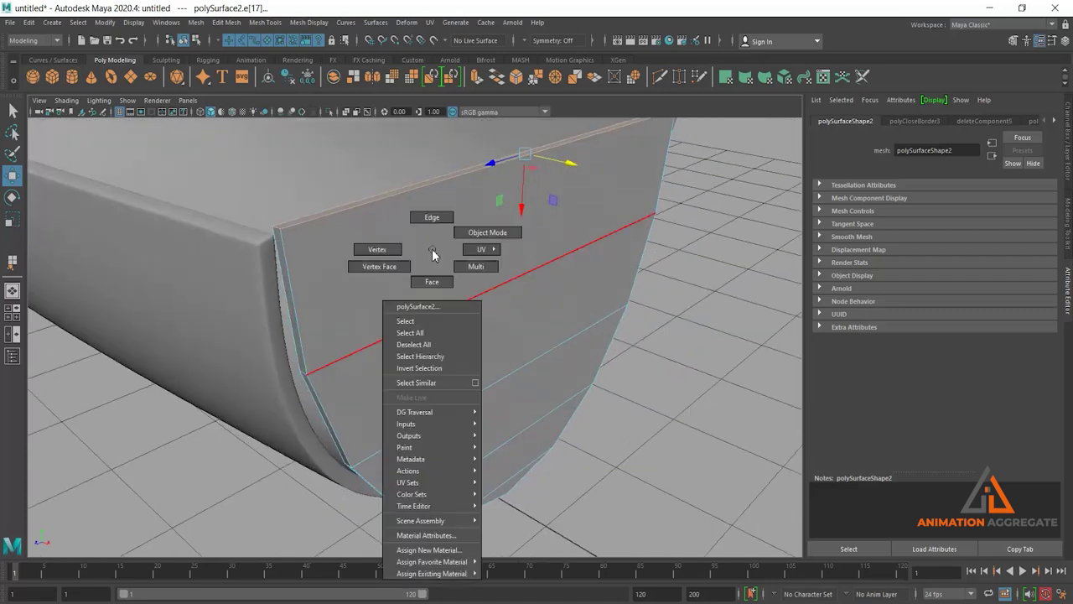
click(310, 261)
alt+drag(285, 273, 365, 139)
click(512, 232)
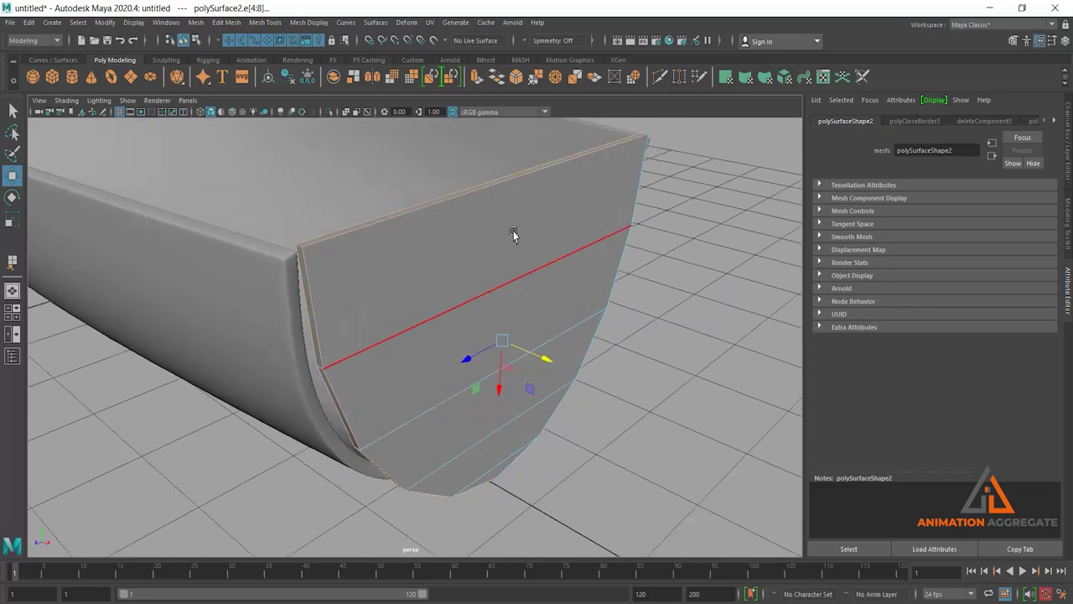
mouse_move(512, 232)
alt+mouse_down()
mouse_move(513, 285)
mouse_move(483, 279)
mouse_move(529, 297)
alt+mouse_up()
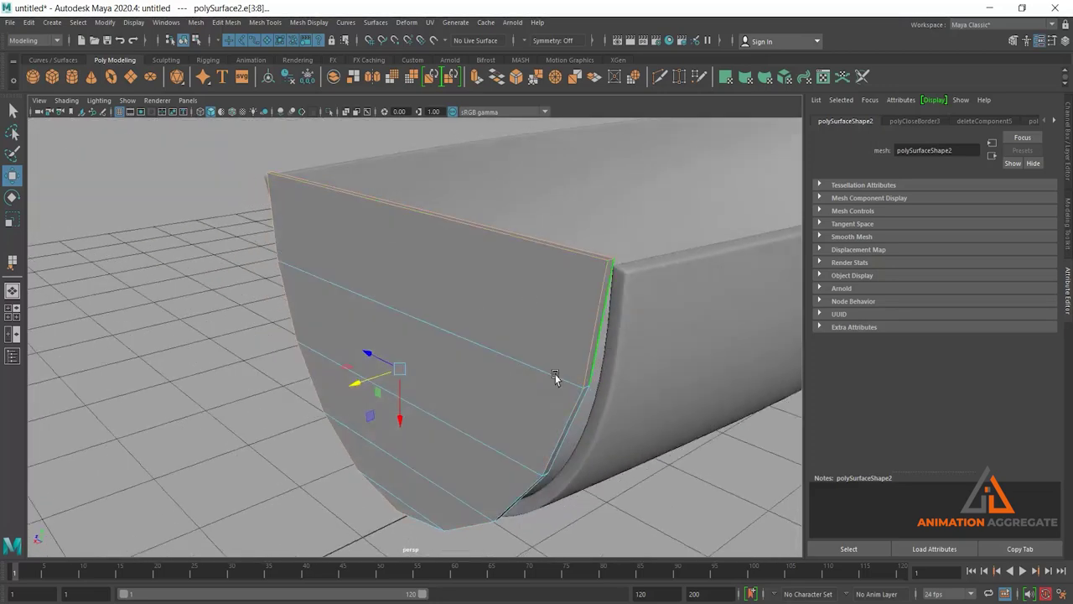
double_click(467, 401)
mouse_move(467, 402)
alt+mouse_down()
mouse_move(522, 373)
mouse_move(470, 486)
mouse_move(553, 411)
mouse_move(553, 399)
mouse_move(479, 438)
mouse_move(504, 324)
mouse_move(486, 360)
mouse_move(433, 304)
mouse_move(443, 294)
alt+mouse_up()
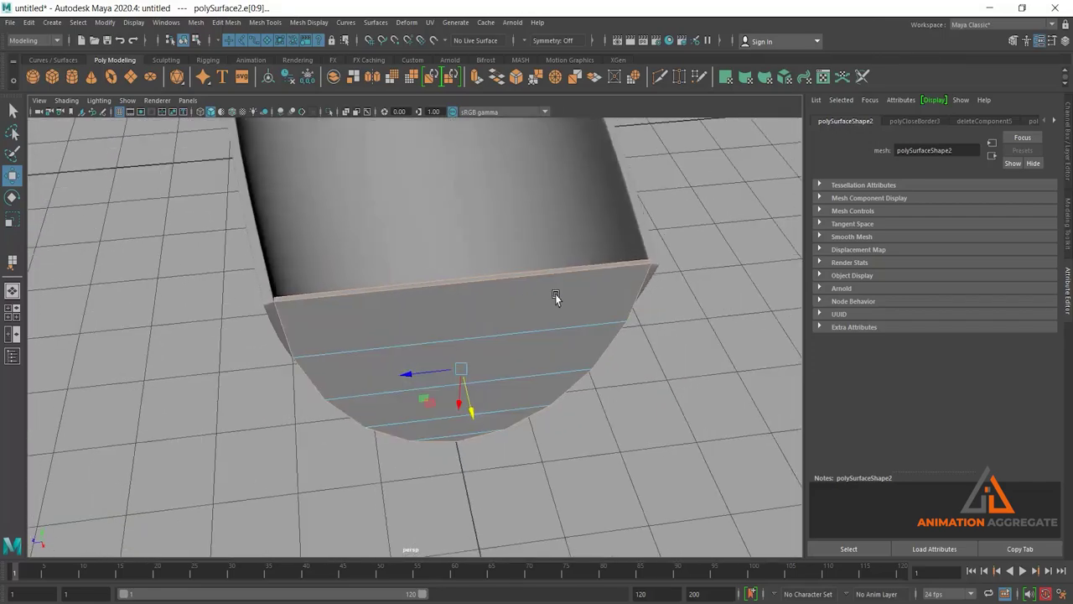
key(ctrl+b)
Step: Set polyBevel3 to 2 segments and fraction 0.43, then return to Object Mode and deselect
mouse_move(403, 353)
alt+mouse_down()
mouse_move(468, 383)
mouse_move(466, 298)
alt+mouse_up()
alt+right_drag(466, 297, 643, 351)
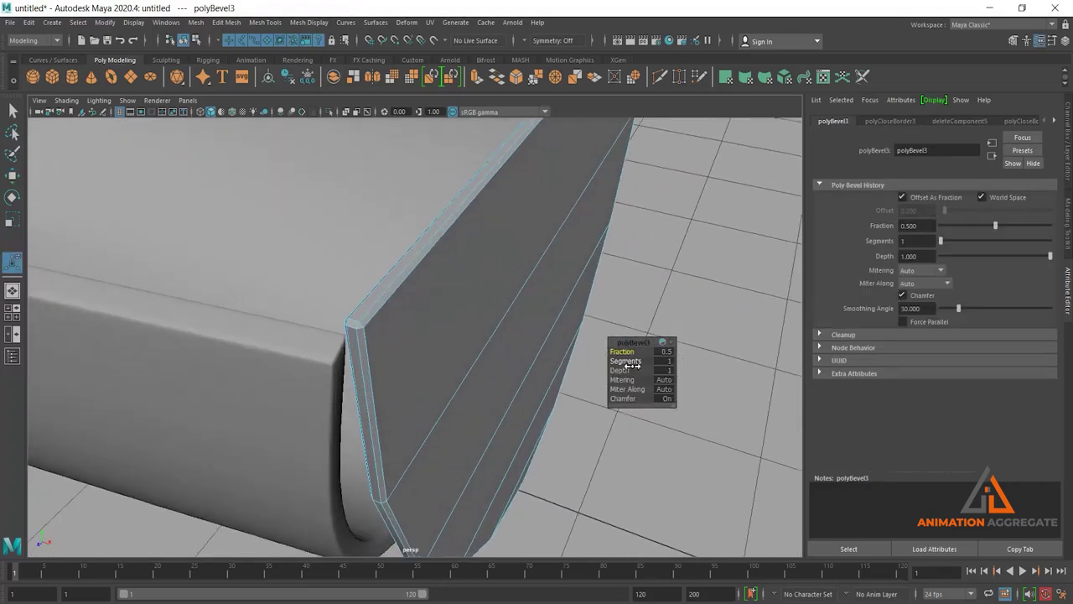
drag(634, 363, 634, 364)
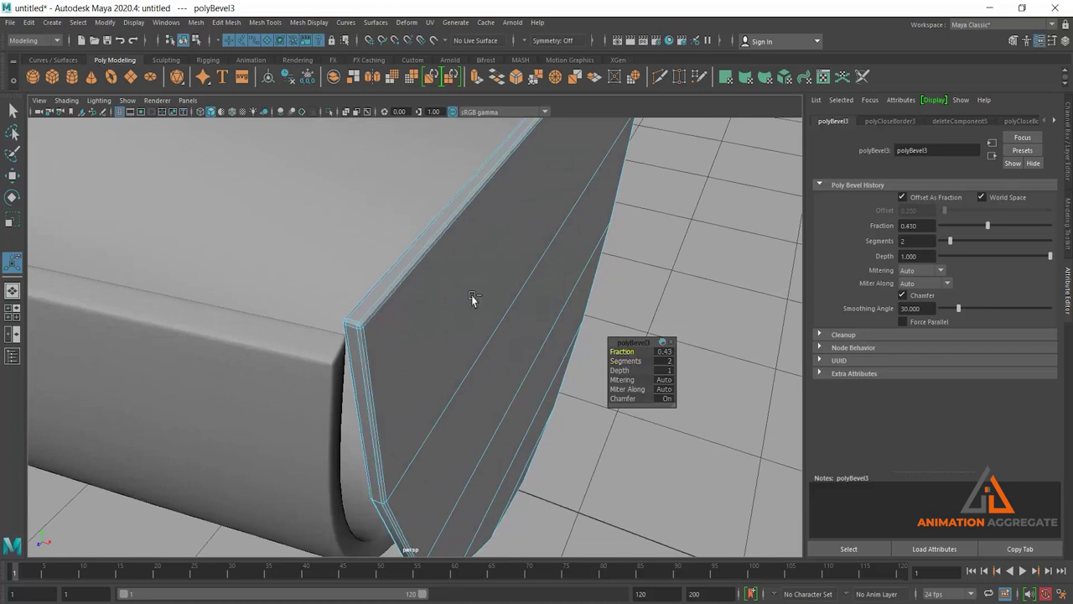
right_drag(420, 260, 481, 245)
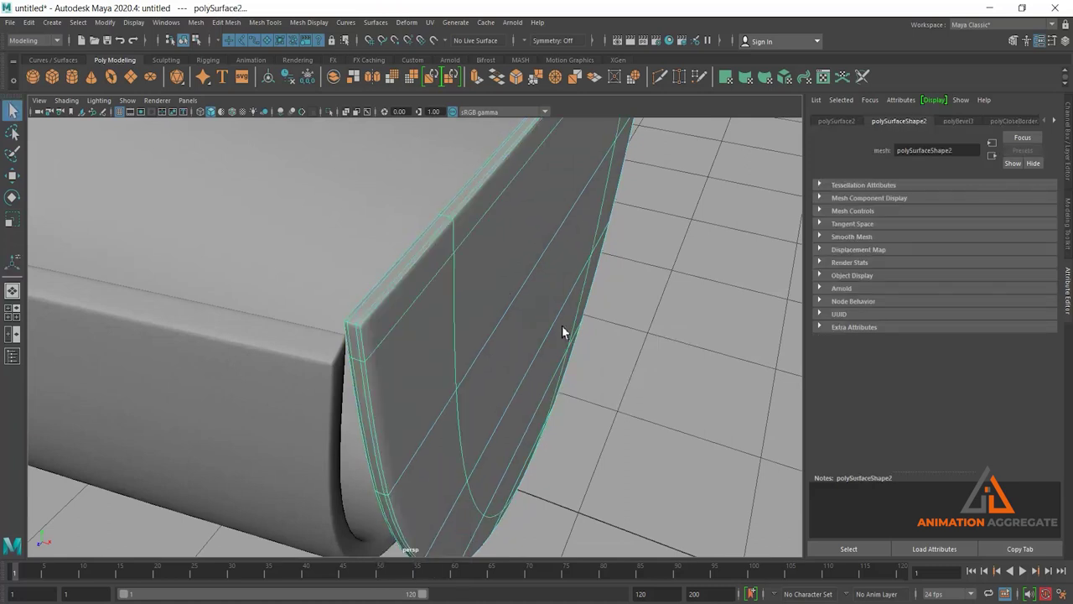
click(680, 355)
alt+right_drag(679, 355, 436, 228)
alt+drag(437, 227, 465, 292)
Step: Snap the end plate's pivot to its bottom edge
click(479, 294)
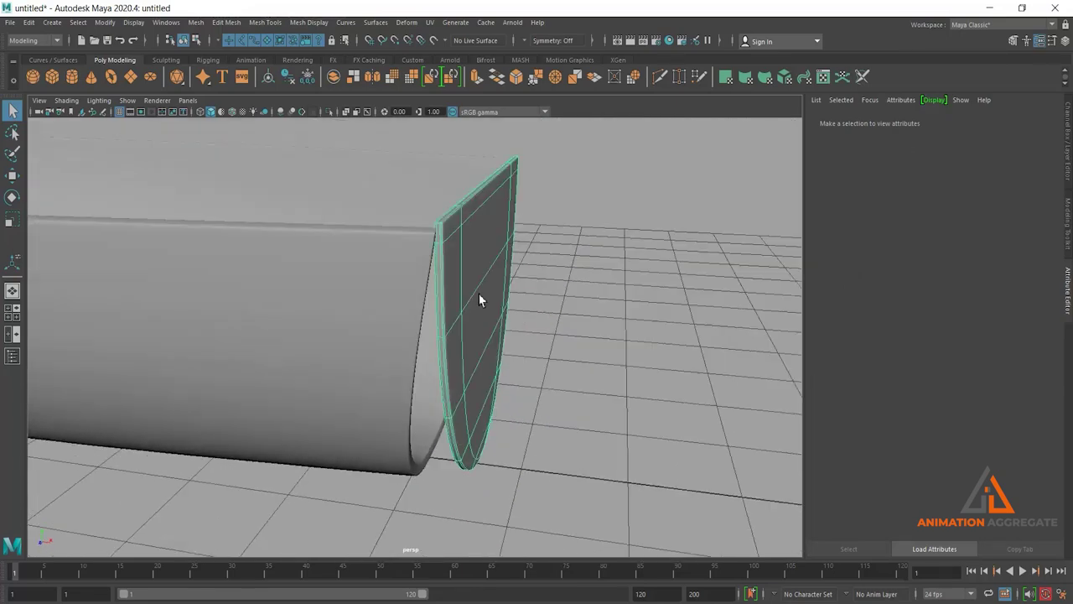
key(space)
key(space)
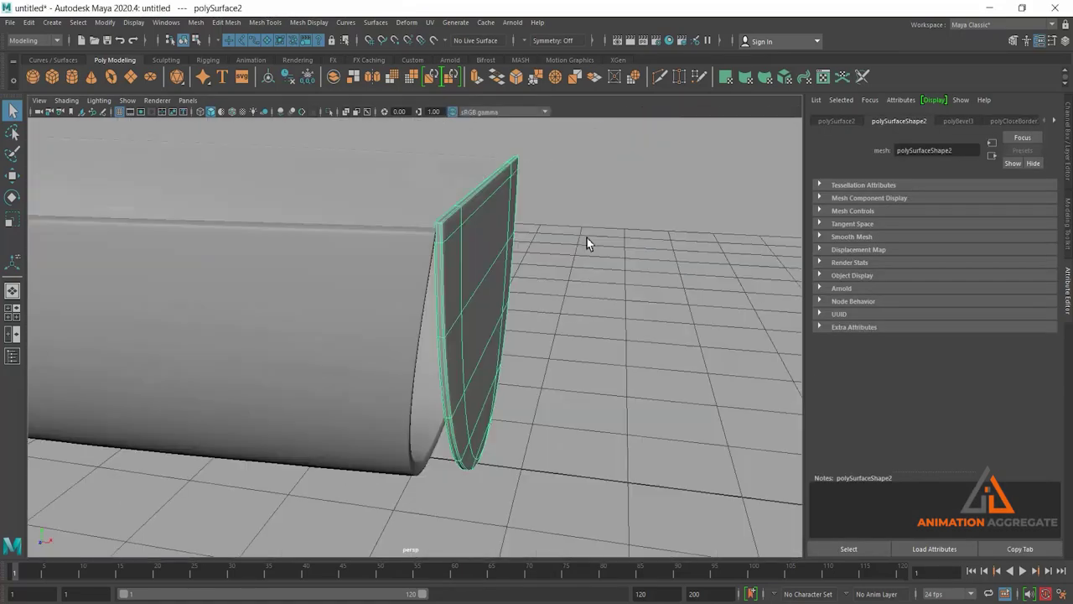
key(f)
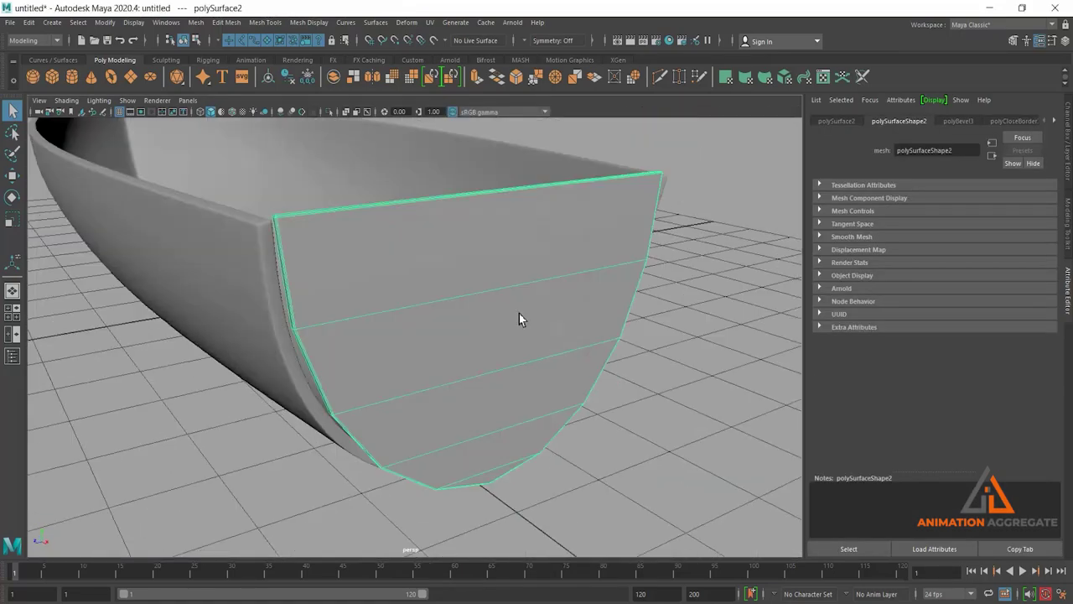
key(w)
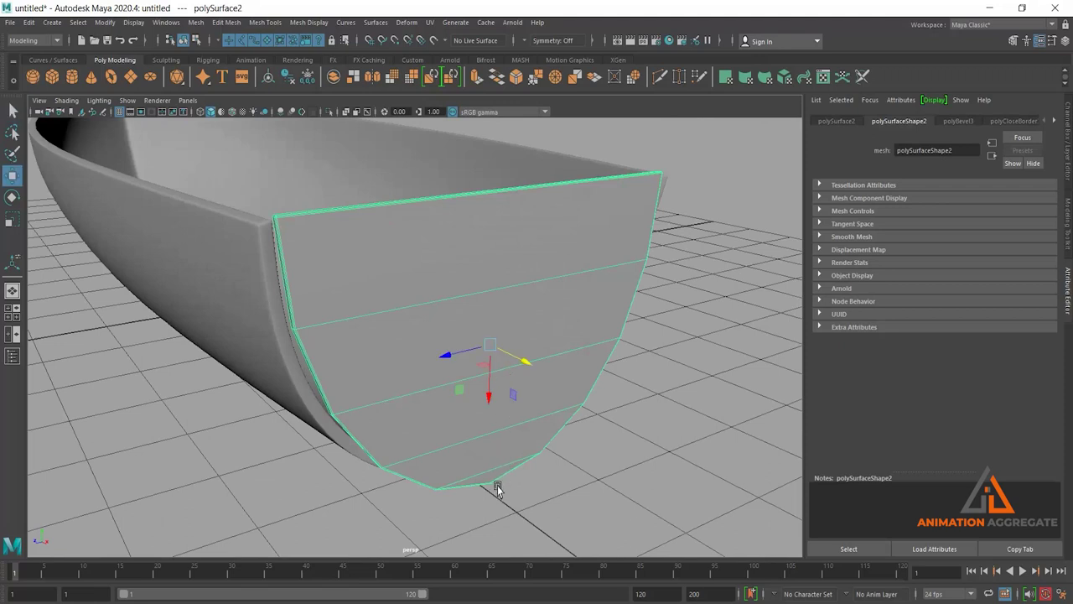
key(d)
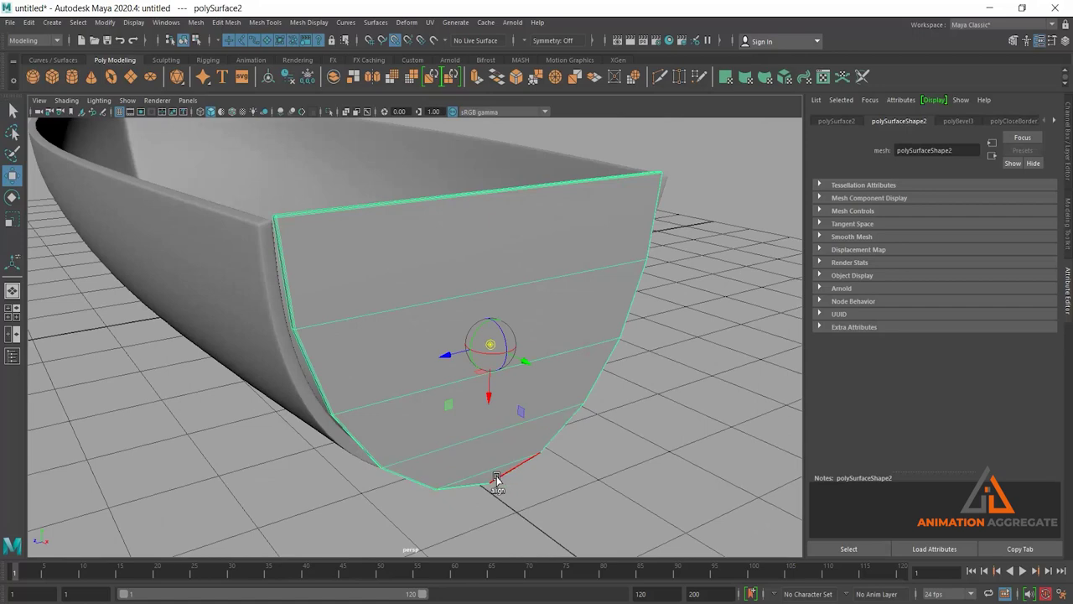
click(492, 485)
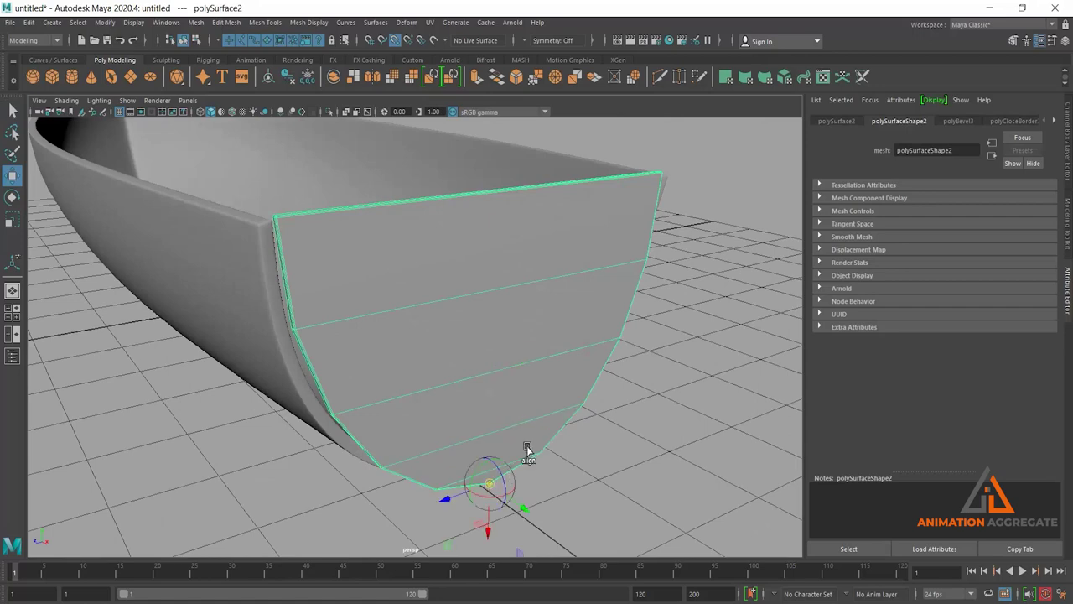
Step: Maximize the front orthographic view of the hull
scroll(443, 376, down, 2)
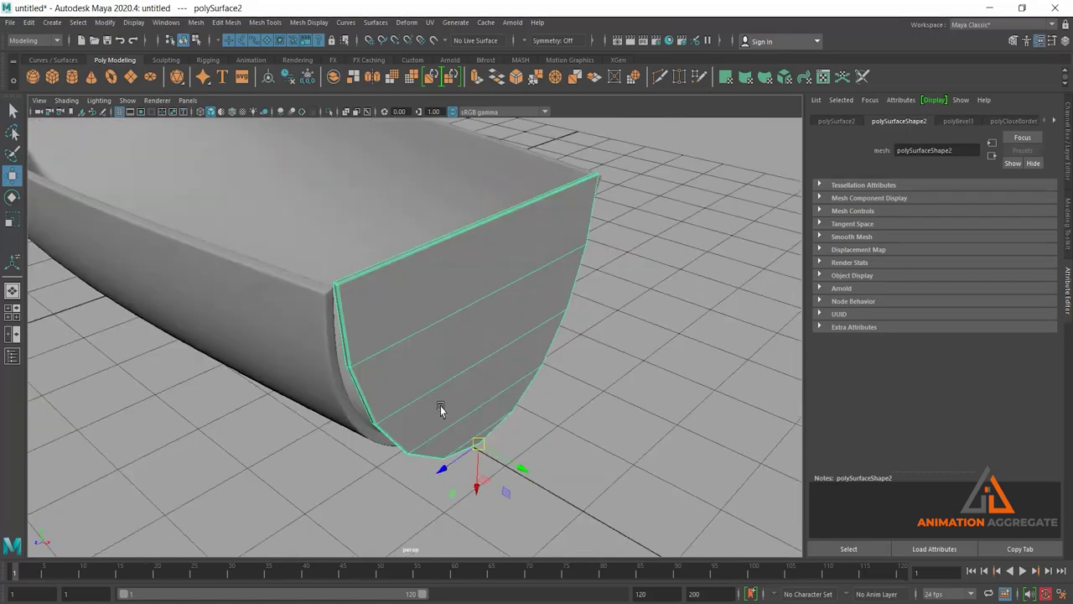
key(space)
key(space)
scroll(439, 400, down, 2)
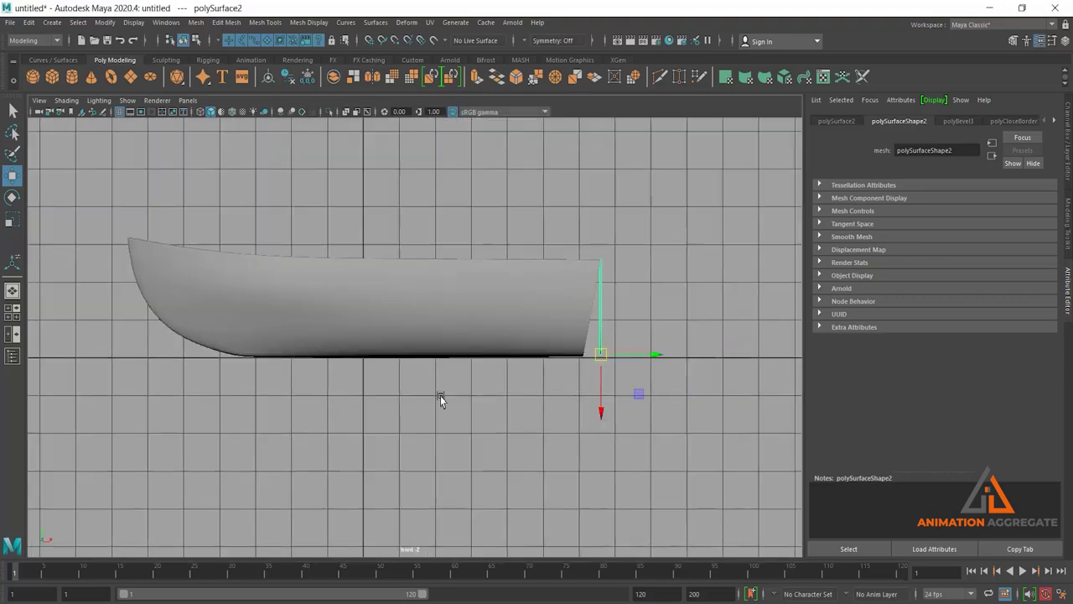
scroll(671, 352, up, 3)
Step: Rotate the end plate in the front view so it slants outward like a transom
alt+middle_drag(670, 353, 499, 422)
key(e)
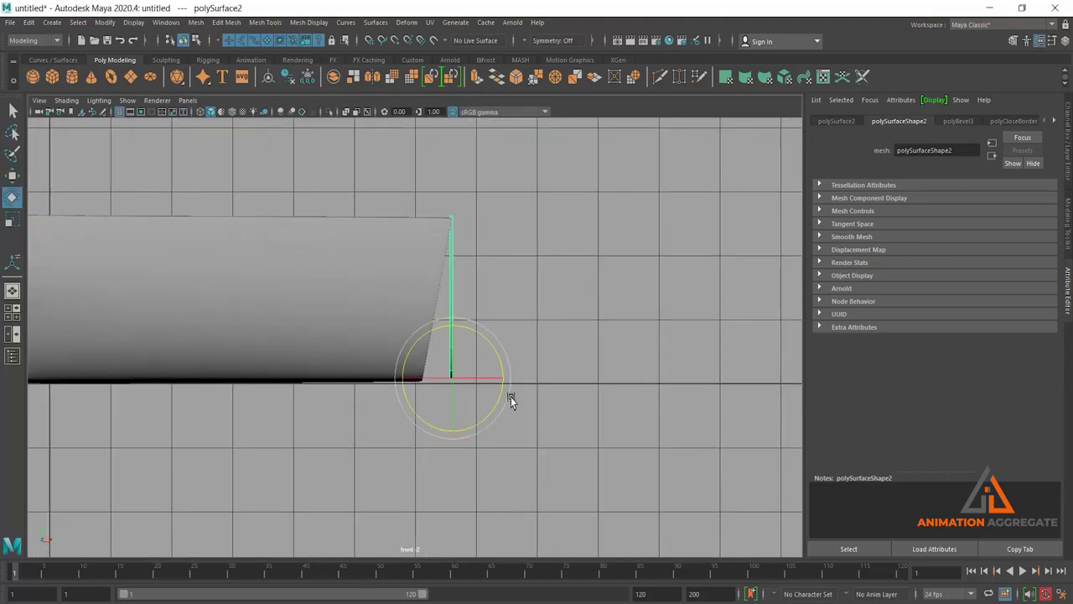
drag(496, 347, 472, 388)
key(w)
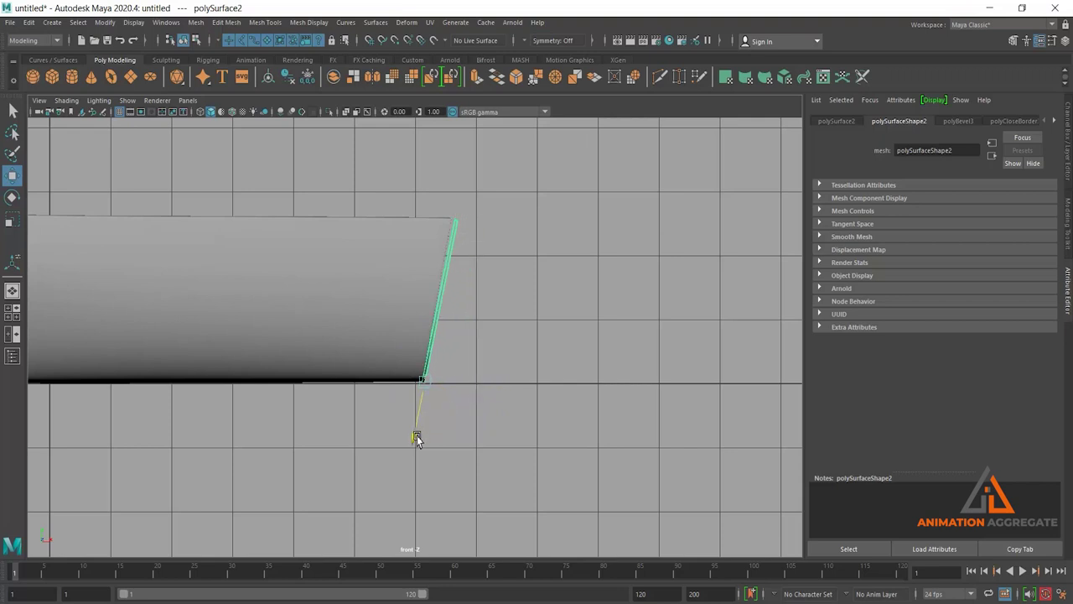
key(e)
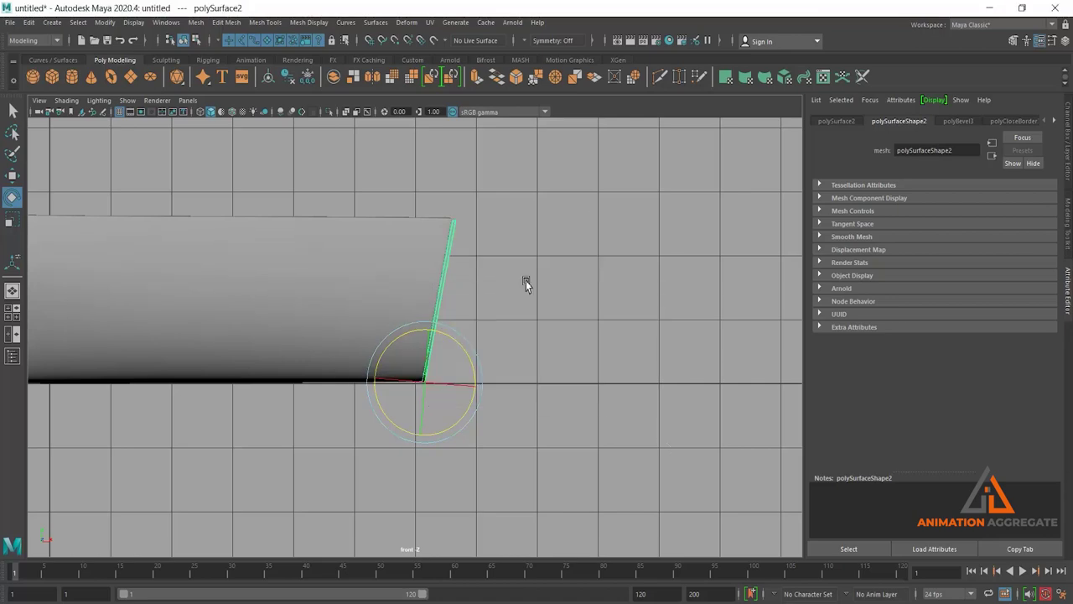
Step: Check the slanted plate in perspective, refine its tilt slightly, then deselect it
key(space)
key(space)
mouse_move(599, 294)
alt+mouse_down()
mouse_move(539, 302)
mouse_move(566, 294)
mouse_move(528, 343)
mouse_move(551, 338)
mouse_move(541, 340)
alt+mouse_up()
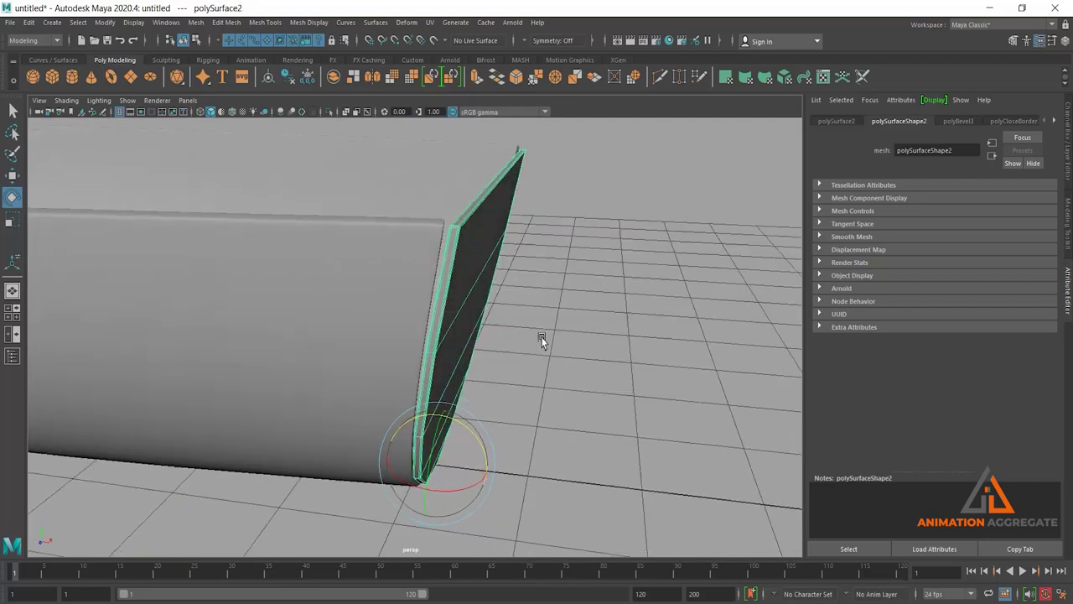
drag(471, 435, 472, 435)
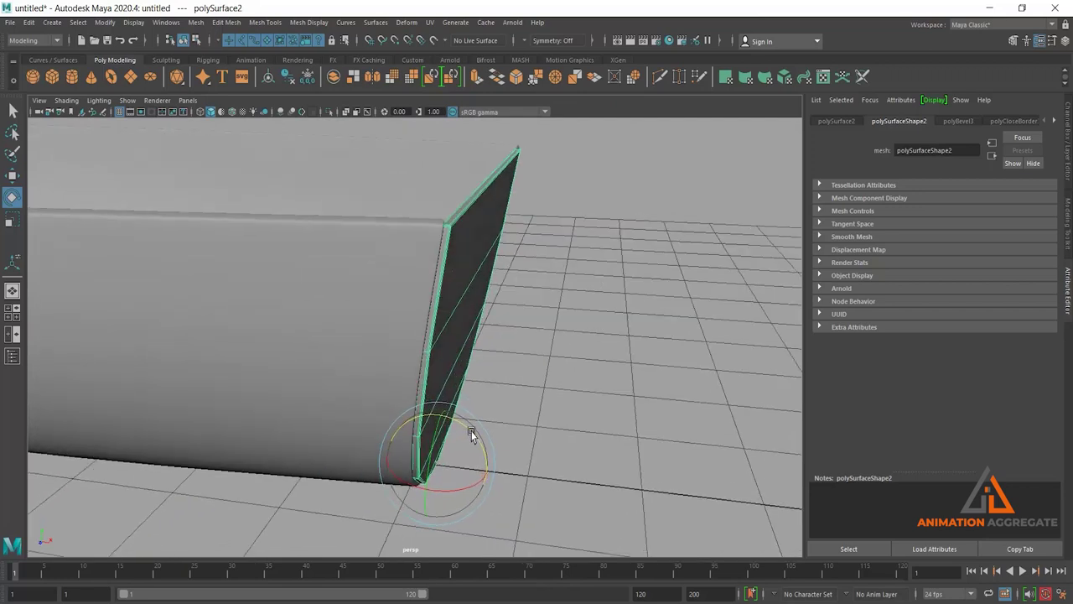
alt+drag(491, 221, 508, 235)
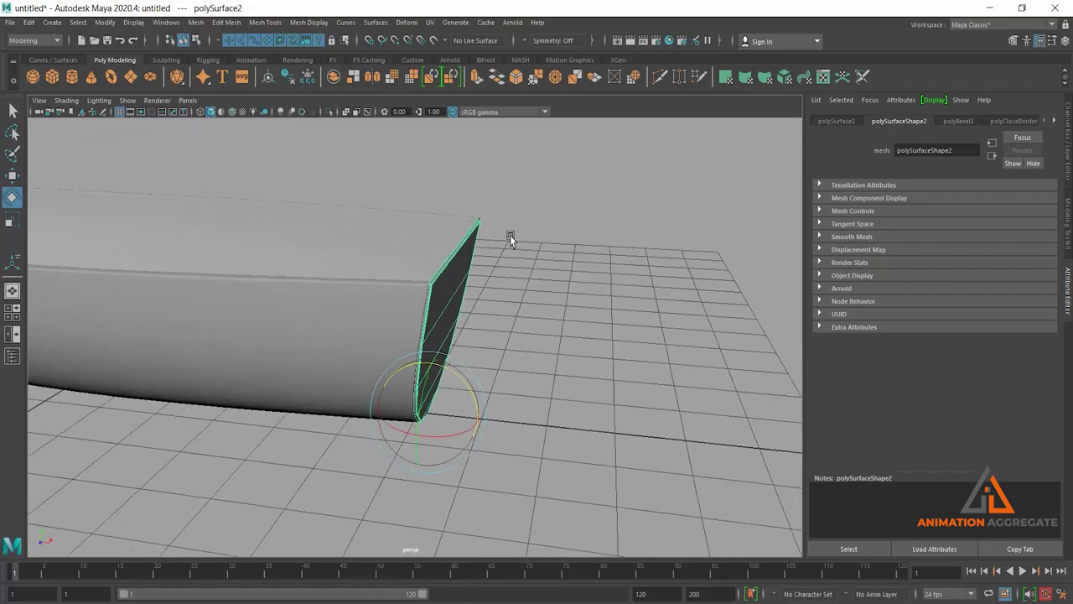
click(540, 314)
mouse_move(540, 315)
alt+mouse_down()
mouse_move(338, 321)
mouse_move(282, 287)
mouse_move(327, 237)
mouse_move(364, 243)
mouse_move(400, 218)
alt+mouse_up()
alt+drag(314, 197, 381, 245)
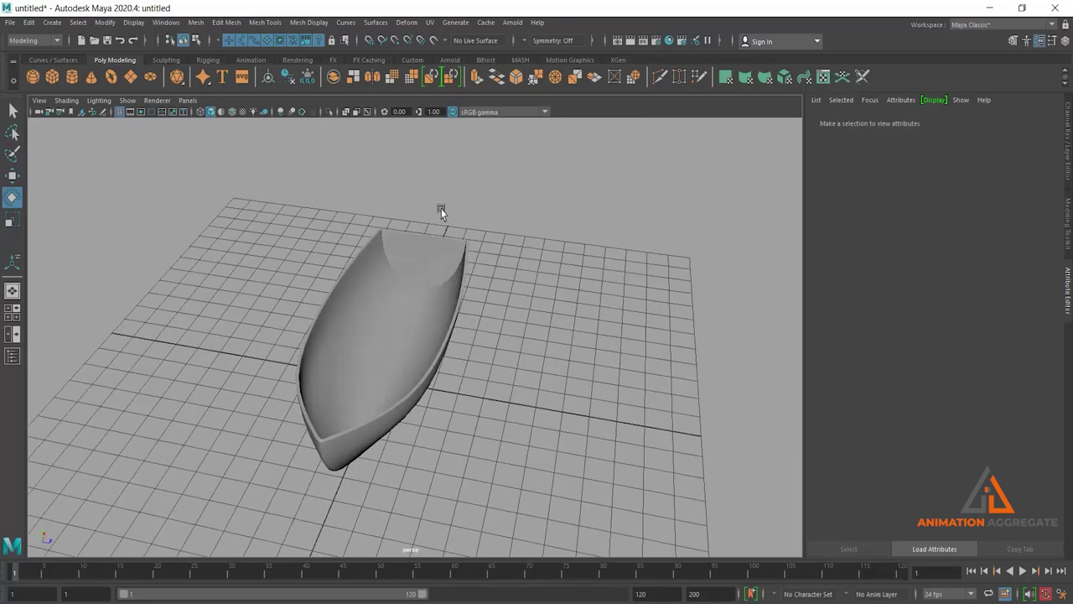
mouse_move(433, 273)
alt+mouse_down()
mouse_move(439, 339)
mouse_move(240, 300)
alt+mouse_up()
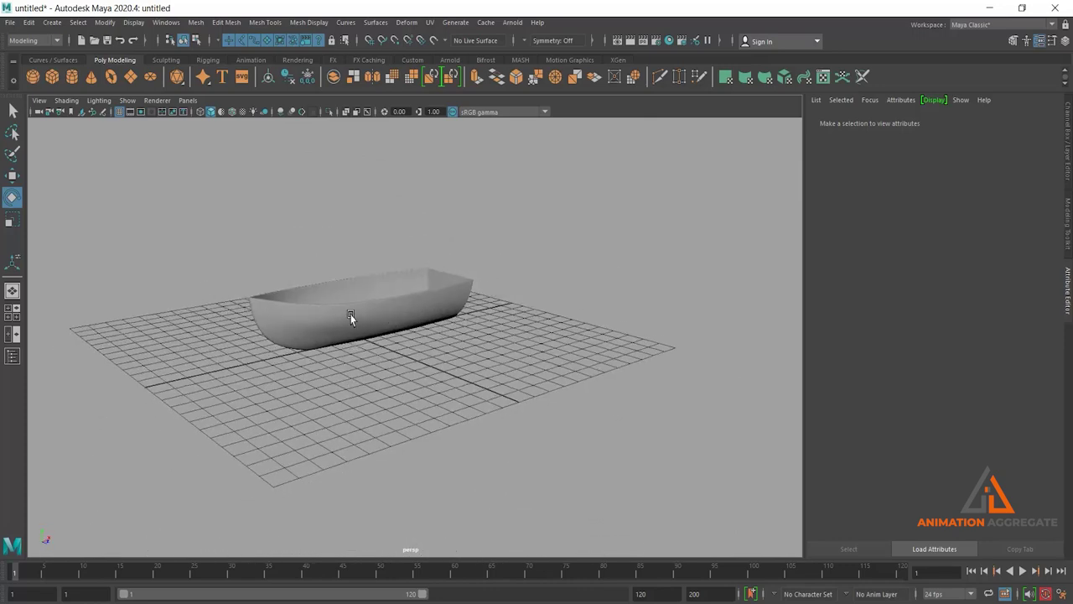
alt+drag(418, 374, 359, 310)
drag(302, 240, 551, 383)
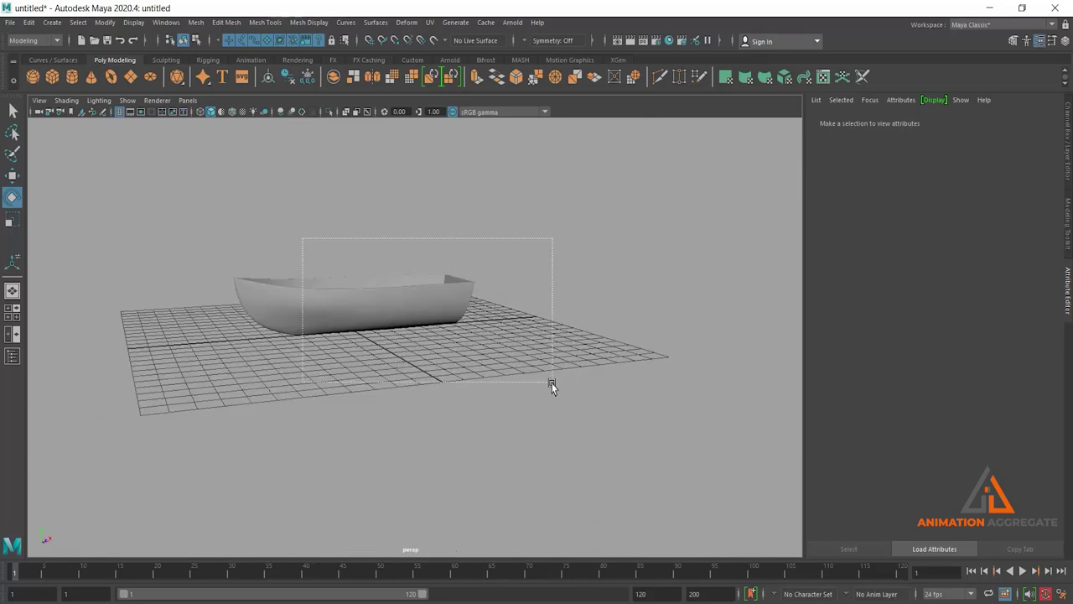
key(f)
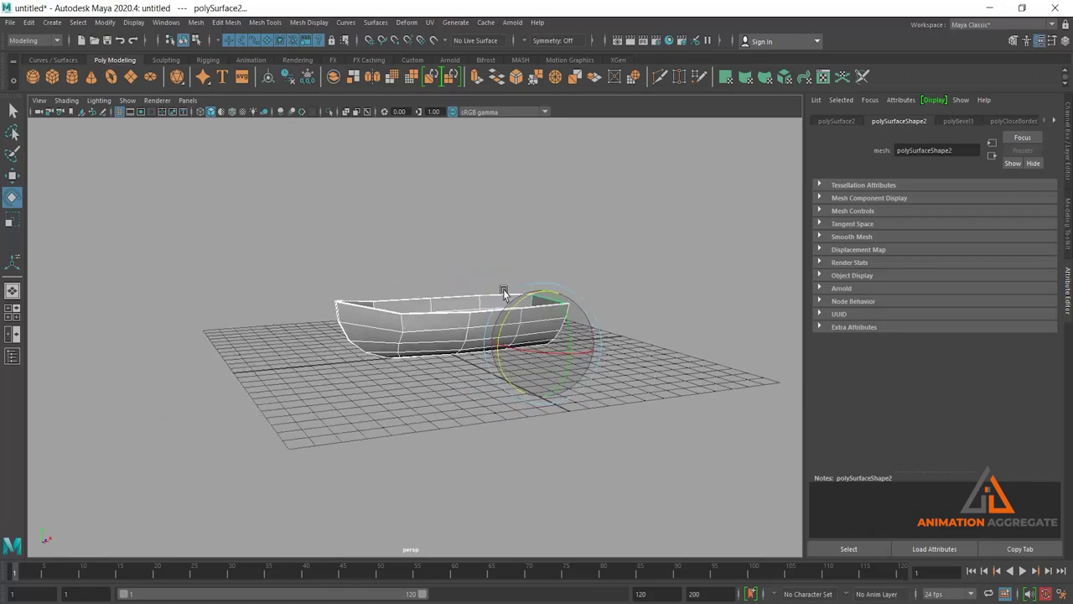
alt+right_drag(375, 285, 371, 343)
mouse_move(669, 356)
alt+mouse_down()
mouse_move(554, 458)
mouse_move(548, 420)
mouse_move(398, 339)
alt+mouse_up()
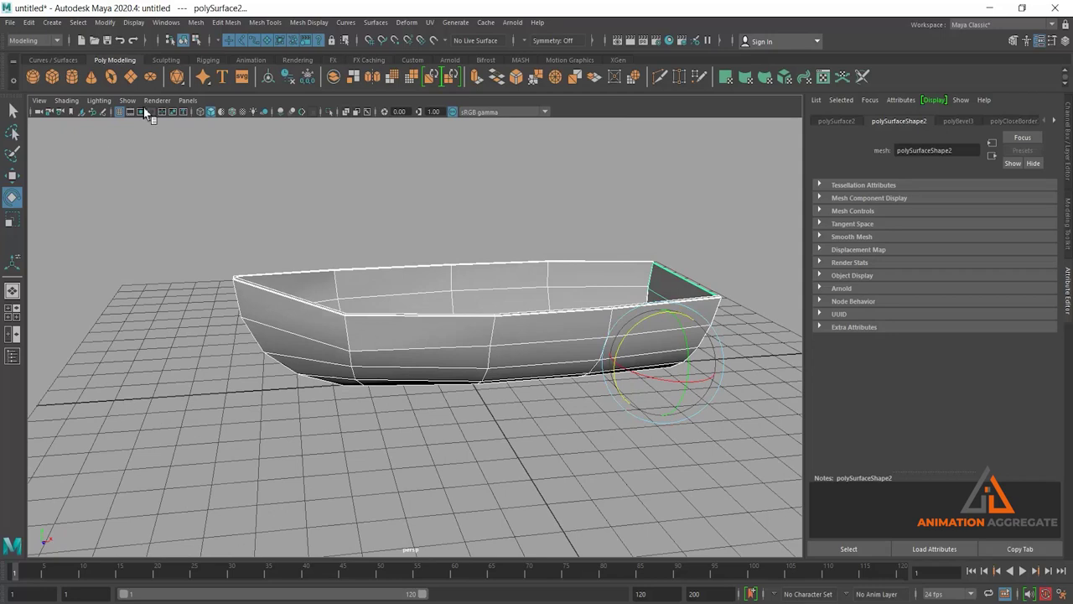
Step: Select the pCube1 box and scale it down
click(537, 364)
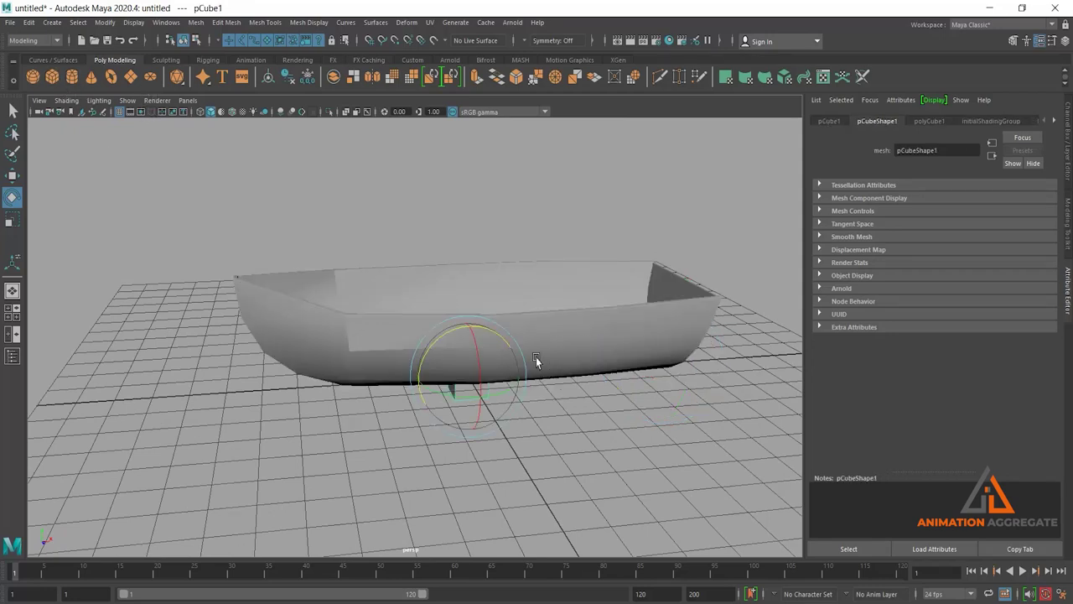
alt+drag(537, 364, 527, 355)
key(r)
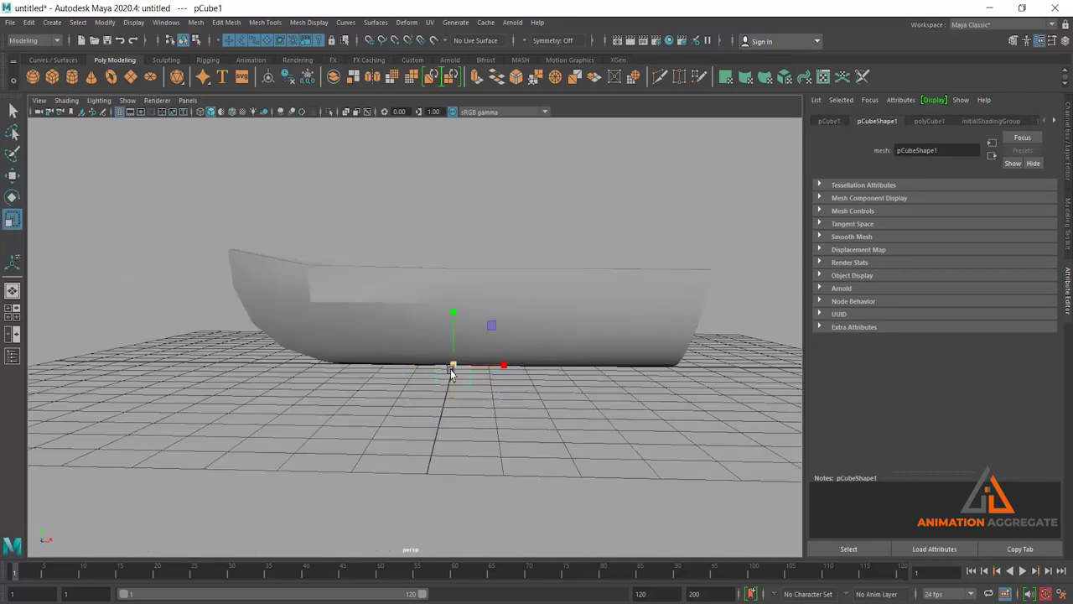
drag(451, 373, 435, 382)
Step: In the maximized front view, move the box below the hull and shrink it slightly
key(space)
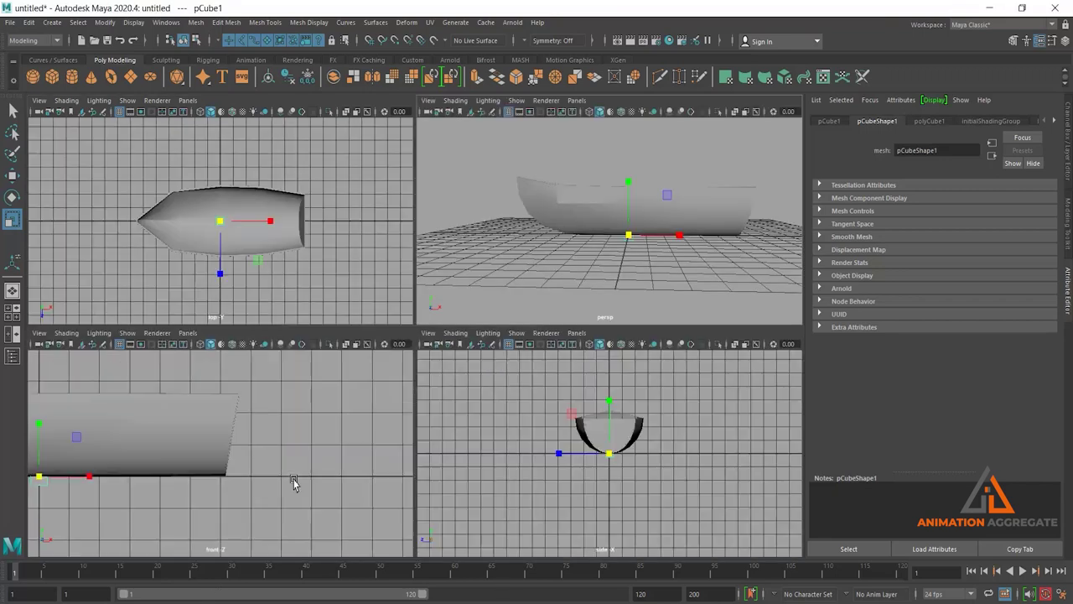
key(space)
scroll(446, 391, up, 1)
key(w)
alt+middle_drag(304, 337, 522, 299)
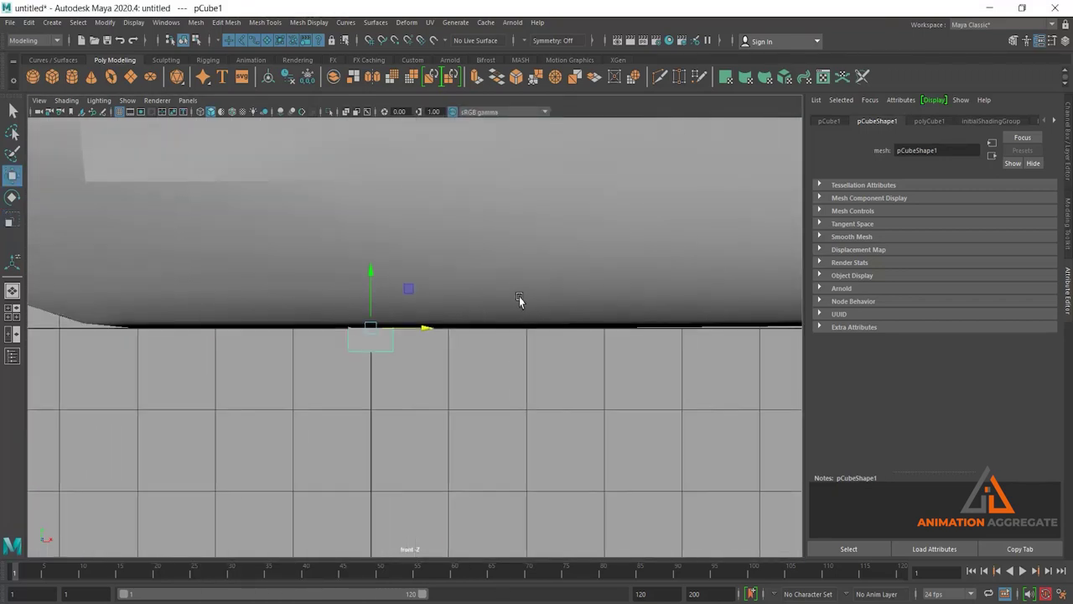
drag(372, 298, 371, 318)
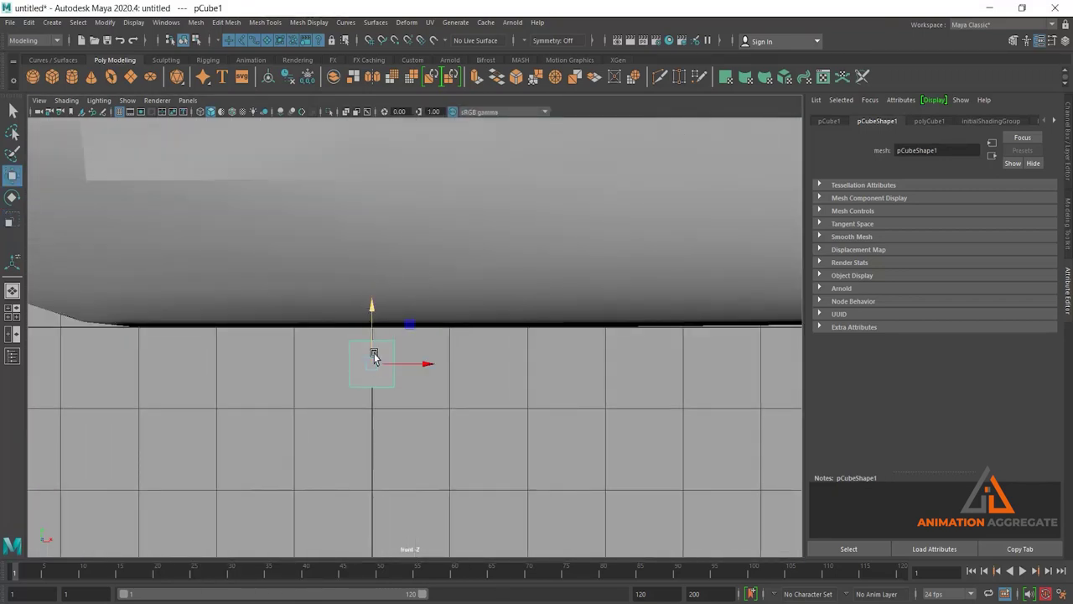
key(r)
drag(371, 370, 363, 377)
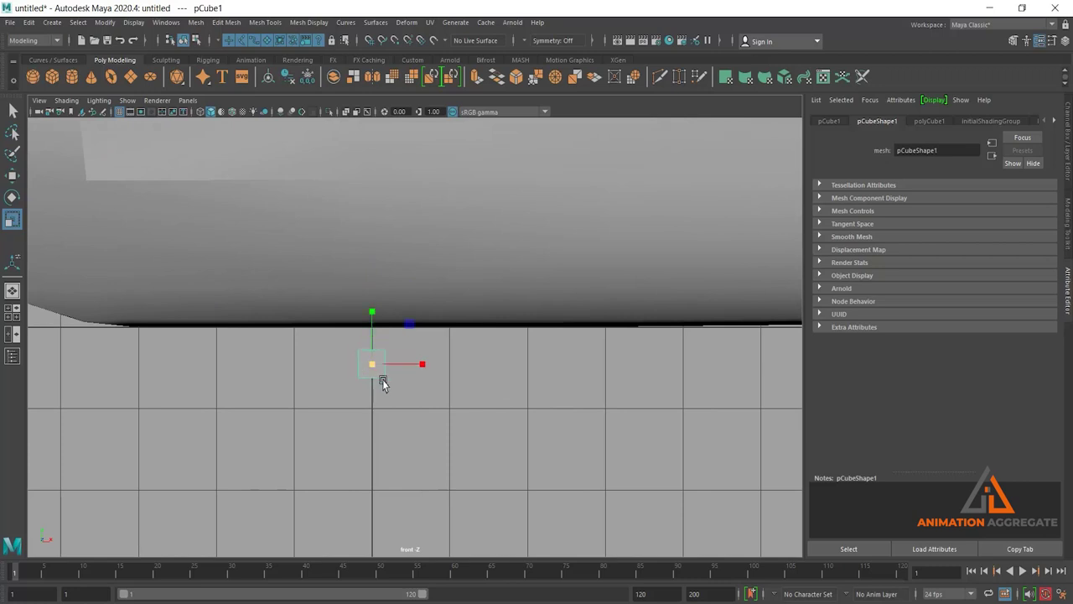
Step: Raise the box to the hull's bottom and stretch it wider along X
key(w)
drag(371, 307, 371, 286)
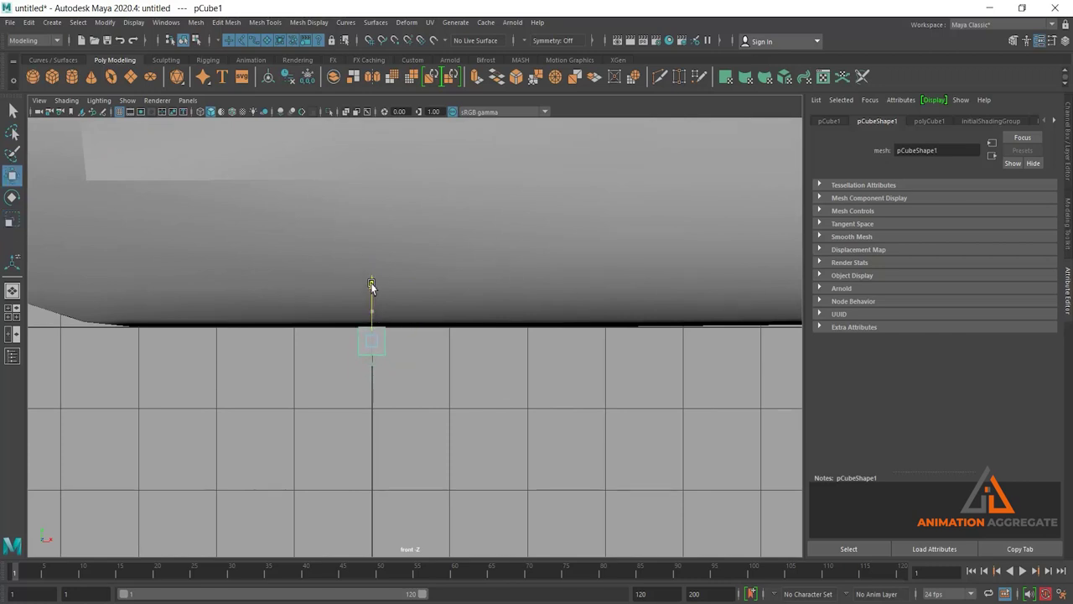
key(r)
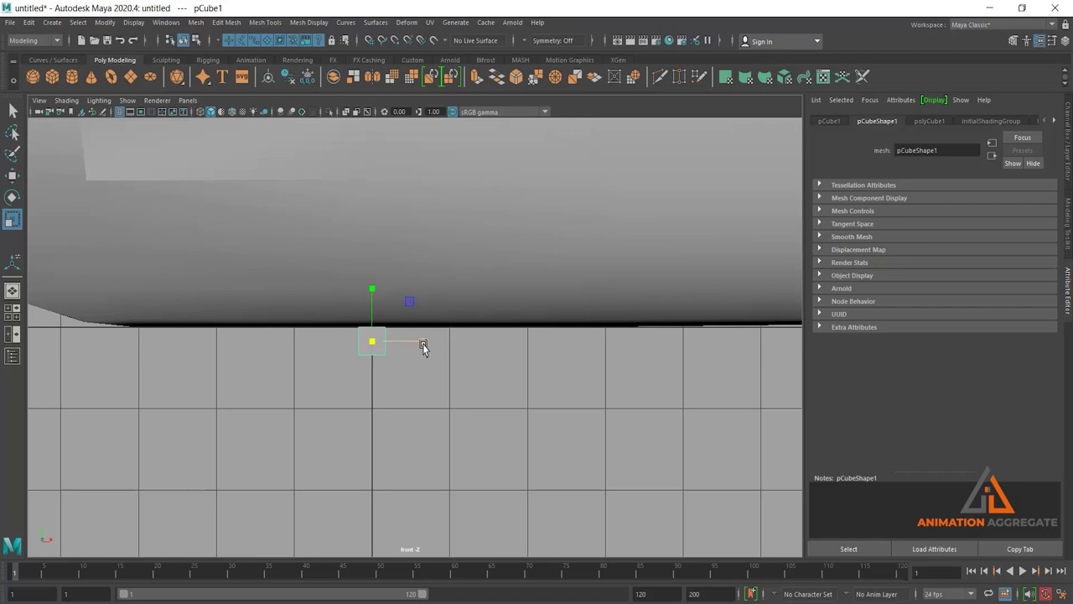
drag(422, 348, 690, 366)
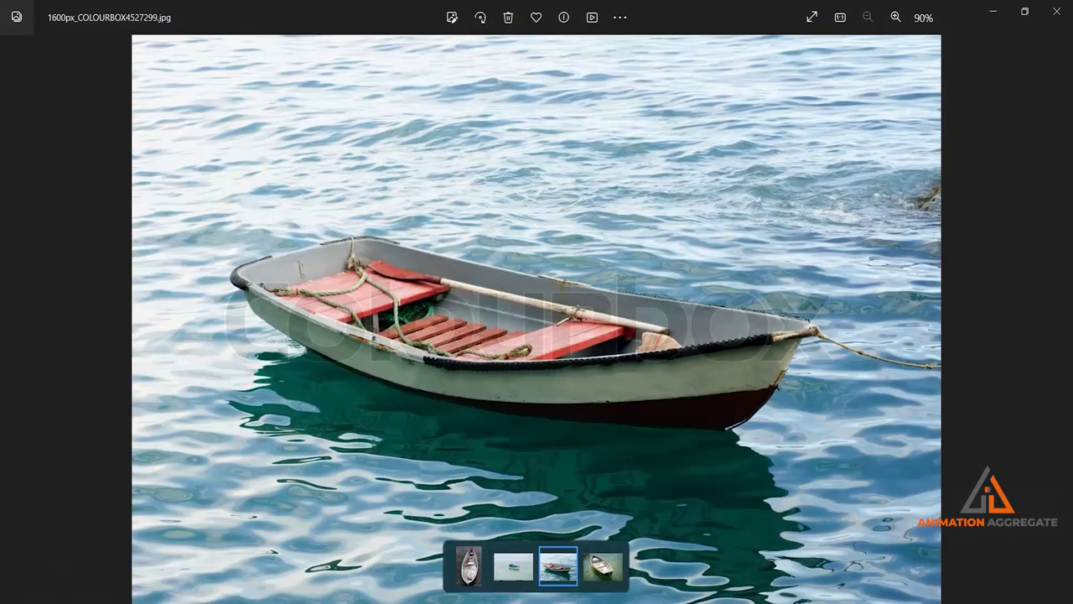
Step: Step back through the reference images to the top-down 800px_COLOURBOX4223914.jpg
key(Left)
key(Left)
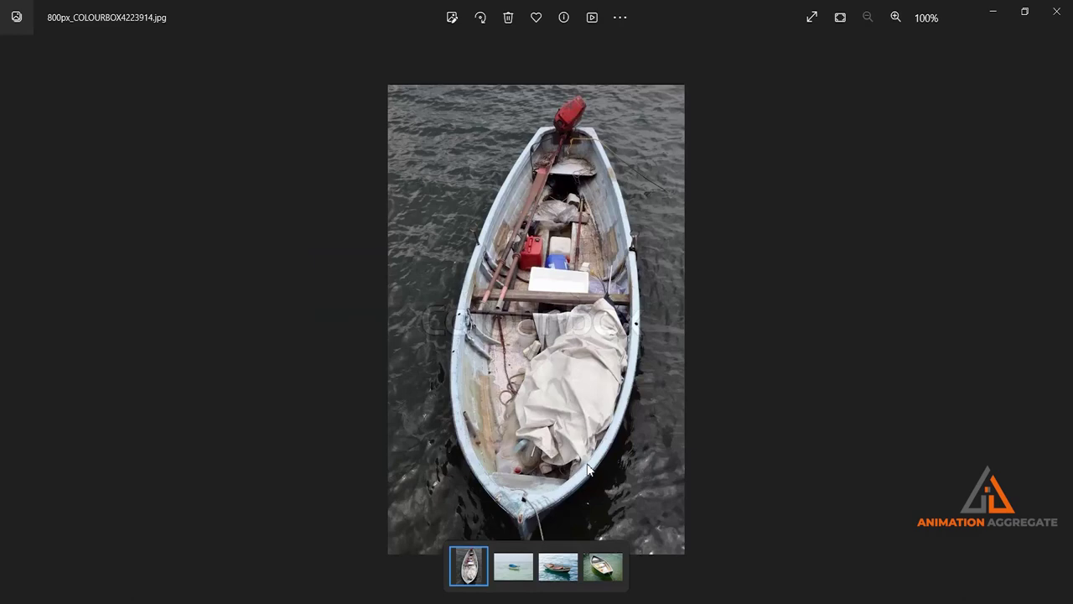
key(Left)
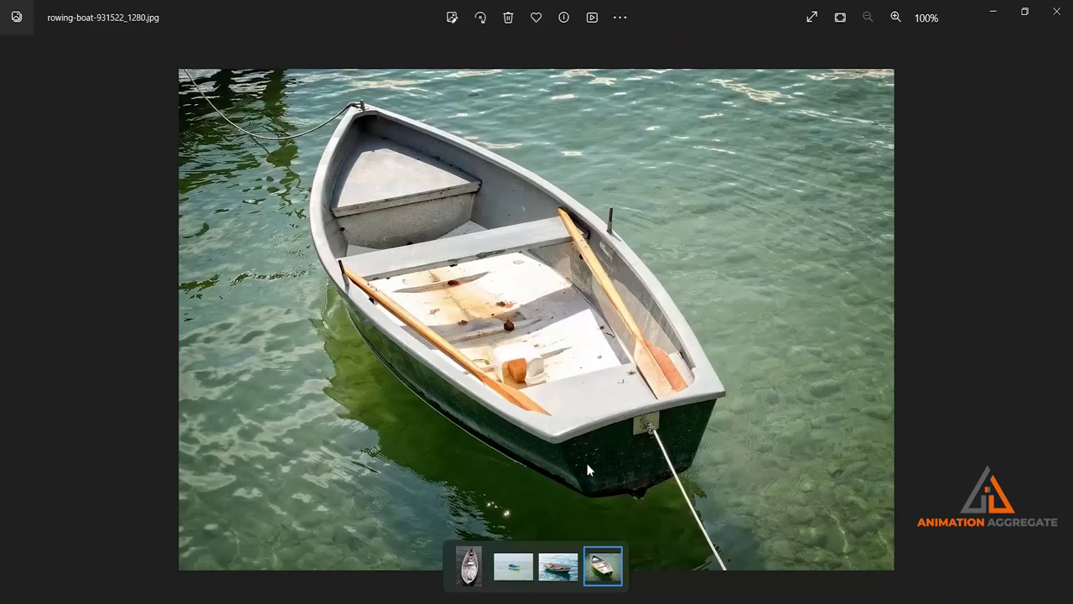
key(Left)
key(Left)
key(Left)
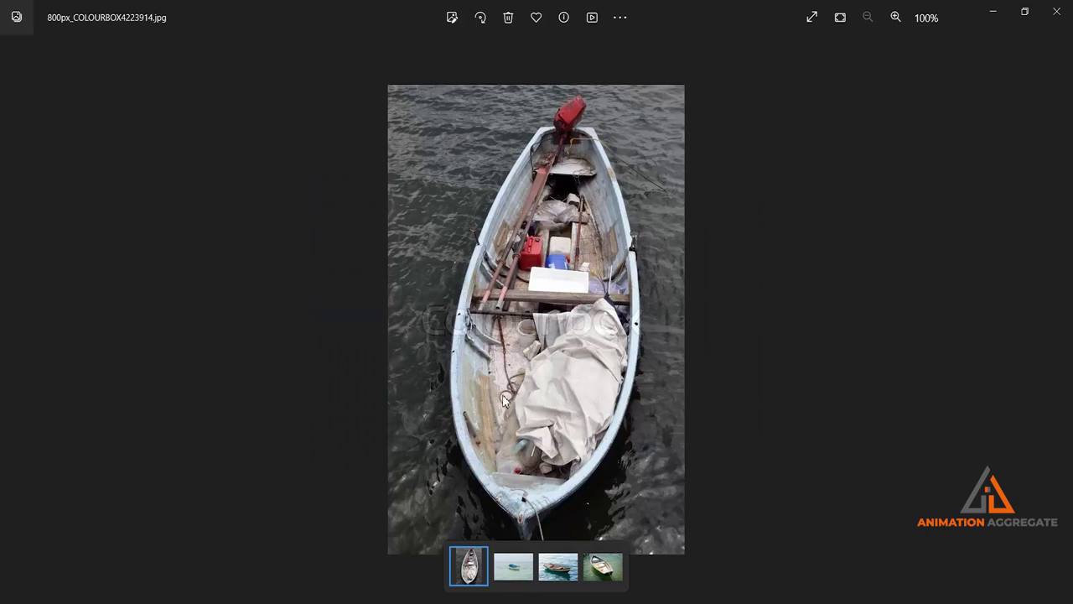
Step: Minimize the Windows Photos rowboat reference so the Maya boat scene shows again
click(995, 12)
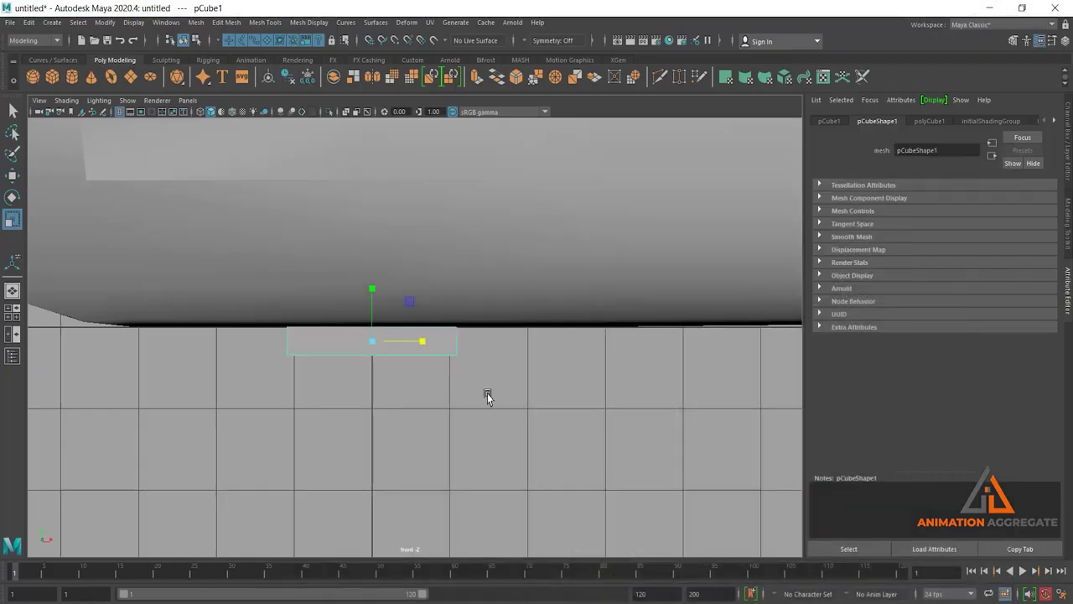
Step: Stretch the flat plane along its length and frame the hull bottom in the front view
drag(421, 341, 479, 347)
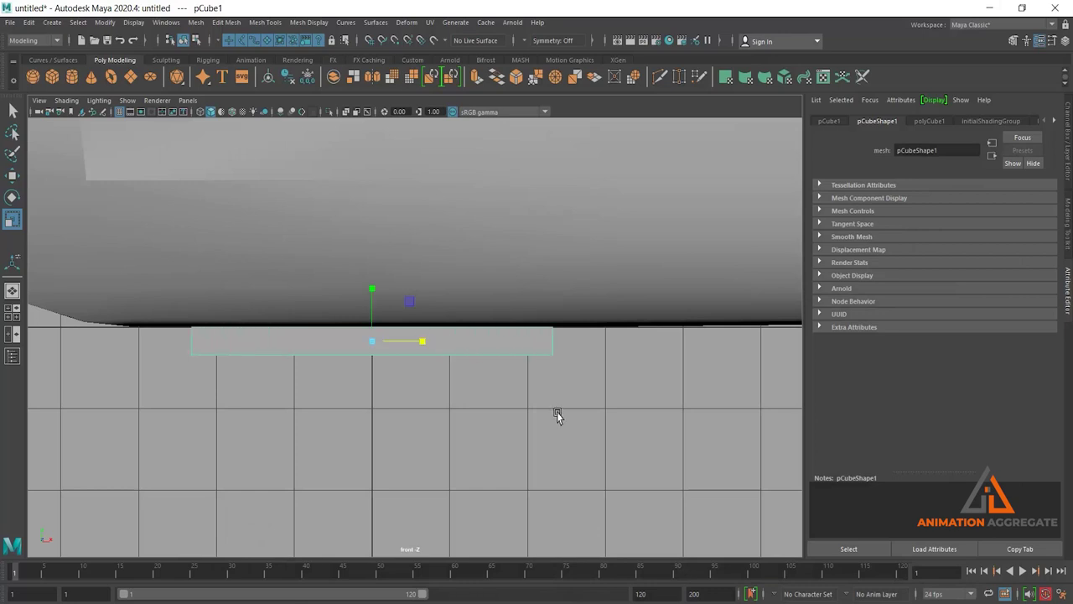
scroll(481, 342, down, 3)
click(485, 317)
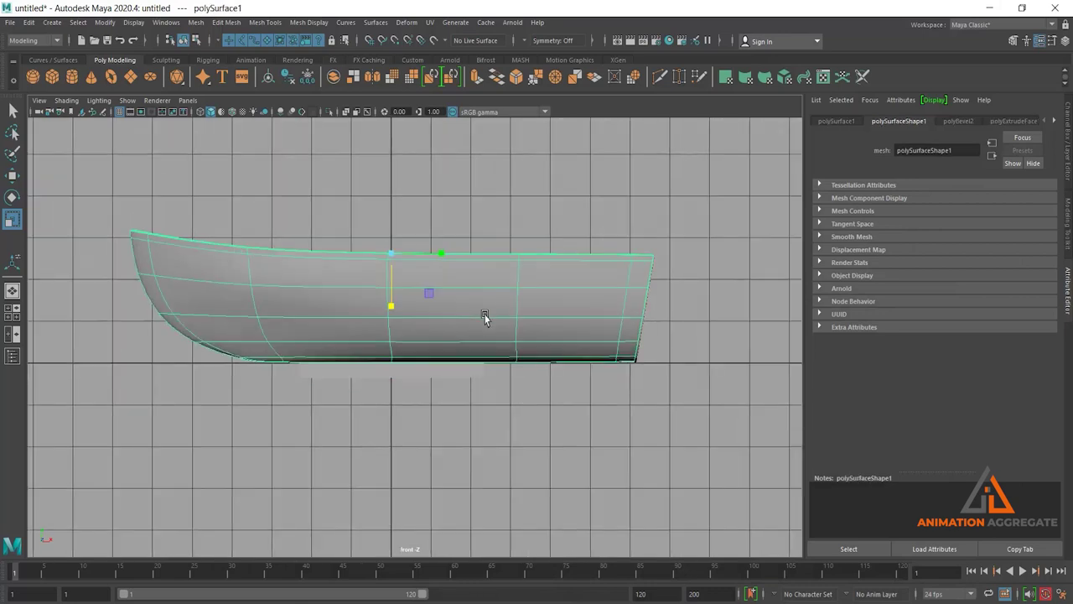
alt+right_drag(387, 287, 641, 403)
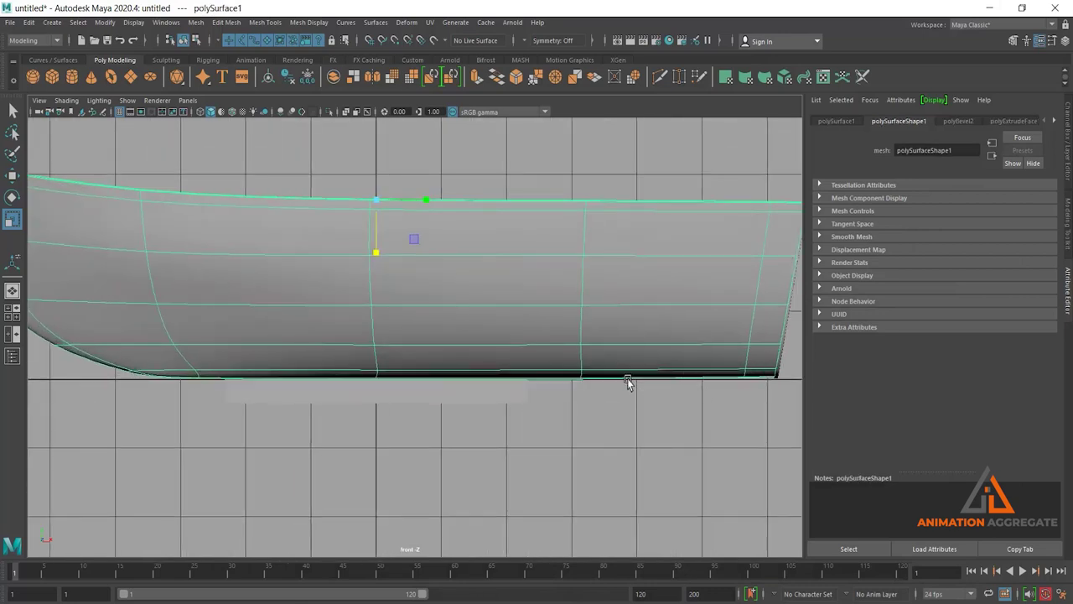
alt+middle_drag(628, 380, 645, 348)
Step: Slide the flat plane along X to sit beneath the hull, with wireframe shown
click(515, 369)
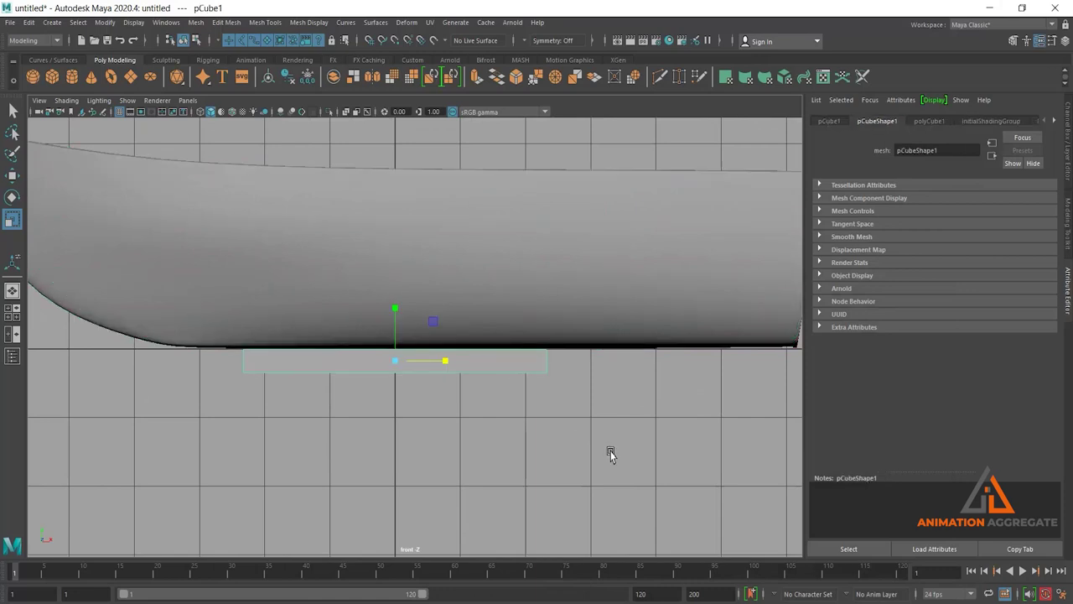
key(5)
alt+middle_drag(516, 421, 503, 389)
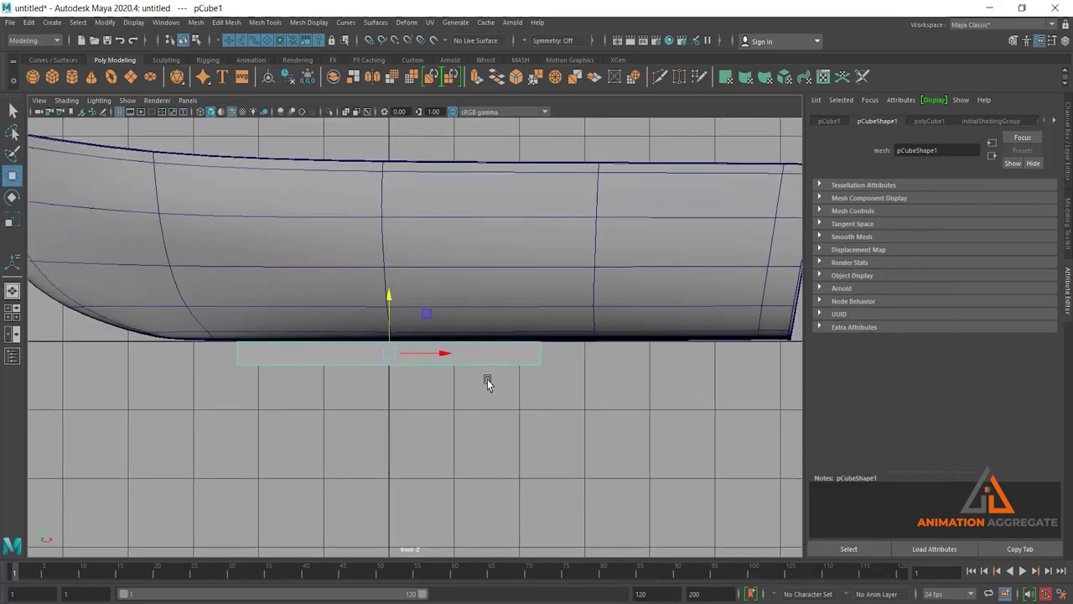
key(w)
drag(444, 354, 502, 358)
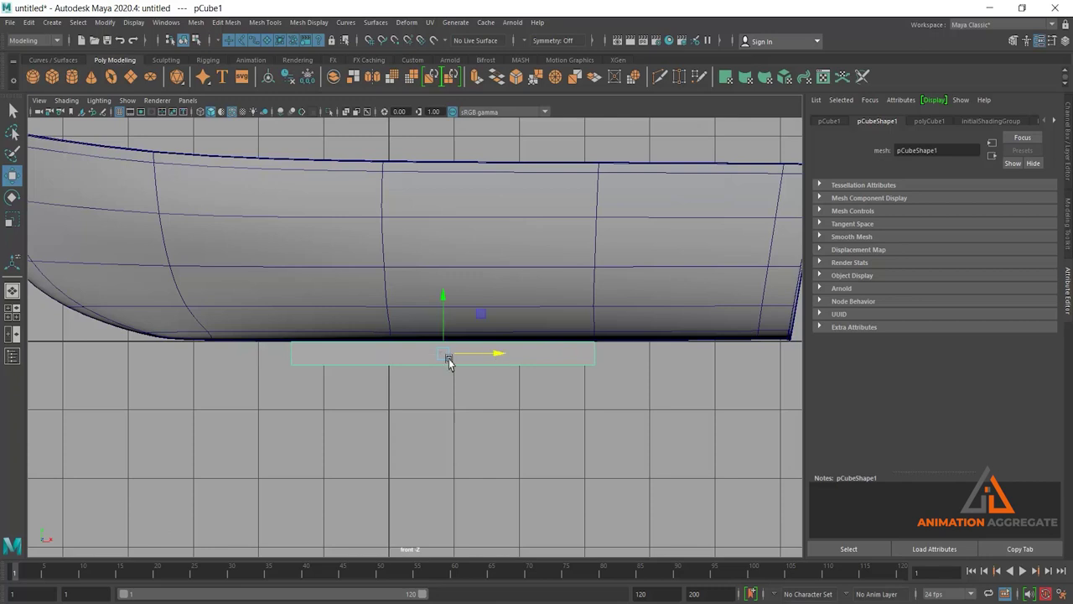
Step: Switch the plane to face mode and select its face
right_click(423, 358)
click(426, 331)
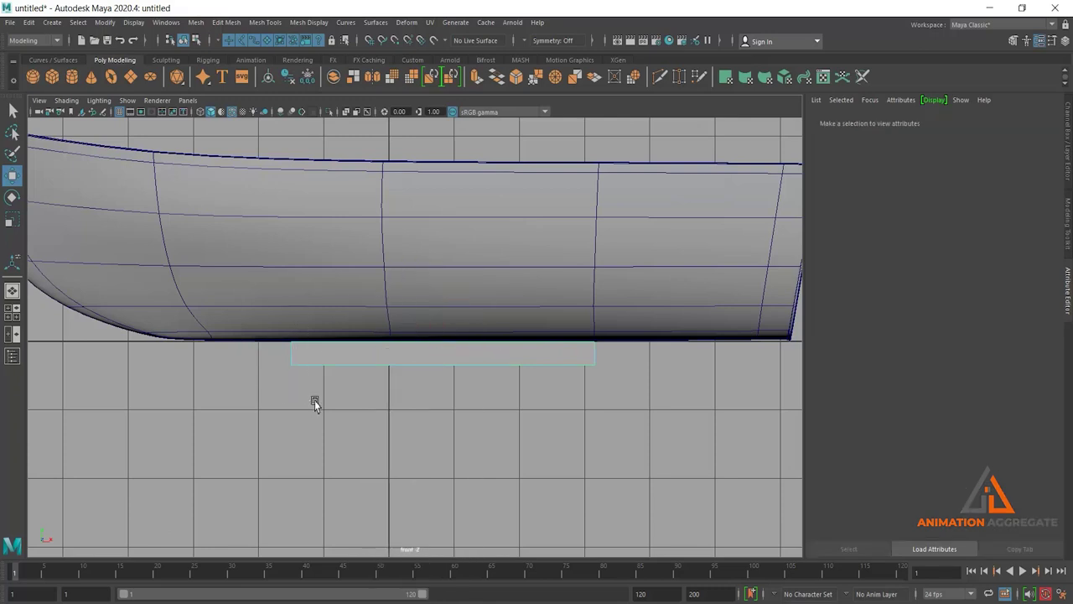
drag(413, 274, 385, 382)
alt+middle_drag(385, 384, 313, 393)
Step: Extrude the plane's face and pull the new segment left along X
shift+right_drag(312, 344, 312, 382)
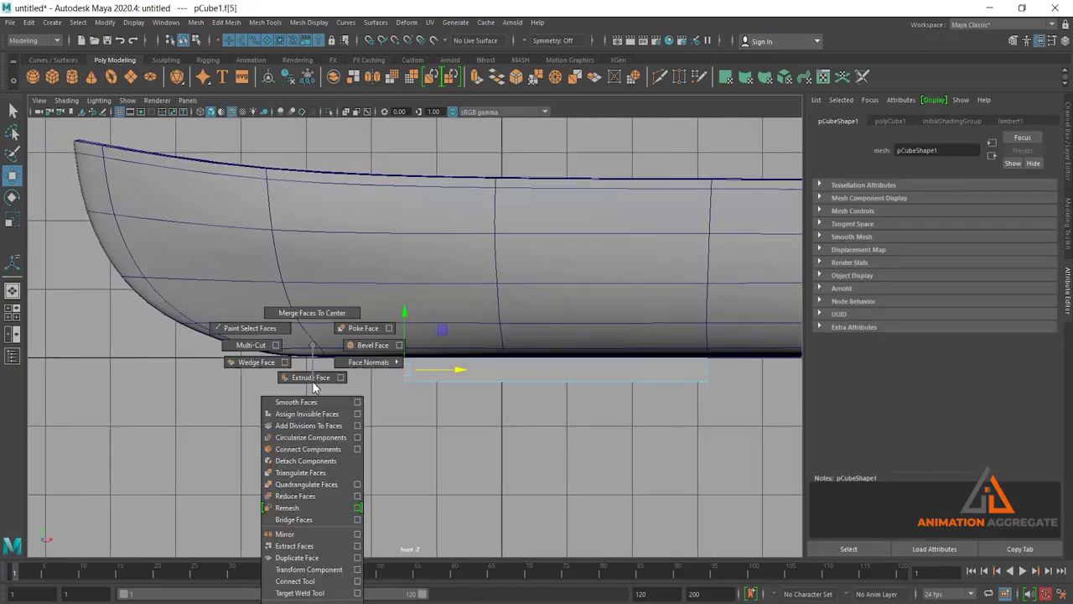
key(w)
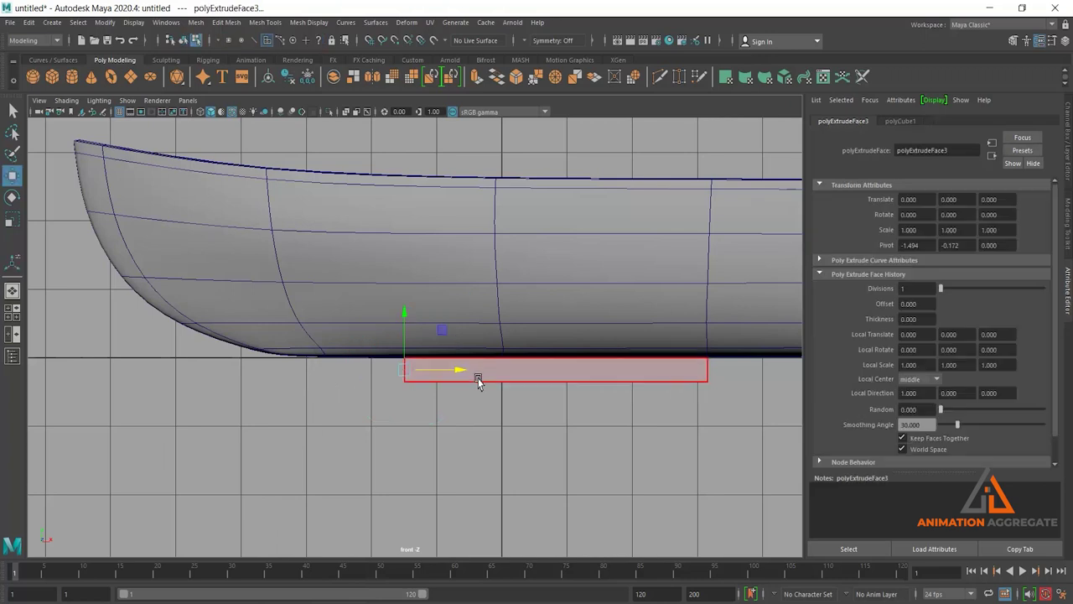
drag(451, 371, 373, 384)
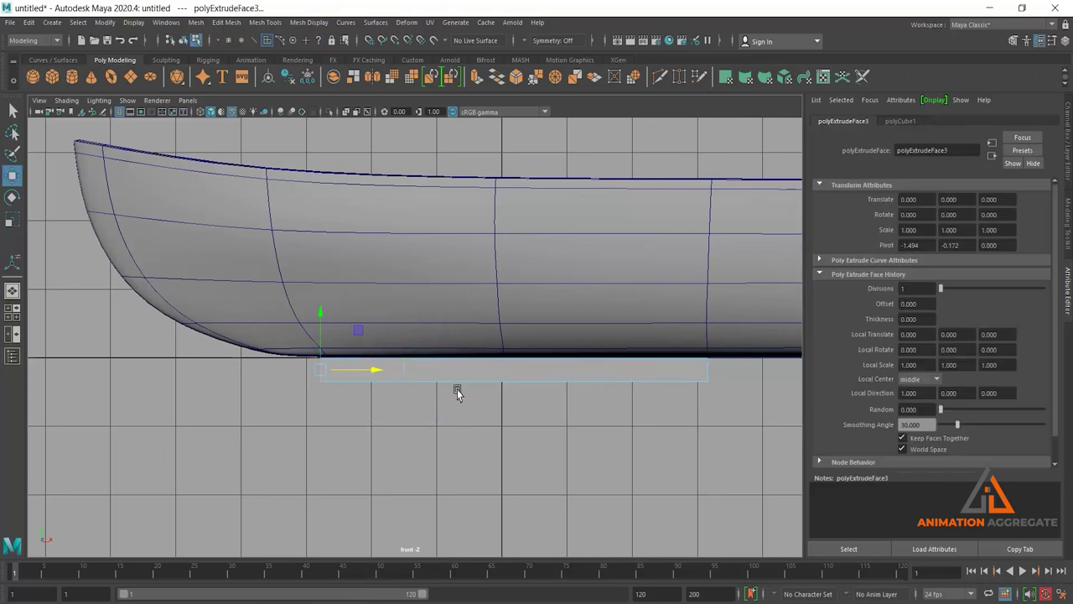
alt+middle_drag(455, 391, 574, 393)
Step: Extrude the end face again, sliding it toward the bow and tilting it up the curve
shift+right_drag(361, 345, 363, 389)
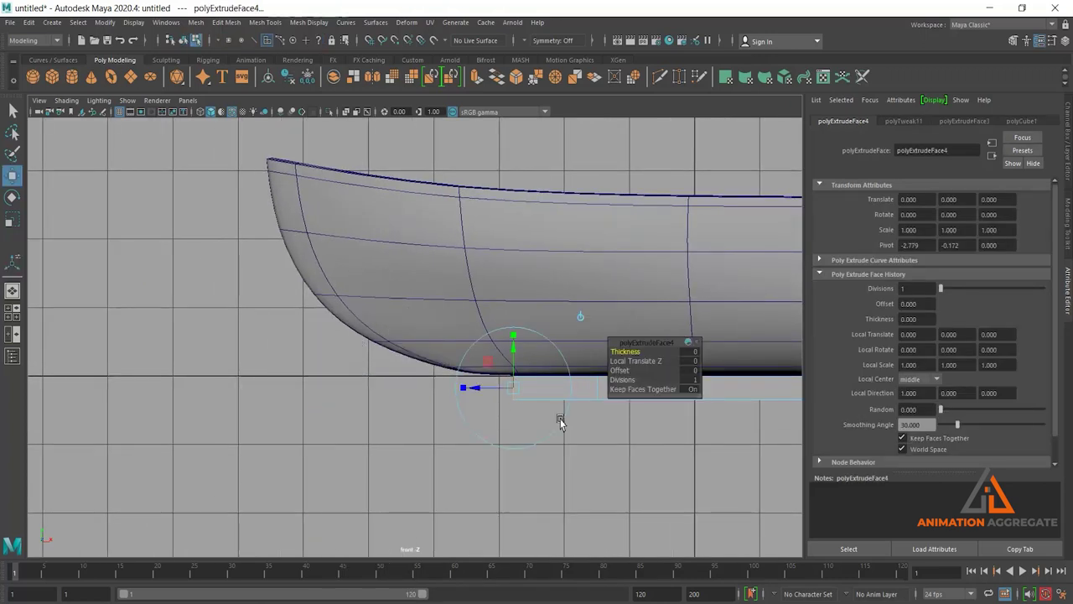
key(w)
drag(569, 393, 463, 392)
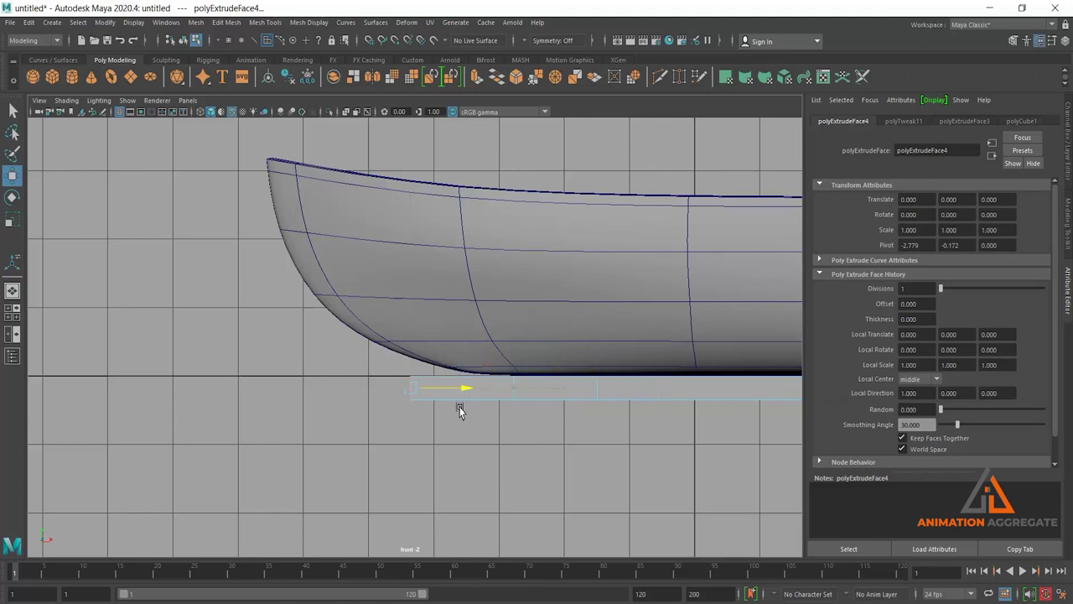
drag(403, 324, 405, 314)
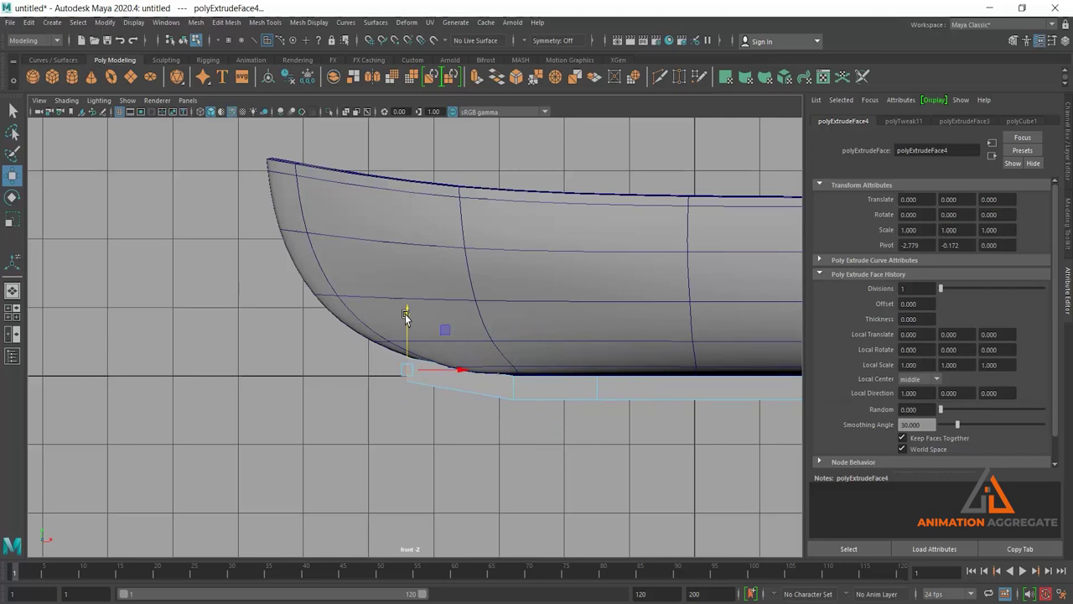
key(e)
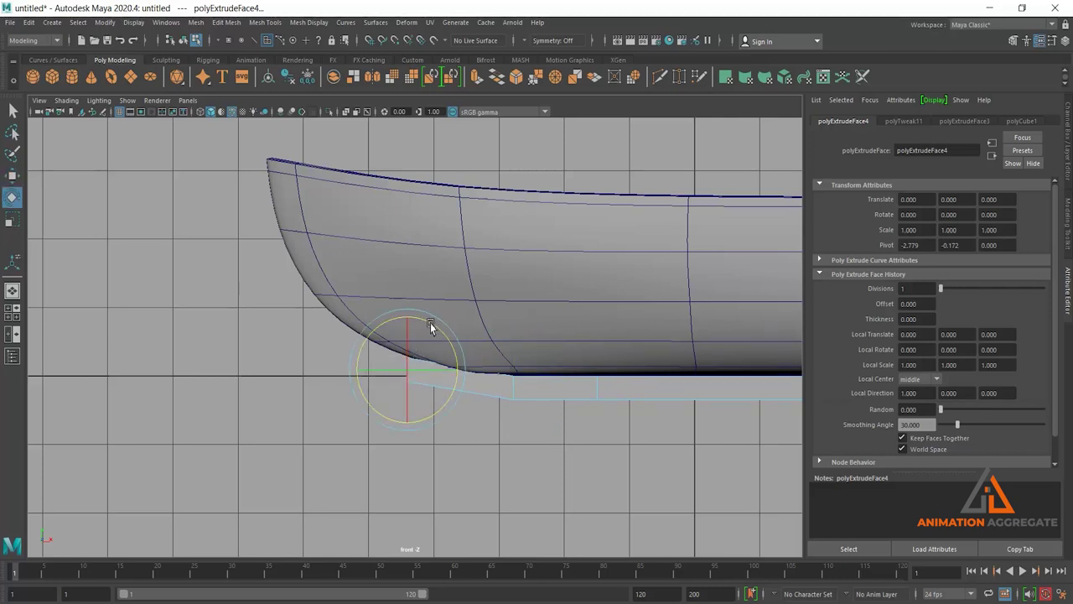
key(w)
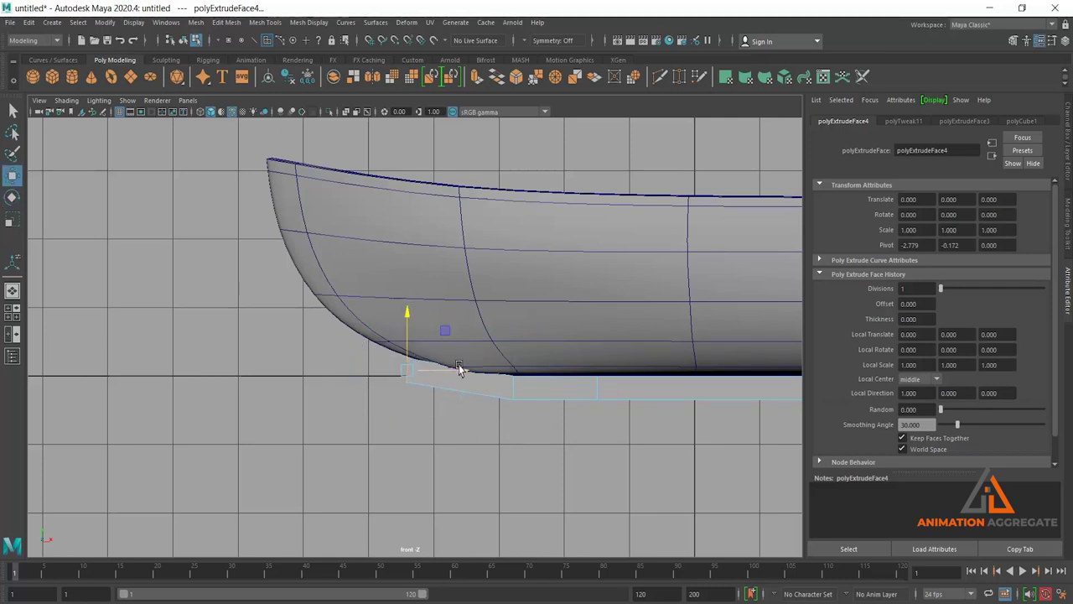
drag(461, 367, 485, 371)
Step: Add another extruded segment, slid left along the hull and rotated to follow it
shift+right_drag(292, 347, 280, 299)
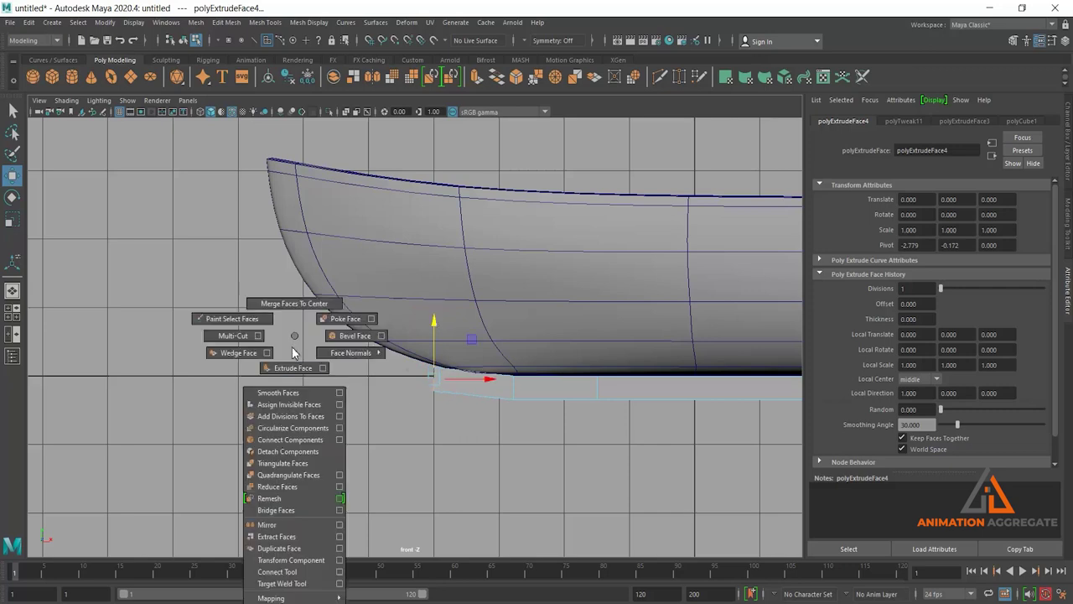
alt+middle_drag(482, 378, 564, 411)
drag(564, 411, 507, 413)
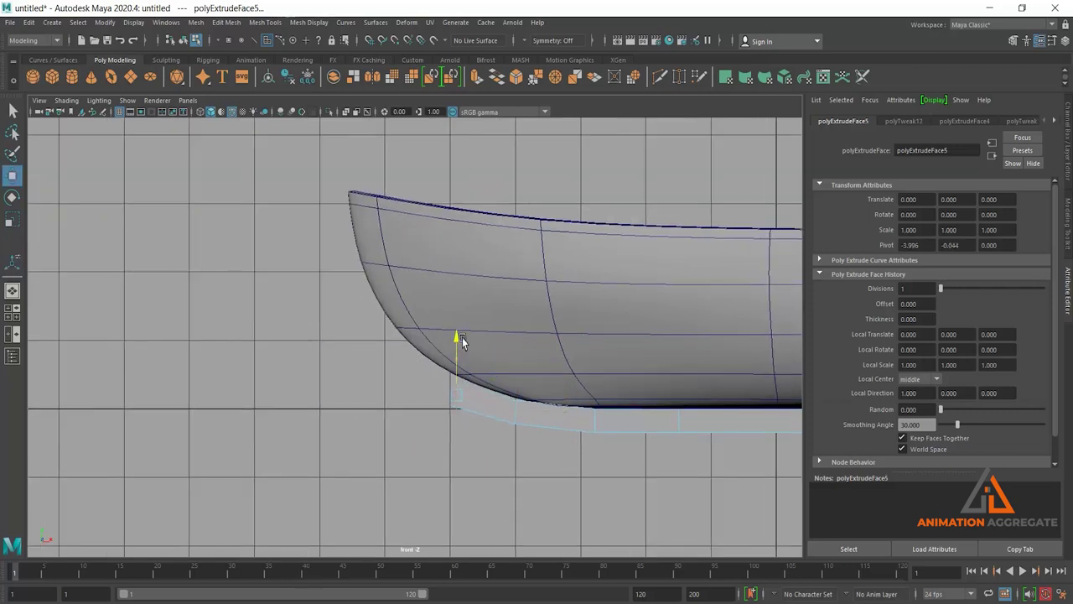
key(e)
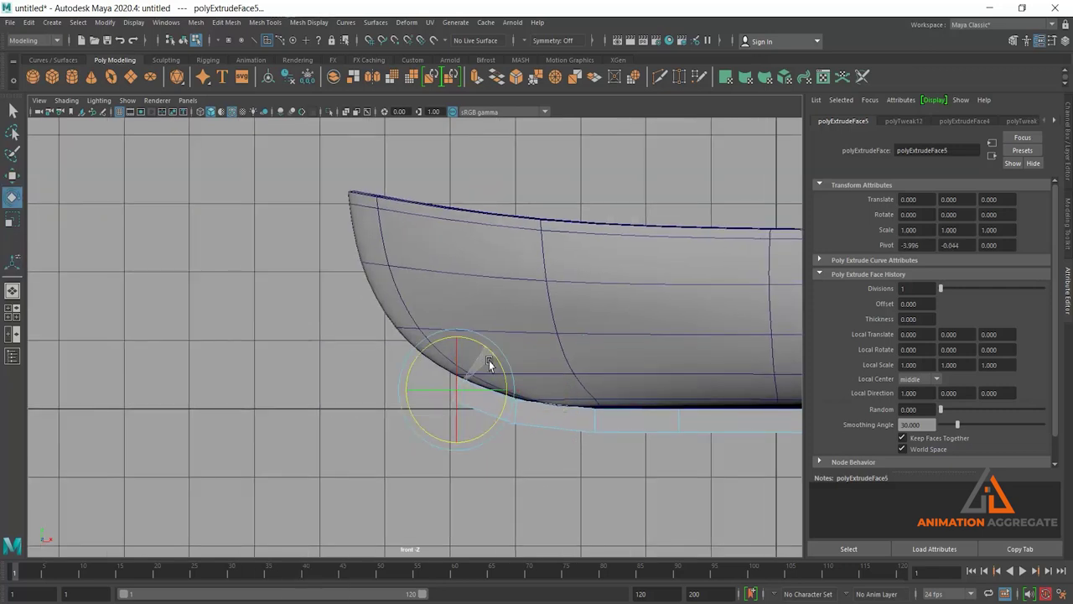
key(w)
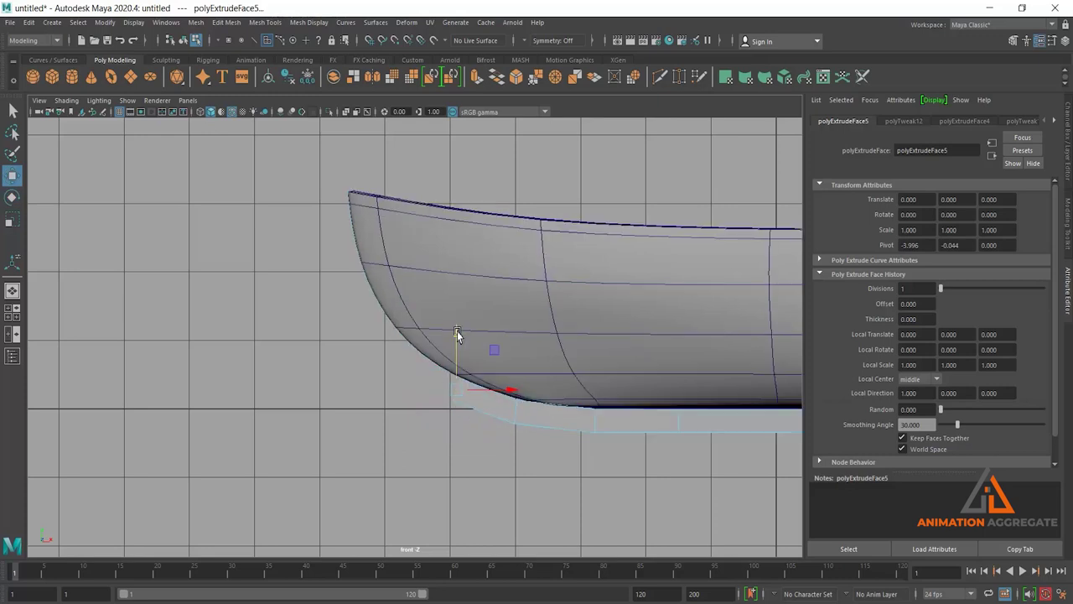
Step: Extrude a further segment and scale its end face to match the hull curve
shift+right_drag(290, 307, 290, 339)
mouse_move(410, 342)
mouse_down()
mouse_move(315, 304)
mouse_move(384, 288)
mouse_up()
key(e)
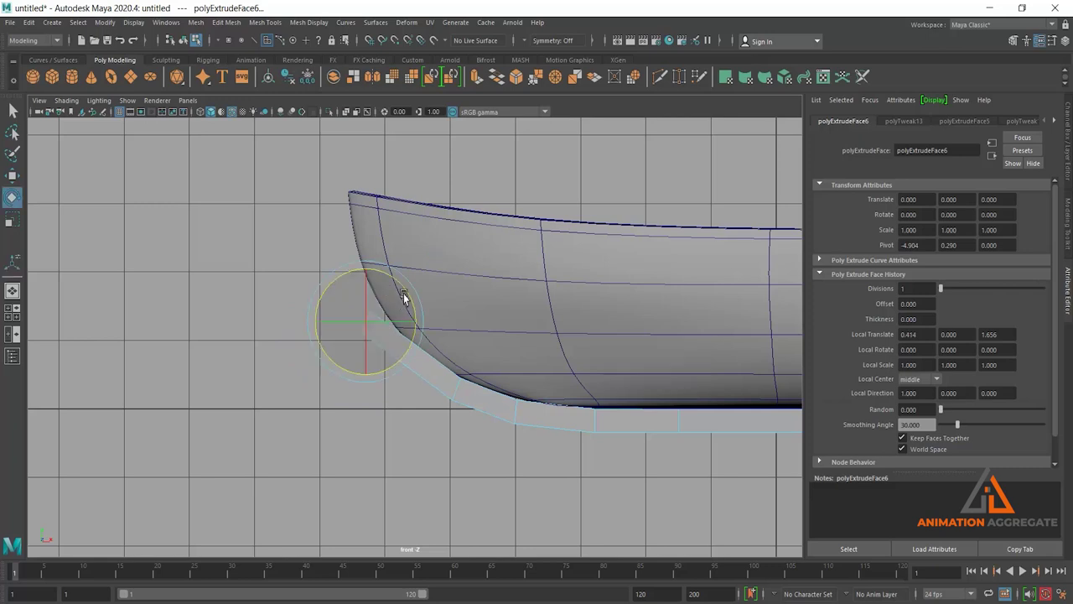
key(r)
drag(372, 330, 405, 349)
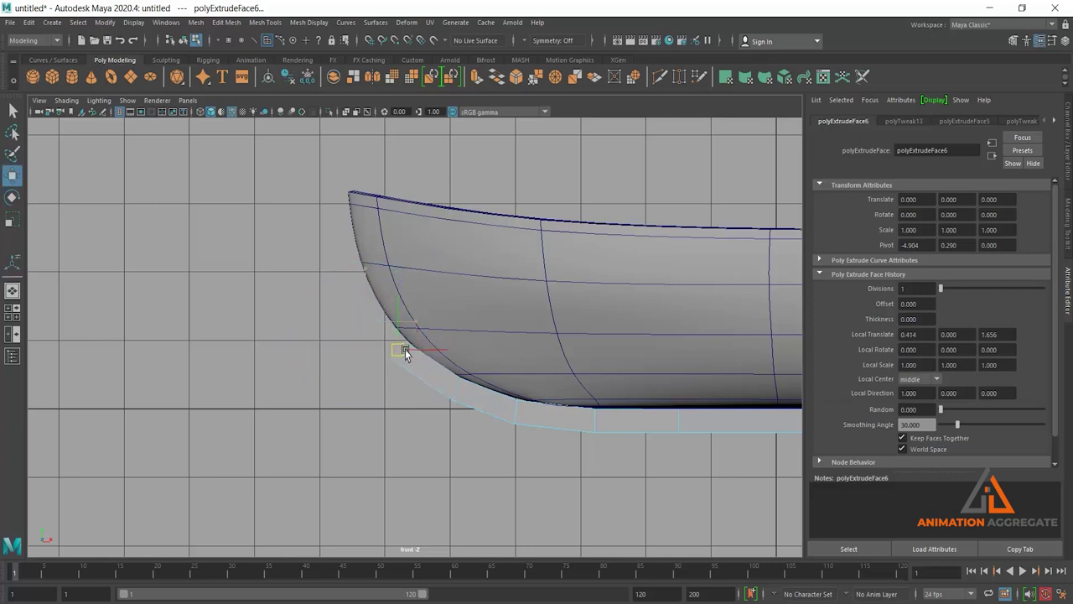
scroll(503, 426, up, 3)
Step: Extrude two more segments up the bow, moving and rotating each along the hull
shift+right_drag(347, 283, 347, 302)
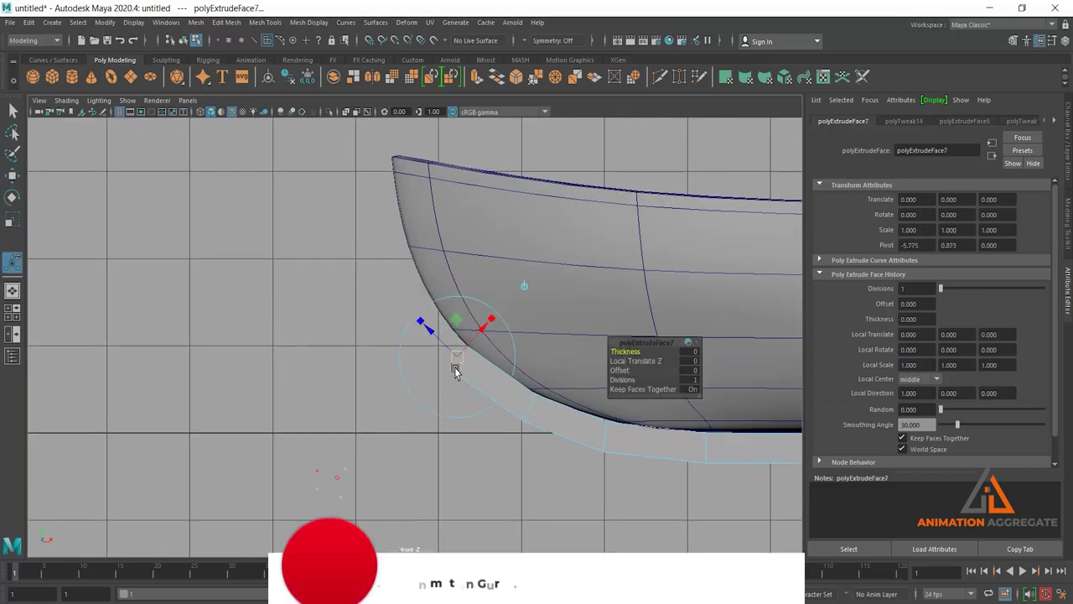
drag(454, 371, 391, 293)
key(e)
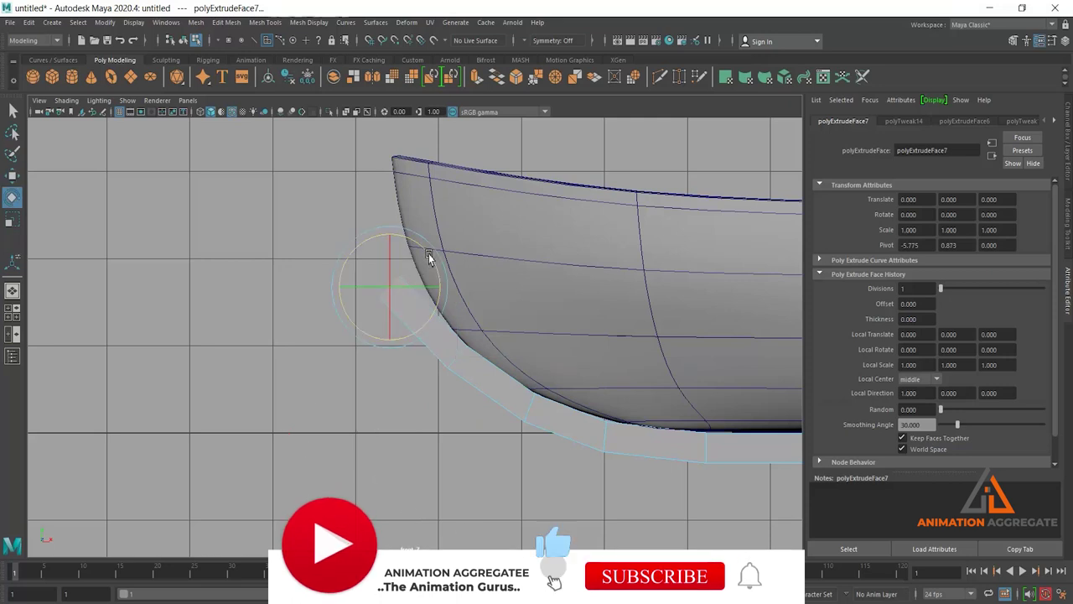
key(w)
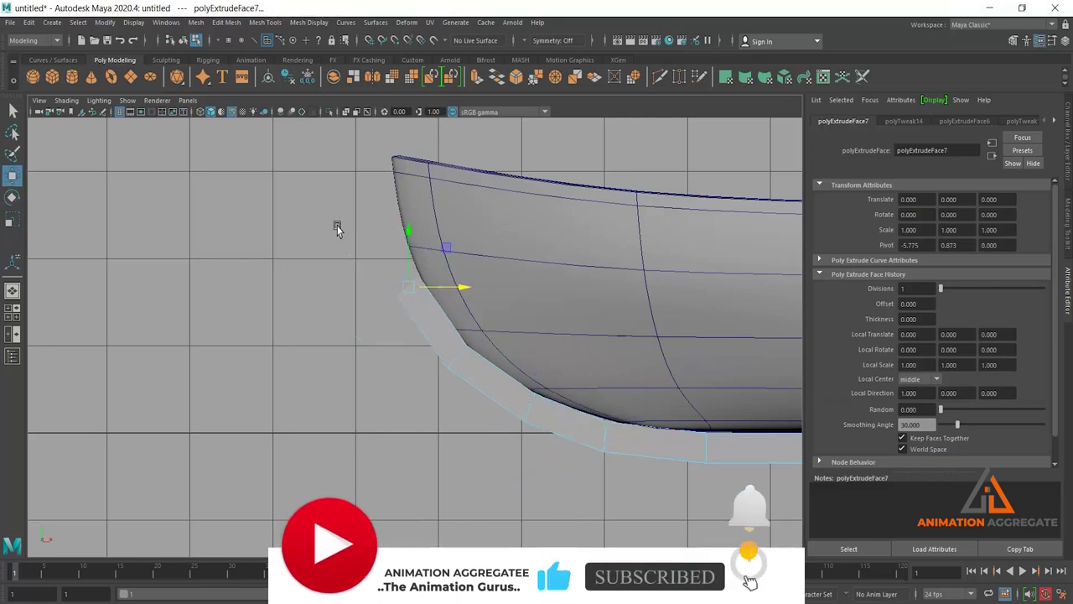
shift+right_drag(337, 229, 338, 250)
drag(391, 349, 460, 314)
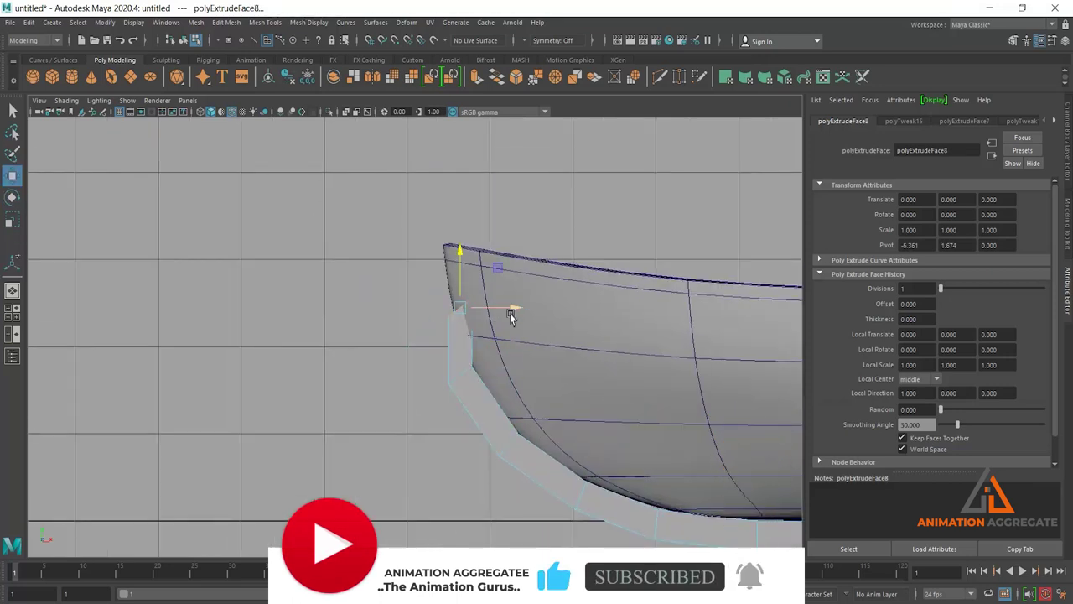
key(e)
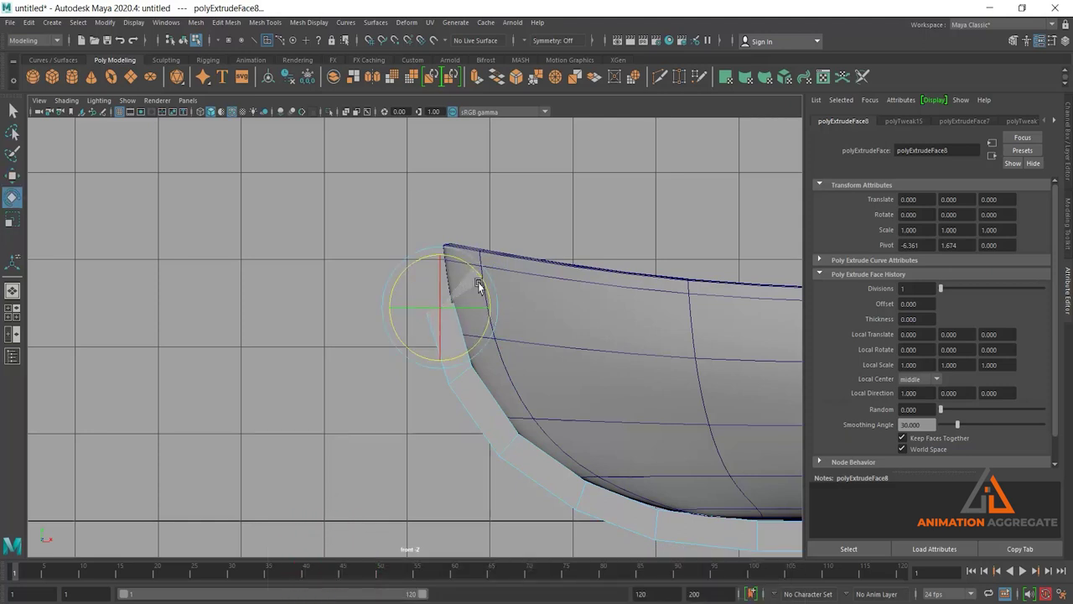
Step: Extrude a final segment at the bow tip and settle it at the hull rim
shift+right_drag(361, 187, 363, 219)
drag(445, 216, 446, 182)
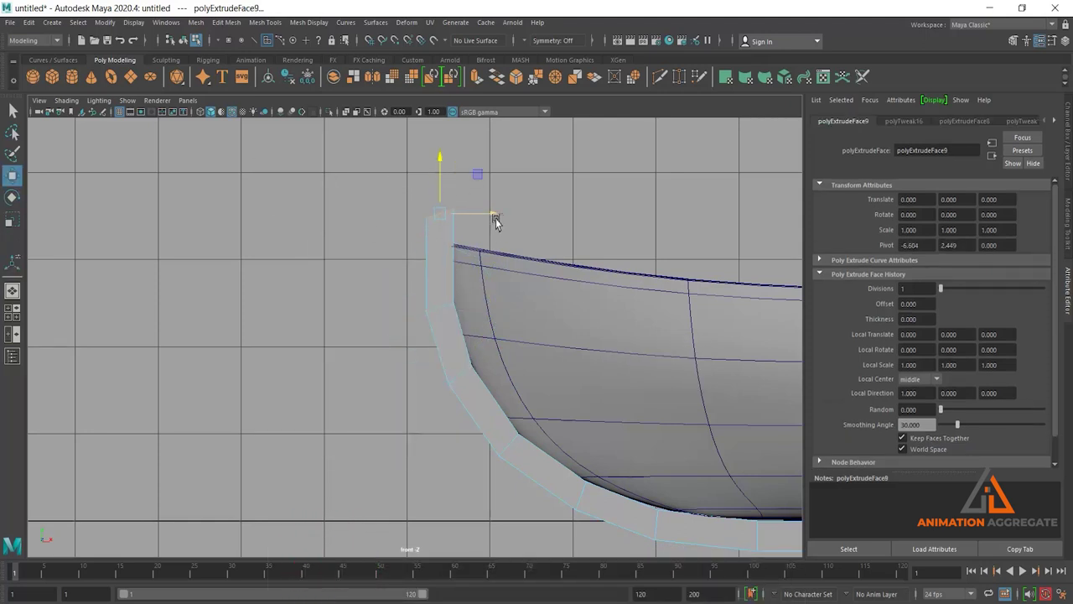
drag(496, 220, 490, 221)
drag(434, 156, 439, 192)
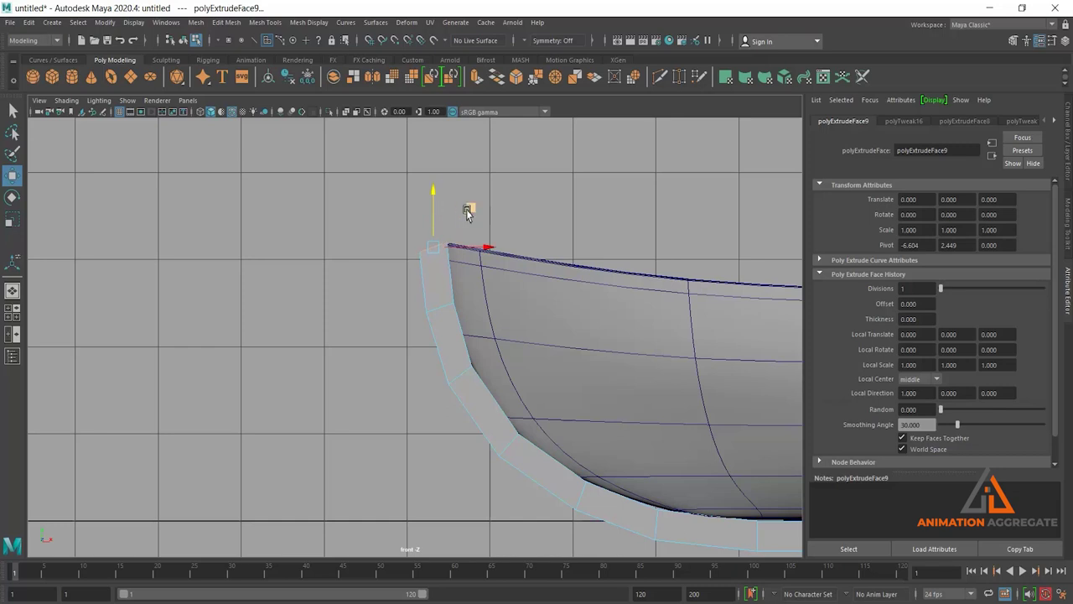
key(e)
key(w)
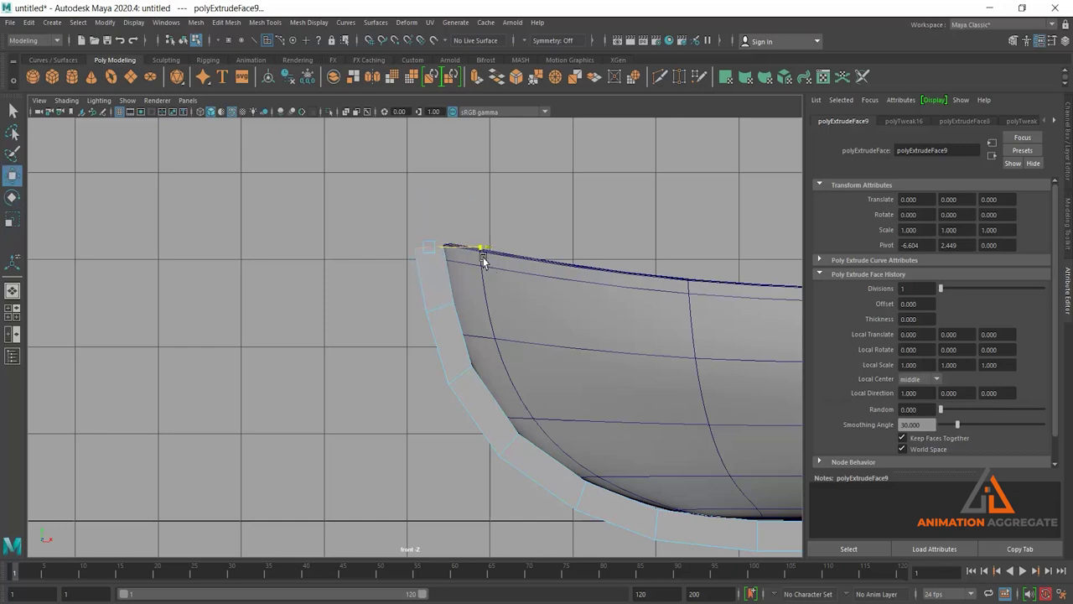
Step: Select the top face of the bow strip
click(435, 291)
key(F10)
click(437, 293)
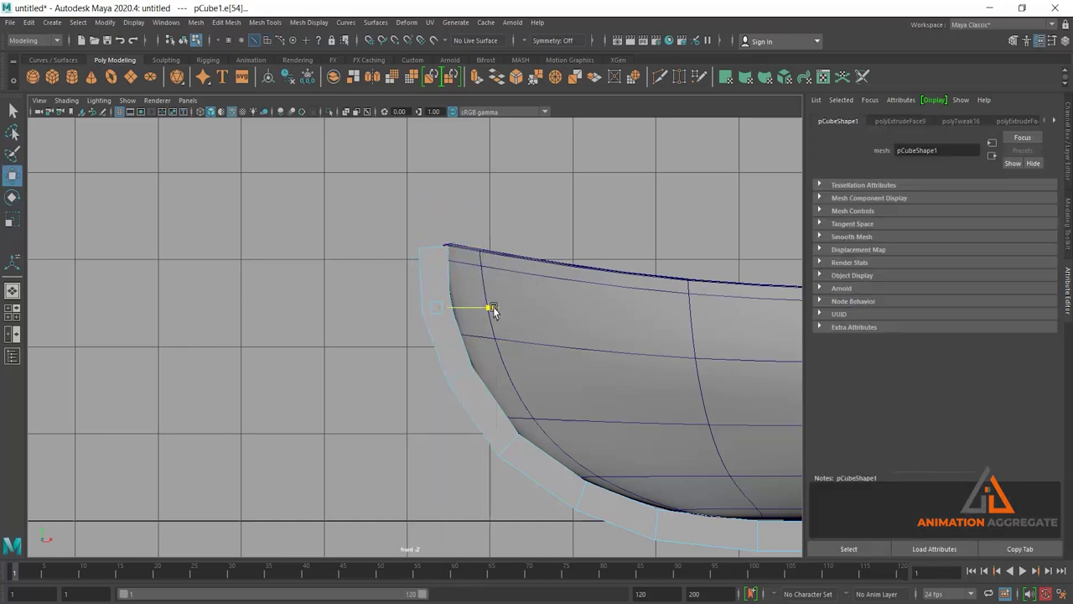
right_drag(434, 254, 439, 281)
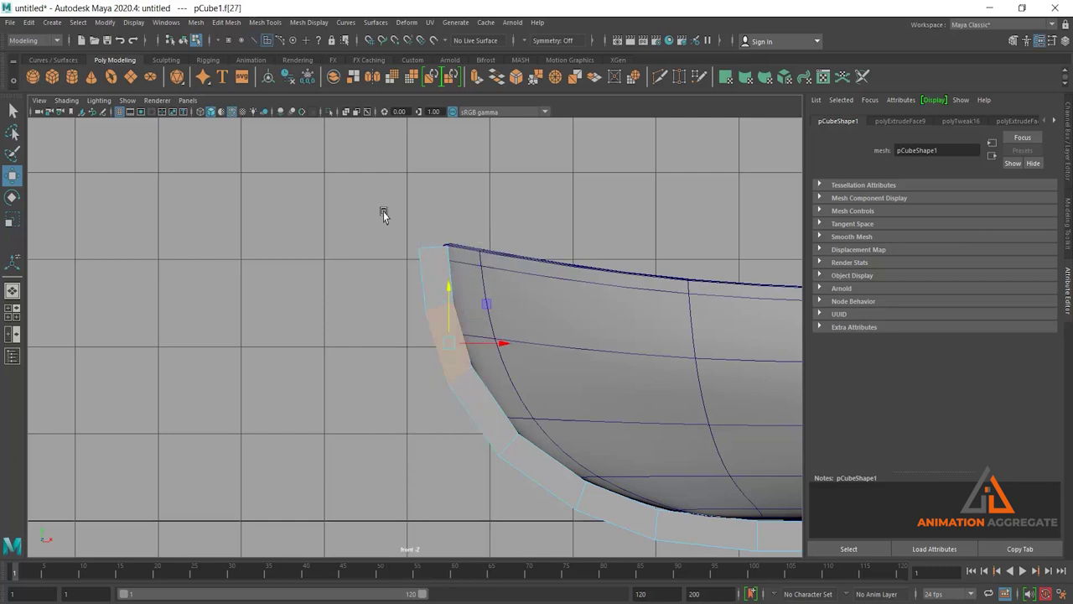
click(383, 211)
click(451, 285)
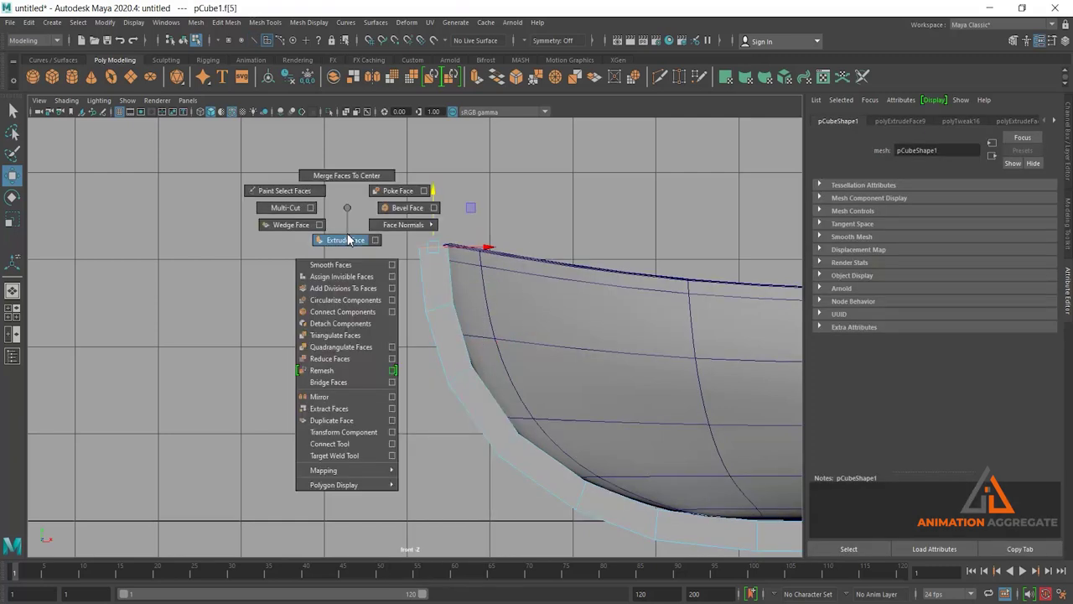
Step: Extrude that bow face, raising and rotating it above the rim
shift+right_drag(367, 211, 344, 240)
mouse_move(434, 192)
mouse_down()
mouse_move(435, 155)
mouse_move(479, 205)
mouse_up()
key(e)
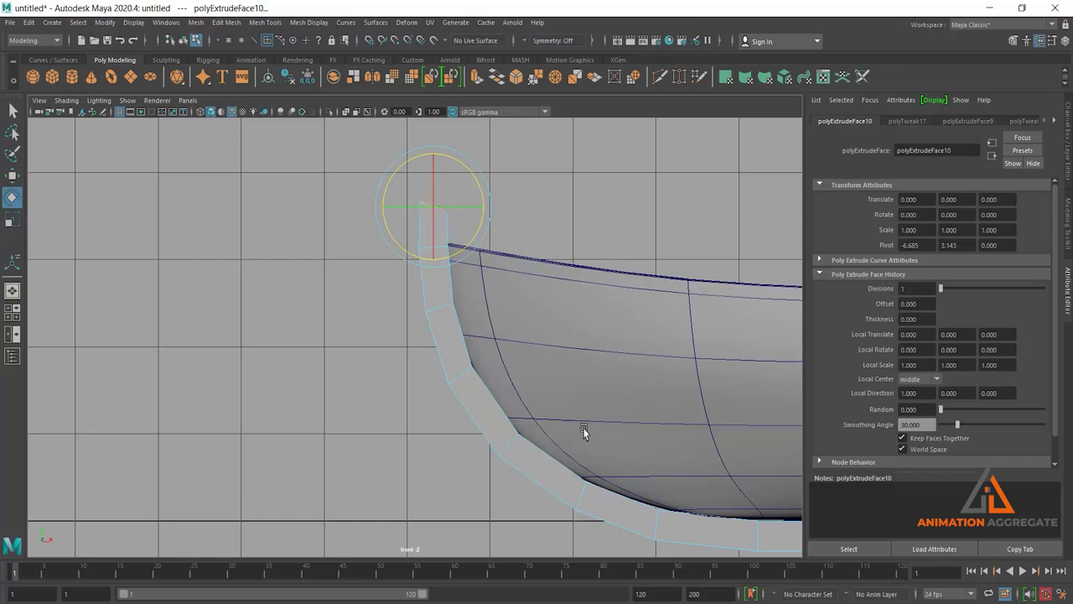
scroll(335, 270, up, 3)
Step: Select the last keel face at the stern and extrude it
scroll(419, 415, up, 2)
scroll(419, 415, down, 1)
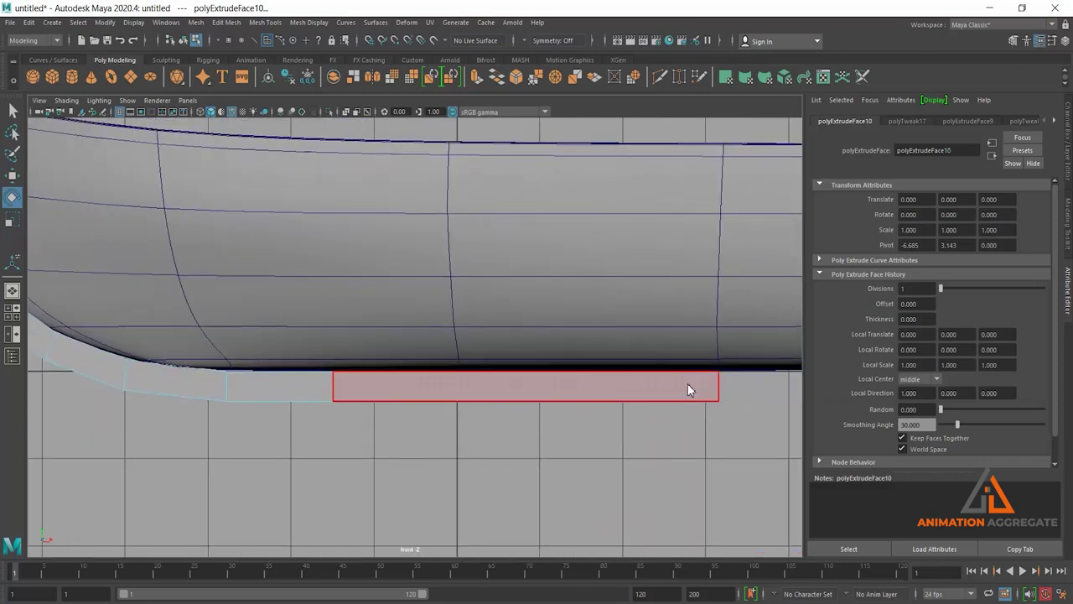
right_drag(687, 390, 704, 427)
alt+middle_drag(704, 427, 573, 333)
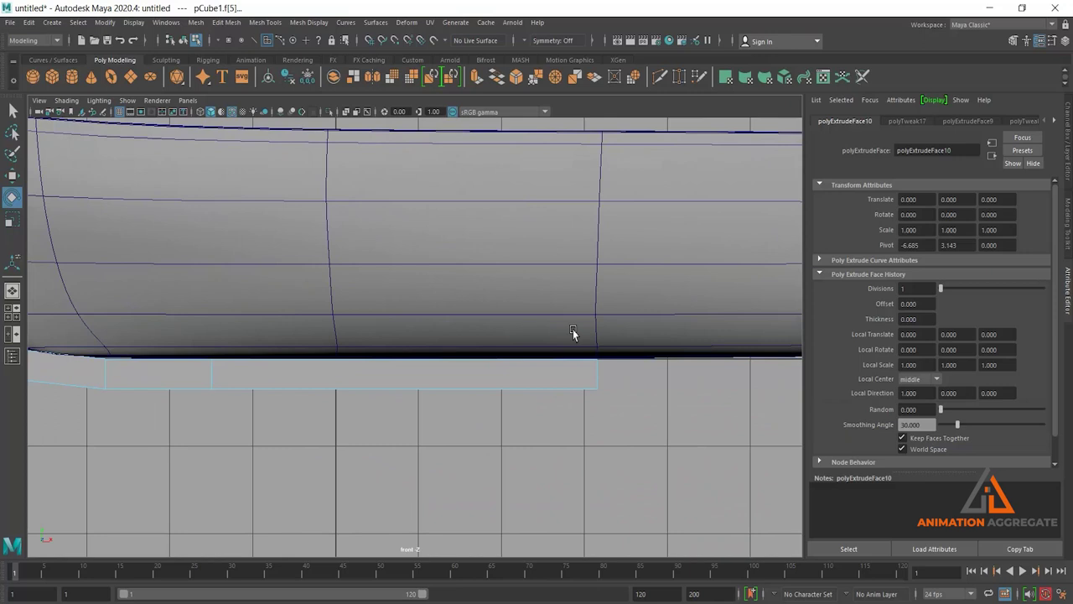
click(541, 370)
alt+middle_drag(666, 434, 546, 409)
shift+right_click(546, 408)
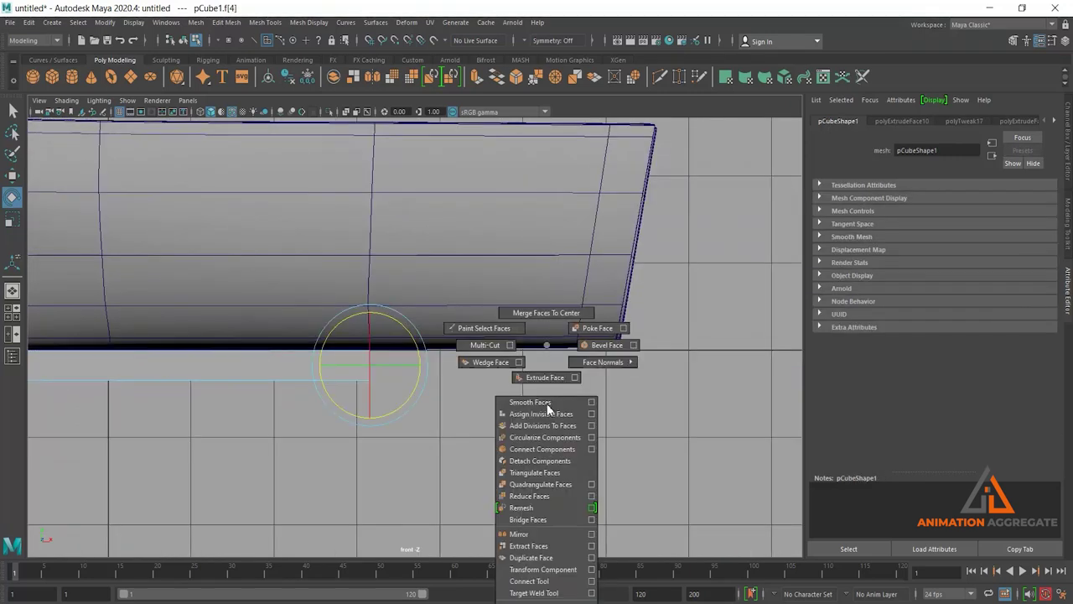
click(545, 378)
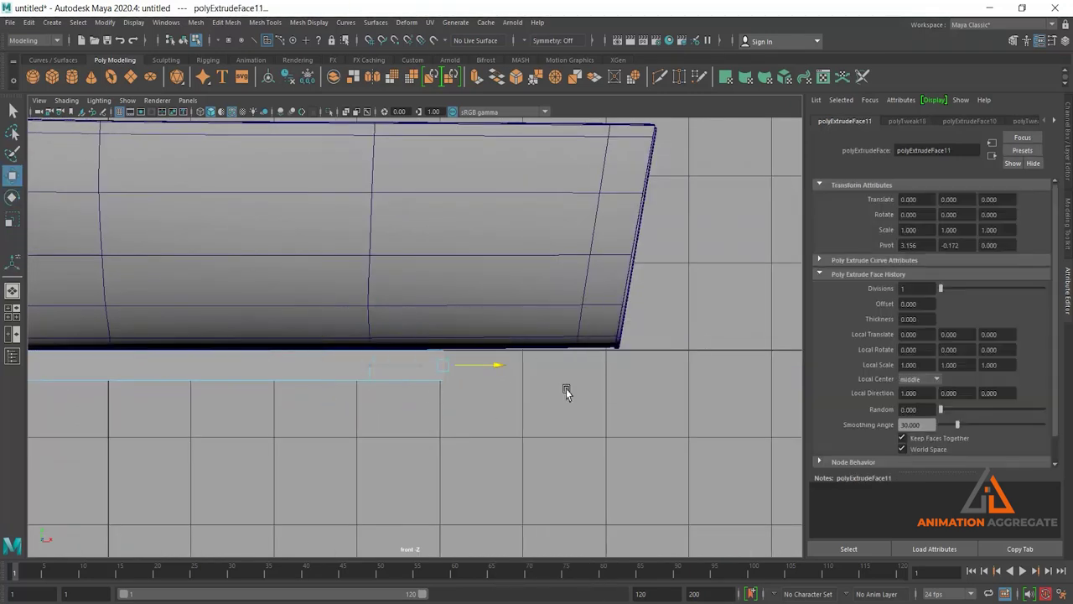
Step: Push the extrusion past the stern and add another rotated segment
mouse_move(566, 391)
middle_down()
mouse_move(621, 389)
mouse_move(594, 431)
mouse_move(543, 417)
middle_up()
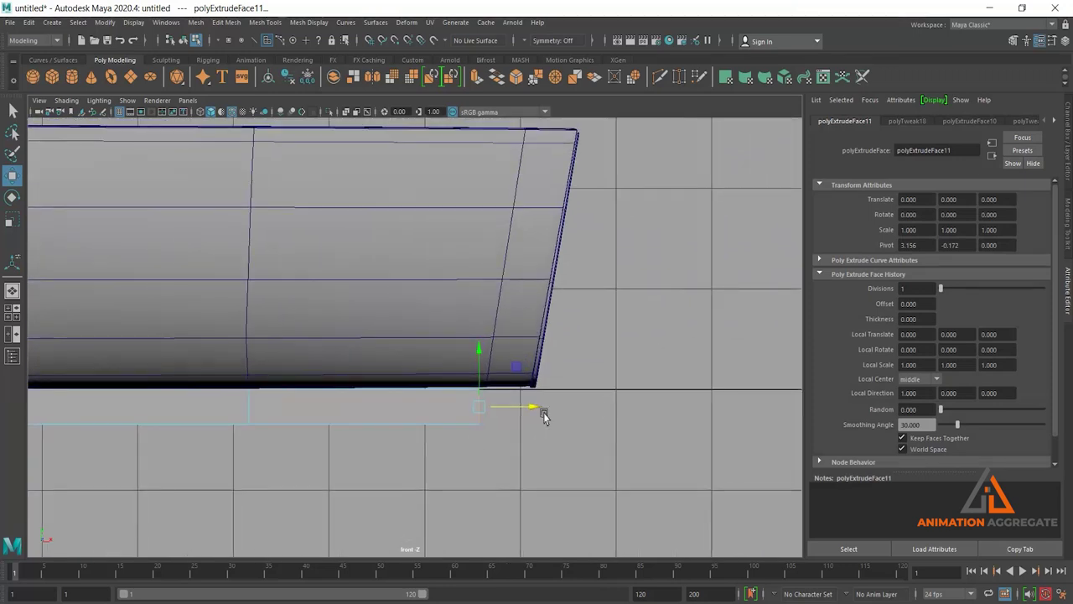
scroll(565, 376, up, 1)
shift+right_drag(616, 322, 647, 329)
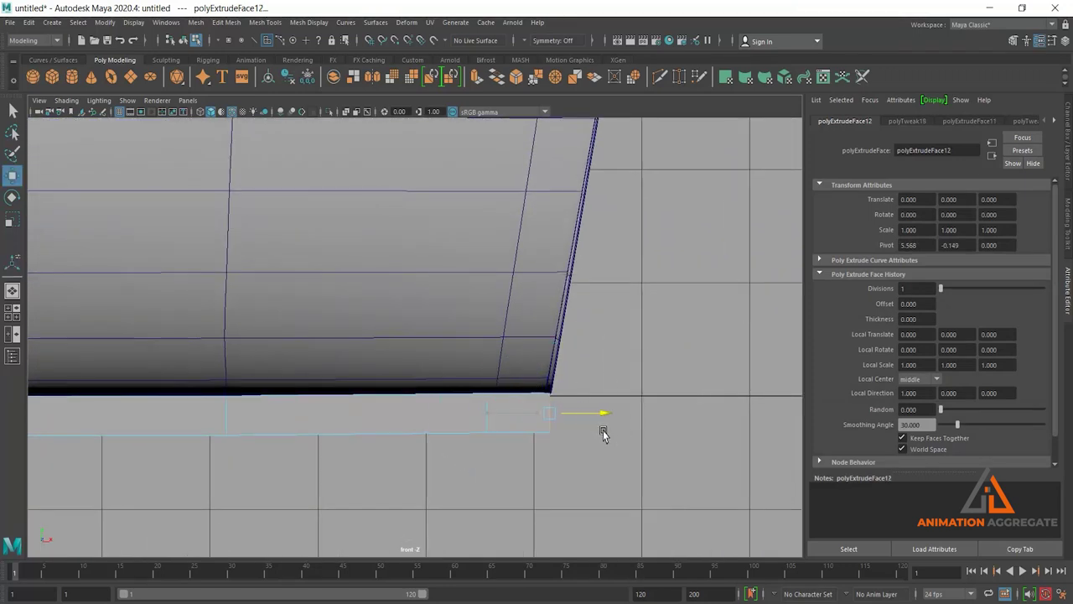
key(e)
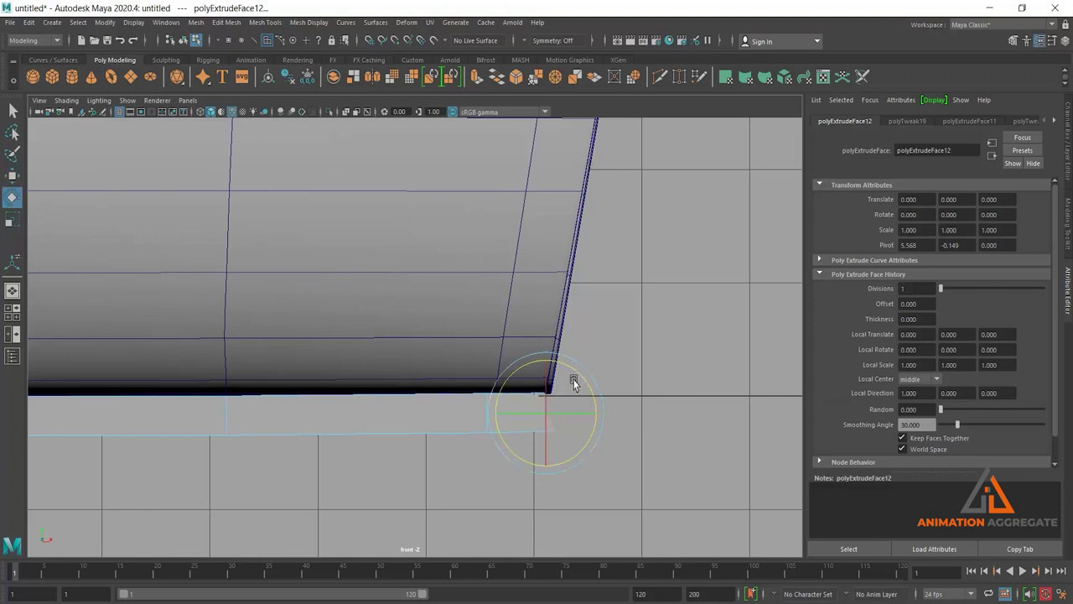
key(w)
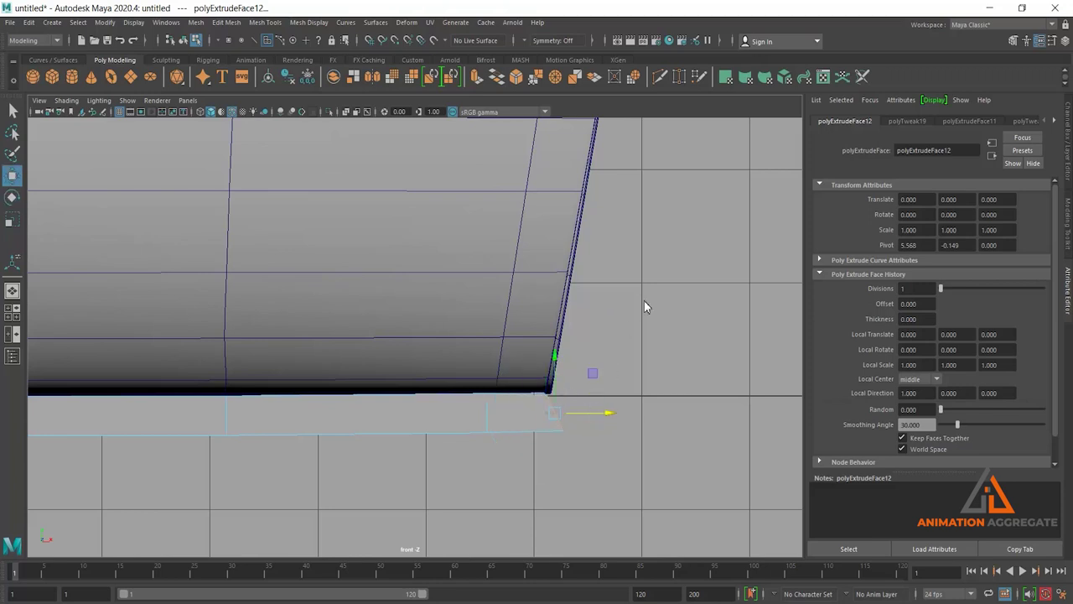
Step: Extrude a segment at the stern corner and lift it beside the transom
shift+right_drag(633, 339, 625, 351)
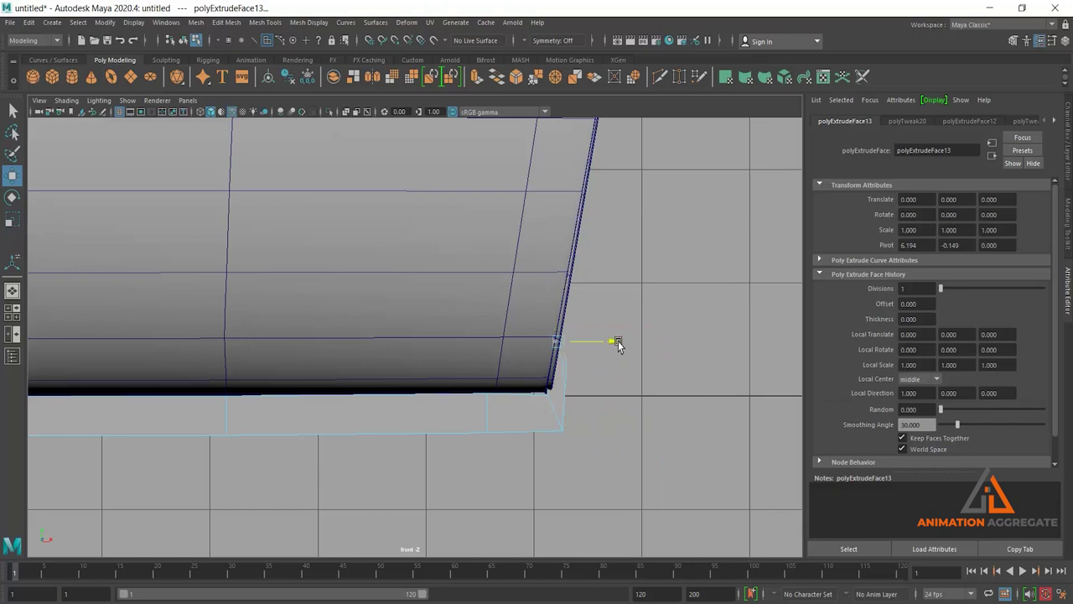
key(e)
key(w)
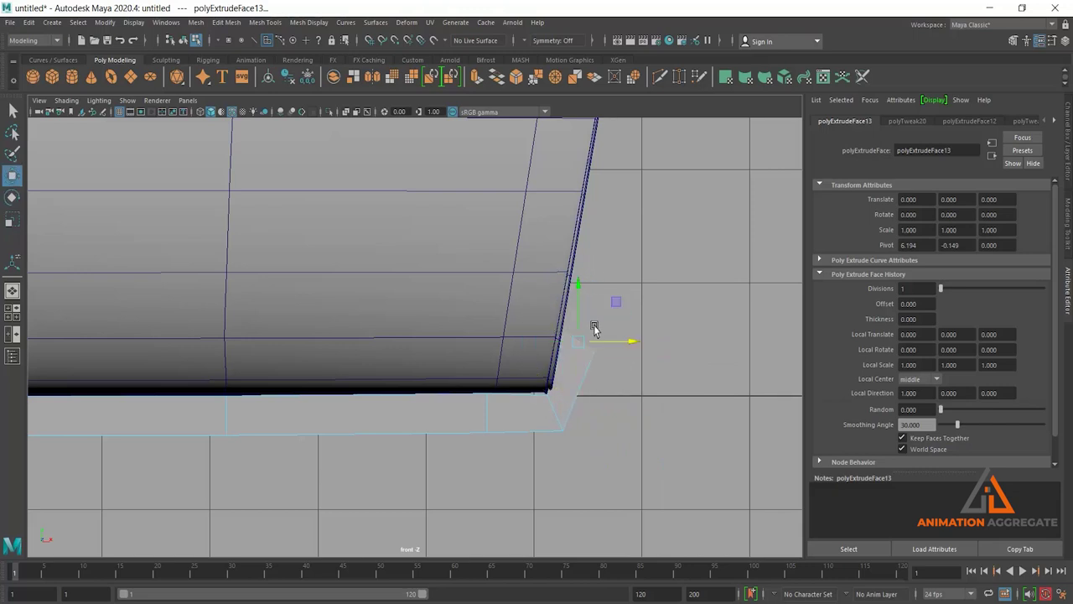
drag(578, 293, 577, 329)
key(e)
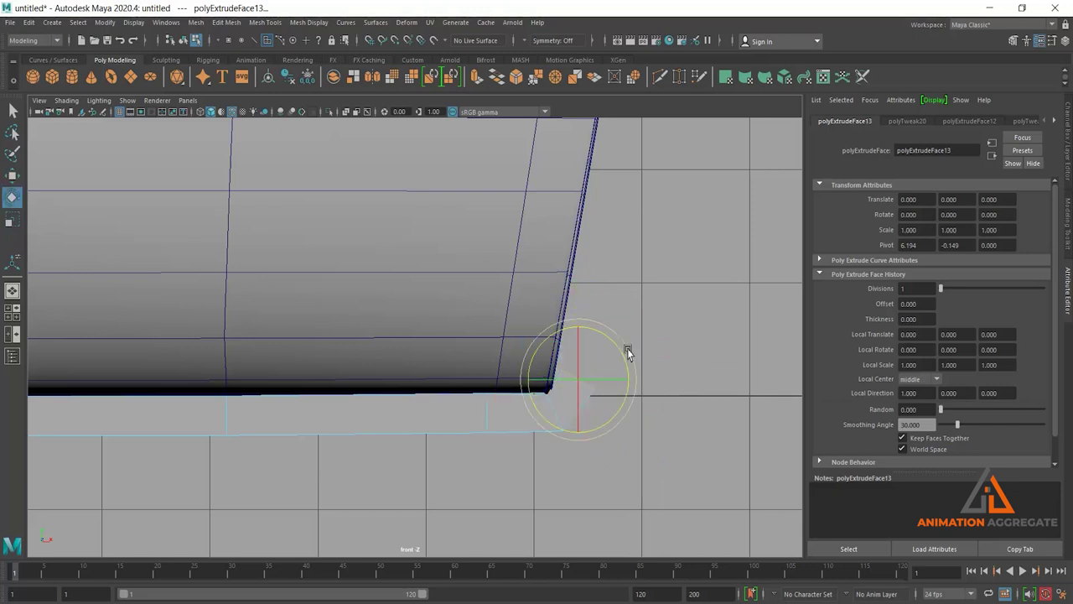
Step: Extrude and rotate segments up the transom, scaling the top face
shift+right_drag(638, 310, 642, 344)
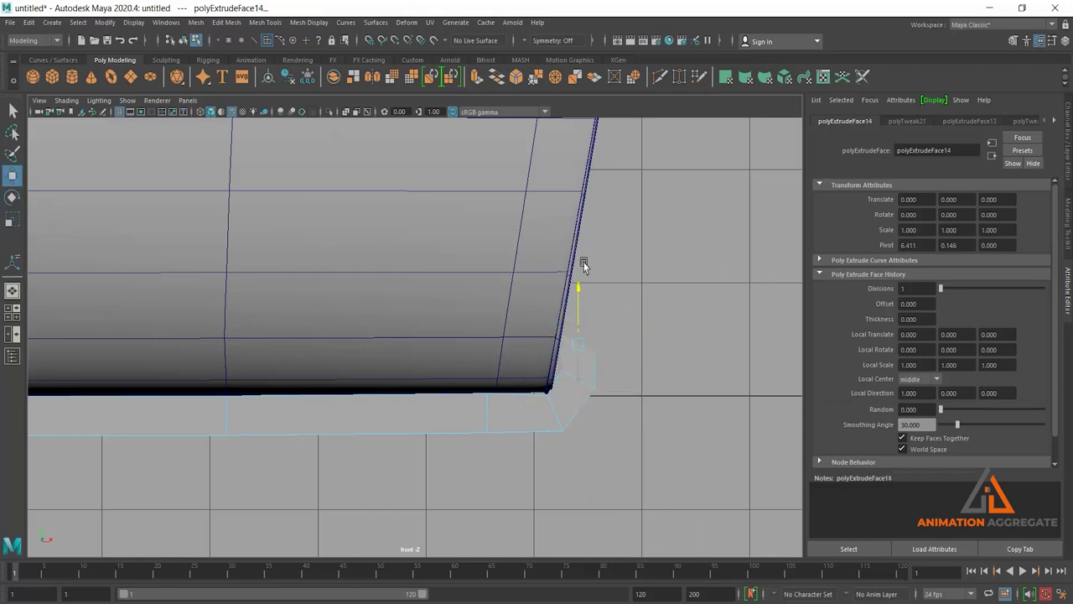
key(e)
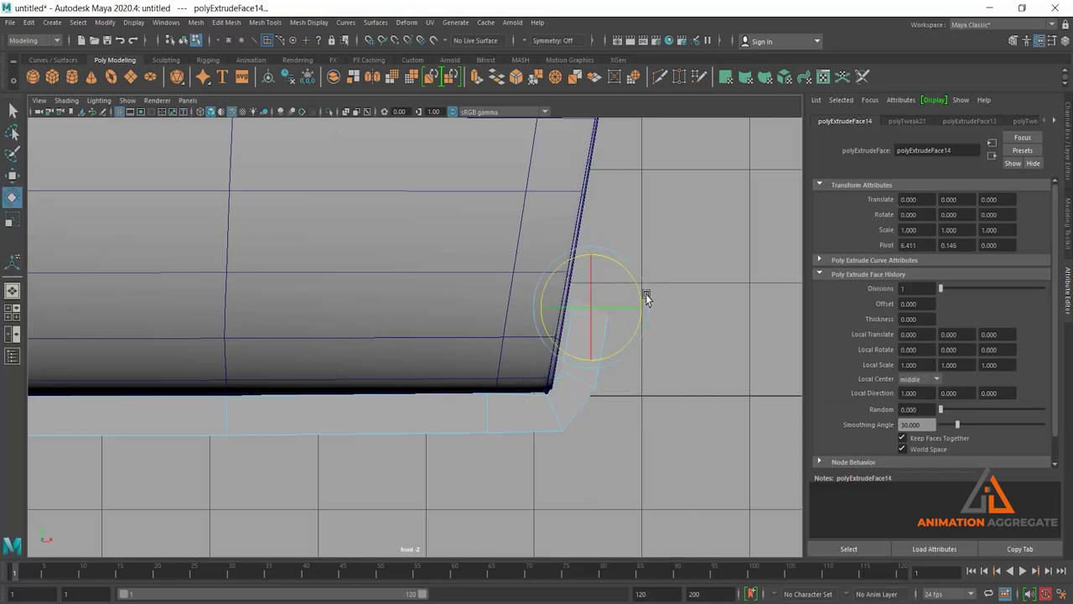
shift+right_drag(678, 221, 677, 249)
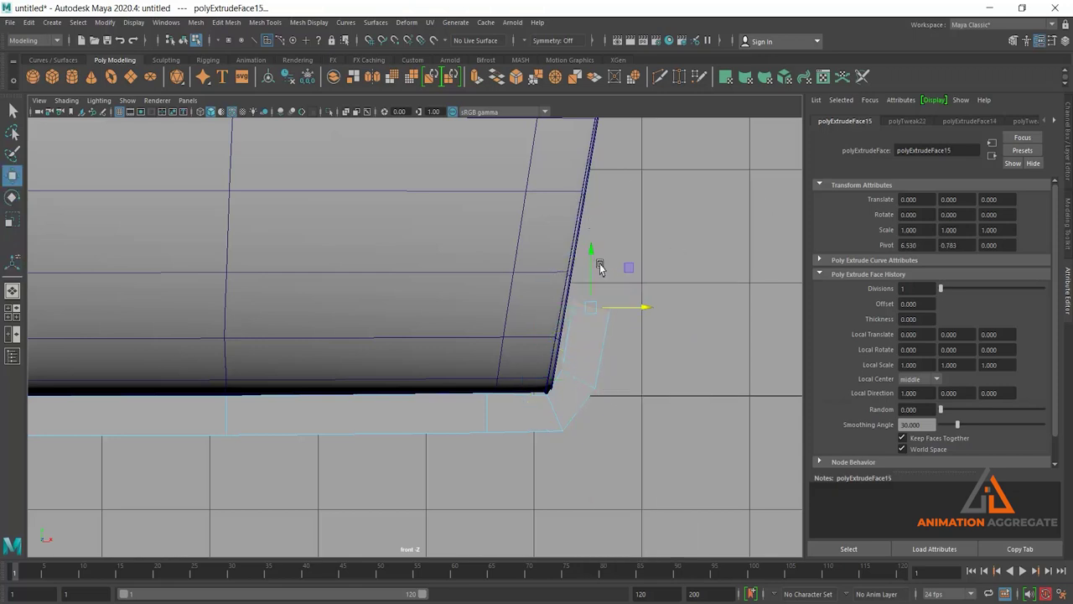
key(r)
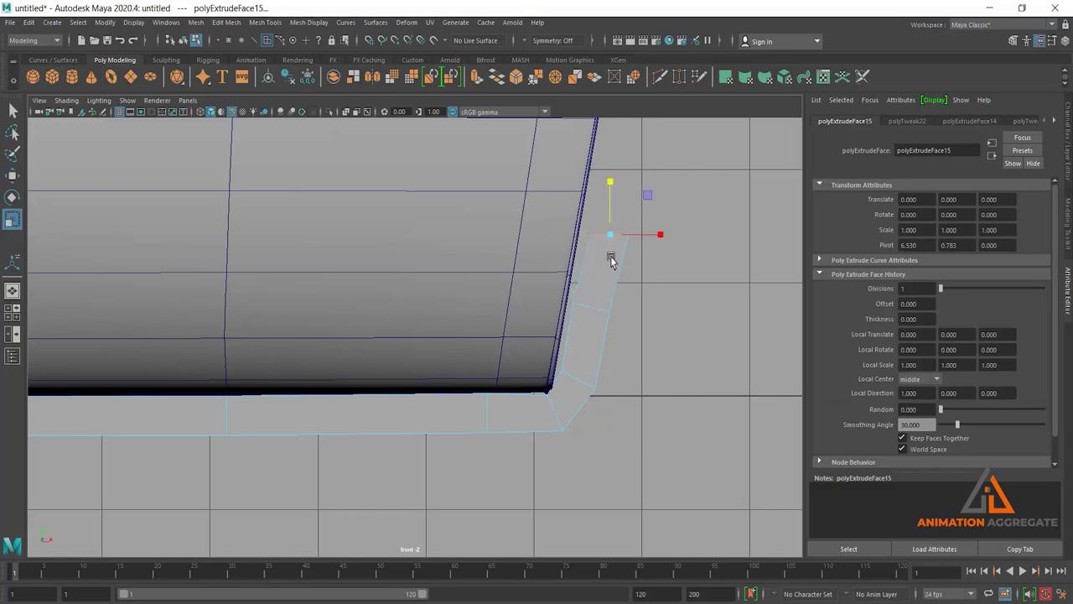
Step: Select rows of strip vertices at the stern and shift them to round the corner
right_drag(612, 257, 563, 233)
drag(587, 220, 666, 242)
key(w)
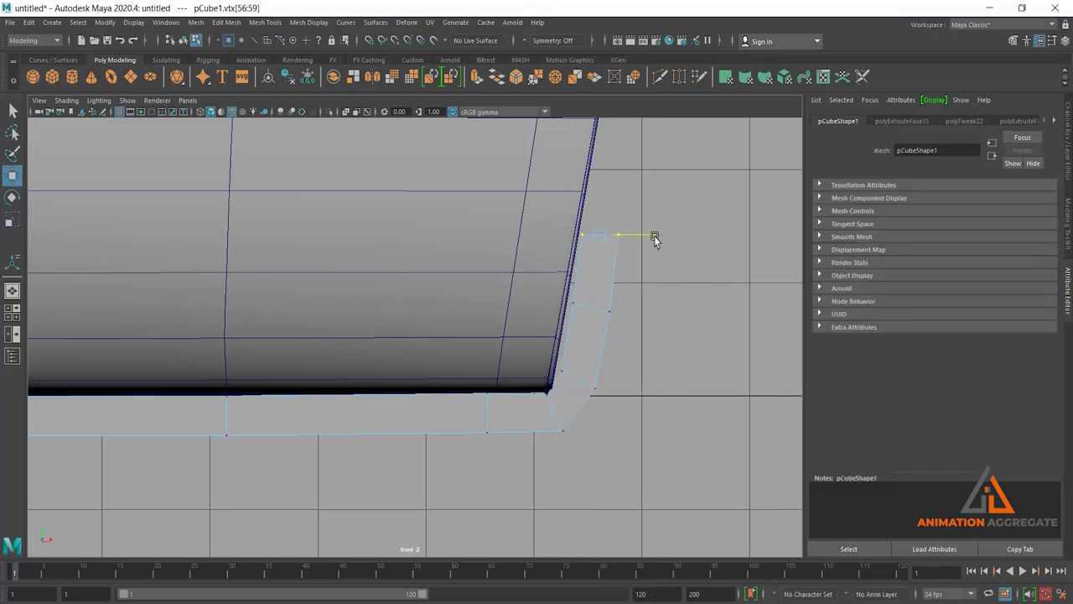
drag(626, 333, 642, 310)
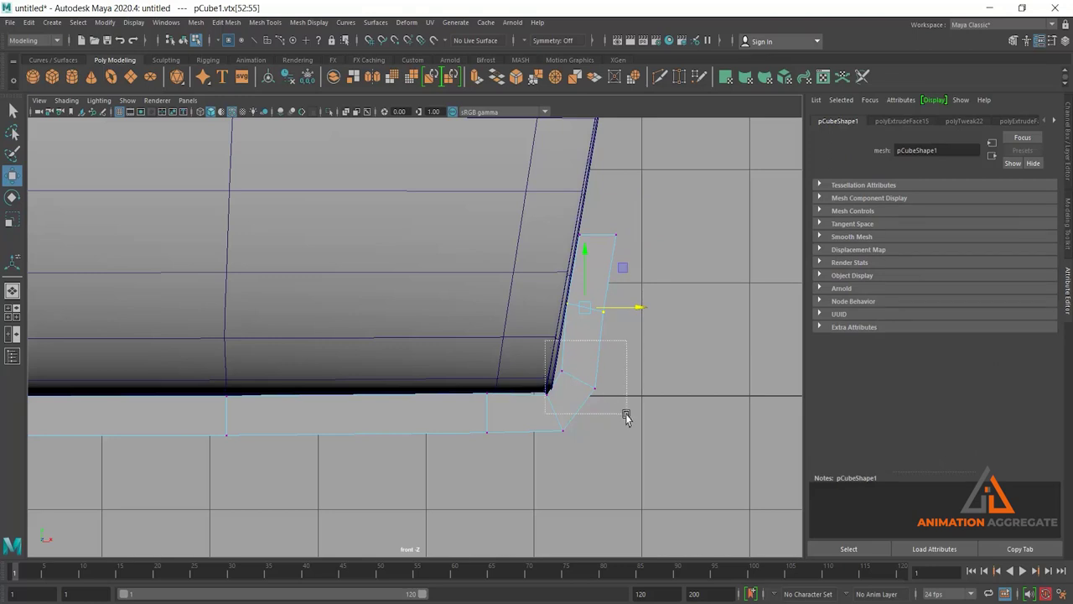
drag(623, 414, 553, 369)
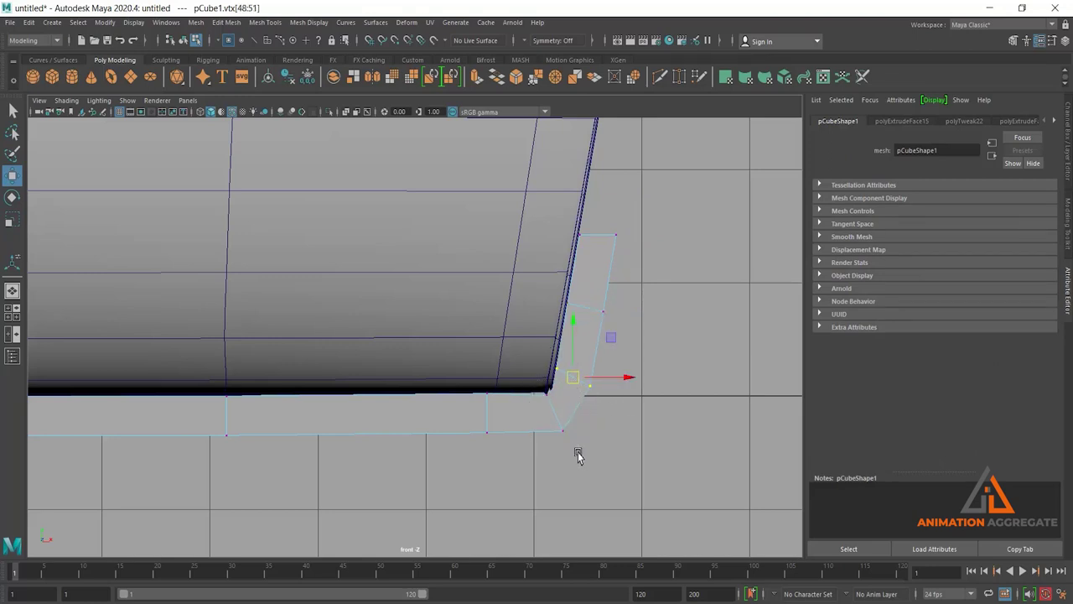
drag(577, 456, 551, 411)
drag(473, 377, 498, 489)
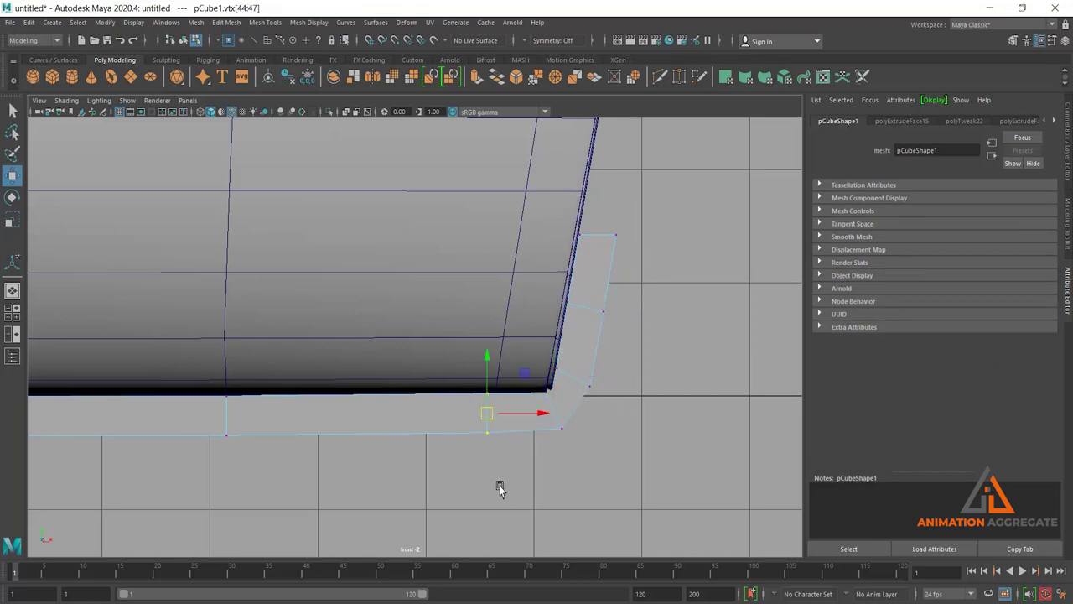
drag(488, 414, 522, 420)
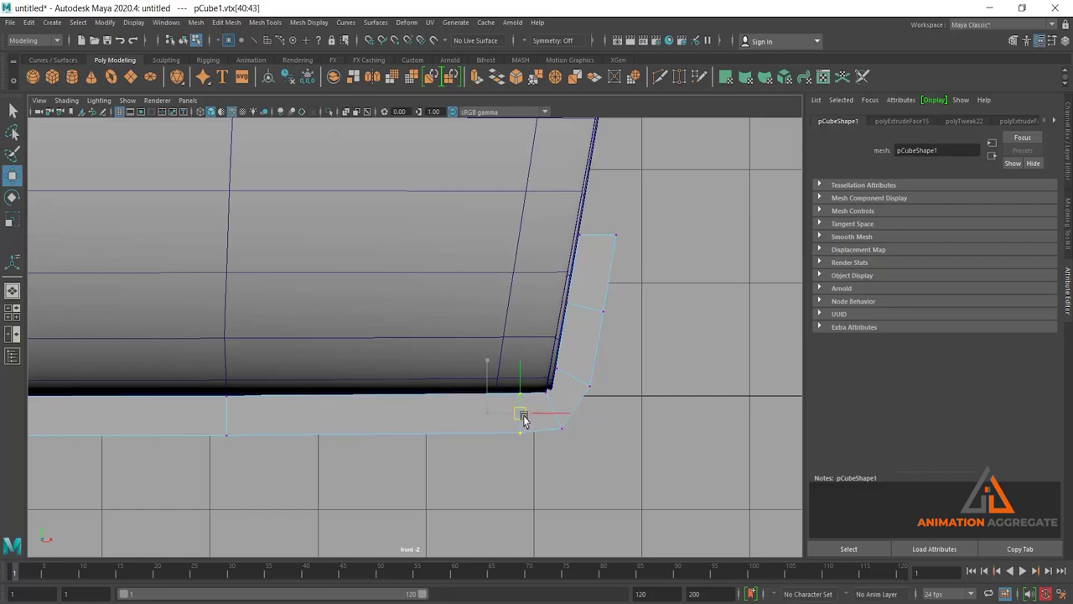
scroll(260, 403, down, 5)
scroll(466, 333, up, 1)
Step: Maximize the perspective view, orbit the boat, and put the keel into edge mode
key(space)
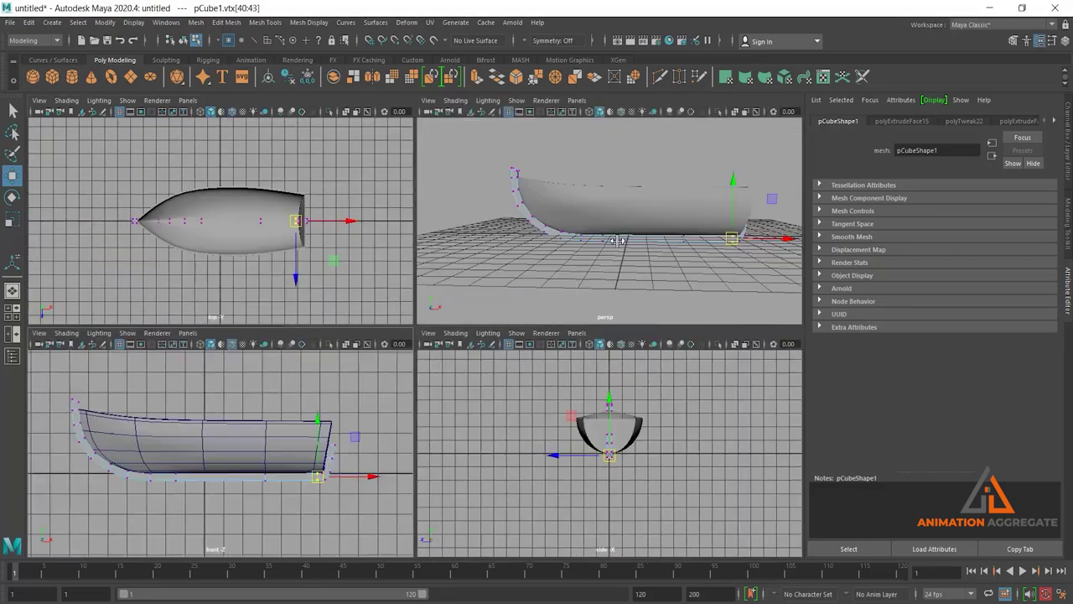
key(space)
mouse_move(475, 319)
alt+mouse_down()
mouse_move(462, 268)
mouse_move(494, 374)
alt+mouse_up()
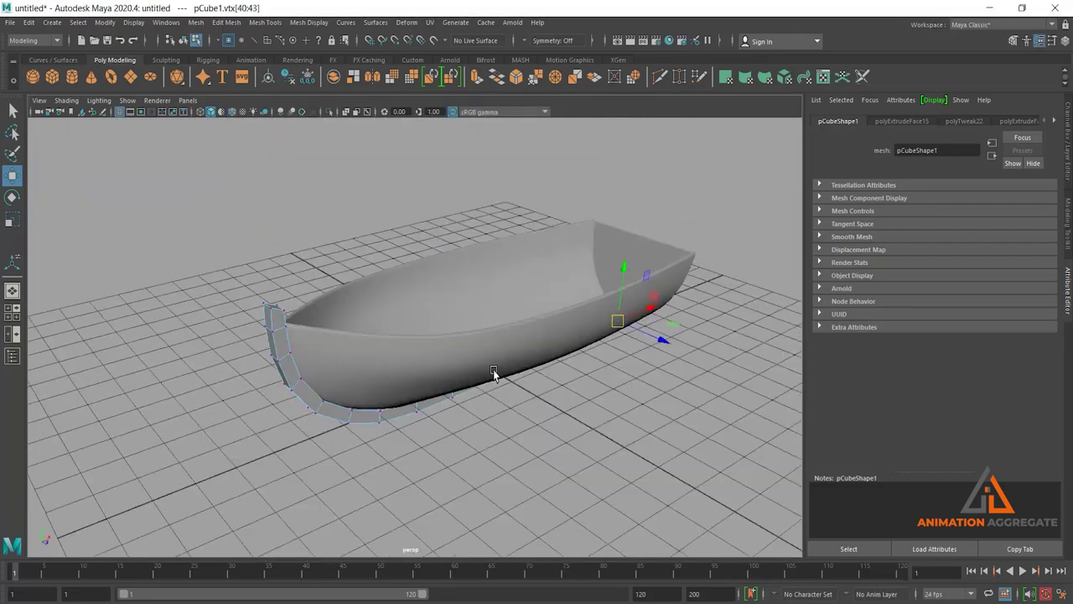
right_drag(280, 303, 358, 253)
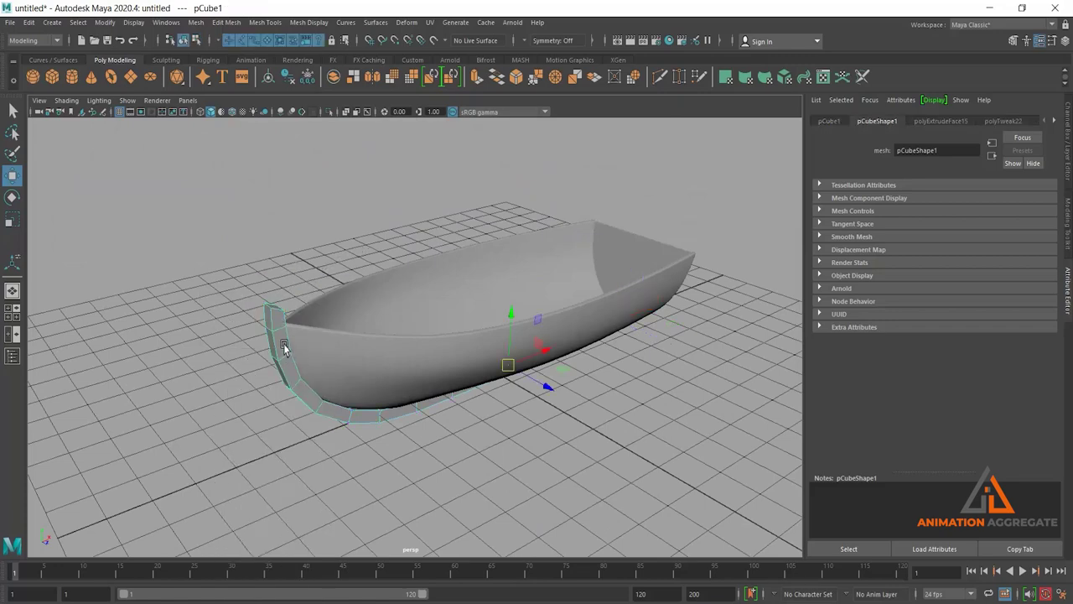
right_drag(285, 297, 295, 196)
click(276, 322)
alt+drag(285, 327, 377, 347)
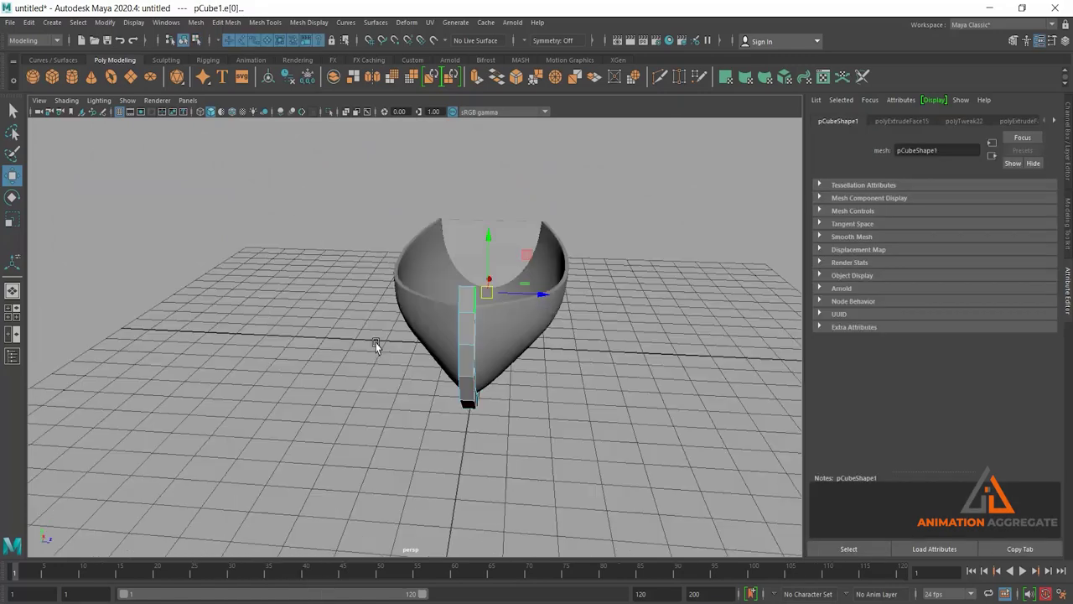
Step: Select the four edges at the keel's raised end, orbiting to verify the selection
scroll(480, 333, up, 3)
mouse_move(481, 334)
alt+mouse_down()
mouse_move(546, 334)
mouse_move(688, 285)
alt+mouse_up()
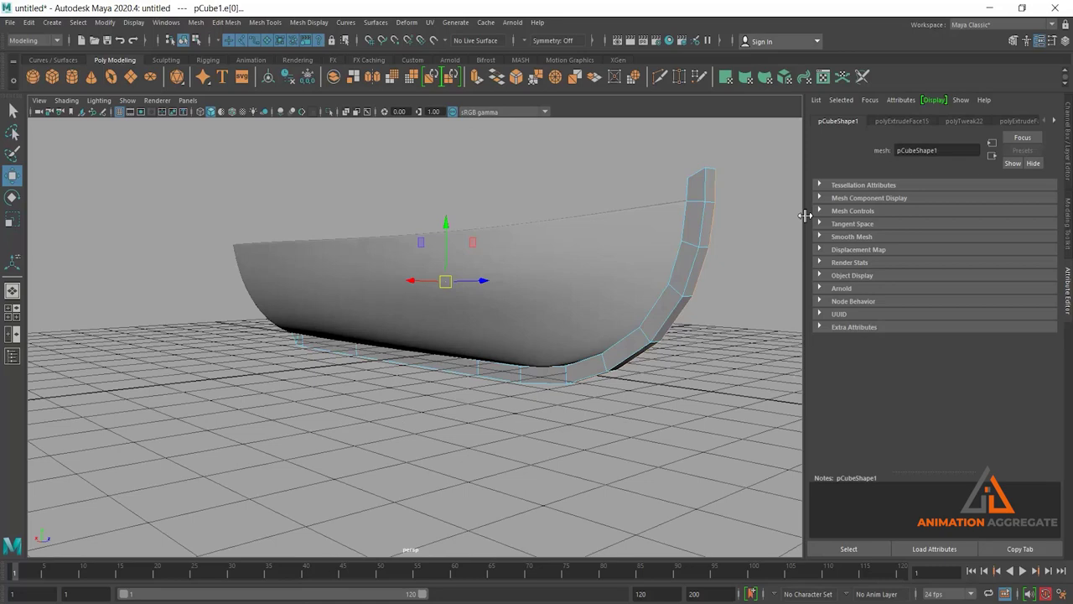
shift+click(703, 225)
shift+click(693, 193)
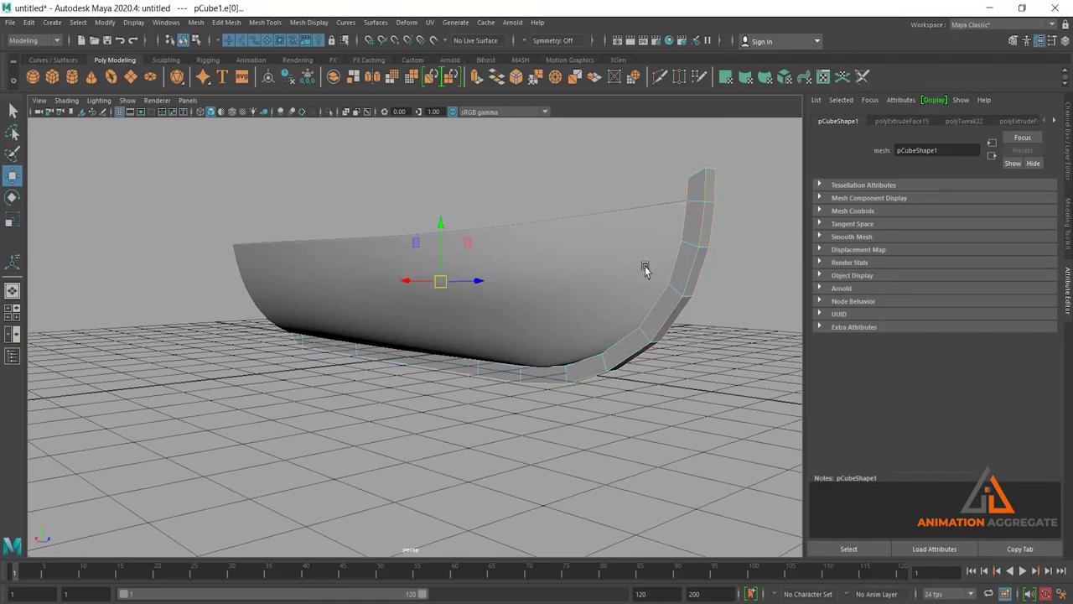
alt+drag(645, 269, 316, 314)
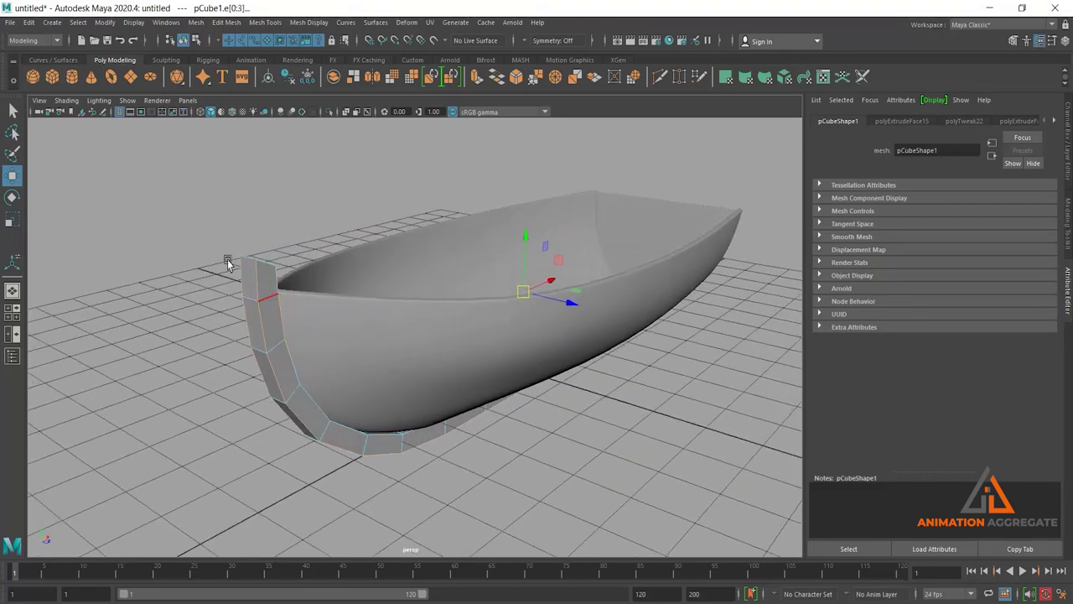
shift+drag(211, 226, 287, 276)
alt+right_drag(287, 279, 503, 311)
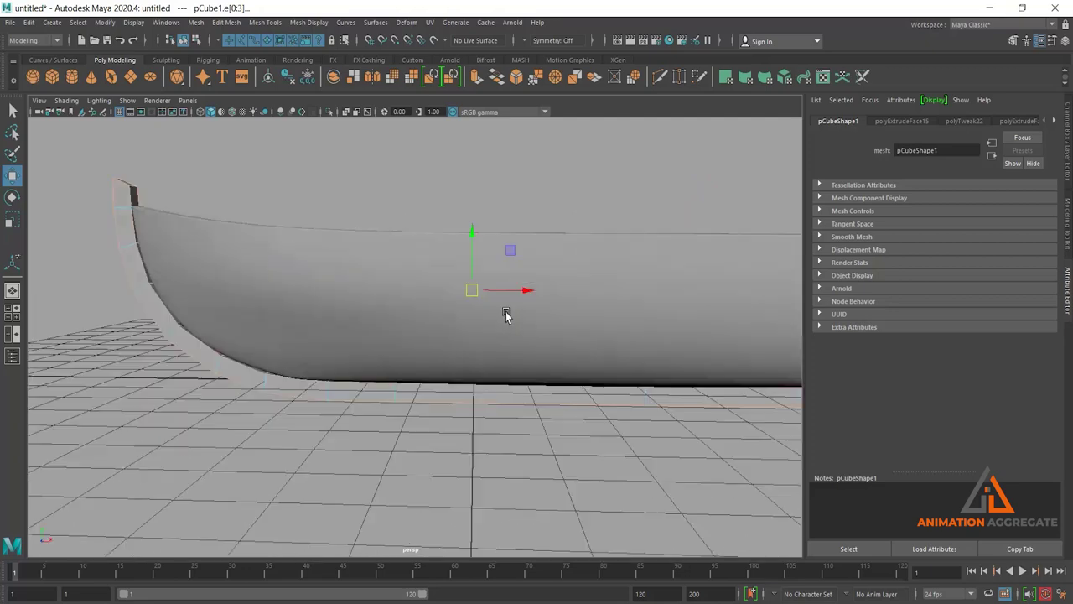
mouse_move(503, 311)
alt+mouse_down()
mouse_move(407, 336)
mouse_move(338, 290)
mouse_move(387, 351)
alt+mouse_up()
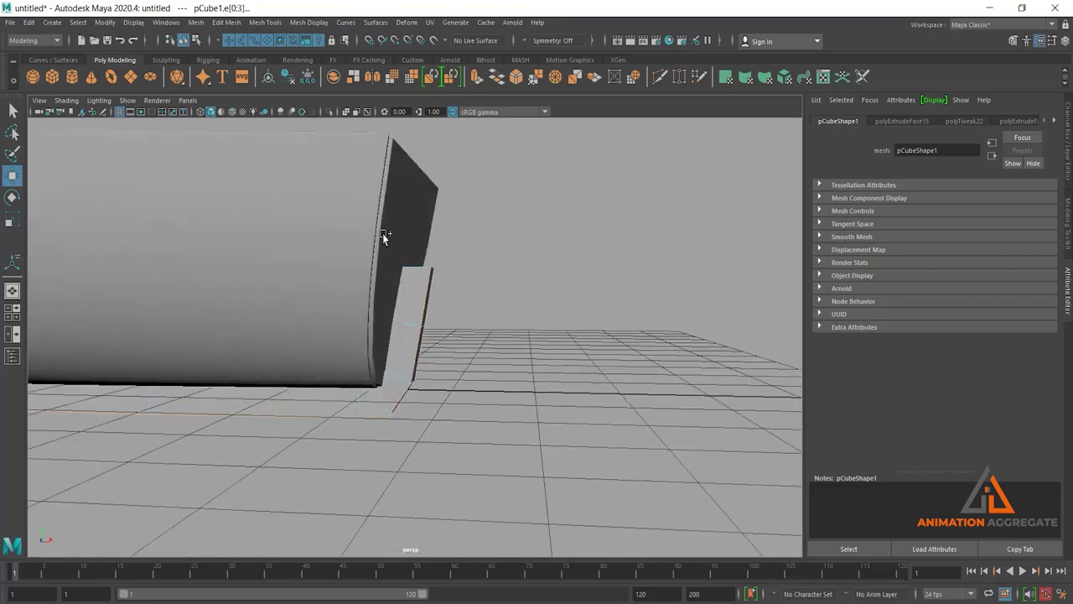
shift+drag(383, 234, 456, 277)
alt+drag(440, 326, 446, 332)
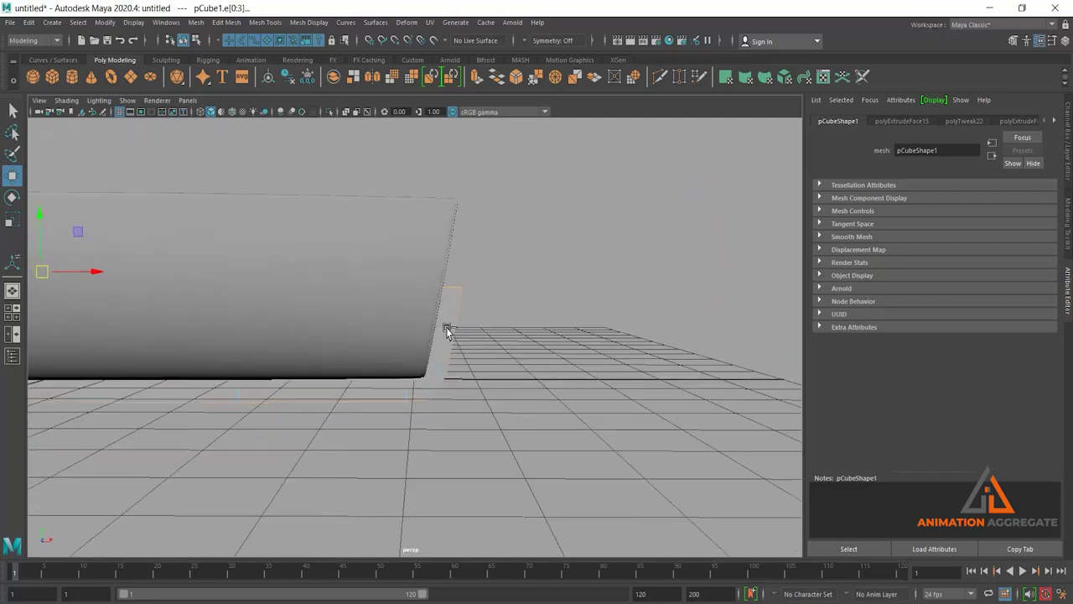
Step: Bevel the selected keel end edges with Ctrl+B, fraction 0.17 and 2 segments
key(ctrl+b)
alt+right_drag(469, 275, 558, 390)
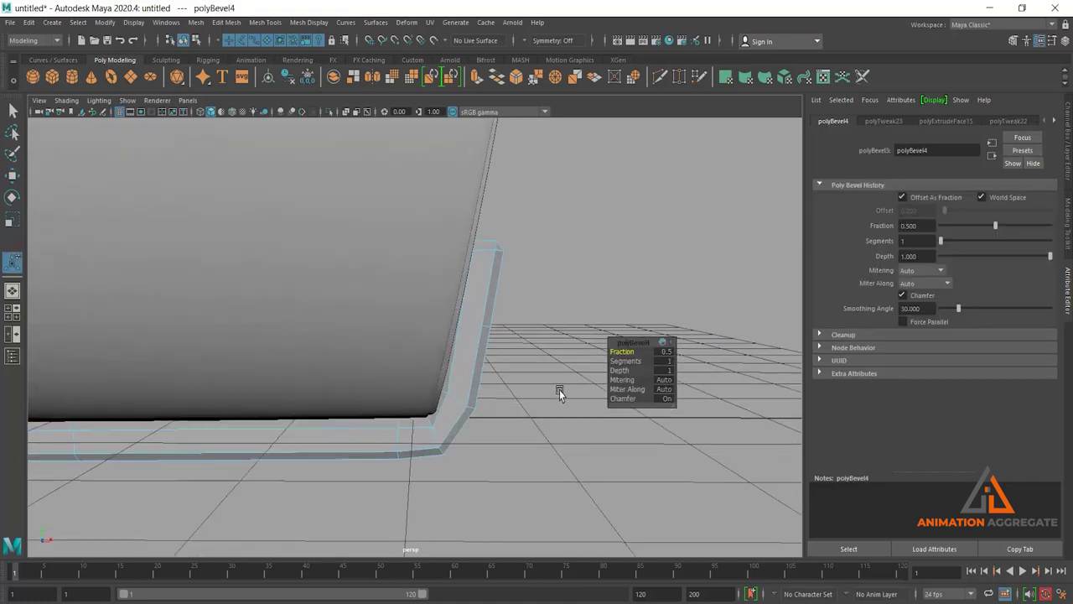
drag(623, 352, 611, 360)
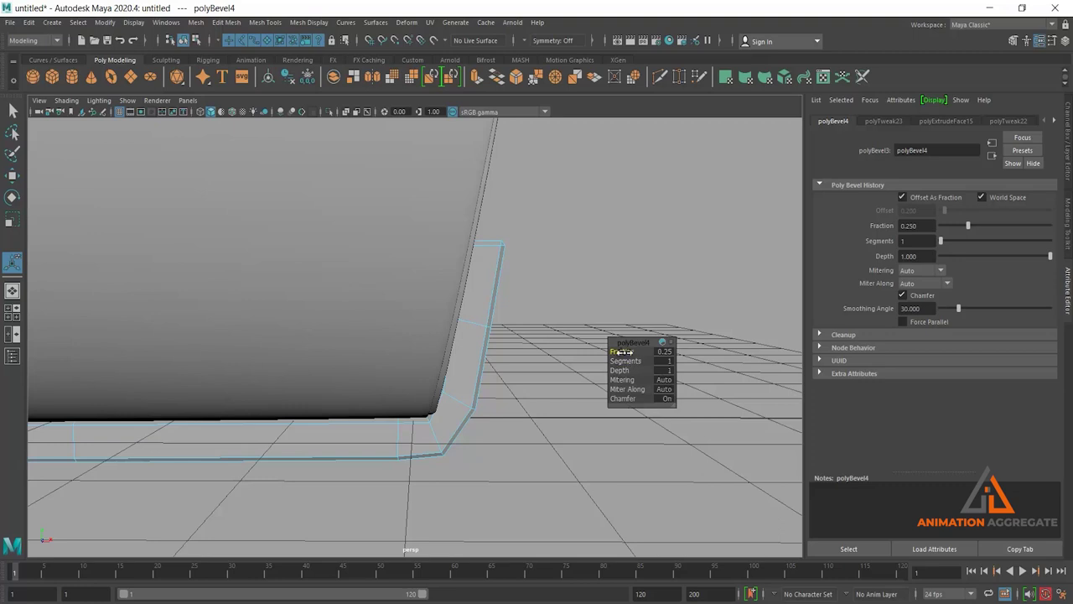
drag(623, 350, 635, 360)
right_drag(481, 300, 539, 261)
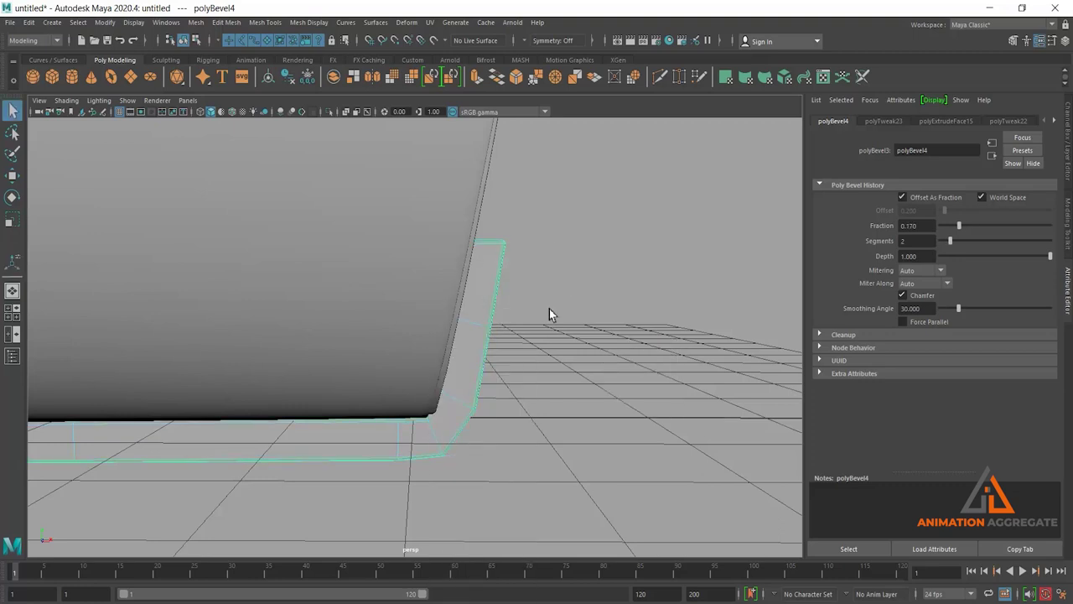
mouse_move(454, 309)
shift+right_down()
mouse_move(466, 386)
mouse_move(368, 327)
shift+right_up()
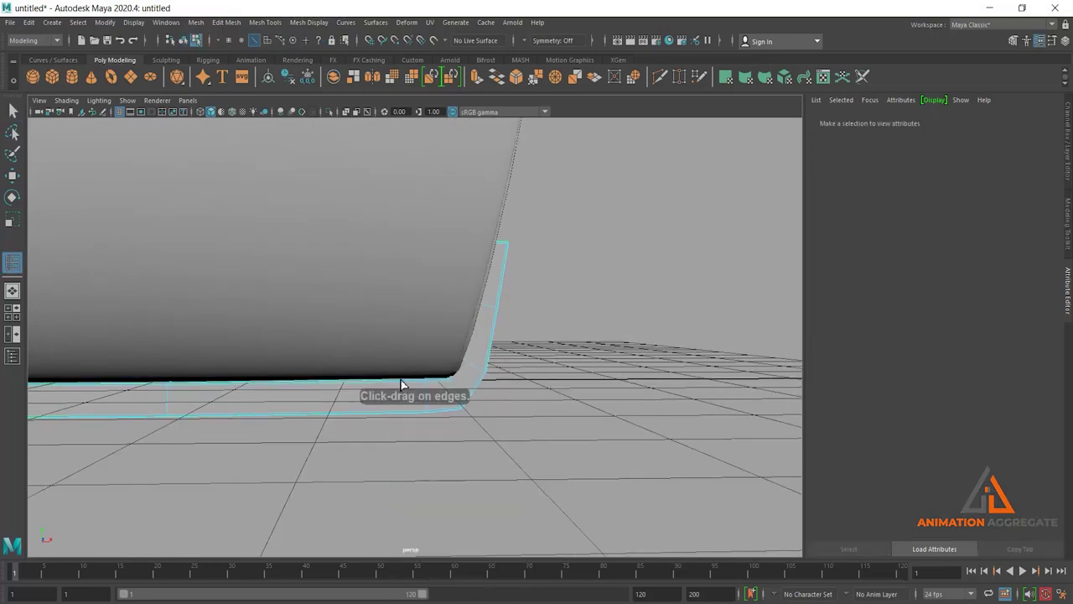
click(379, 387)
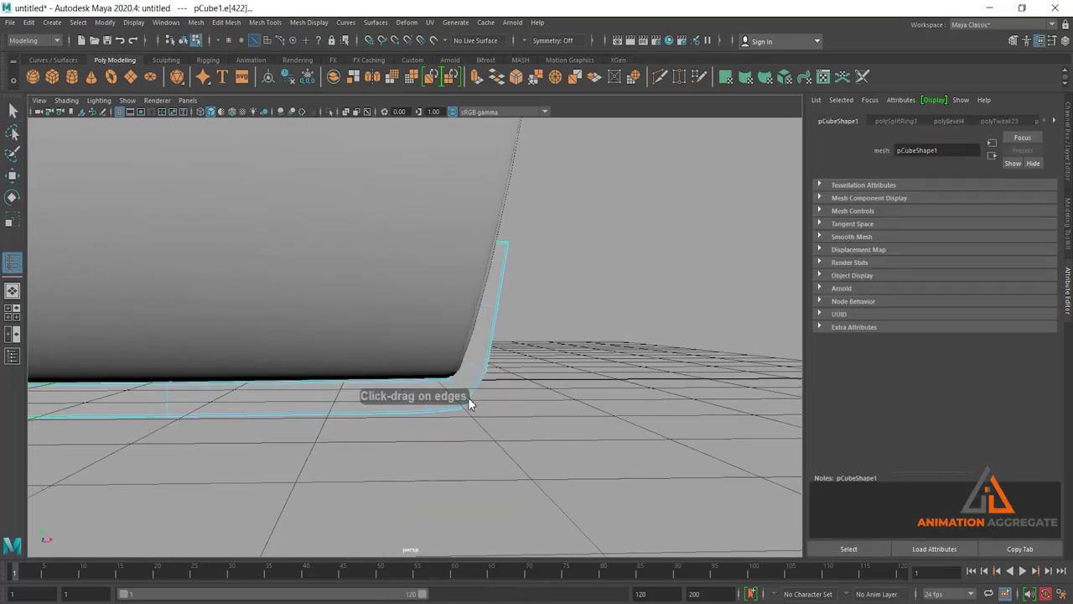
key(w)
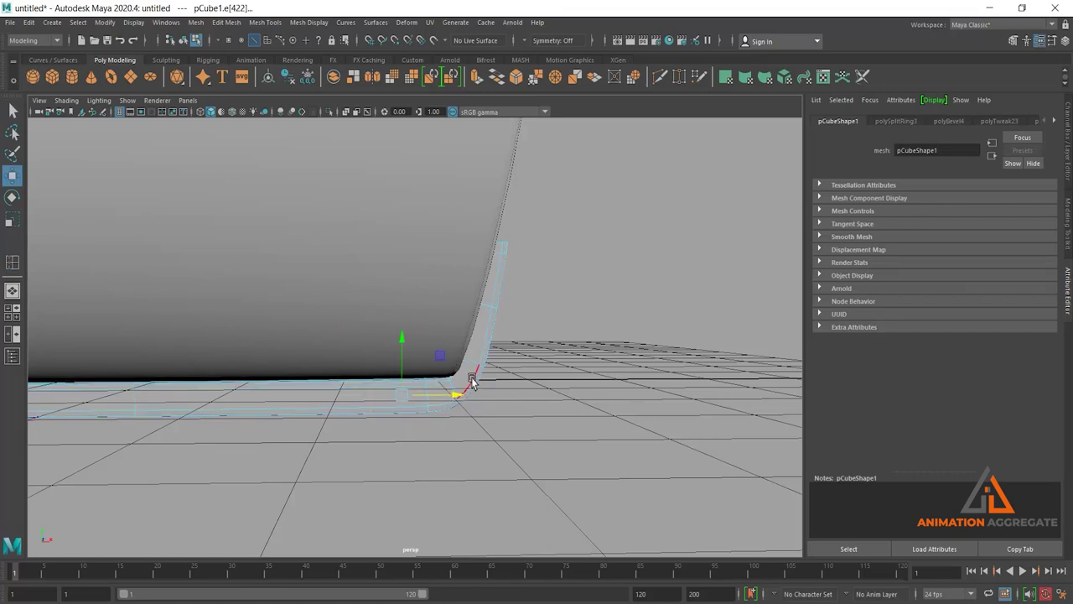
right_drag(472, 381, 527, 280)
key(f)
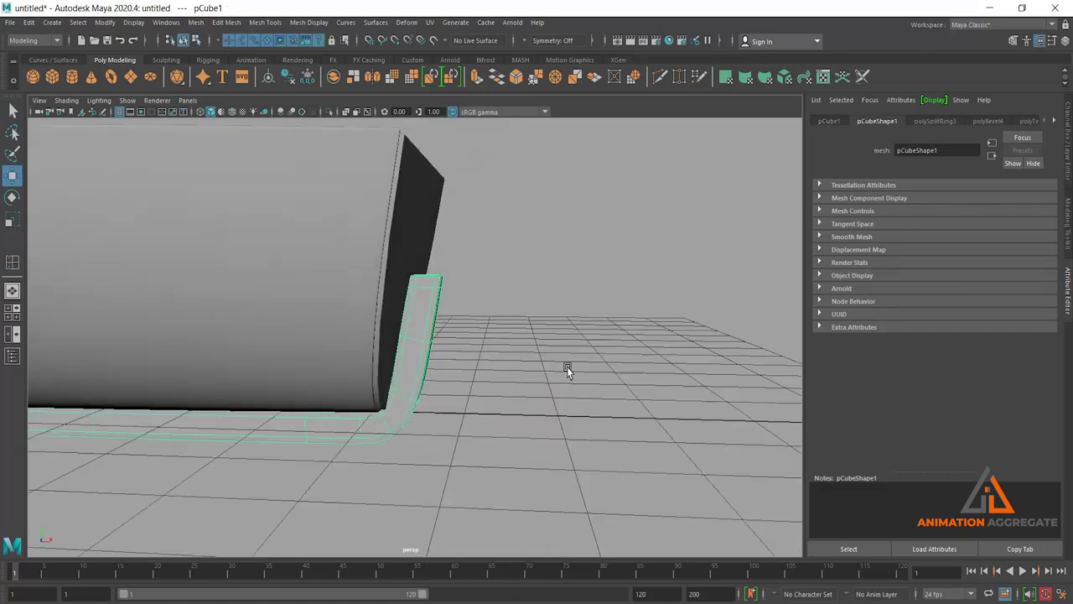
key(space)
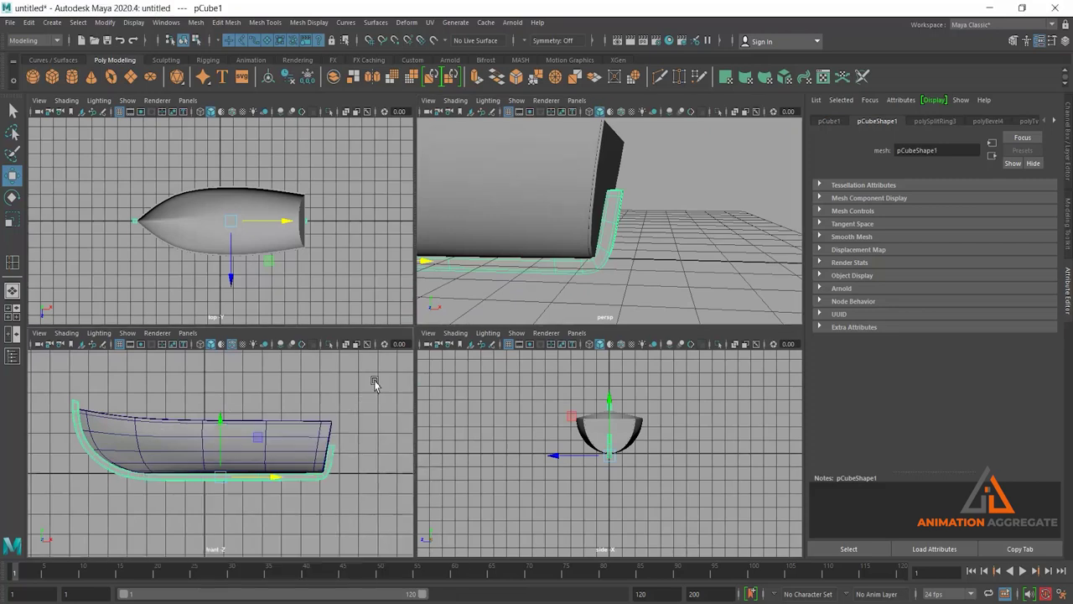
key(space)
key(space)
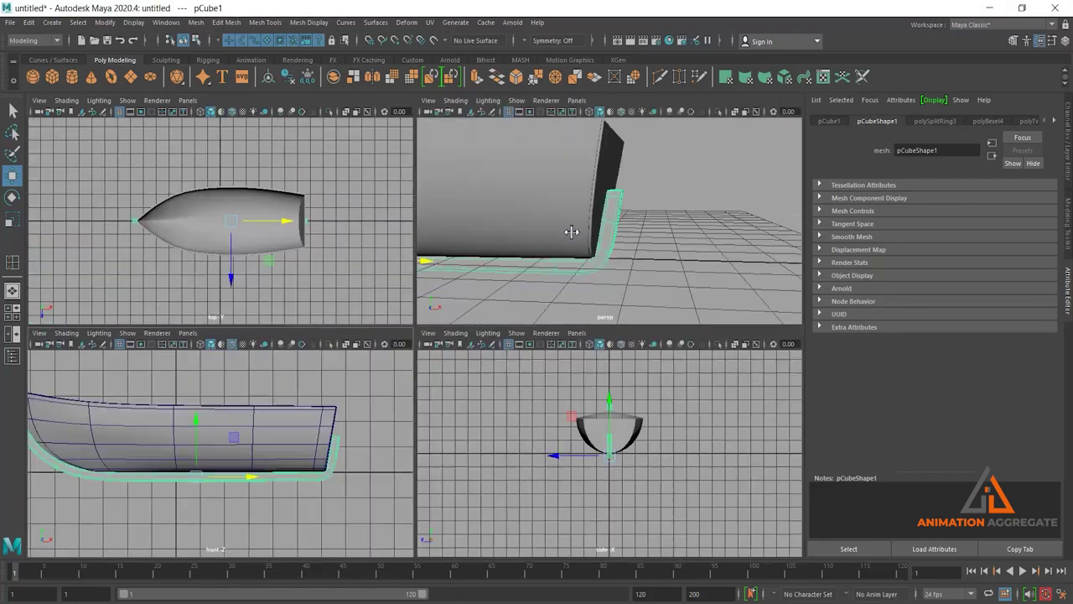
key(space)
scroll(444, 426, up, 3)
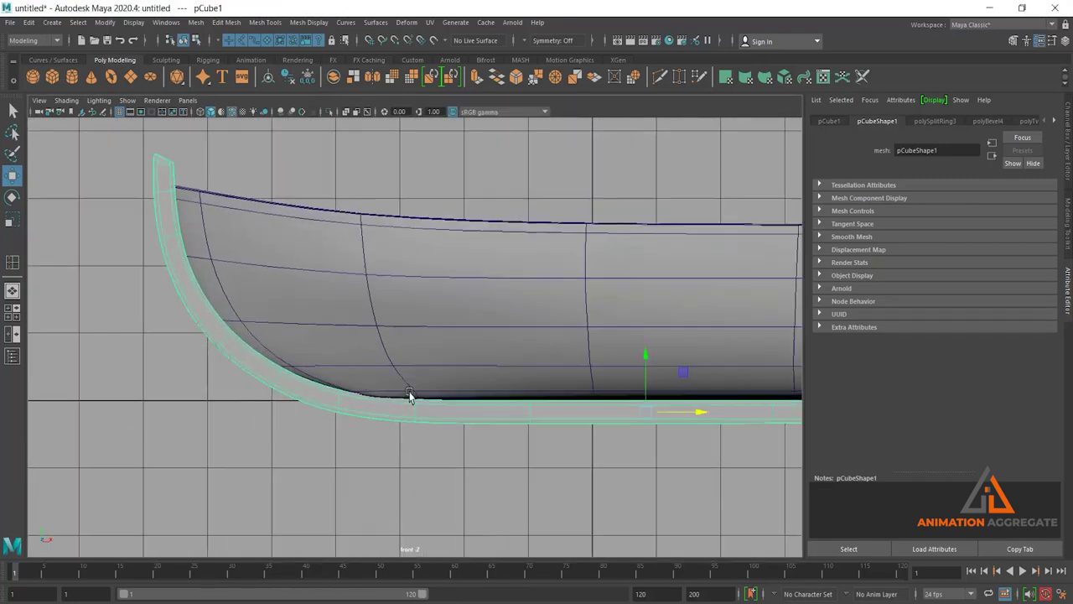
scroll(412, 395, up, 2)
scroll(270, 328, up, 1)
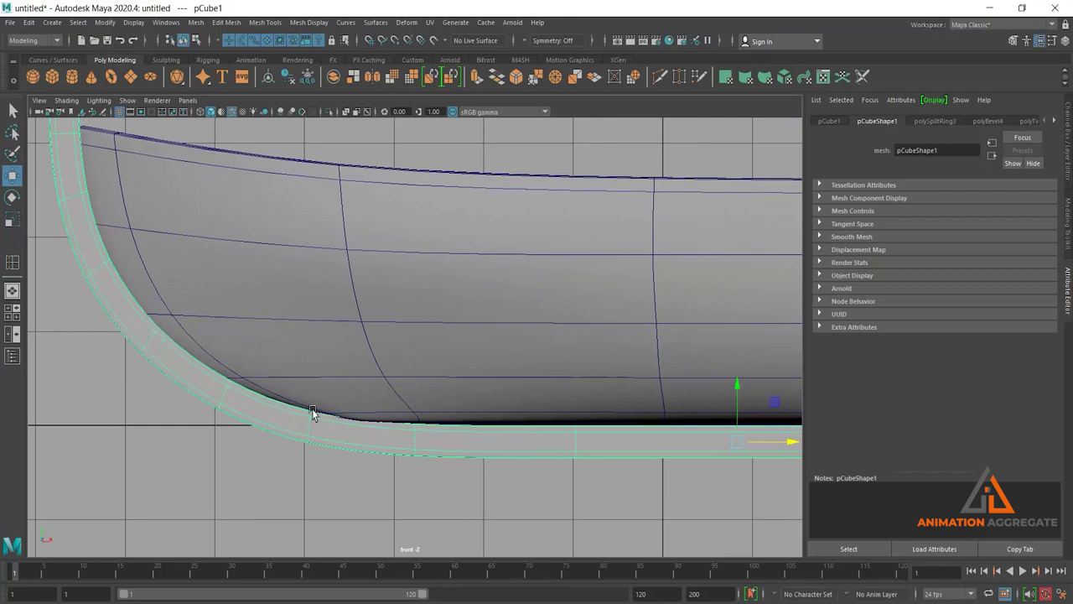
scroll(312, 413, down, 3)
key(space)
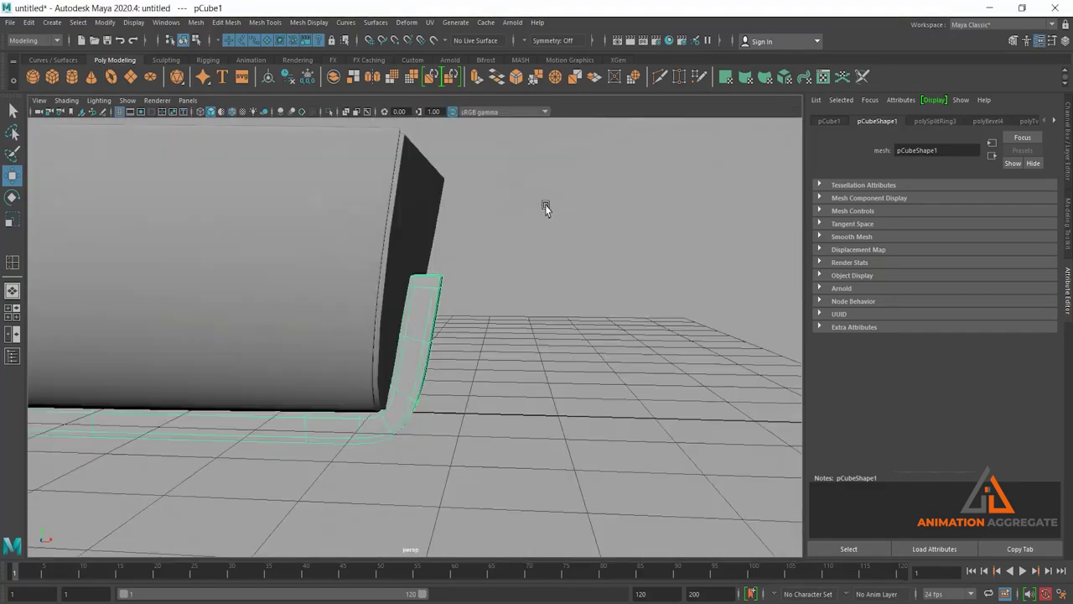
mouse_move(545, 204)
alt+mouse_down()
mouse_move(364, 223)
mouse_move(426, 268)
mouse_move(519, 211)
alt+mouse_up()
click(519, 212)
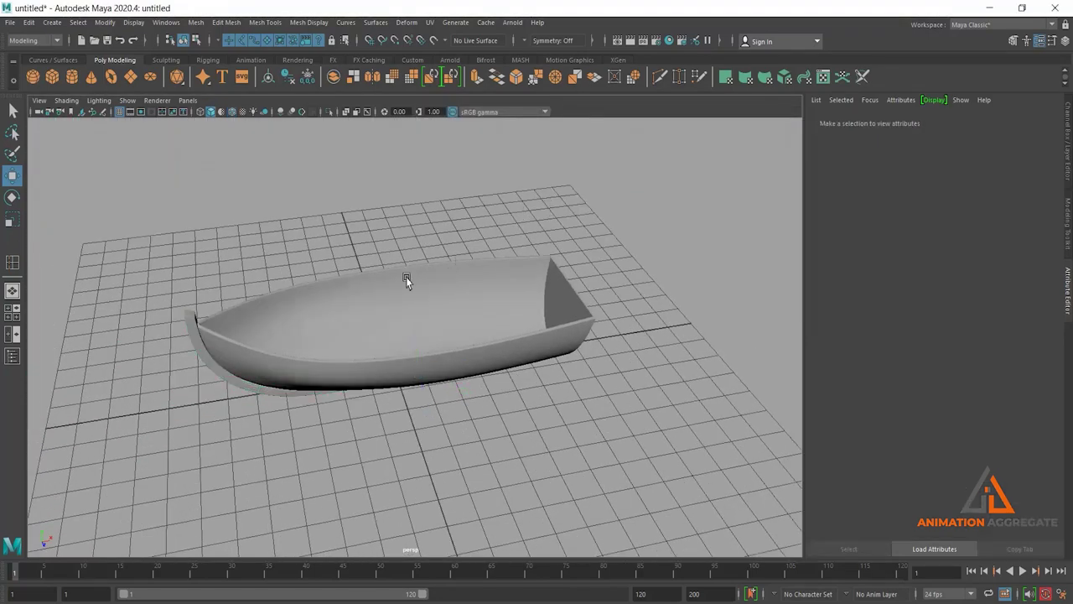
mouse_move(406, 279)
alt+mouse_down()
mouse_move(468, 266)
mouse_move(411, 276)
mouse_move(459, 292)
alt+mouse_up()
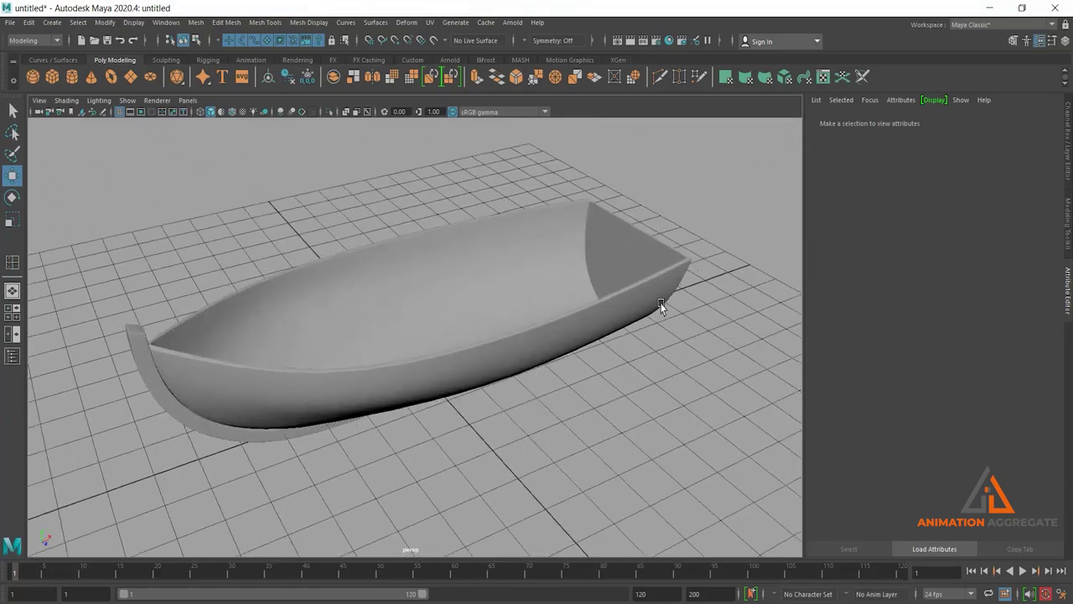
mouse_move(661, 307)
alt+mouse_down()
mouse_move(618, 268)
mouse_move(576, 259)
mouse_move(642, 267)
mouse_move(443, 264)
alt+mouse_up()
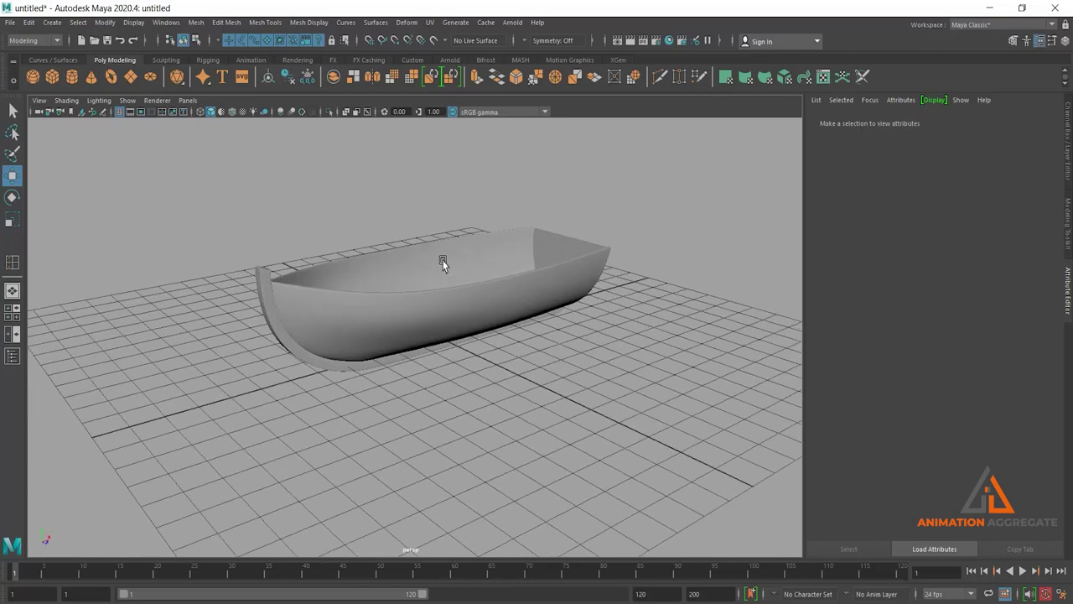
Step: Create a new cube, raise it, and shrink it to a tiny rail block
click(52, 76)
drag(439, 285, 438, 200)
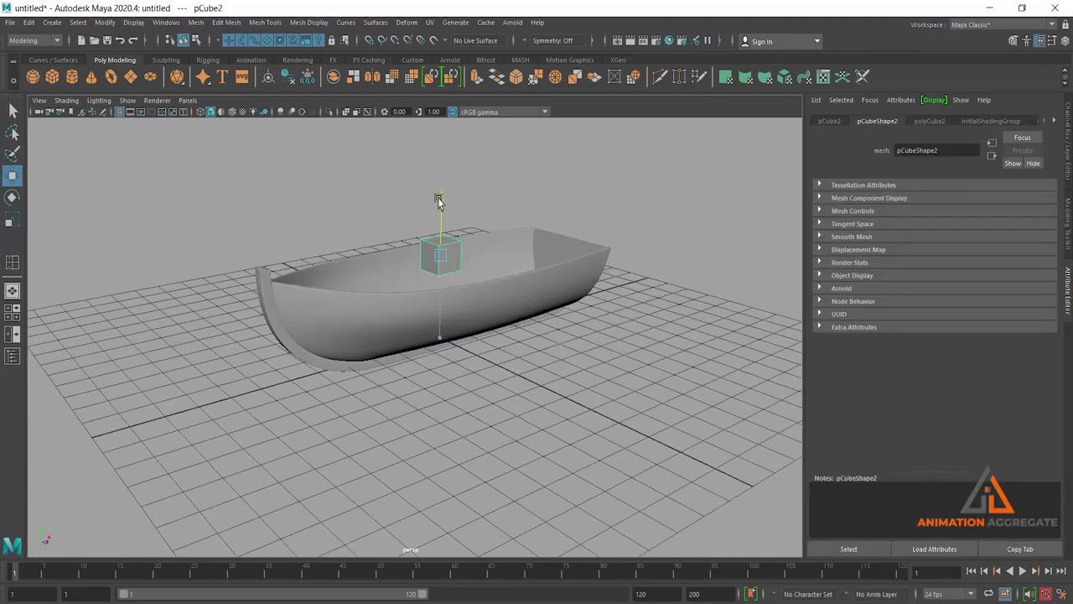
key(r)
drag(437, 258, 425, 268)
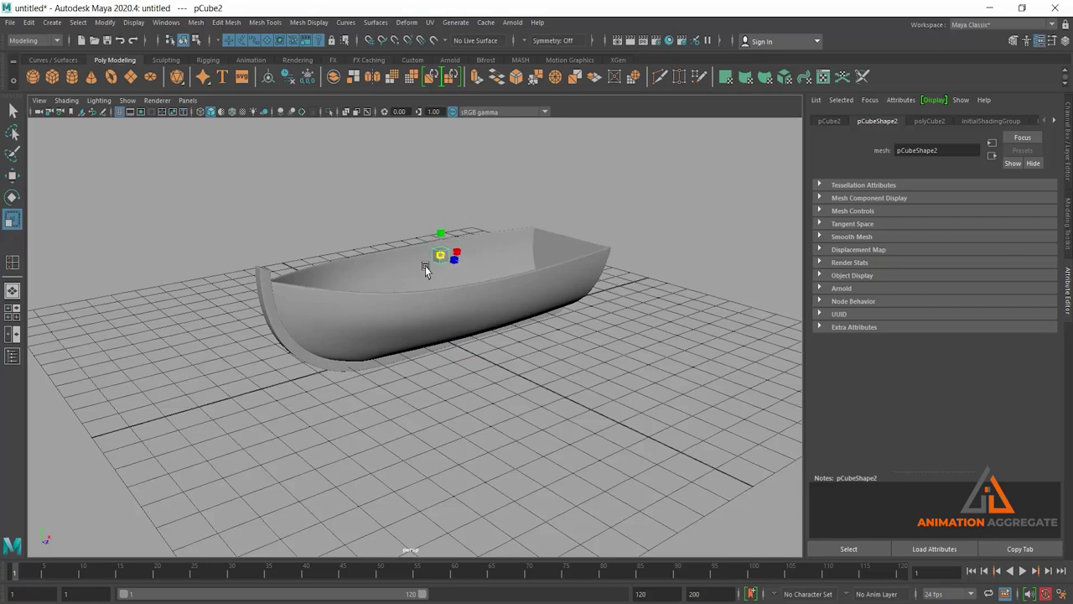
Step: In the top view, move the small block out onto the boat's rim
key(space)
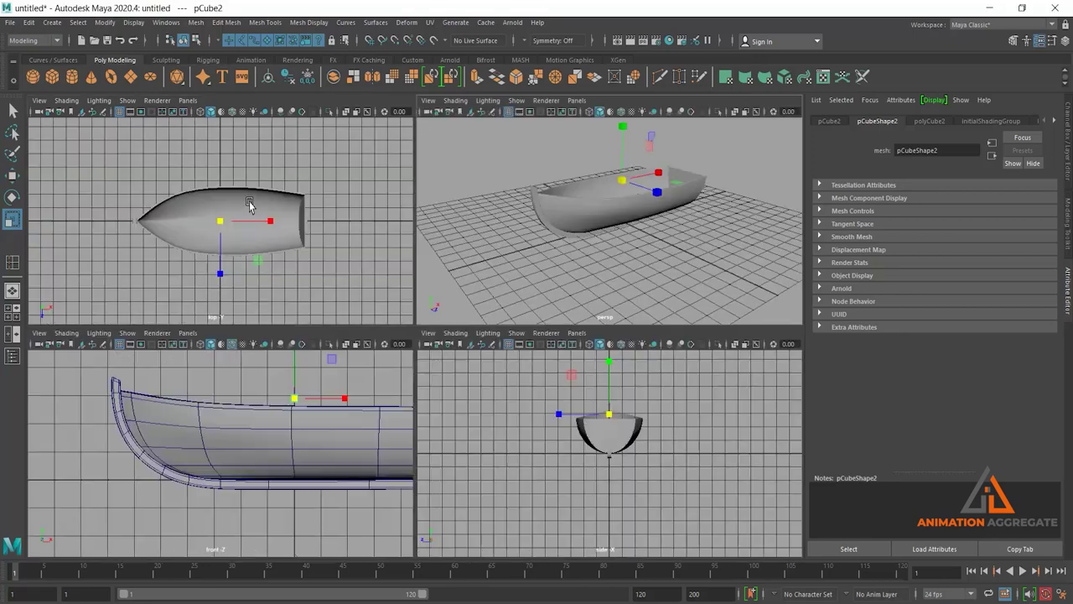
key(space)
scroll(381, 223, up, 3)
key(w)
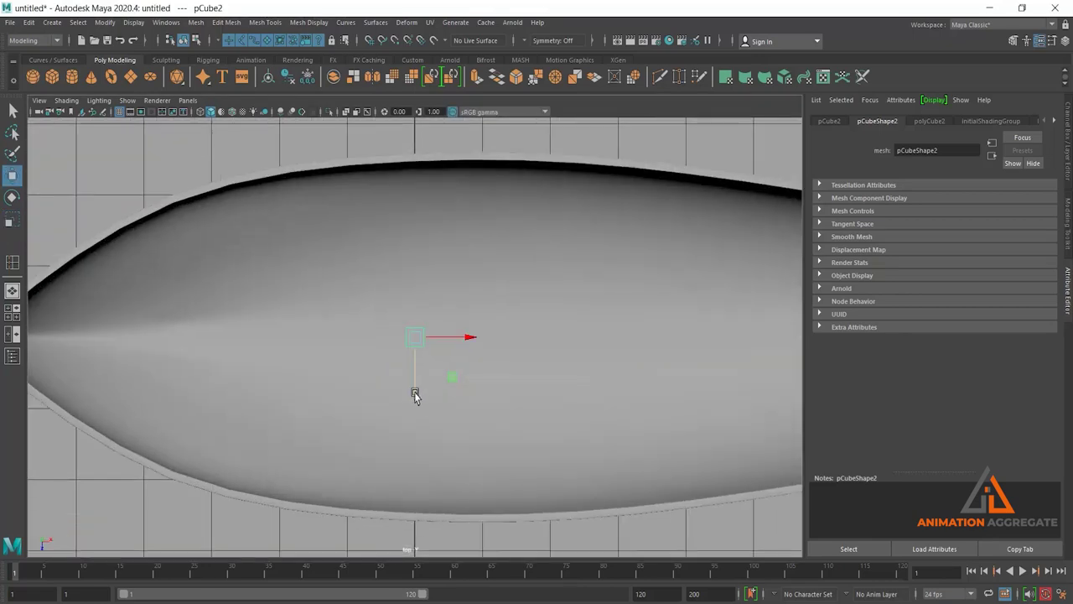
drag(414, 323, 438, 228)
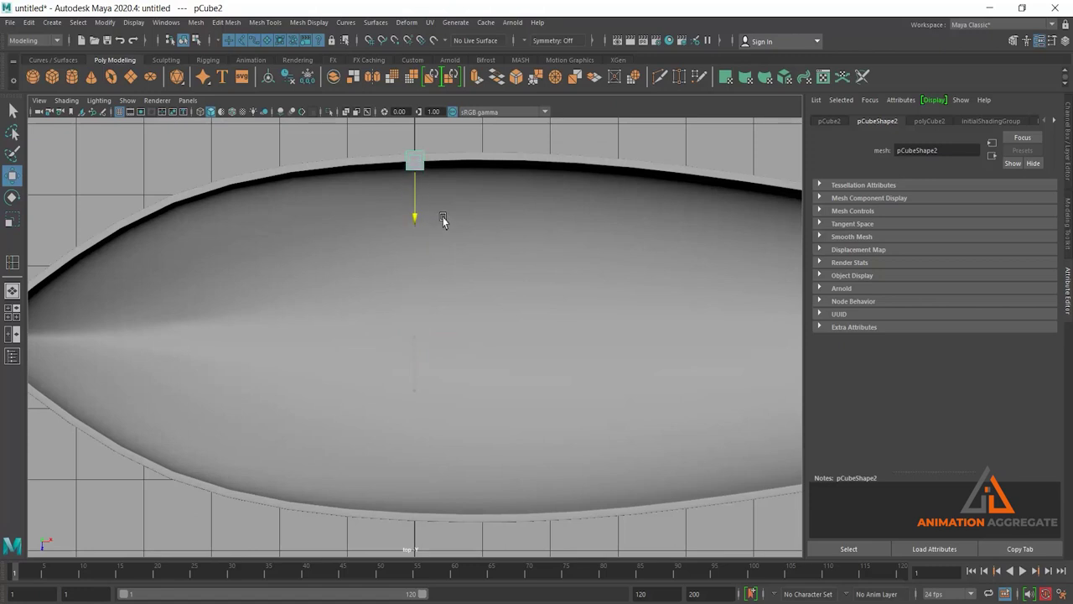
alt+middle_drag(443, 220, 431, 333)
scroll(431, 333, up, 2)
drag(414, 338, 566, 340)
drag(512, 387, 511, 385)
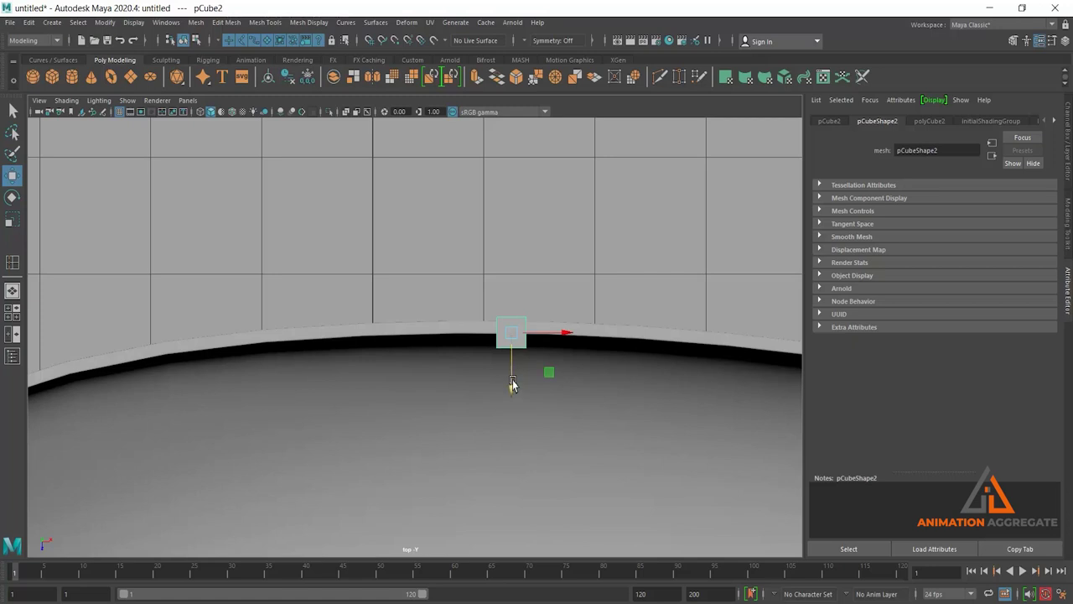
Step: Stretch the block wider along the rim and nudge it up onto the hull rim
key(r)
drag(560, 333, 642, 362)
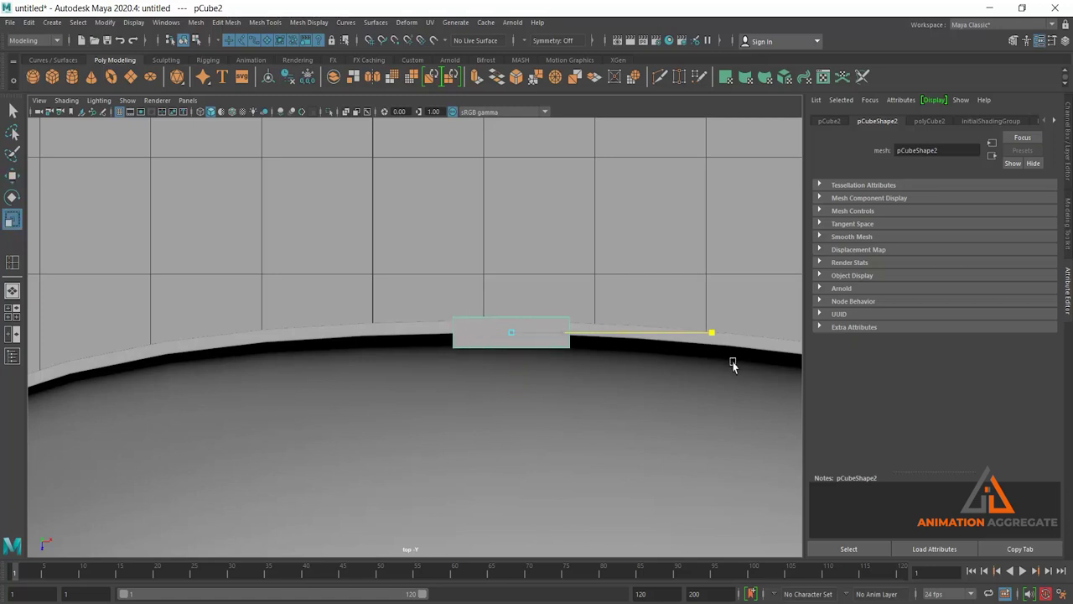
key(w)
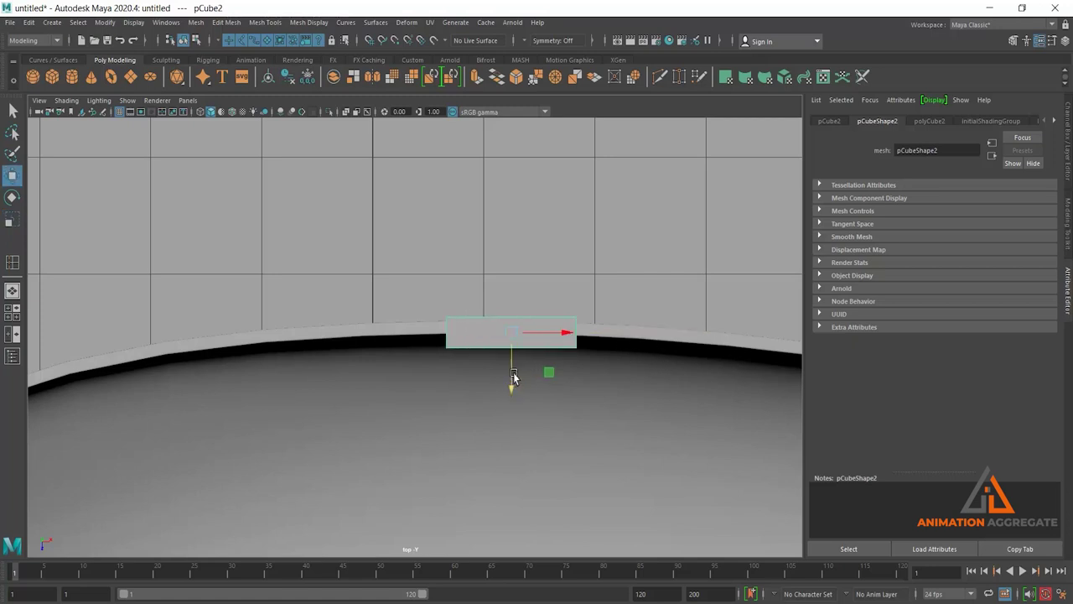
drag(509, 390, 510, 385)
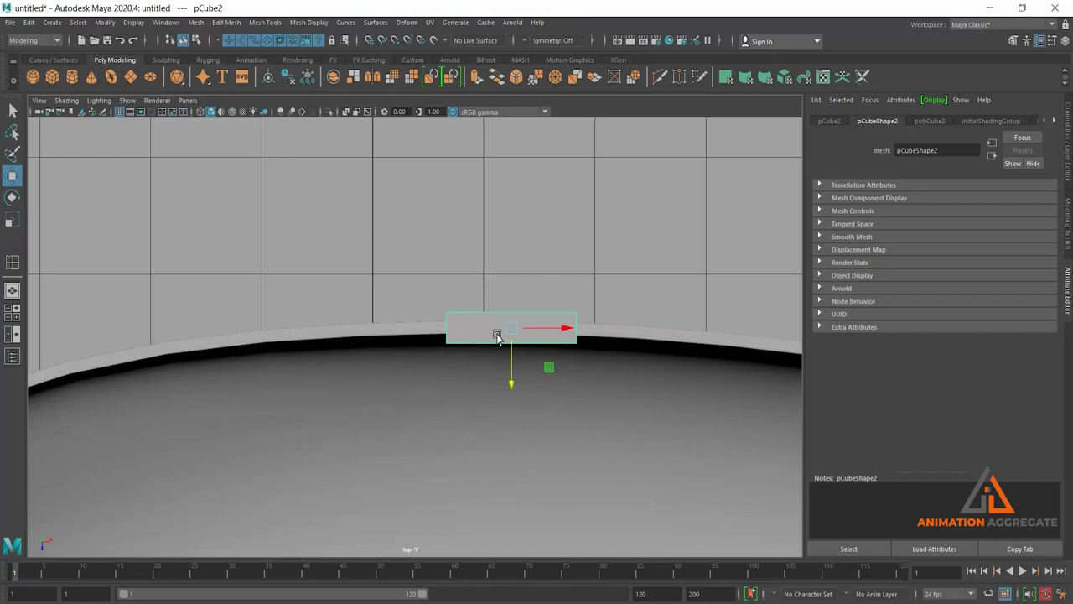
Step: Extrude the block's end face twice, angling each new segment to follow the rim
drag(391, 254, 473, 406)
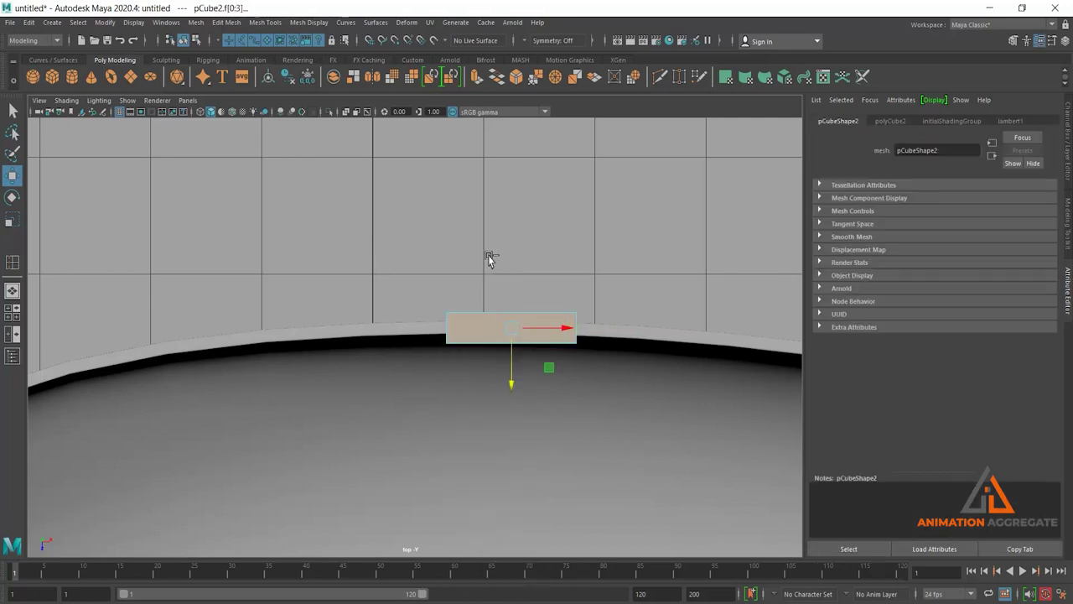
shift+right_drag(454, 201, 456, 228)
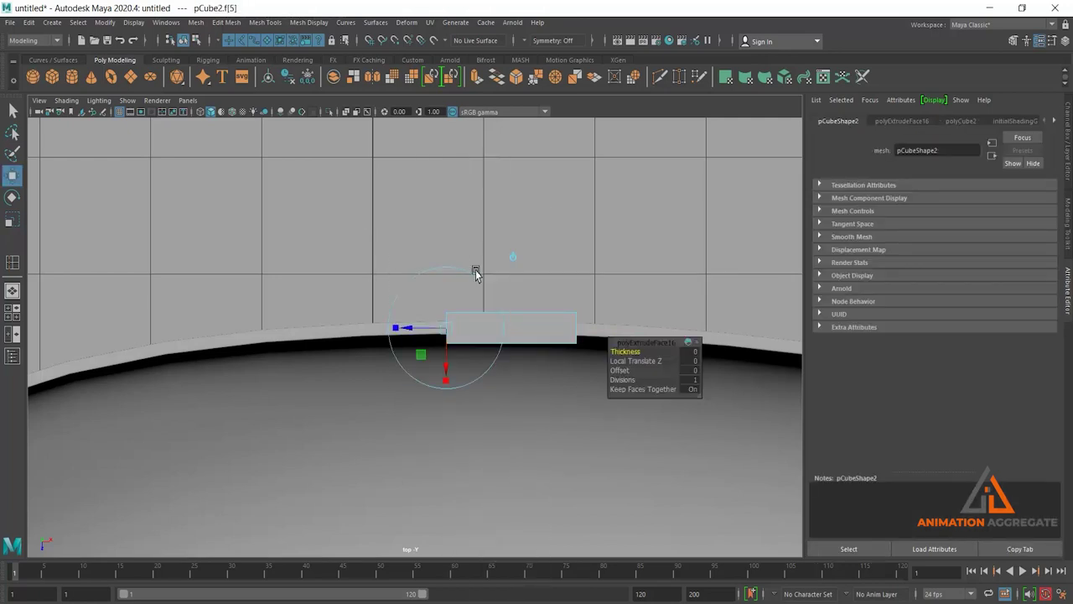
drag(509, 334, 305, 328)
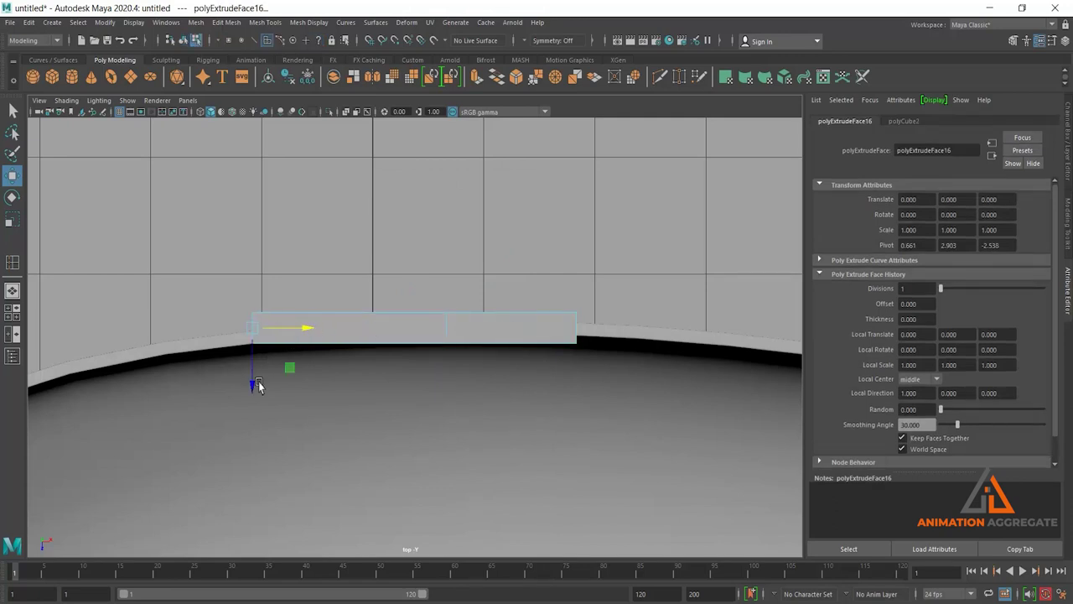
alt+middle_drag(304, 328, 502, 327)
key(e)
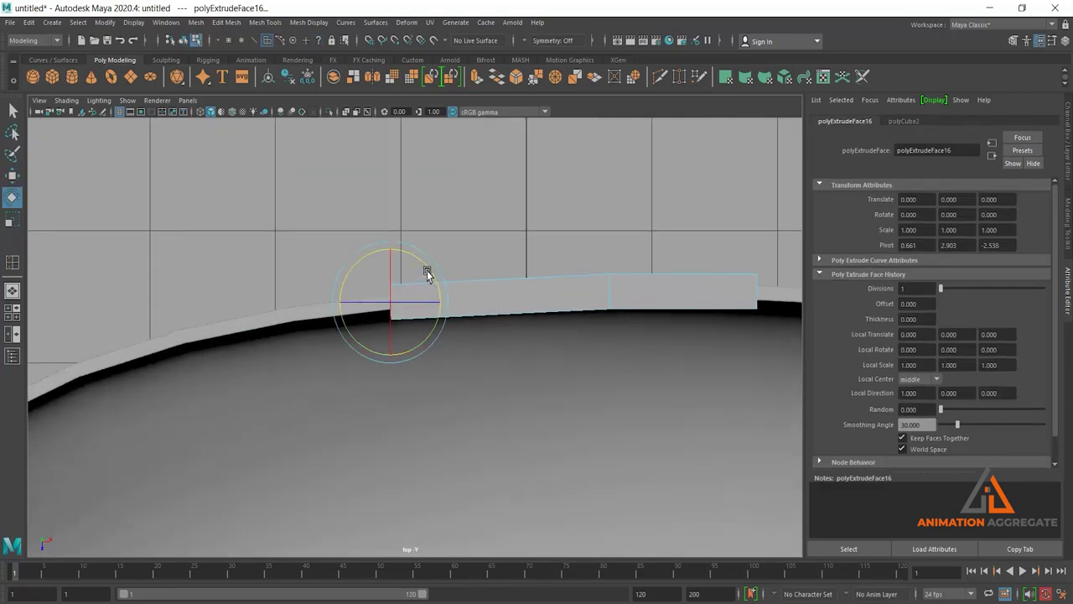
alt+middle_drag(463, 269, 582, 259)
key(w)
key(ctrl+e)
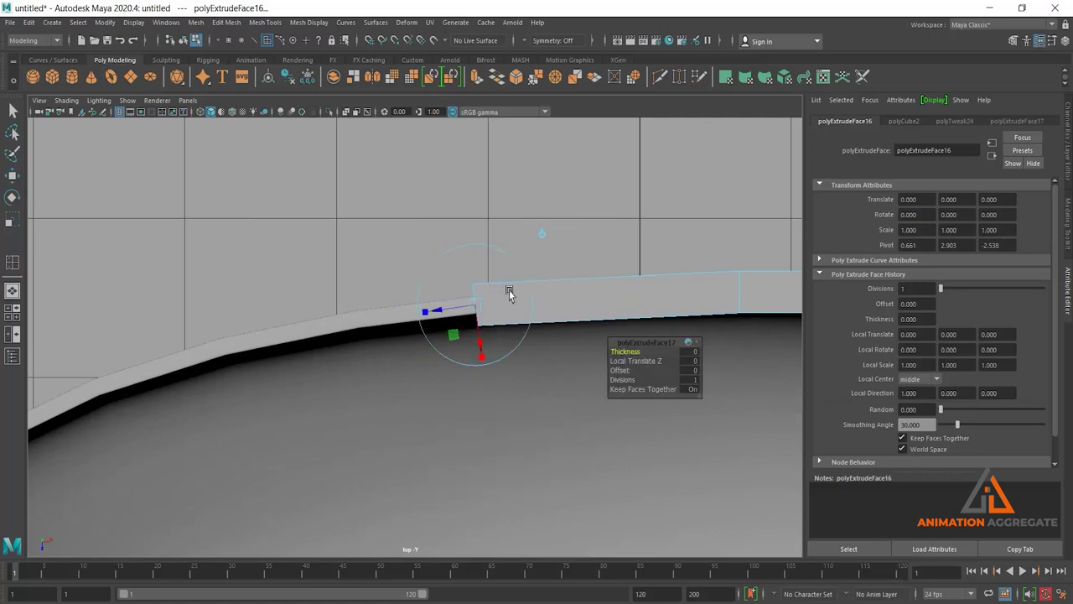
alt+middle_drag(479, 340, 311, 306)
key(w)
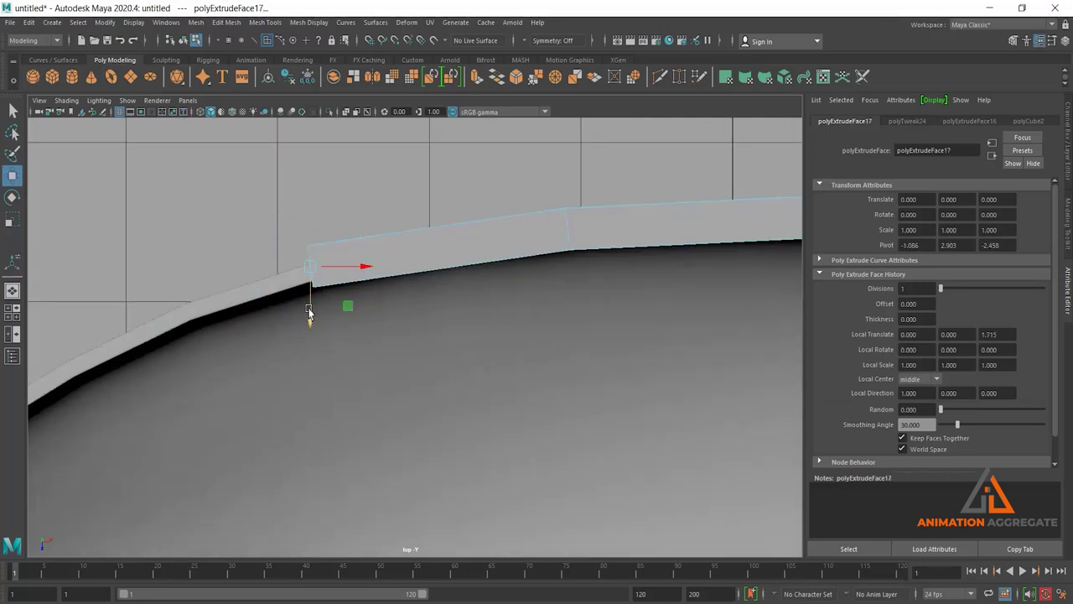
drag(311, 298, 310, 319)
Step: Extrude a third rail segment along the rim and angle its end face to match the curve
key(ctrl+e)
alt+middle_drag(338, 233, 431, 215)
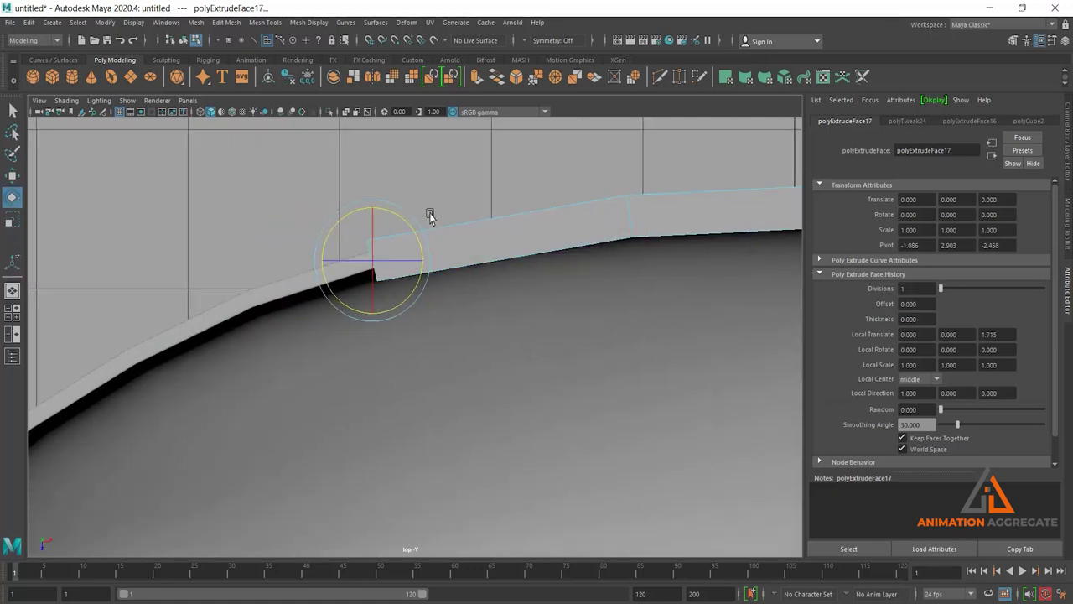
key(w)
drag(373, 270, 192, 263)
alt+middle_drag(192, 263, 240, 246)
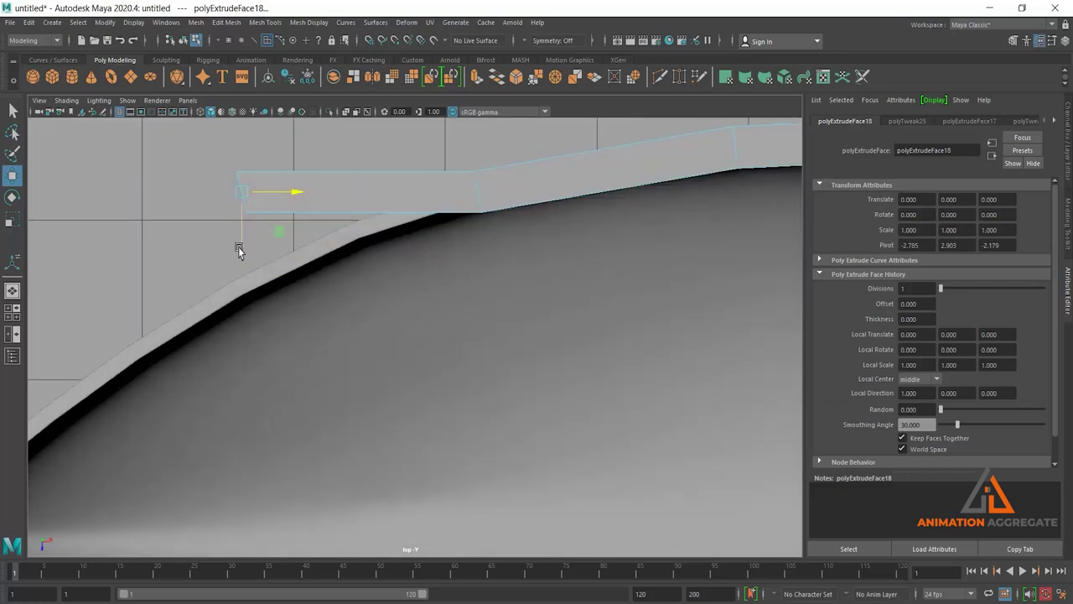
drag(244, 335, 246, 335)
key(e)
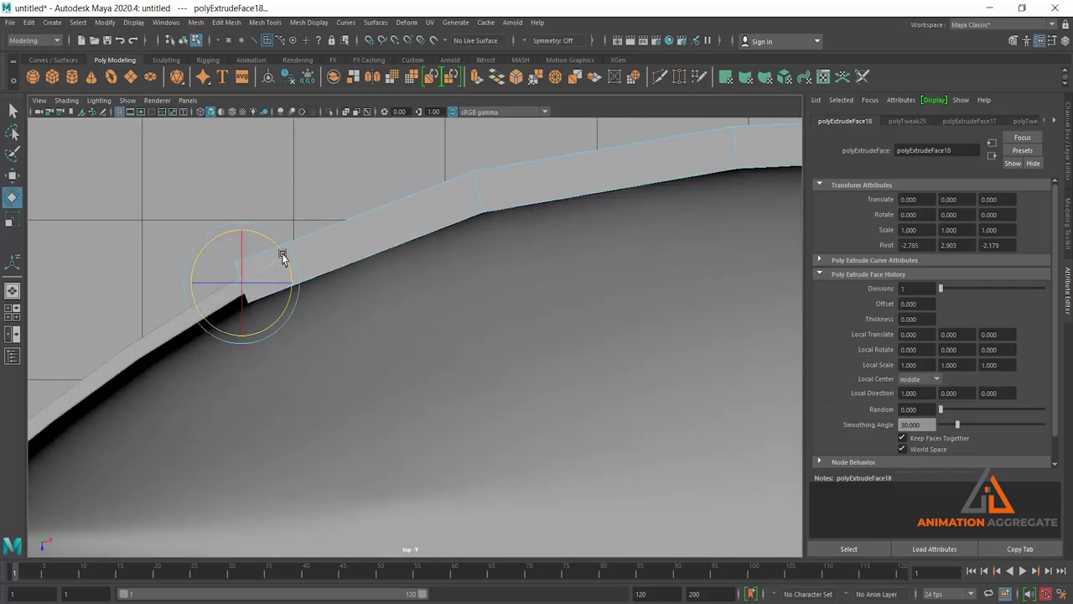
alt+middle_drag(282, 251, 330, 270)
scroll(329, 270, down, 3)
Step: Extrude the final segments down the rim until the rail reaches the bow tip
shift+right_drag(252, 220, 252, 246)
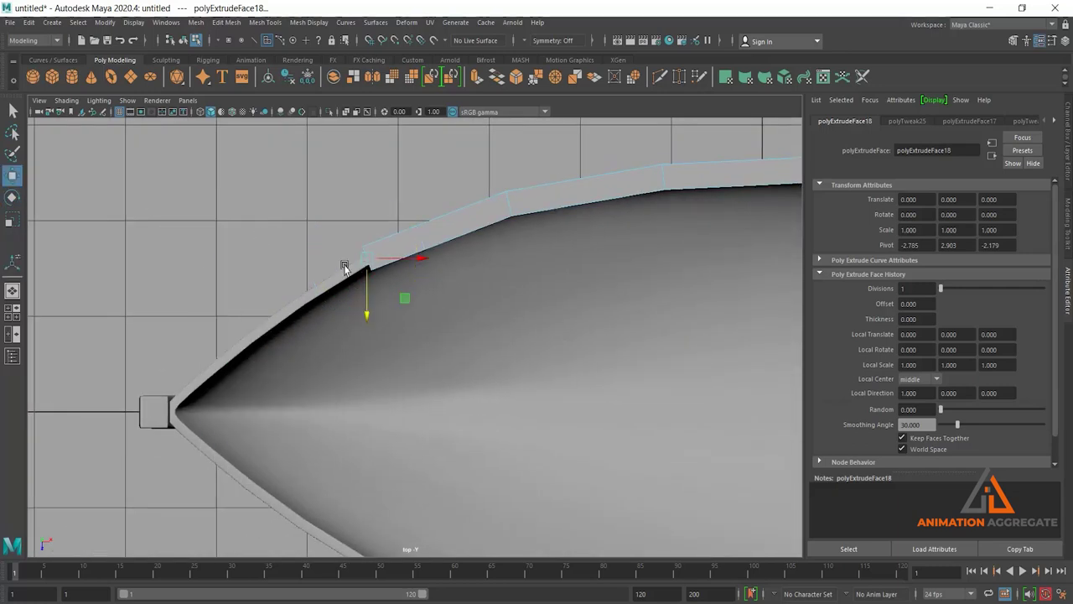
drag(291, 322, 253, 344)
key(e)
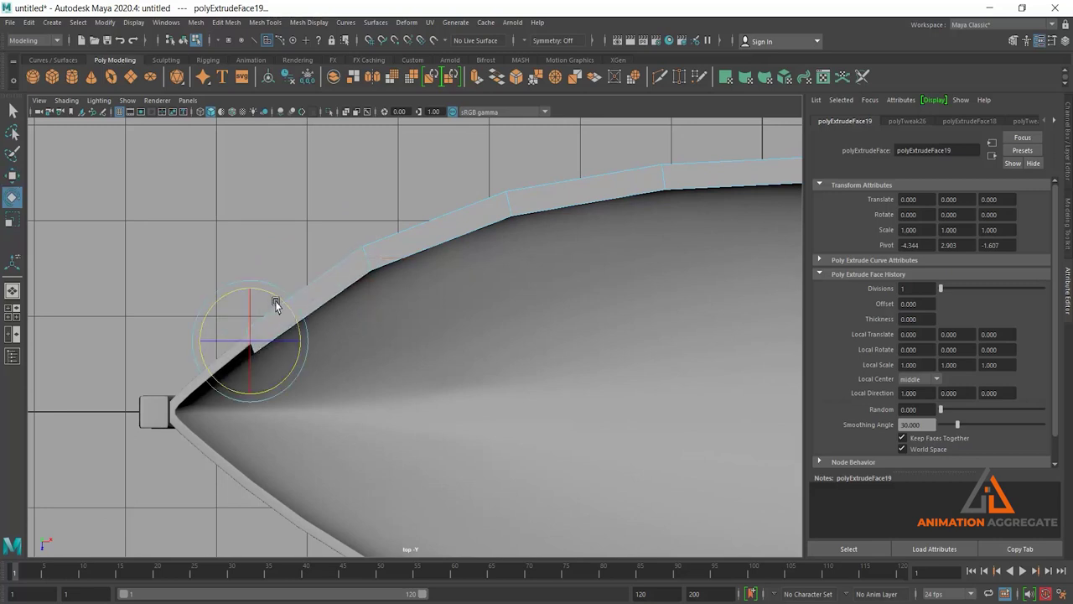
click(339, 254)
shift+right_drag(269, 172, 268, 135)
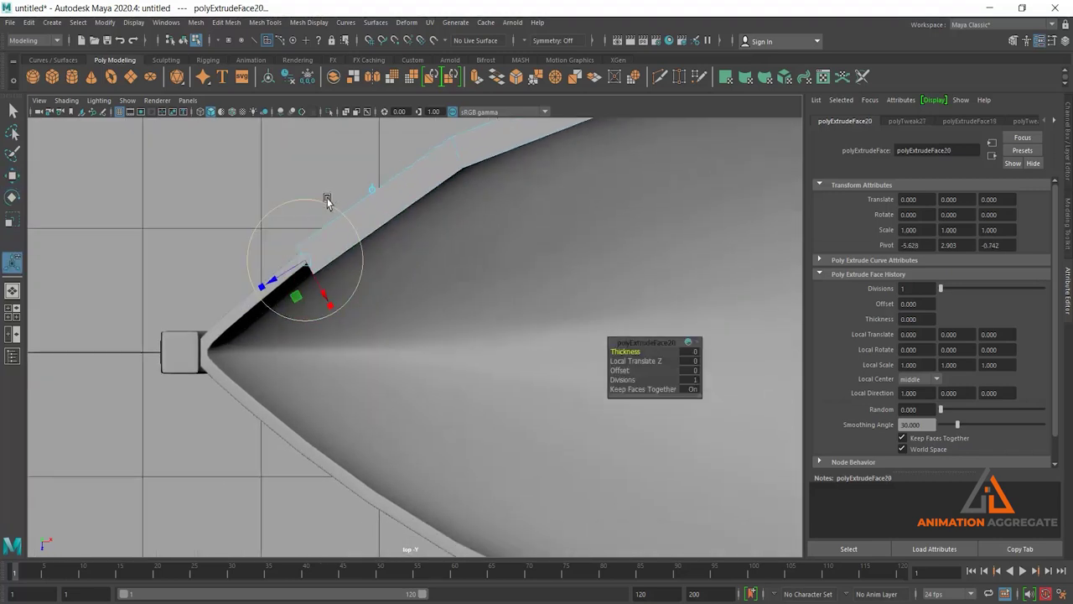
mouse_move(302, 294)
mouse_down()
mouse_move(197, 336)
mouse_move(216, 371)
mouse_move(231, 373)
mouse_up()
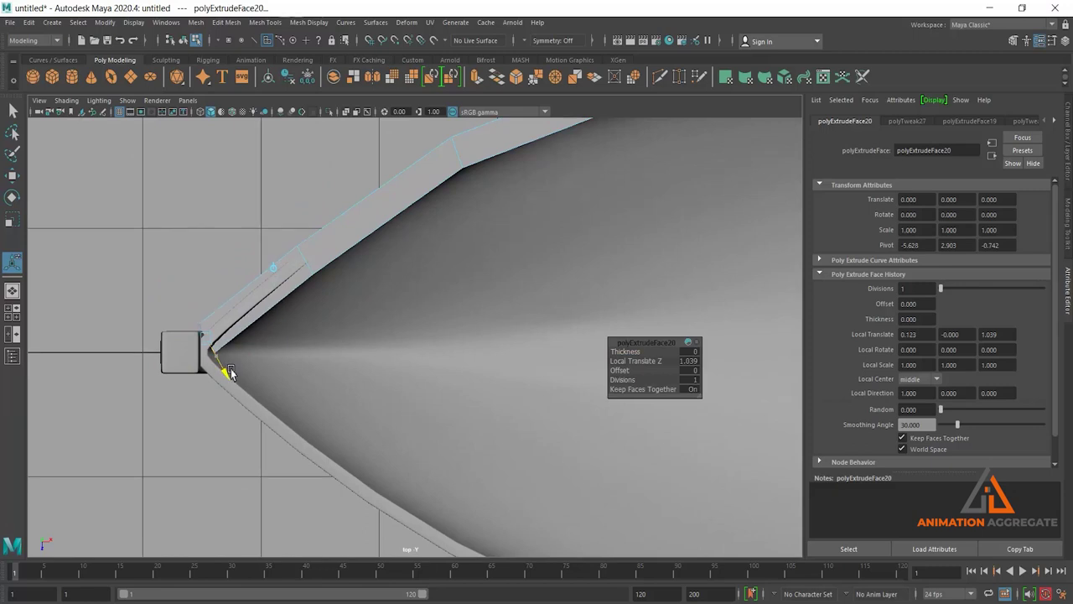
scroll(302, 307, up, 5)
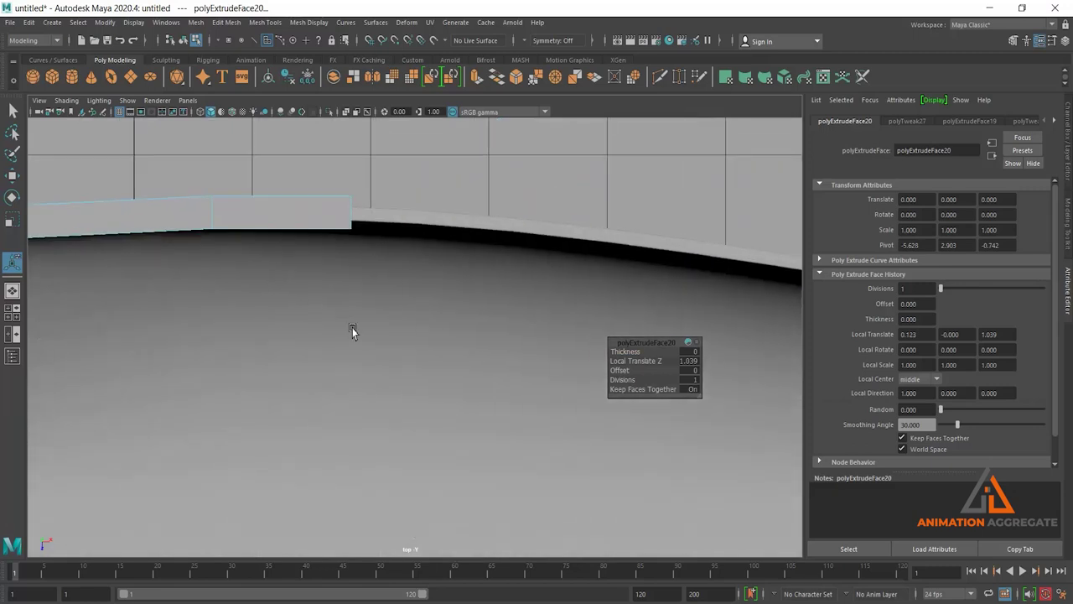
right_click(344, 213)
Step: Extrude the rail's other end face twice, pulling the new segments right along the rim
click(341, 247)
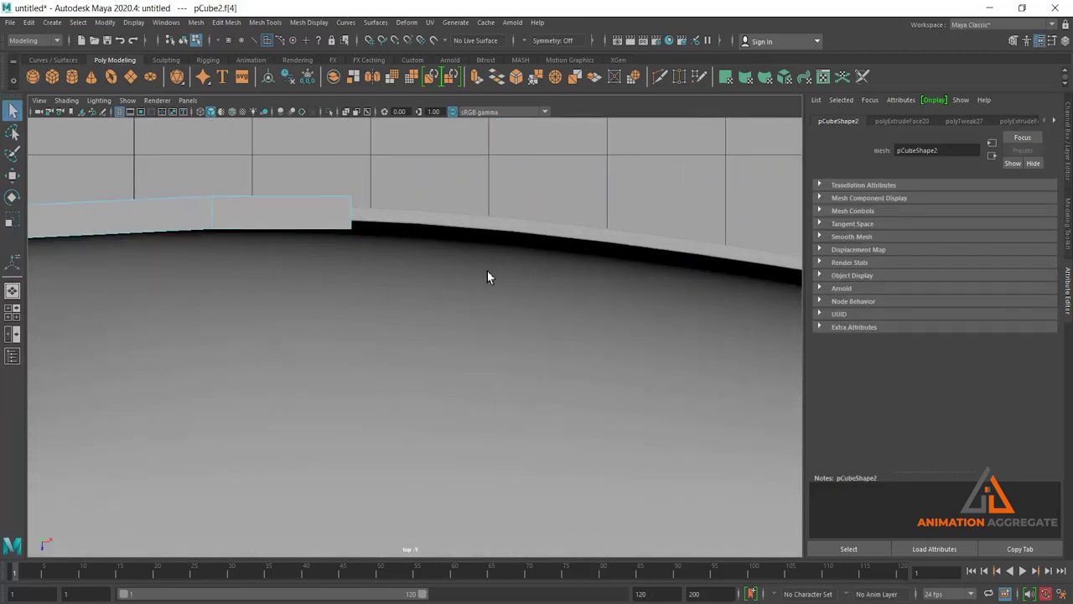
scroll(353, 259, down, 3)
shift+right_drag(352, 220, 352, 213)
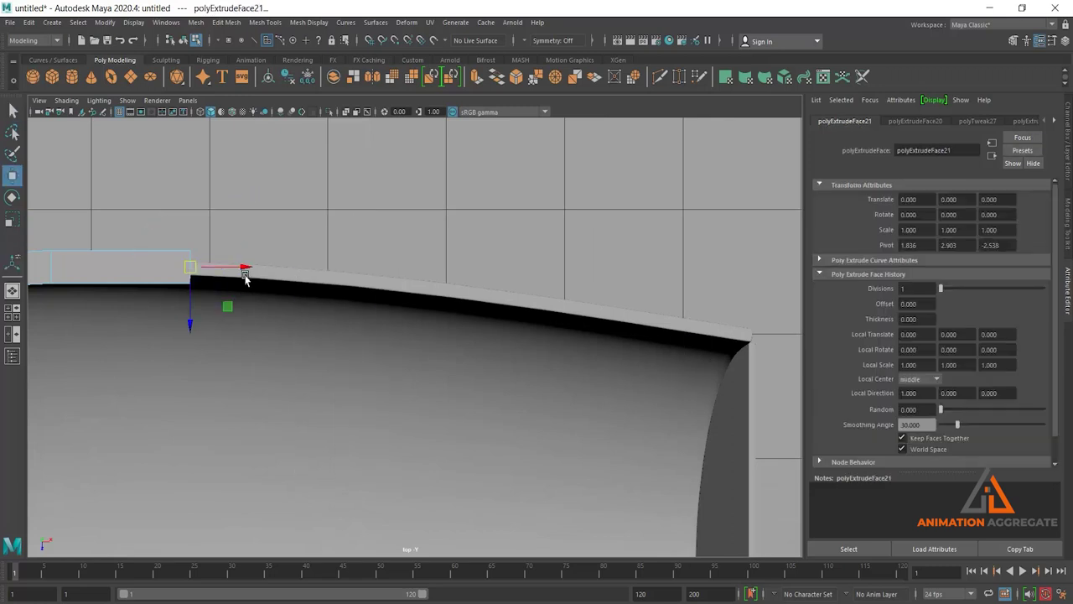
drag(242, 267, 386, 266)
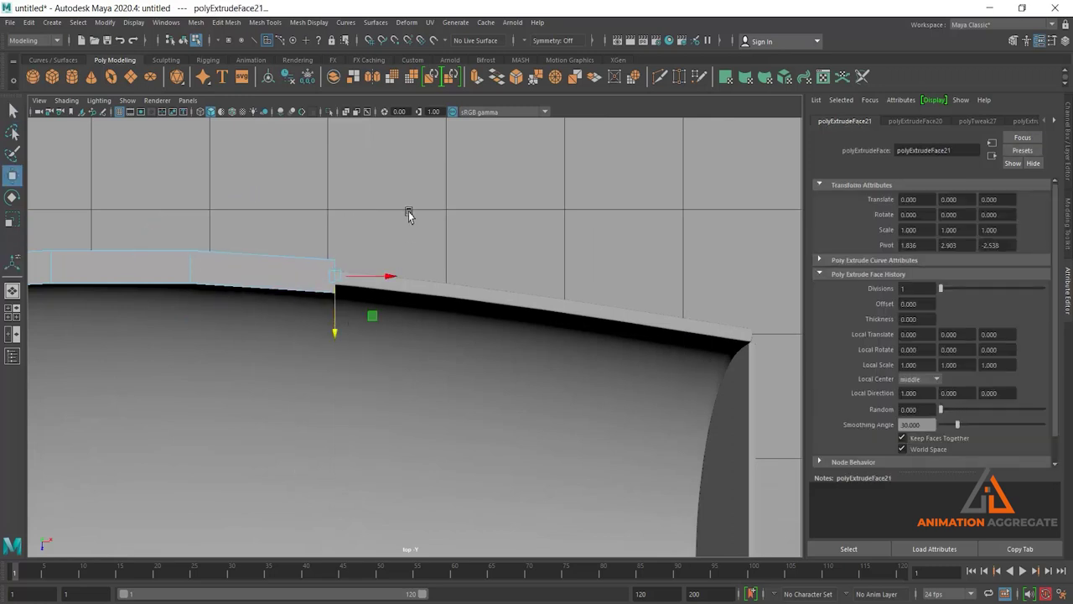
shift+right_drag(395, 275, 395, 266)
drag(386, 277, 574, 323)
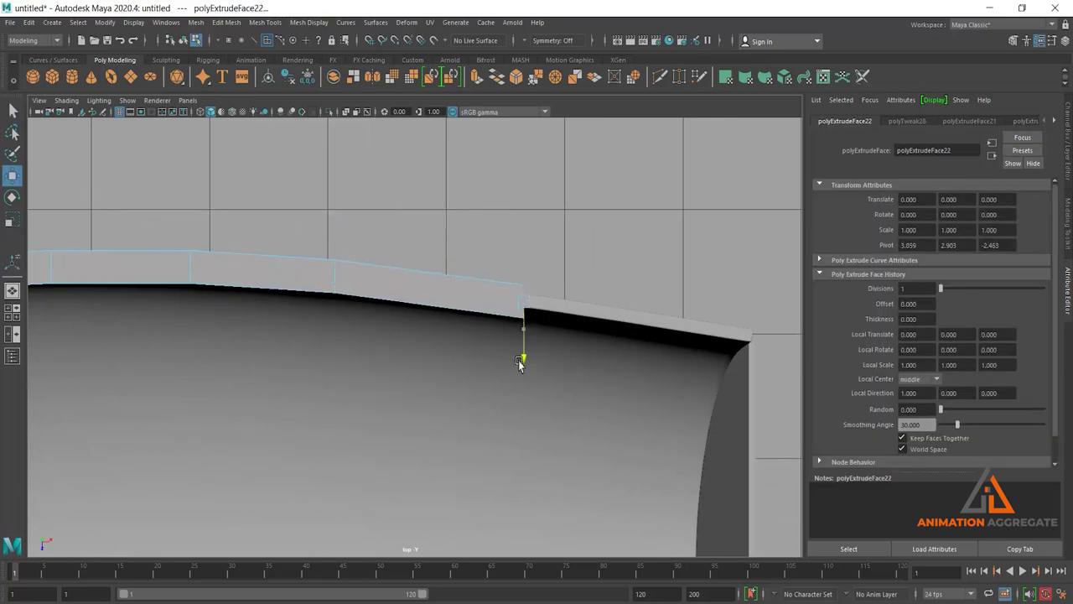
Step: Extrude further rail segments along the rim up to the hull's corner
key(e)
key(w)
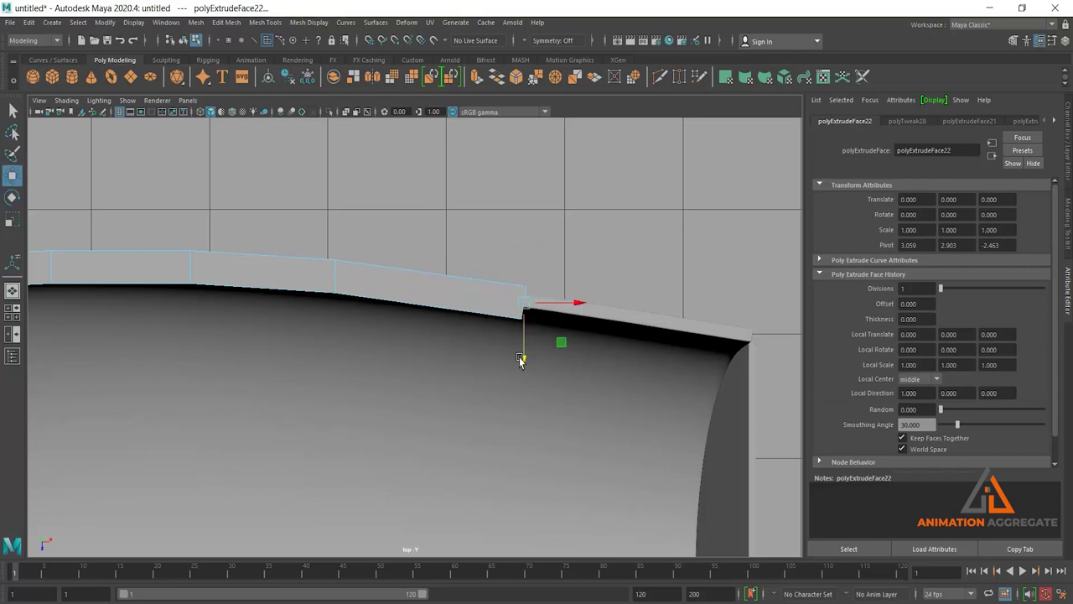
alt+middle_drag(568, 307, 512, 302)
shift+right_drag(570, 210, 570, 243)
drag(532, 300, 640, 337)
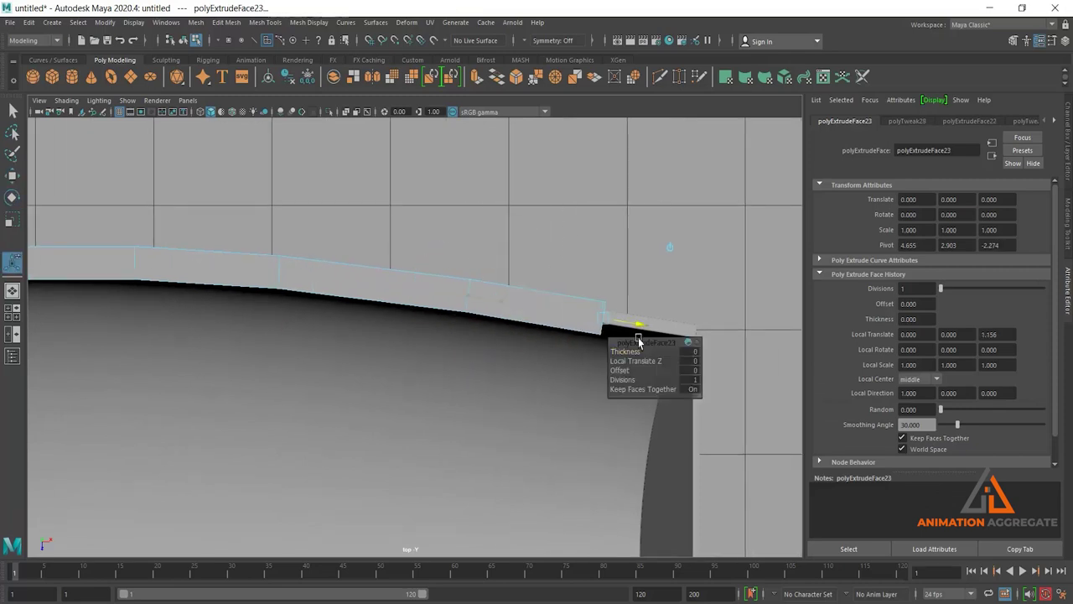
key(w)
alt+middle_drag(640, 337, 630, 300)
shift+right_drag(556, 296, 560, 327)
drag(560, 299, 605, 292)
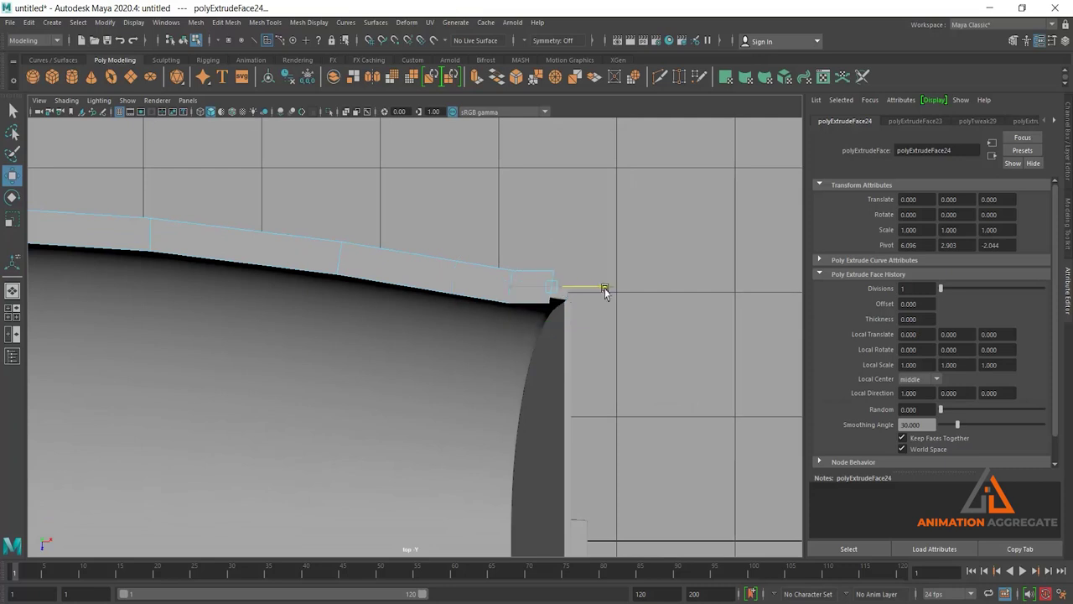
key(r)
key(e)
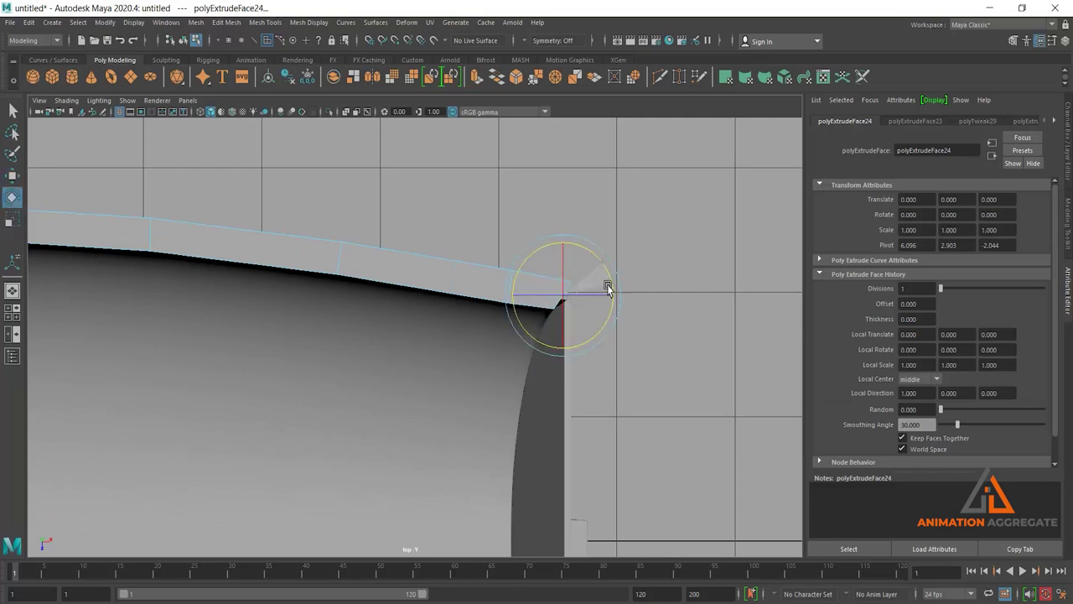
Step: Adjust the rail's corner vertex, then extrude and rotate the end face to turn the corner
key(F9)
click(555, 307)
key(w)
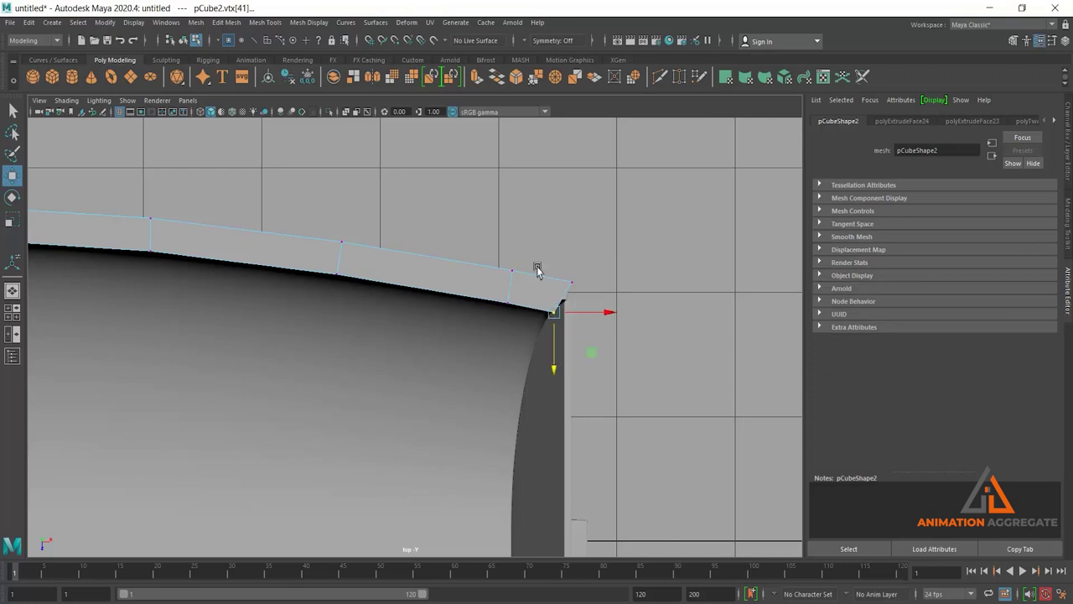
shift+right_drag(591, 244, 594, 200)
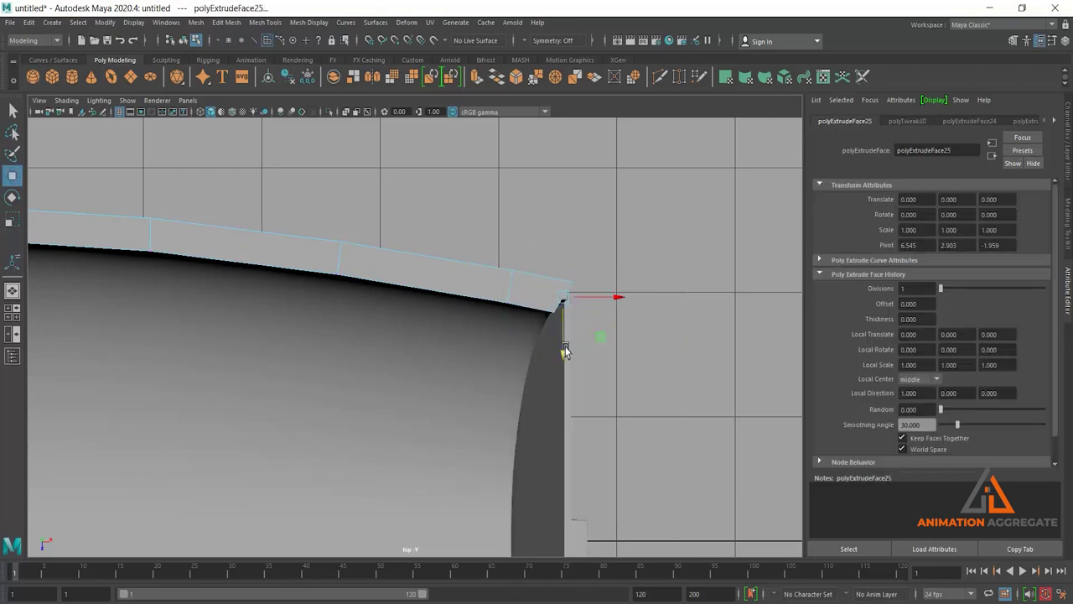
key(e)
drag(604, 359, 605, 335)
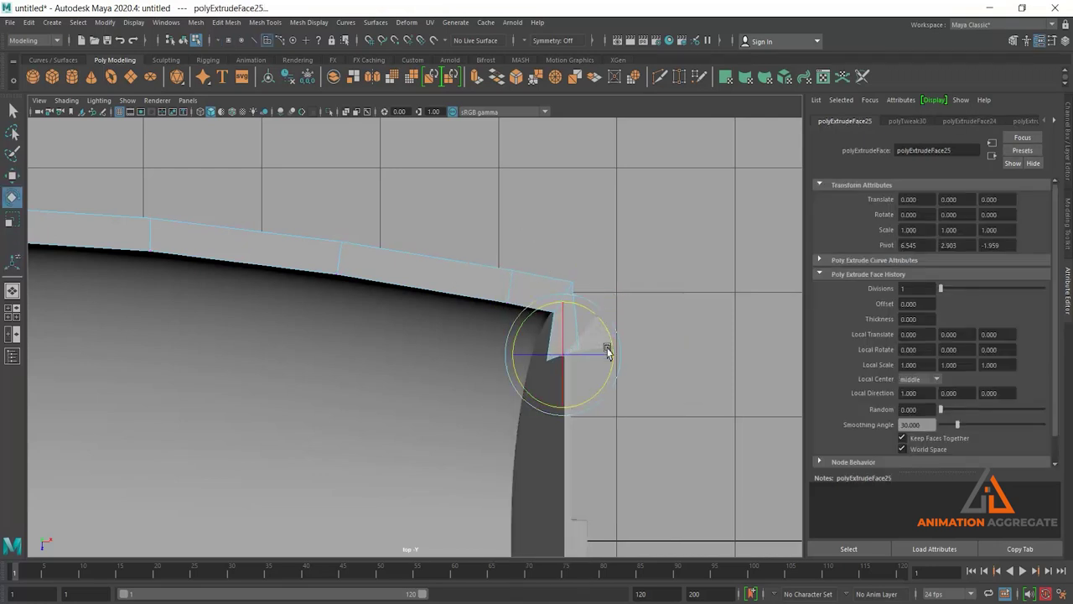
key(w)
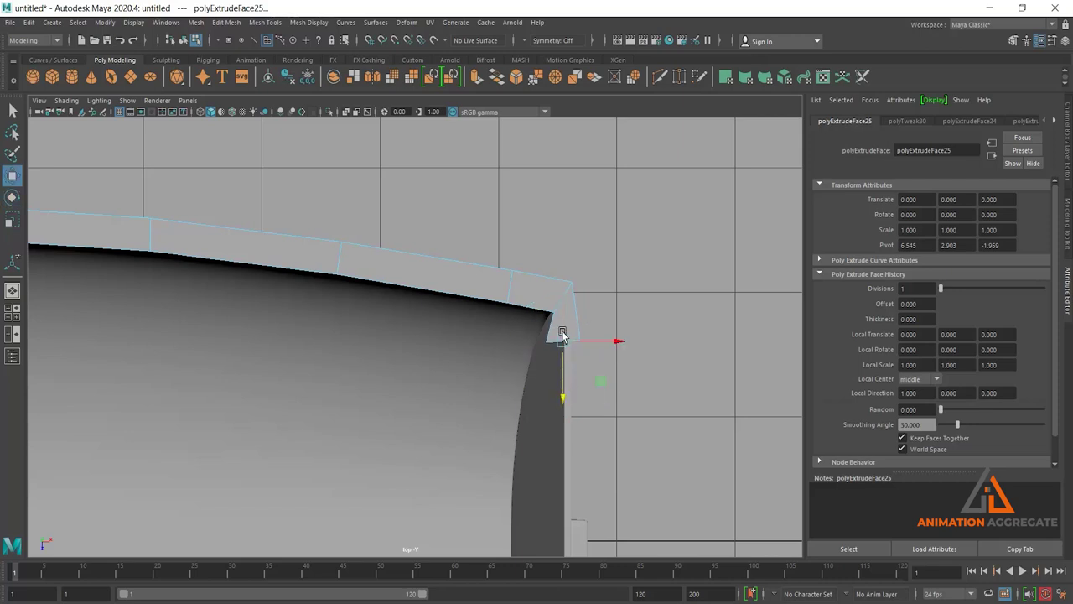
Step: Rotate the corner edge, then extrude the end face down the hull's flat end
key(F10)
click(563, 280)
key(e)
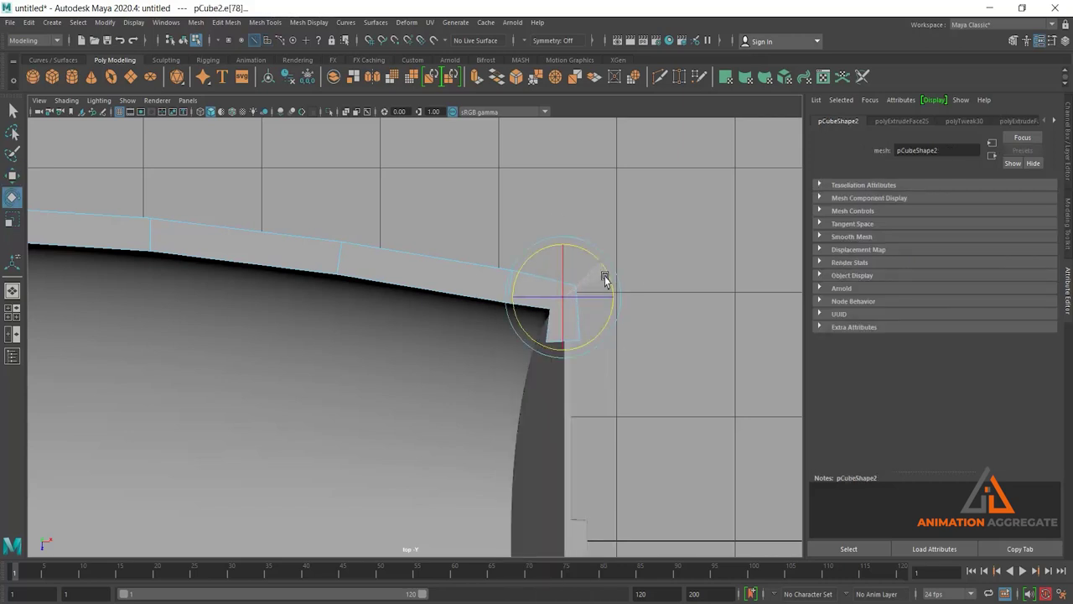
alt+middle_drag(605, 280, 590, 263)
alt+middle_drag(667, 258, 642, 252)
key(w)
right_drag(639, 245, 587, 277)
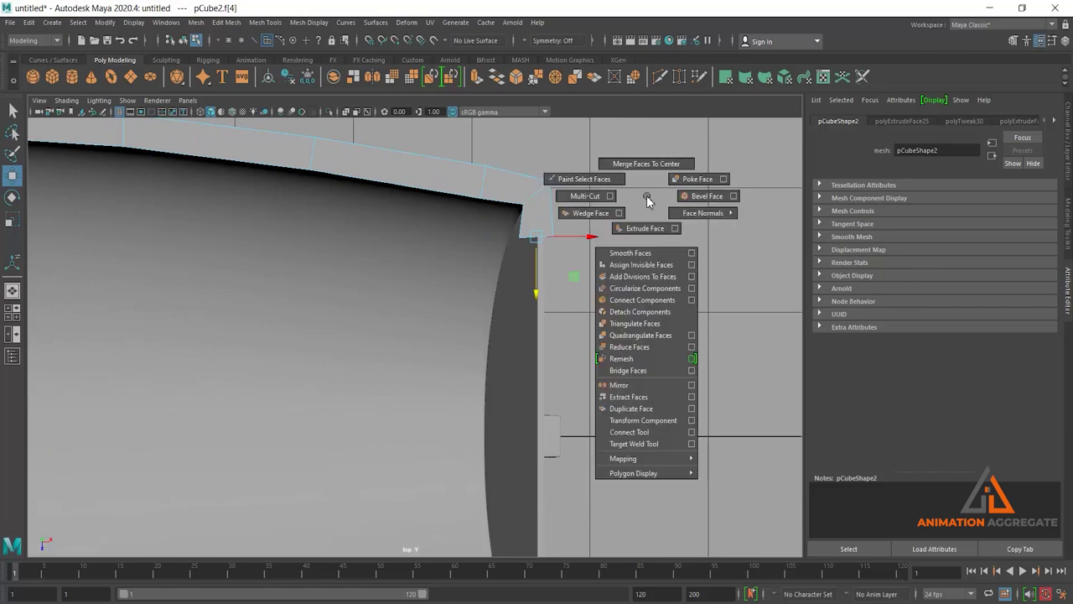
key(ctrl+e)
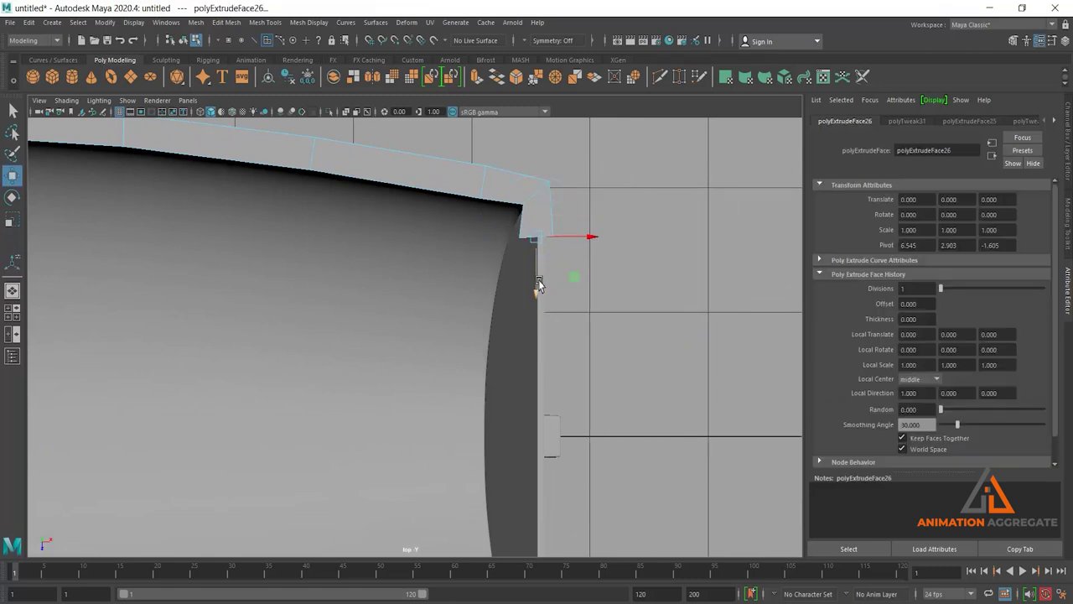
drag(539, 283, 538, 410)
Step: Select the rail's corner vertices to fit them, then return to Object Mode
right_drag(545, 234, 510, 203)
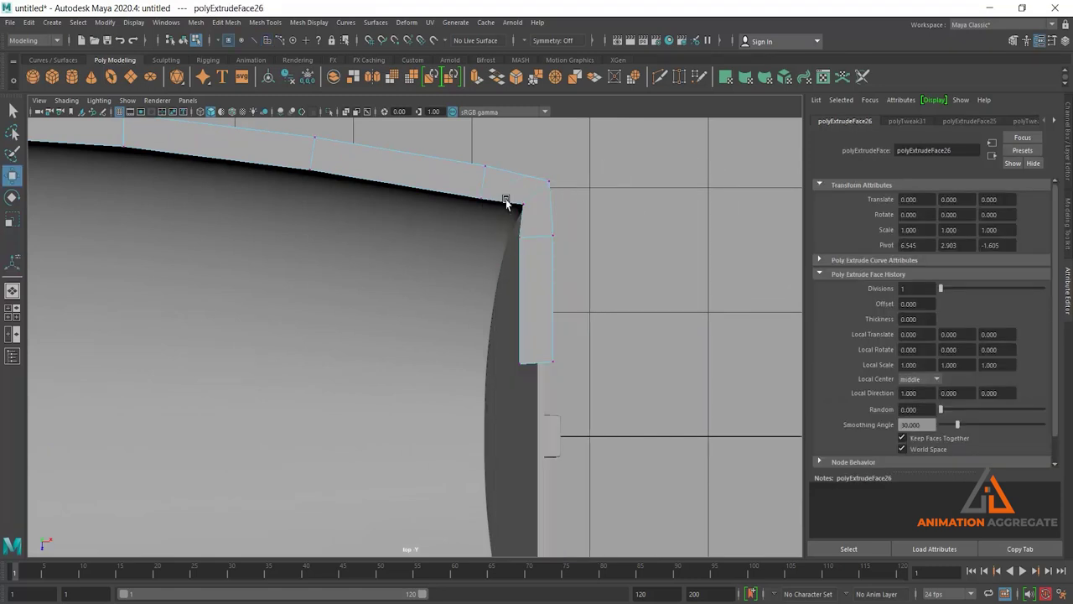
click(512, 206)
drag(470, 155, 500, 205)
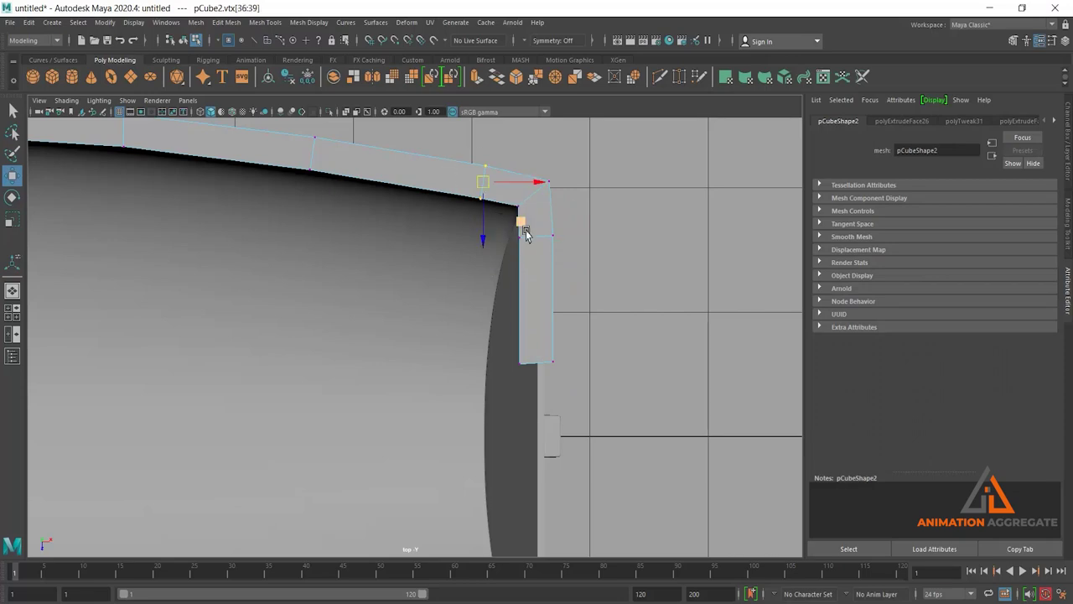
right_drag(546, 234, 635, 161)
Step: Switch to a wireframe front view of the rail and nudge the selection slightly down
key(space)
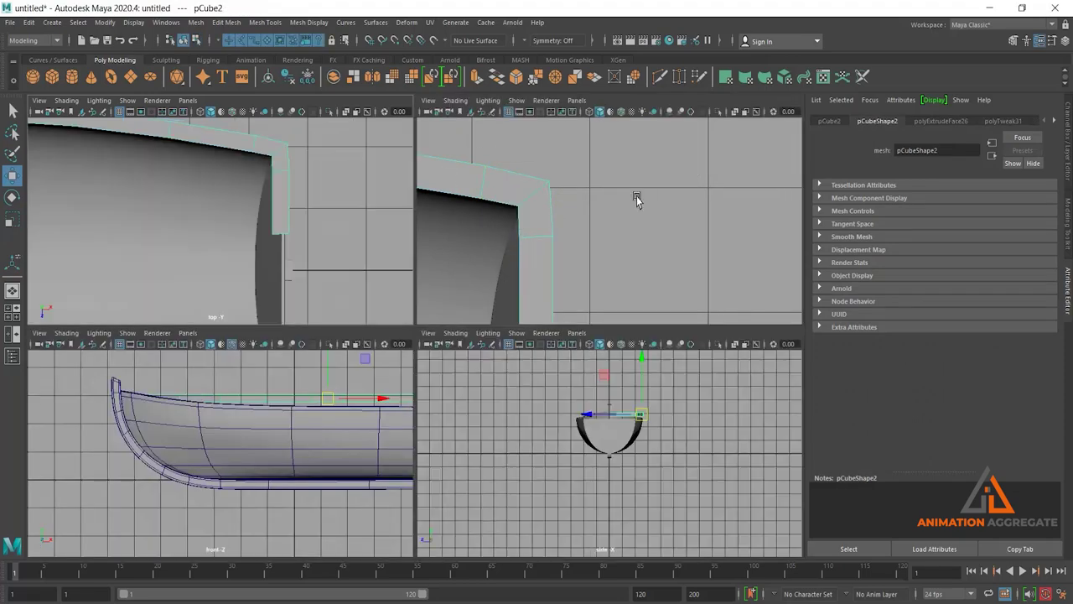
key(space)
alt+drag(628, 230, 611, 232)
key(space)
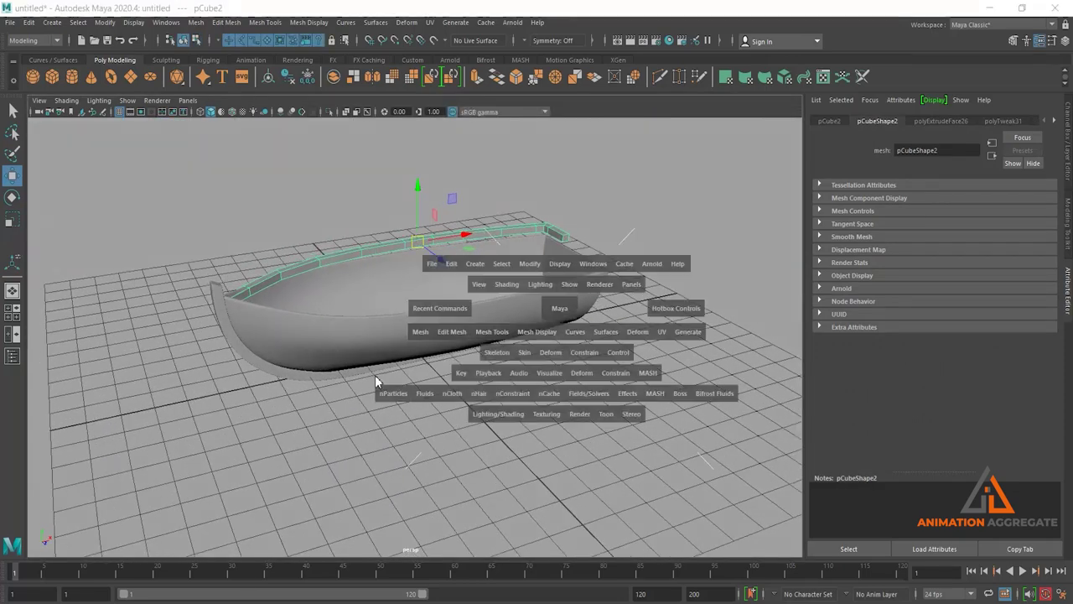
key(space)
scroll(386, 374, up, 3)
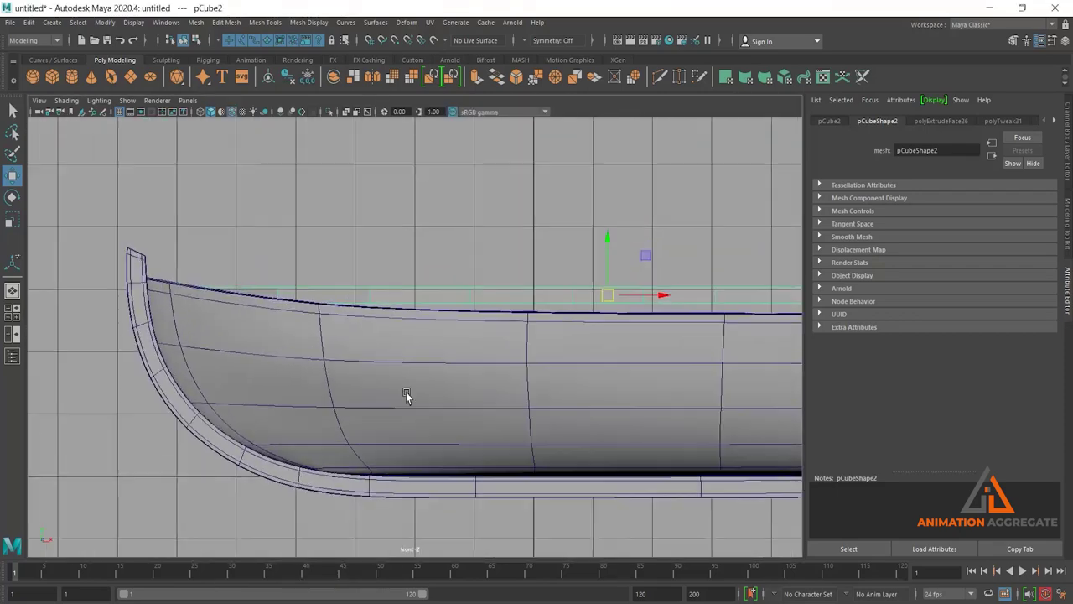
scroll(426, 349, up, 3)
alt+middle_drag(426, 349, 362, 358)
key(4)
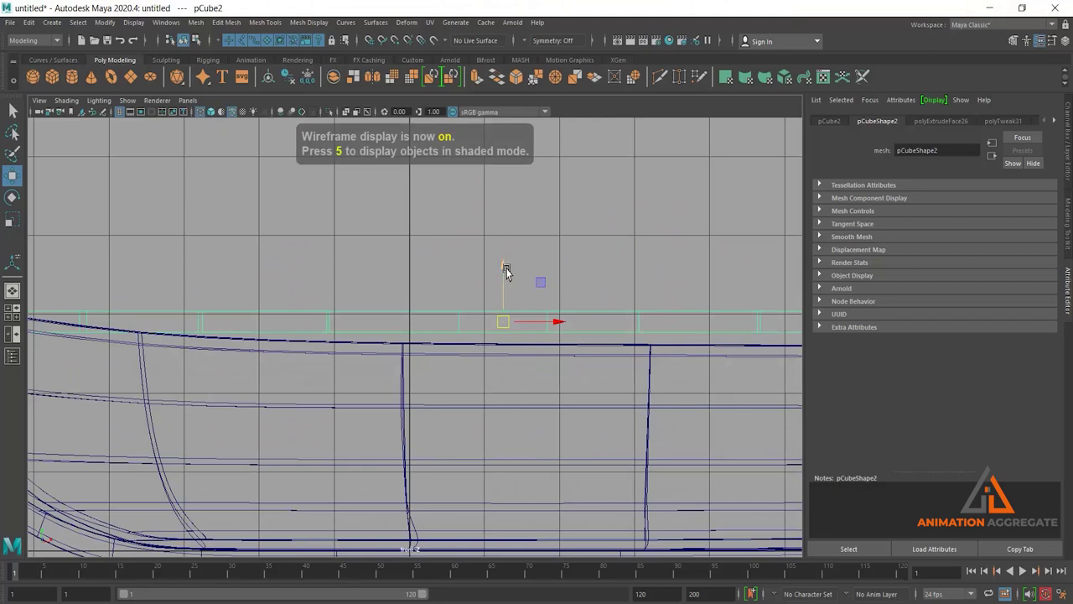
drag(505, 271, 505, 281)
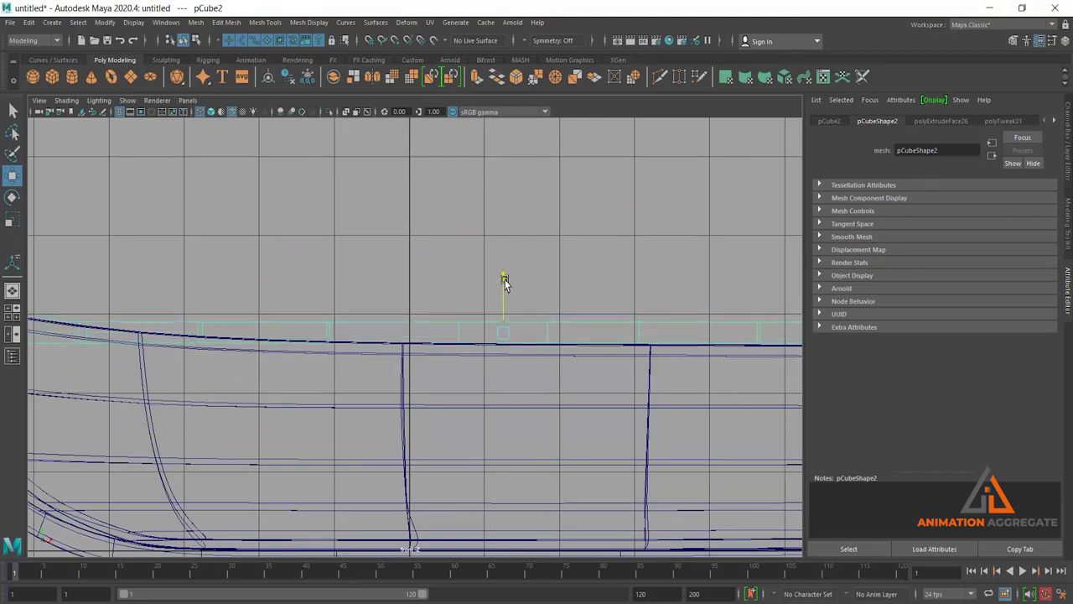
Step: Select rail vertex columns at the rail's far end and around the curved bow
right_drag(570, 314, 611, 327)
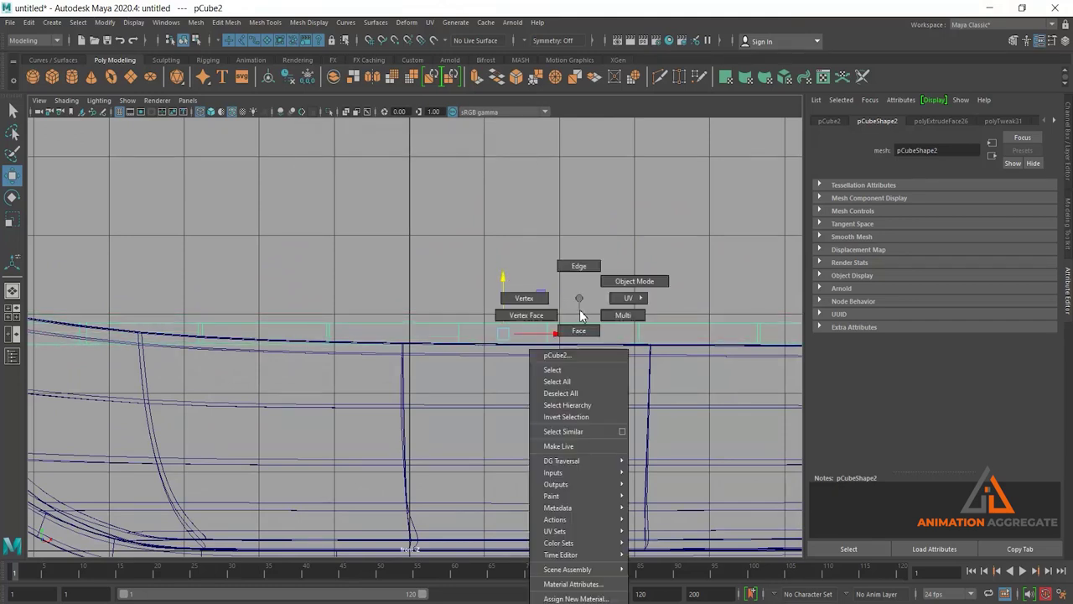
mouse_move(611, 328)
alt+middle_down()
mouse_move(405, 268)
mouse_move(522, 291)
alt+middle_up()
scroll(365, 255, up, 3)
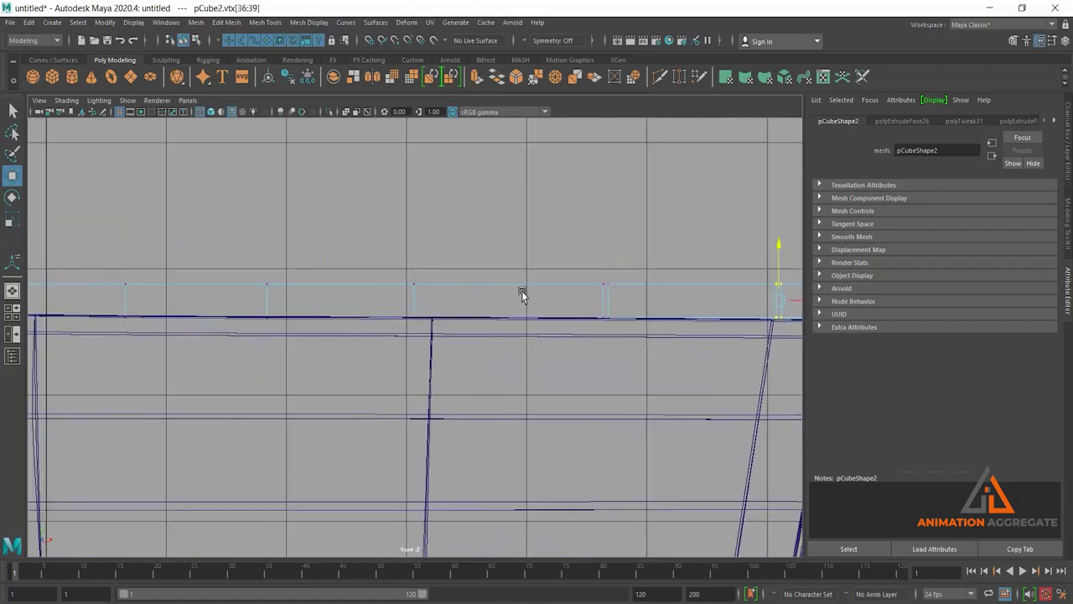
click(574, 312)
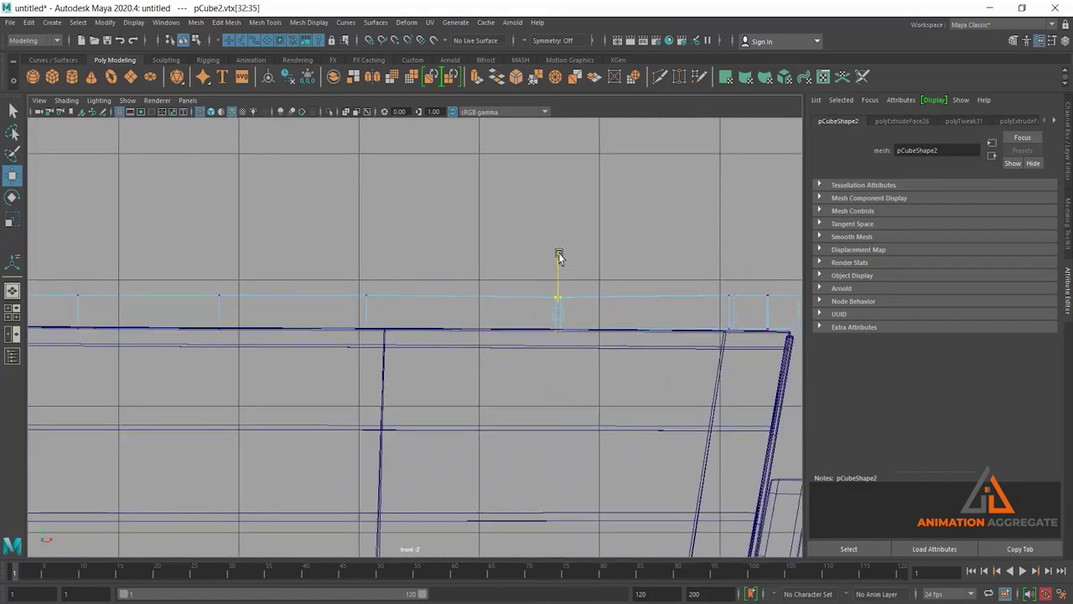
alt+middle_drag(561, 255, 434, 287)
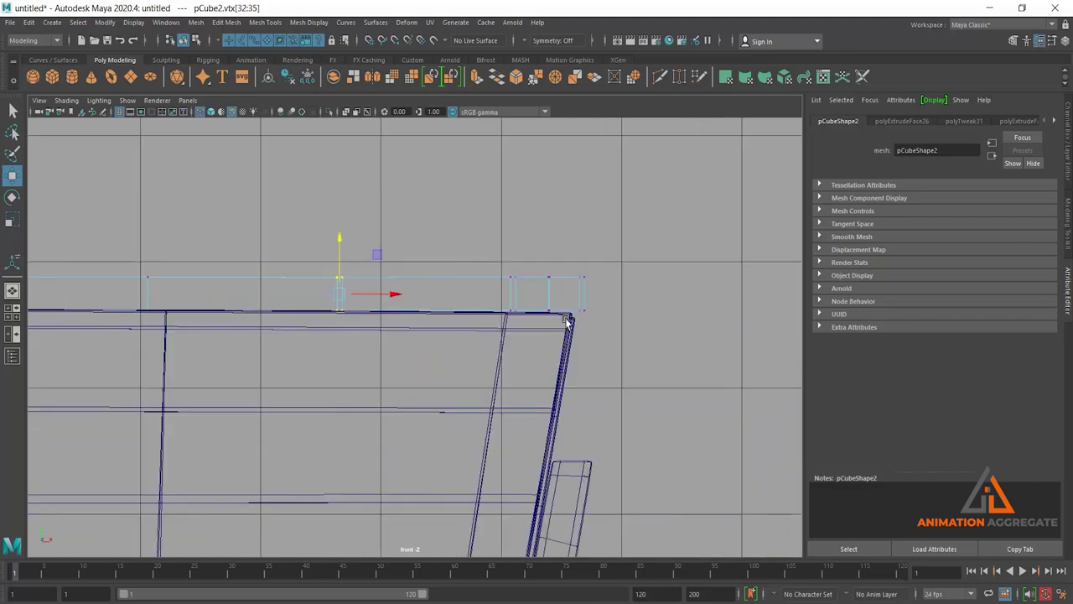
drag(587, 325, 503, 267)
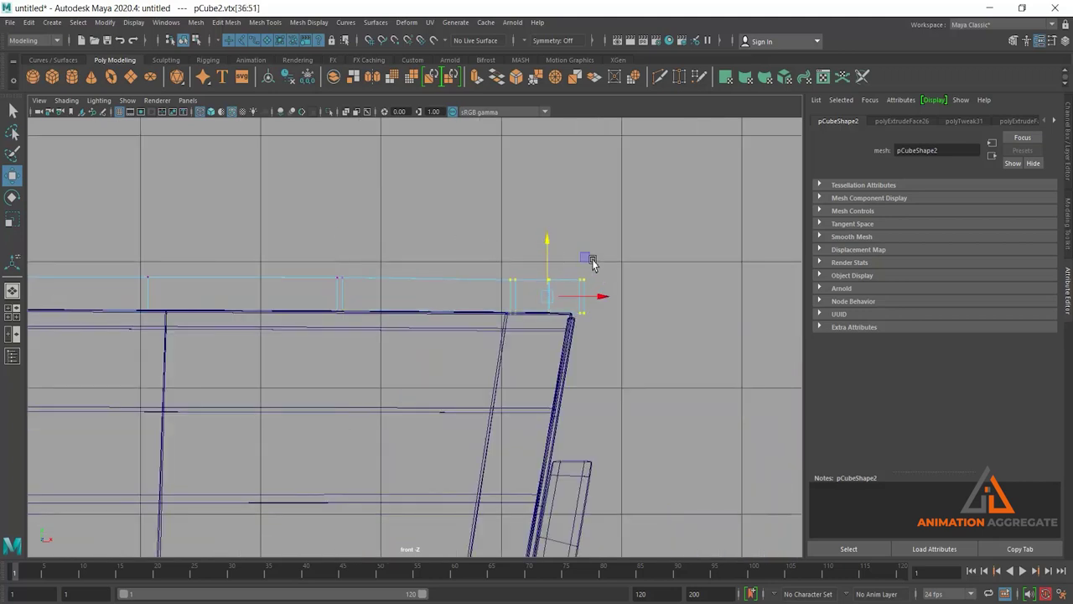
scroll(515, 318, down, 5)
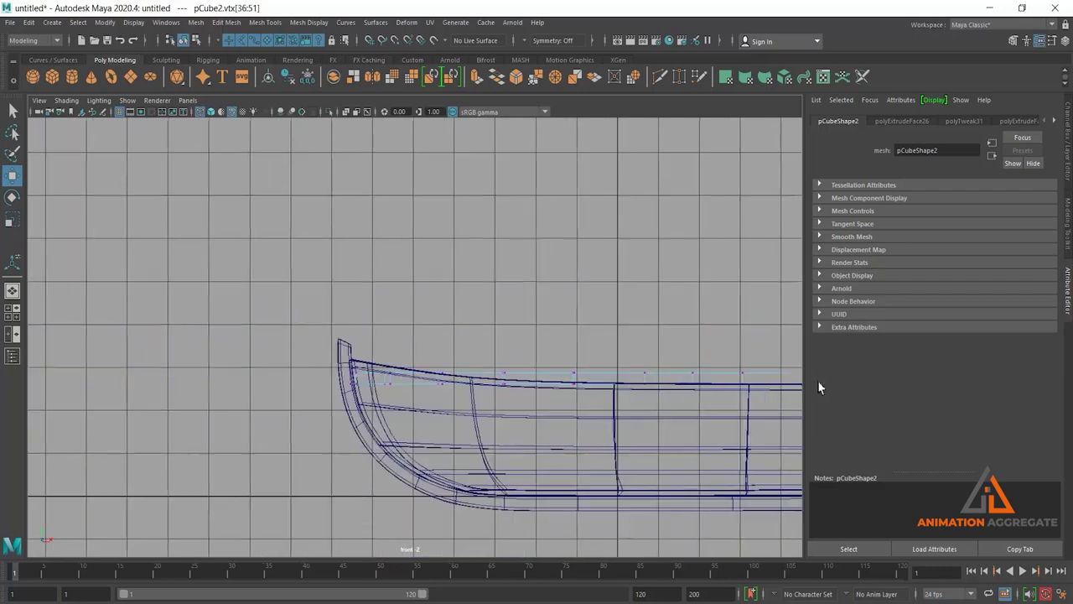
mouse_move(819, 386)
alt+middle_down()
mouse_move(539, 347)
mouse_move(465, 232)
alt+middle_up()
alt+right_drag(465, 232, 562, 312)
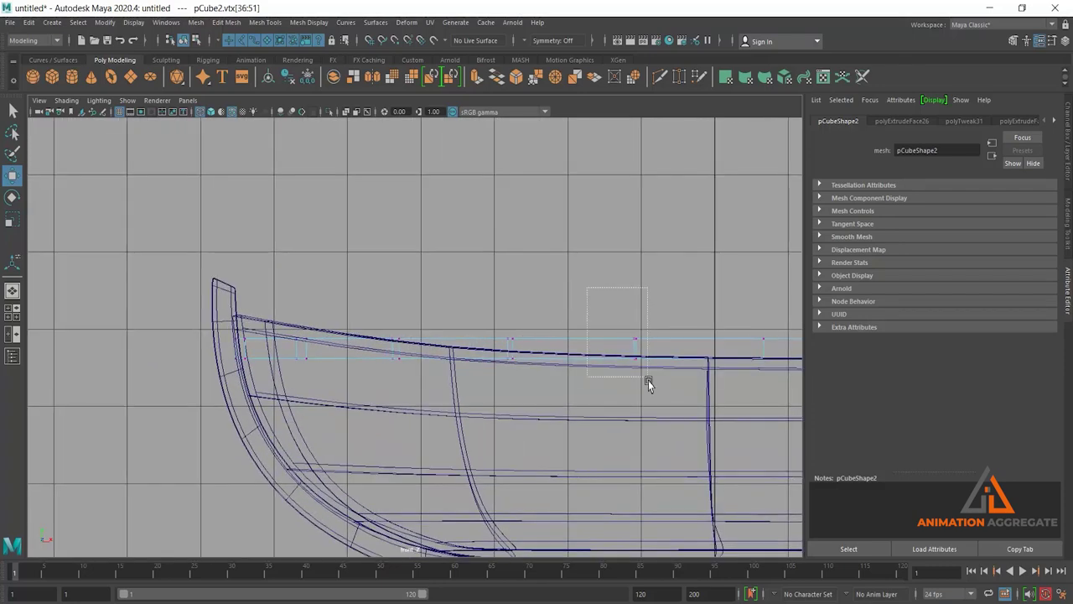
drag(648, 383, 649, 384)
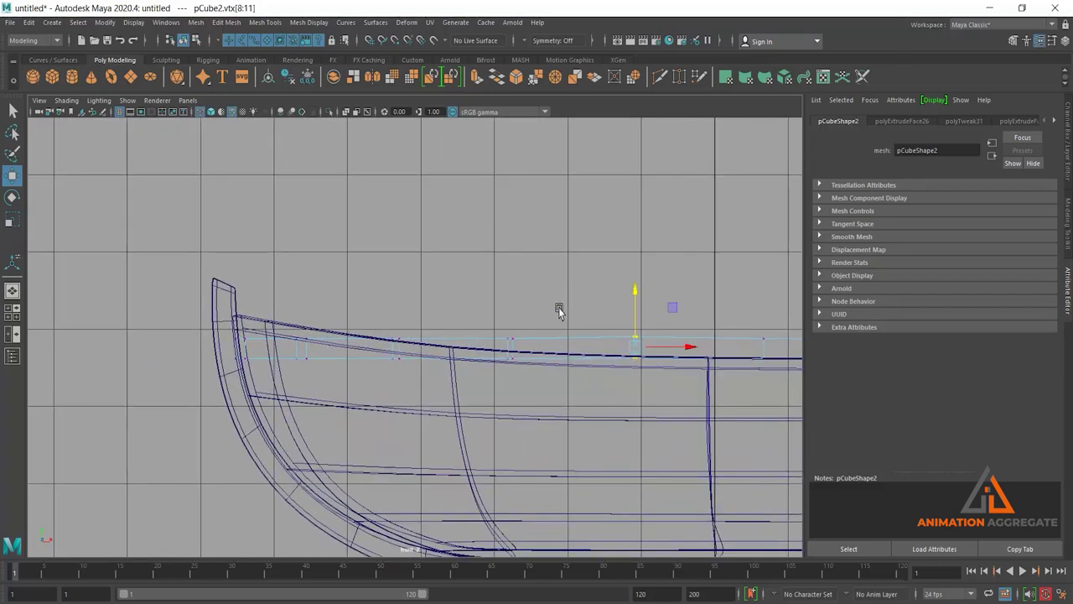
drag(537, 391, 537, 391)
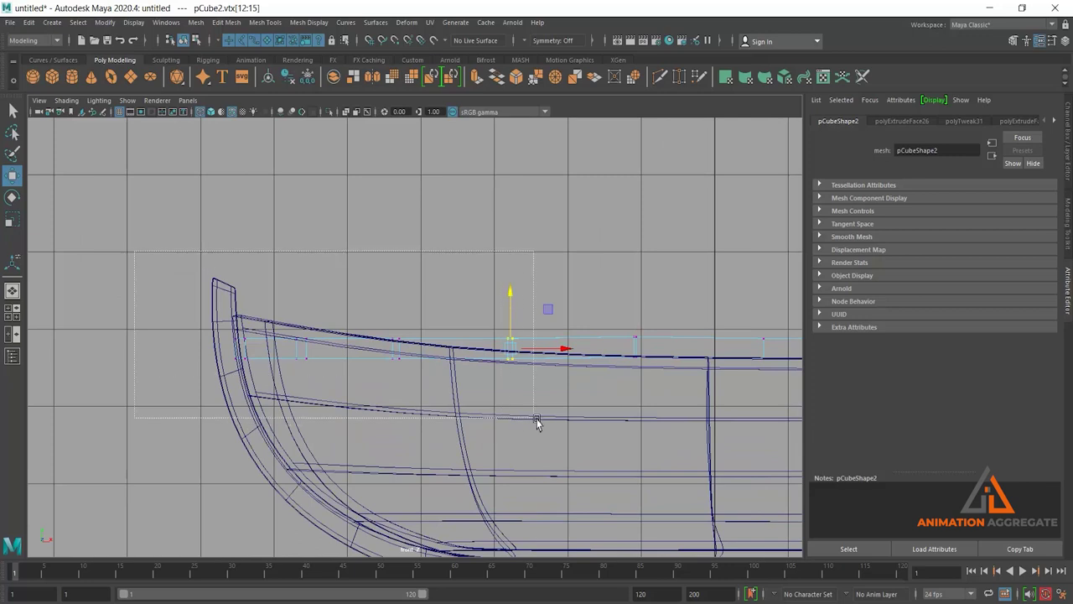
Step: Raise the rail vertices near the bow so the rail sweeps up toward its bow end
drag(134, 254, 537, 424)
drag(370, 300, 368, 292)
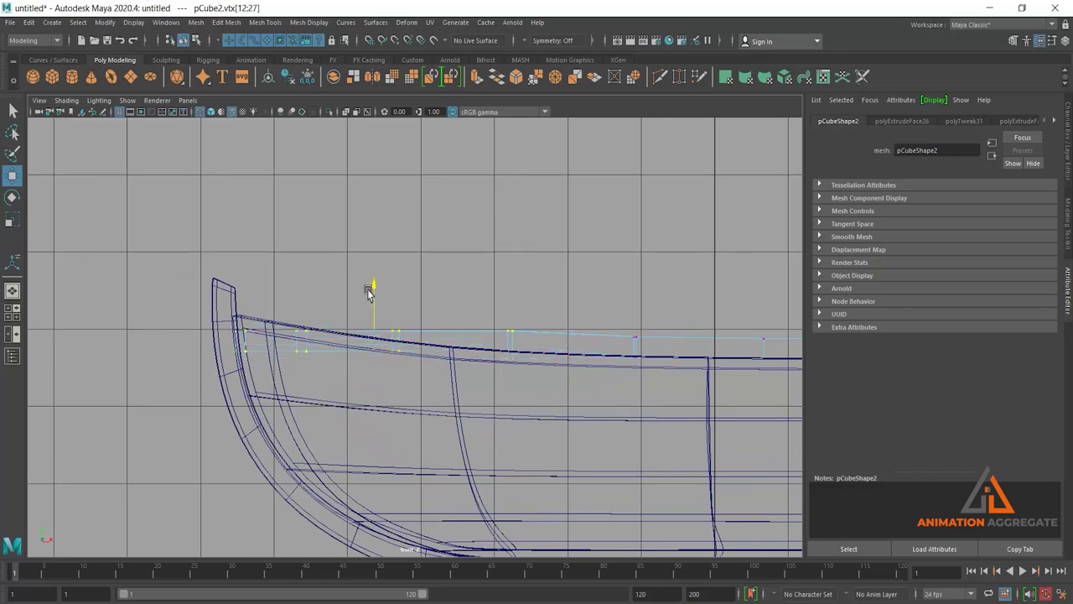
ctrl+drag(443, 412, 570, 285)
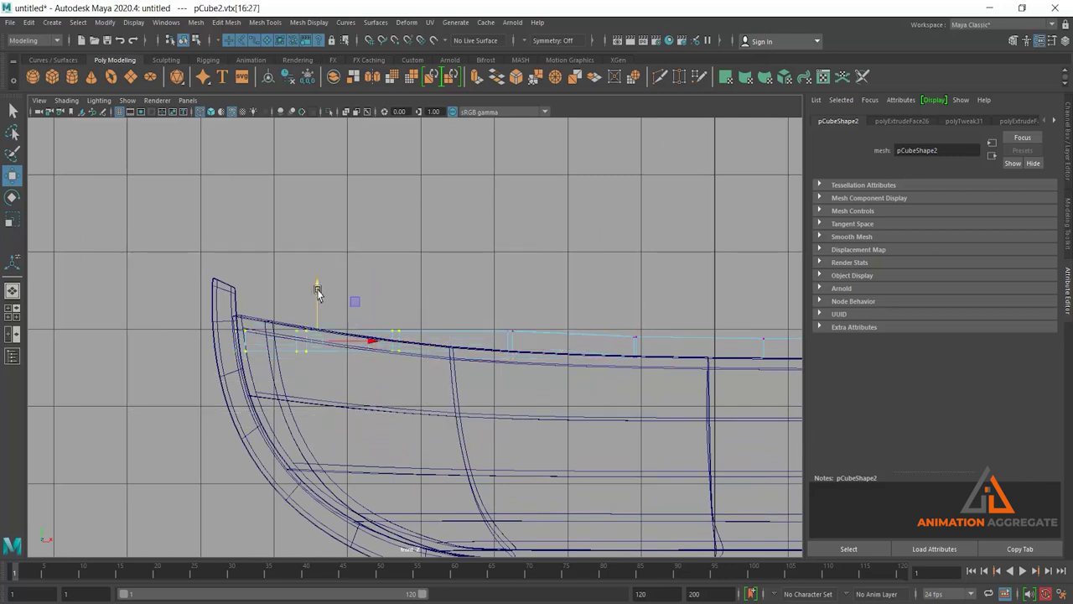
drag(317, 290, 320, 281)
drag(156, 240, 329, 319)
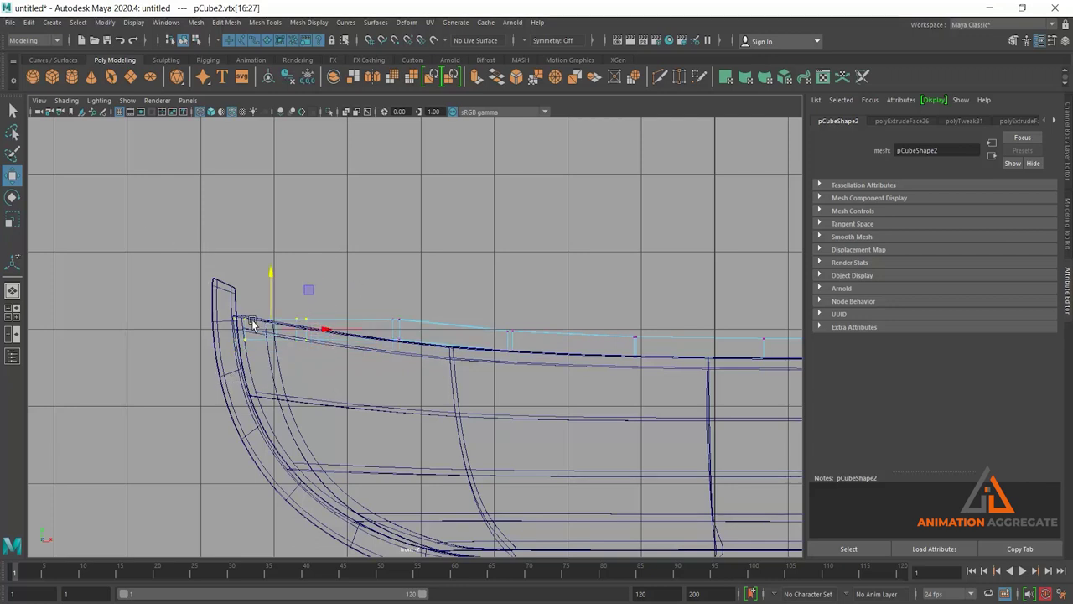
drag(267, 285, 275, 277)
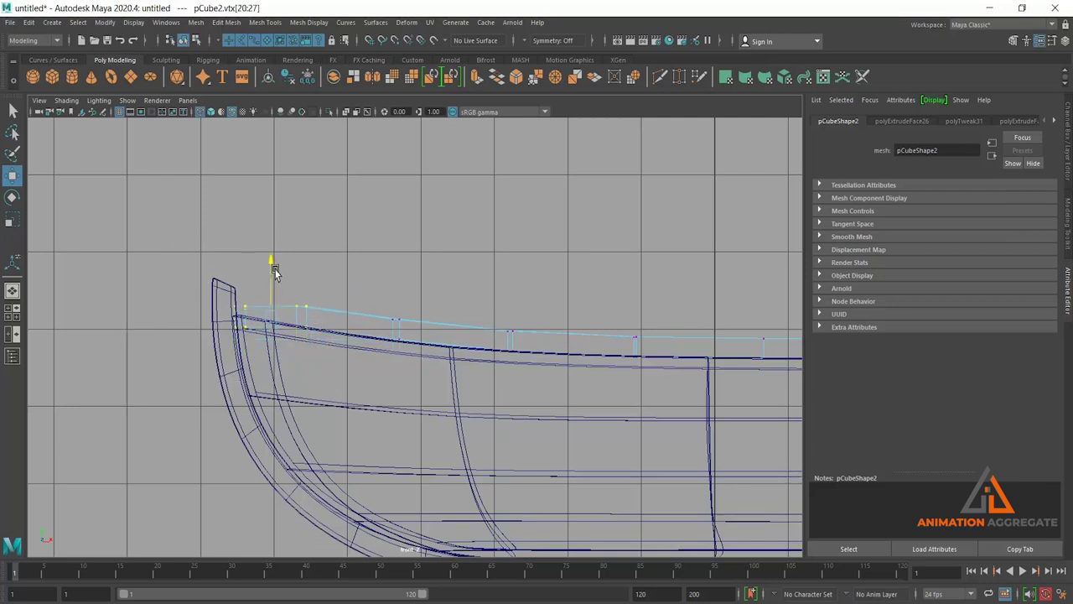
drag(194, 262, 249, 331)
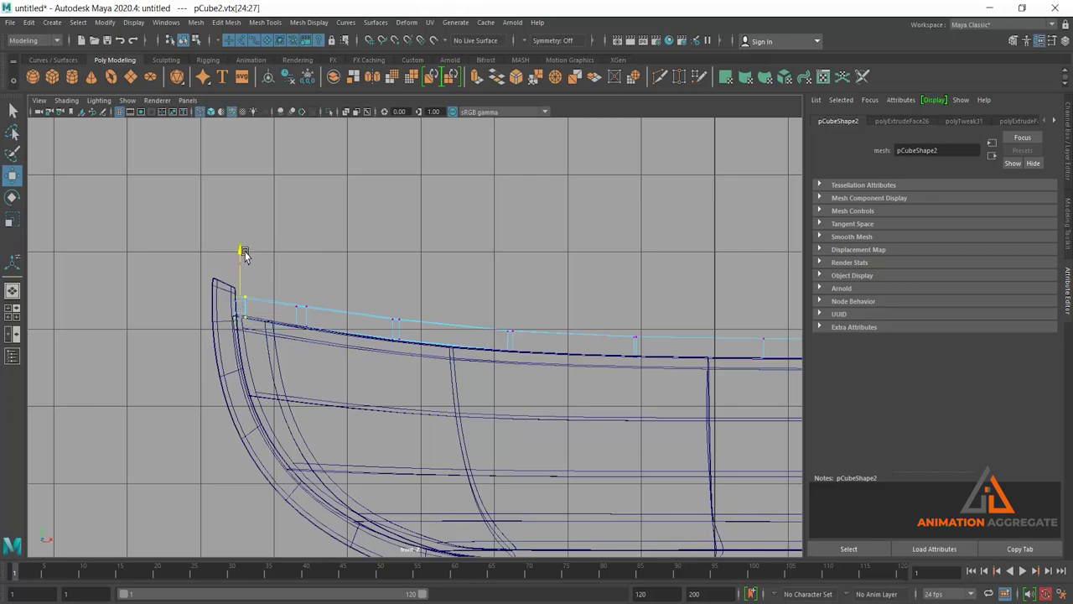
Step: Inspect the rail's shape and end corner in the perspective view, then clear the selection
key(space)
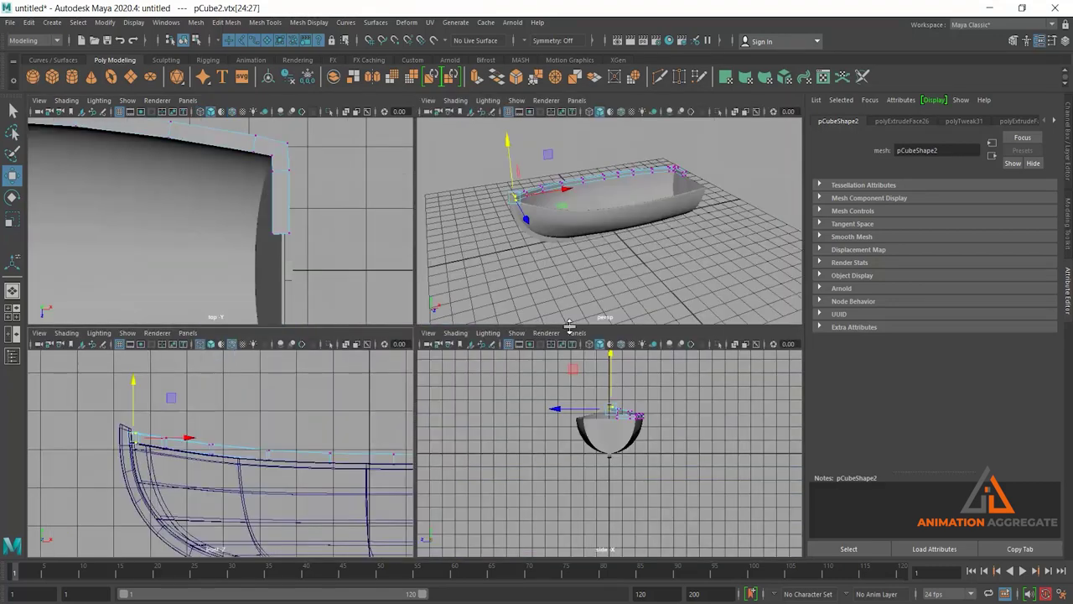
key(space)
alt+drag(492, 312, 491, 268)
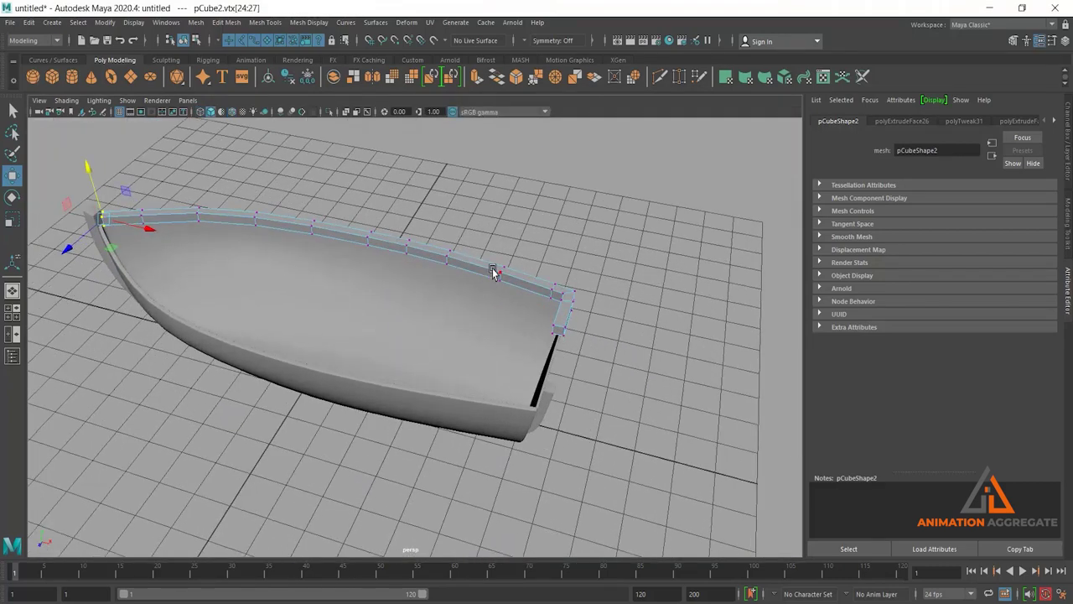
right_drag(491, 269, 546, 250)
alt+drag(611, 297, 578, 288)
scroll(579, 287, up, 3)
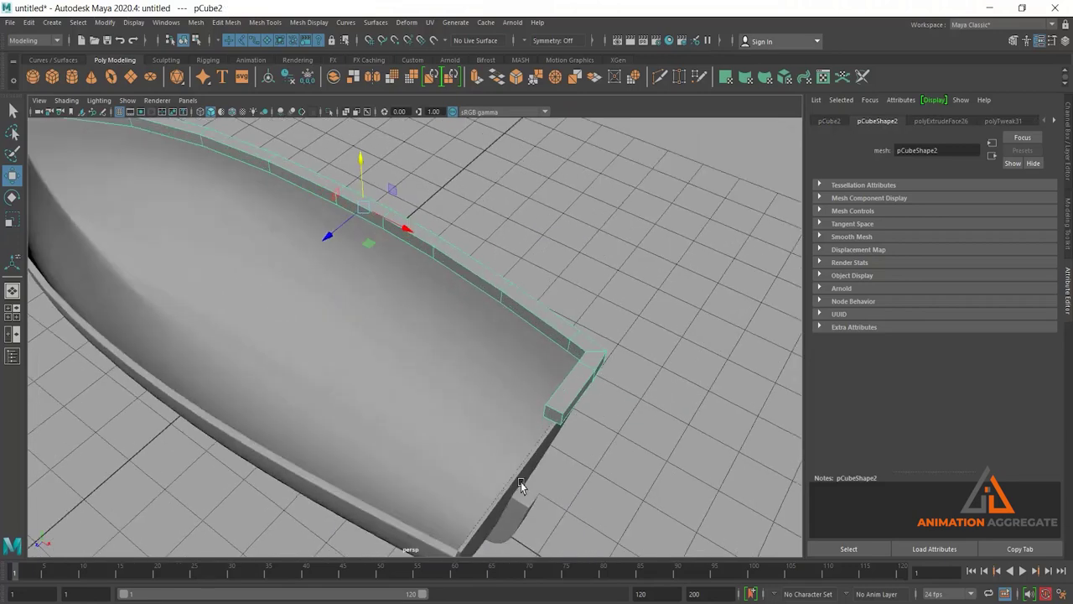
alt+middle_drag(603, 520, 620, 371)
right_drag(620, 369, 628, 339)
click(585, 422)
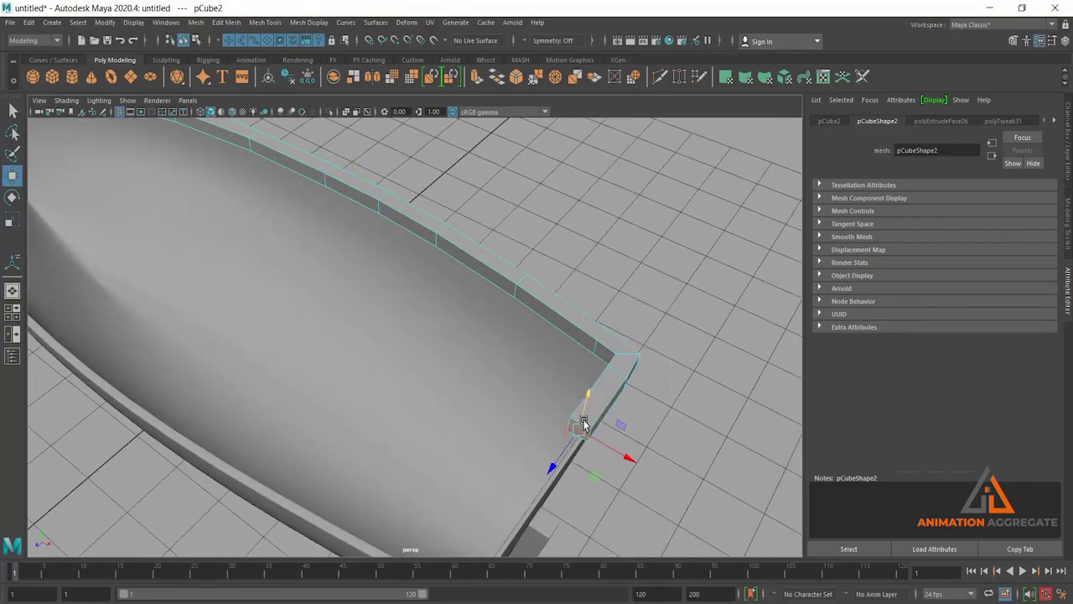
click(691, 388)
scroll(579, 365, down, 3)
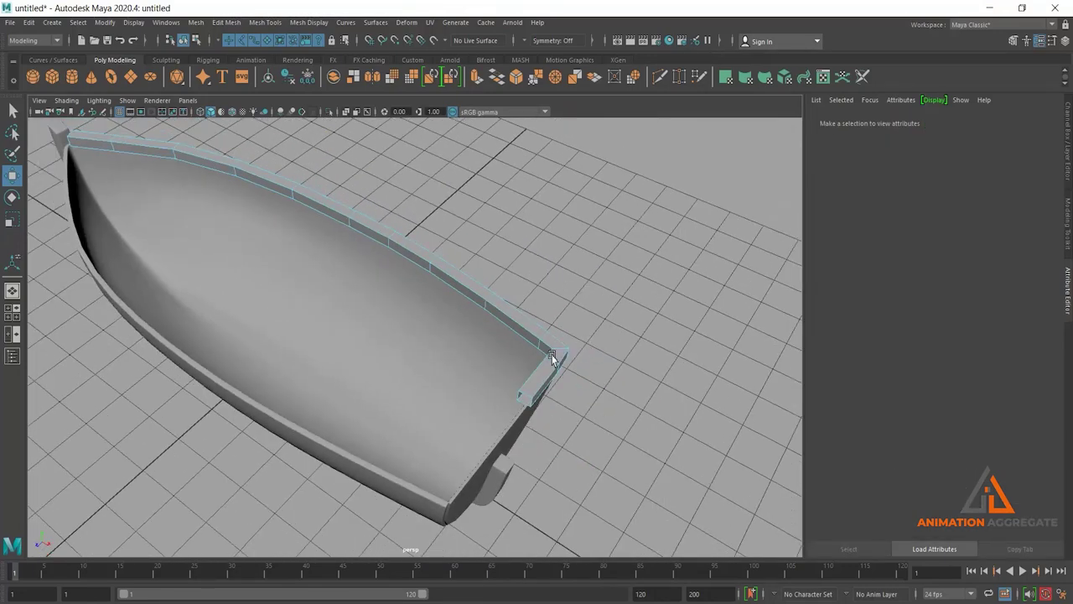
scroll(553, 378, down, 2)
Step: In face mode, delete the rail's end face at the corner, then return to Object Mode
mouse_move(244, 304)
alt+mouse_down()
mouse_move(300, 304)
mouse_move(366, 232)
alt+mouse_up()
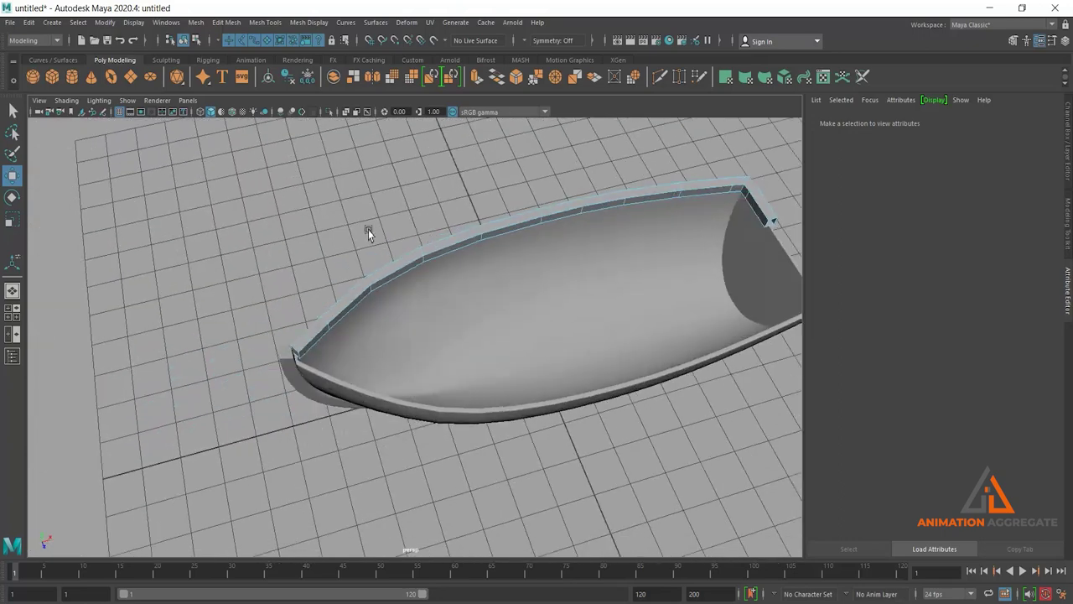
scroll(272, 312, up, 4)
alt+drag(273, 310, 369, 290)
scroll(373, 315, up, 2)
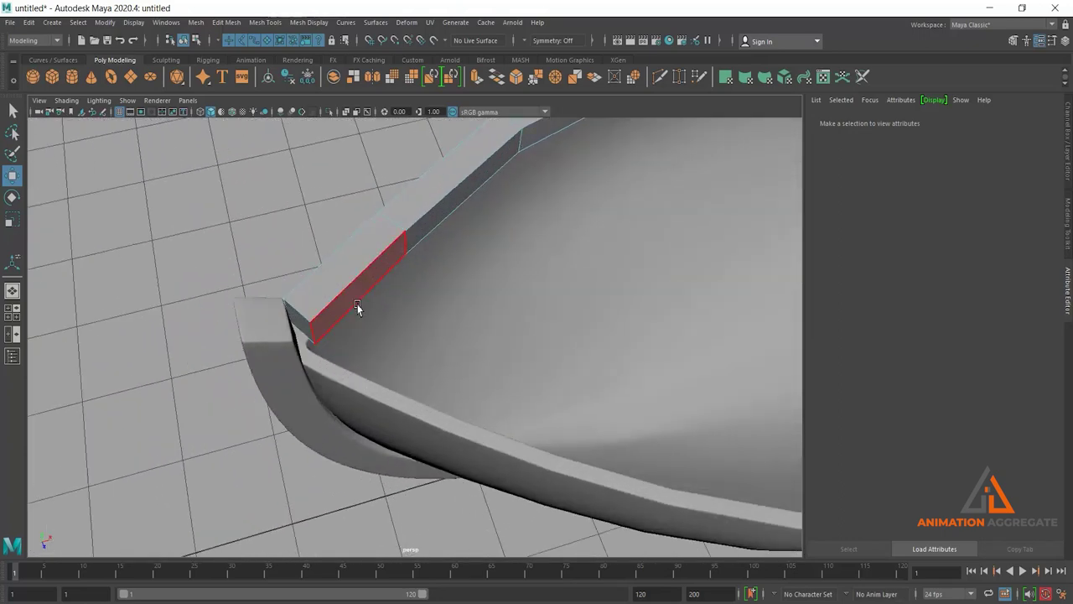
right_click(359, 284)
click(359, 292)
click(298, 323)
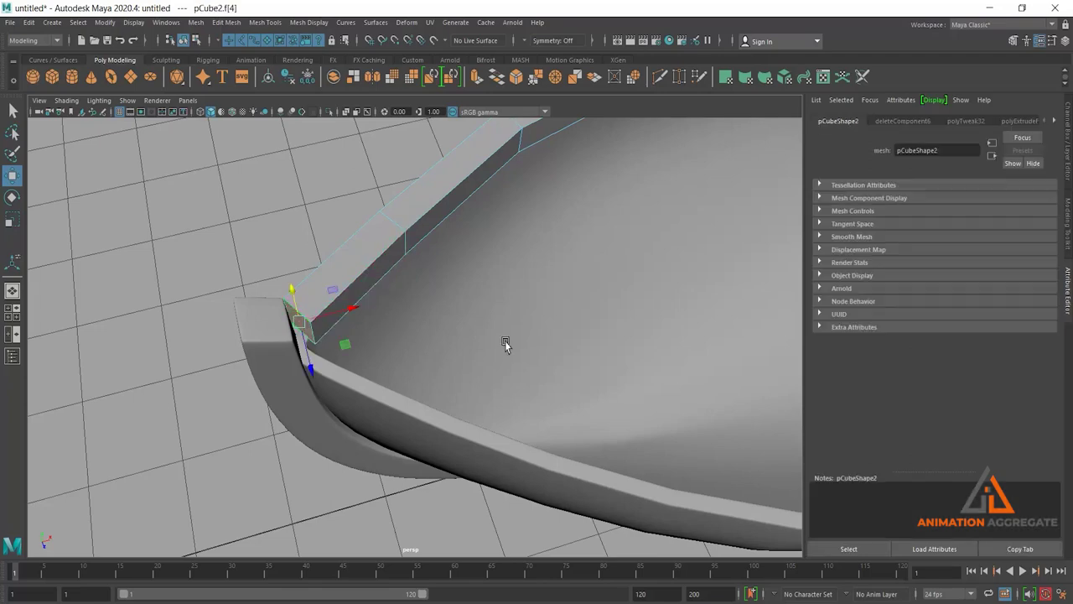
key(Delete)
right_click(376, 239)
click(431, 223)
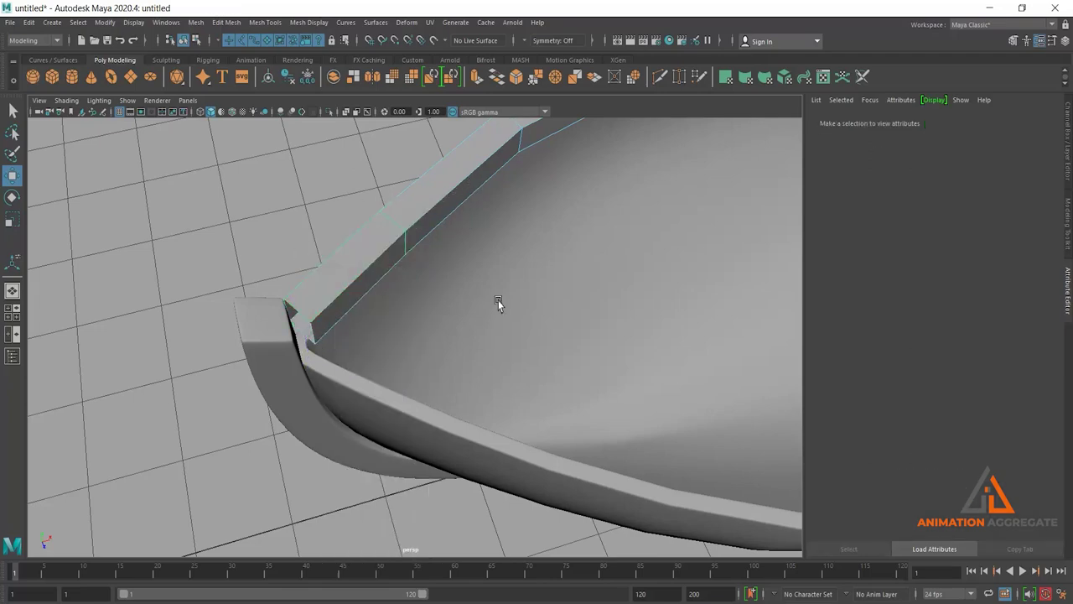
scroll(469, 255, down, 2)
mouse_move(523, 287)
alt+mouse_down()
mouse_move(625, 288)
mouse_move(775, 362)
mouse_move(706, 358)
mouse_move(687, 313)
alt+mouse_up()
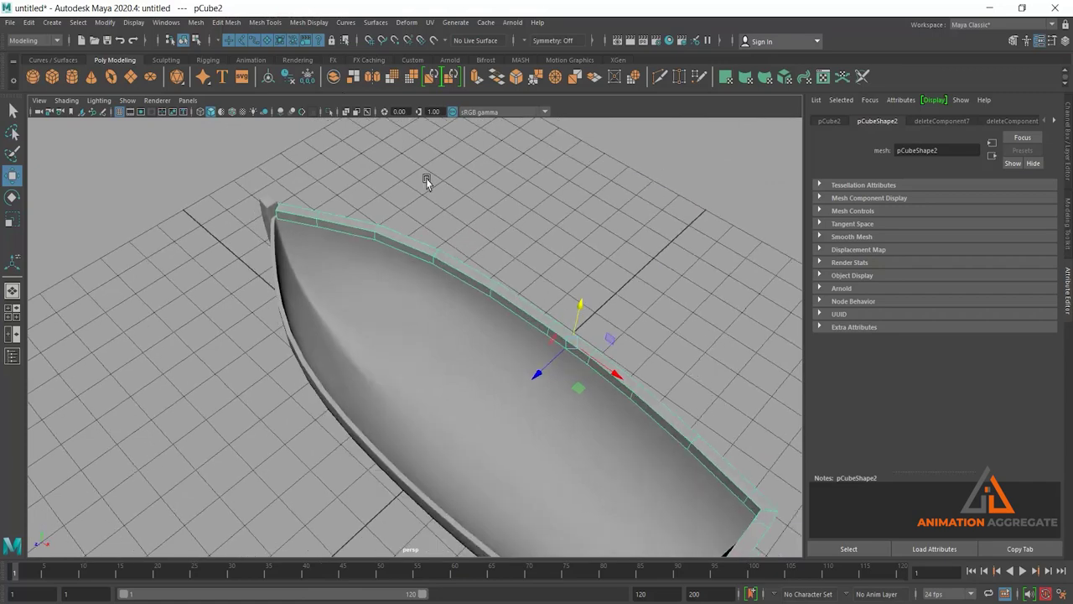
Step: Apply Mirror with axis Z and merged border vertices to complete the rail around the hull
shift+right_click(594, 165)
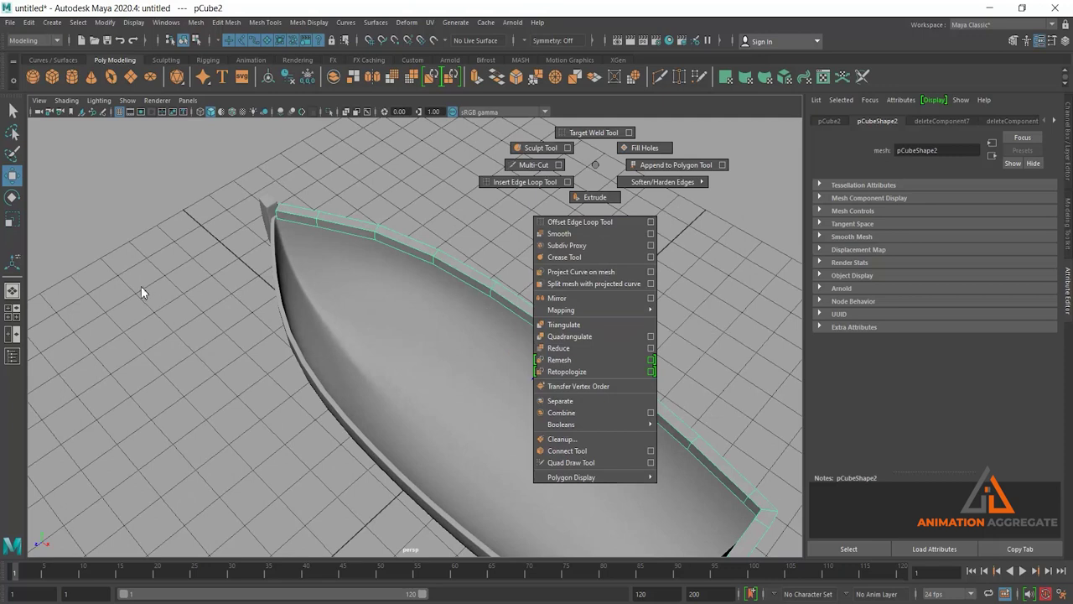
click(650, 298)
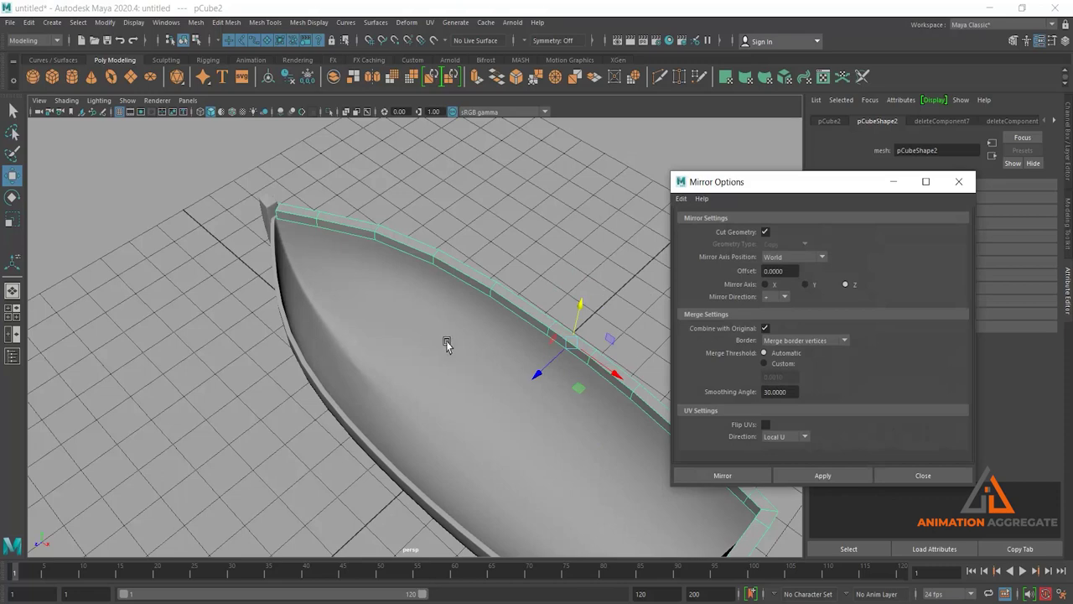
mouse_move(447, 344)
alt+mouse_down()
mouse_move(436, 319)
mouse_move(500, 301)
alt+mouse_up()
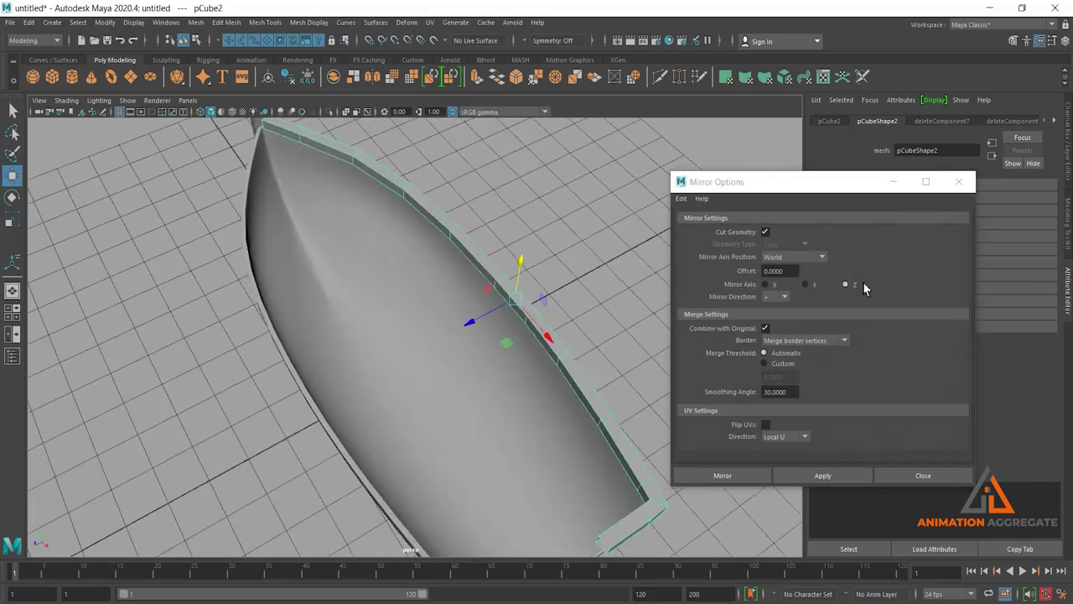
click(849, 286)
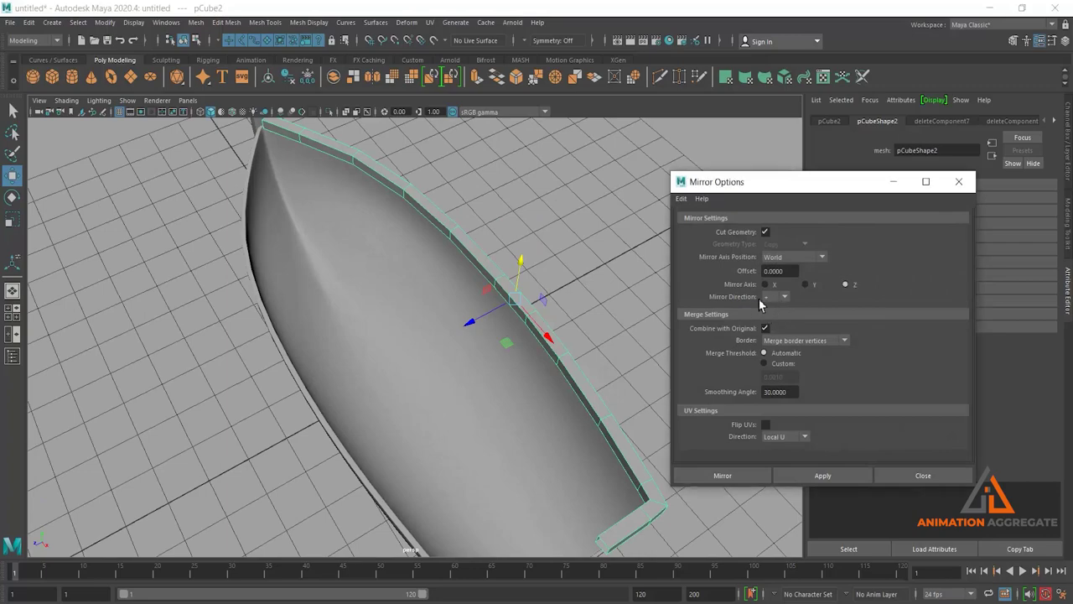
click(743, 475)
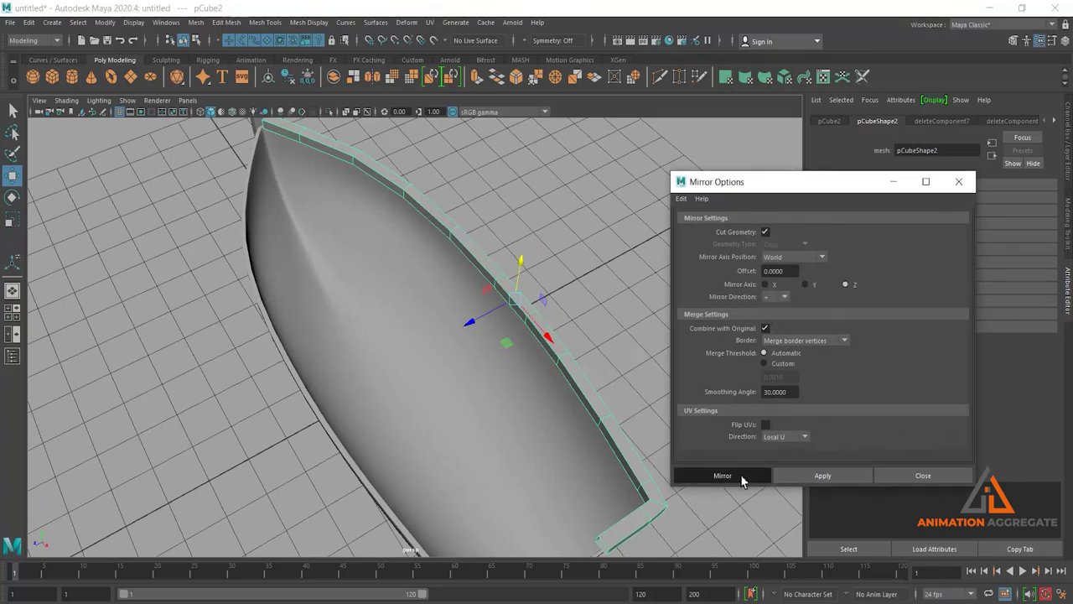
mouse_move(465, 283)
alt+mouse_down()
mouse_move(508, 288)
mouse_move(439, 264)
mouse_move(448, 343)
mouse_move(469, 233)
alt+mouse_up()
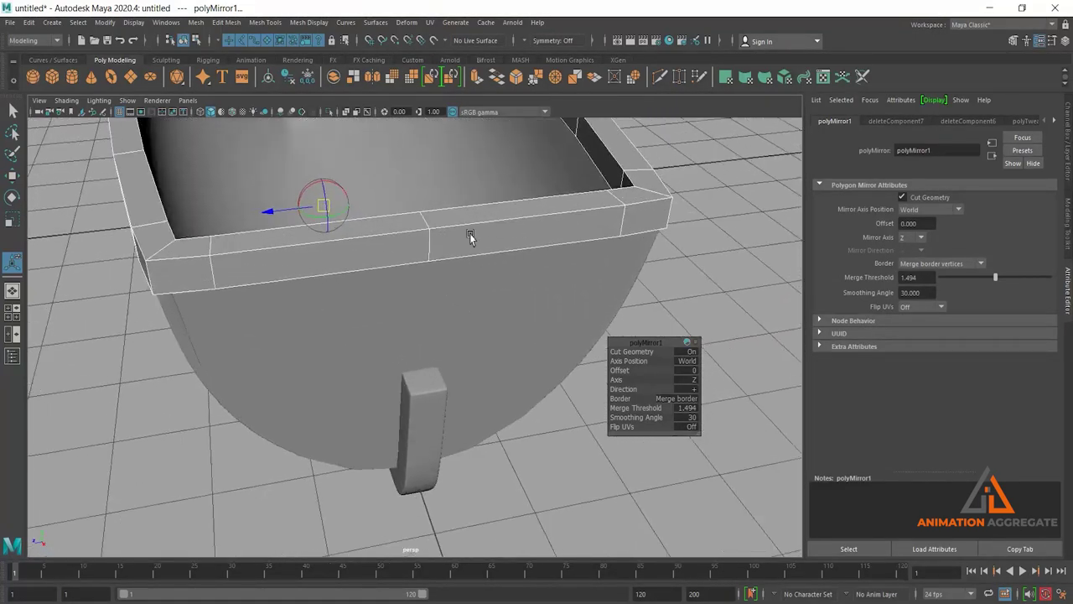
right_drag(470, 233, 404, 193)
drag(417, 217, 442, 244)
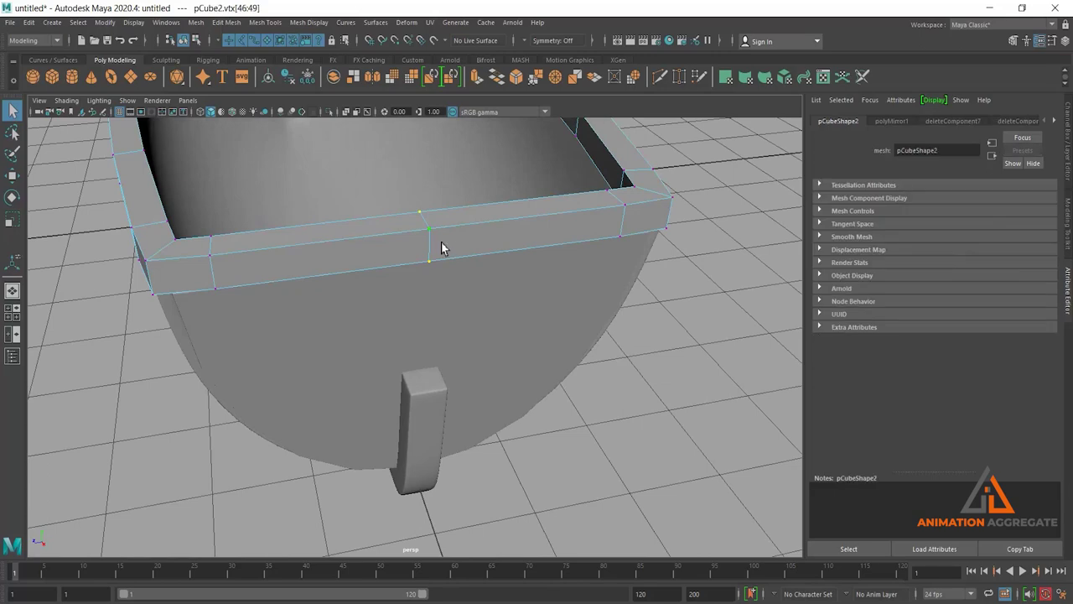
key(w)
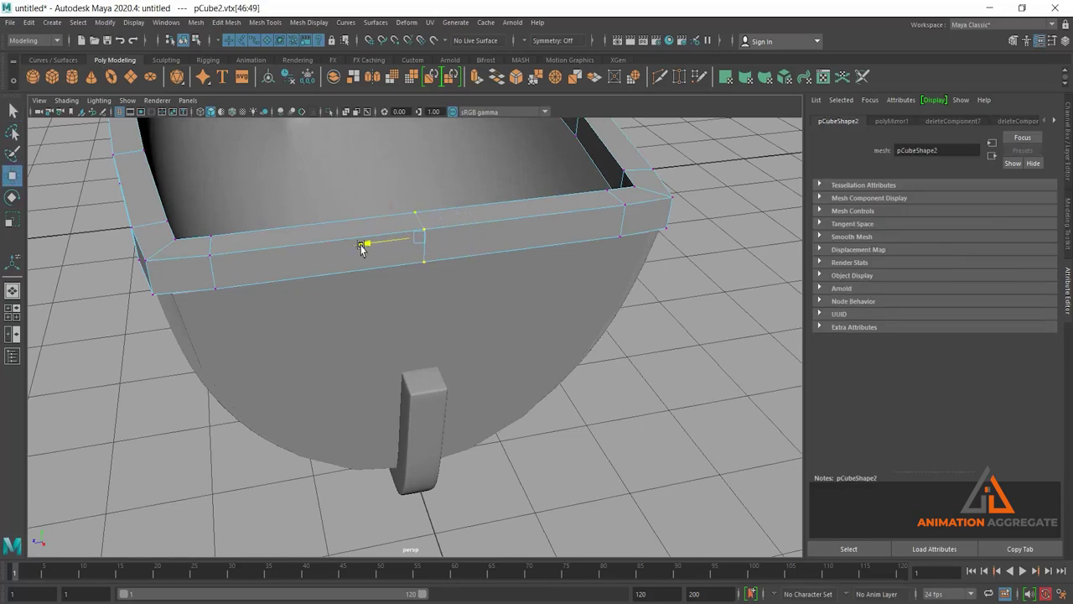
mouse_move(372, 244)
alt+mouse_down()
mouse_move(462, 251)
mouse_move(447, 201)
alt+mouse_up()
scroll(441, 298, up, 3)
scroll(440, 297, down, 3)
scroll(443, 295, up, 4)
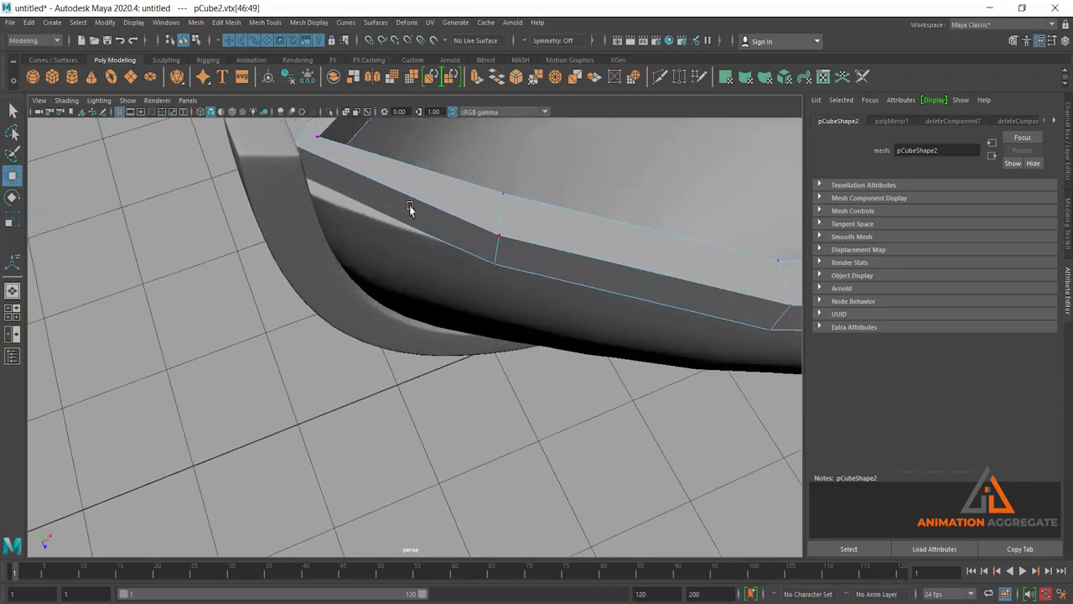
right_drag(410, 205, 456, 160)
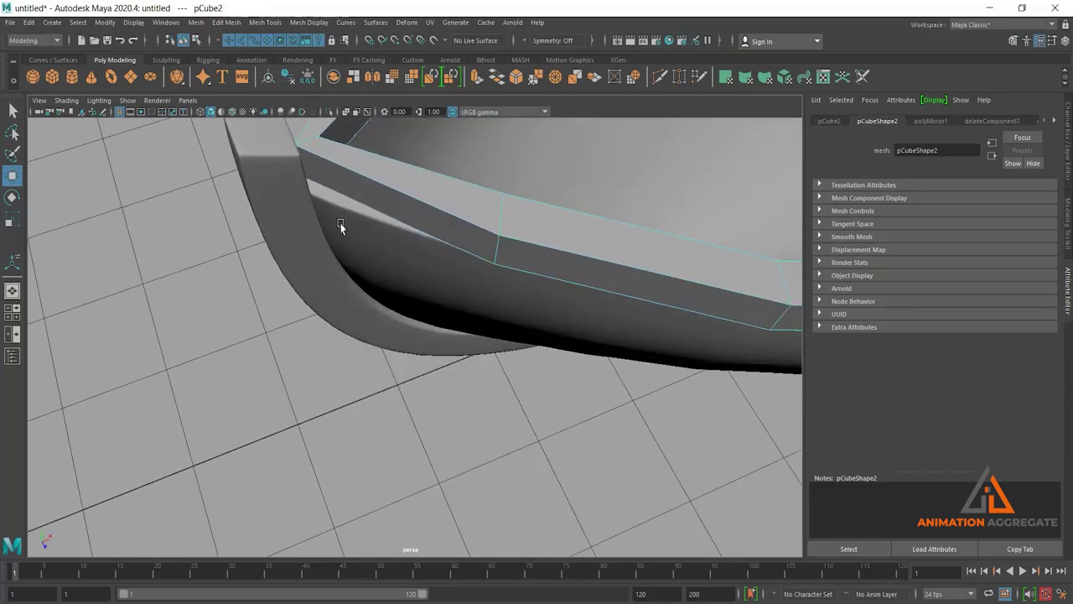
shift+click(343, 225)
shift+right_drag(343, 225, 343, 189)
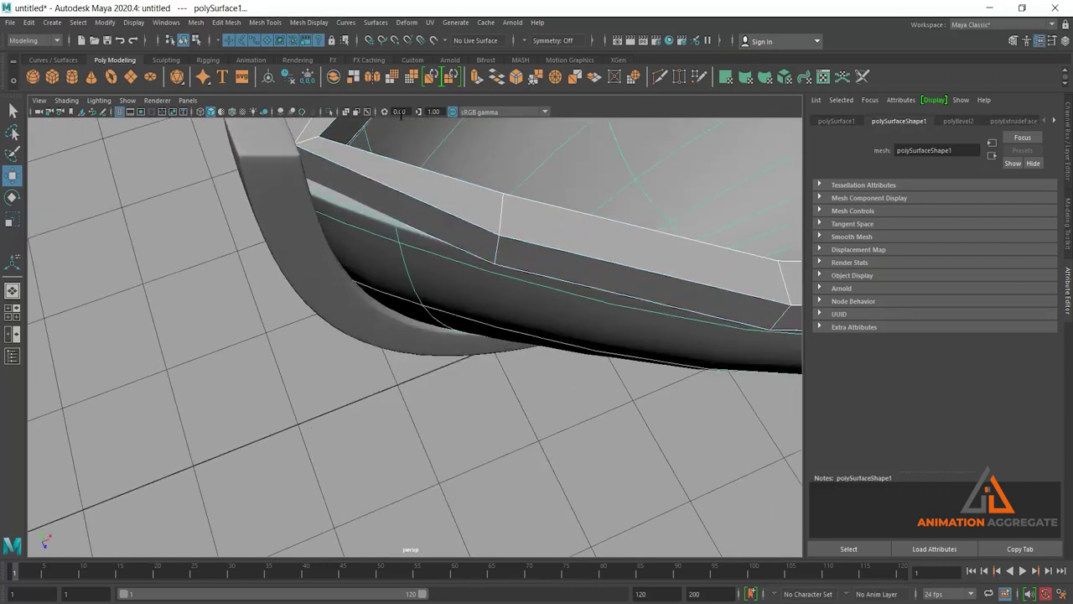
click(329, 111)
alt+drag(388, 175, 387, 221)
right_drag(378, 214, 359, 235)
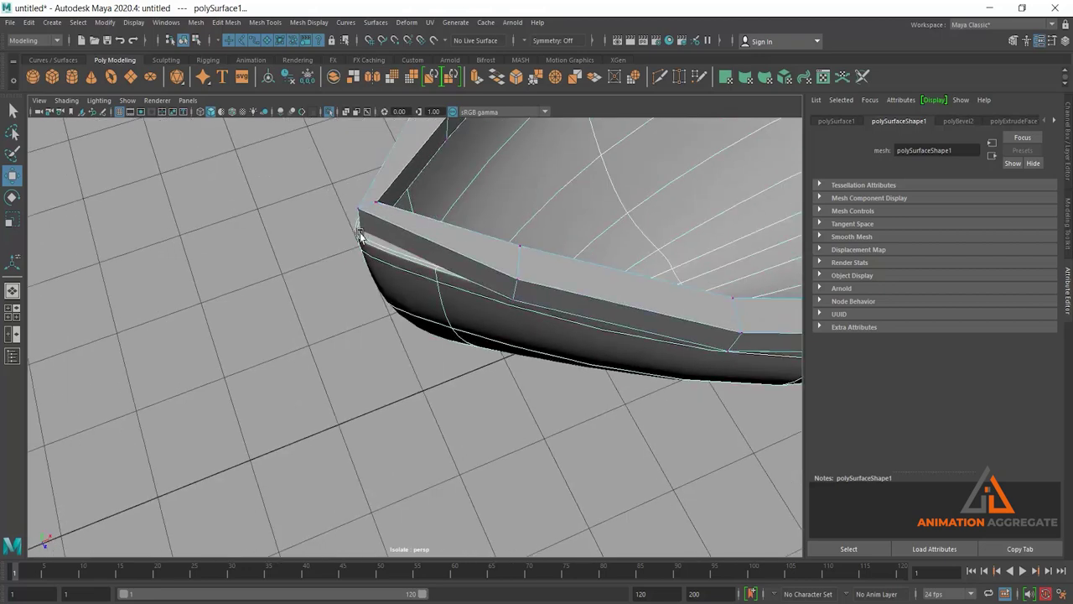
key(ctrl+z)
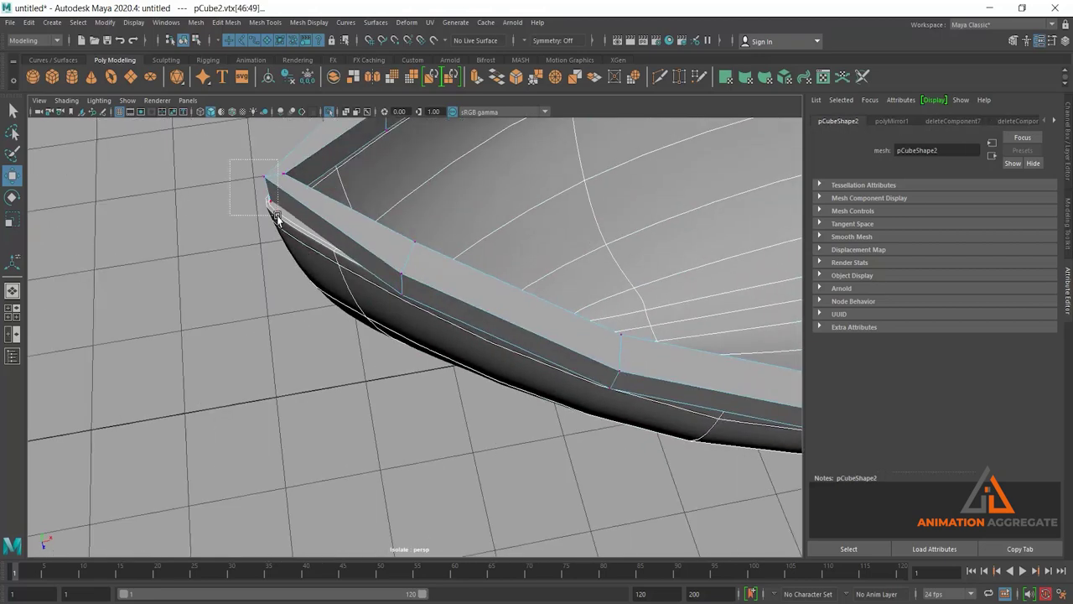
drag(251, 189, 277, 217)
mouse_move(364, 223)
alt+mouse_down()
mouse_move(454, 227)
mouse_move(489, 262)
mouse_move(371, 228)
alt+mouse_up()
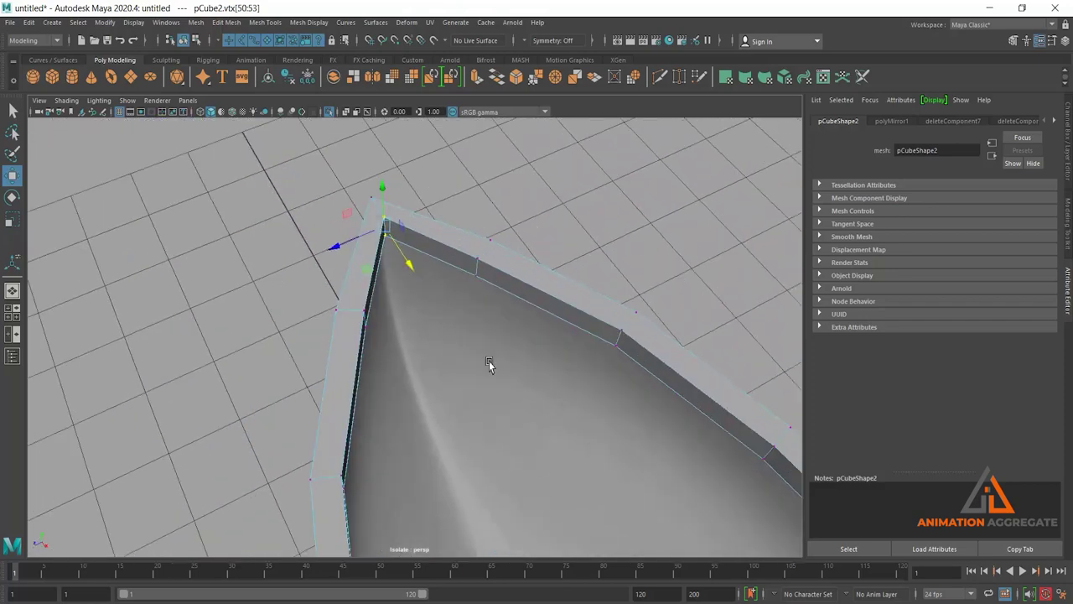
Step: Select the pCube2 rail's edge loops around the hull, then orbit from stern to bow to verify them
mouse_move(372, 228)
alt+mouse_down()
mouse_move(388, 176)
mouse_move(449, 218)
alt+mouse_up()
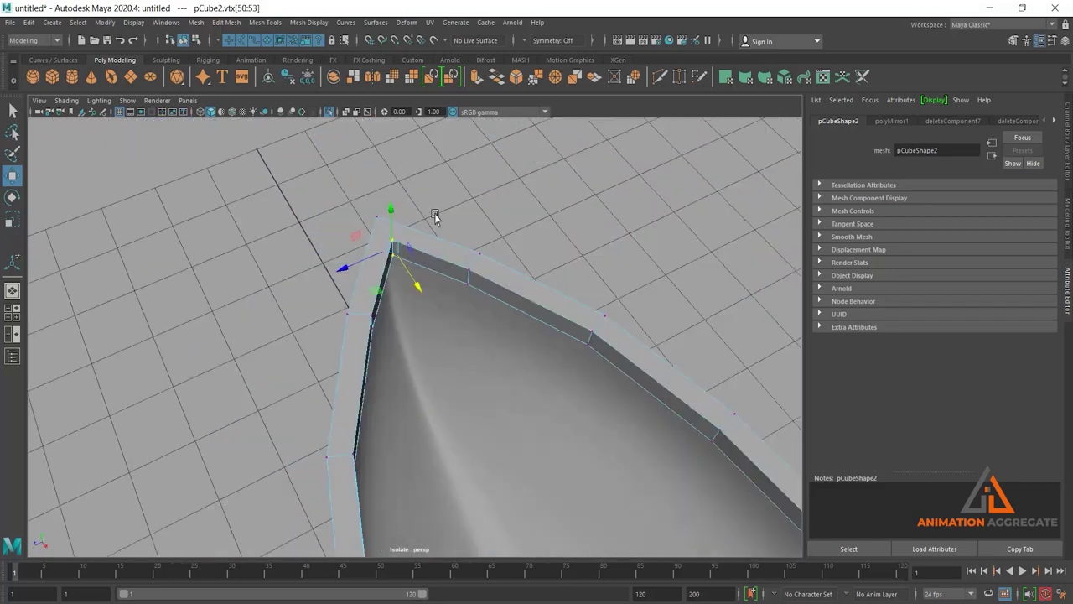
right_drag(535, 293, 615, 217)
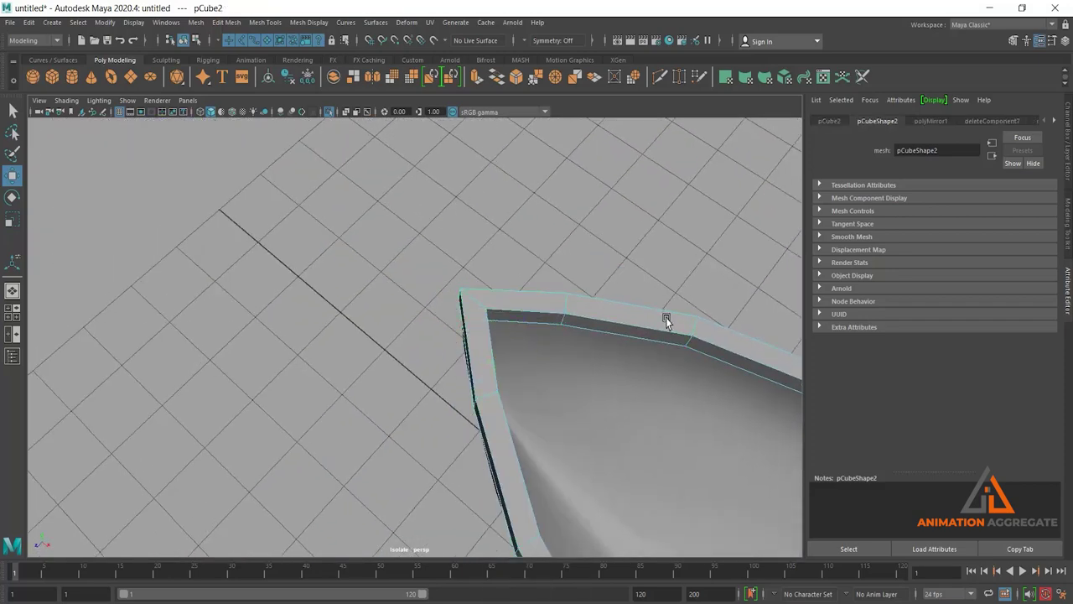
mouse_move(666, 317)
alt+mouse_down()
mouse_move(649, 263)
mouse_move(381, 316)
mouse_move(500, 265)
alt+mouse_up()
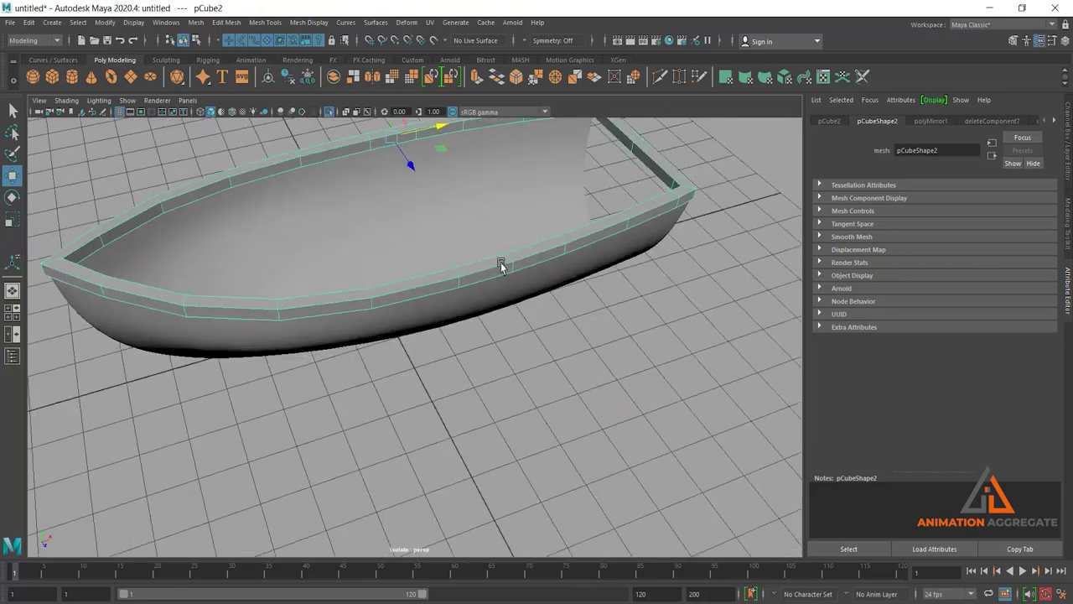
right_drag(567, 242, 567, 219)
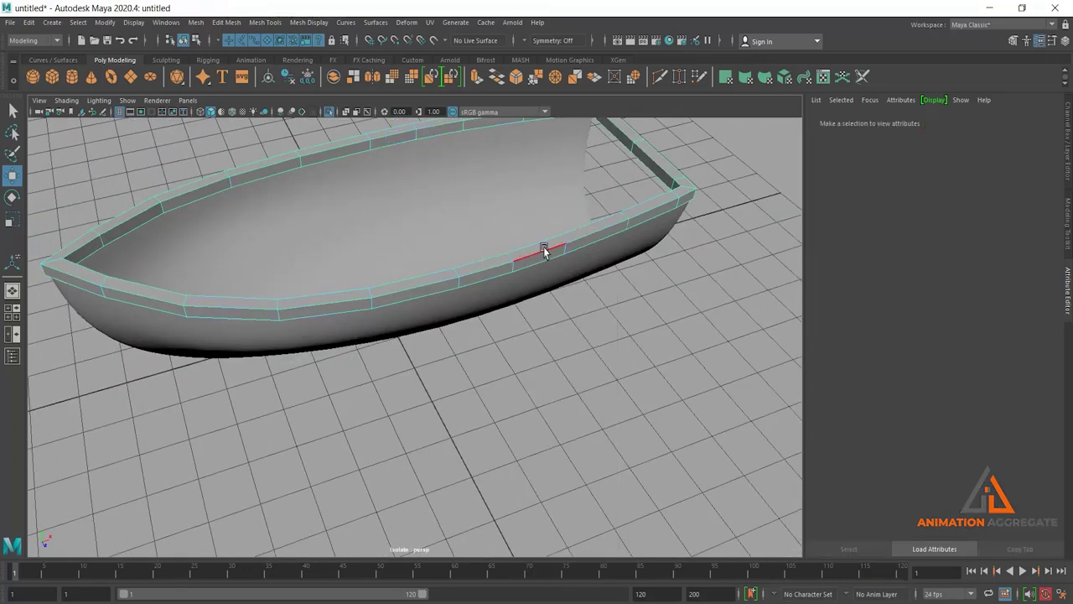
click(553, 249)
drag(592, 243, 591, 233)
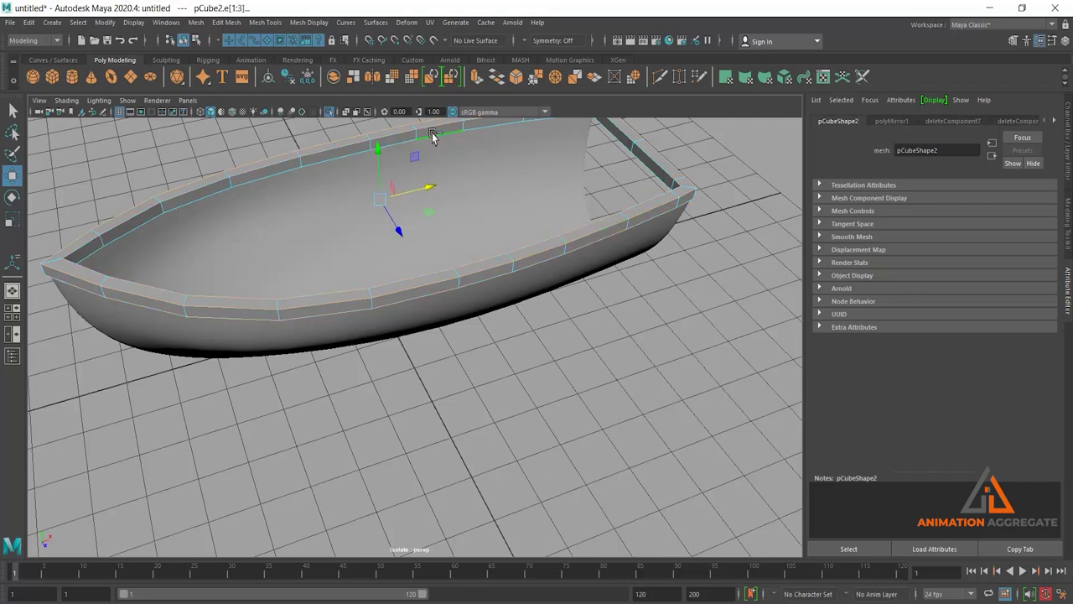
alt+drag(680, 220, 587, 198)
alt+right_drag(518, 196, 532, 307)
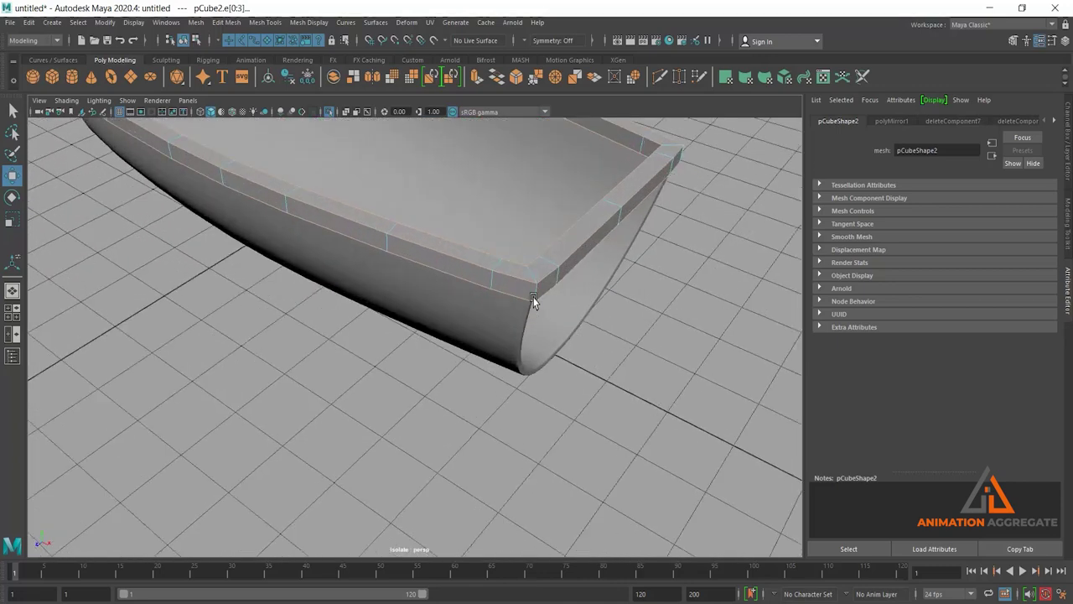
mouse_move(537, 293)
alt+mouse_down()
mouse_move(584, 300)
mouse_move(519, 269)
mouse_move(490, 276)
alt+mouse_up()
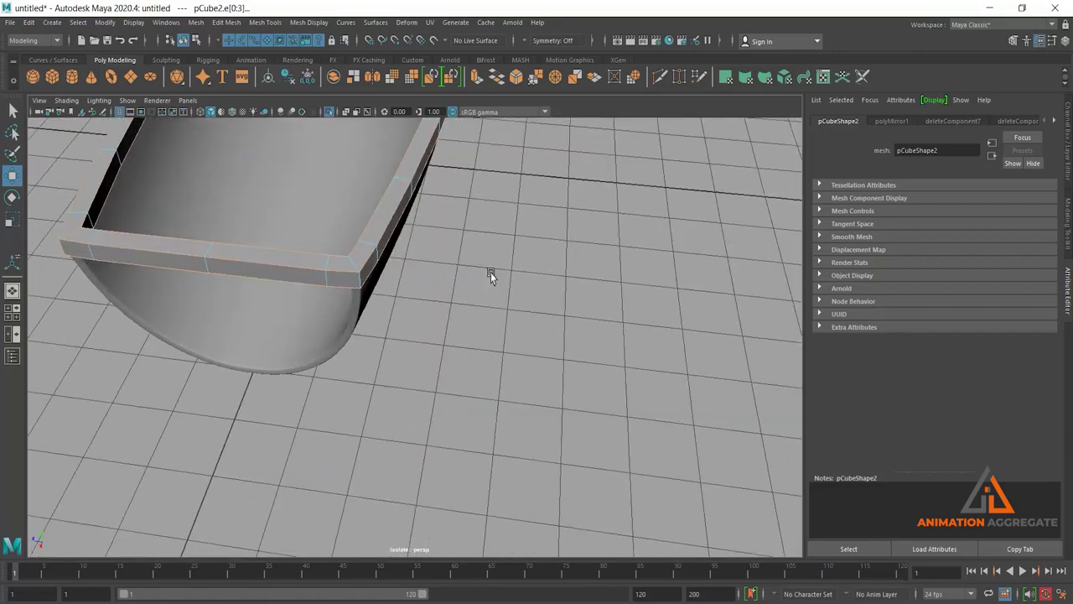
mouse_move(378, 291)
alt+mouse_down()
mouse_move(260, 256)
mouse_move(539, 287)
mouse_move(508, 211)
mouse_move(529, 295)
mouse_move(564, 299)
alt+mouse_up()
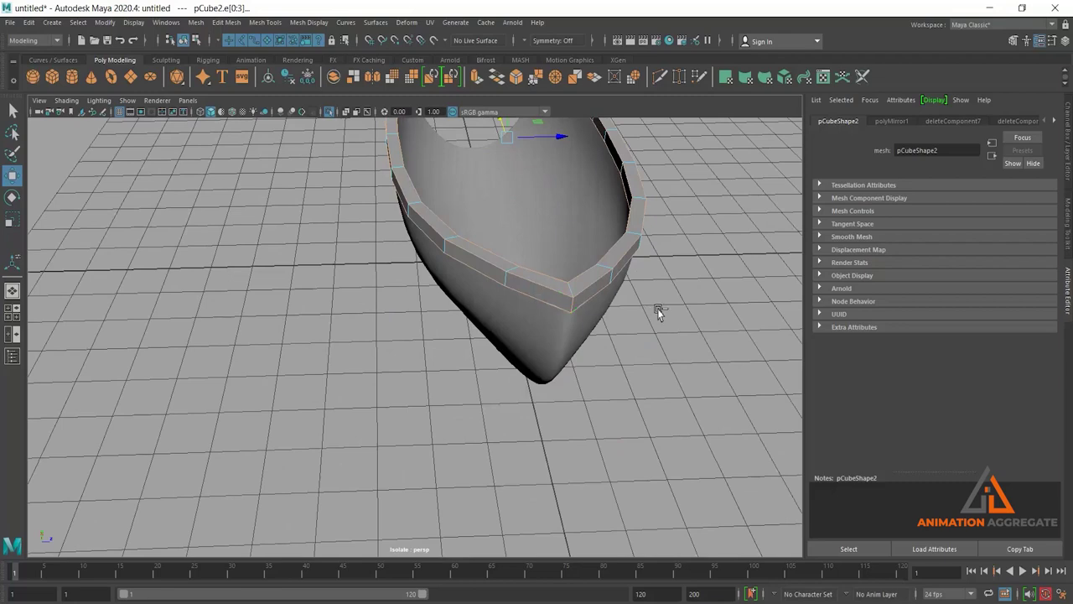
Step: Bevel the selected rail edge loops with a 0.5 fraction and 1 segment
key(ctrl+b)
alt+drag(668, 320, 582, 311)
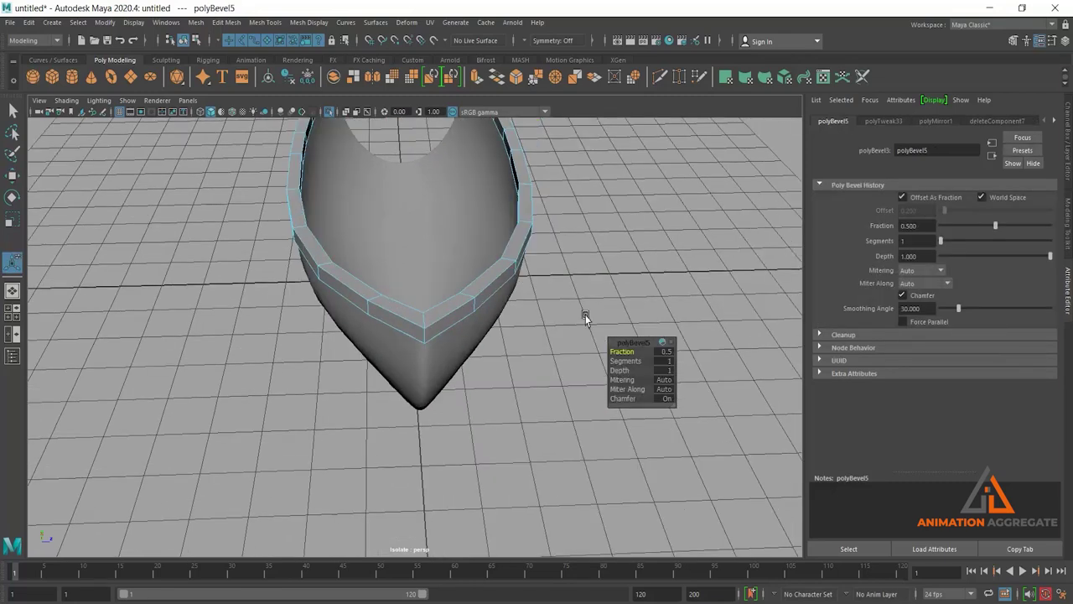
mouse_move(582, 312)
alt+right_down()
mouse_move(453, 350)
mouse_move(494, 435)
alt+right_up()
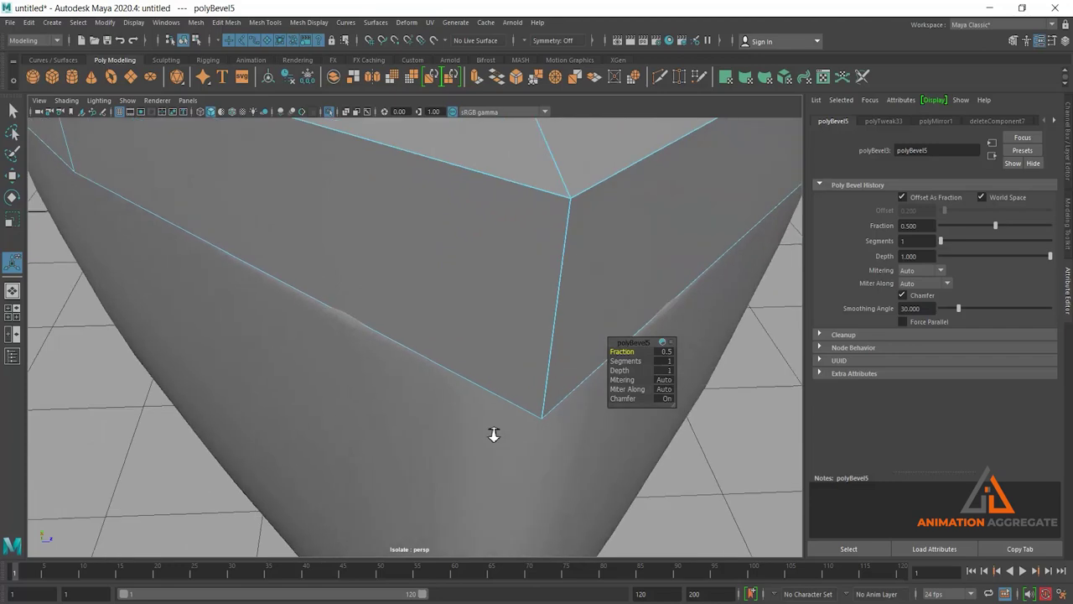
key(q)
scroll(548, 281, down, 5)
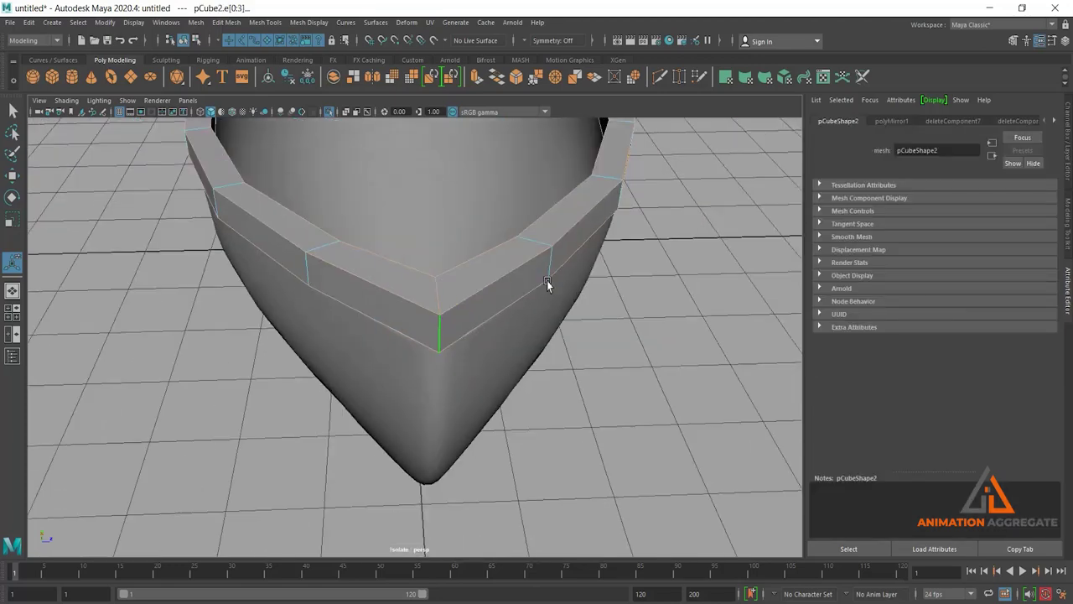
Step: Select the whole rail object and view it in smooth mesh preview (3)
mouse_move(546, 283)
alt+mouse_down()
mouse_move(532, 311)
mouse_move(451, 328)
mouse_move(373, 324)
alt+mouse_up()
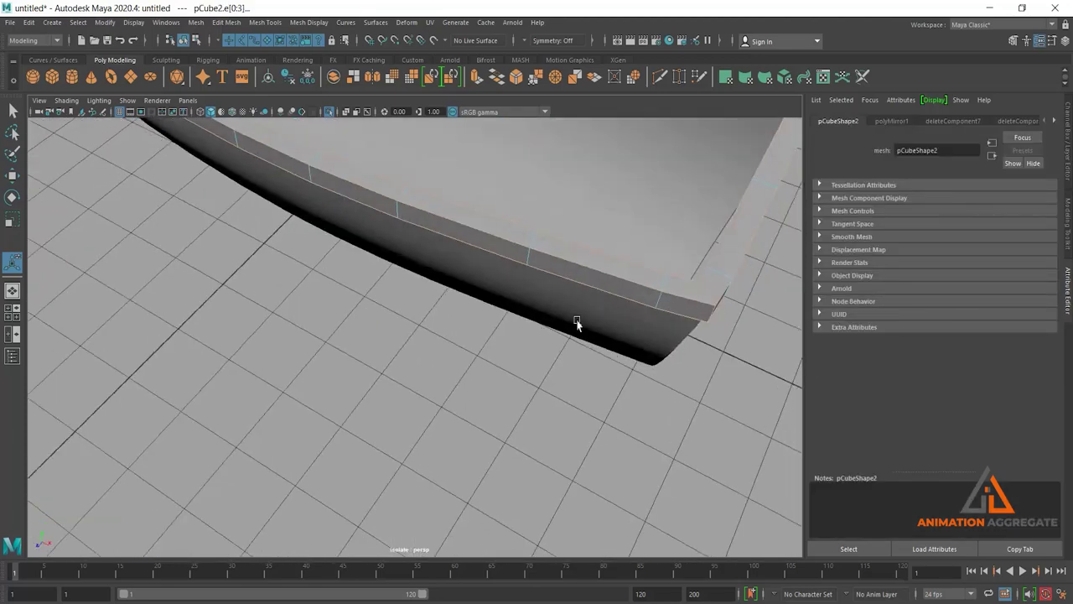
right_drag(622, 296, 661, 274)
key(3)
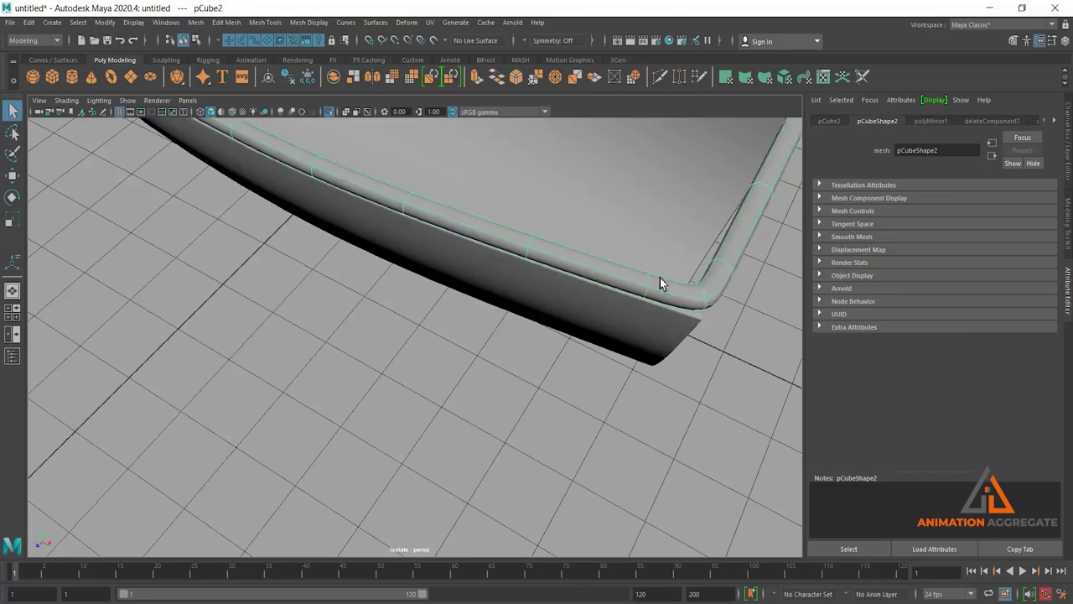
mouse_move(723, 319)
alt+mouse_down()
mouse_move(678, 311)
mouse_move(606, 361)
mouse_move(528, 360)
mouse_move(525, 297)
mouse_move(590, 266)
mouse_move(623, 336)
mouse_move(540, 322)
alt+mouse_up()
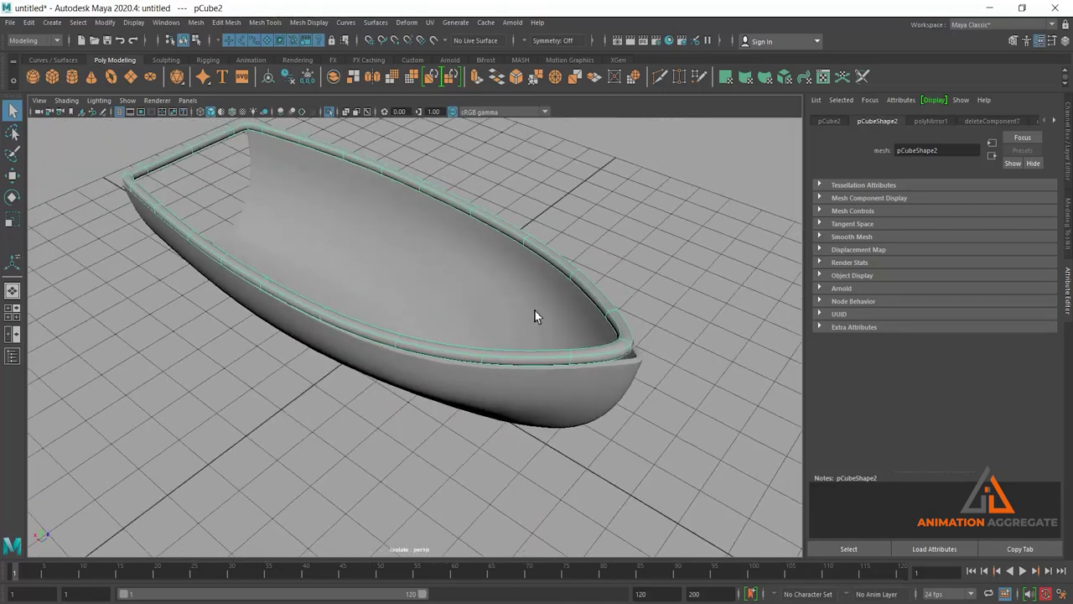
Step: Isolate the rail, select it, and turn off its smooth preview (1)
click(331, 113)
mouse_move(334, 130)
alt+mouse_down()
mouse_move(378, 243)
mouse_move(571, 213)
alt+mouse_up()
click(378, 240)
click(571, 213)
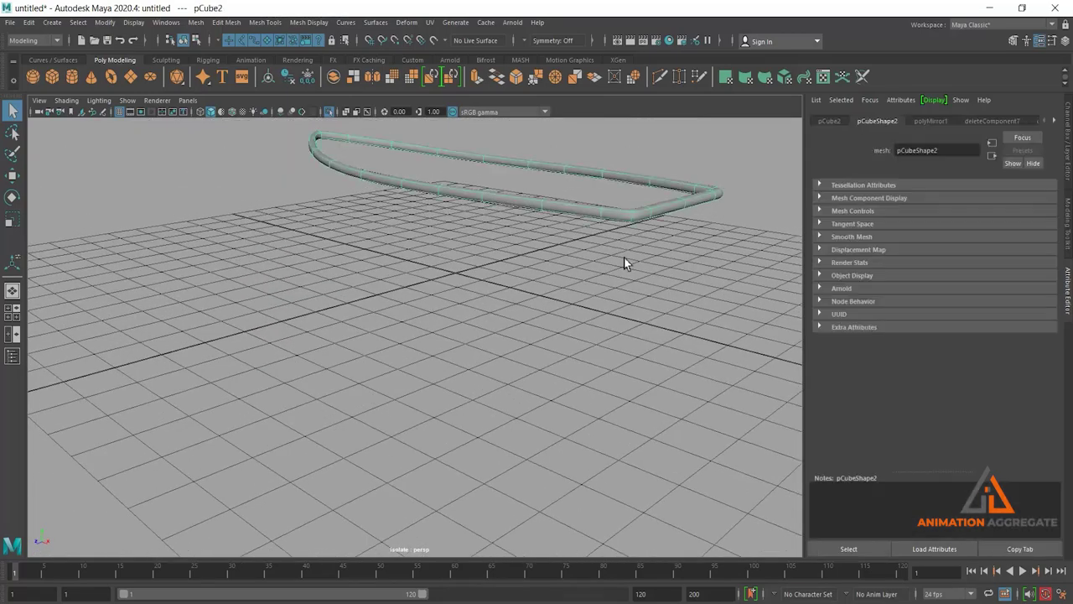
mouse_move(623, 260)
alt+mouse_down()
mouse_move(640, 232)
mouse_move(560, 264)
mouse_move(445, 271)
mouse_move(470, 290)
mouse_move(431, 313)
alt+mouse_up()
key(1)
scroll(431, 314, up, 3)
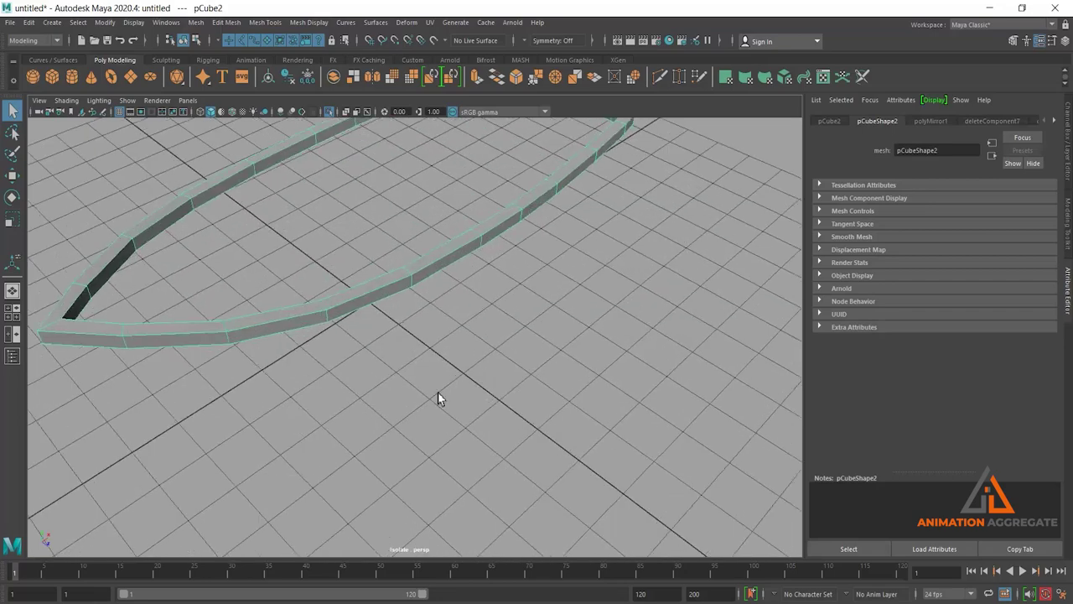
Step: Try a two-segment bevel on the rail's edges, then undo it
click(527, 76)
scroll(432, 243, up, 4)
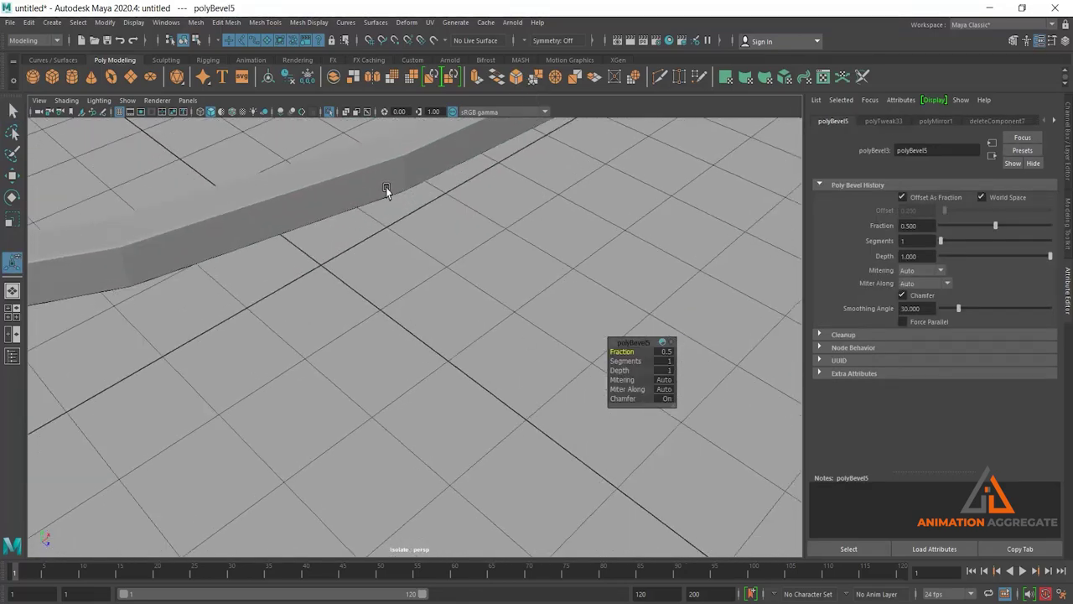
alt+drag(386, 187, 468, 326)
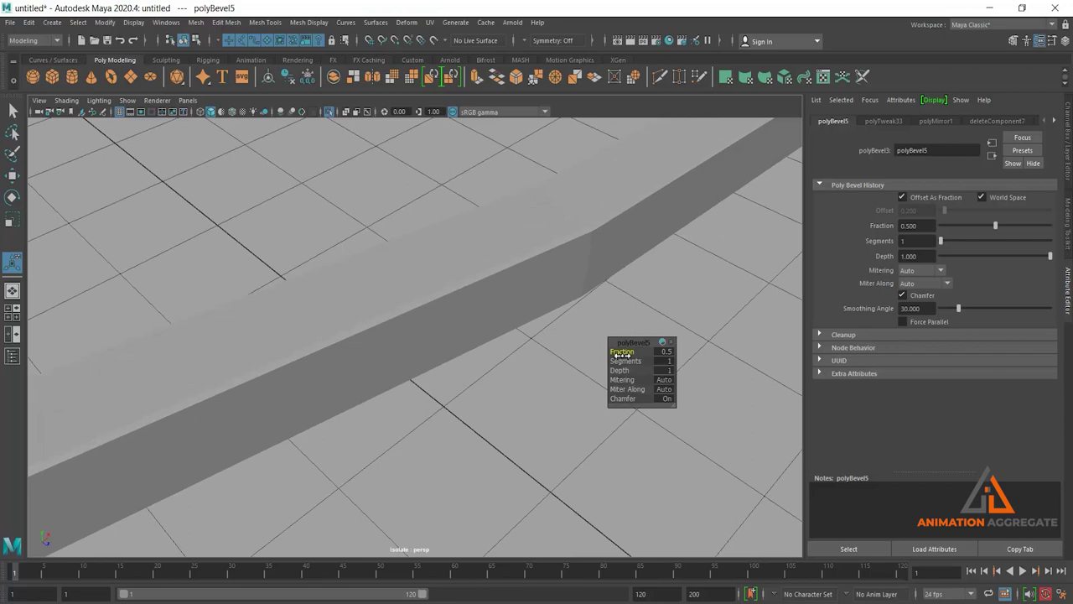
drag(629, 362, 634, 362)
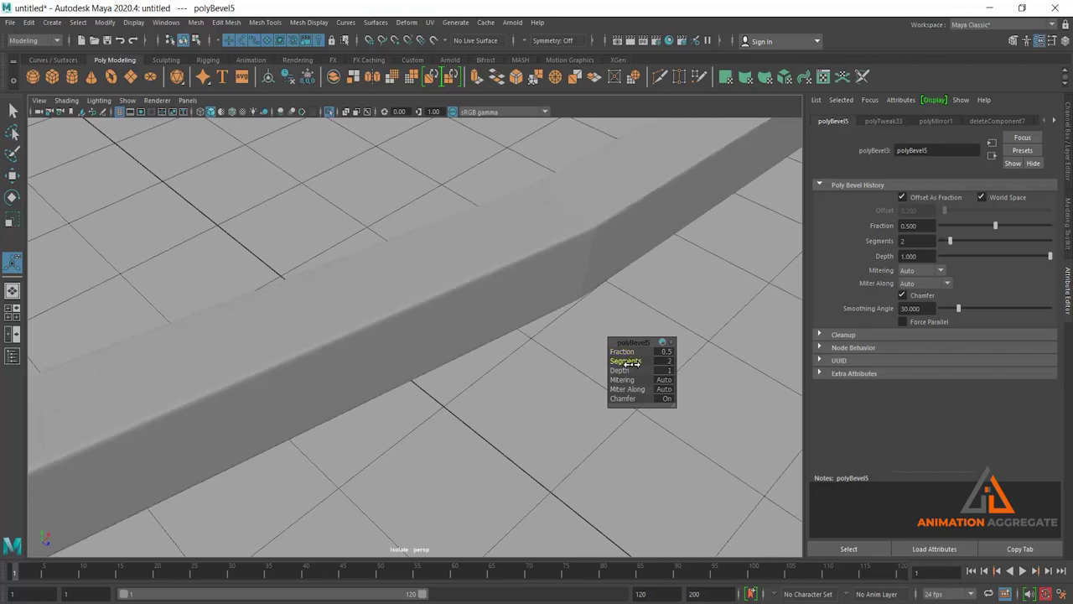
right_drag(474, 296, 561, 269)
scroll(561, 269, down, 3)
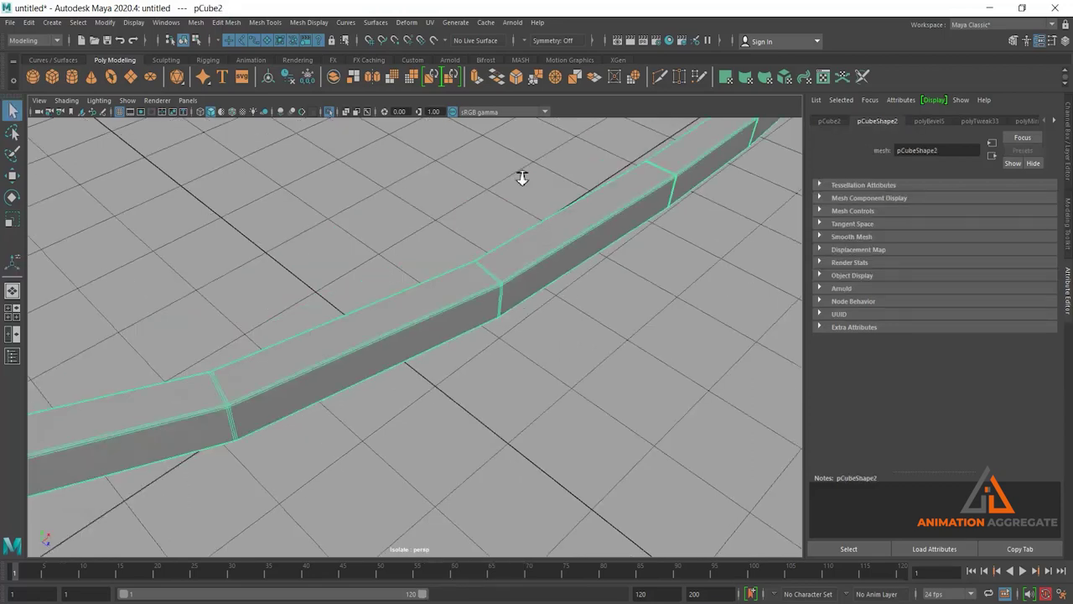
mouse_move(520, 176)
alt+mouse_down()
mouse_move(537, 294)
mouse_move(456, 299)
alt+mouse_up()
key(g)
Step: Select the rail's lower edge loops plus another rim edge
right_drag(467, 307, 455, 265)
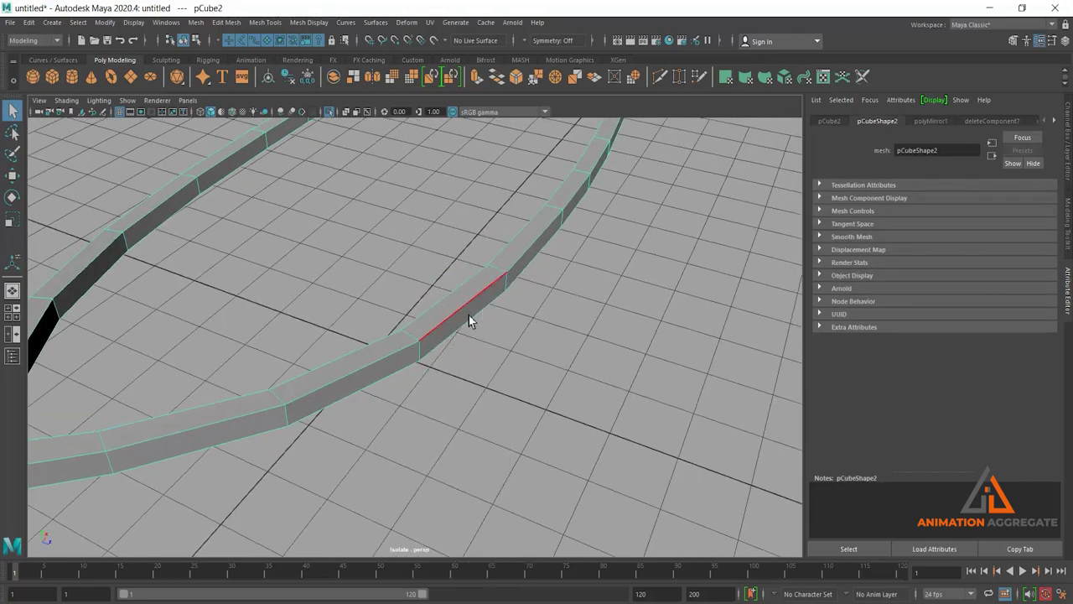
click(467, 315)
click(457, 293)
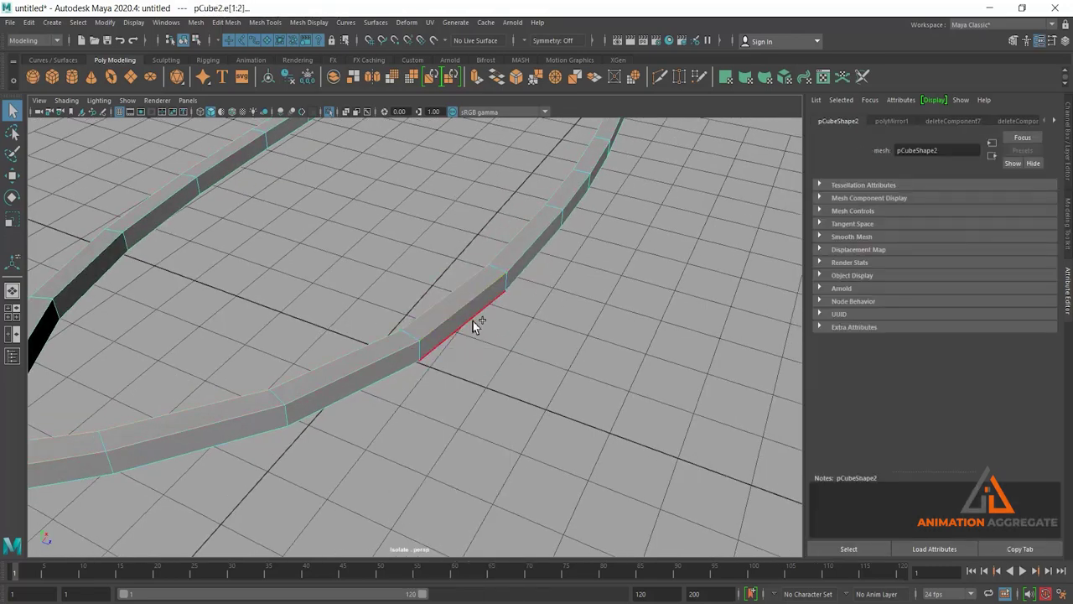
click(457, 317)
shift+click(142, 225)
alt+drag(268, 268, 405, 237)
Step: Bevel the selected rim edges with Fraction 1 and 2 segments
key(ctrl+b)
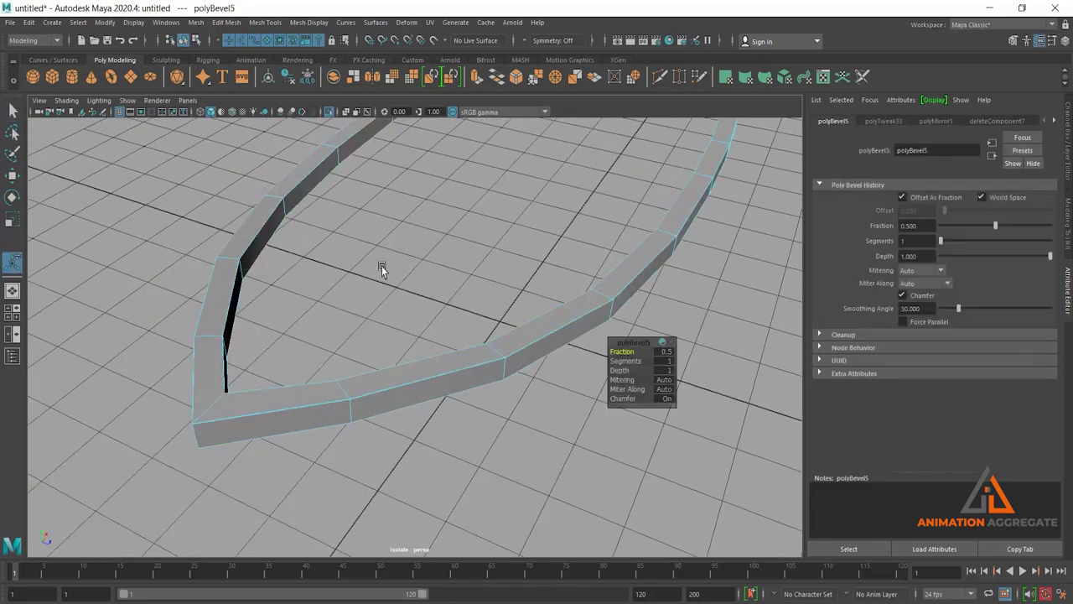
scroll(551, 448, up, 5)
scroll(498, 383, up, 3)
alt+drag(498, 384, 492, 378)
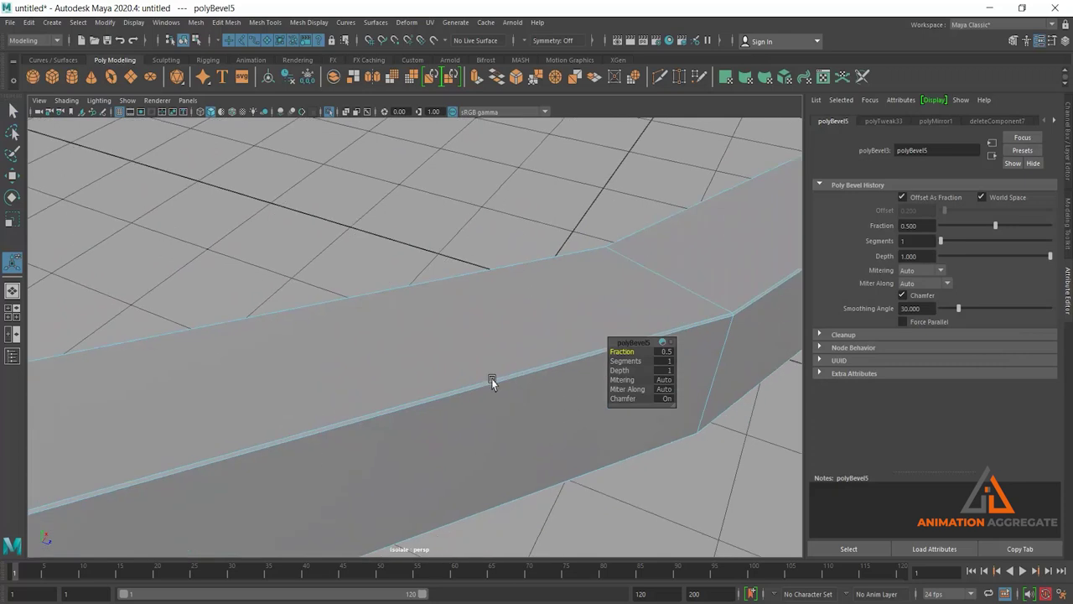
mouse_move(626, 355)
mouse_down()
mouse_move(663, 353)
mouse_move(662, 362)
mouse_up()
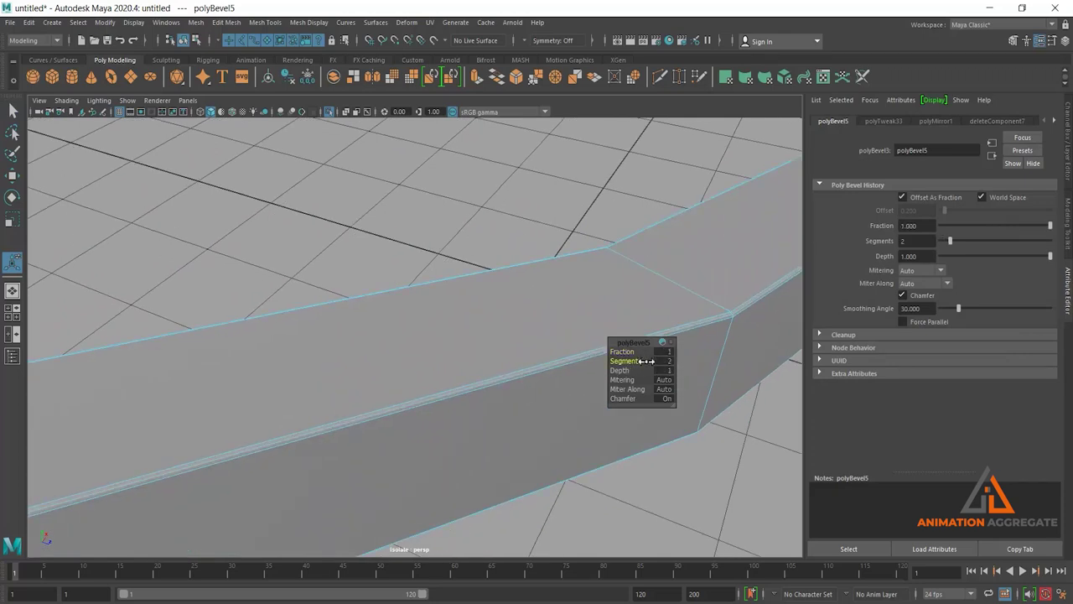
right_drag(485, 342, 537, 277)
alt+right_drag(520, 388, 436, 335)
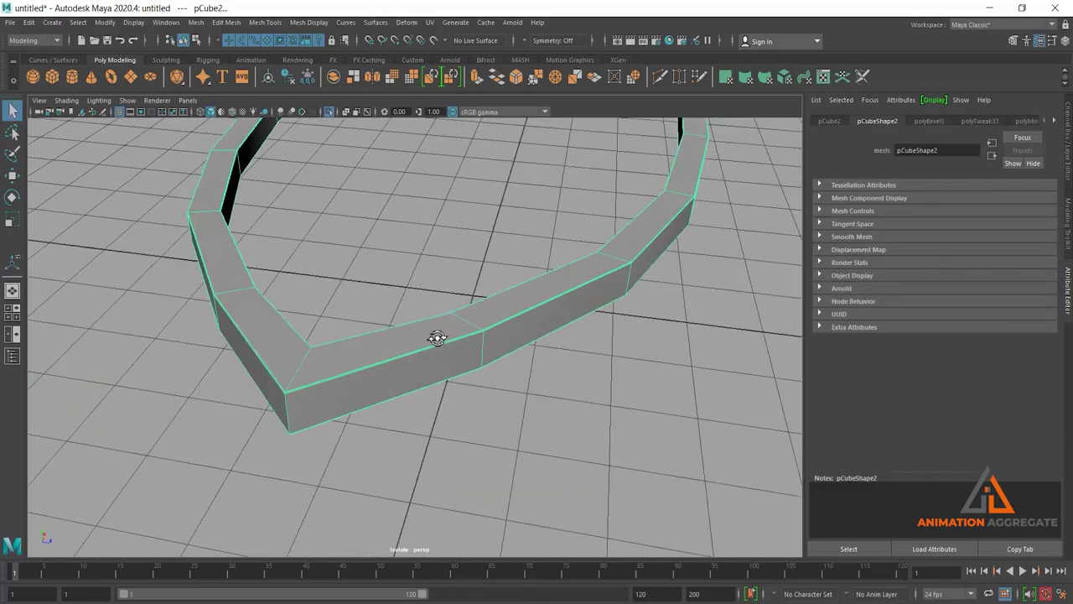
Step: Bevel the rail's top edge narrowly at Fraction 0.08 with 2 segments
right_drag(438, 294, 438, 262)
click(347, 398)
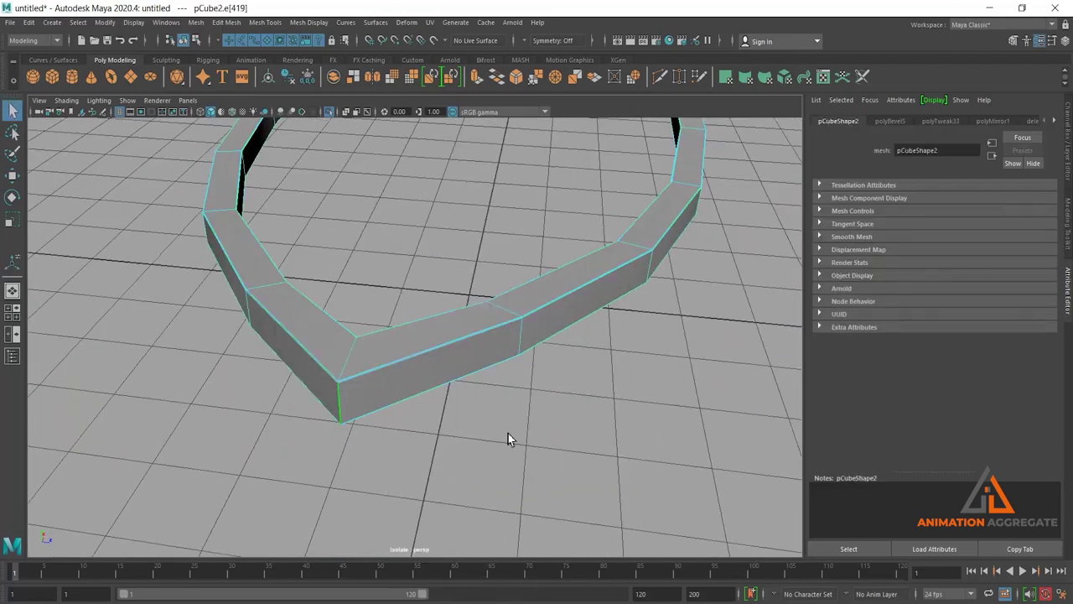
alt+drag(508, 434, 565, 318)
scroll(383, 335, up, 5)
mouse_move(383, 335)
alt+mouse_down()
mouse_move(548, 374)
mouse_move(562, 426)
alt+mouse_up()
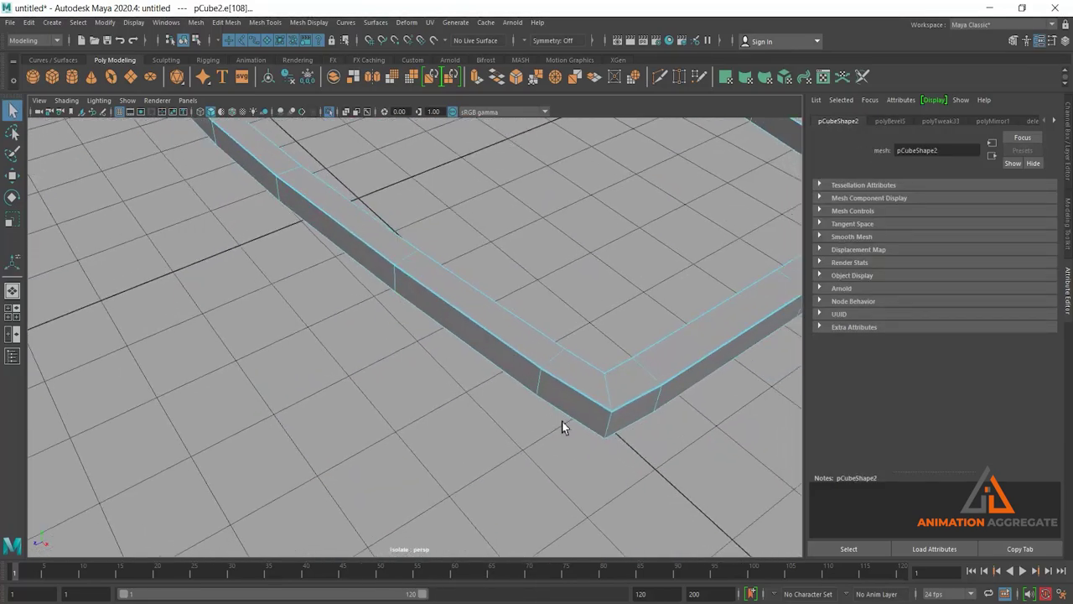
mouse_move(679, 442)
alt+mouse_down()
mouse_move(609, 408)
mouse_move(476, 386)
alt+mouse_up()
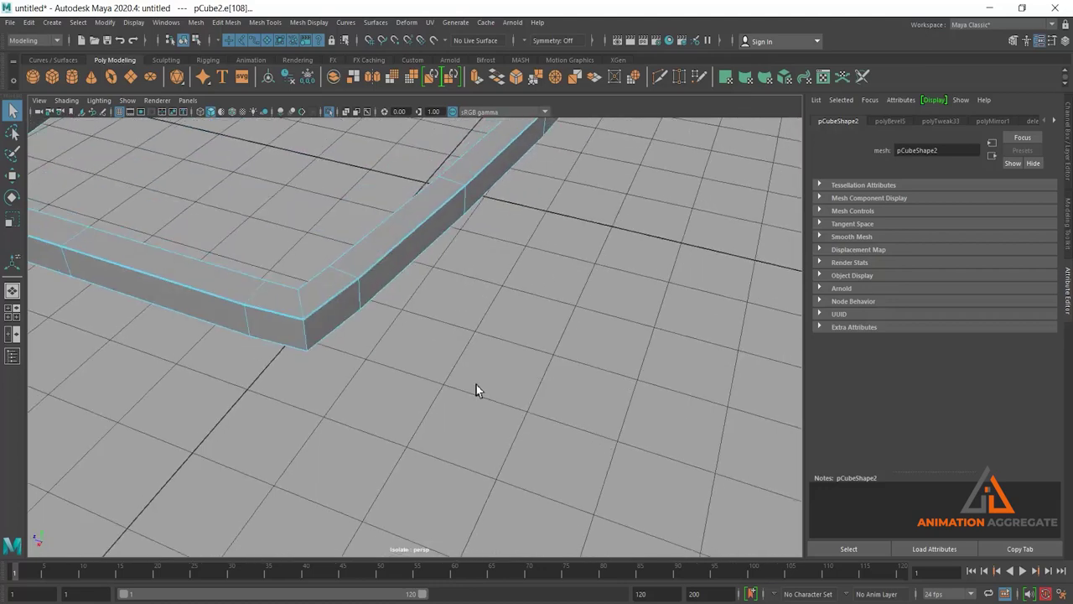
key(ctrl+b)
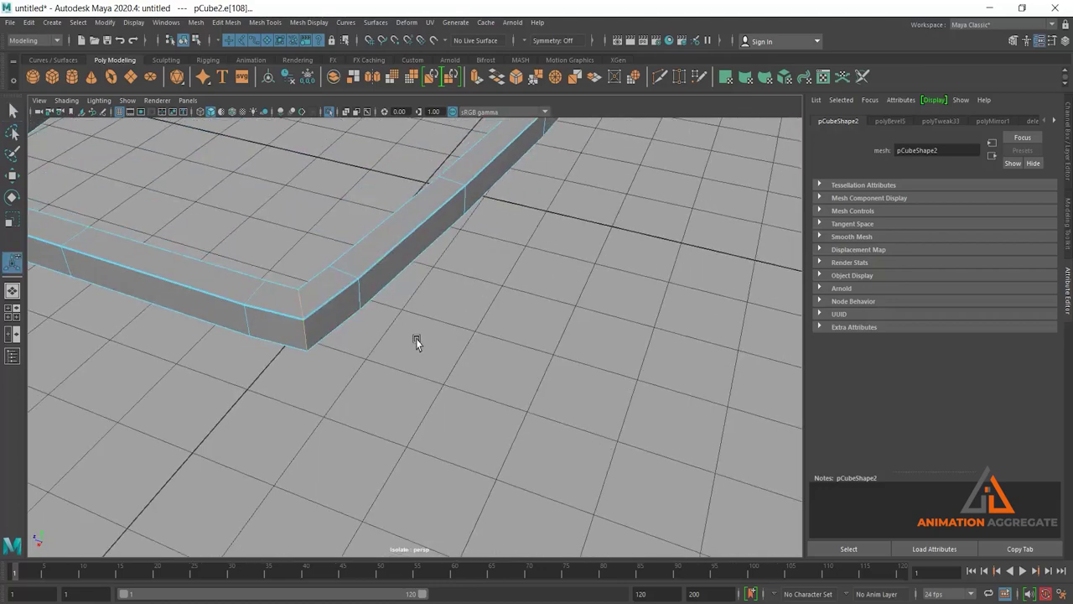
drag(622, 355, 592, 374)
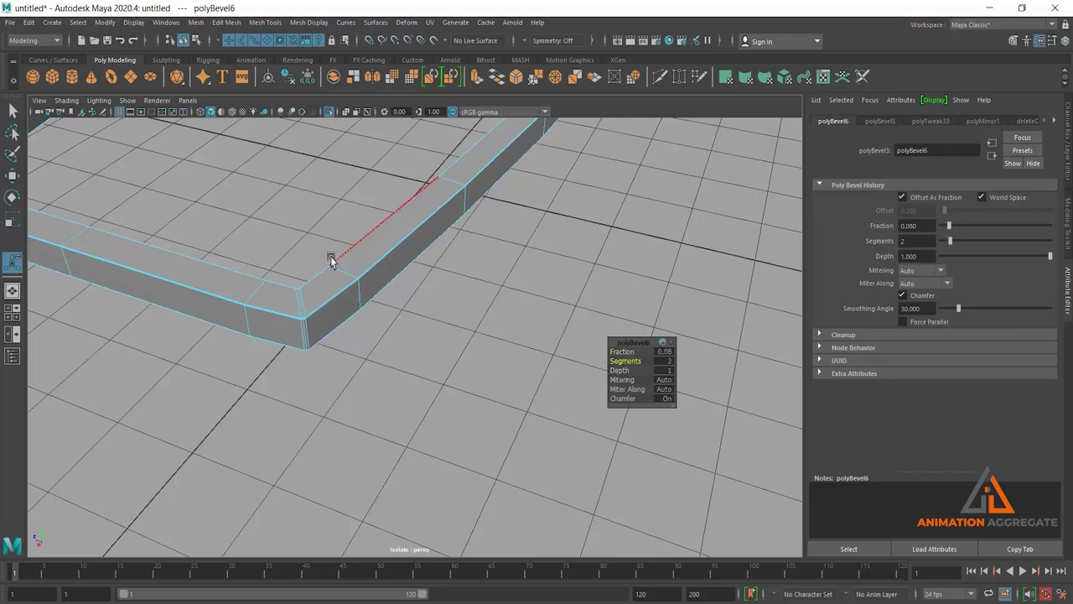
right_drag(332, 260, 369, 241)
Step: Frame the rail and turn off Isolate Select so the hull reappears
key(f)
alt+drag(412, 324, 279, 125)
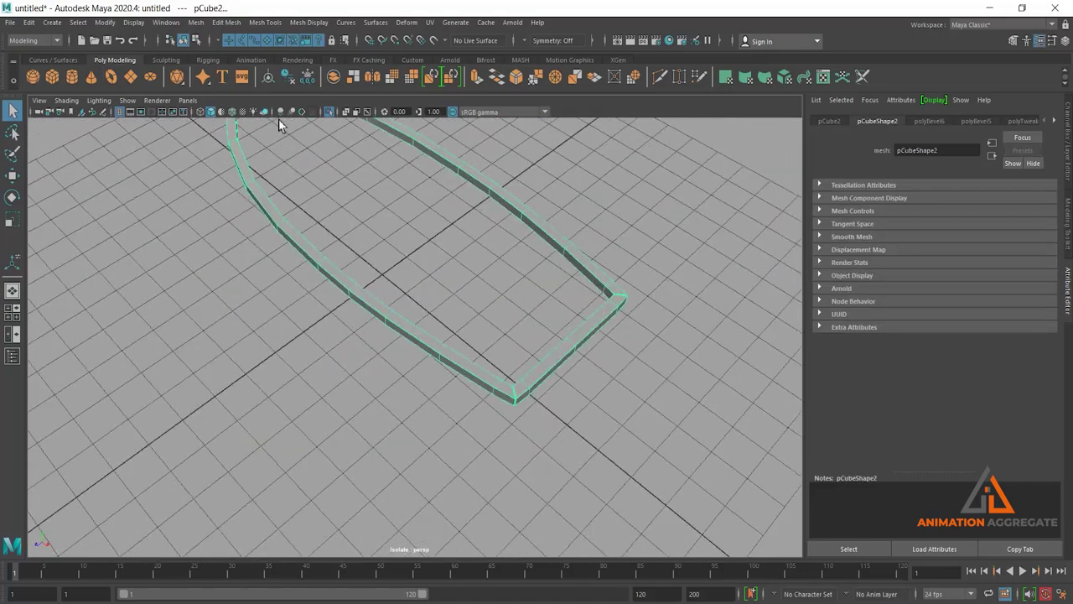
click(330, 111)
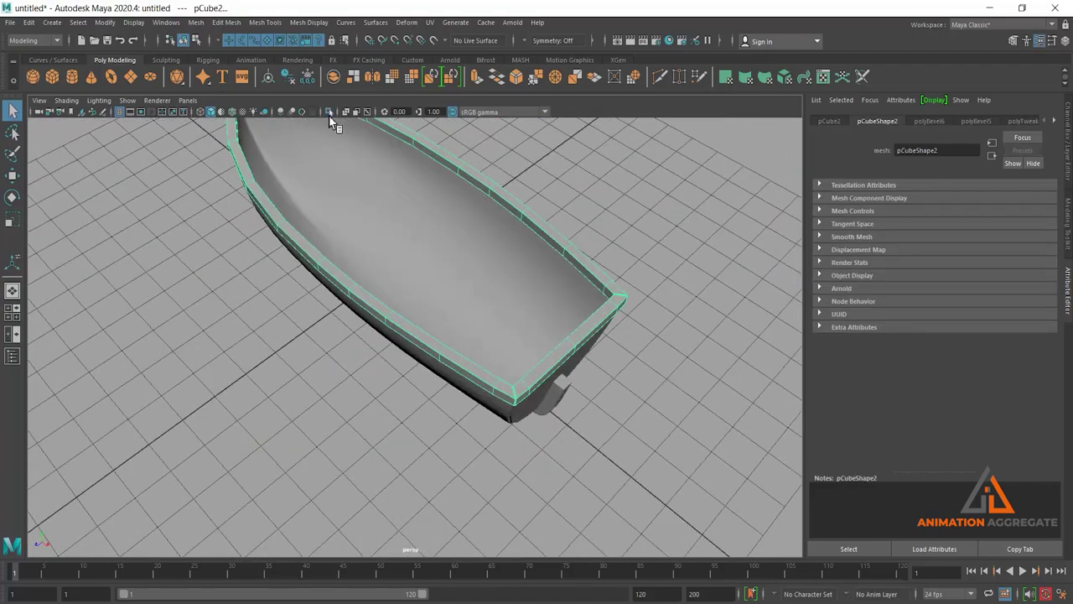
scroll(305, 271, down, 5)
scroll(421, 324, up, 3)
scroll(452, 345, up, 2)
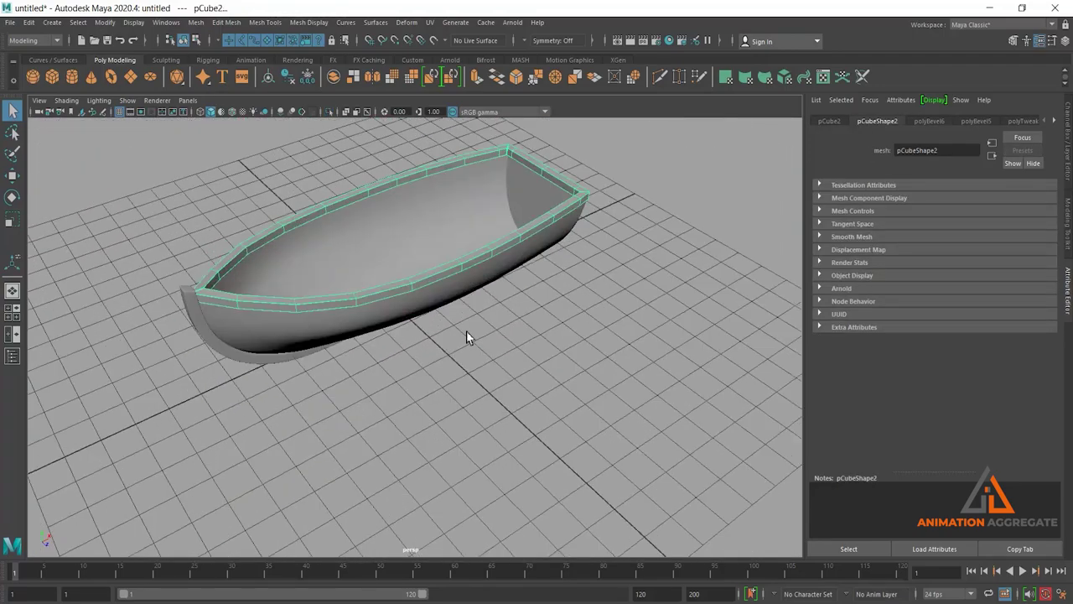
Step: Orbit around the complete boat, then switch to the top view
click(408, 350)
mouse_move(409, 350)
alt+mouse_down()
mouse_move(400, 300)
mouse_move(493, 342)
mouse_move(448, 269)
alt+mouse_up()
scroll(400, 300, up, 5)
scroll(456, 302, down, 3)
click(424, 316)
mouse_move(424, 316)
alt+mouse_down()
mouse_move(472, 320)
mouse_move(409, 316)
alt+mouse_up()
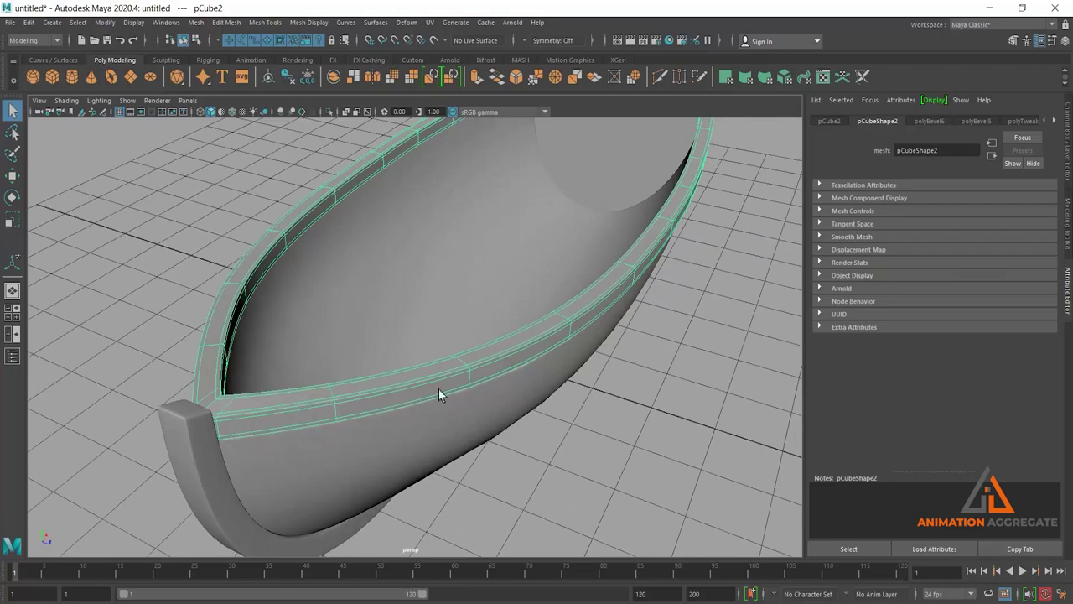
mouse_move(438, 389)
alt+mouse_down()
mouse_move(438, 364)
mouse_move(378, 367)
mouse_move(335, 376)
mouse_move(299, 420)
mouse_move(160, 376)
mouse_move(154, 335)
mouse_move(168, 326)
mouse_move(355, 371)
mouse_move(224, 300)
alt+mouse_up()
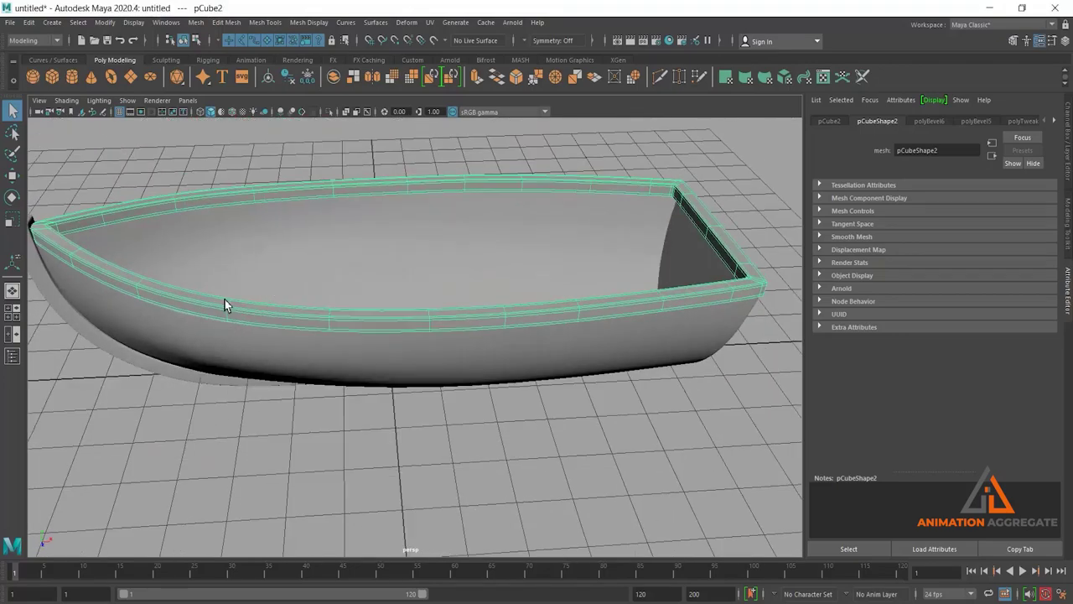
key(space)
key(space)
key(4)
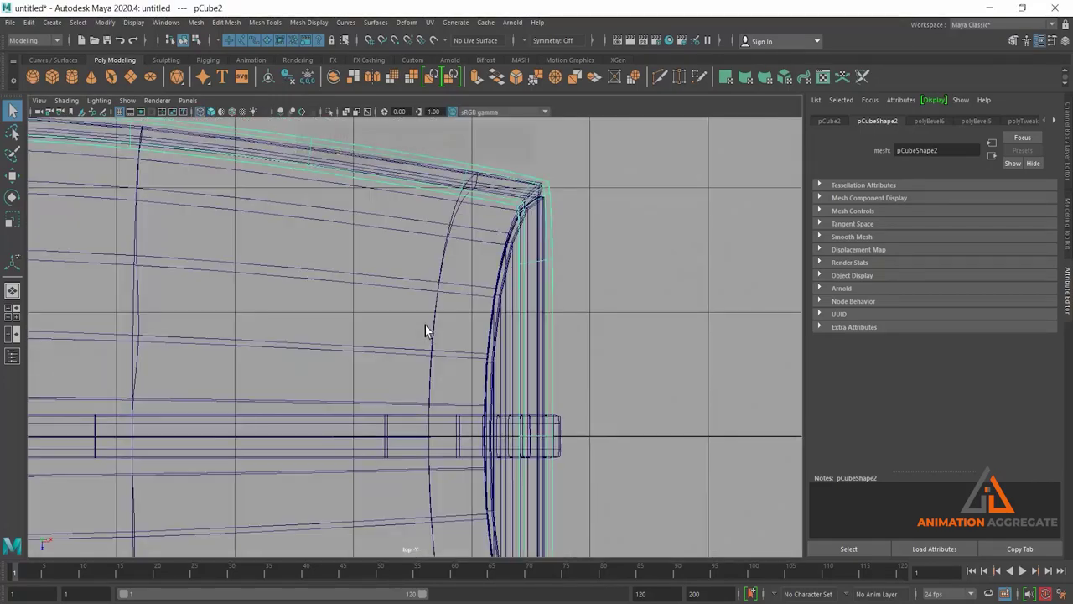
scroll(594, 324, down, 1)
scroll(609, 317, down, 3)
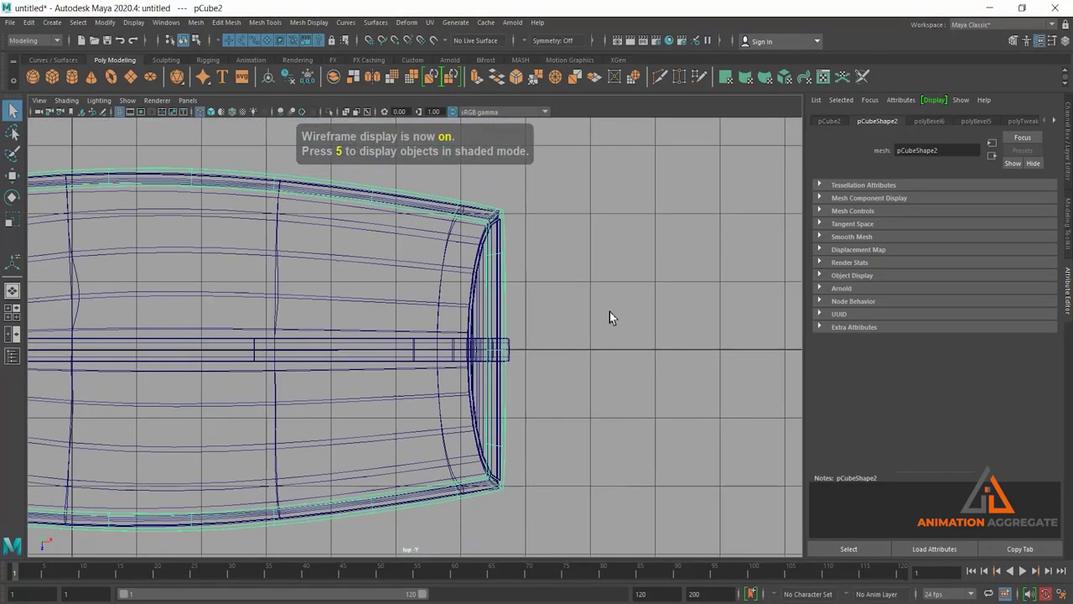
alt+middle_drag(566, 400, 556, 384)
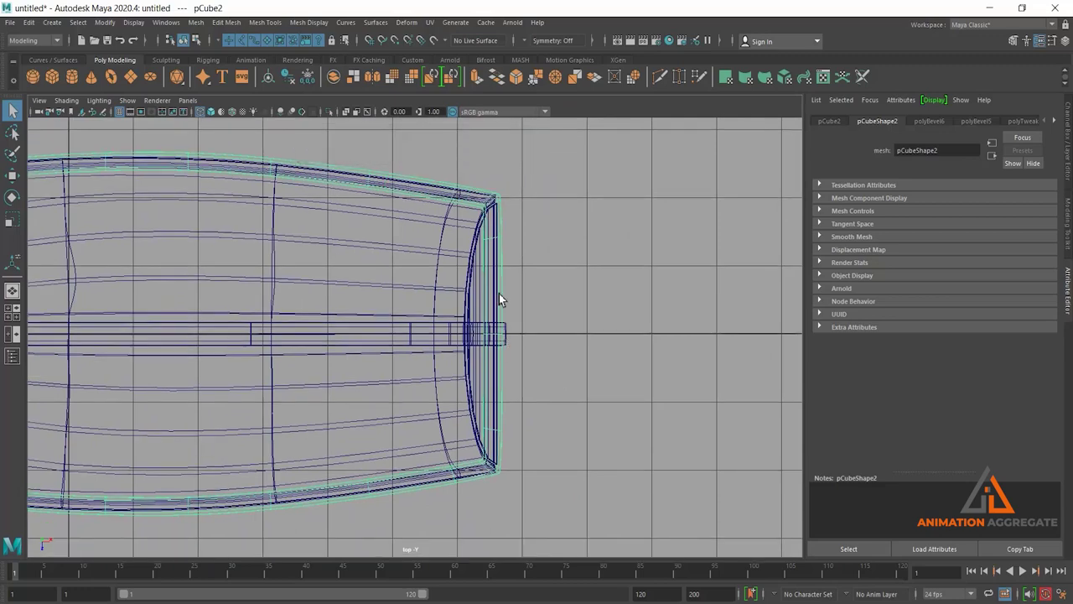
alt+middle_drag(488, 237, 737, 242)
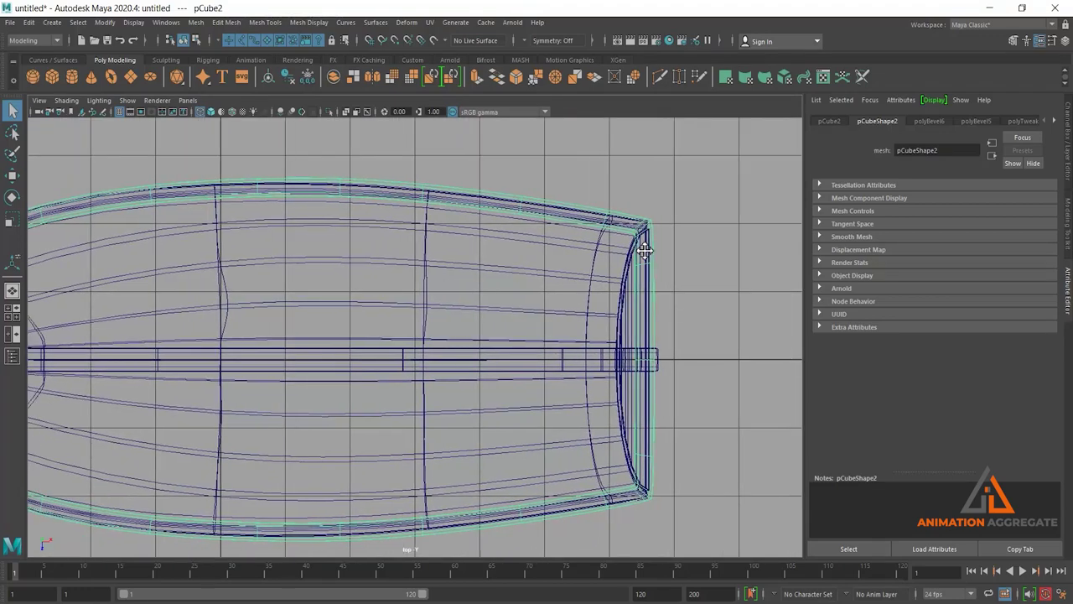
alt+middle_drag(397, 200, 551, 232)
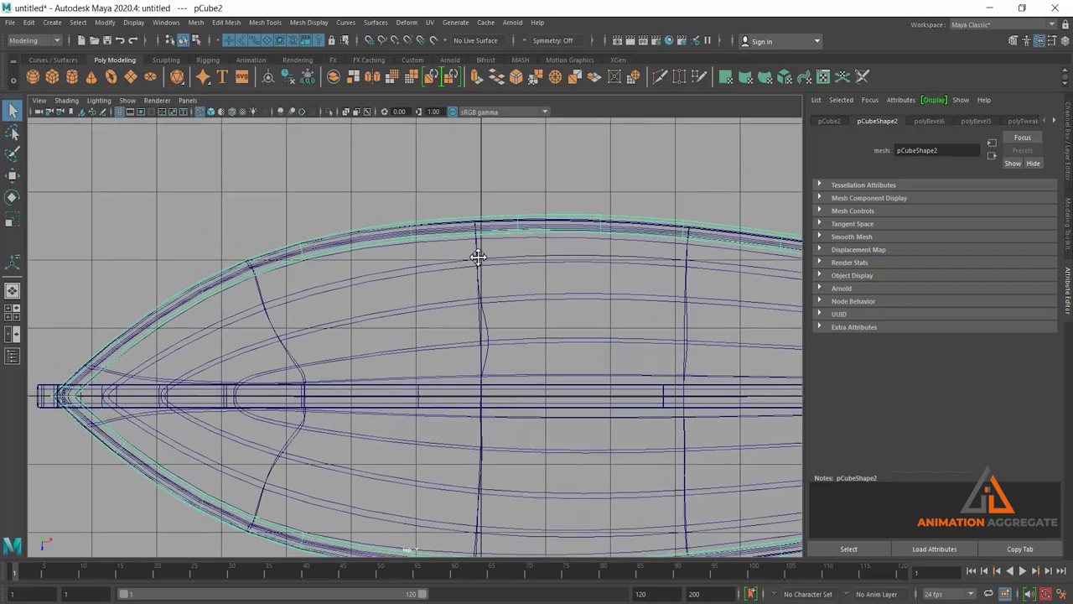
scroll(477, 246, up, 2)
scroll(528, 348, up, 2)
alt+middle_drag(251, 226, 369, 221)
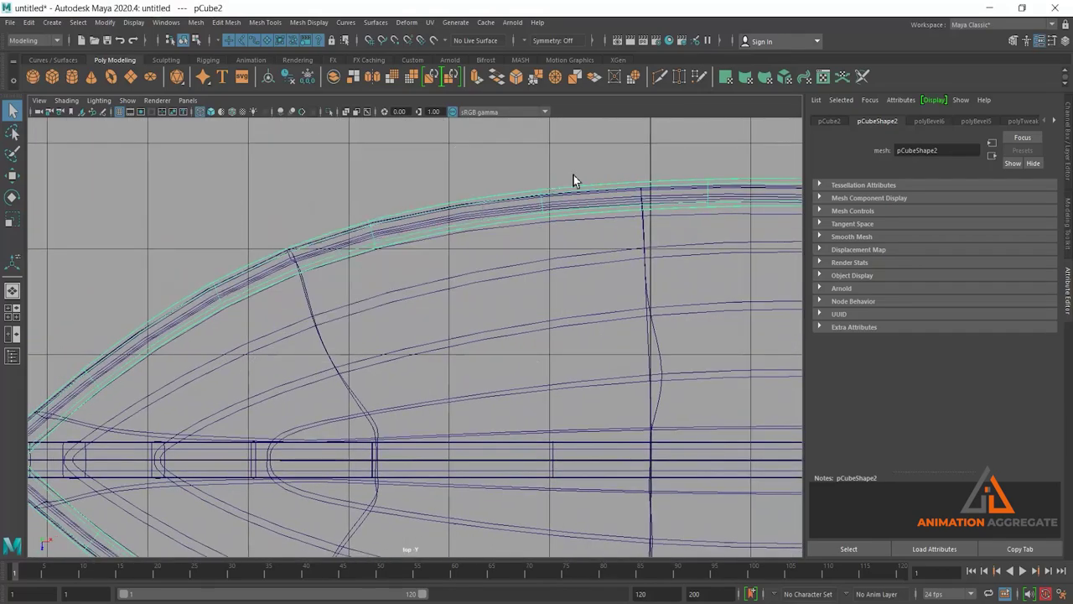
key(space)
key(space)
mouse_move(471, 267)
alt+mouse_down()
mouse_move(573, 227)
mouse_move(544, 204)
mouse_move(508, 223)
mouse_move(491, 199)
mouse_move(492, 209)
mouse_move(678, 278)
mouse_move(618, 336)
mouse_move(570, 304)
mouse_move(536, 328)
mouse_move(495, 329)
mouse_move(441, 257)
mouse_move(504, 340)
mouse_move(412, 352)
mouse_move(409, 376)
mouse_move(486, 397)
alt+mouse_up()
click(655, 299)
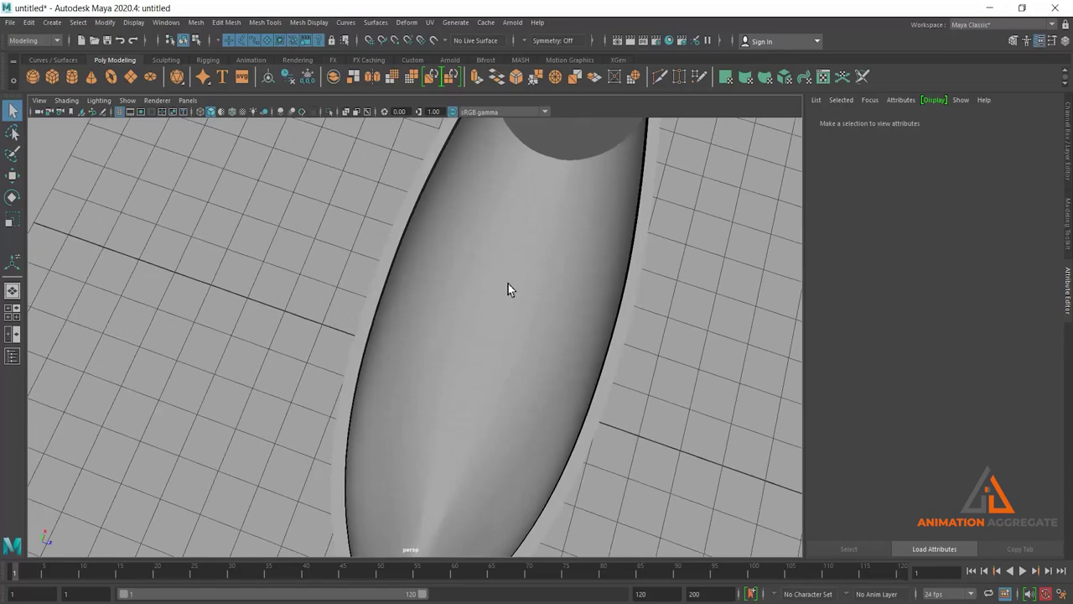
mouse_move(508, 290)
alt+mouse_down()
mouse_move(498, 355)
mouse_move(609, 321)
mouse_move(537, 304)
mouse_move(405, 305)
mouse_move(496, 312)
mouse_move(572, 280)
alt+mouse_up()
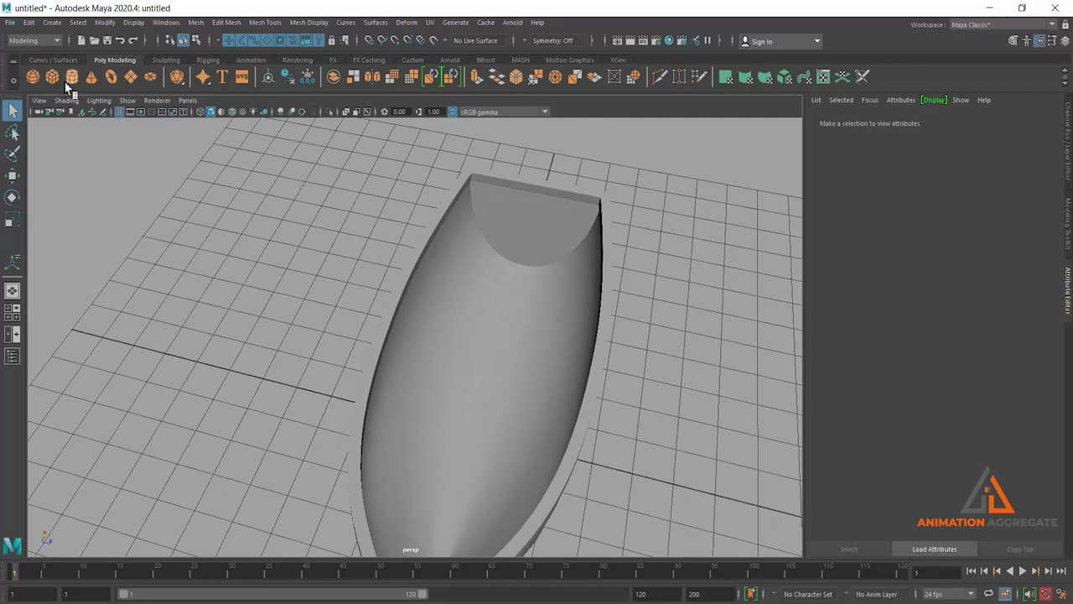
mouse_move(491, 334)
alt+mouse_down()
mouse_move(300, 292)
mouse_move(240, 249)
mouse_move(409, 428)
alt+mouse_up()
alt+right_drag(409, 429, 329, 286)
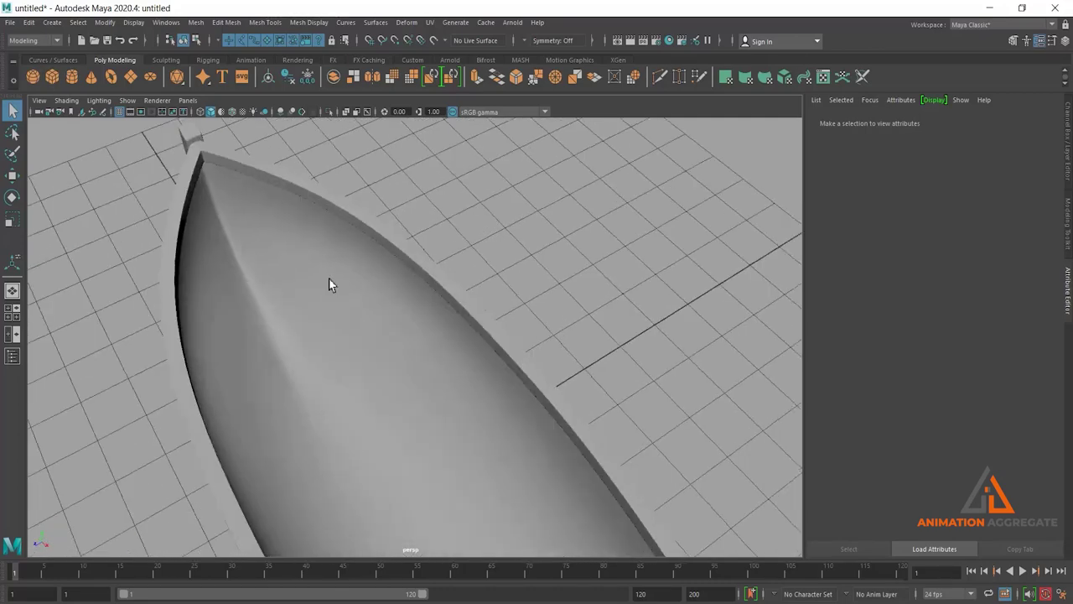
Step: Create a polygon cube, move it to the bow, and scale it into a thin slab
click(53, 75)
alt+drag(305, 264, 342, 354)
key(w)
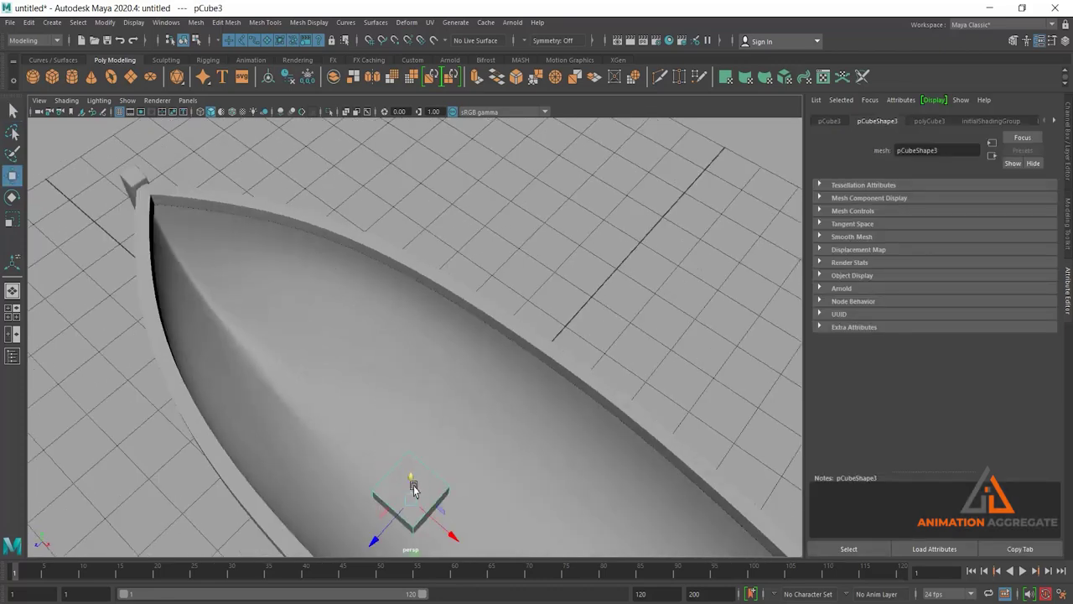
mouse_move(413, 489)
mouse_down()
mouse_move(446, 426)
mouse_move(168, 267)
mouse_up()
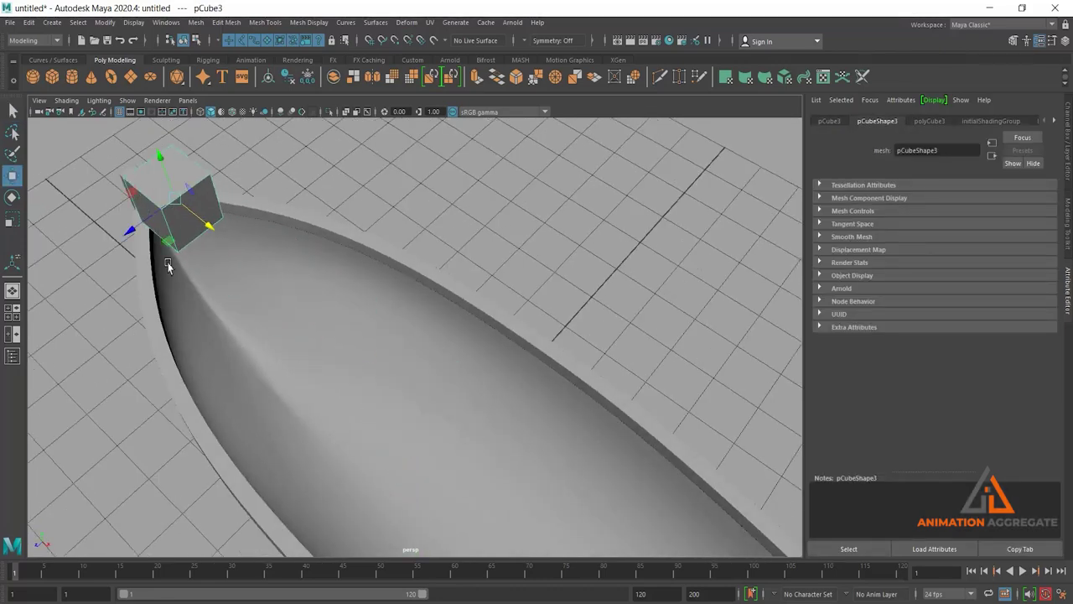
alt+drag(257, 333, 412, 301)
key(r)
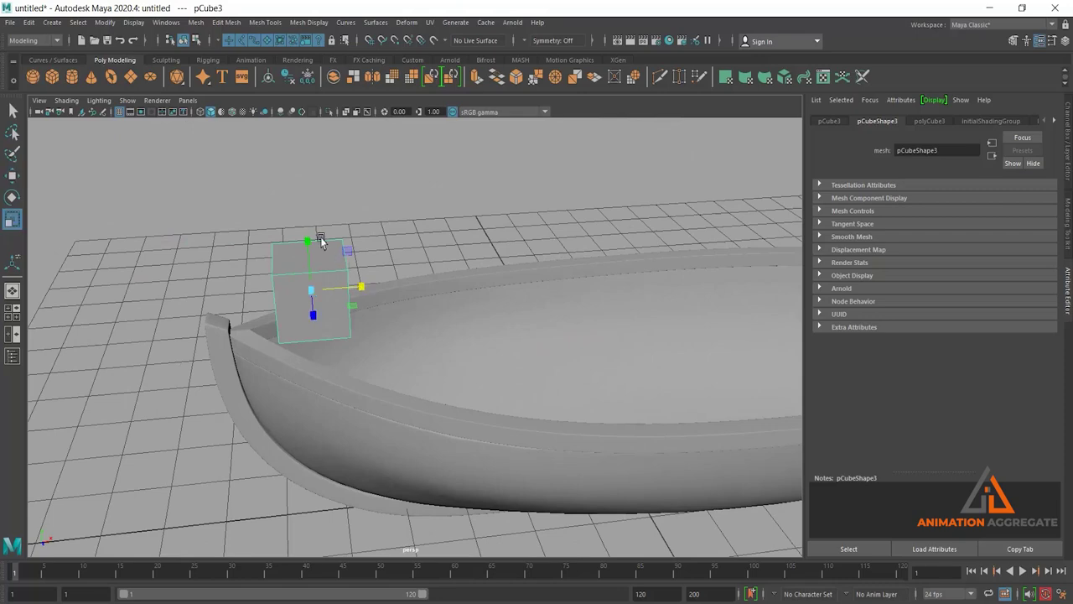
drag(308, 246, 311, 297)
key(w)
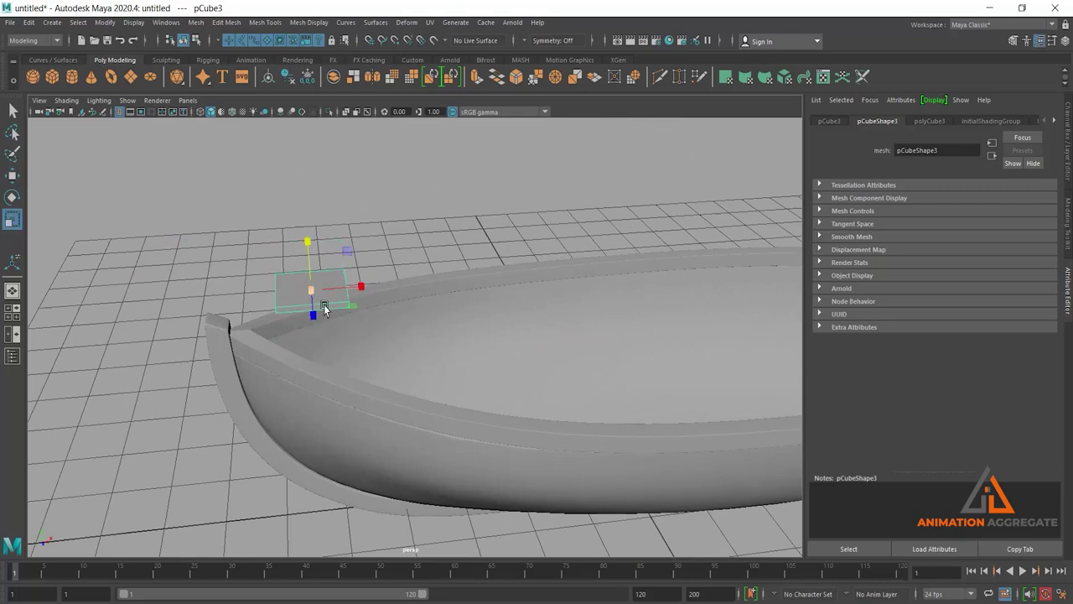
Step: In the shaded top view, merge the slab's two left vertices into a point, forming a triangle
key(space)
key(space)
scroll(307, 252, down, 2)
alt+middle_drag(307, 253, 378, 263)
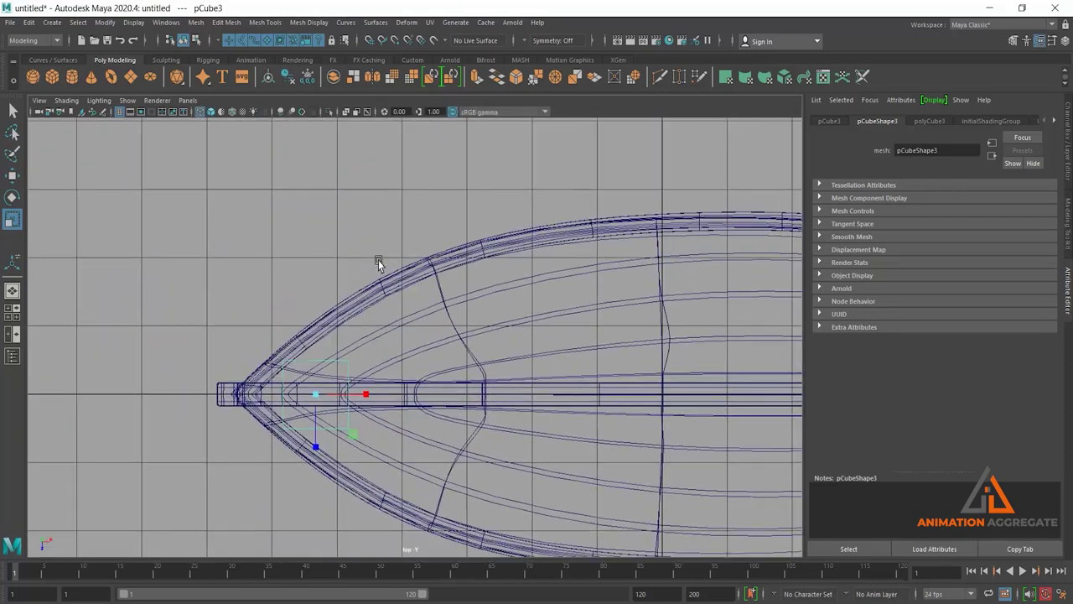
key(5)
alt+middle_drag(376, 325, 465, 327)
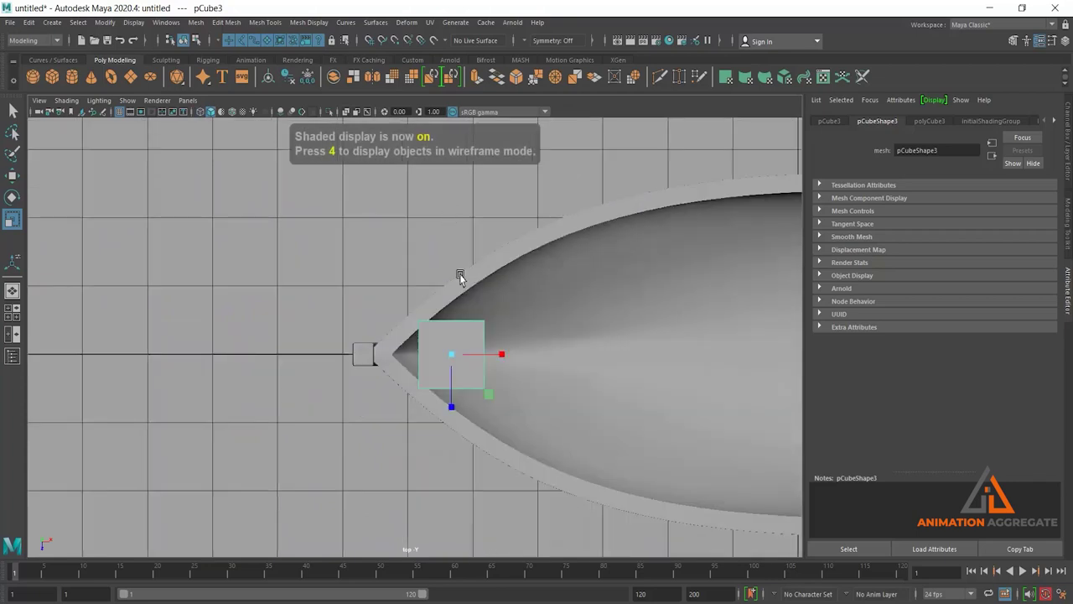
scroll(465, 327, up, 2)
scroll(465, 327, up, 2)
right_click(545, 335)
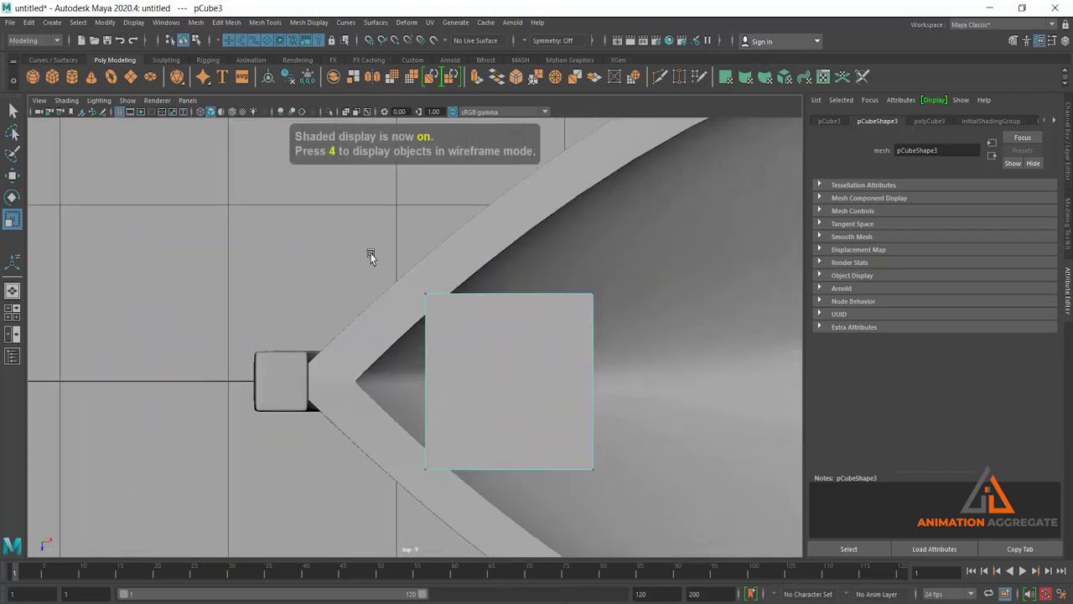
mouse_move(344, 222)
mouse_down()
mouse_move(520, 530)
mouse_move(479, 480)
mouse_up()
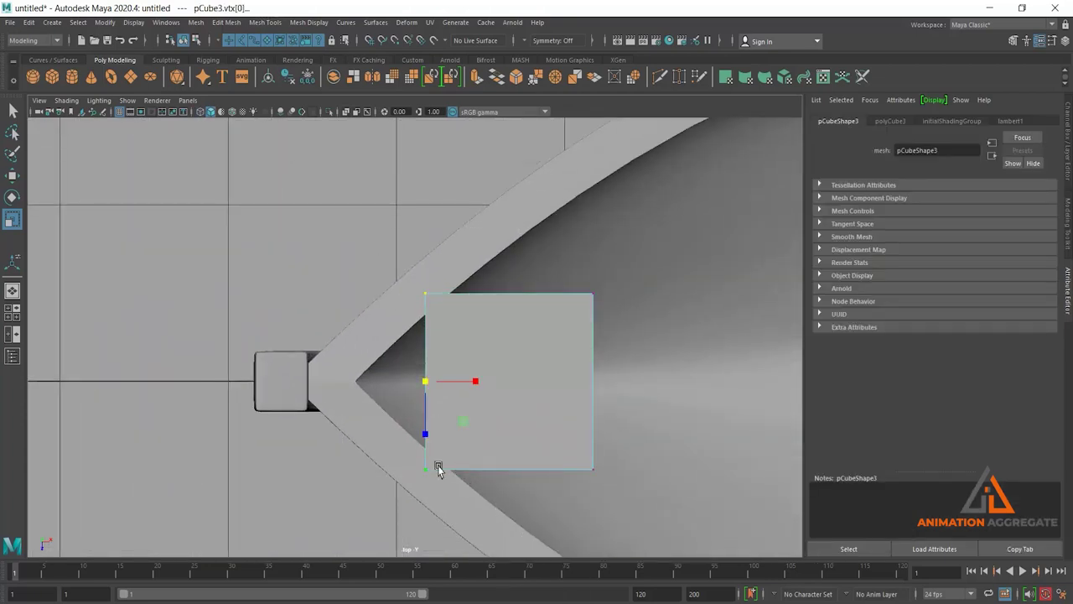
drag(423, 440, 424, 394)
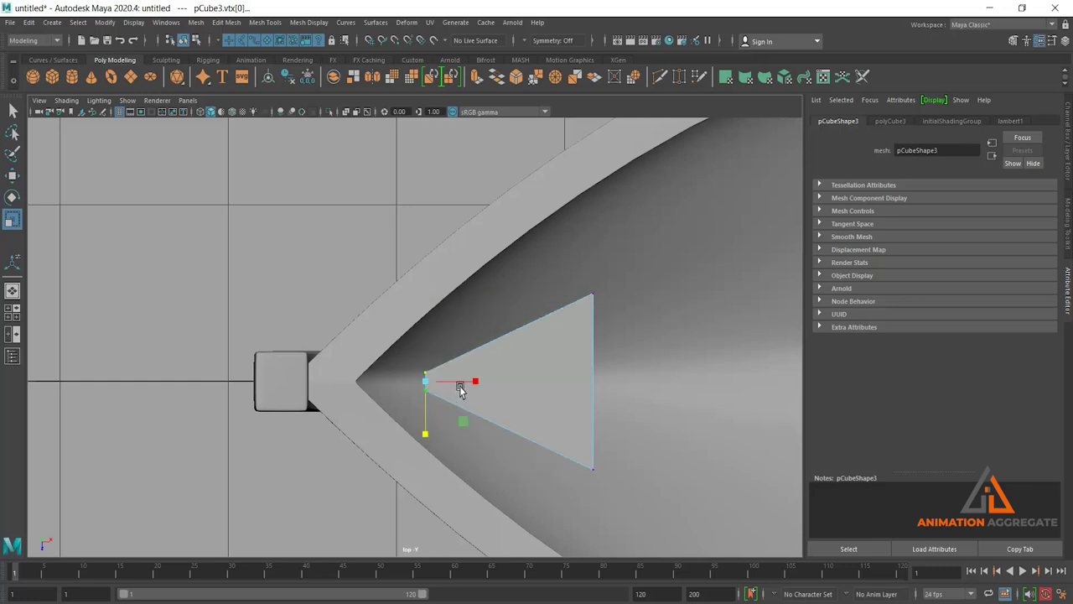
Step: Slide the triangle so its tip meets the end of the keel
key(e)
right_drag(524, 311, 631, 242)
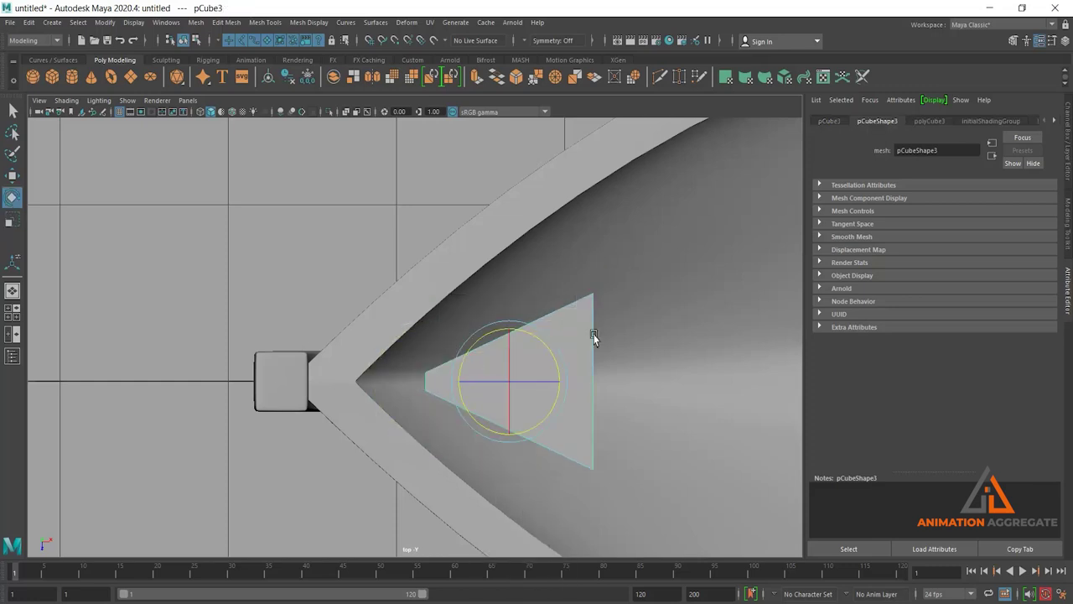
key(w)
drag(555, 385, 447, 399)
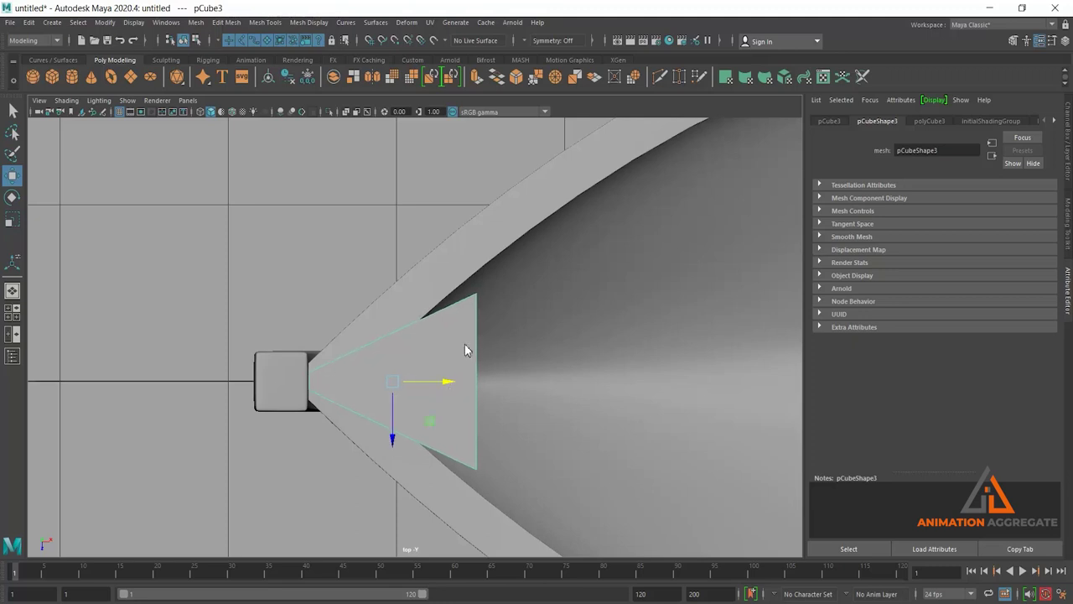
Step: Pull the triangle's top and bottom corner vertices out to the rail's inner edges
right_drag(462, 299, 412, 299)
click(477, 295)
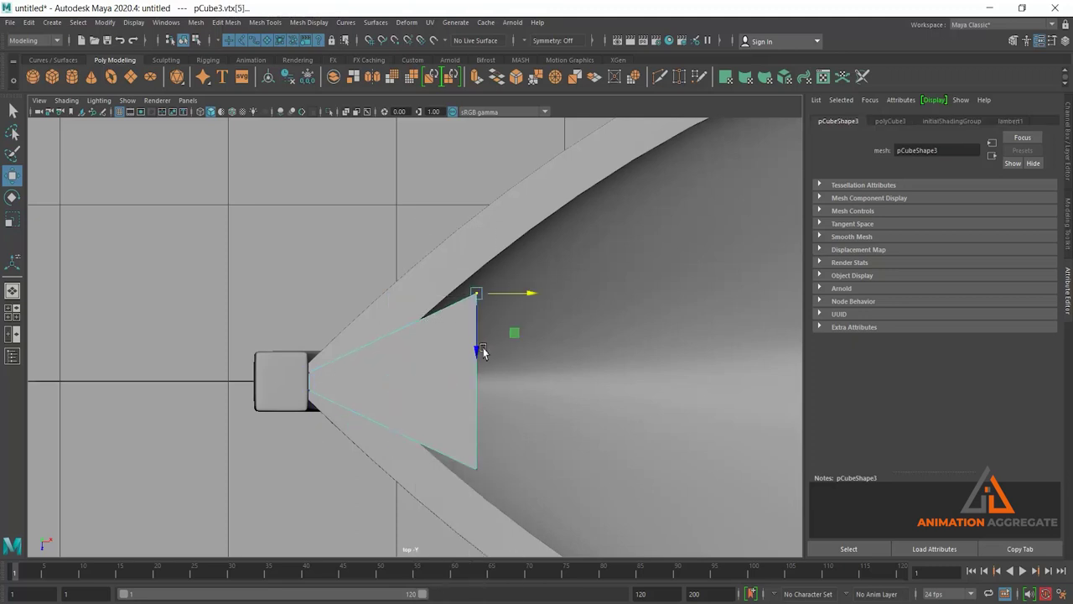
drag(482, 353, 464, 302)
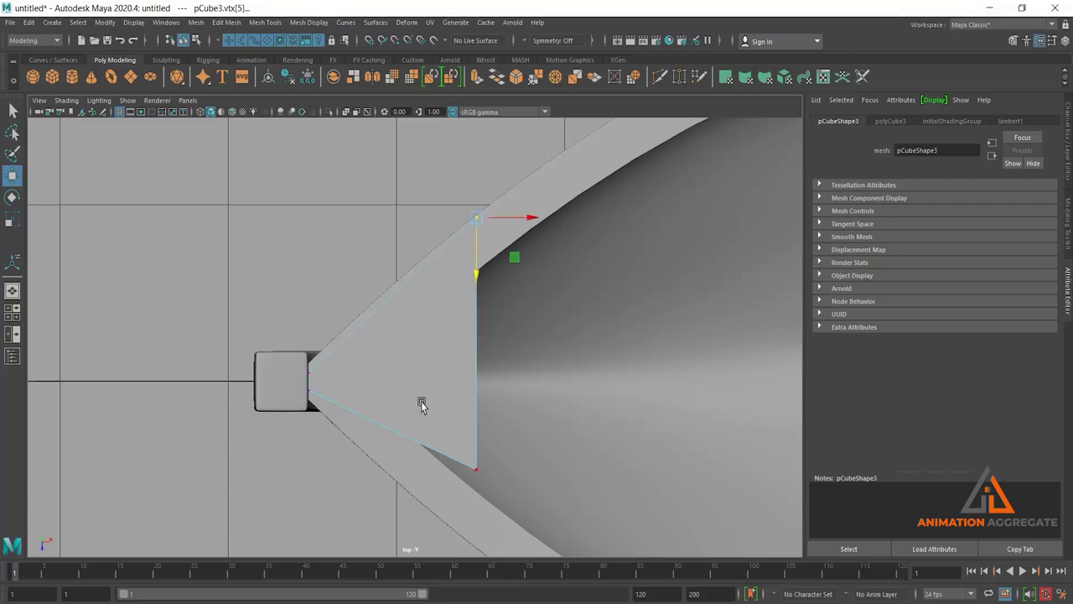
drag(445, 436, 533, 508)
drag(469, 547, 451, 597)
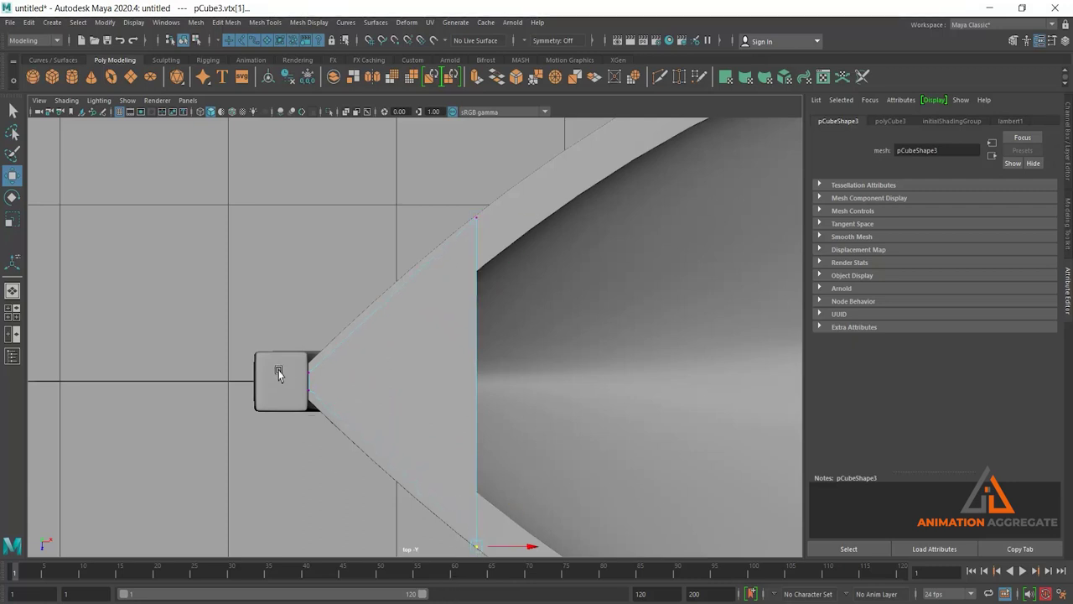
scroll(280, 390, up, 2)
Step: In the perspective view, adjust the triangular deck and lower it along Y toward rail height
key(space)
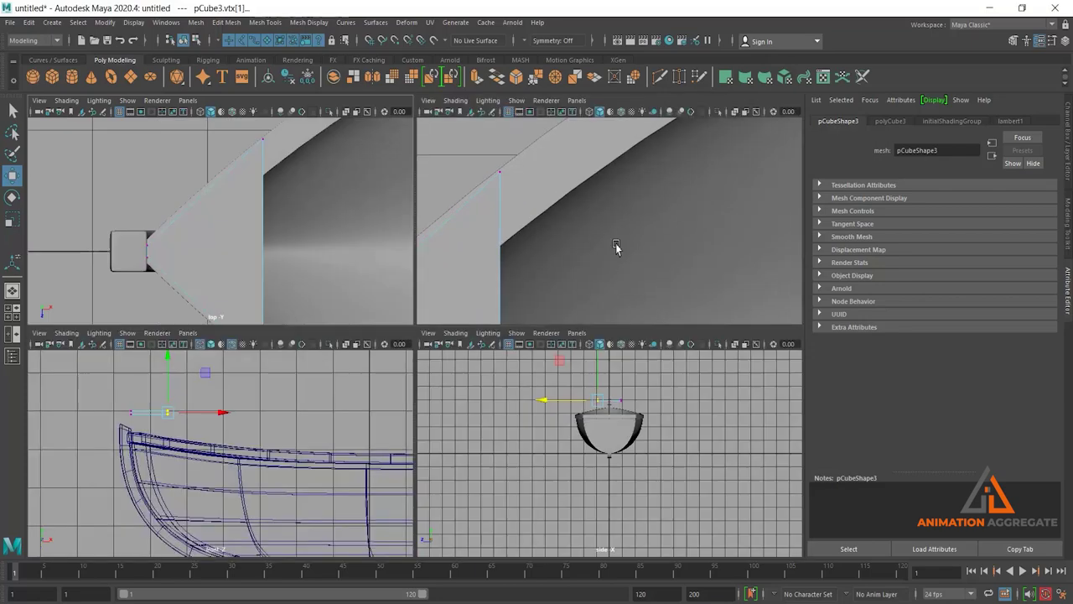
key(space)
alt+drag(411, 311, 304, 268)
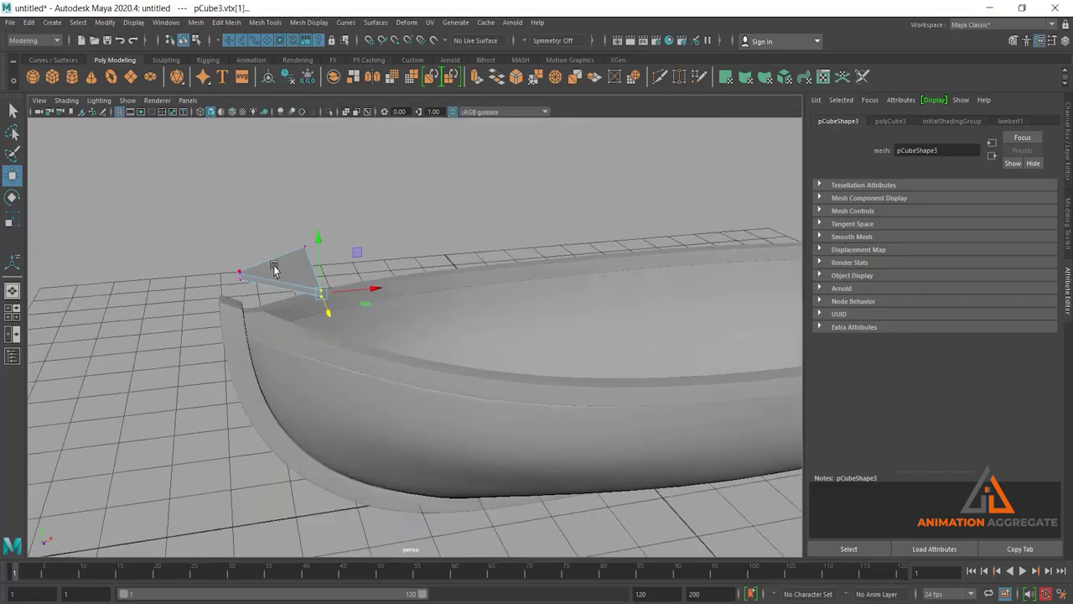
right_drag(273, 269, 315, 223)
key(r)
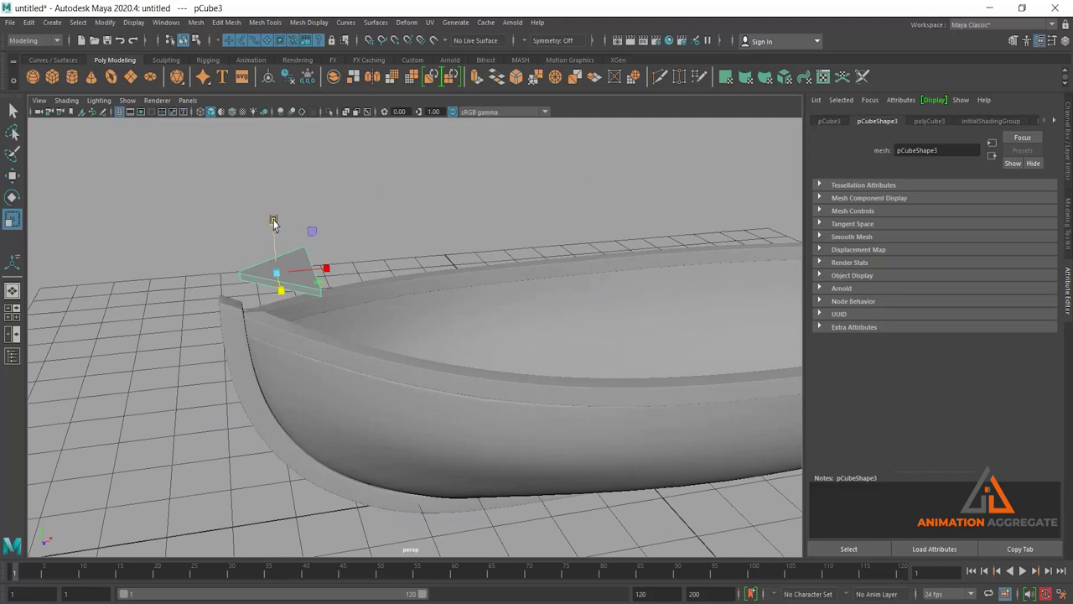
drag(274, 222, 281, 256)
key(w)
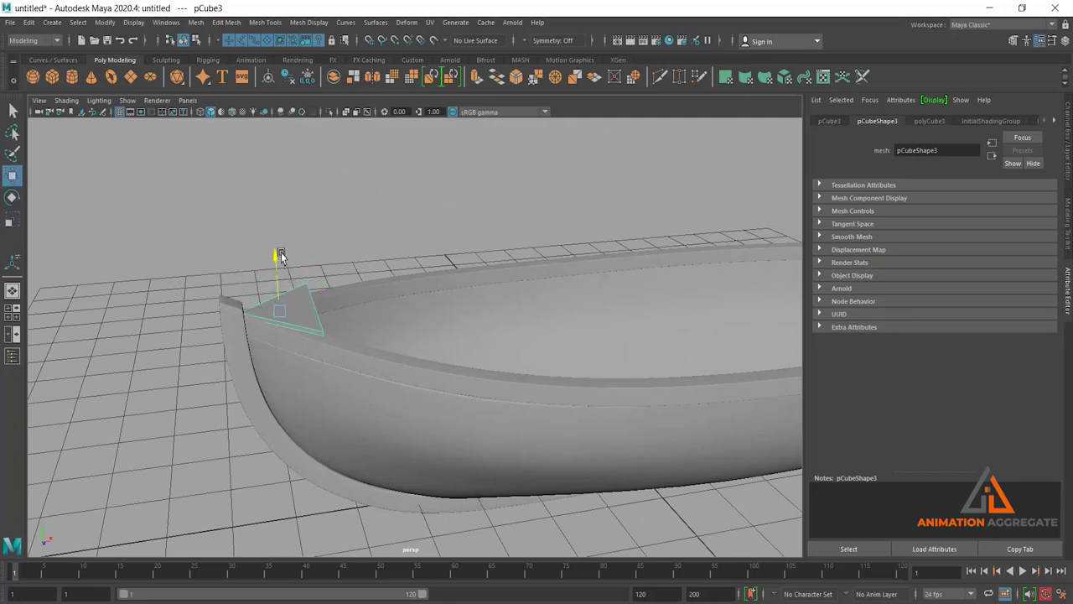
Step: In the front view, lower the deck's back vertex so it follows the rail's slope
key(space)
key(space)
mouse_move(256, 343)
alt+middle_down()
mouse_move(577, 477)
mouse_move(455, 403)
alt+middle_up()
scroll(487, 361, up, 2)
right_drag(445, 209, 411, 212)
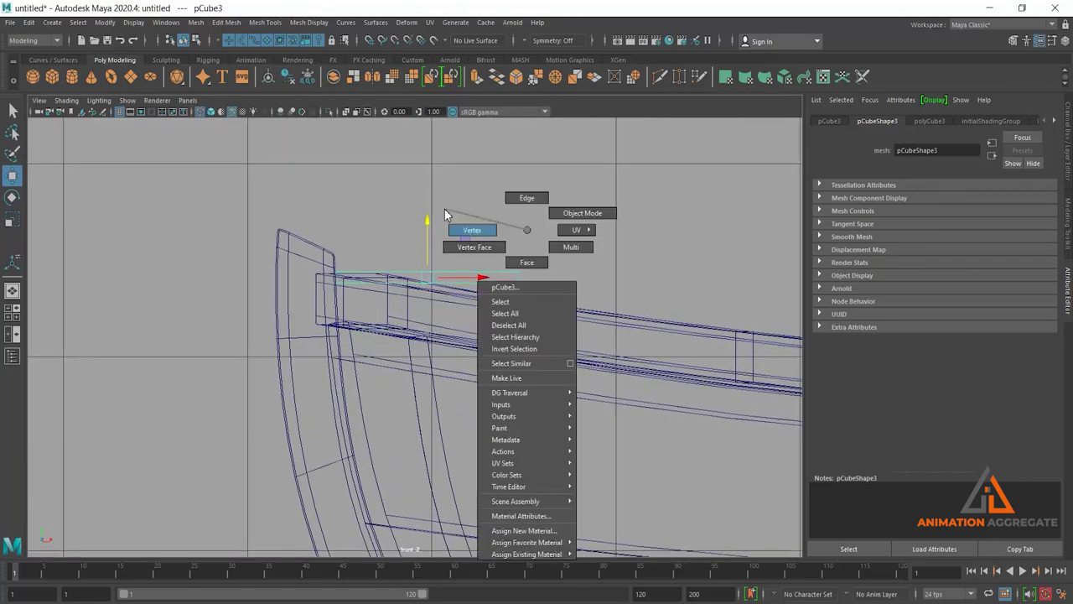
click(528, 275)
drag(519, 226, 520, 242)
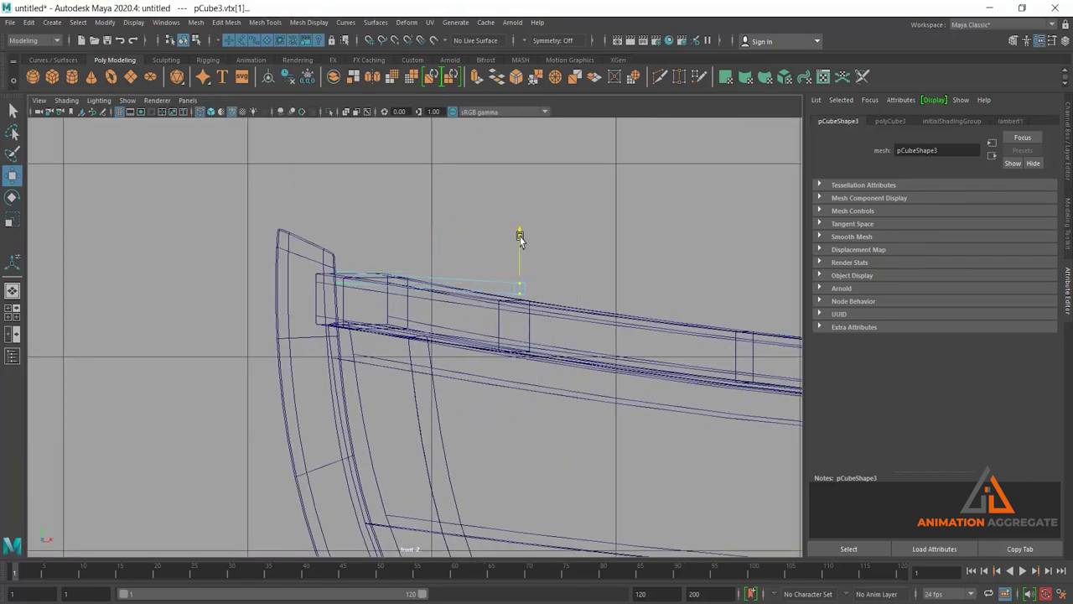
drag(369, 312, 339, 275)
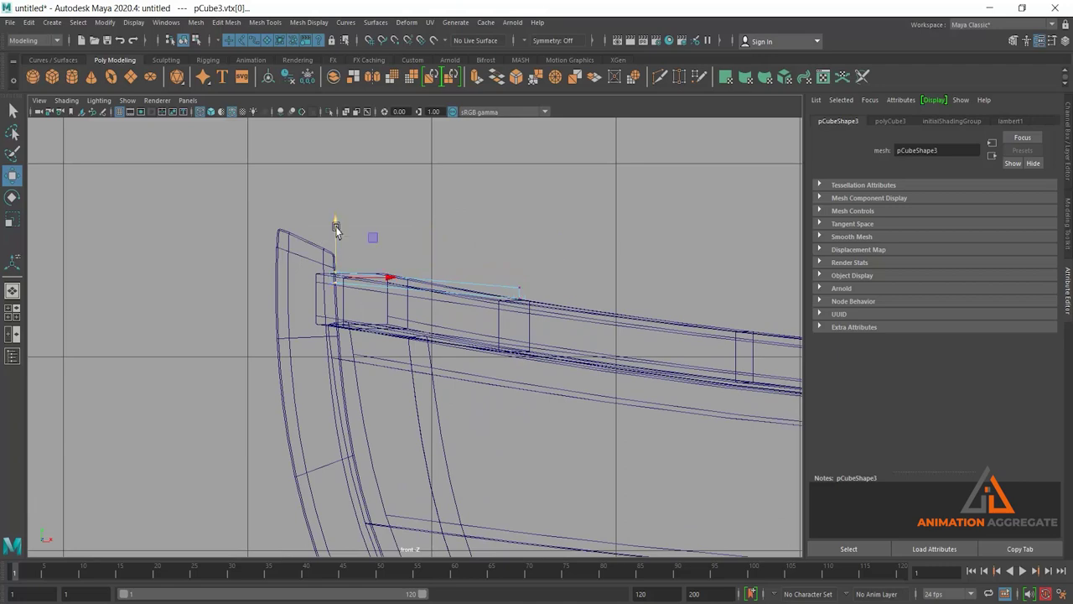
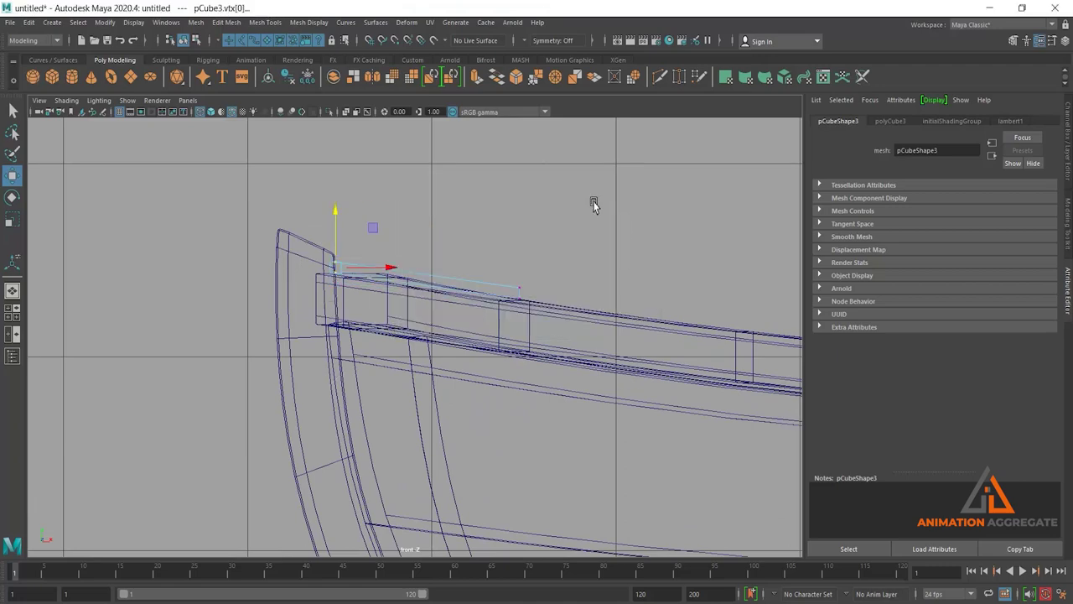
Step: Nudge the bow deck plate (pCube3) up and adjust the vertices at its left end
key(space)
key(space)
mouse_move(580, 233)
alt+mouse_down()
mouse_move(477, 285)
mouse_move(324, 270)
mouse_move(328, 256)
mouse_move(414, 249)
mouse_move(429, 271)
mouse_move(427, 315)
alt+mouse_up()
right_drag(427, 314, 457, 277)
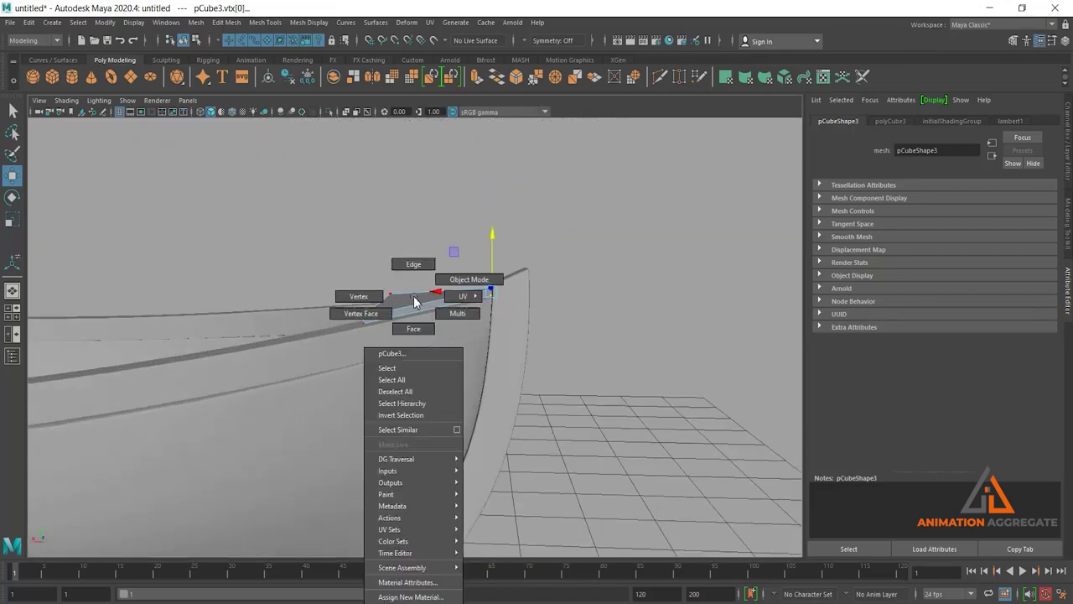
mouse_move(470, 271)
alt+mouse_down()
mouse_move(478, 395)
mouse_move(478, 369)
alt+mouse_up()
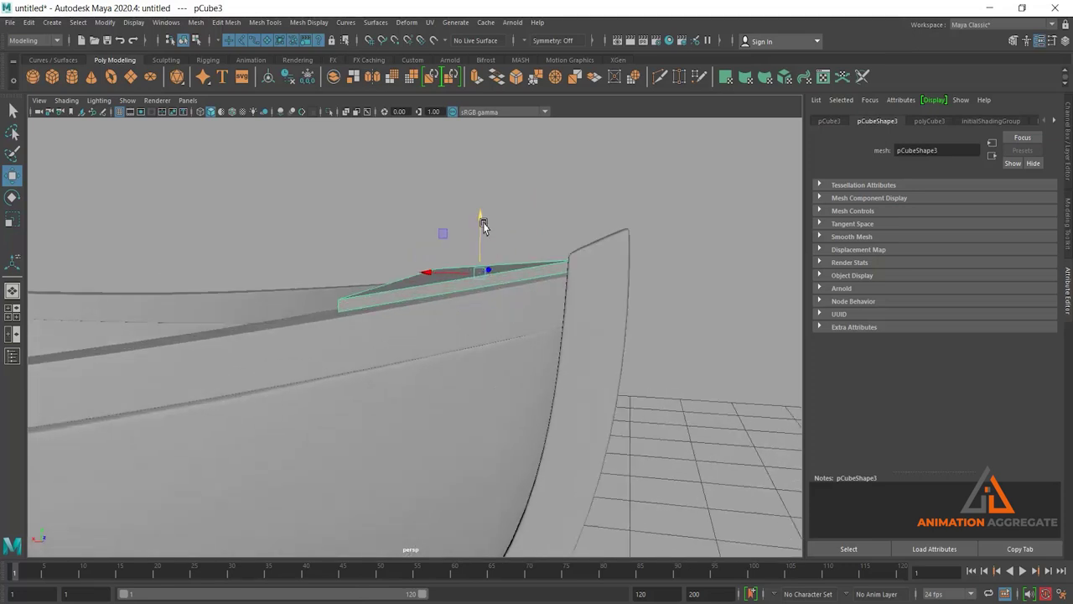
drag(479, 227, 481, 223)
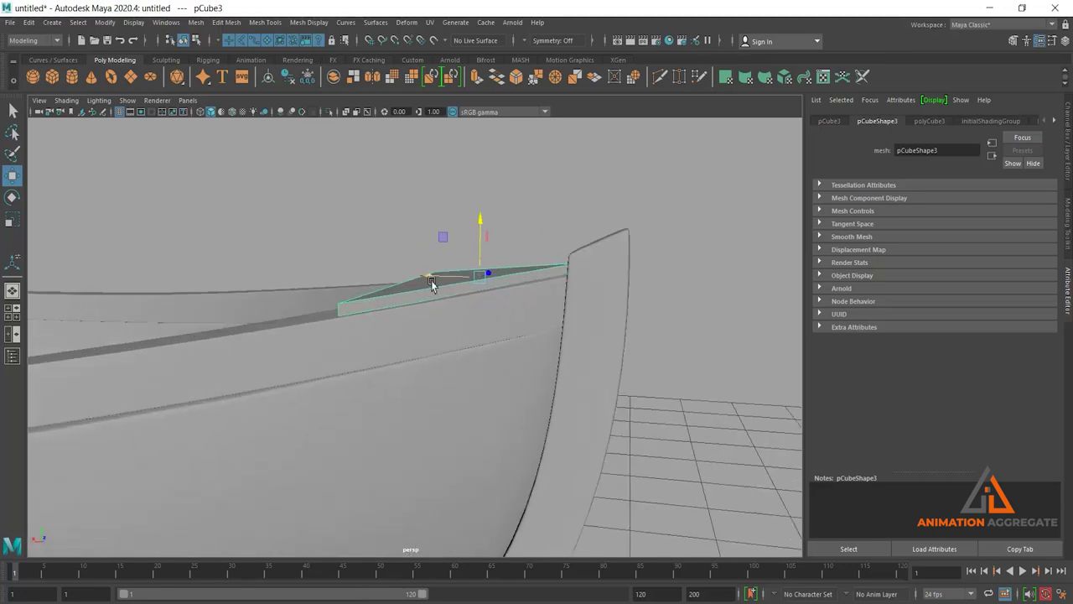
right_drag(428, 291, 318, 251)
drag(299, 227, 441, 352)
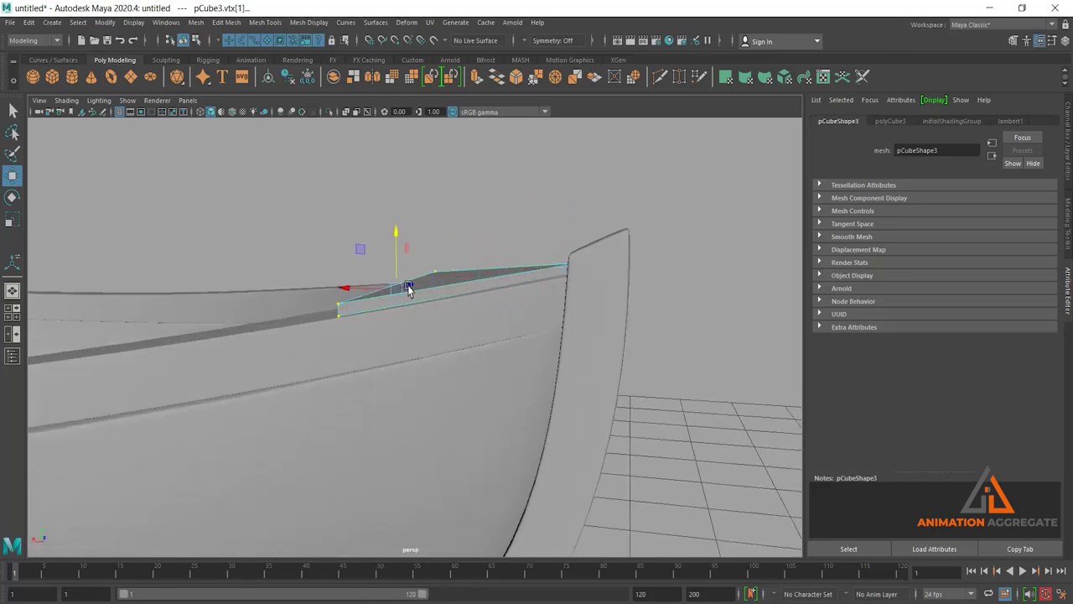
drag(397, 229, 396, 229)
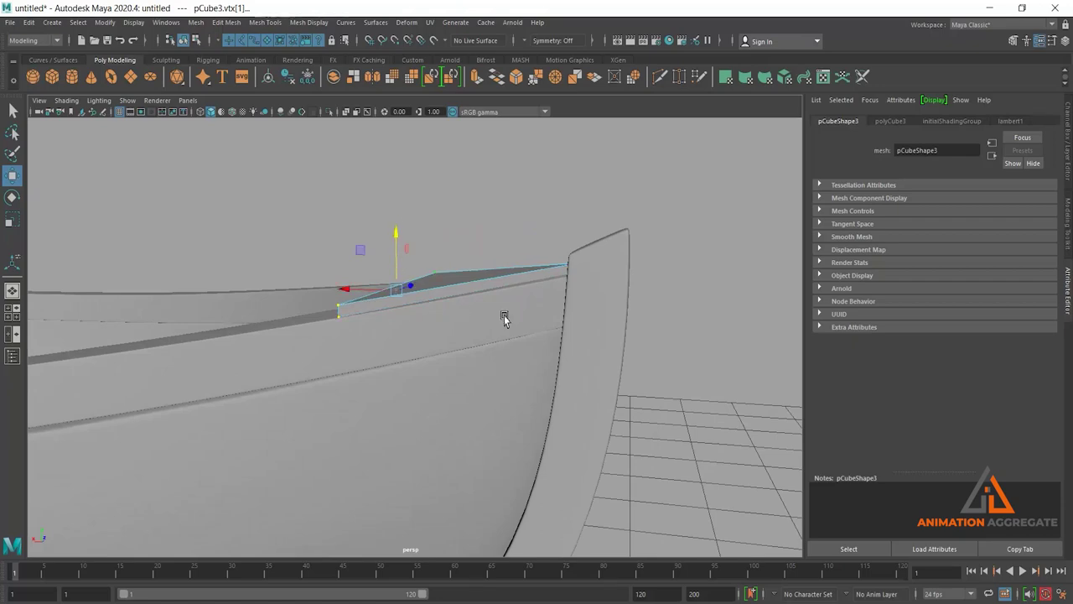
right_drag(499, 283, 575, 252)
alt+drag(576, 251, 560, 324)
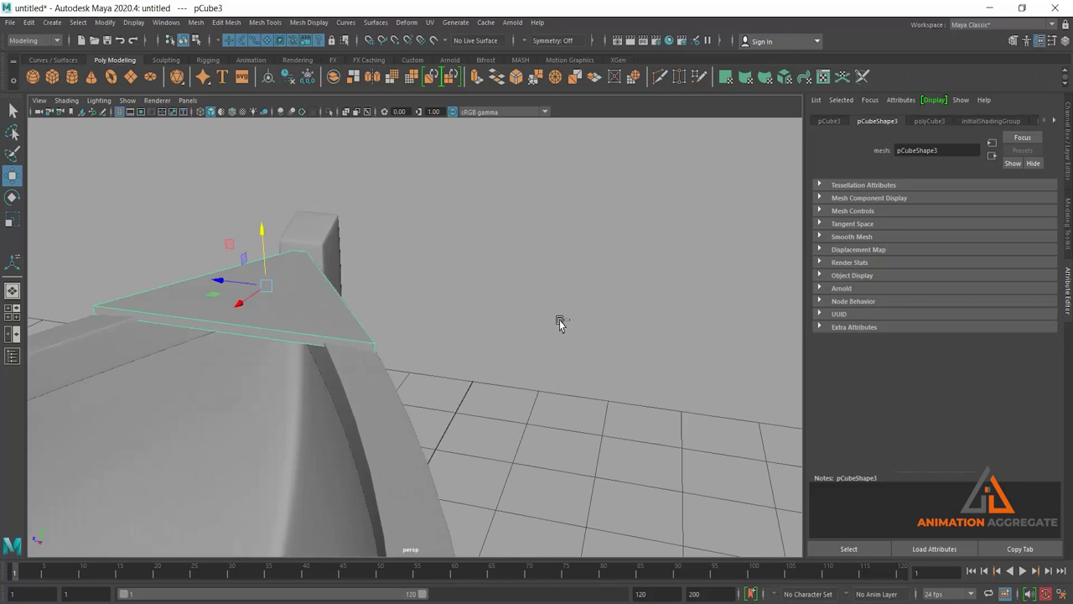
Step: Bevel the deck plate's edges with 2 segments at Fraction 0.5
key(ctrl+b)
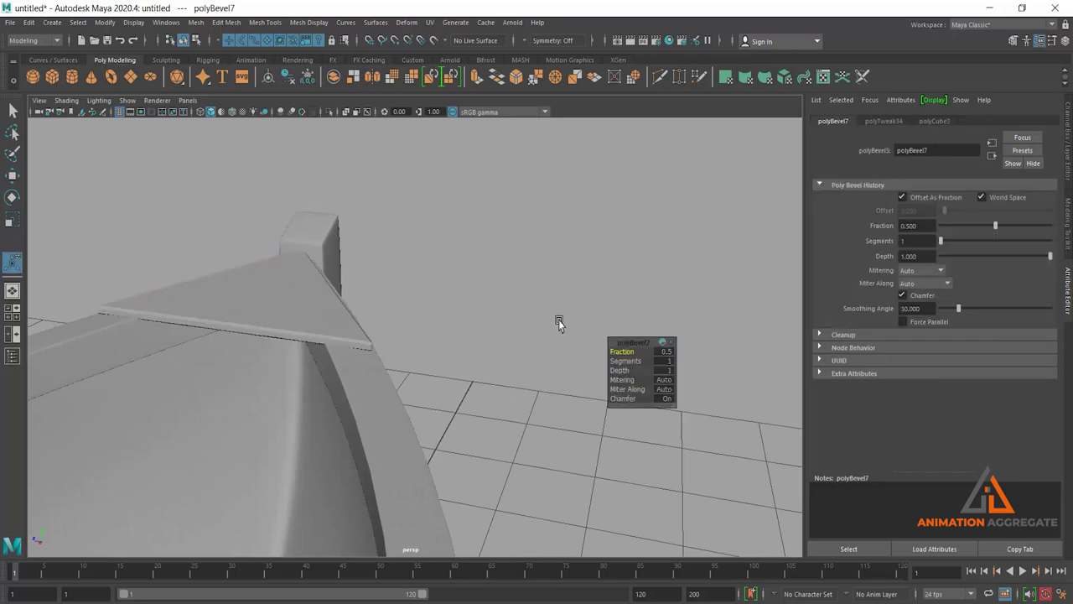
mouse_move(429, 340)
alt+mouse_down()
mouse_move(376, 354)
mouse_move(534, 369)
alt+mouse_up()
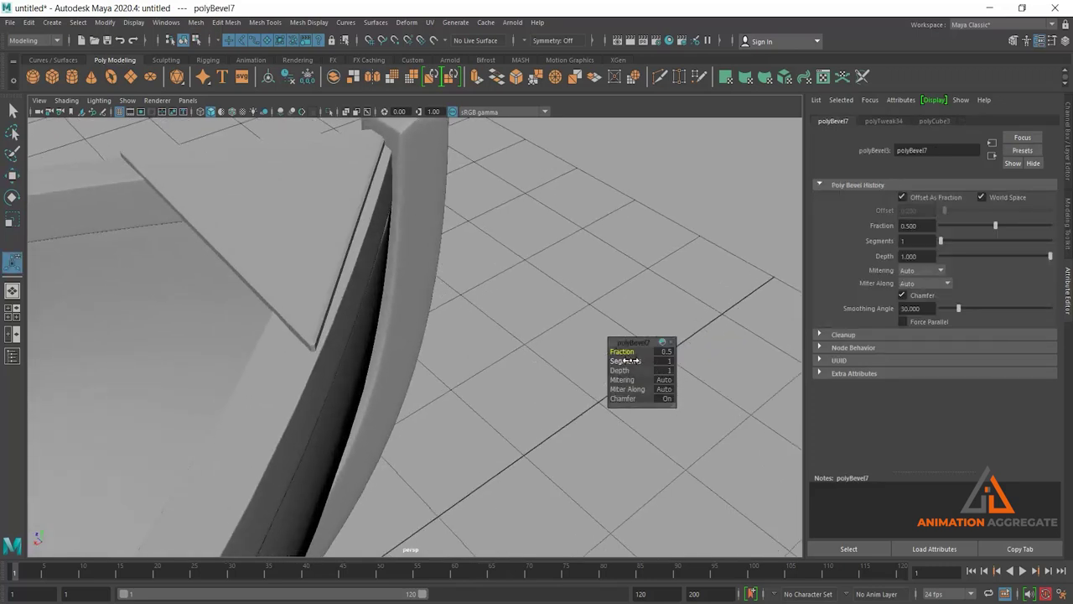
drag(629, 363, 633, 363)
scroll(291, 319, down, 5)
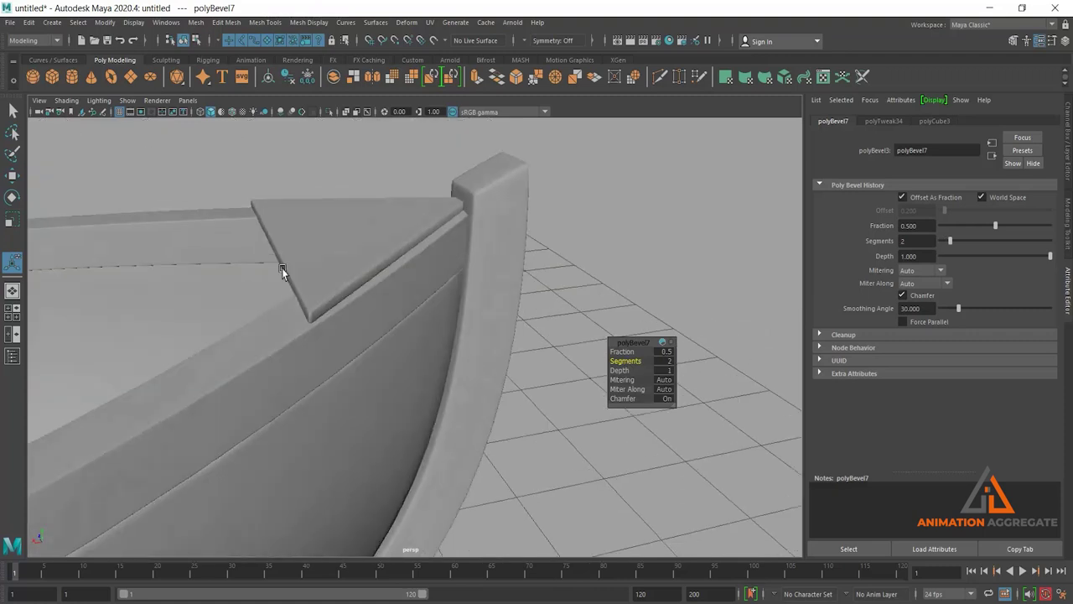
Step: Nudge the long rim plank slightly upward, then clear the selection
click(286, 272)
alt+drag(398, 310, 388, 362)
key(w)
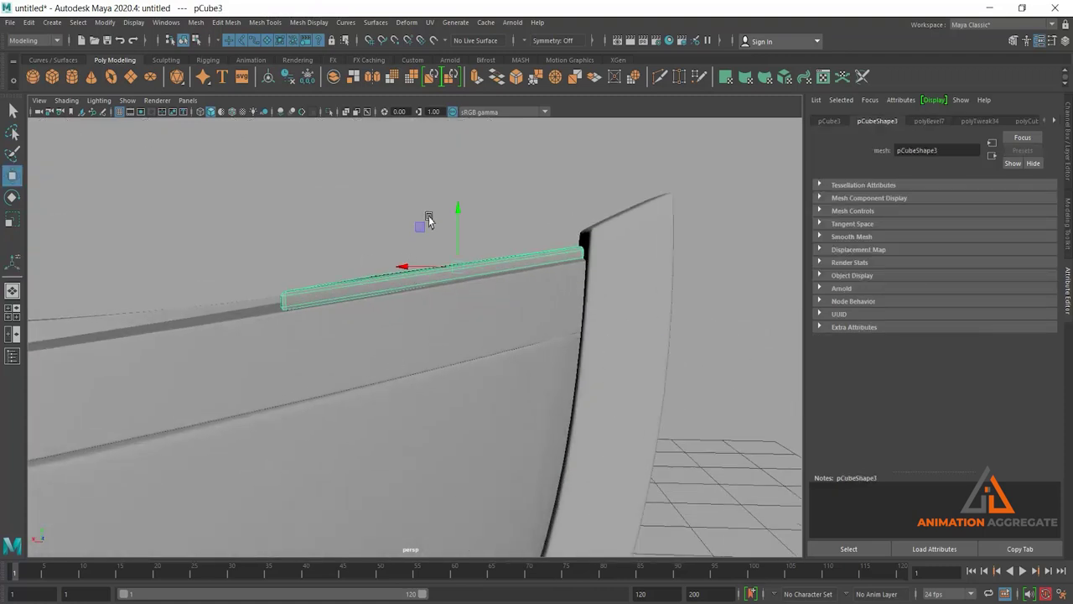
drag(458, 214, 458, 211)
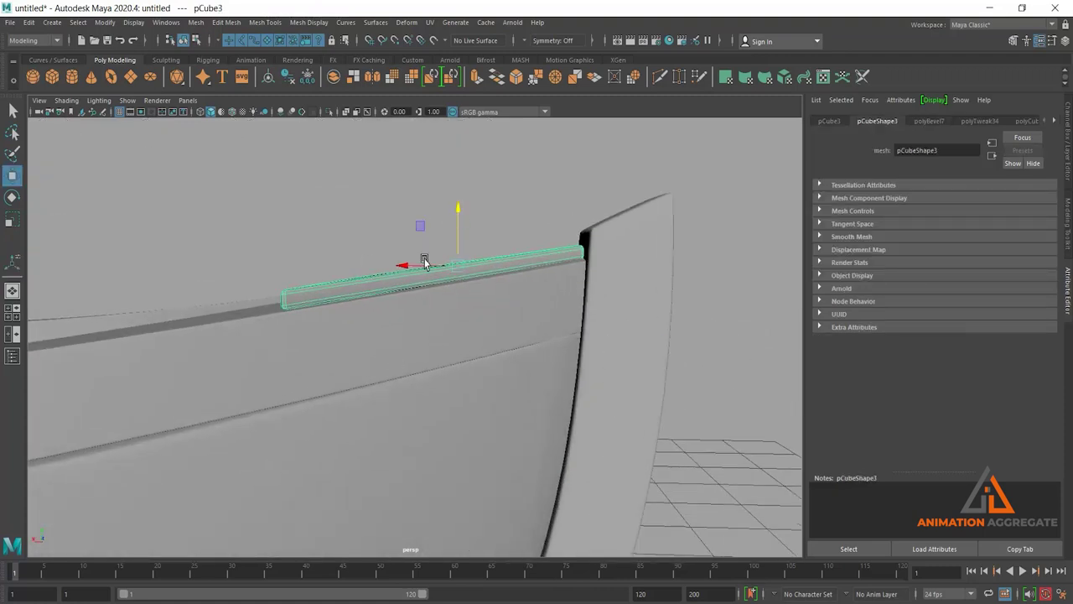
mouse_move(349, 325)
alt+mouse_down()
mouse_move(477, 378)
mouse_move(334, 314)
alt+mouse_up()
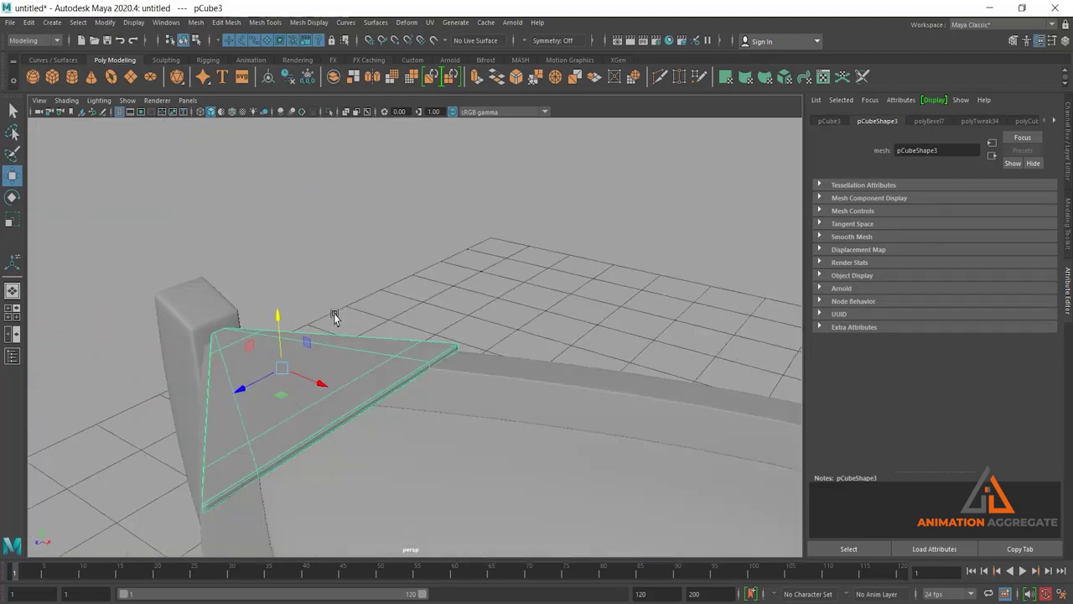
click(490, 236)
mouse_move(408, 288)
alt+mouse_down()
mouse_move(393, 361)
mouse_move(439, 386)
mouse_move(445, 428)
mouse_move(266, 295)
mouse_move(439, 386)
mouse_move(520, 248)
mouse_move(467, 424)
mouse_move(474, 291)
alt+mouse_up()
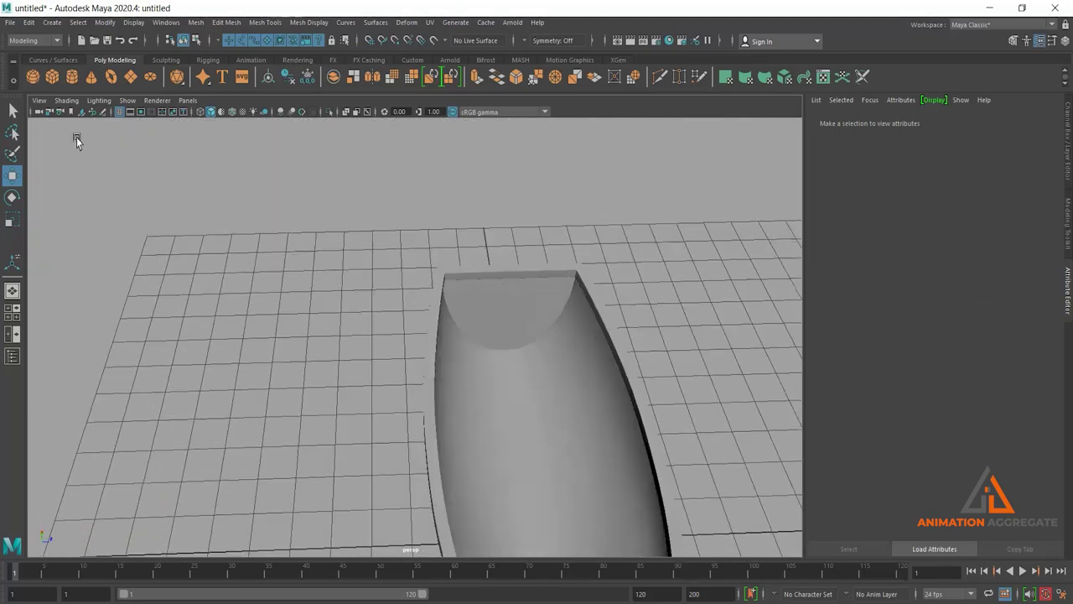
Step: Create a polygon cube, raise it inside the hull and flatten it into a thin slab
click(52, 77)
alt+drag(452, 356, 463, 365)
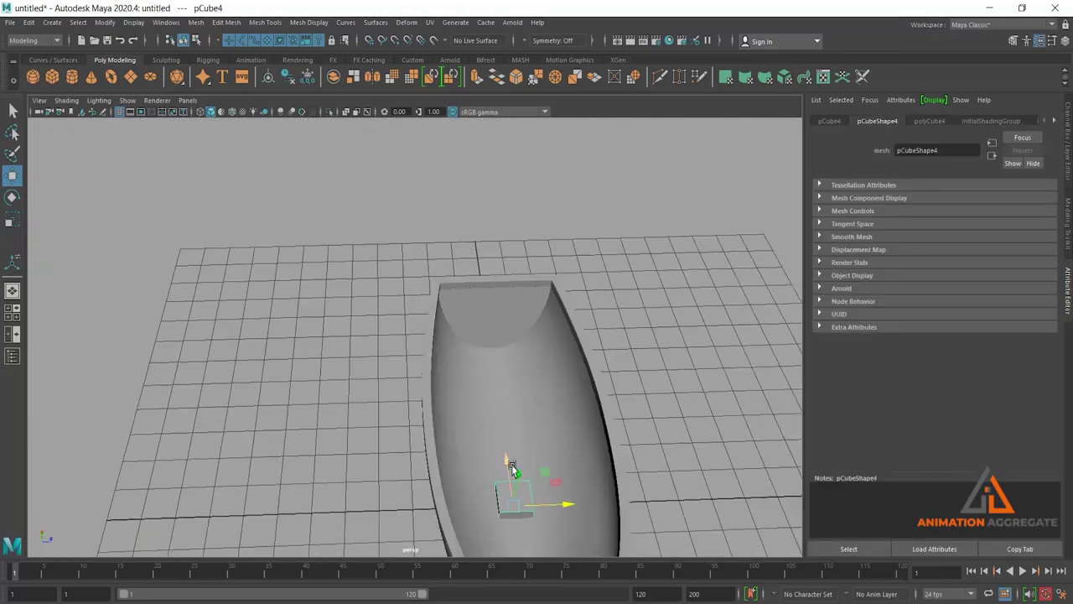
key(r)
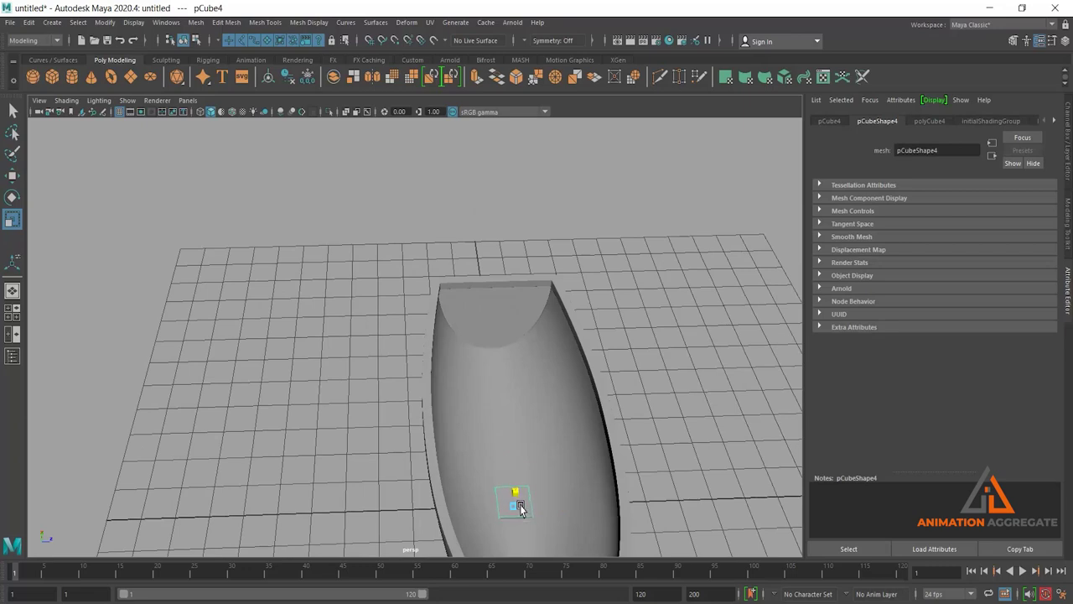
key(w)
mouse_move(520, 503)
mouse_down()
mouse_move(520, 427)
mouse_move(543, 445)
mouse_up()
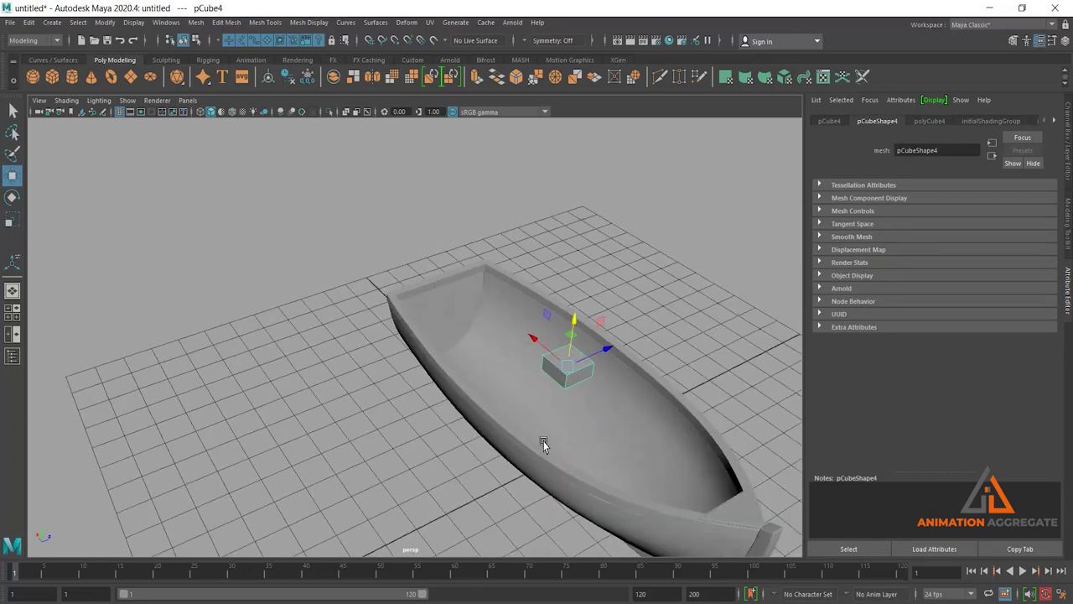
key(r)
drag(573, 324, 573, 345)
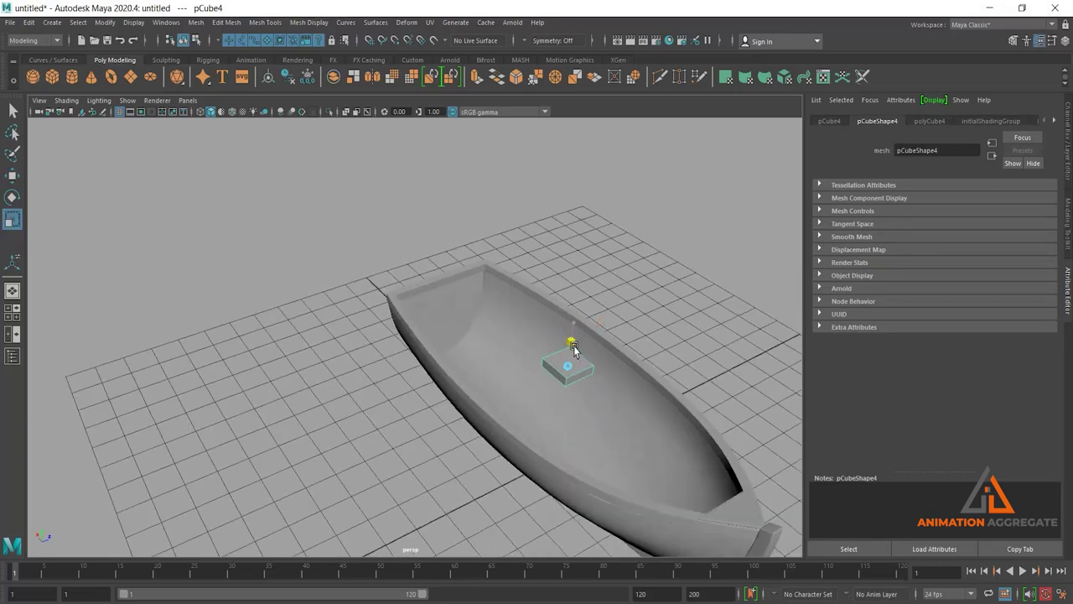
key(w)
Step: Slide the slab (pCube4) to the stern and stretch it across the boat's width
alt+drag(525, 427, 487, 400)
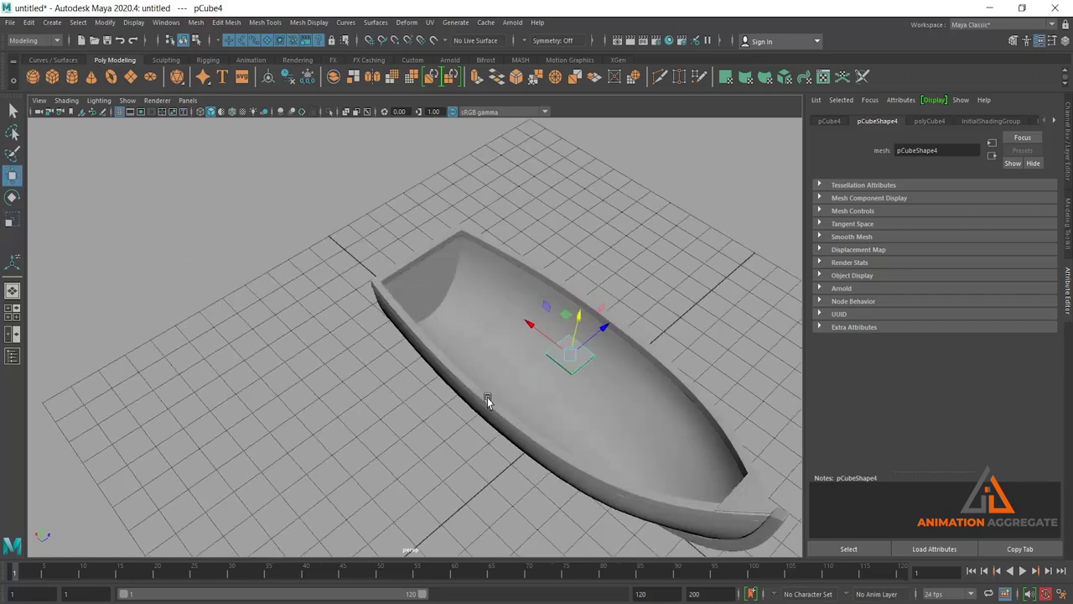
mouse_move(537, 331)
mouse_down()
mouse_move(426, 269)
mouse_move(393, 280)
mouse_move(399, 337)
mouse_move(372, 372)
mouse_move(549, 291)
mouse_move(521, 344)
mouse_move(519, 419)
mouse_move(606, 387)
mouse_move(541, 385)
mouse_up()
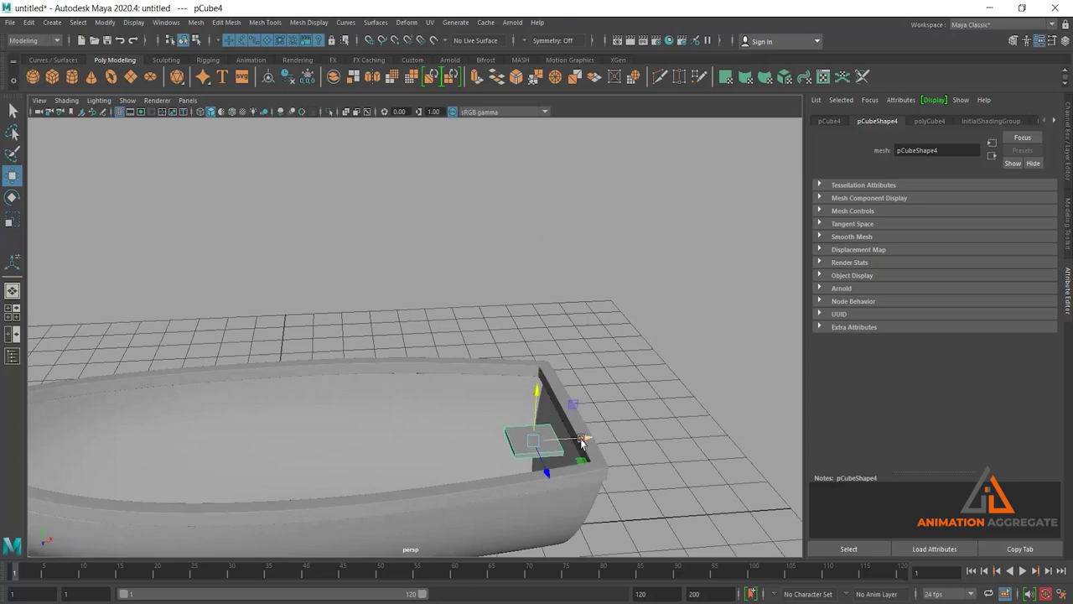
drag(585, 442, 588, 435)
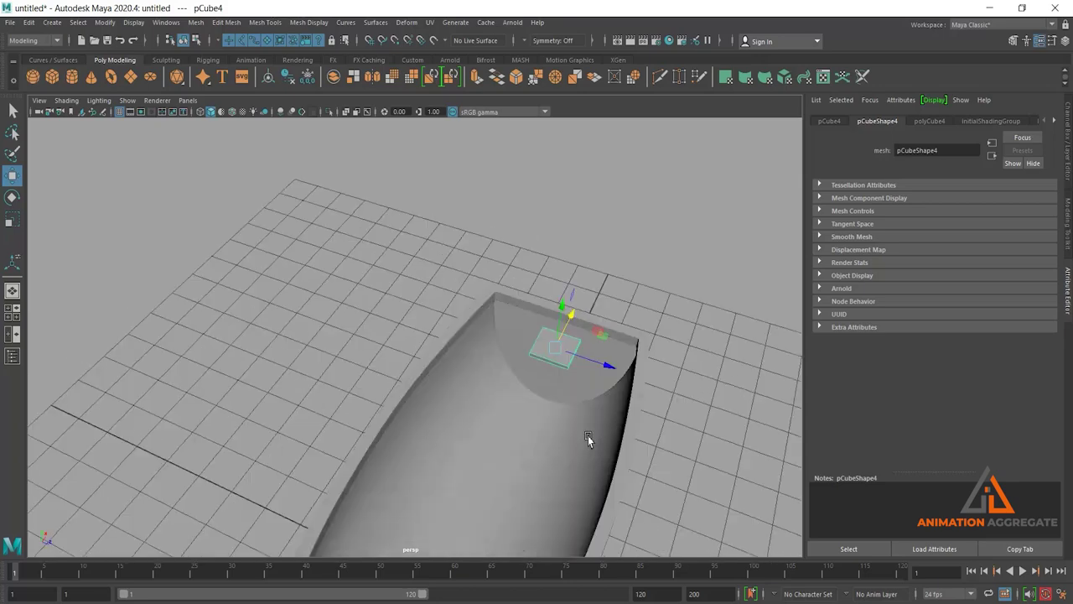
key(r)
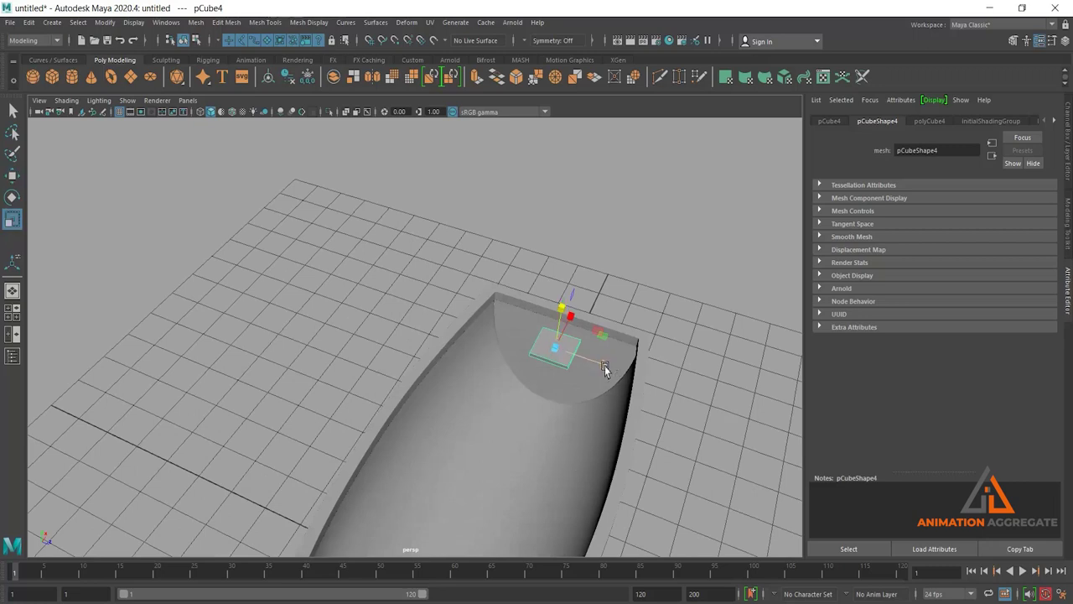
drag(604, 369, 795, 434)
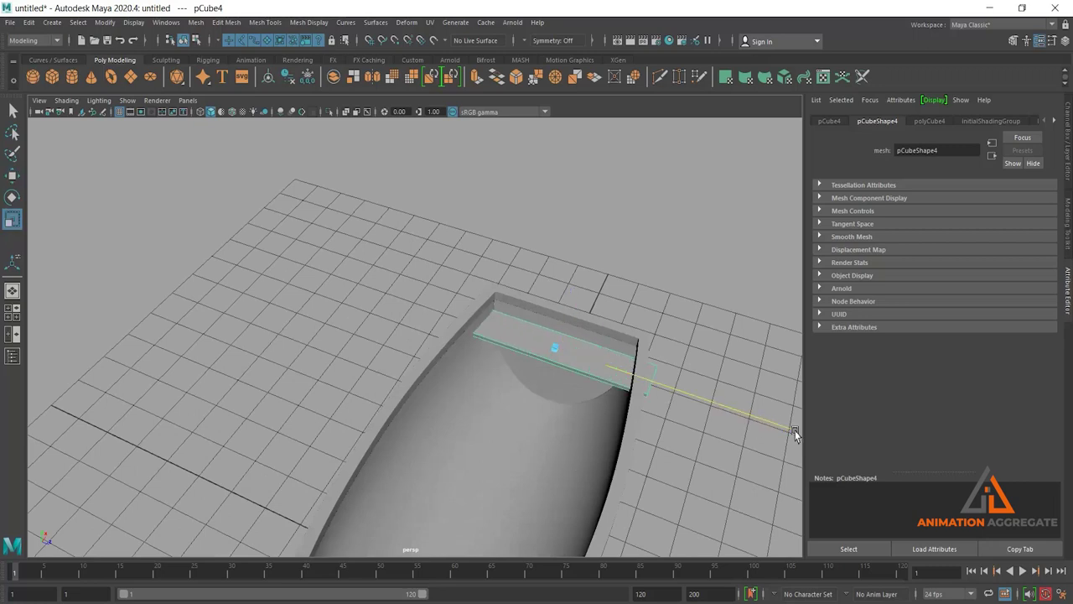
click(503, 291)
alt+drag(504, 291, 570, 407)
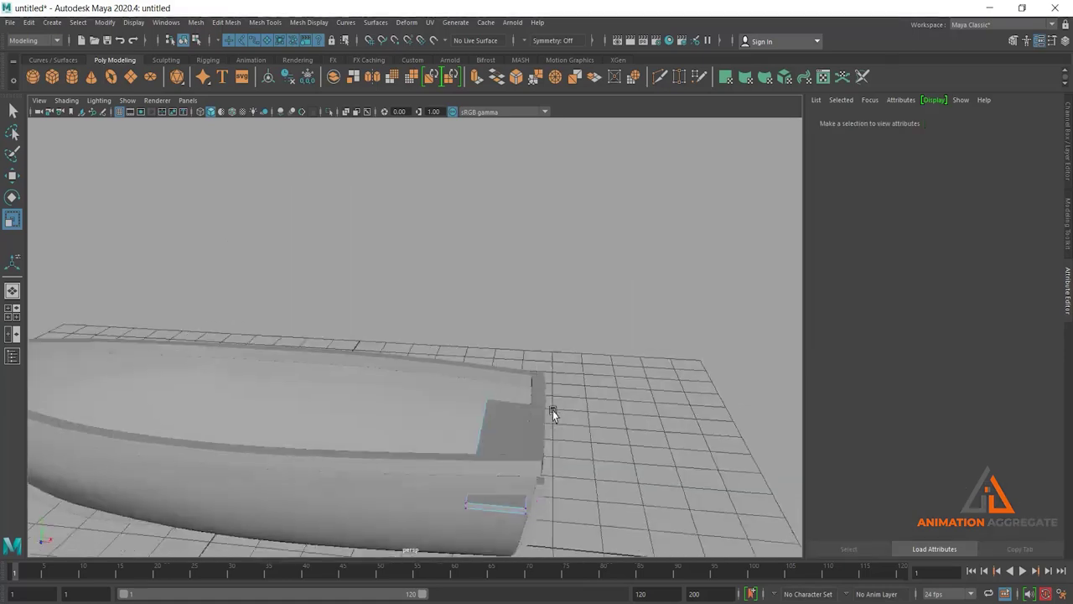
mouse_move(354, 304)
mouse_down()
mouse_move(486, 496)
mouse_move(557, 515)
mouse_move(467, 436)
mouse_move(511, 427)
mouse_move(517, 384)
mouse_move(536, 427)
mouse_move(590, 427)
mouse_move(541, 377)
mouse_move(489, 388)
mouse_move(413, 360)
mouse_move(522, 391)
mouse_move(503, 228)
mouse_up()
Step: Move the stern plate's first end vertices along X until they meet the hull wall
key(w)
click(530, 457)
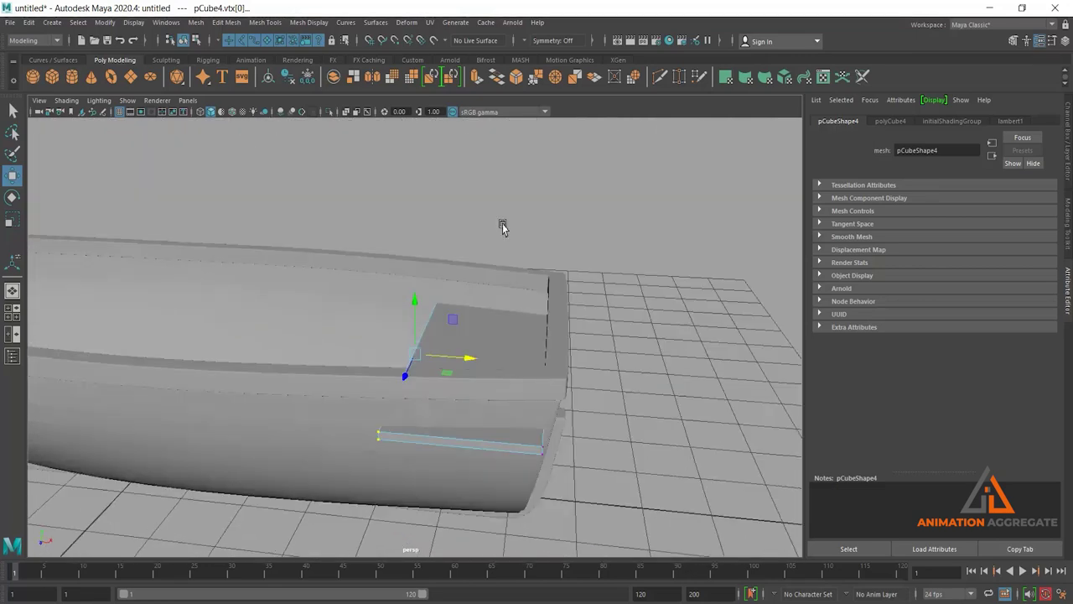
click(618, 427)
mouse_move(618, 427)
alt+mouse_down()
mouse_move(587, 407)
mouse_move(595, 467)
mouse_move(687, 446)
alt+mouse_up()
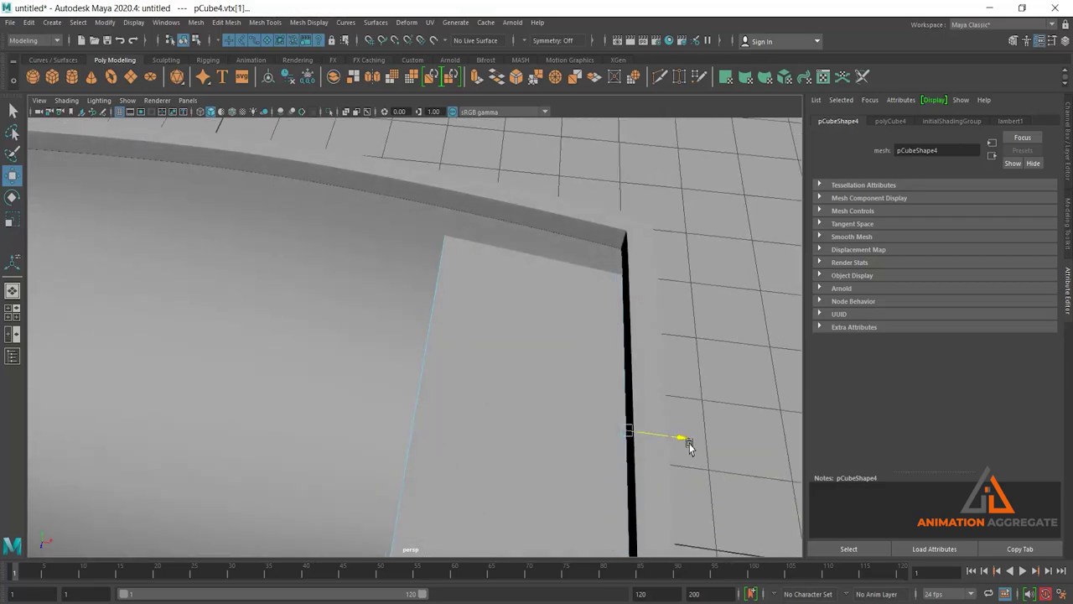
right_click(398, 285)
mouse_move(397, 285)
alt+mouse_down()
mouse_move(570, 424)
mouse_move(541, 377)
mouse_move(474, 377)
alt+mouse_up()
click(579, 389)
mouse_move(579, 388)
alt+mouse_down()
mouse_move(587, 402)
mouse_move(621, 386)
mouse_move(624, 327)
alt+mouse_up()
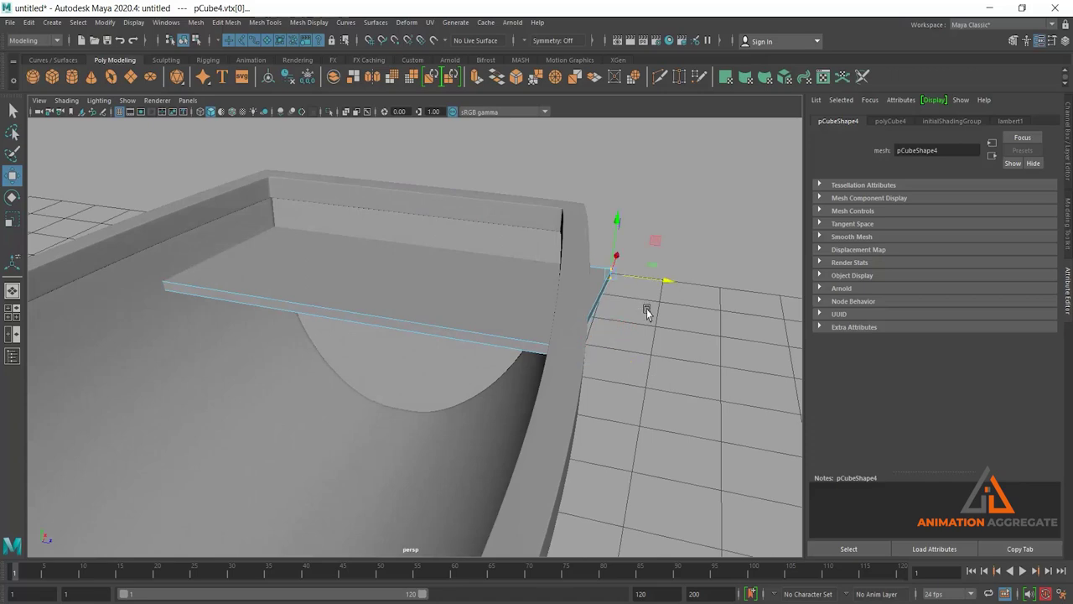
mouse_move(664, 290)
mouse_down()
mouse_move(558, 247)
mouse_move(575, 282)
mouse_move(536, 250)
mouse_move(566, 311)
mouse_move(522, 319)
mouse_move(730, 299)
mouse_move(710, 292)
mouse_up()
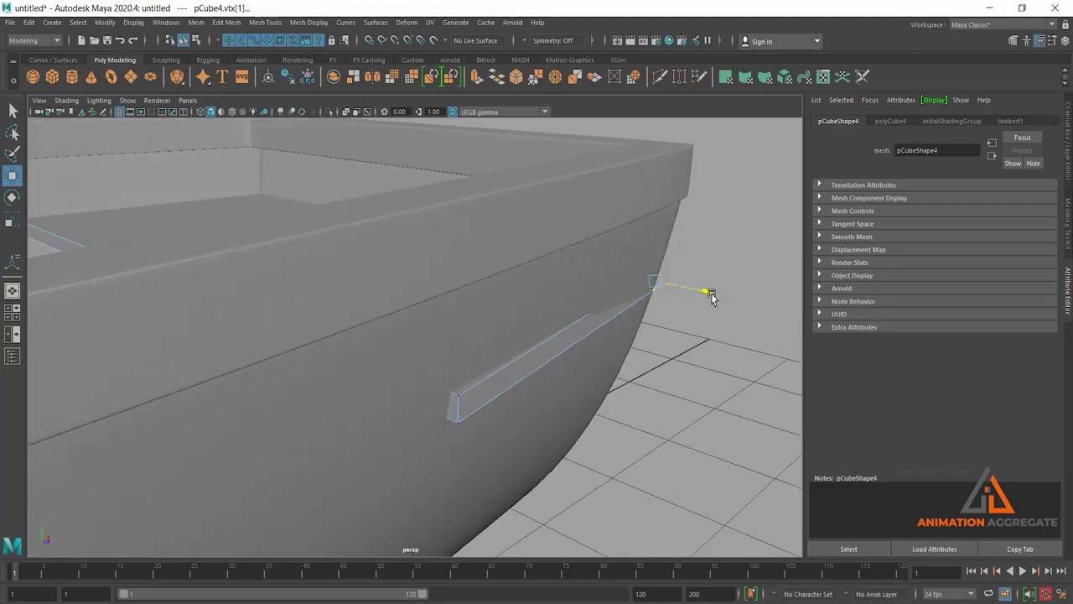
Step: Pull the remaining rim corners and the protruding fin tip onto the hull edge, then return to Object Mode
click(454, 415)
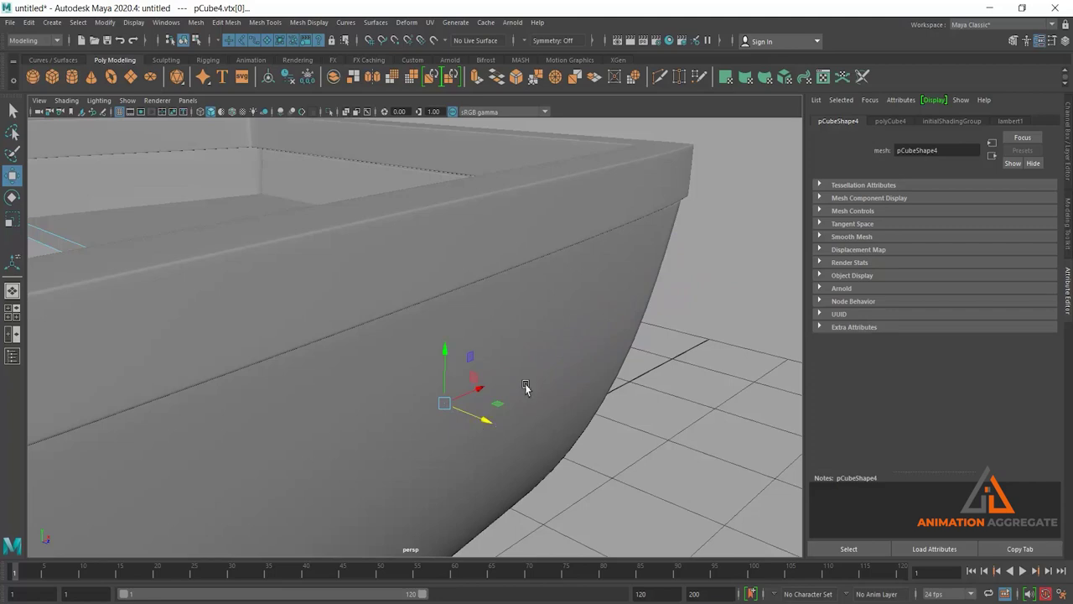
mouse_move(526, 387)
alt+mouse_down()
mouse_move(486, 383)
mouse_move(599, 390)
mouse_move(543, 444)
alt+mouse_up()
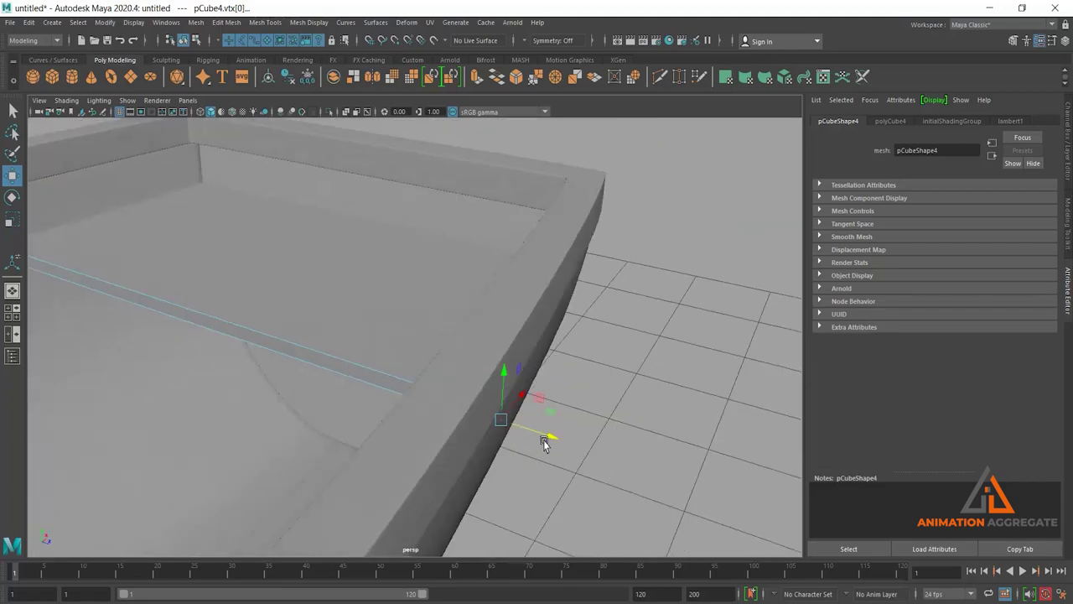
mouse_move(663, 374)
alt+mouse_down()
mouse_move(489, 371)
mouse_move(560, 357)
alt+mouse_up()
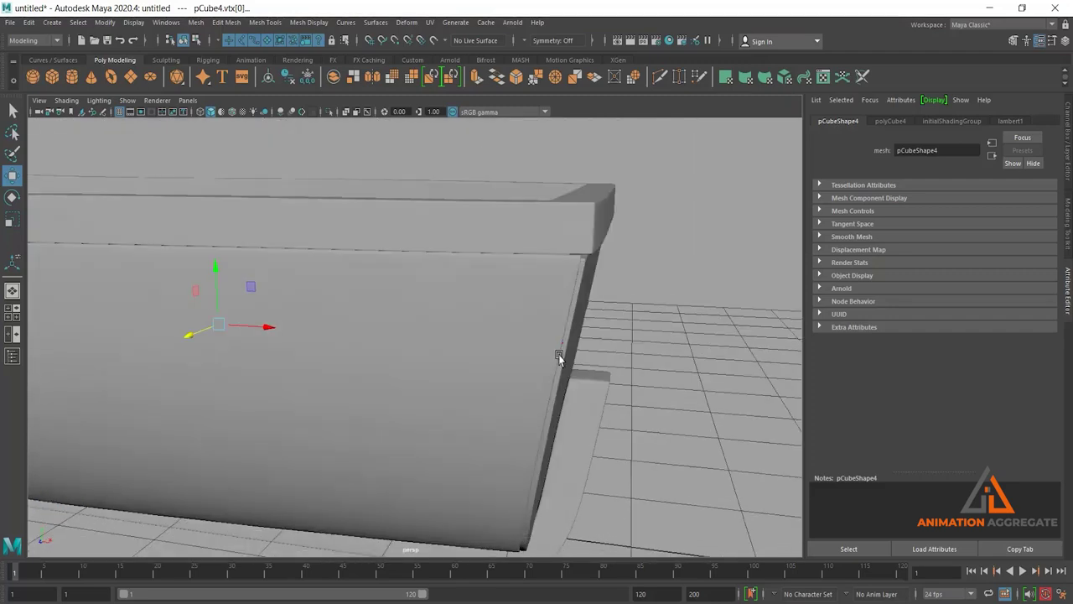
alt+drag(651, 417, 556, 205)
drag(532, 156, 676, 436)
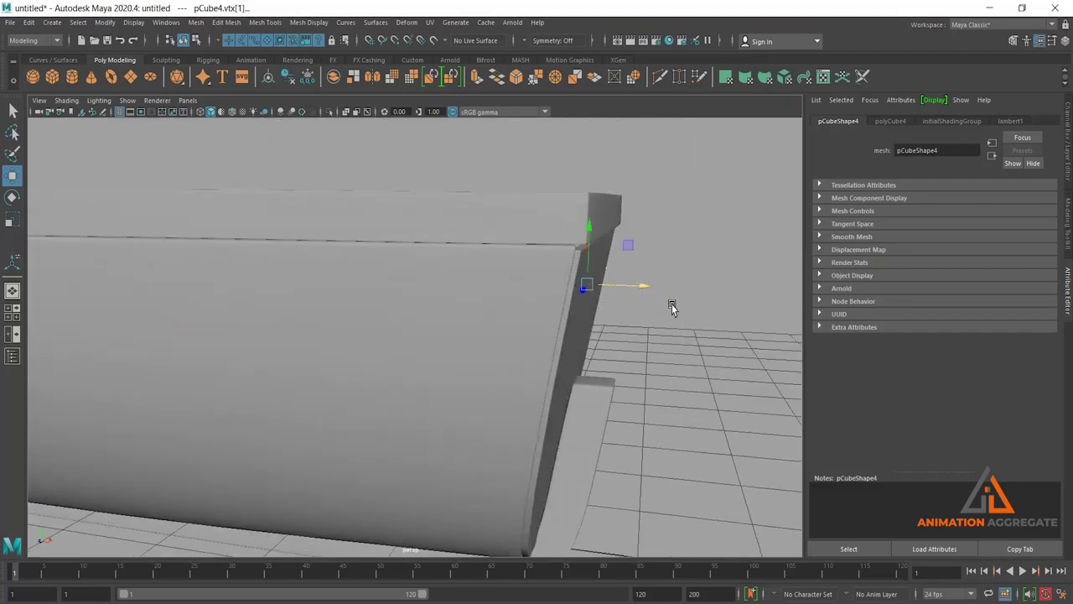
mouse_move(674, 304)
alt+mouse_down()
mouse_move(447, 298)
mouse_move(492, 330)
mouse_move(553, 321)
mouse_move(574, 341)
mouse_move(507, 343)
alt+mouse_up()
click(627, 256)
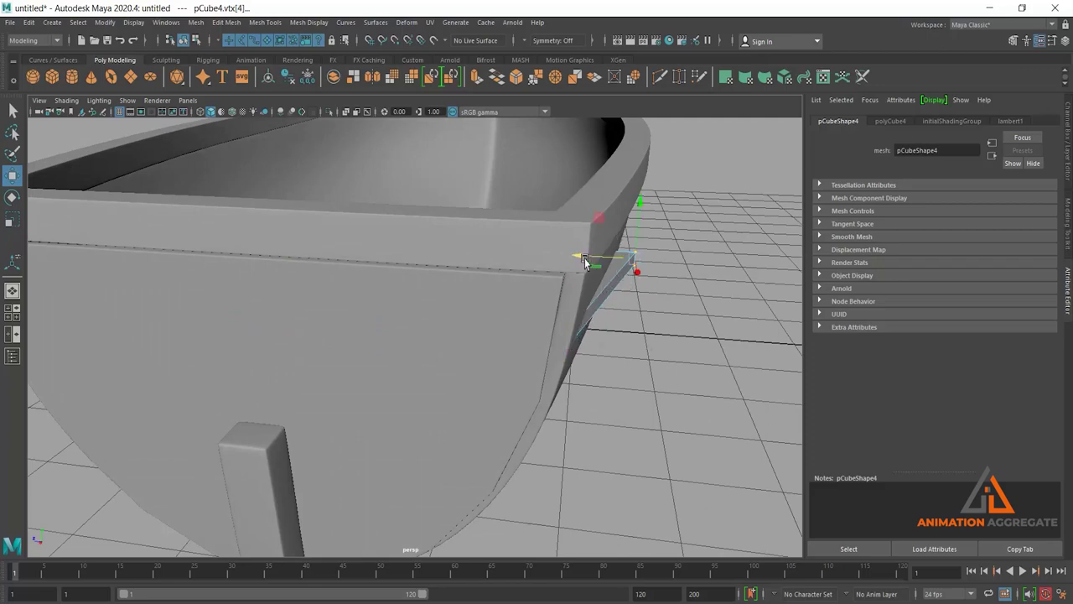
mouse_move(585, 262)
mouse_down()
mouse_move(560, 268)
mouse_move(532, 251)
mouse_move(438, 330)
mouse_move(319, 274)
mouse_move(367, 295)
mouse_up()
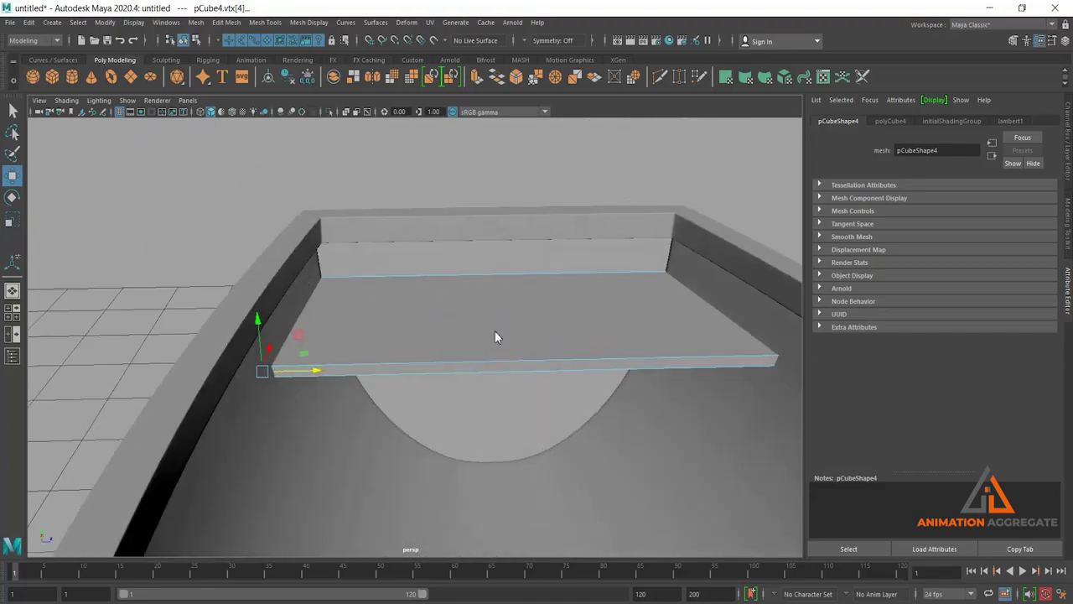
key(F8)
mouse_move(575, 244)
alt+mouse_down()
mouse_move(592, 305)
mouse_move(530, 397)
mouse_move(582, 319)
mouse_move(599, 319)
alt+mouse_up()
click(596, 303)
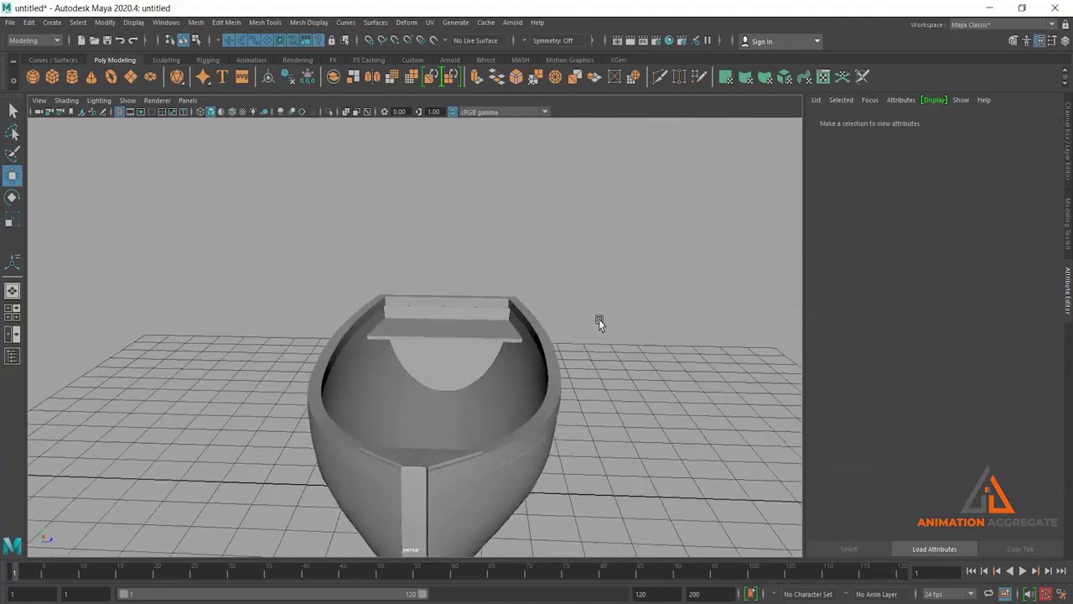
Step: Duplicate the stern deck panel, slide the copy along the floor and narrow it into a plank
alt+drag(444, 369, 544, 426)
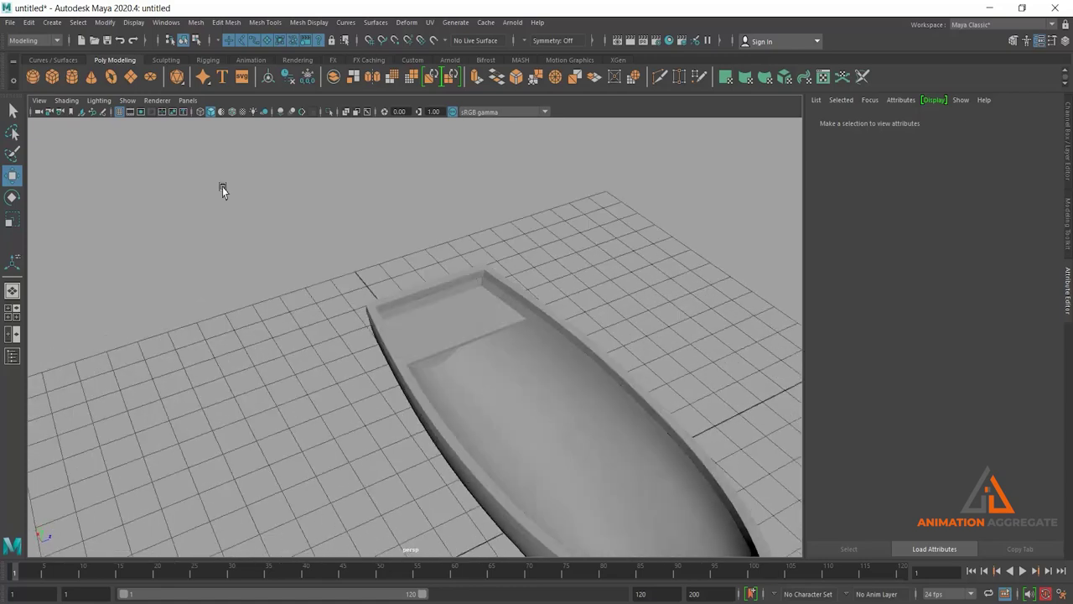
click(508, 347)
ctrl+click(410, 333)
click(450, 344)
key(ctrl+d)
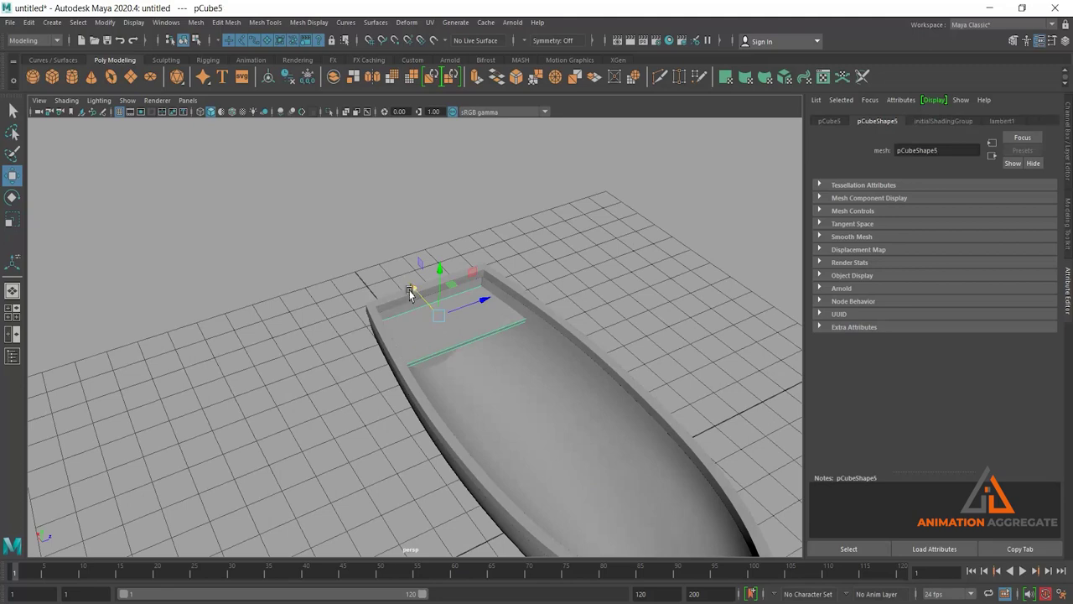
mouse_move(417, 304)
mouse_down()
mouse_move(472, 398)
mouse_move(577, 450)
mouse_up()
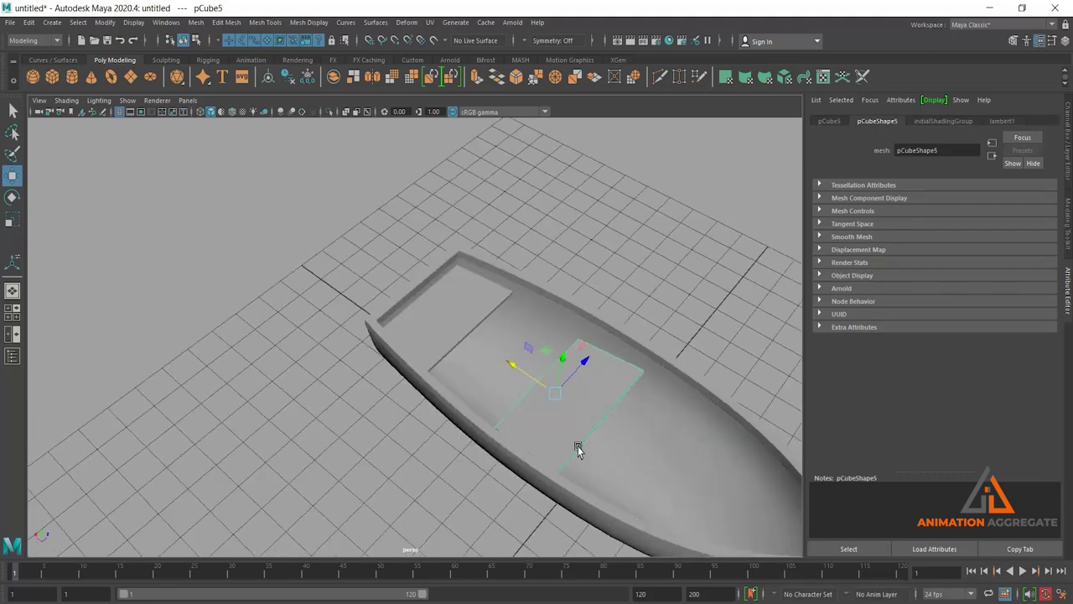
key(r)
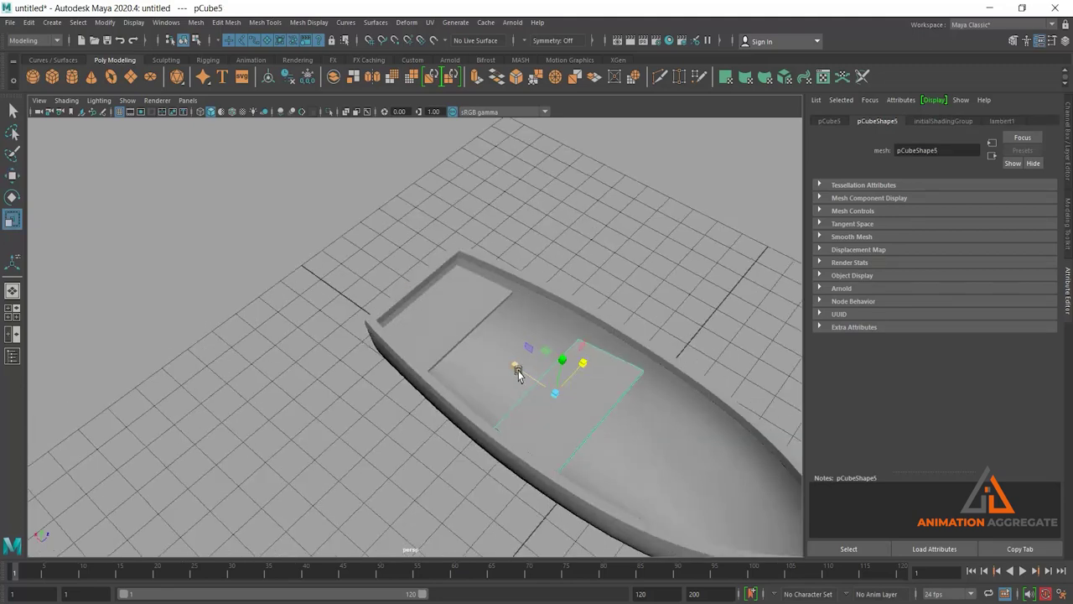
drag(518, 374, 531, 384)
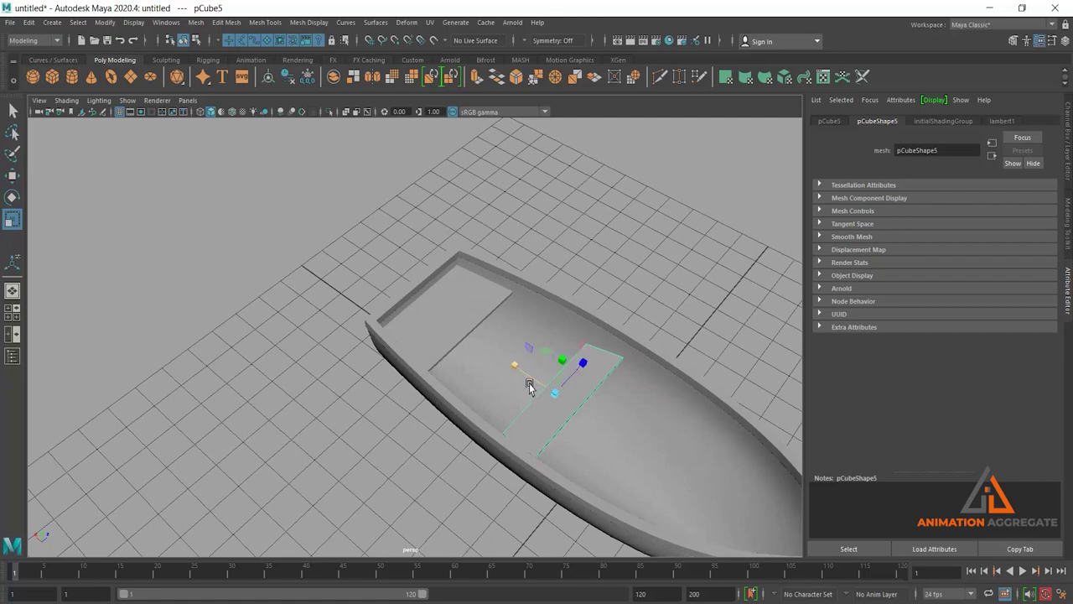
key(w)
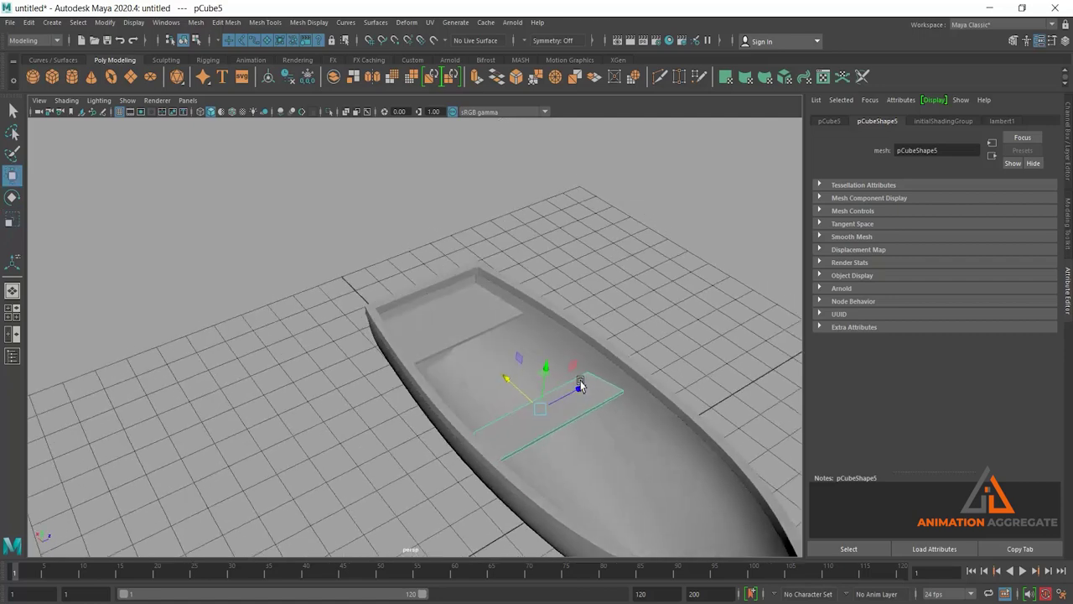
Step: In vertex mode, squeeze and straighten both end edges of the new plank (pCube5)
alt+drag(509, 369, 592, 352)
right_drag(587, 310, 491, 295)
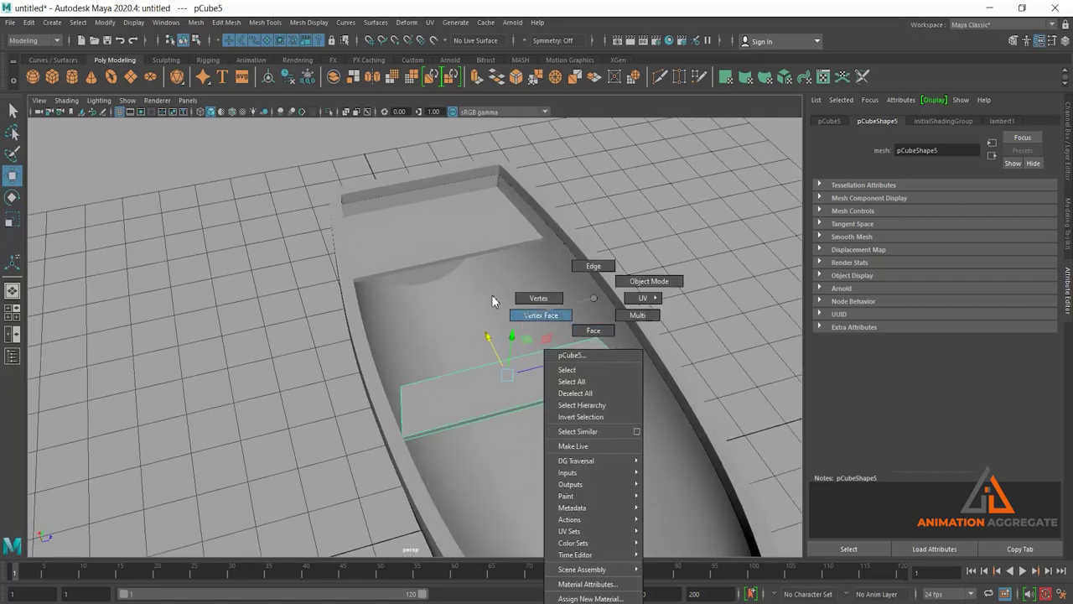
click(408, 433)
mouse_move(664, 403)
alt+mouse_down()
mouse_move(557, 325)
mouse_move(675, 461)
alt+mouse_up()
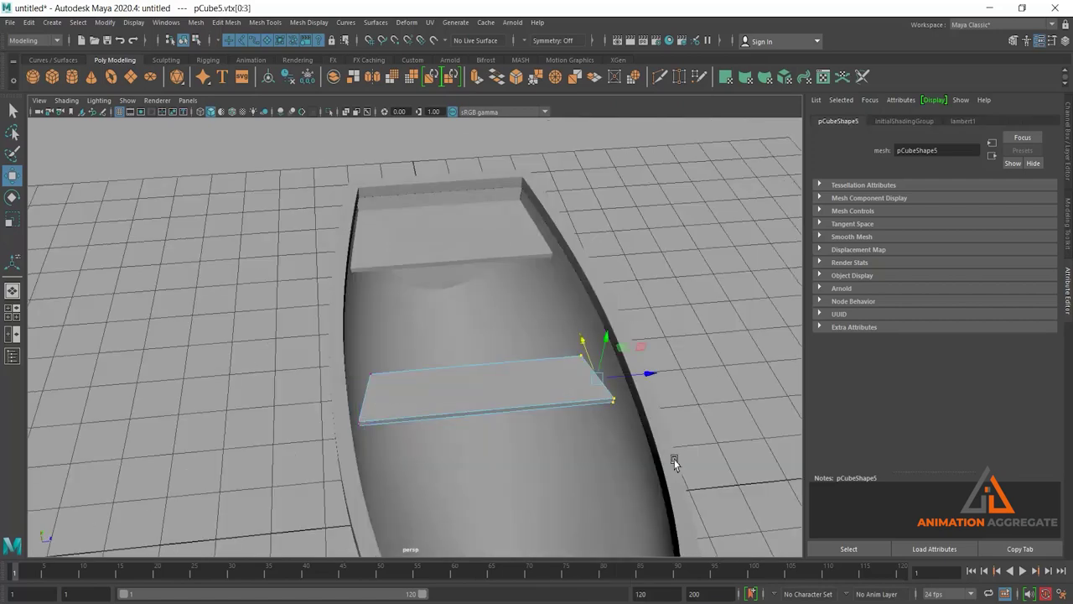
key(r)
drag(645, 374, 501, 386)
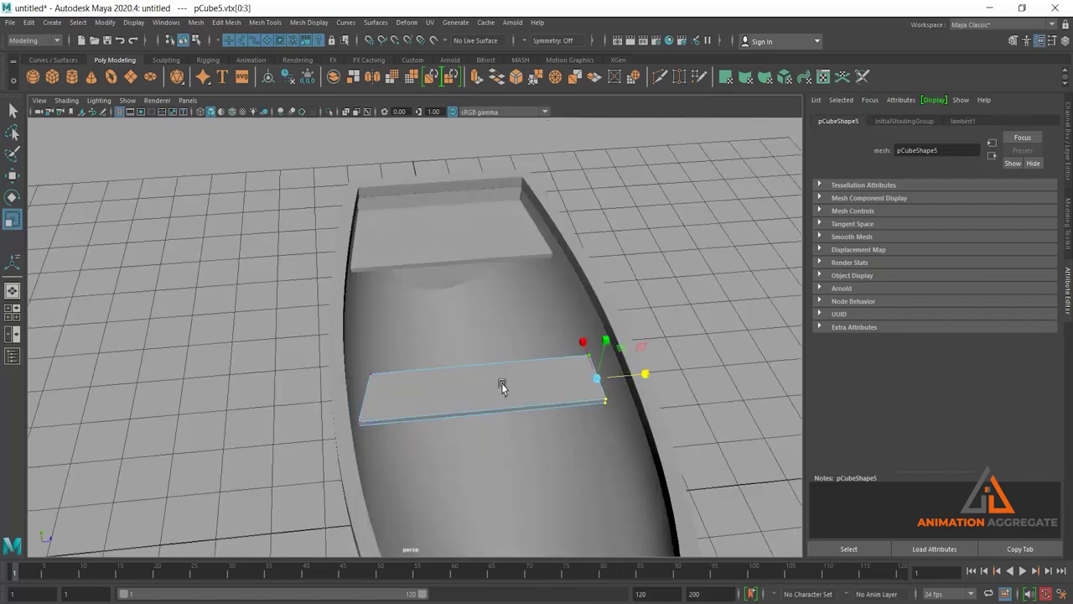
drag(310, 346, 385, 457)
drag(410, 398, 284, 394)
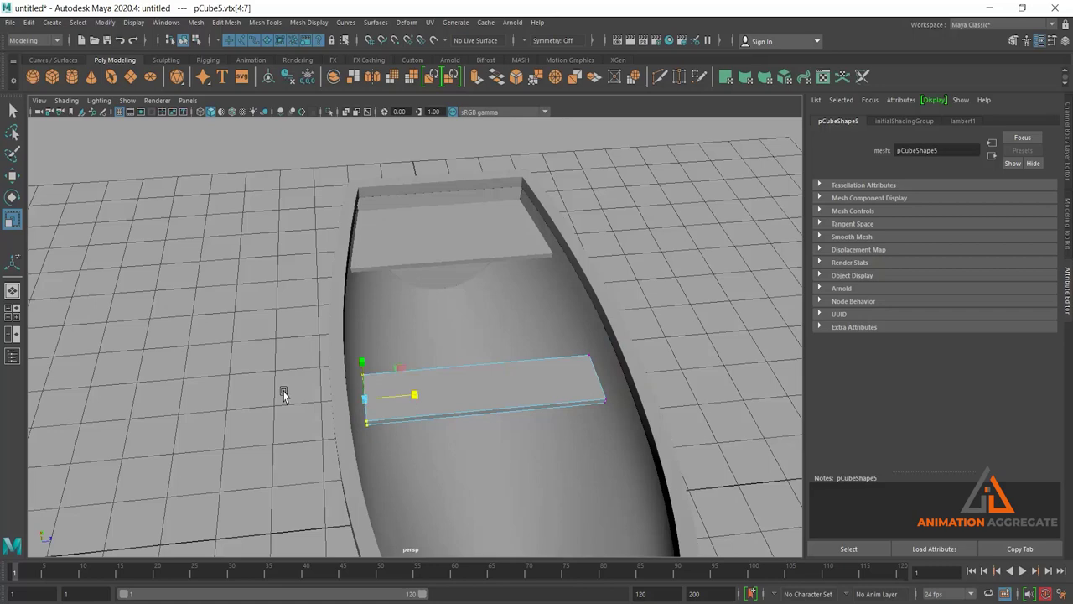
drag(666, 461, 575, 339)
key(e)
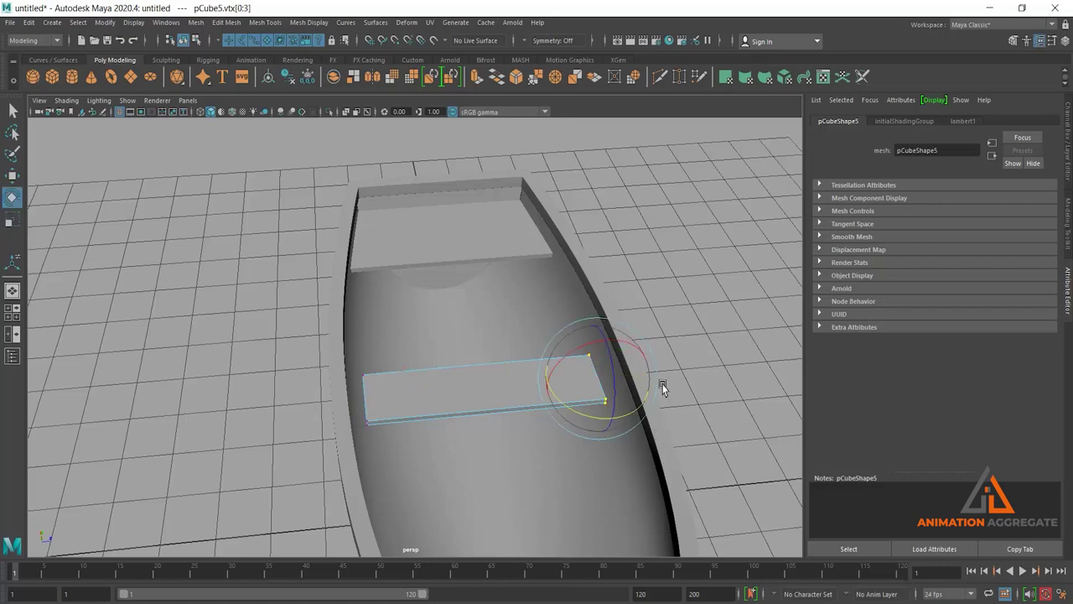
key(w)
Step: Push the plank's near end and its corner vertices back inside the hull wall
mouse_move(670, 376)
alt+mouse_down()
mouse_move(709, 395)
mouse_move(668, 382)
alt+mouse_up()
alt+right_drag(668, 381, 628, 431)
mouse_move(628, 431)
alt+mouse_down()
mouse_move(584, 360)
mouse_move(542, 377)
alt+mouse_up()
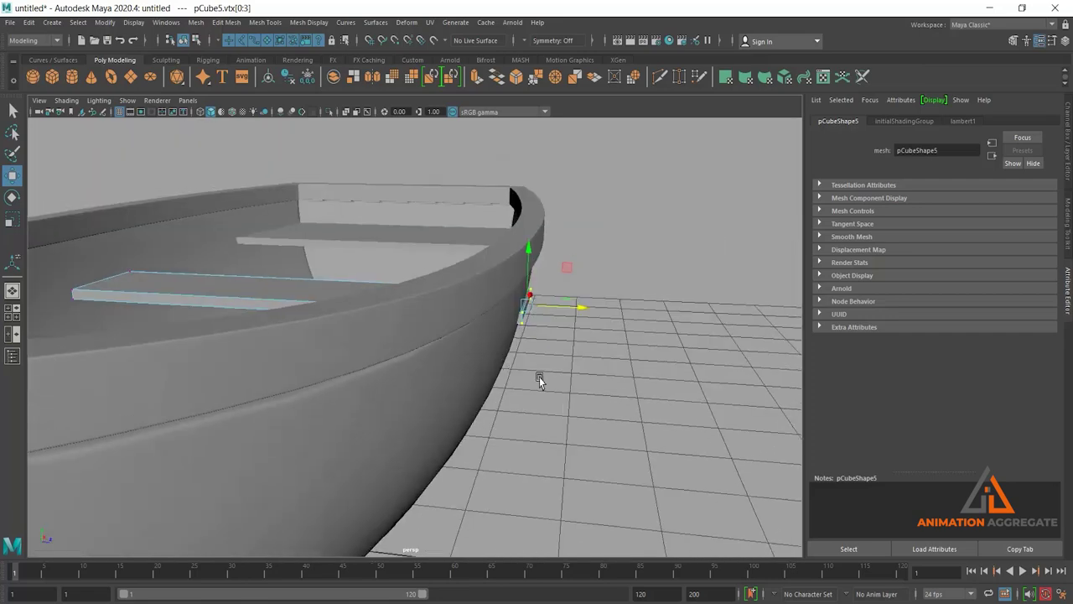
alt+right_drag(541, 376, 543, 413)
alt+drag(543, 413, 525, 360)
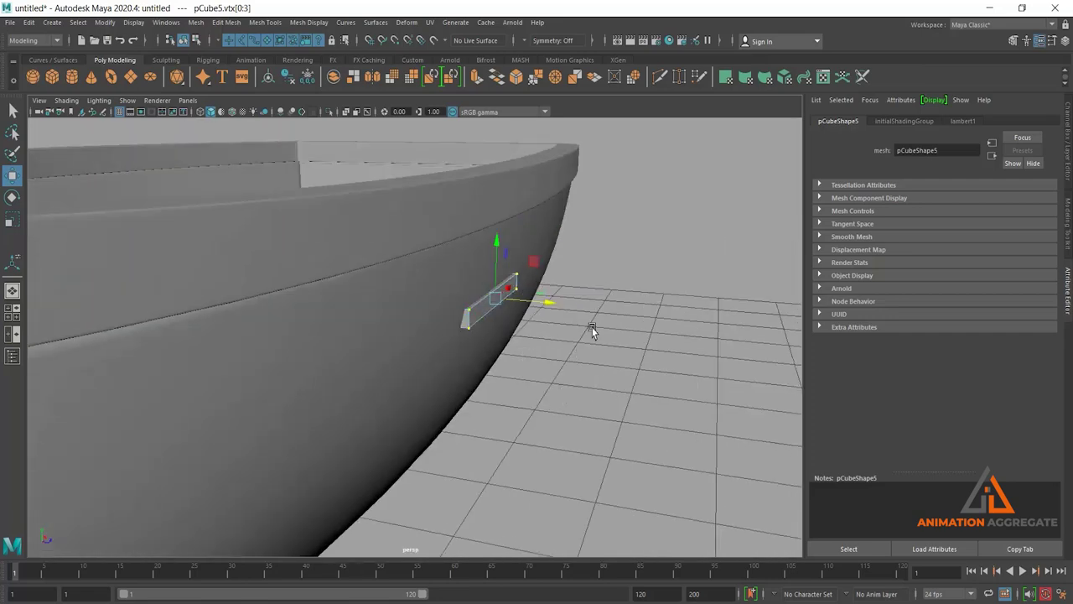
drag(558, 309, 549, 310)
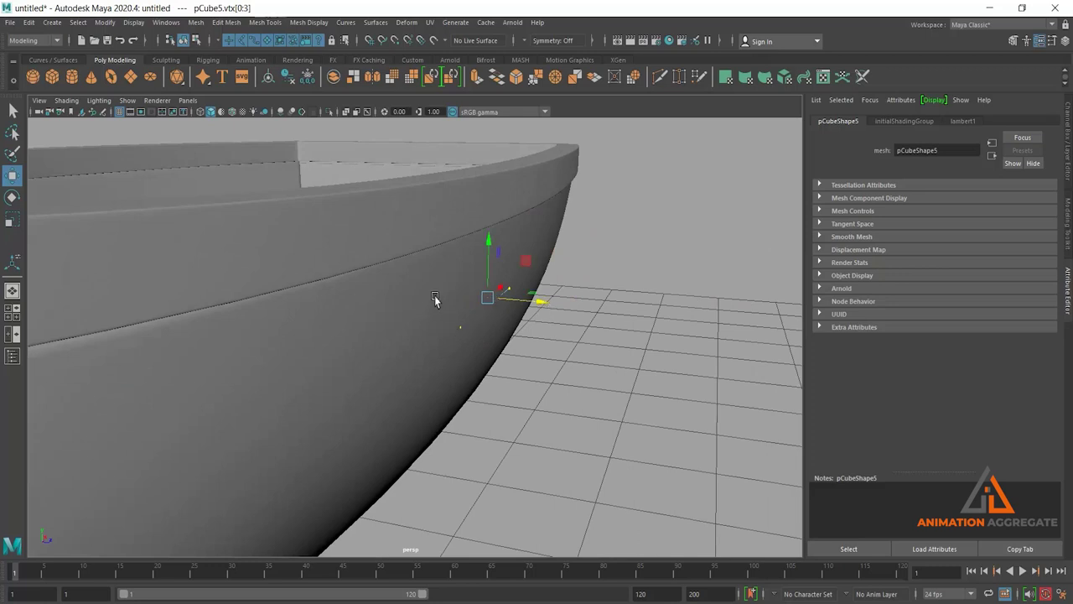
mouse_move(435, 300)
mouse_down()
mouse_move(475, 346)
mouse_move(513, 326)
mouse_up()
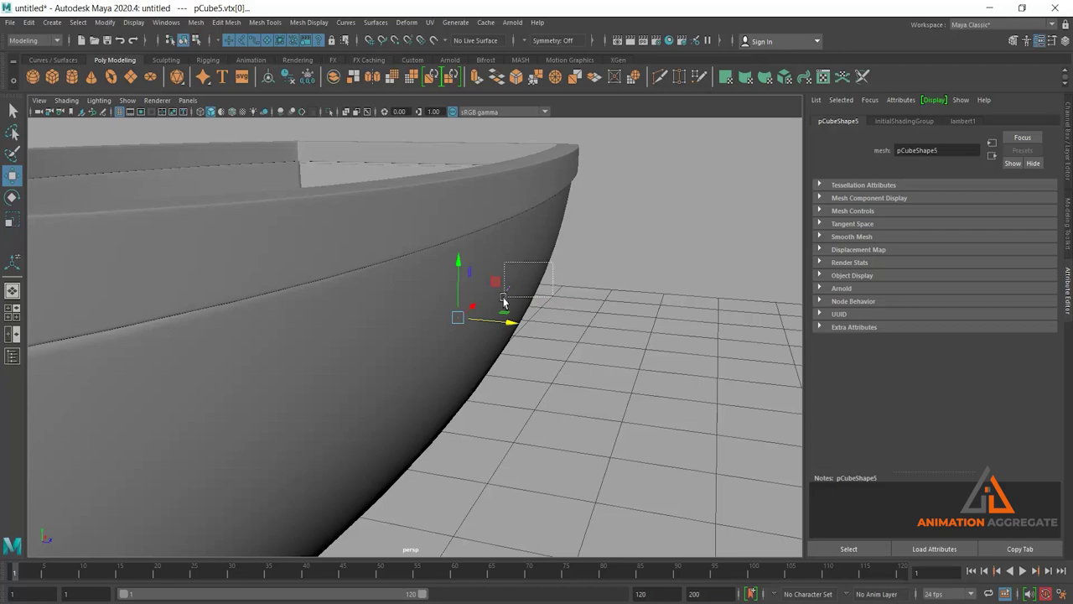
drag(500, 265, 507, 308)
mouse_move(564, 288)
mouse_down()
mouse_move(434, 326)
mouse_move(522, 336)
mouse_move(484, 372)
mouse_move(464, 366)
mouse_move(431, 391)
mouse_up()
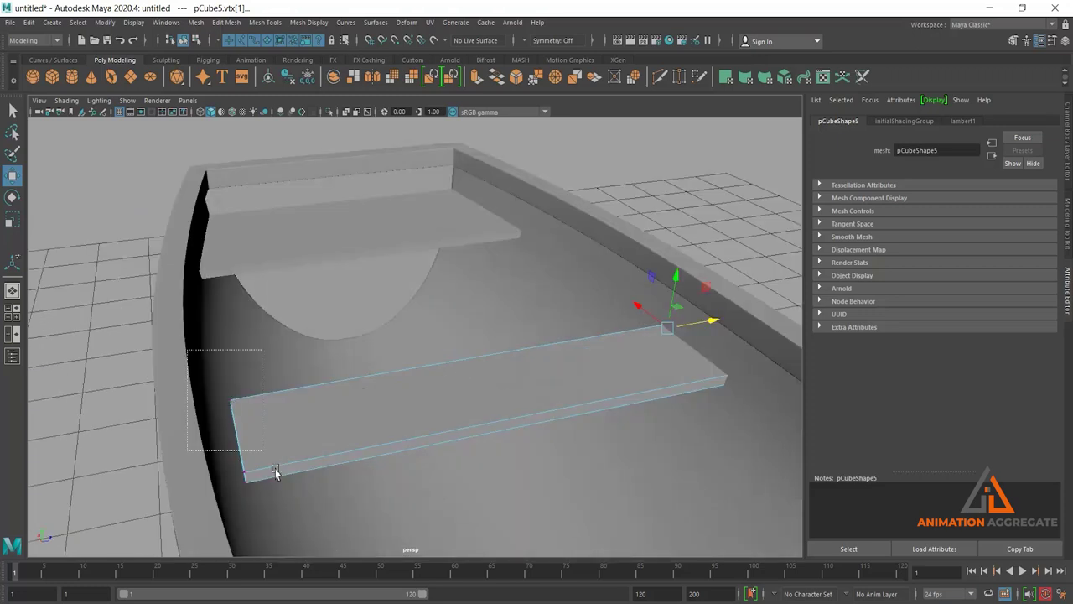
Step: Fit the plank's far-end vertices against the hull and return to Object Mode
click(222, 393)
drag(185, 350, 323, 545)
mouse_move(292, 429)
mouse_down()
mouse_move(254, 451)
mouse_move(292, 426)
mouse_up()
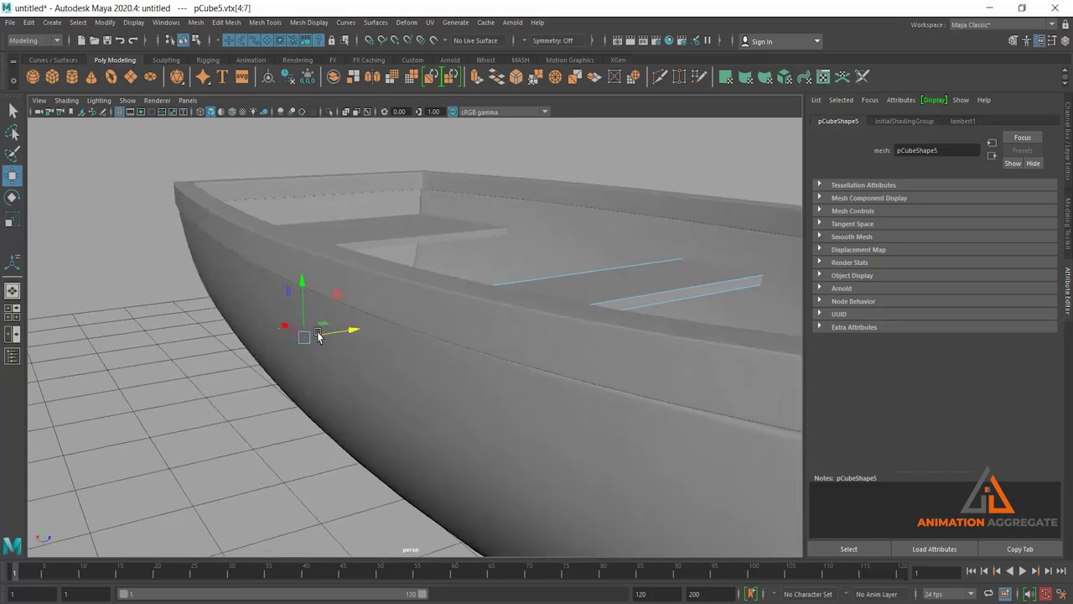
alt+drag(311, 335, 365, 359)
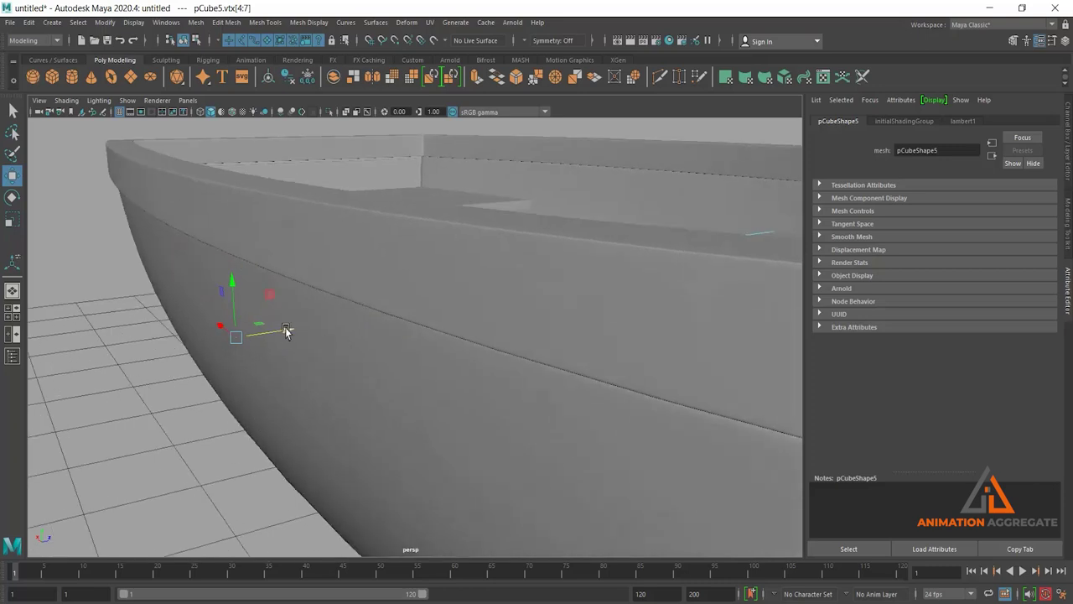
drag(285, 331, 279, 332)
drag(307, 424, 266, 351)
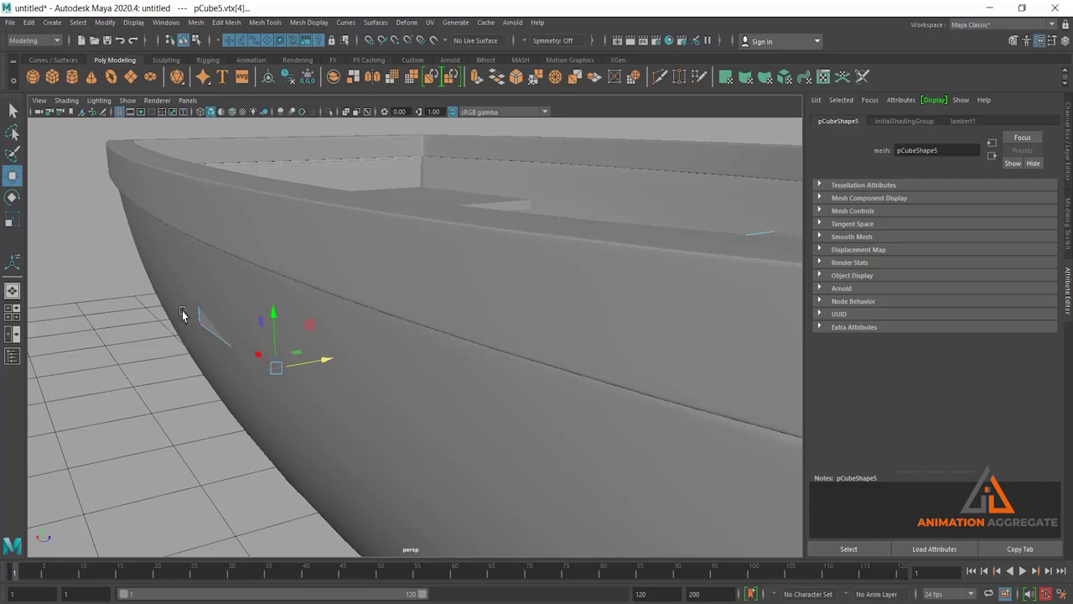
drag(149, 278, 252, 357)
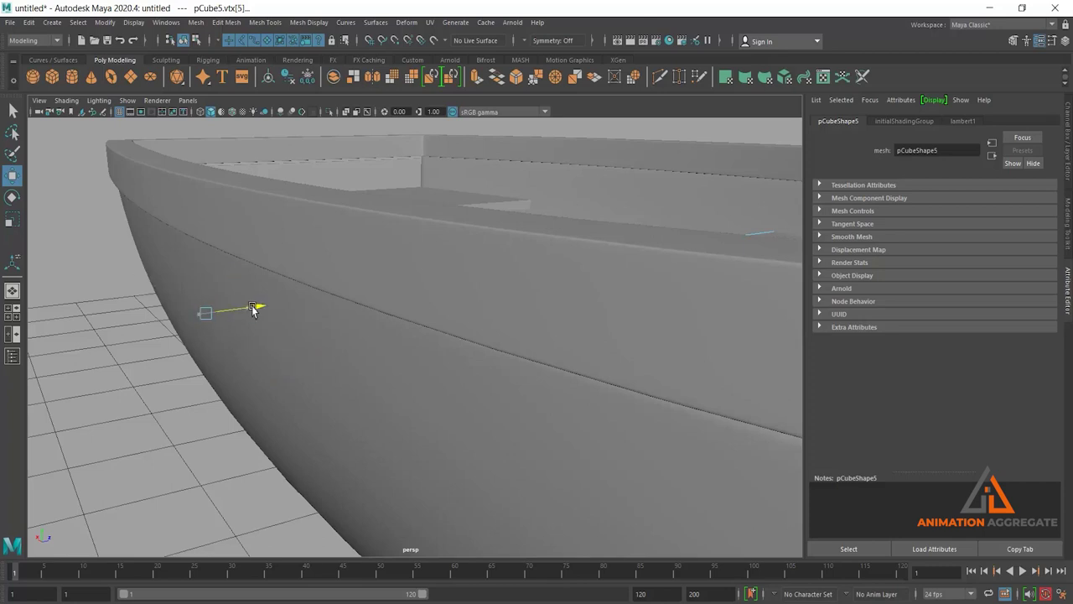
mouse_move(254, 309)
alt+mouse_down()
mouse_move(366, 257)
mouse_move(447, 401)
mouse_move(535, 384)
mouse_move(505, 388)
mouse_move(560, 406)
alt+mouse_up()
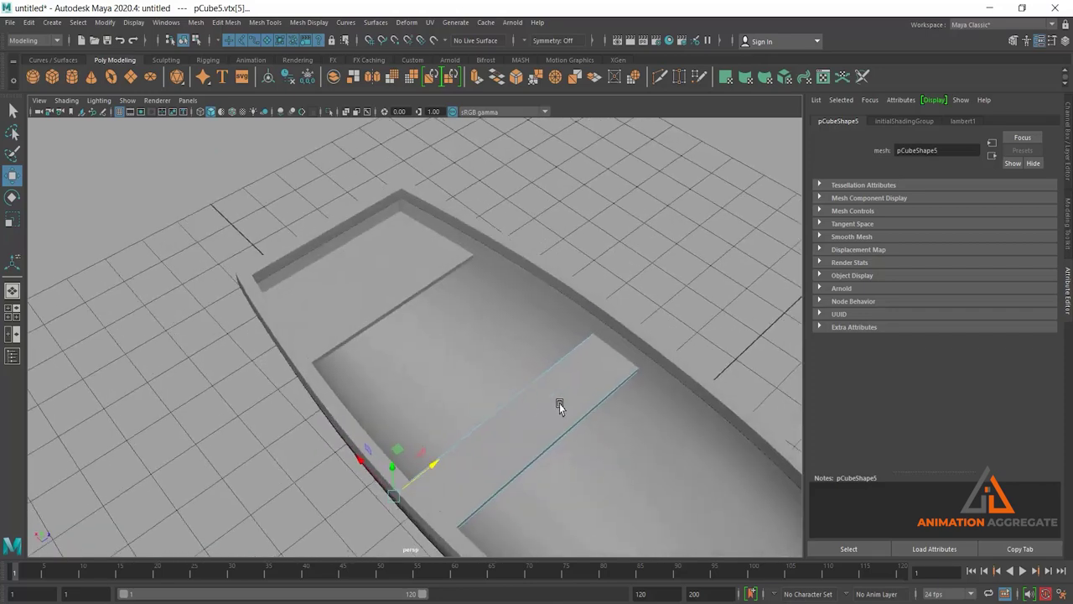
key(F8)
alt+drag(618, 257, 578, 379)
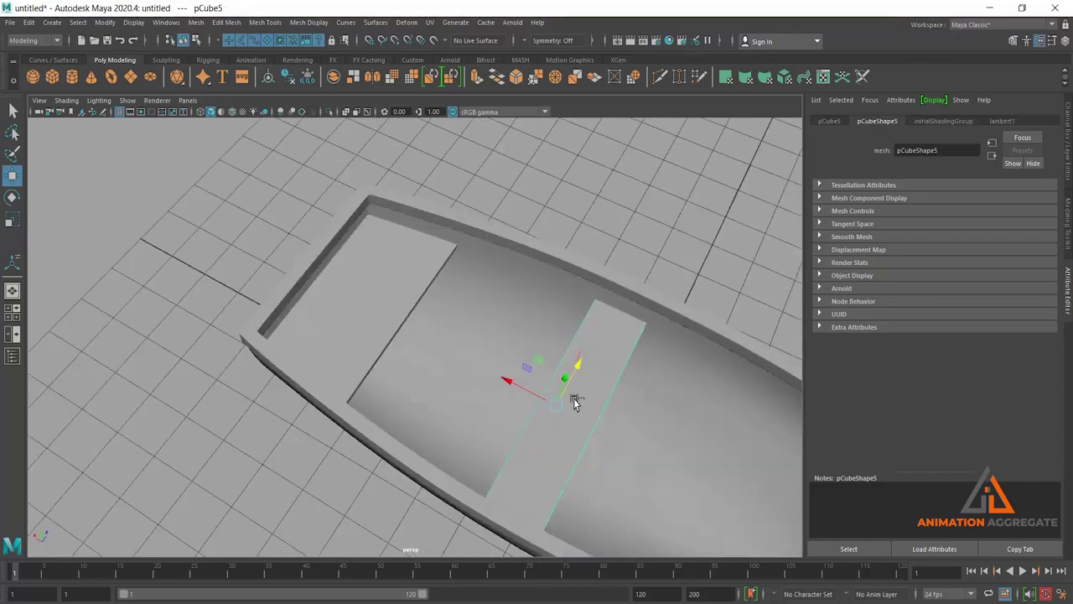
Step: Move the copied plank toward the bow and stretch its corners out to the hull wall
alt+right_drag(577, 438, 590, 352)
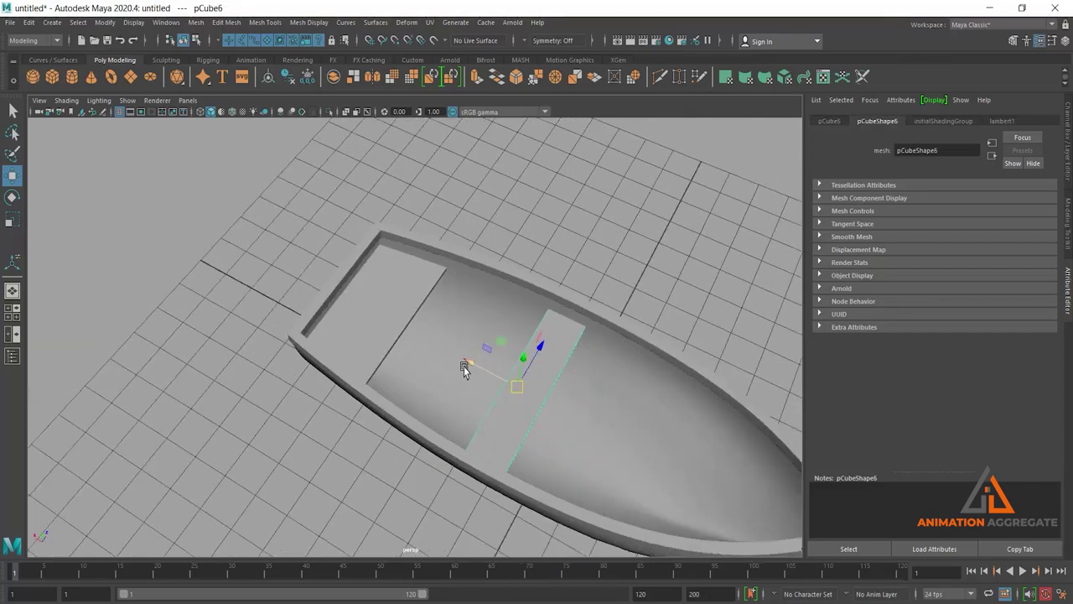
mouse_move(466, 368)
mouse_down()
mouse_move(556, 412)
mouse_move(627, 466)
mouse_move(615, 328)
mouse_move(595, 366)
mouse_move(566, 287)
mouse_up()
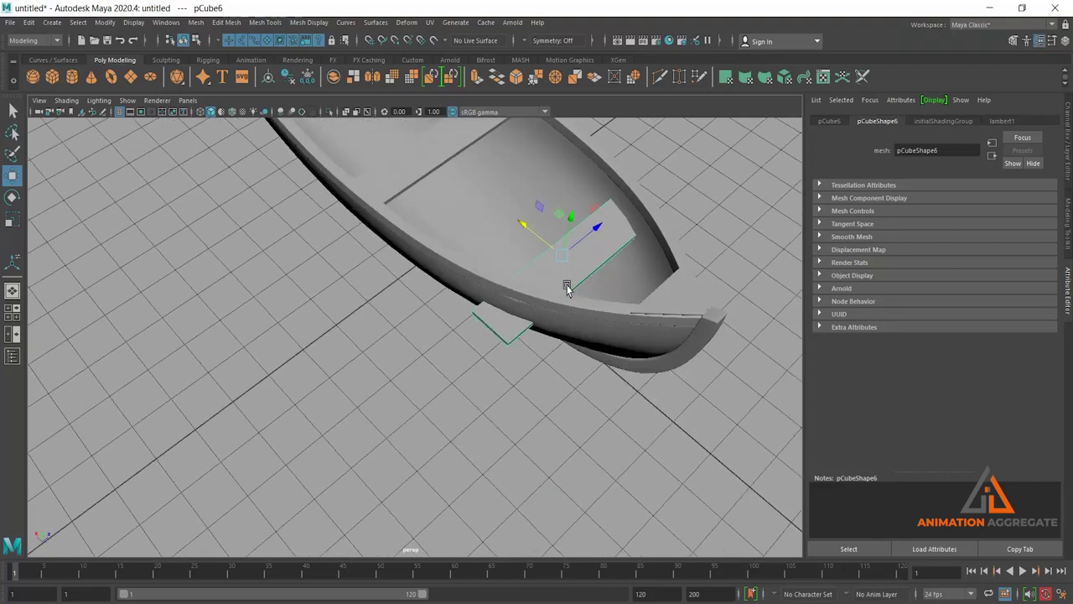
right_drag(548, 277, 492, 227)
click(487, 285)
mouse_move(486, 285)
alt+mouse_down()
mouse_move(392, 230)
mouse_move(492, 228)
mouse_move(400, 289)
alt+mouse_up()
scroll(334, 256, up, 3)
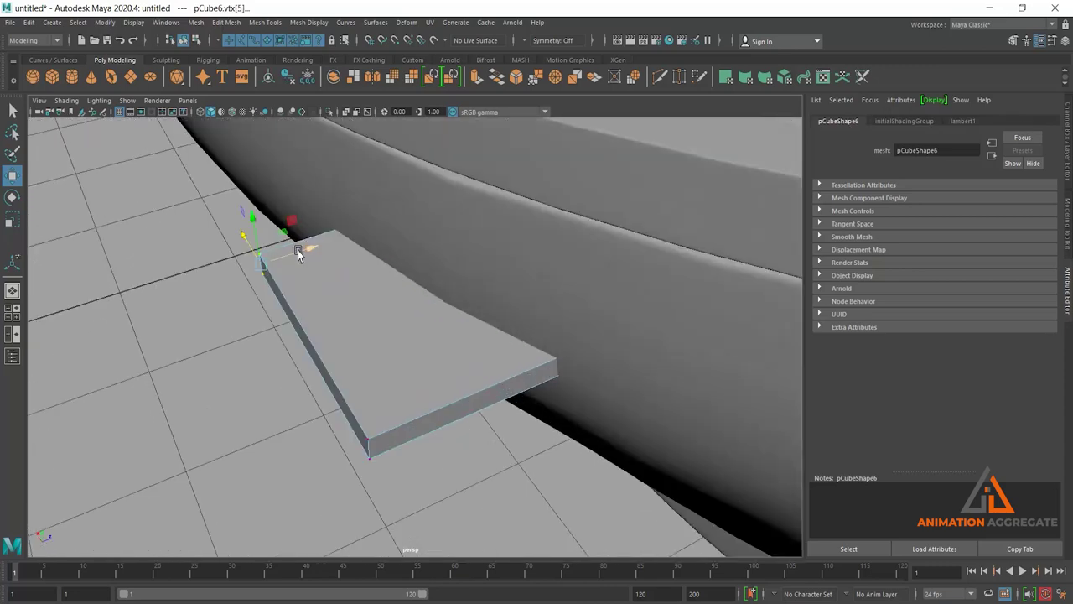
drag(297, 250, 383, 252)
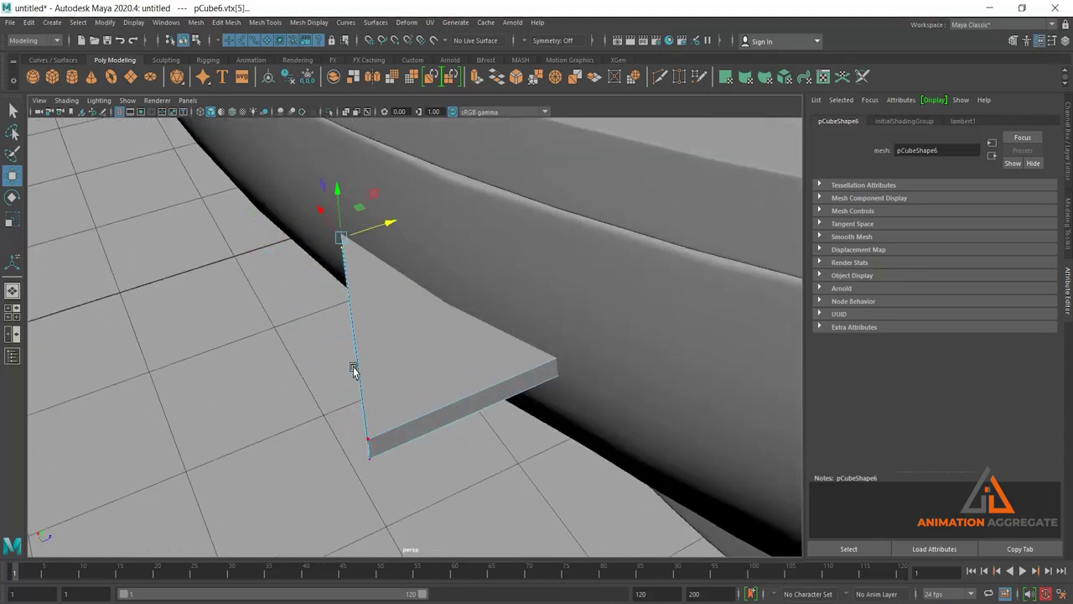
click(369, 446)
drag(430, 430, 601, 369)
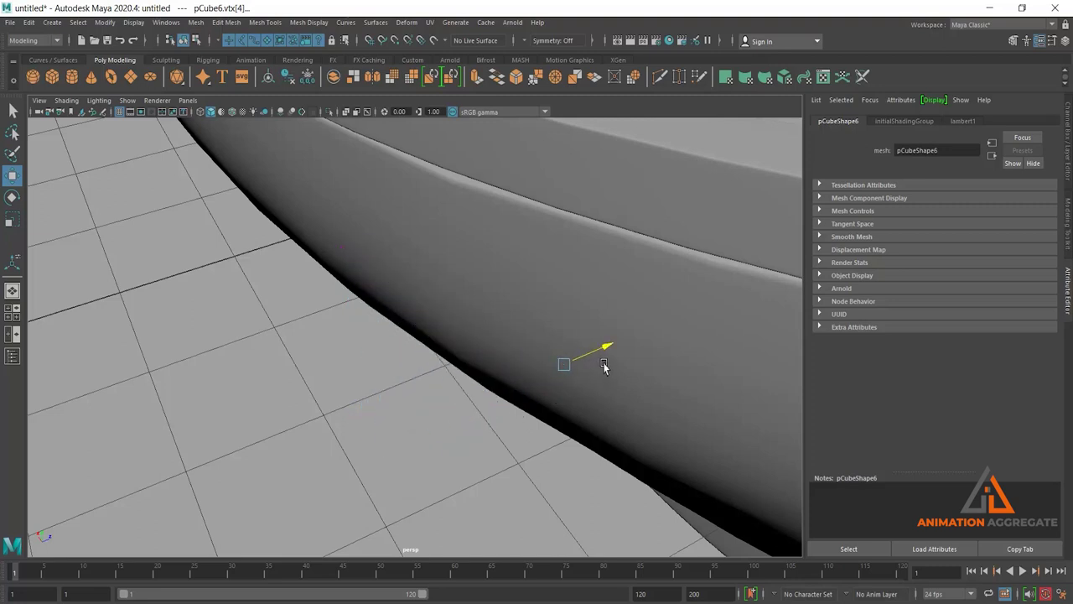
Step: Slide the plank's remaining end vertices against the hull, then return to Object Mode
click(341, 240)
click(564, 364)
scroll(609, 349, down, 3)
mouse_move(604, 295)
alt+mouse_down()
mouse_move(628, 336)
mouse_move(604, 273)
alt+mouse_up()
drag(578, 229, 690, 389)
drag(669, 324, 627, 331)
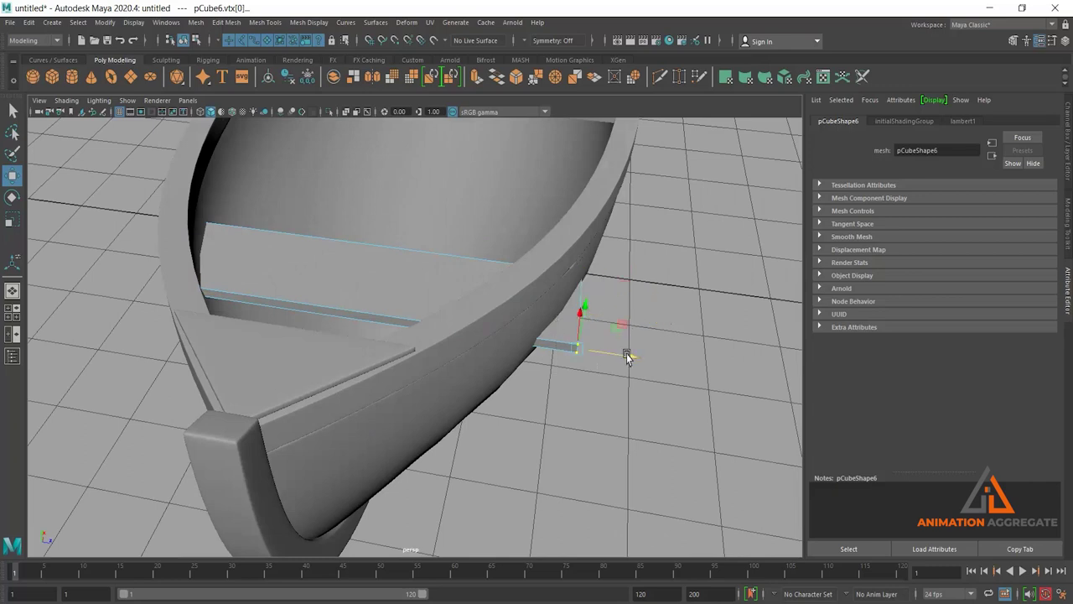
drag(623, 359, 584, 359)
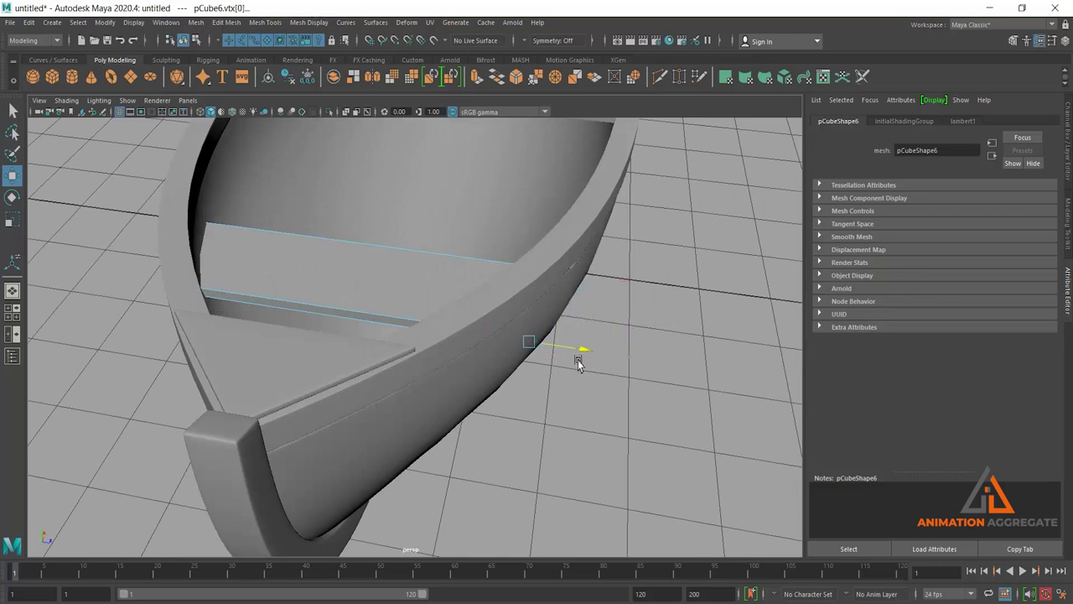
middle_drag(541, 231, 625, 310)
mouse_move(633, 287)
alt+mouse_down()
mouse_move(570, 292)
mouse_move(503, 384)
alt+mouse_up()
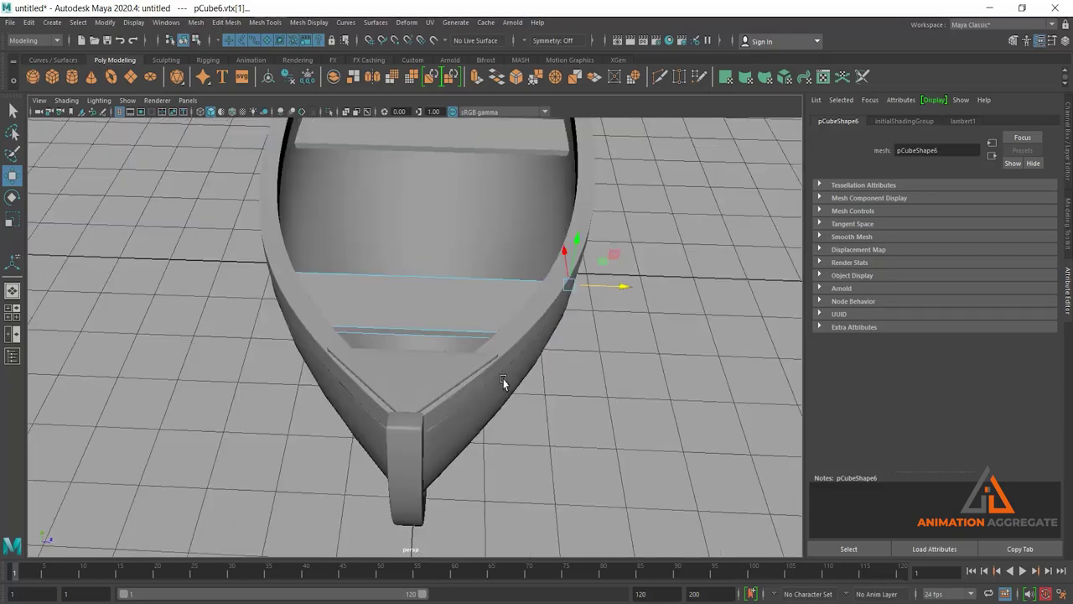
right_click(481, 405)
mouse_move(668, 377)
alt+mouse_down()
mouse_move(528, 352)
mouse_move(504, 305)
mouse_move(509, 317)
alt+mouse_up()
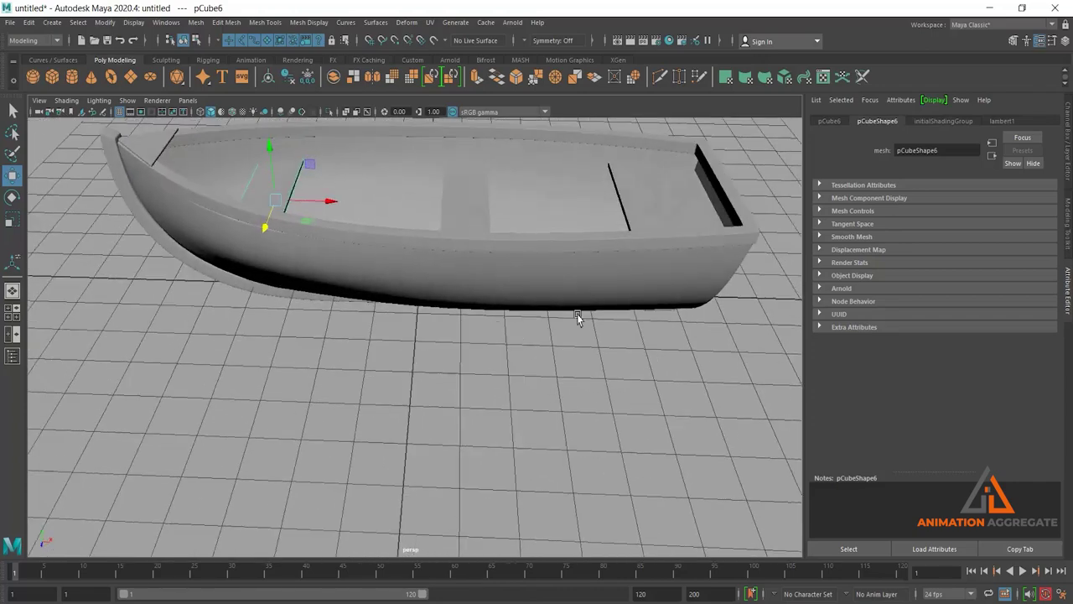
mouse_move(577, 314)
alt+mouse_down()
mouse_move(592, 312)
mouse_move(491, 338)
mouse_move(545, 316)
mouse_move(553, 288)
mouse_move(501, 340)
mouse_move(474, 315)
alt+mouse_up()
Step: Page through four rowboat reference photos, ending on rowing-boat-931522_1280.jpg, then close Photos
mouse_move(413, 353)
alt+mouse_down()
mouse_move(481, 313)
mouse_move(560, 545)
alt+mouse_up()
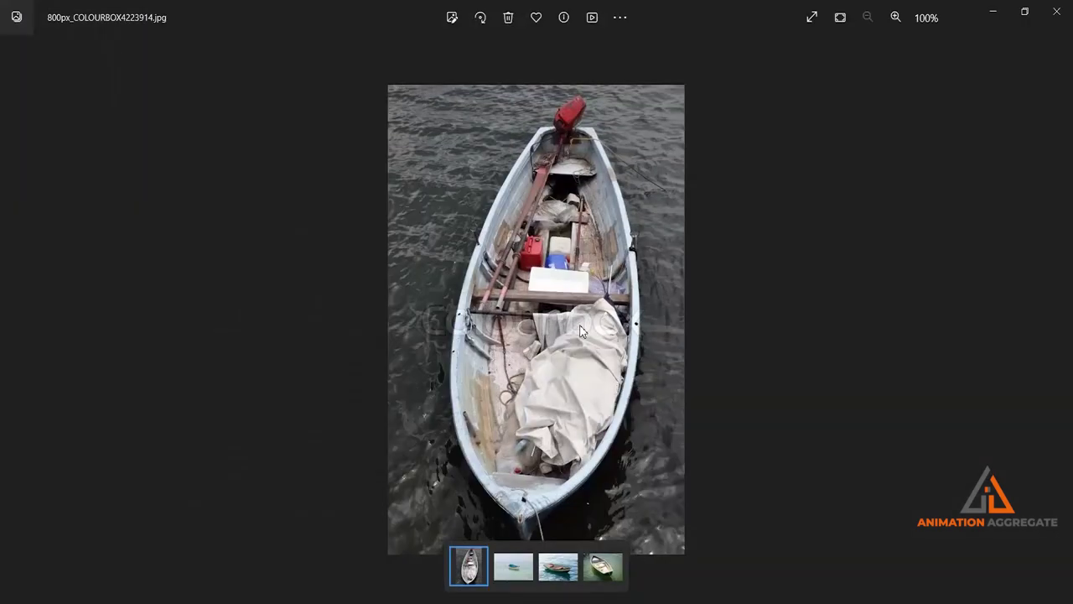
key(Right)
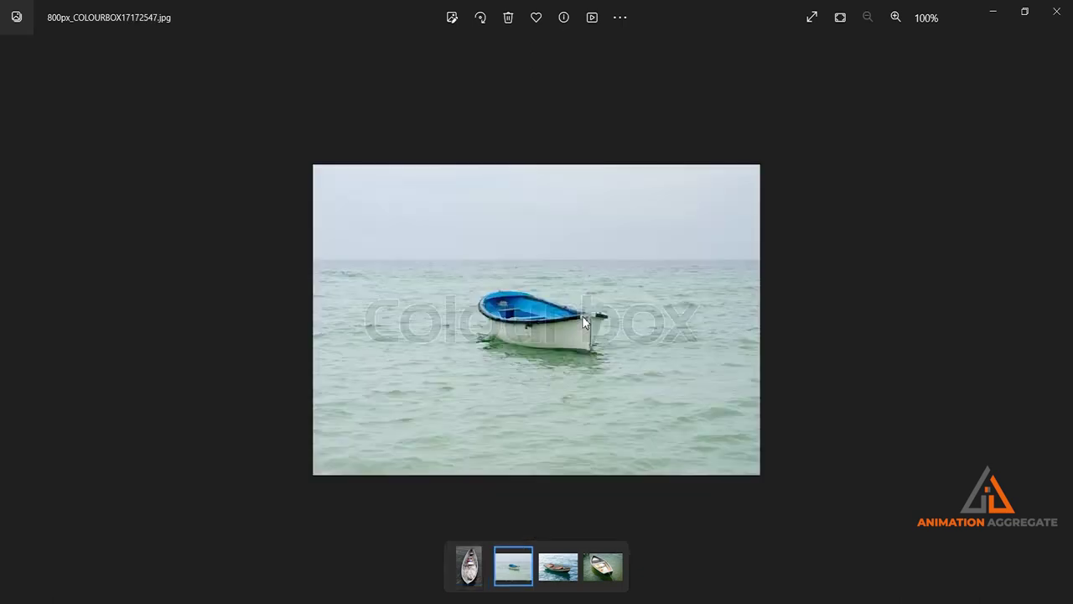
key(Right)
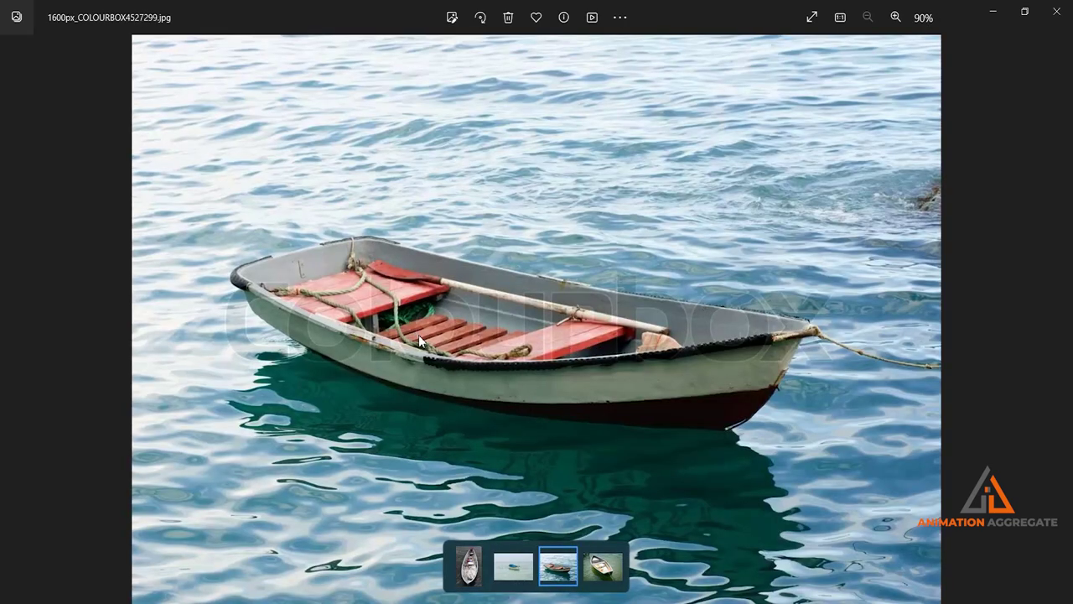
key(Right)
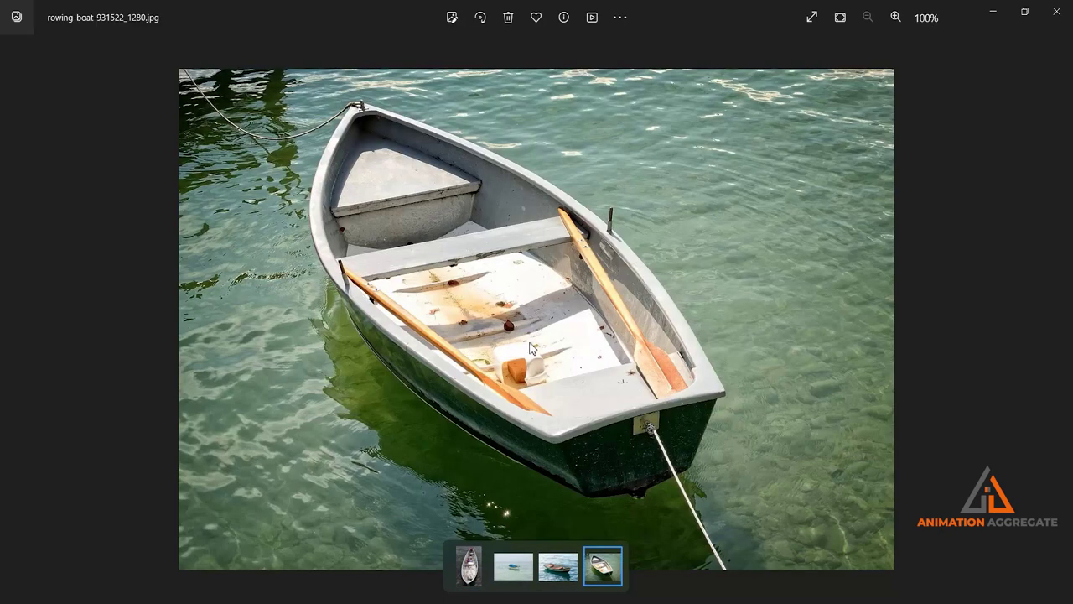
key(Right)
click(994, 10)
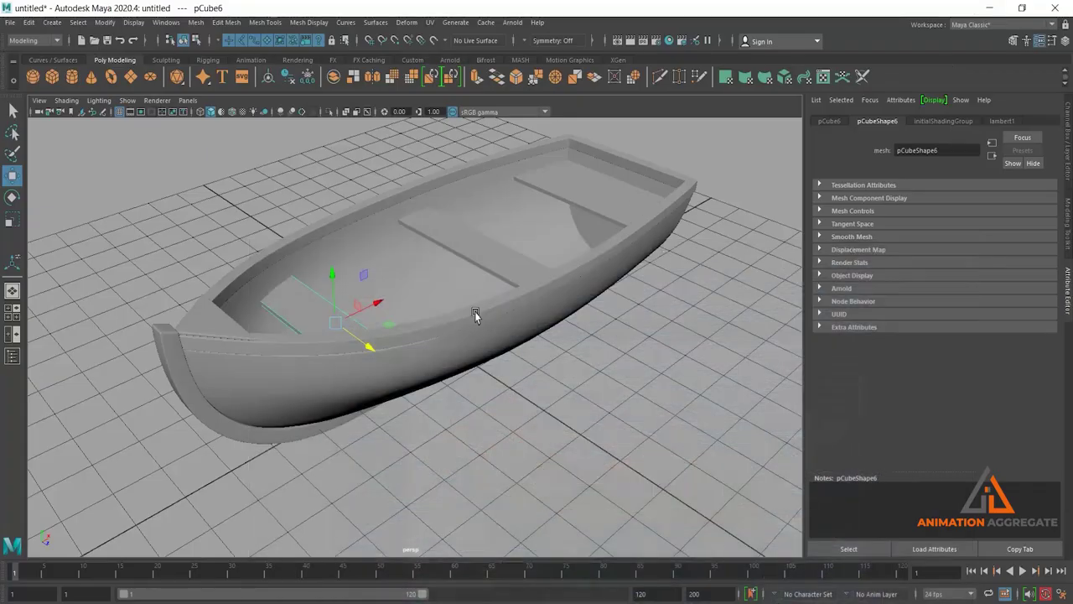
Step: Duplicate the middle seat and lower the copy into the hull bottom as the first floor plank
click(467, 252)
mouse_move(464, 304)
alt+mouse_down()
mouse_move(488, 313)
mouse_move(457, 304)
mouse_move(472, 277)
alt+mouse_up()
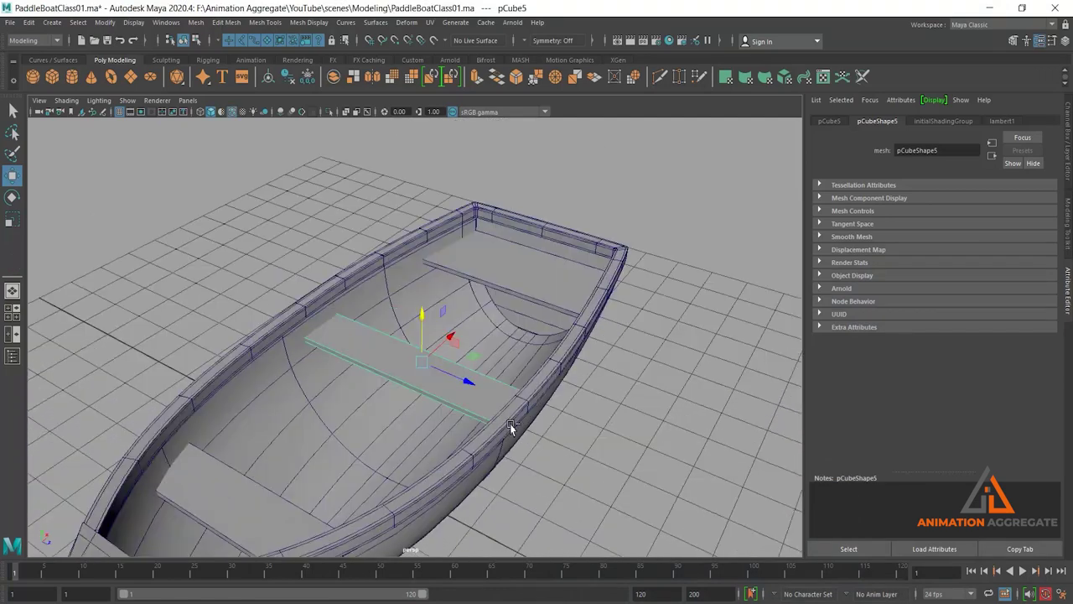
key(ctrl+d)
mouse_move(422, 321)
mouse_down()
mouse_move(417, 424)
mouse_move(515, 377)
mouse_up()
alt+right_drag(515, 377, 513, 451)
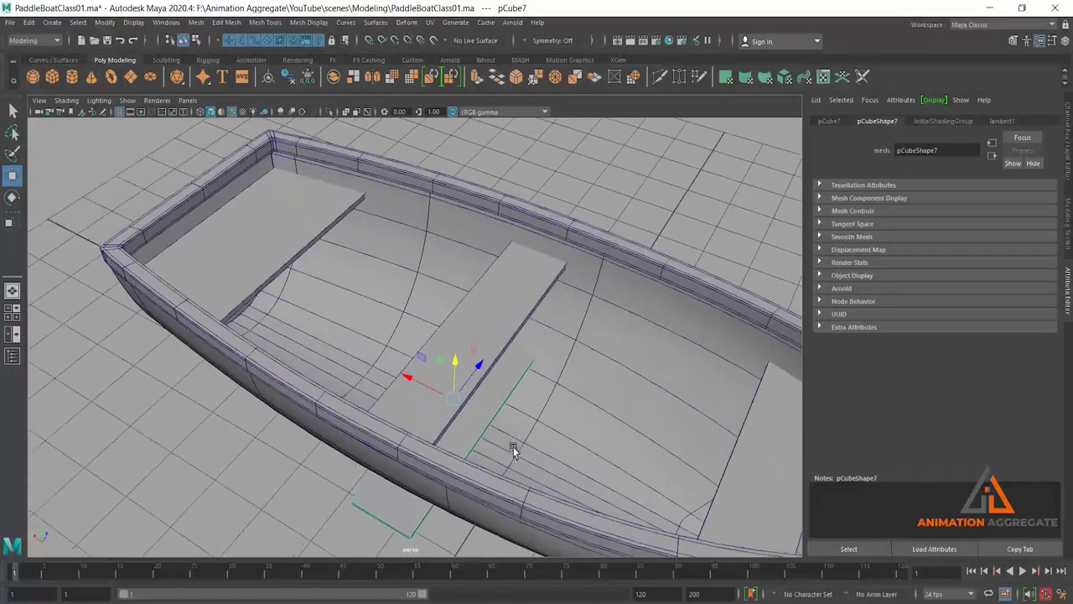
Step: Duplicate the floor plank and slide the copies left beside it
key(ctrl+d)
alt+drag(513, 451, 484, 371)
alt+right_drag(484, 371, 519, 458)
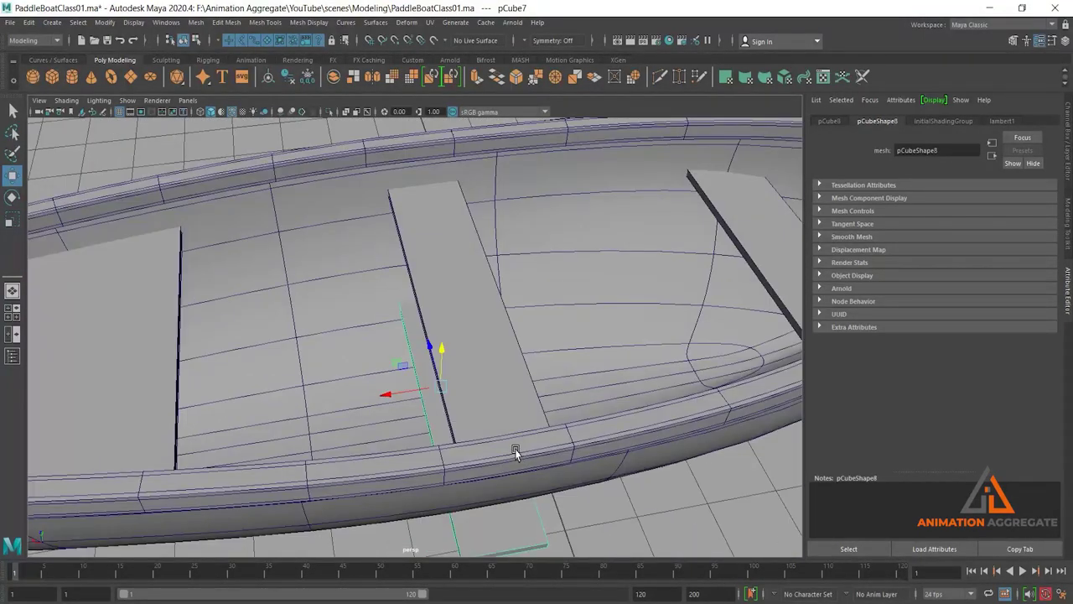
drag(388, 392, 310, 417)
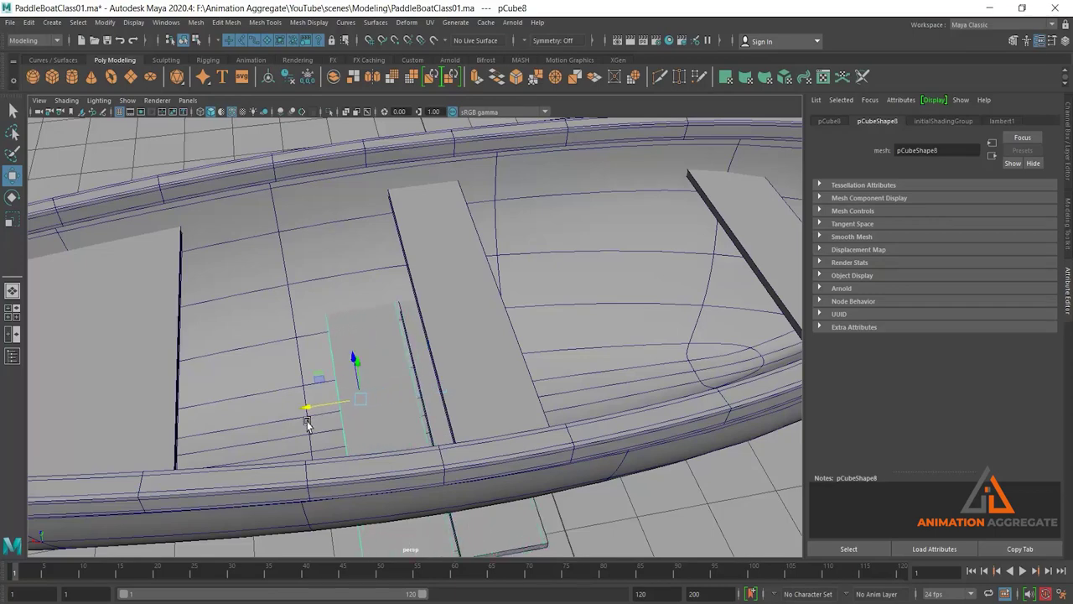
drag(301, 405, 225, 434)
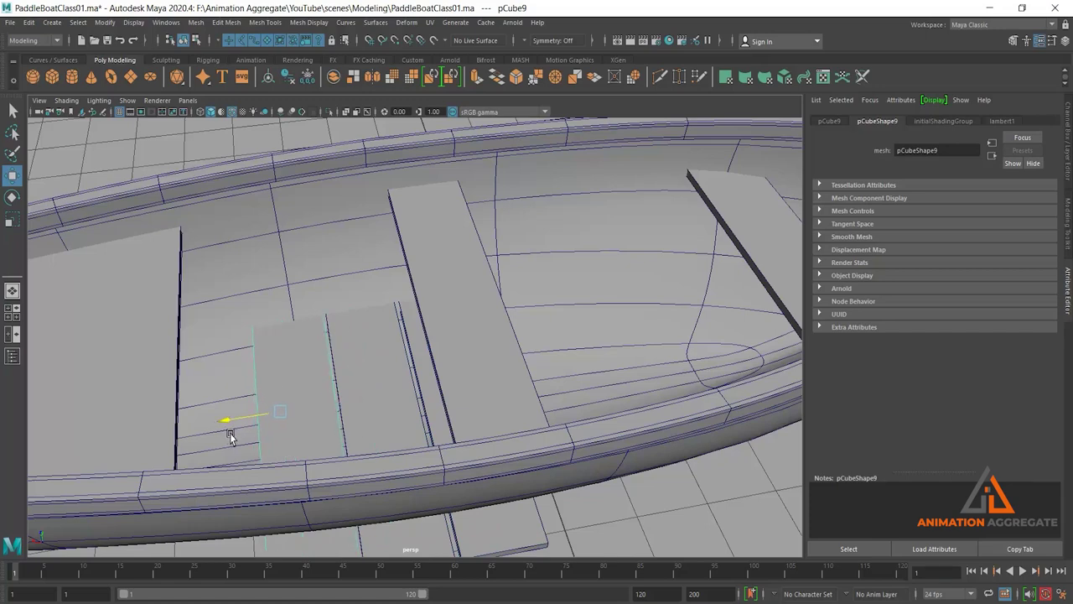
alt+right_drag(362, 442, 290, 395)
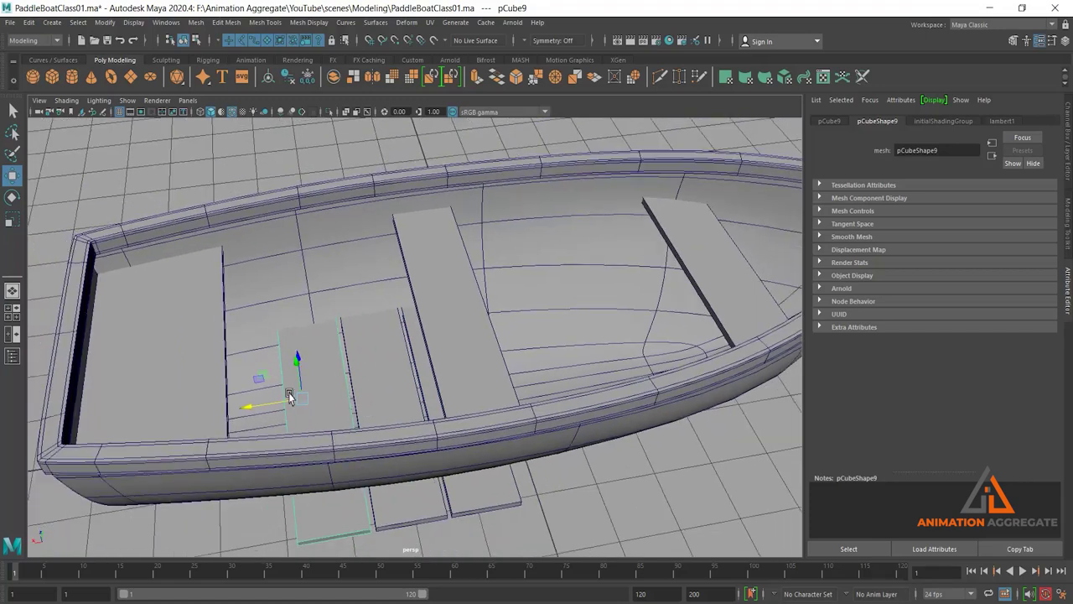
Step: Add another evenly offset plank copy with Shift+D
click(249, 408)
alt+drag(408, 405, 331, 405)
key(shift+d)
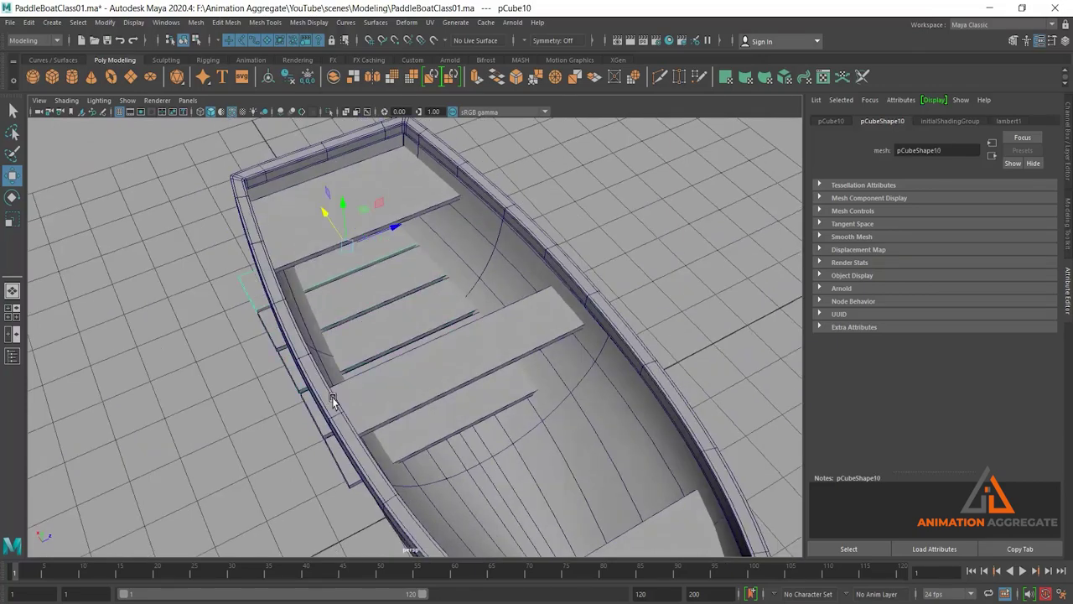
mouse_move(579, 379)
alt+mouse_down()
mouse_move(475, 360)
mouse_move(556, 383)
mouse_move(582, 376)
mouse_move(388, 455)
alt+mouse_up()
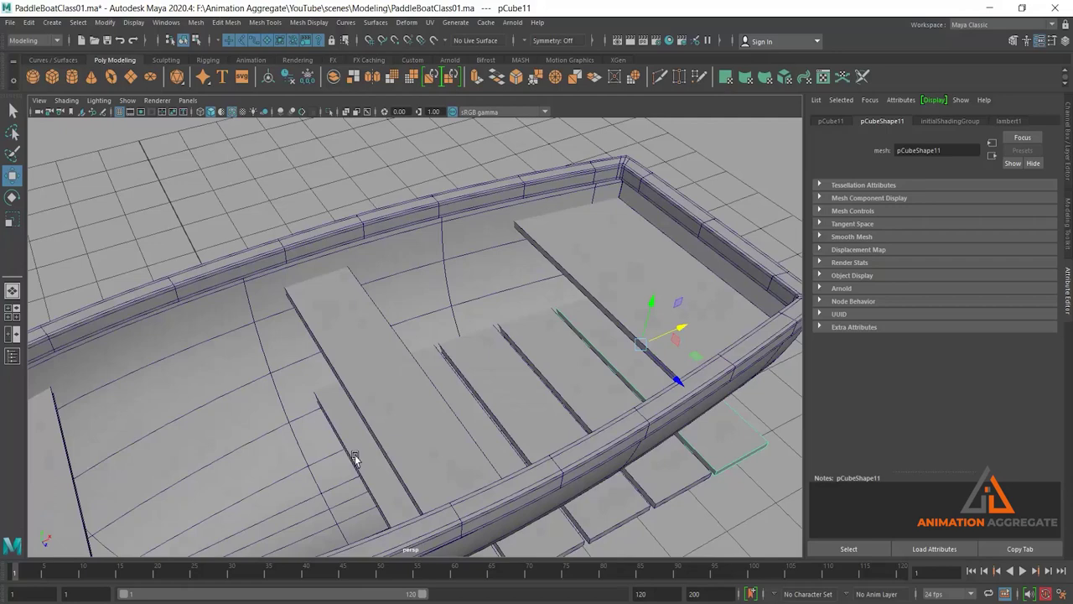
Step: Duplicate a stern floor plank, offset it, and repeat twice for more evenly spaced planks
click(354, 457)
mouse_move(473, 359)
alt+mouse_down()
mouse_move(506, 455)
mouse_move(507, 423)
alt+mouse_up()
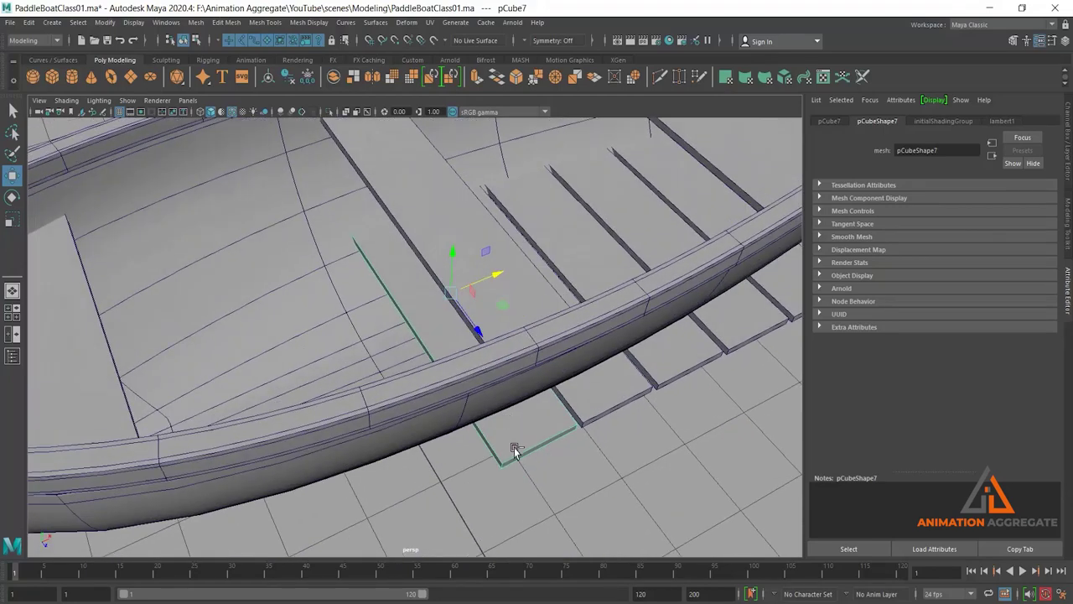
key(ctrl+d)
mouse_move(497, 275)
mouse_down()
mouse_move(411, 311)
mouse_move(434, 317)
mouse_move(447, 344)
mouse_move(430, 353)
mouse_up()
key(shift+d)
key(shift+d)
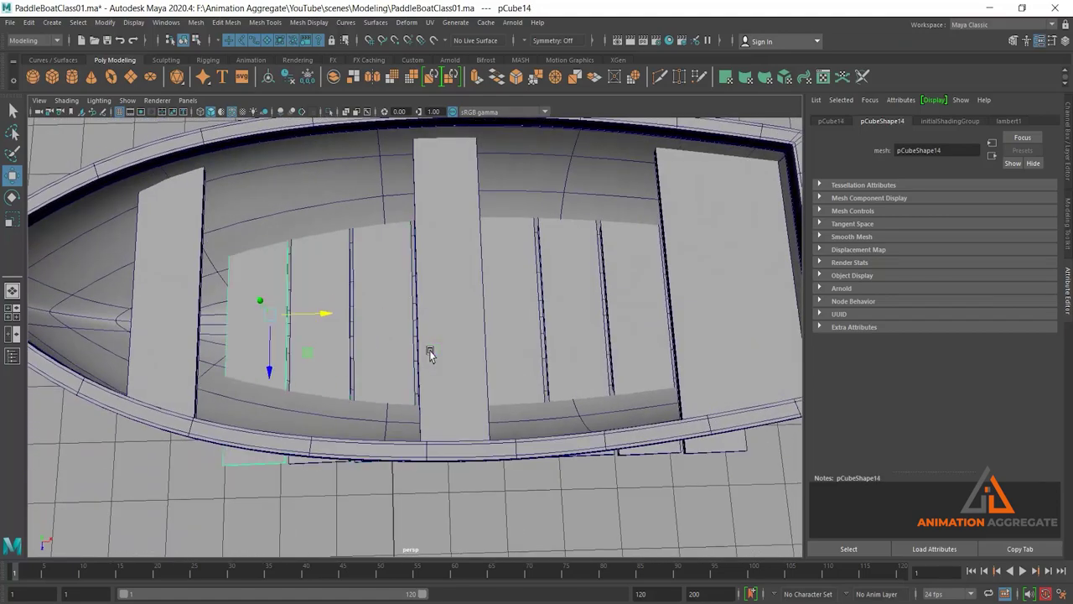
key(shift+d)
key(shift+d)
scroll(414, 386, down, 5)
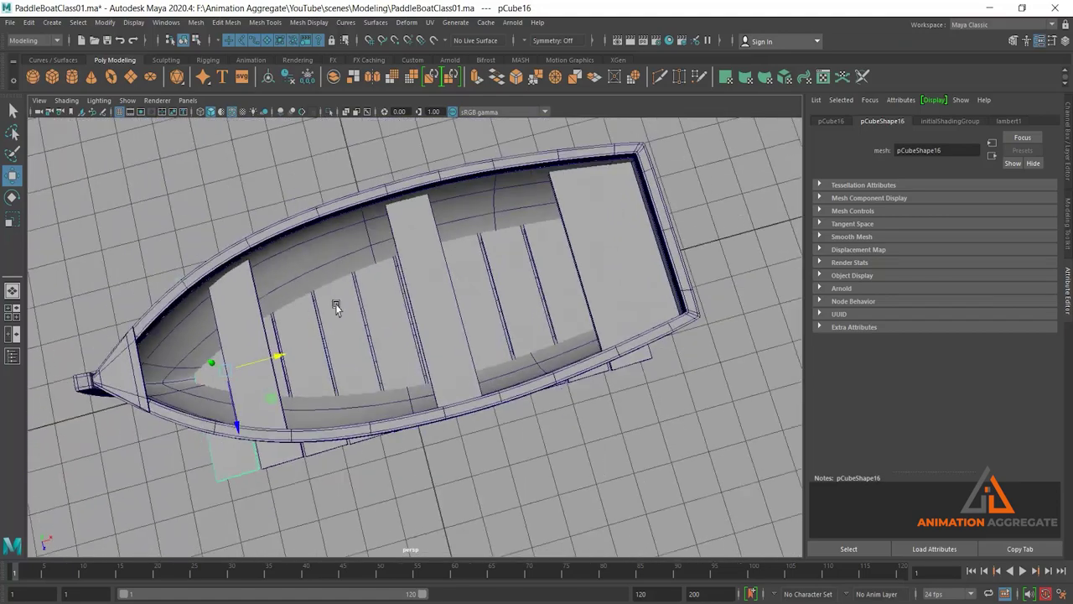
mouse_move(336, 303)
alt+mouse_down()
mouse_move(523, 273)
mouse_move(531, 343)
mouse_move(612, 247)
mouse_move(438, 407)
mouse_move(461, 395)
mouse_move(418, 395)
mouse_move(395, 411)
mouse_move(443, 399)
alt+mouse_up()
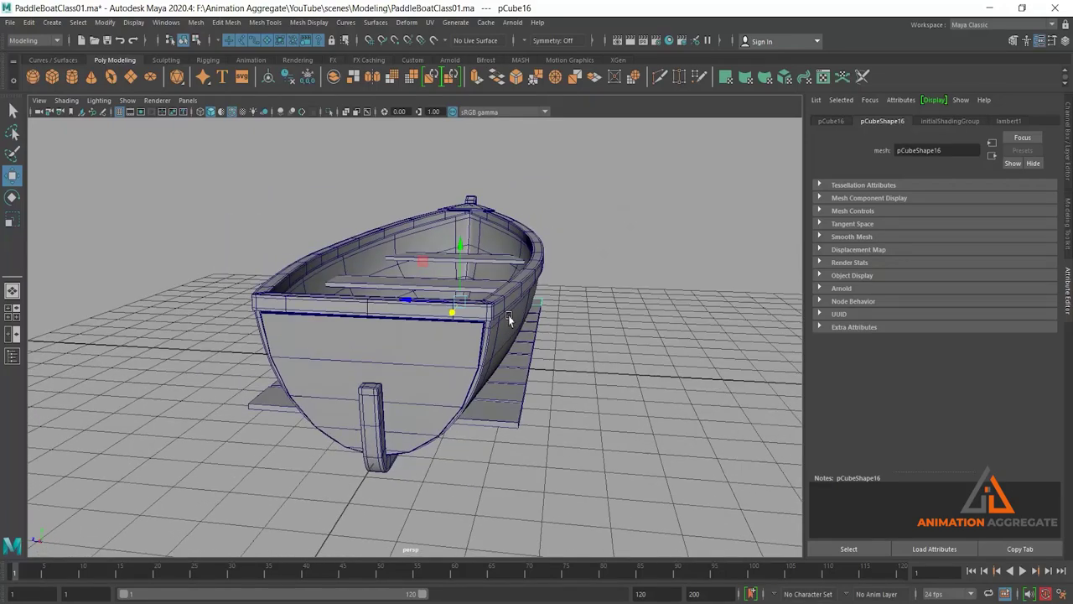
Step: Pull the outer stern plank's end vertices in so they meet the hull wall
alt+right_drag(508, 315, 557, 421)
alt+middle_drag(557, 421, 497, 380)
click(495, 360)
mouse_move(517, 402)
alt+mouse_down()
mouse_move(436, 348)
mouse_move(582, 378)
mouse_move(432, 333)
alt+mouse_up()
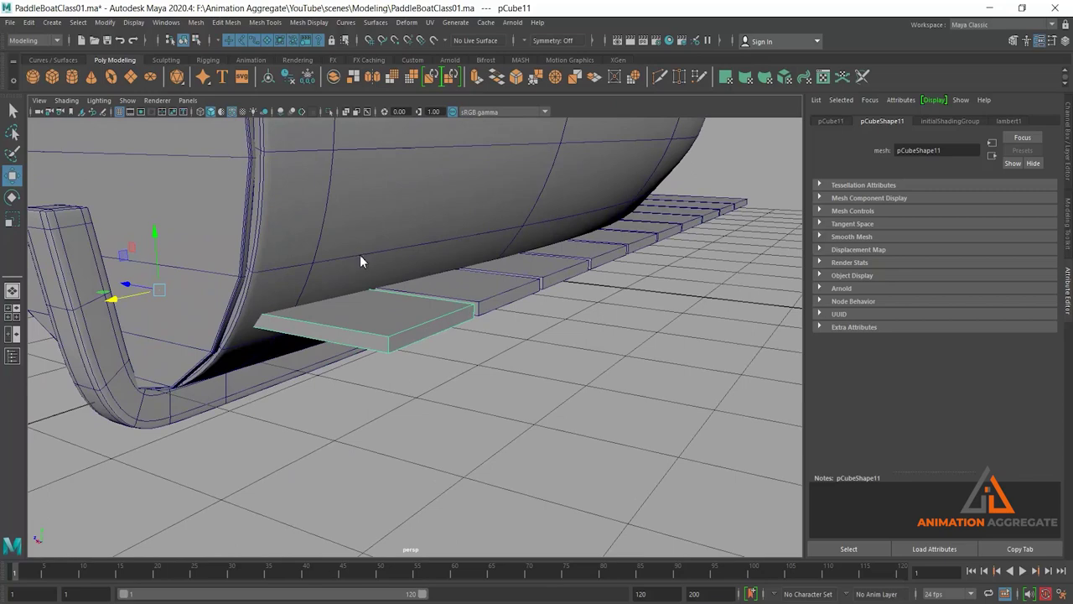
right_drag(431, 295, 382, 295)
alt+drag(382, 295, 336, 352)
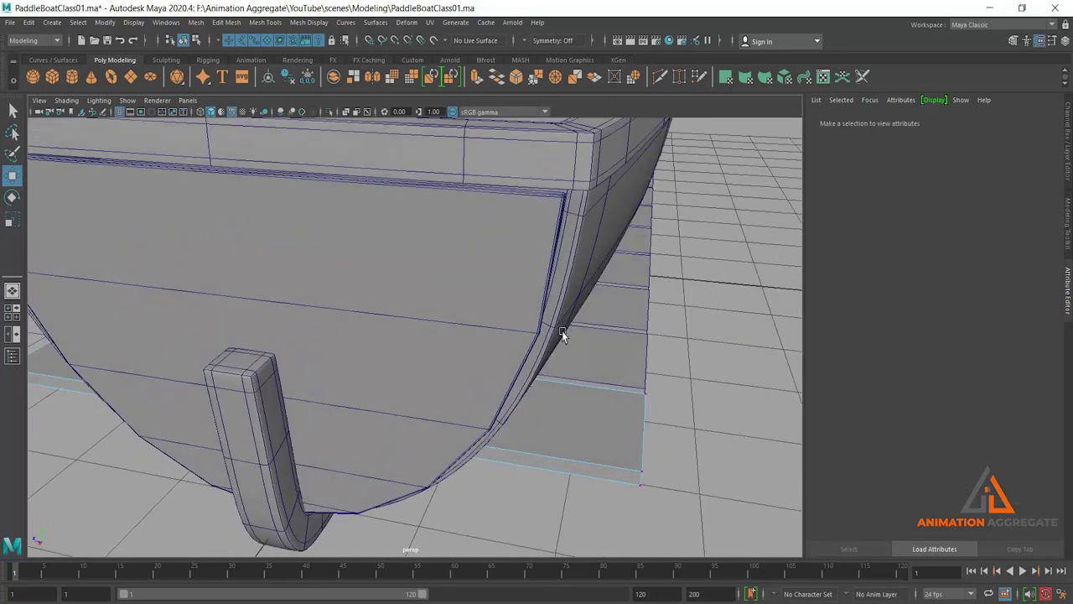
drag(673, 470, 620, 378)
mouse_move(621, 377)
alt+mouse_down()
mouse_move(493, 357)
mouse_move(436, 335)
mouse_move(348, 371)
mouse_move(213, 342)
mouse_move(239, 371)
alt+mouse_up()
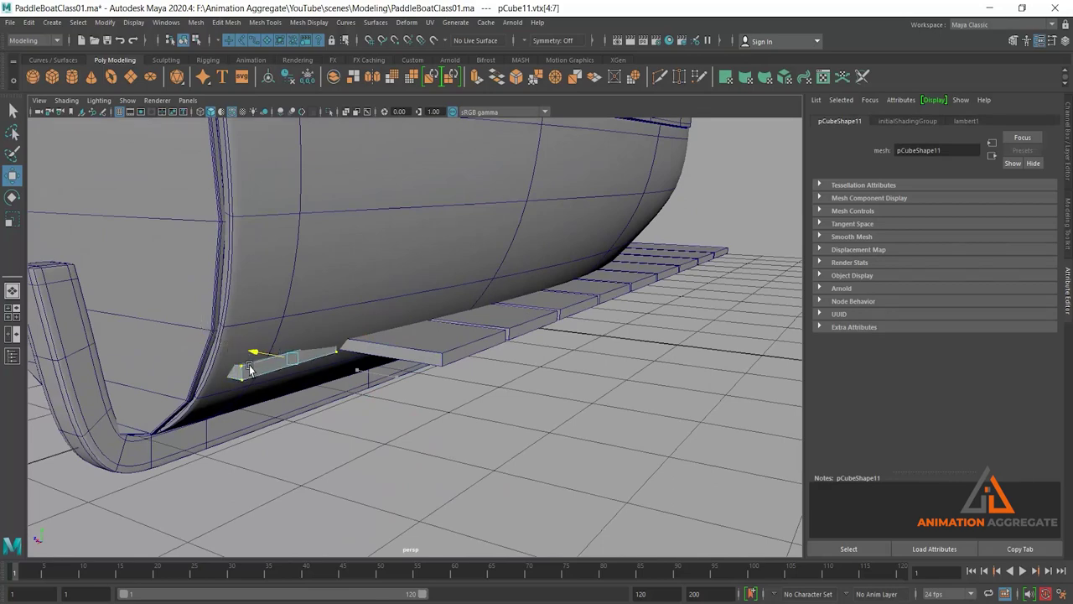
click(364, 392)
click(334, 347)
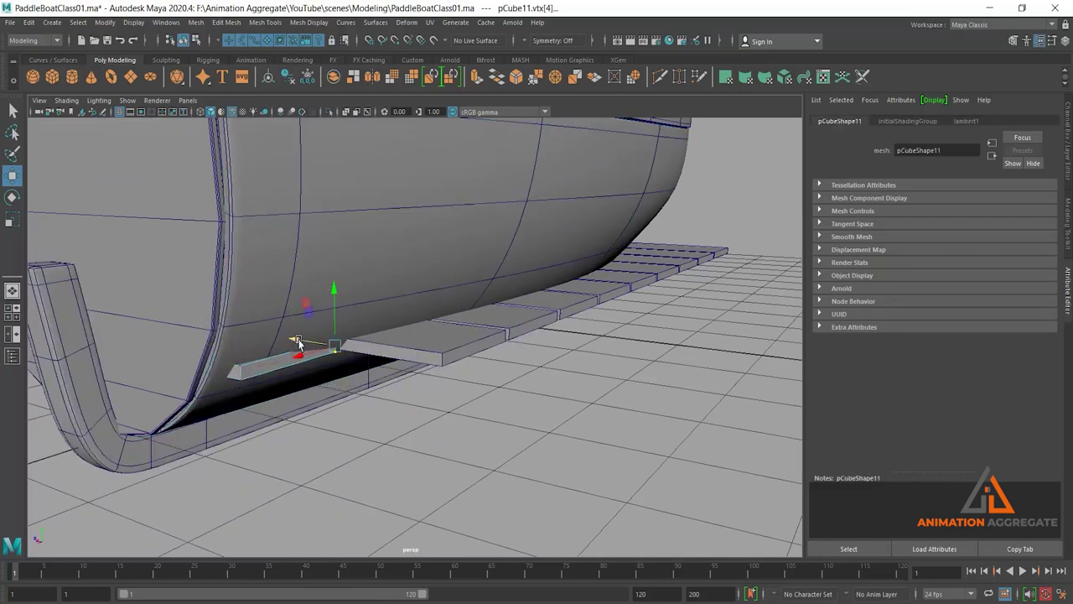
click(211, 362)
drag(214, 369, 199, 369)
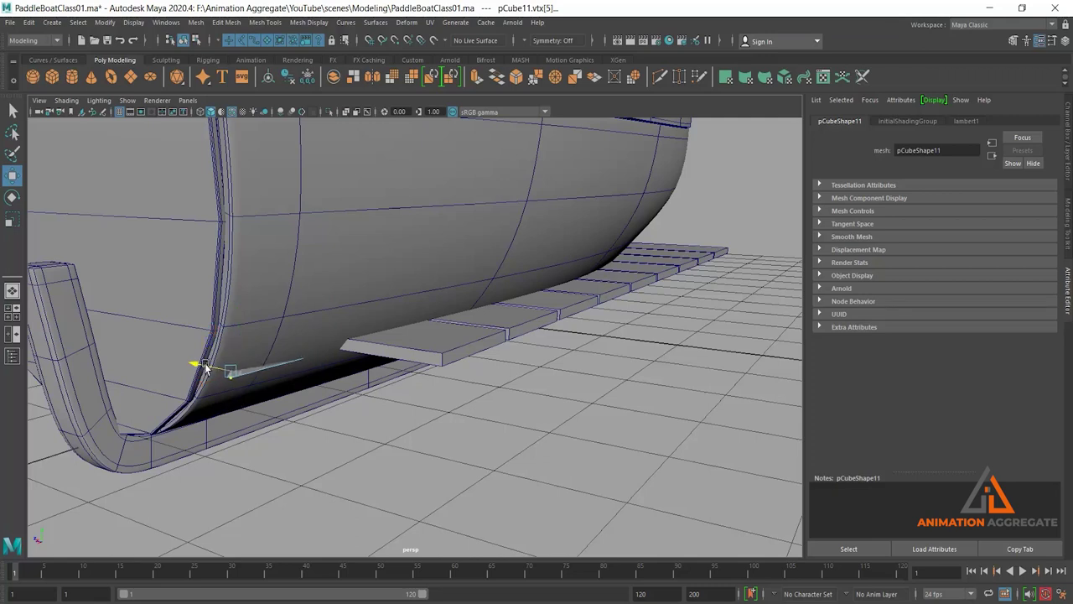
Step: Push the next plank's end vertices into the hull and adjust a corner
right_drag(436, 302, 383, 296)
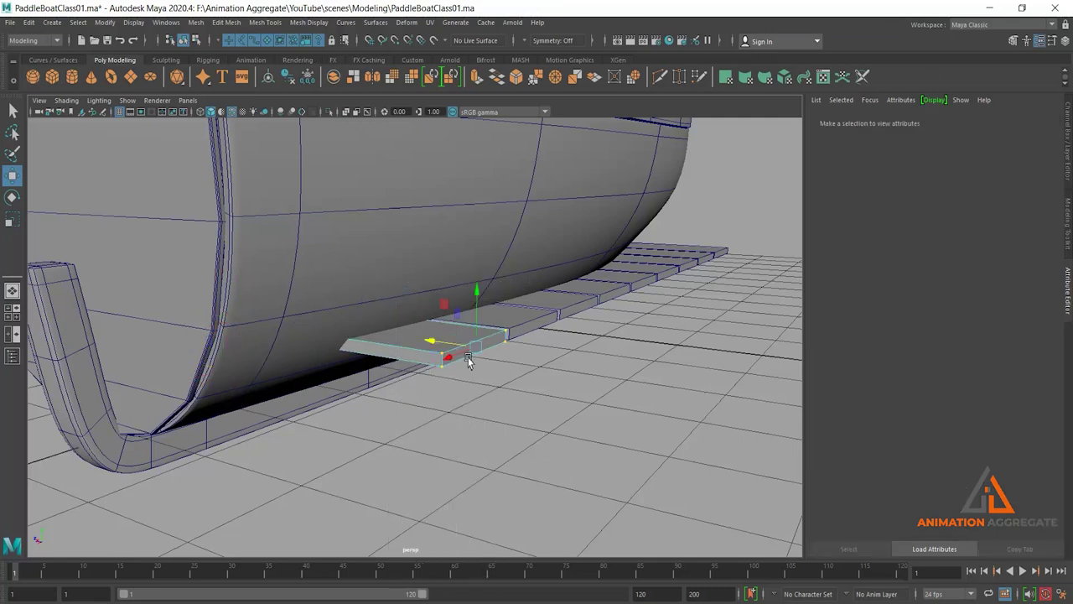
drag(441, 357, 344, 332)
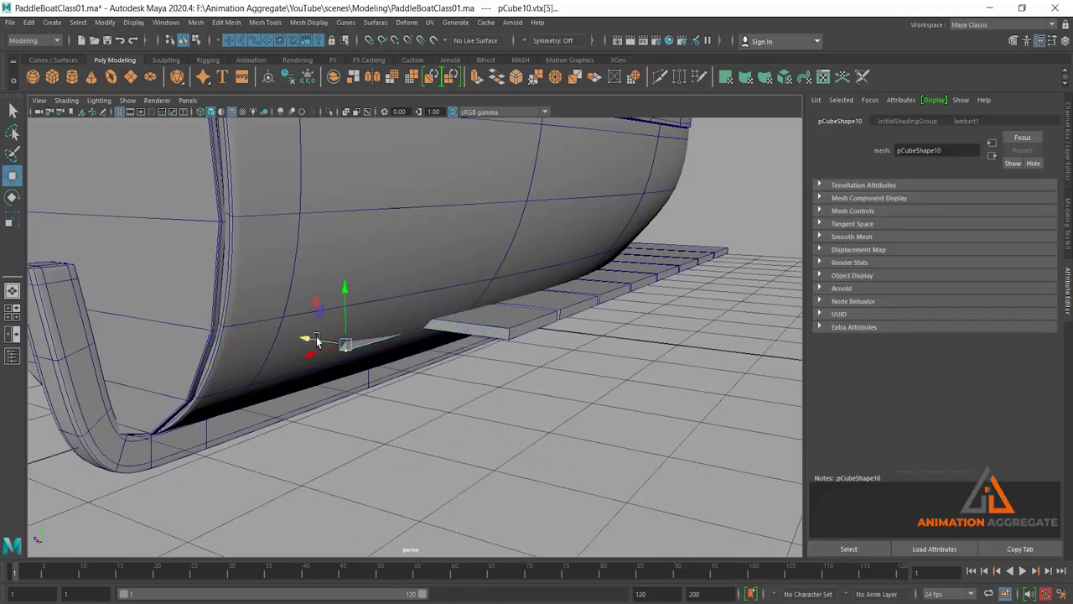
click(303, 348)
click(484, 321)
drag(457, 339, 524, 302)
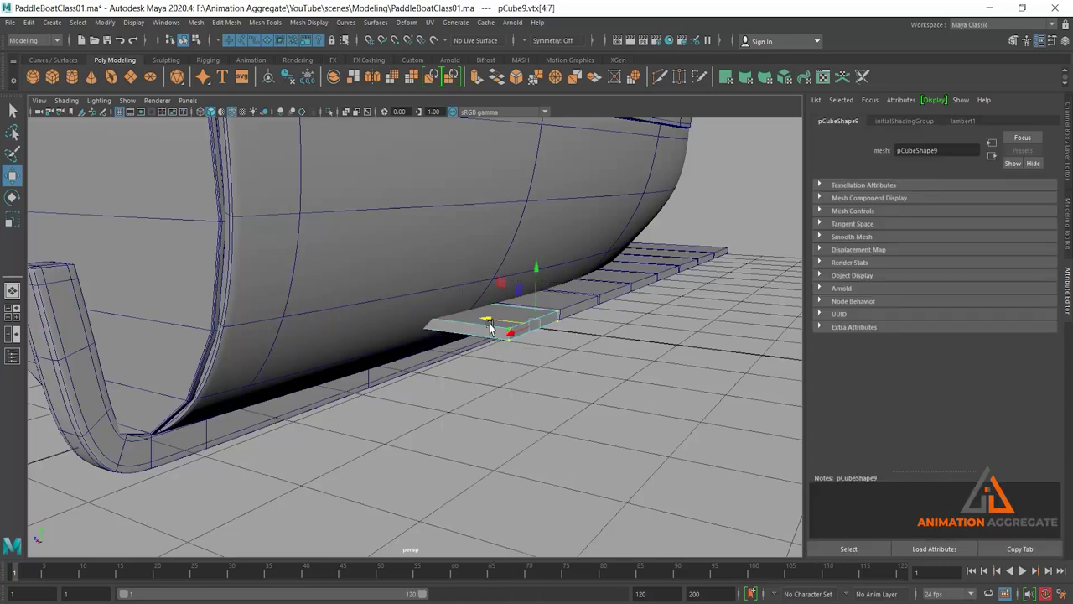
drag(457, 319, 395, 314)
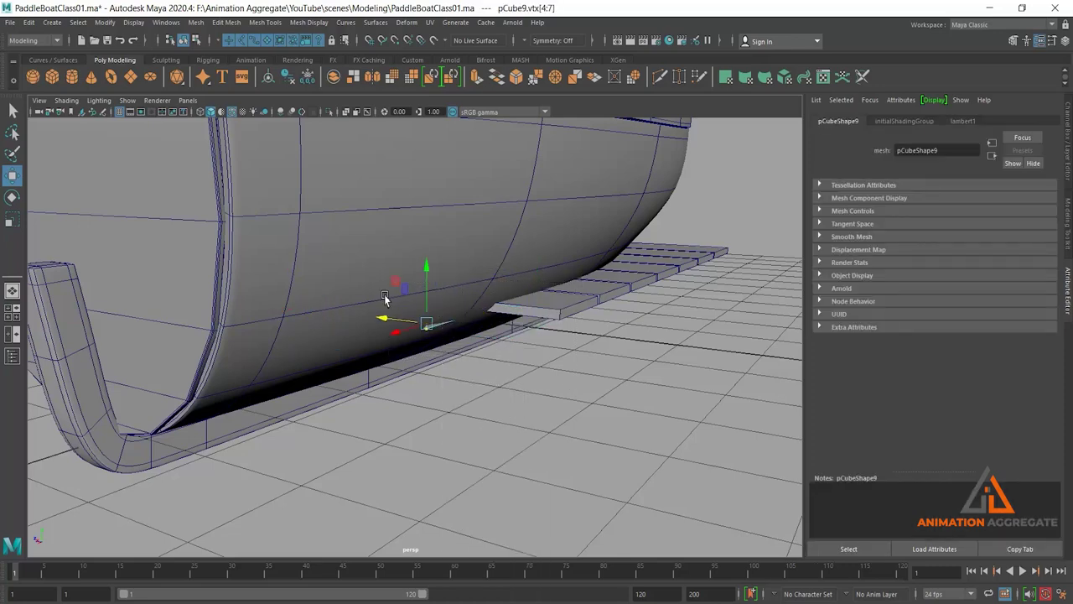
click(422, 322)
alt+drag(570, 351, 459, 438)
Step: Move the following plank's end in to meet the hull, fine-tuning a corner vertex
right_drag(467, 302, 419, 300)
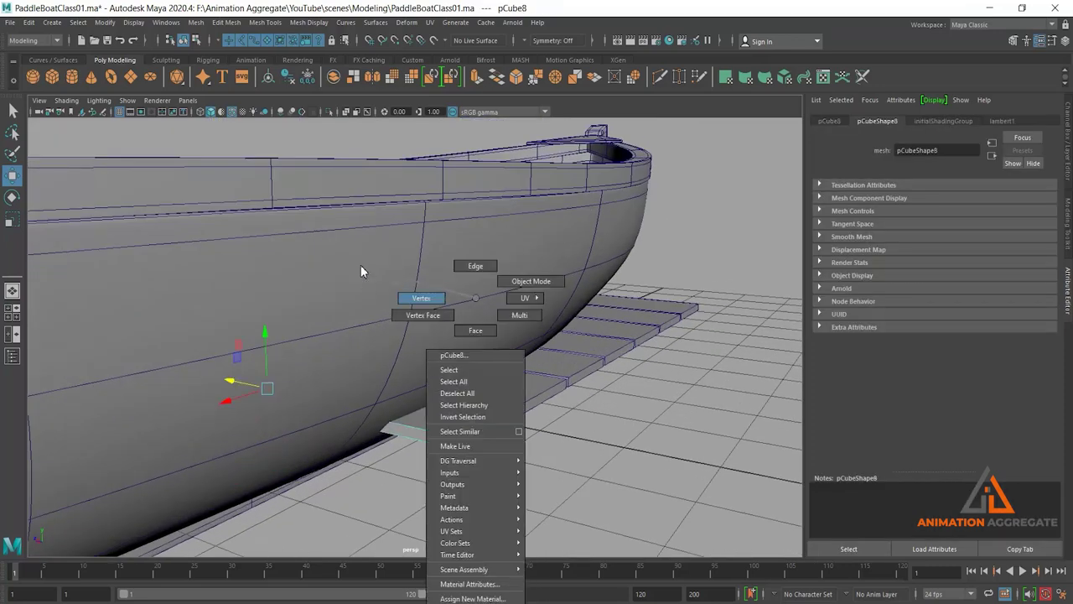
drag(394, 385, 481, 462)
drag(416, 410, 378, 424)
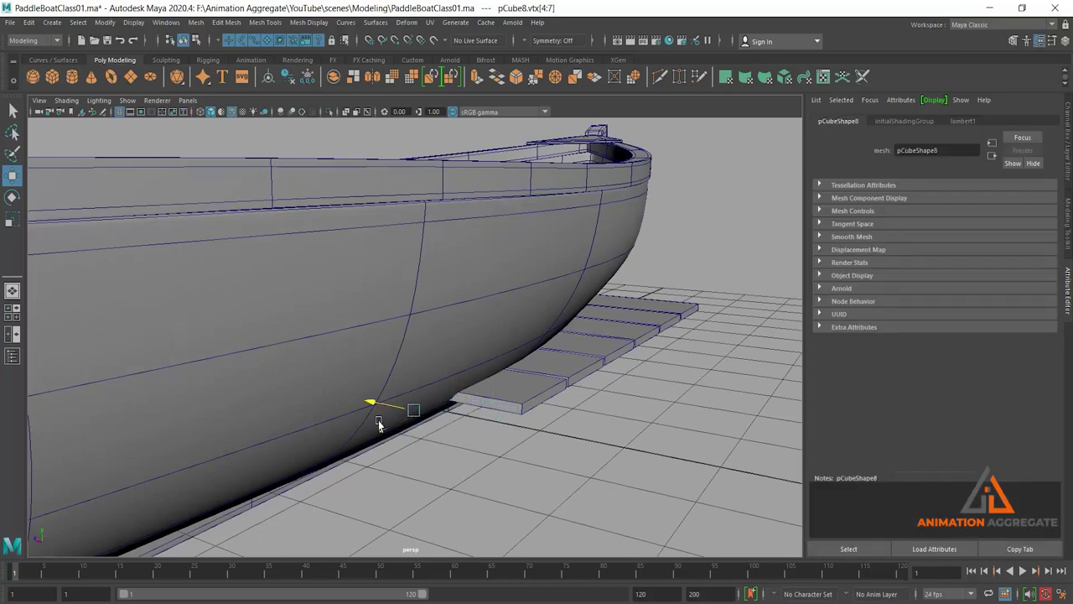
click(352, 422)
click(503, 403)
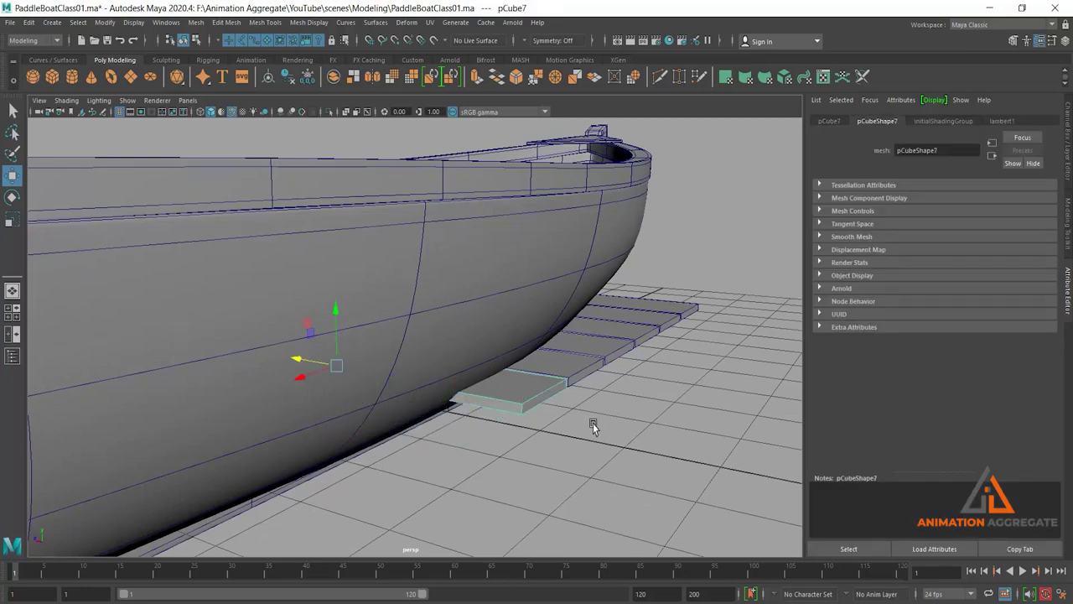
mouse_move(593, 424)
alt+mouse_down()
mouse_move(412, 452)
mouse_move(368, 424)
alt+mouse_up()
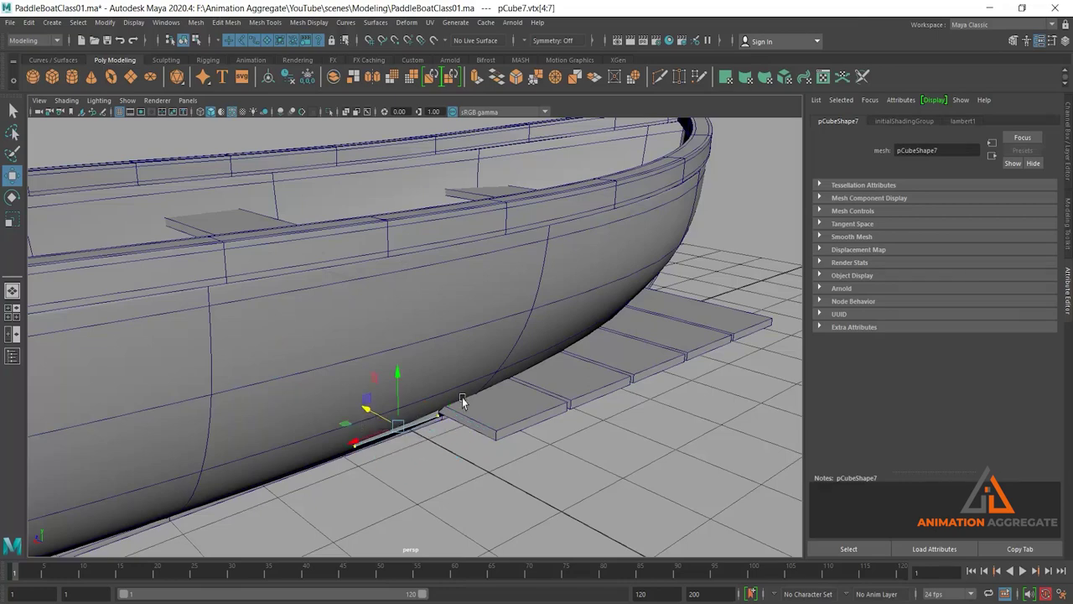
click(336, 429)
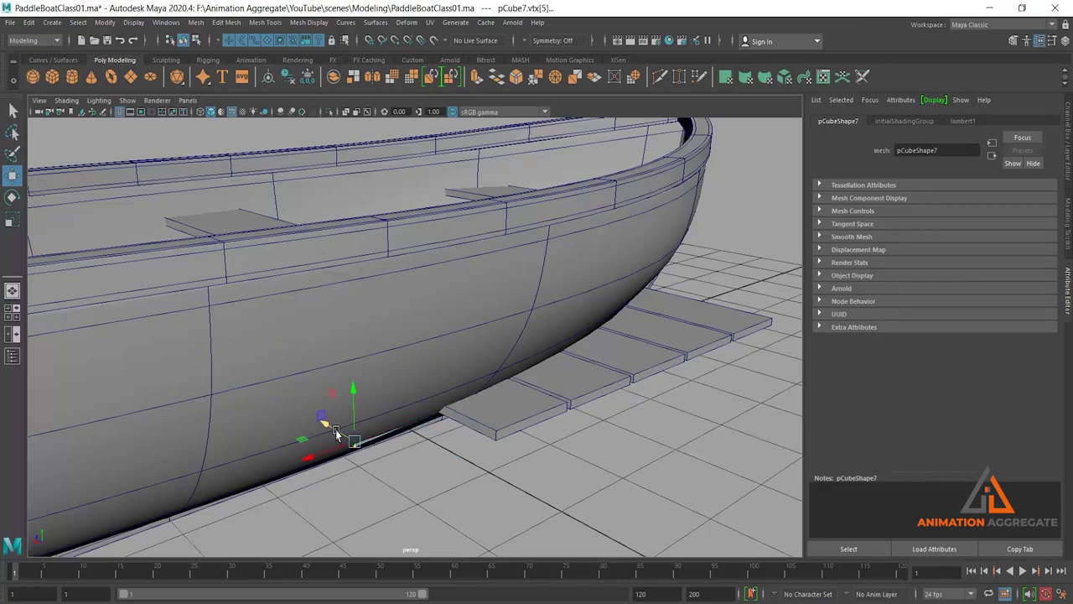
alt+drag(436, 453, 383, 412)
Step: Shorten another plank in vertex mode so its end stops at the hull
click(453, 428)
key(F9)
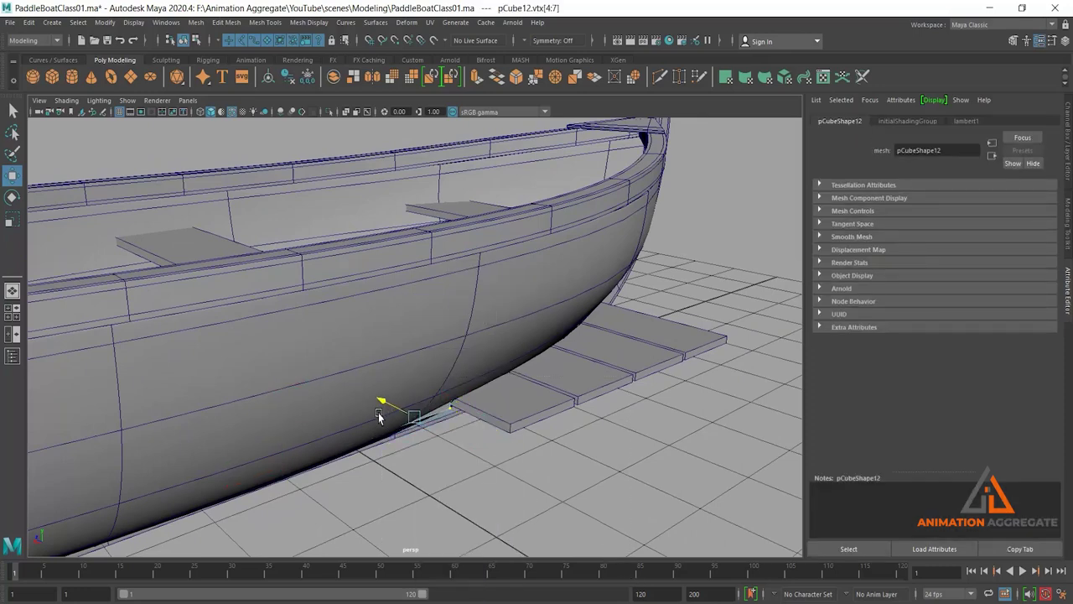
click(426, 407)
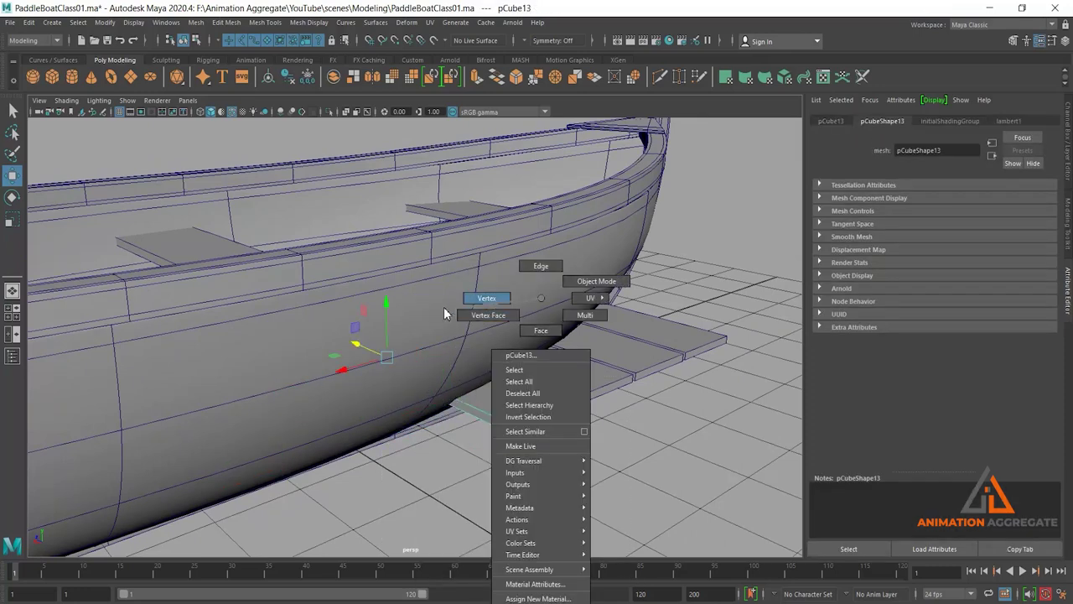
right_drag(492, 312, 596, 280)
alt+drag(596, 281, 431, 391)
click(495, 423)
key(F9)
drag(554, 432, 501, 376)
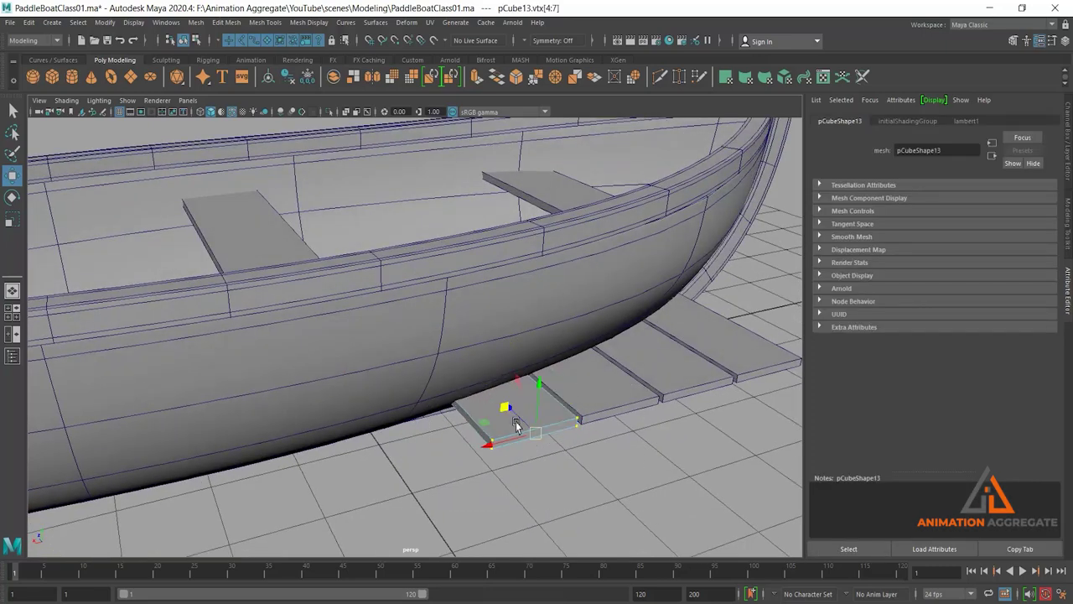
drag(518, 420, 459, 404)
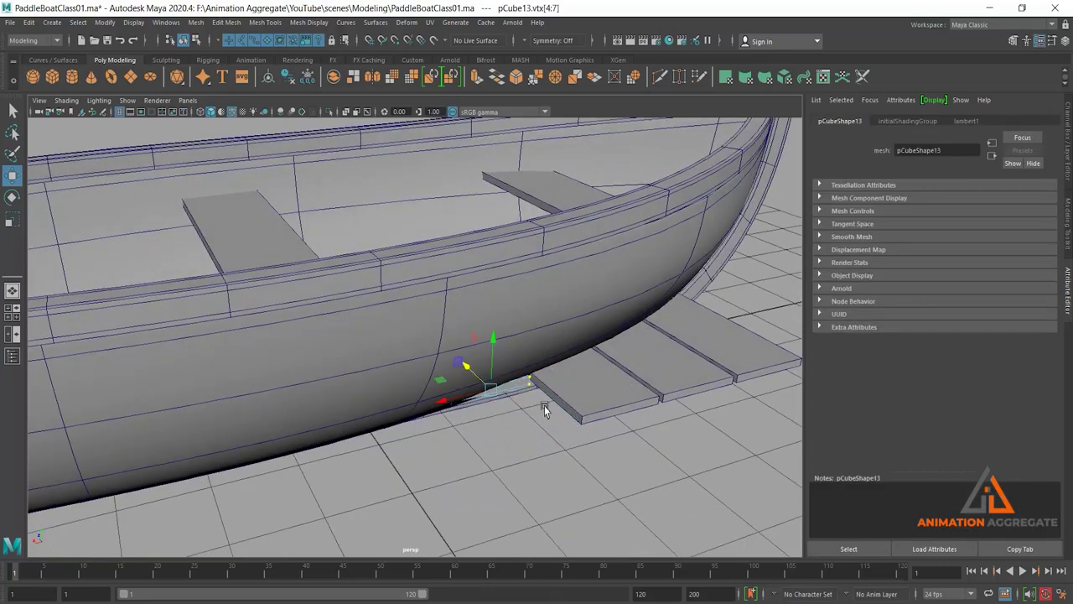
scroll(545, 409, up, 3)
mouse_move(544, 371)
alt+mouse_down()
mouse_move(536, 338)
mouse_move(590, 334)
mouse_move(511, 333)
mouse_move(498, 373)
alt+mouse_up()
click(536, 338)
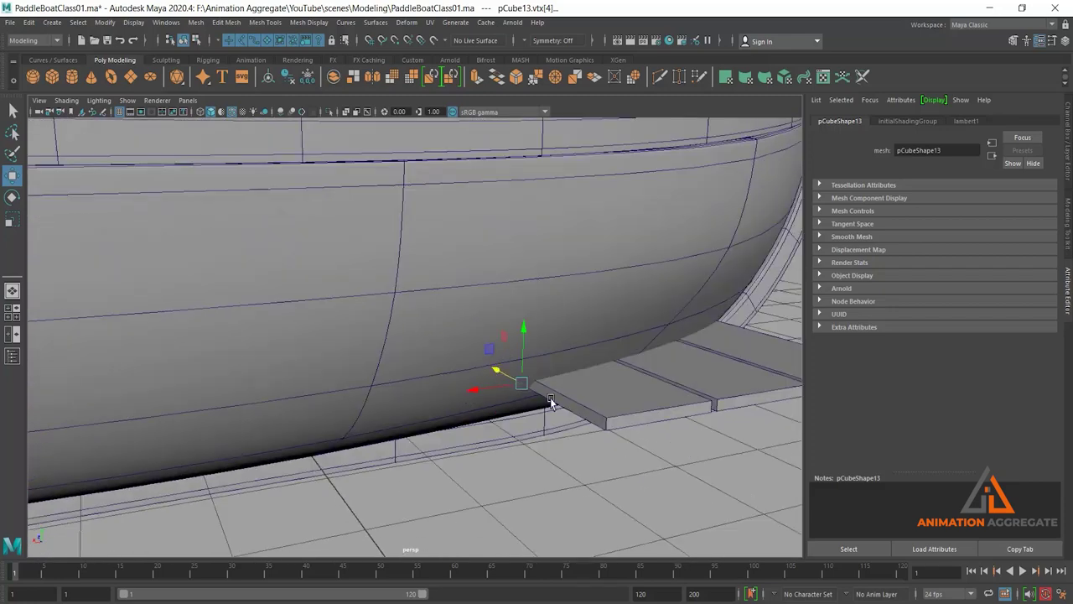
Step: Pull the next two plank ends toward the hull and tweak a corner
mouse_move(546, 293)
mouse_down()
mouse_move(683, 436)
mouse_move(589, 349)
mouse_up()
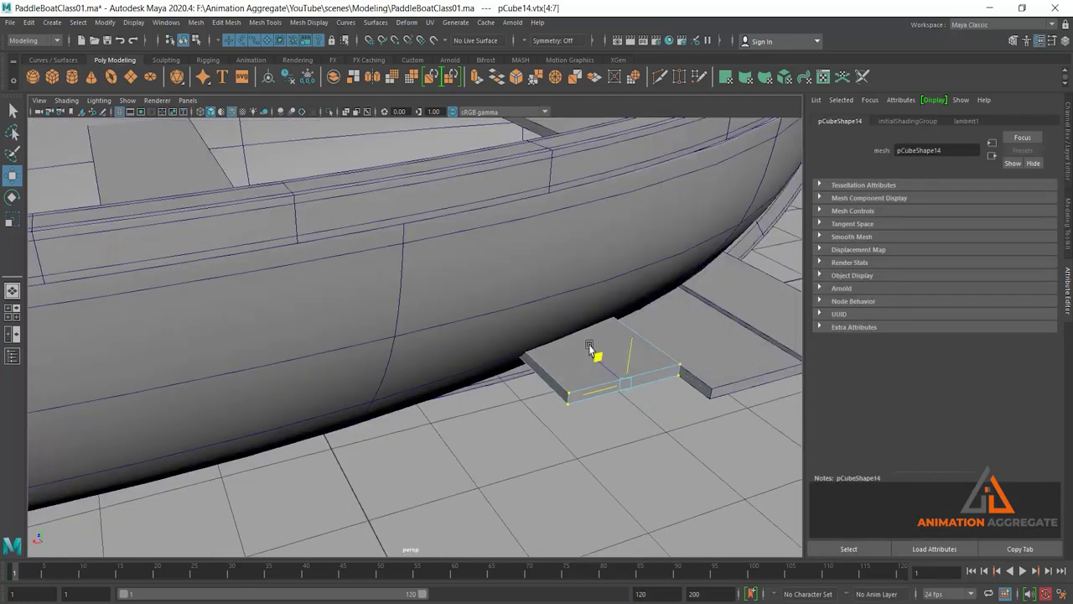
mouse_move(654, 431)
alt+mouse_down()
mouse_move(568, 319)
mouse_move(491, 299)
alt+mouse_up()
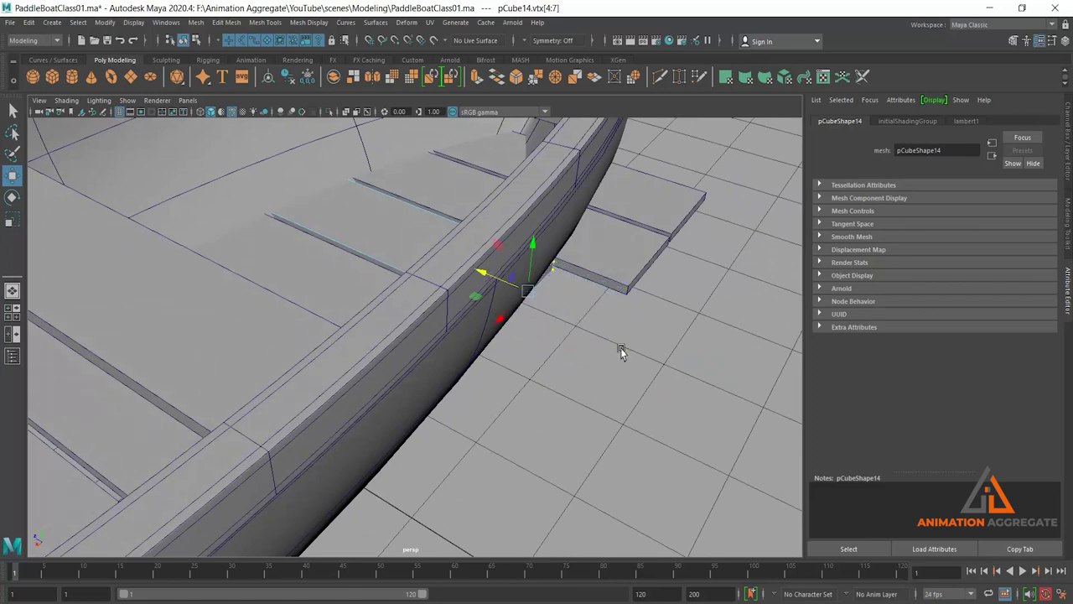
alt+drag(621, 352, 546, 408)
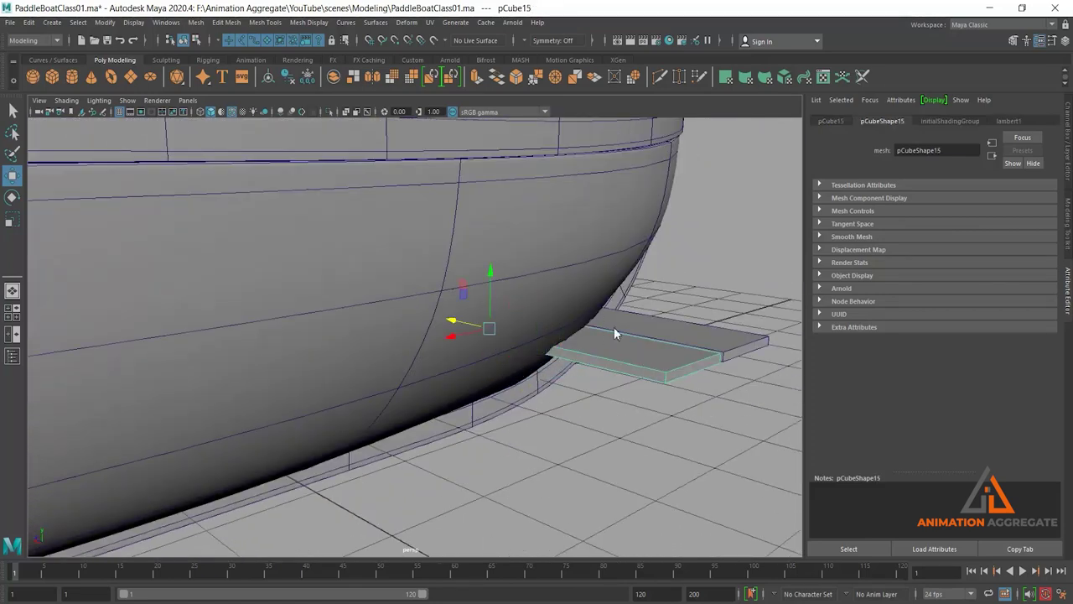
click(646, 339)
mouse_move(646, 339)
mouse_down()
mouse_move(679, 386)
mouse_move(576, 335)
mouse_up()
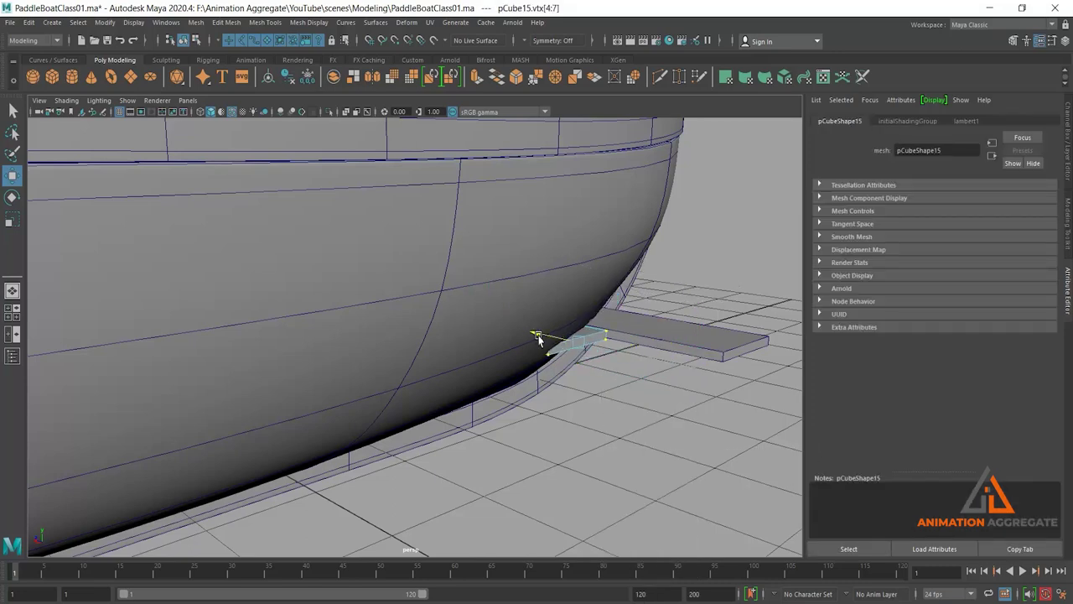
click(545, 324)
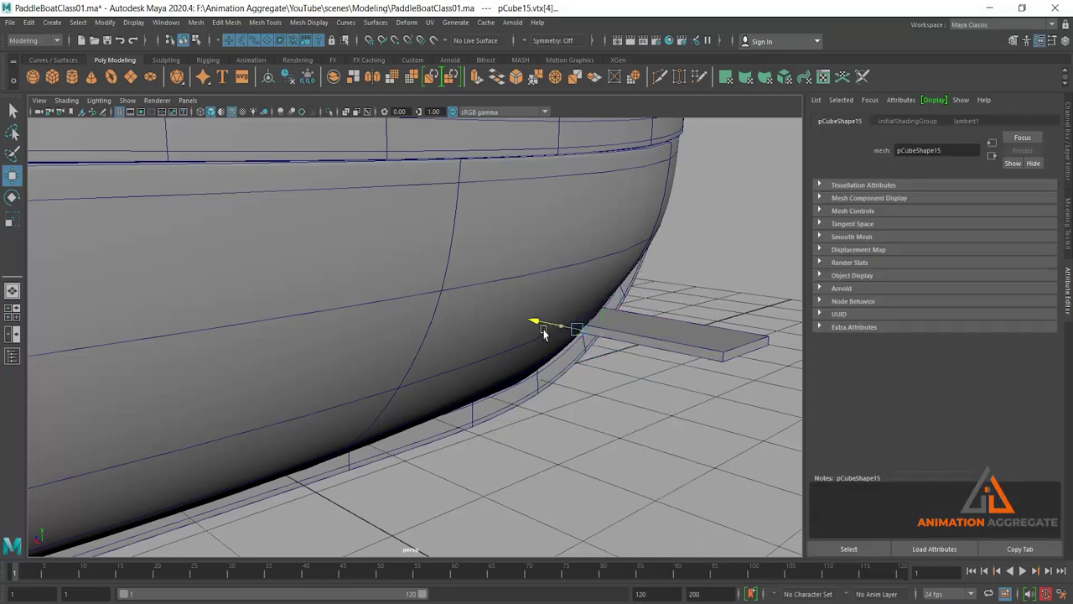
mouse_move(670, 356)
alt+mouse_down()
mouse_move(679, 349)
mouse_move(662, 402)
mouse_move(543, 250)
alt+mouse_up()
Step: Move one more plank's four end vertices in against the hull
click(659, 409)
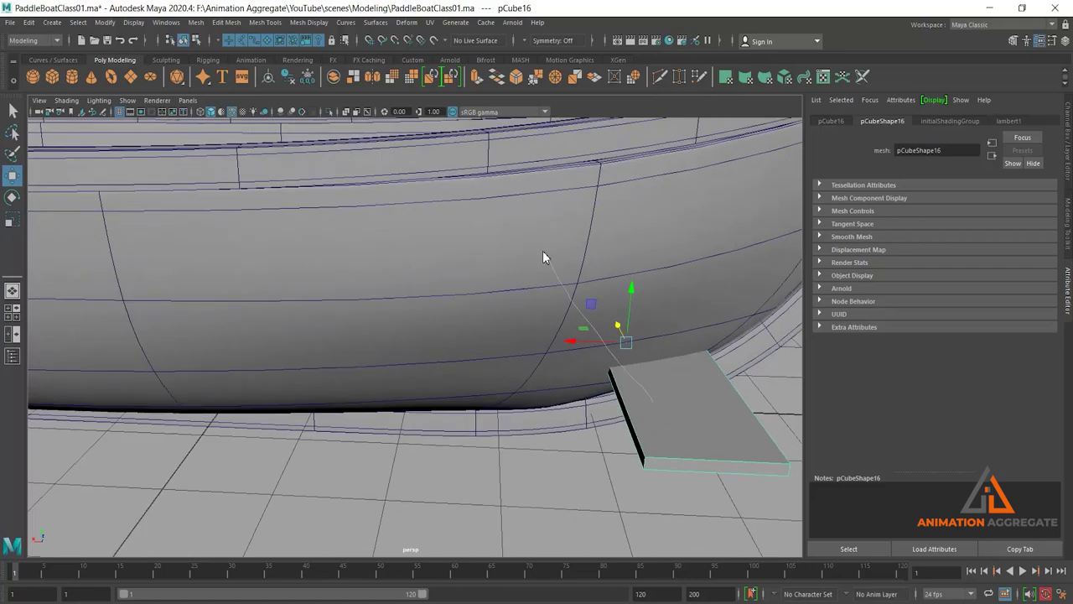
right_drag(653, 297, 517, 283)
alt+drag(671, 348, 604, 428)
drag(457, 415, 584, 386)
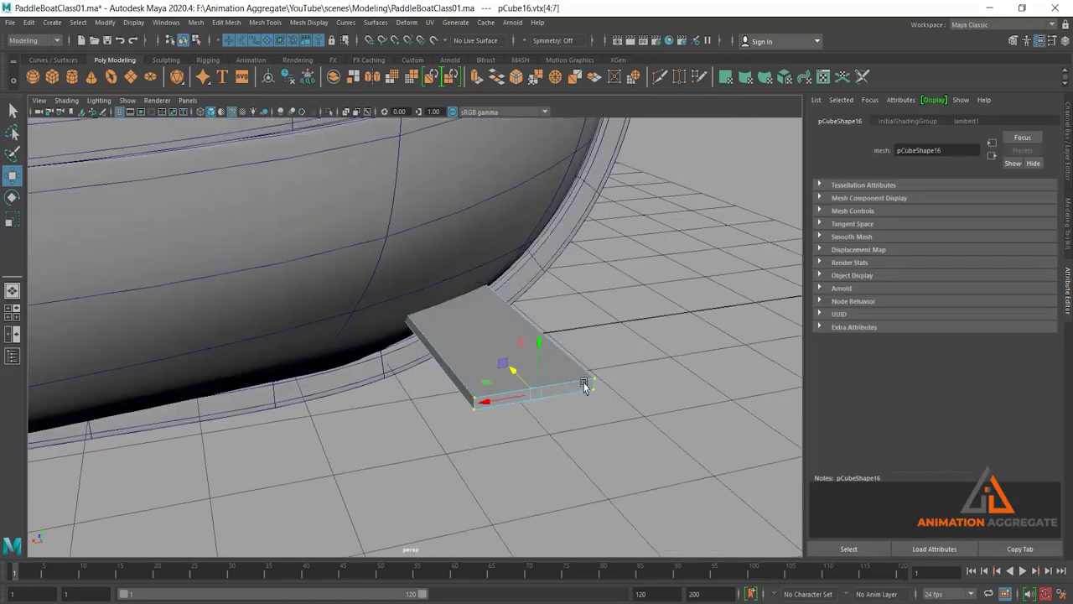
mouse_move(498, 347)
mouse_down()
mouse_move(444, 293)
mouse_move(467, 276)
mouse_up()
click(495, 300)
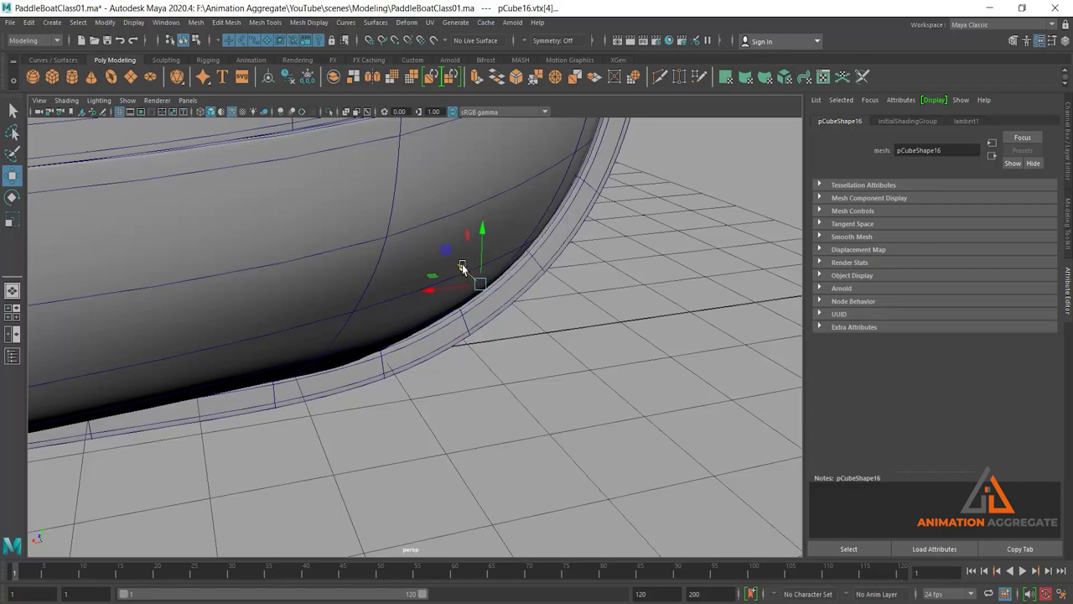
scroll(389, 302, down, 5)
Step: Shorten a board's bow-side end vertices so it fits inside the boat
mouse_move(394, 306)
alt+mouse_down()
mouse_move(508, 374)
mouse_move(562, 386)
mouse_move(497, 379)
alt+mouse_up()
scroll(520, 402, up, 3)
scroll(512, 410, up, 3)
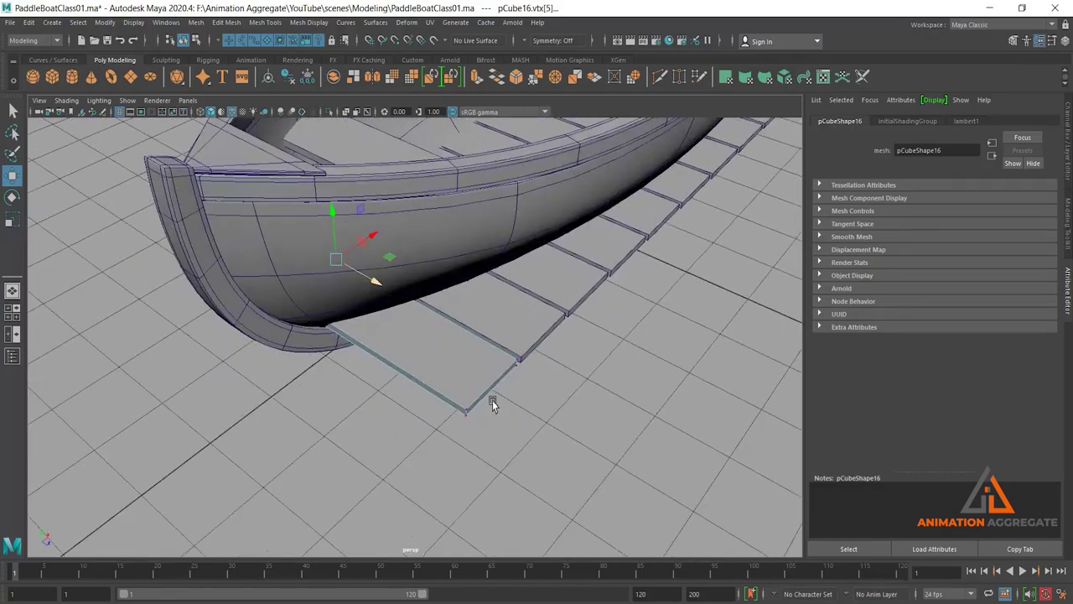
drag(431, 337, 535, 444)
alt+drag(492, 414, 509, 419)
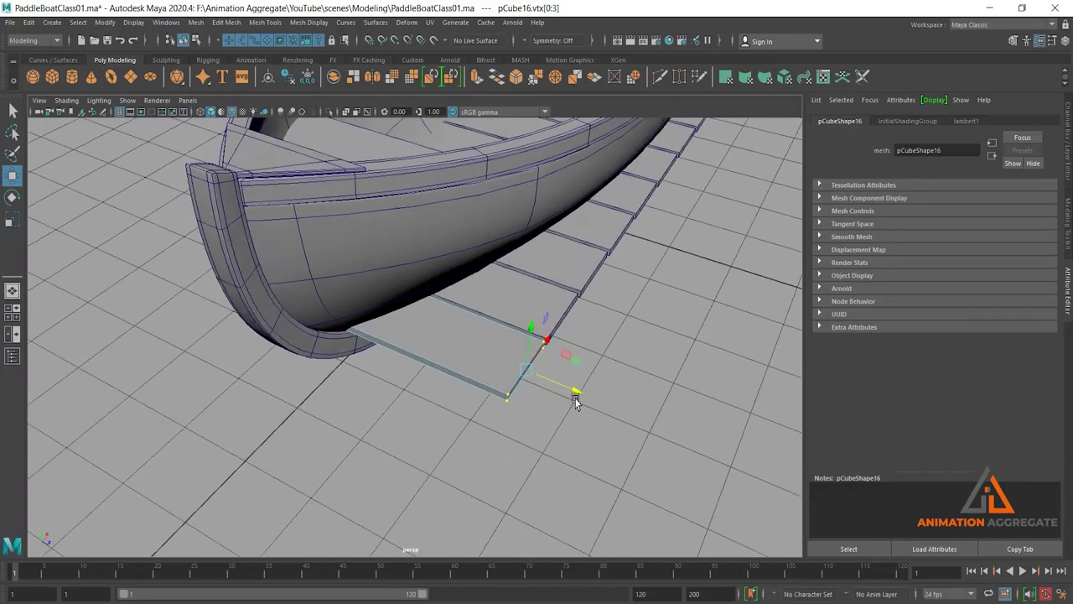
mouse_move(576, 401)
mouse_down()
mouse_move(531, 372)
mouse_move(451, 371)
mouse_move(425, 394)
mouse_up()
scroll(433, 371, up, 3)
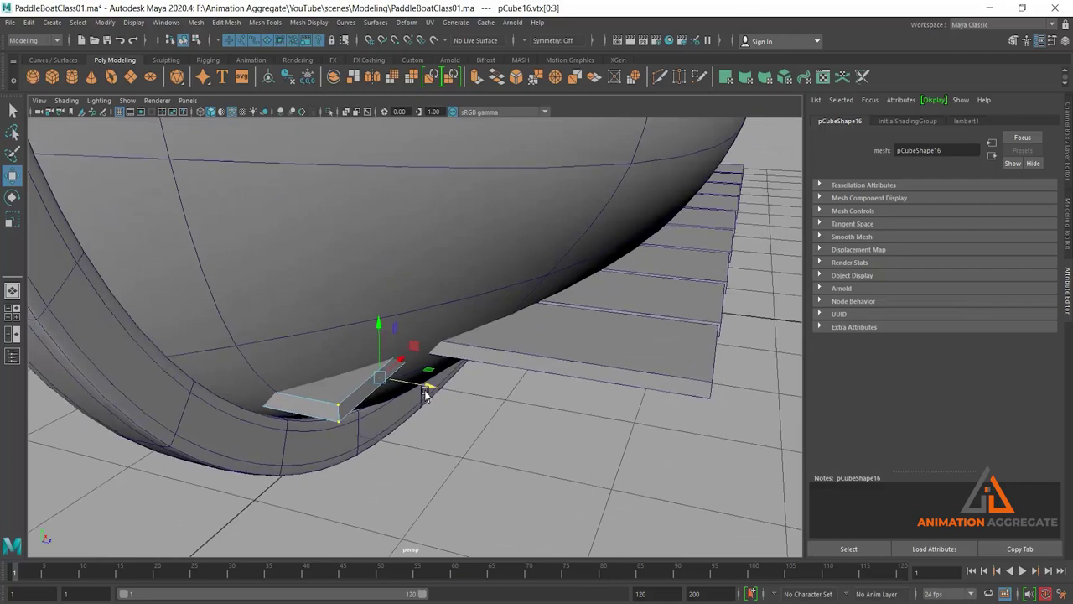
mouse_move(300, 397)
mouse_down()
mouse_move(394, 428)
mouse_move(302, 404)
mouse_move(347, 403)
mouse_move(379, 365)
mouse_move(470, 360)
mouse_up()
Step: Box-select the bottom board's end vertices and move them left to shorten it
click(503, 352)
right_drag(509, 335, 457, 312)
mouse_move(515, 335)
mouse_down()
mouse_move(610, 470)
mouse_move(612, 453)
mouse_up()
middle_drag(613, 395, 461, 402)
Step: Tuck the board end's corner vertices in toward the hull
click(384, 376)
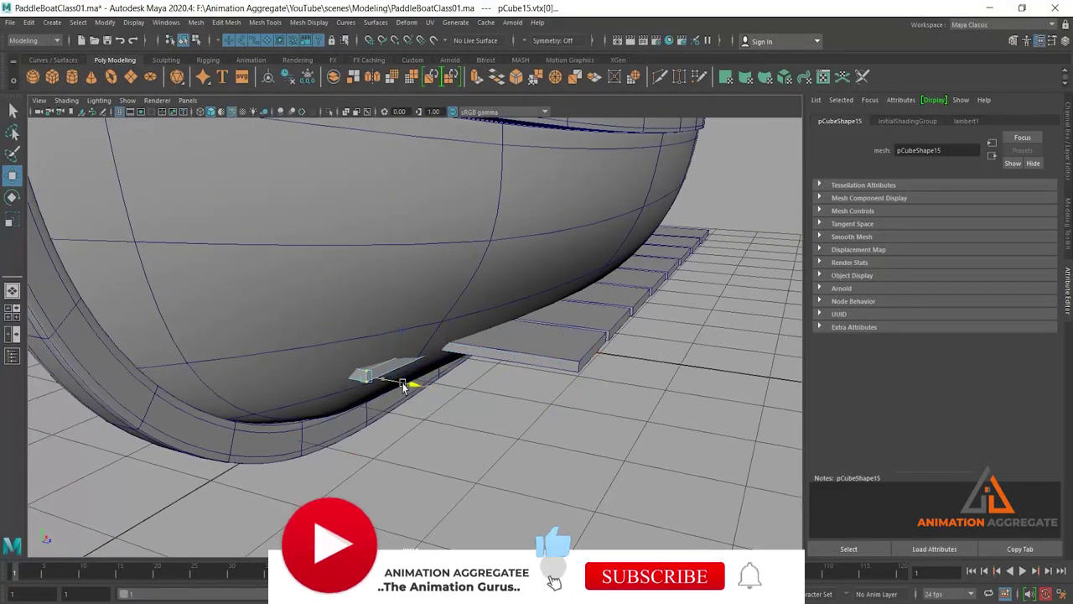
scroll(394, 377, down, 5)
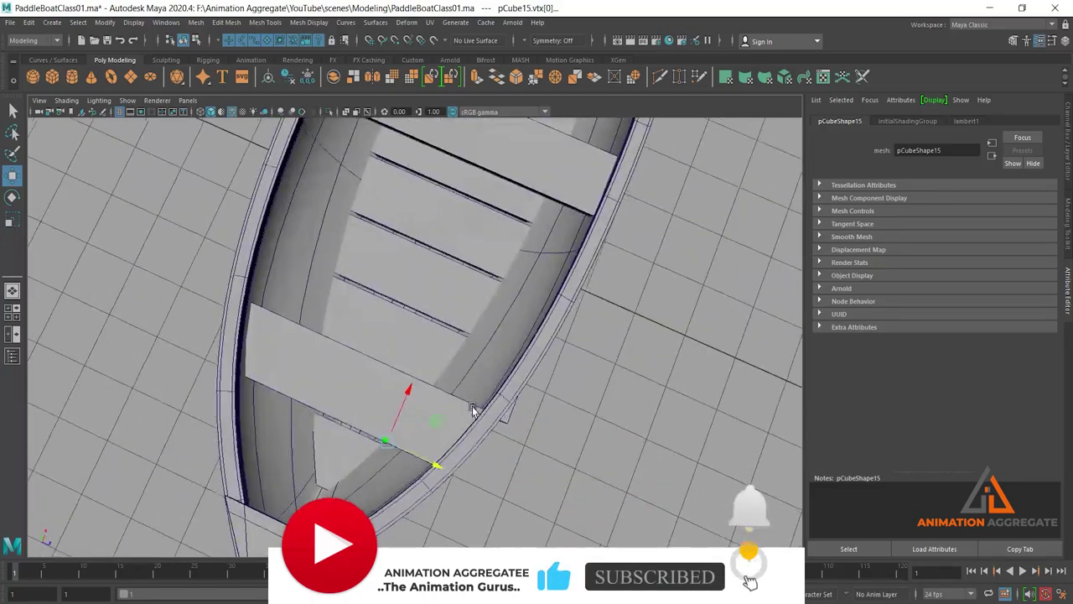
alt+drag(454, 359, 395, 366)
mouse_move(308, 339)
mouse_down()
mouse_move(395, 366)
mouse_move(431, 400)
mouse_move(395, 337)
mouse_up()
scroll(431, 401, up, 3)
click(410, 363)
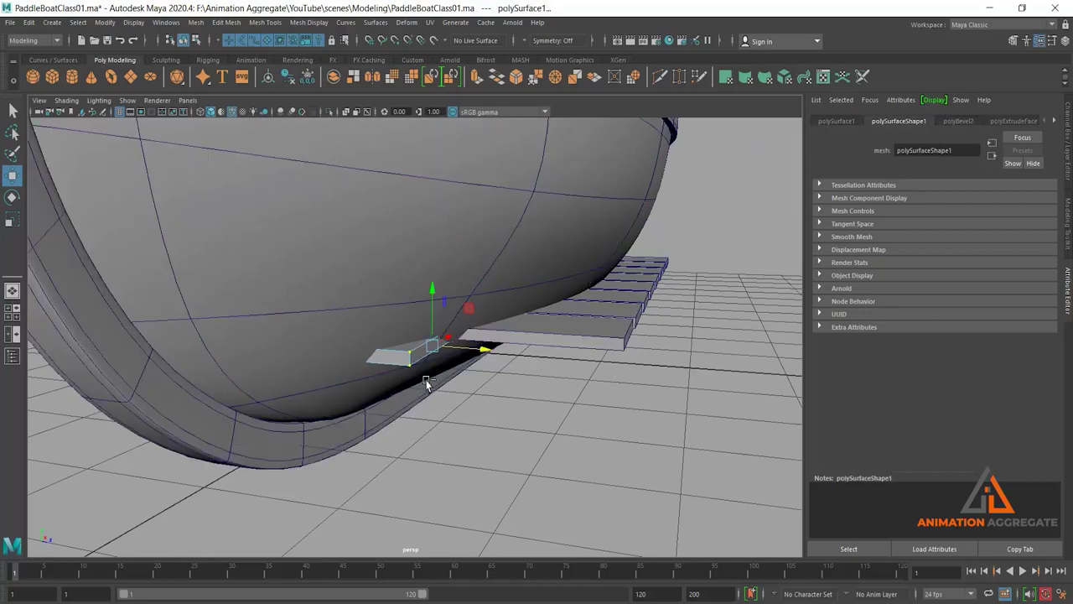
drag(436, 366, 410, 371)
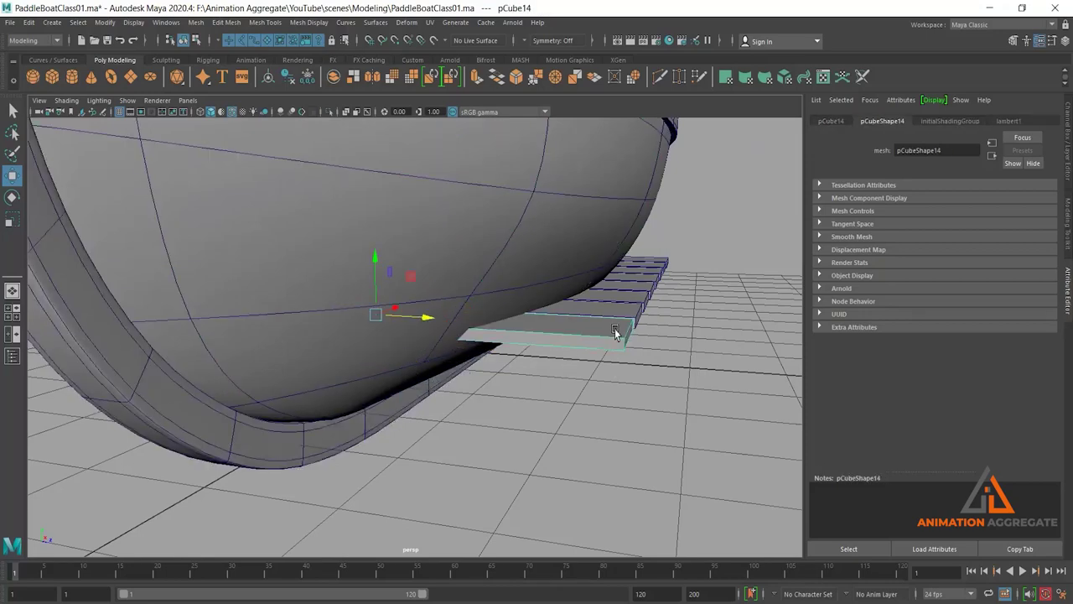
Step: Move the far-end vertices of two more planks left into the hull
drag(706, 276, 587, 352)
drag(690, 343, 521, 344)
click(492, 336)
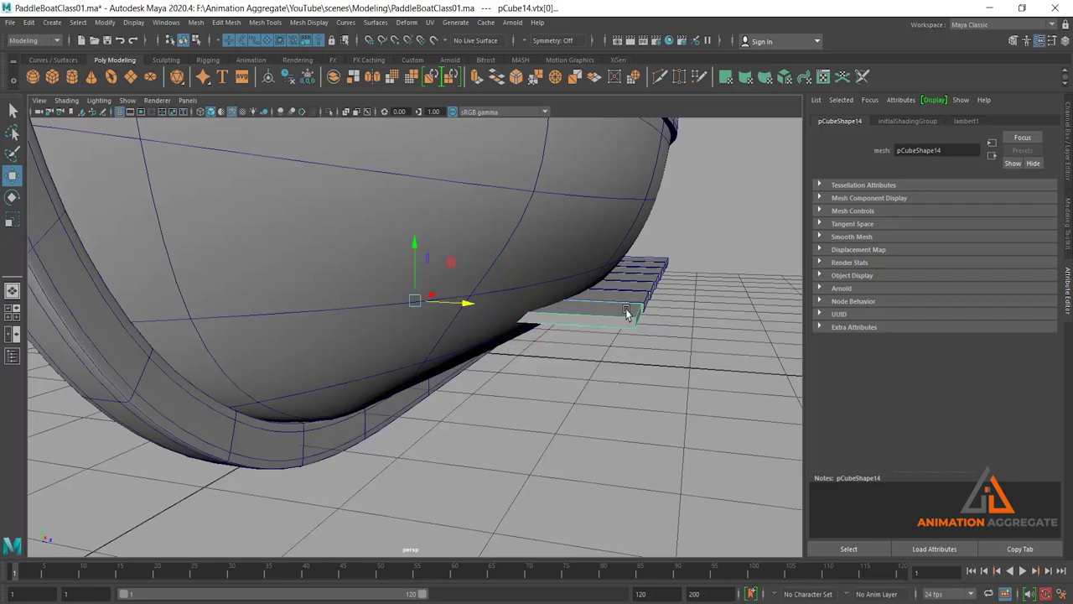
drag(671, 277, 587, 348)
drag(694, 323, 602, 336)
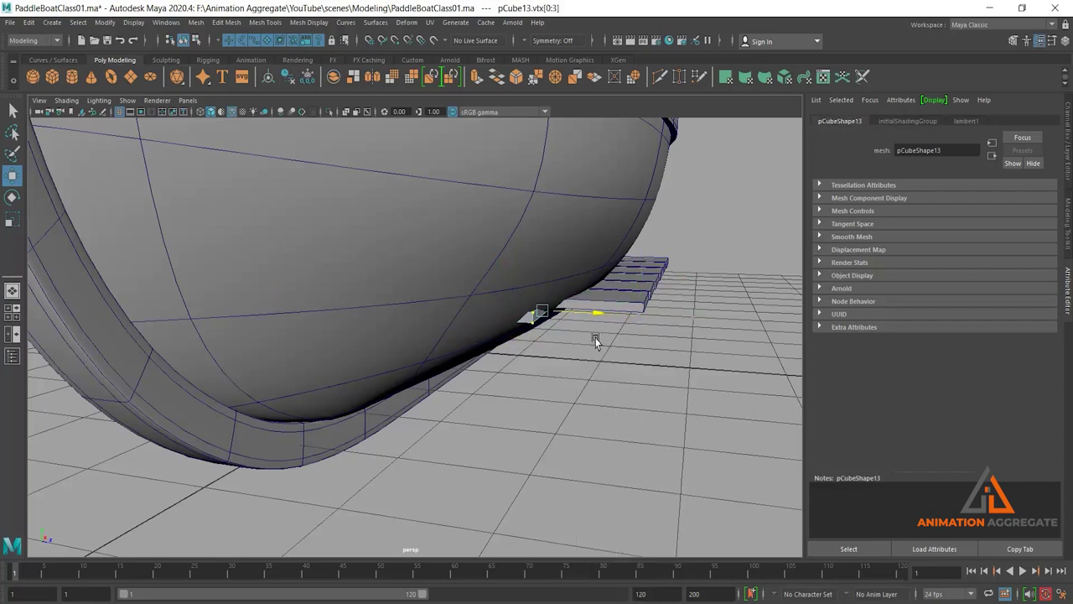
click(530, 329)
mouse_move(530, 328)
alt+mouse_down()
mouse_move(596, 322)
mouse_move(532, 317)
mouse_move(571, 330)
mouse_move(497, 410)
mouse_move(599, 400)
alt+mouse_up()
Step: Undo a stretched plank end and reshorten it so it sits inside the hull
right_drag(611, 303, 556, 299)
drag(535, 371, 695, 501)
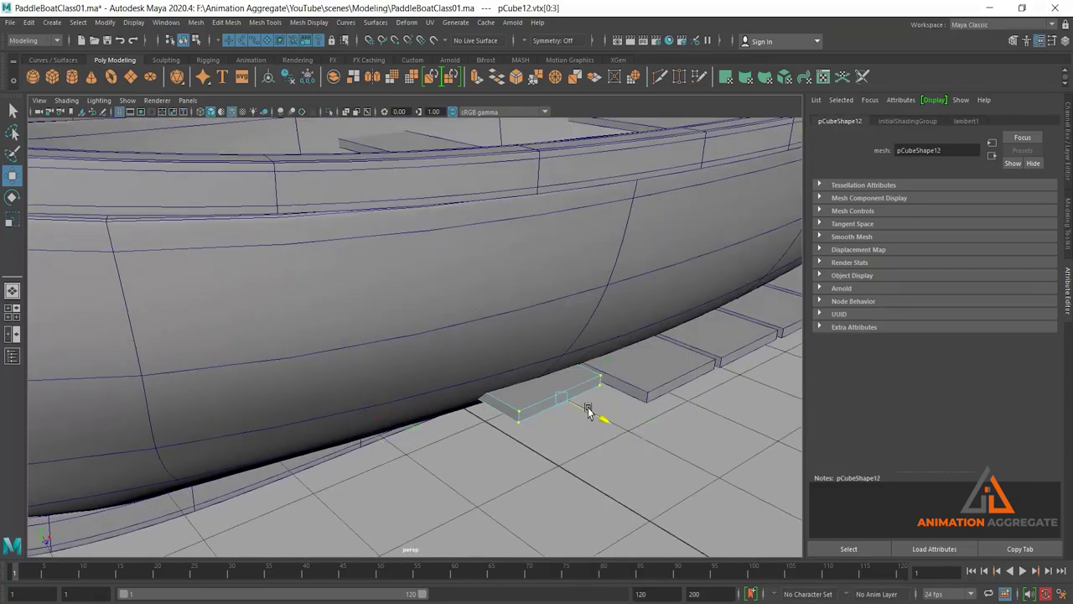
alt+drag(570, 402, 569, 404)
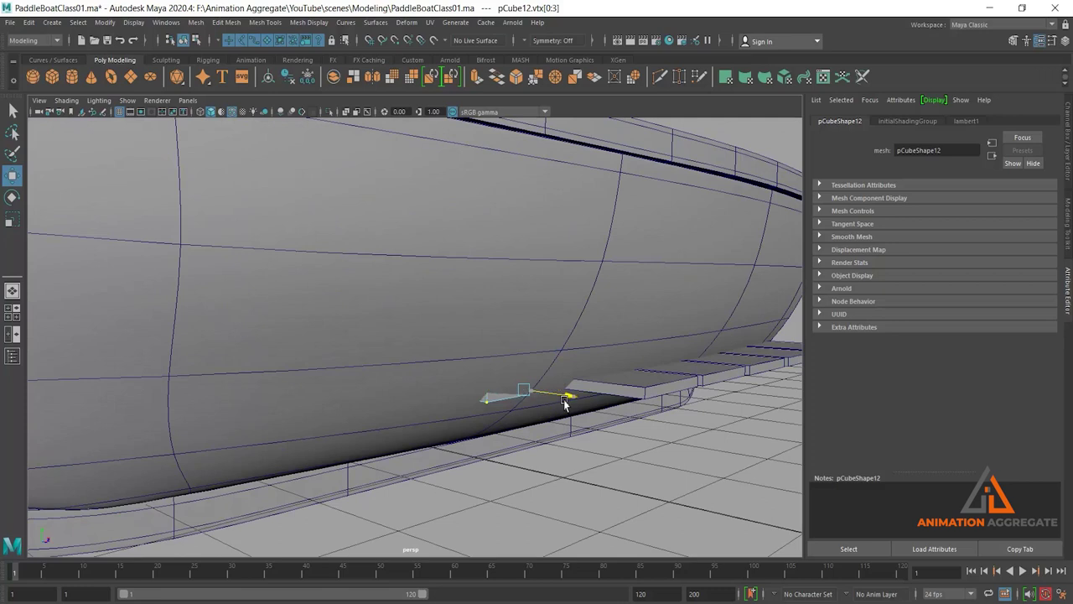
key(ctrl+z)
key(ctrl+z)
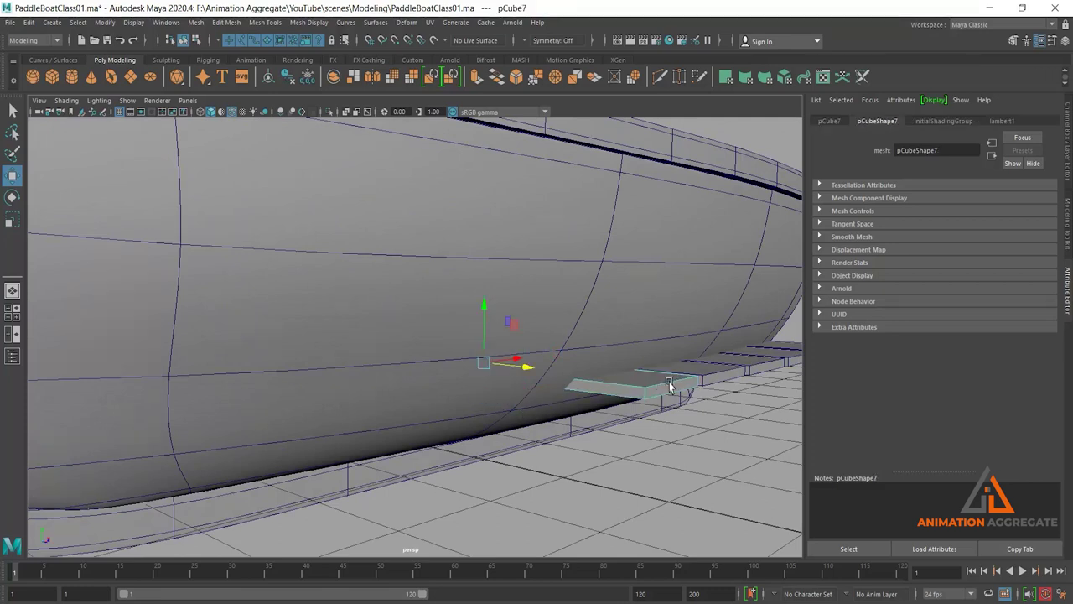
key(ctrl+z)
mouse_move(641, 351)
mouse_down()
mouse_move(712, 406)
mouse_move(644, 396)
mouse_up()
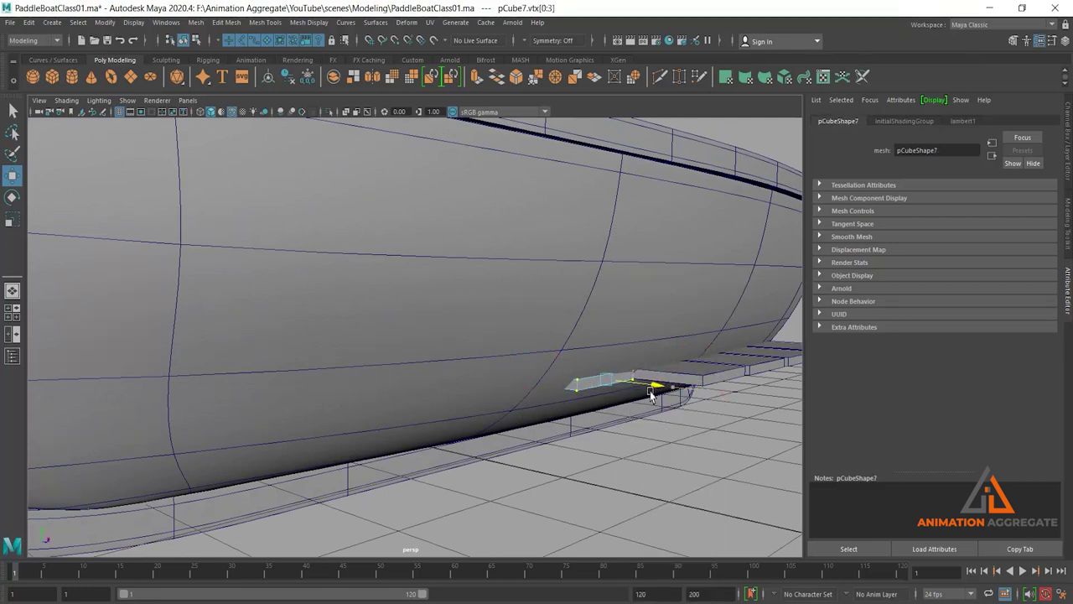
mouse_move(571, 390)
mouse_down()
mouse_move(592, 377)
mouse_move(641, 396)
mouse_up()
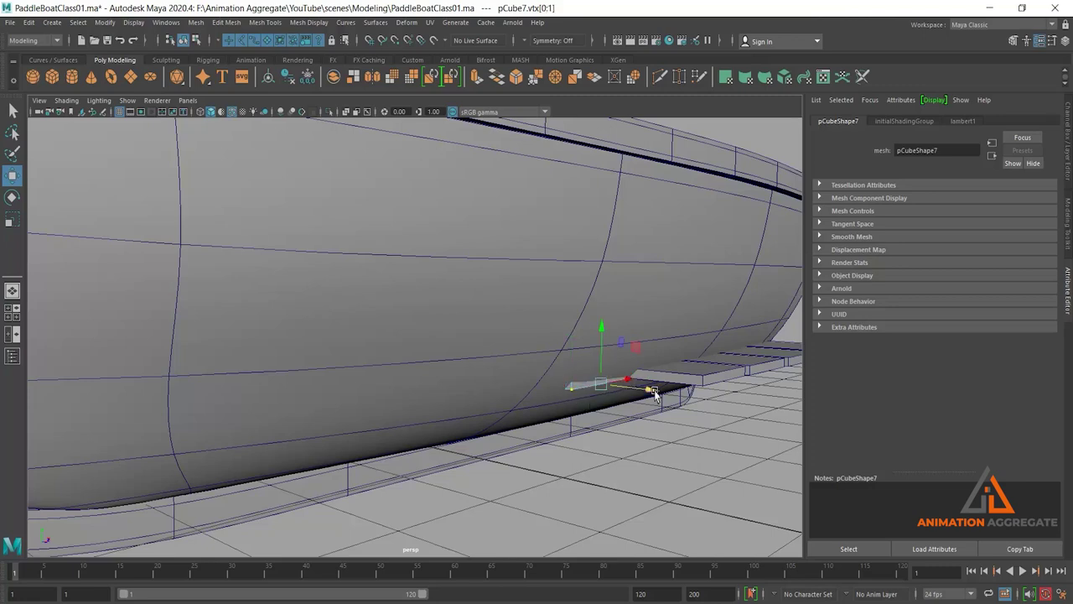
Step: Pull the next two plank ends back inside the hull, tucking a corner against the curve
right_drag(696, 379, 682, 324)
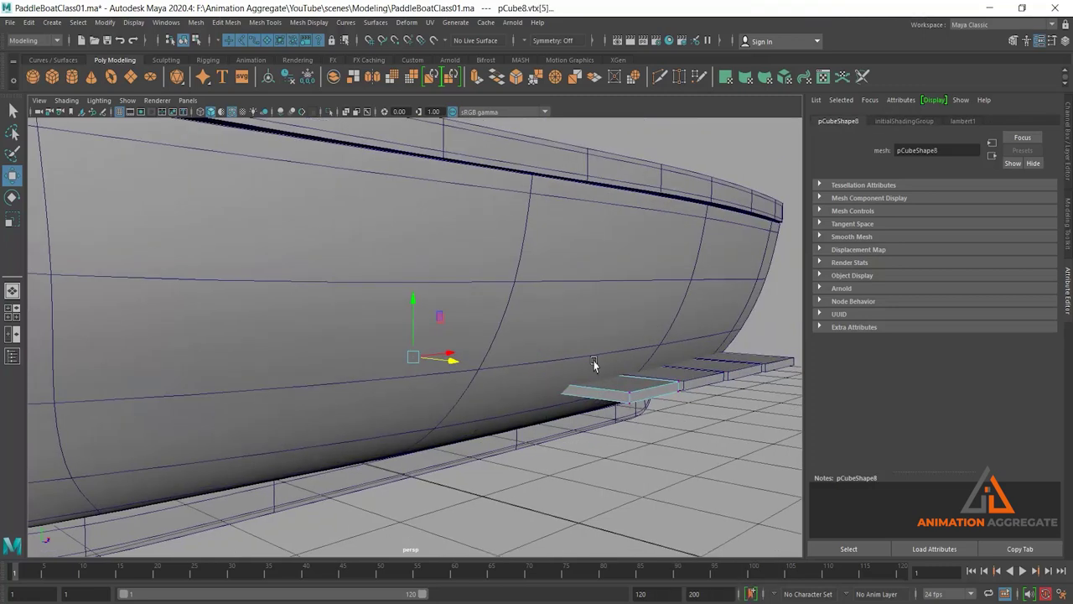
drag(711, 395, 639, 401)
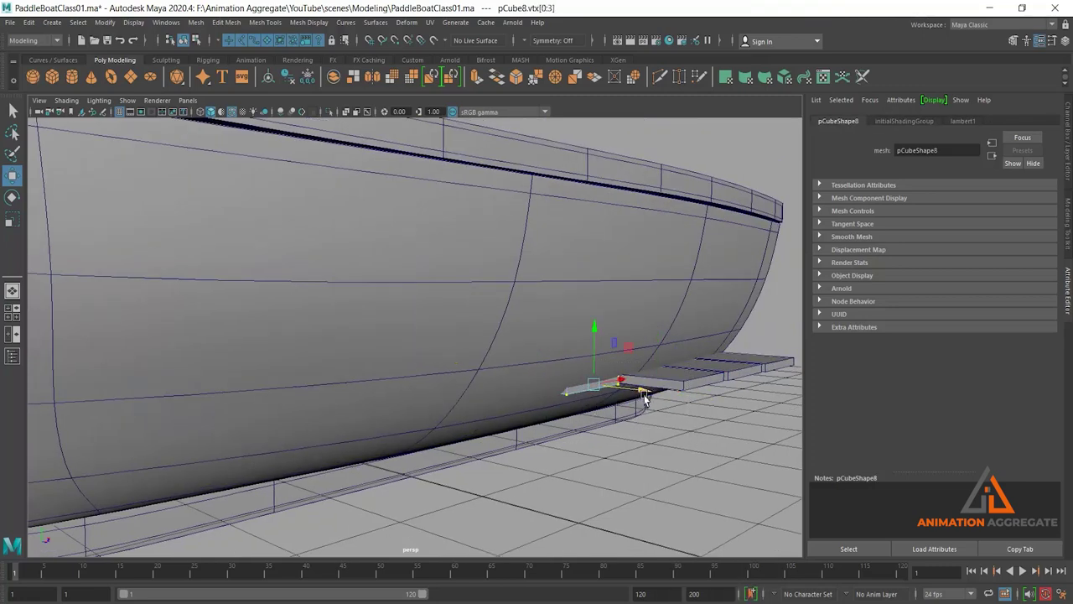
click(629, 439)
click(623, 393)
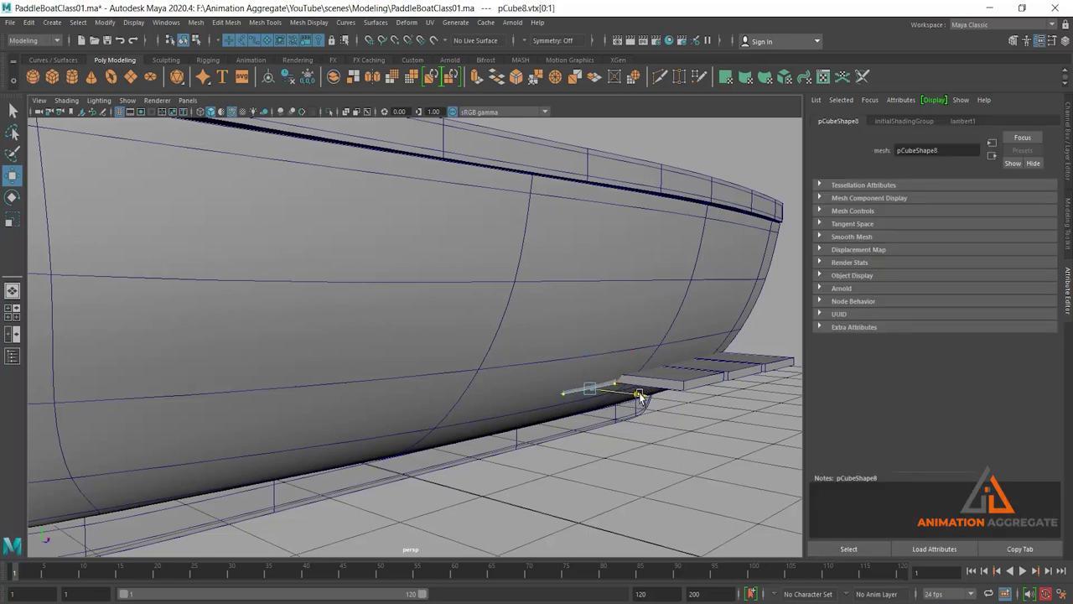
click(672, 353)
mouse_move(659, 349)
mouse_down()
mouse_move(713, 376)
mouse_move(714, 453)
mouse_move(671, 426)
mouse_move(642, 431)
mouse_up()
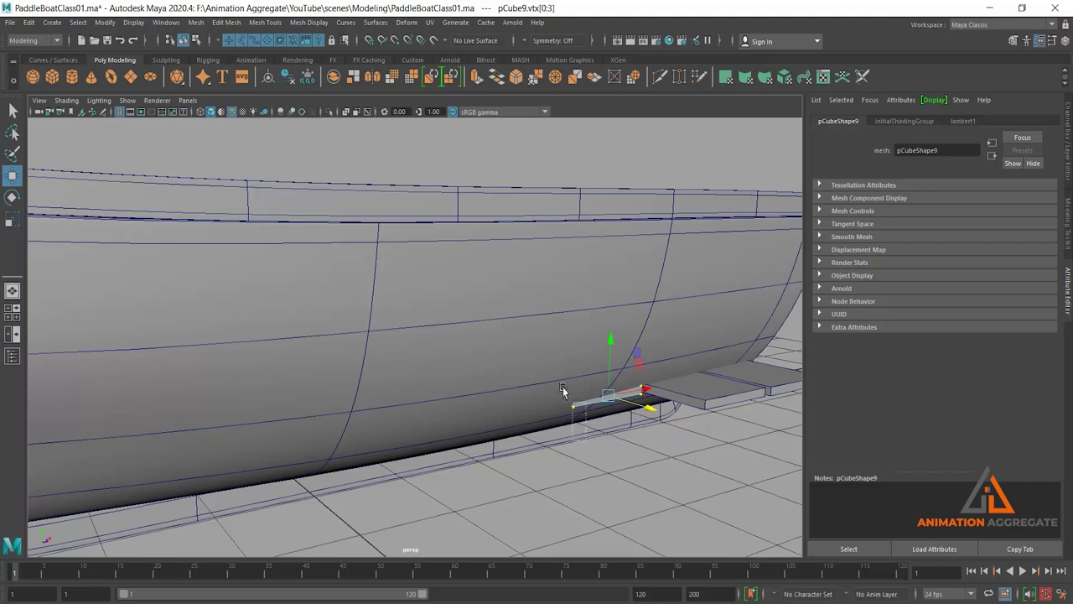
drag(565, 390, 615, 417)
drag(621, 373, 696, 423)
Step: Shorten the last planks toward the hull and tweak their corners to follow its curve
drag(607, 251, 762, 472)
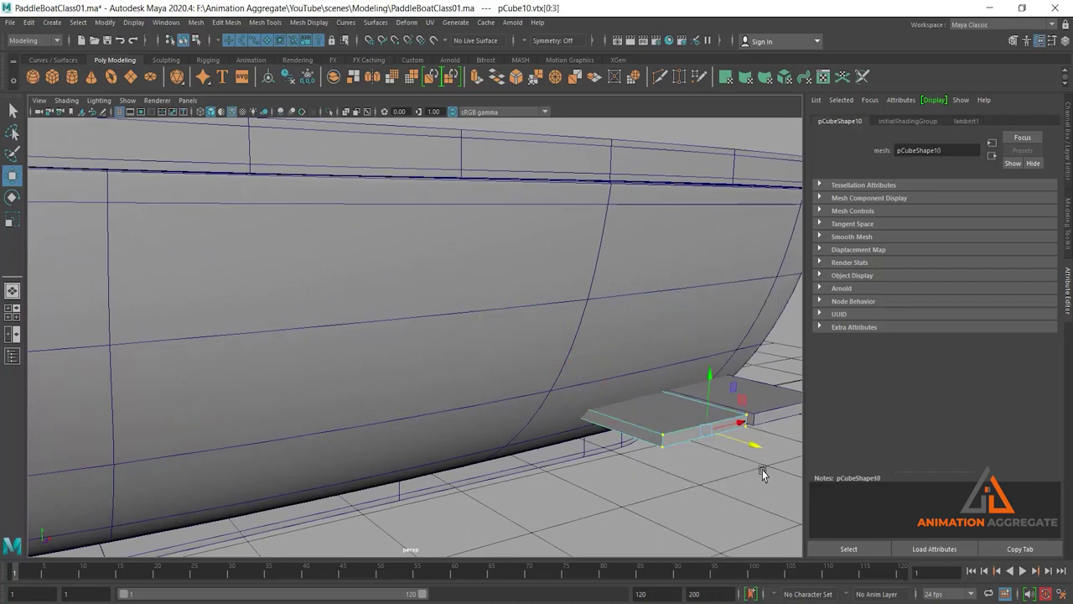
middle_drag(762, 470, 651, 449)
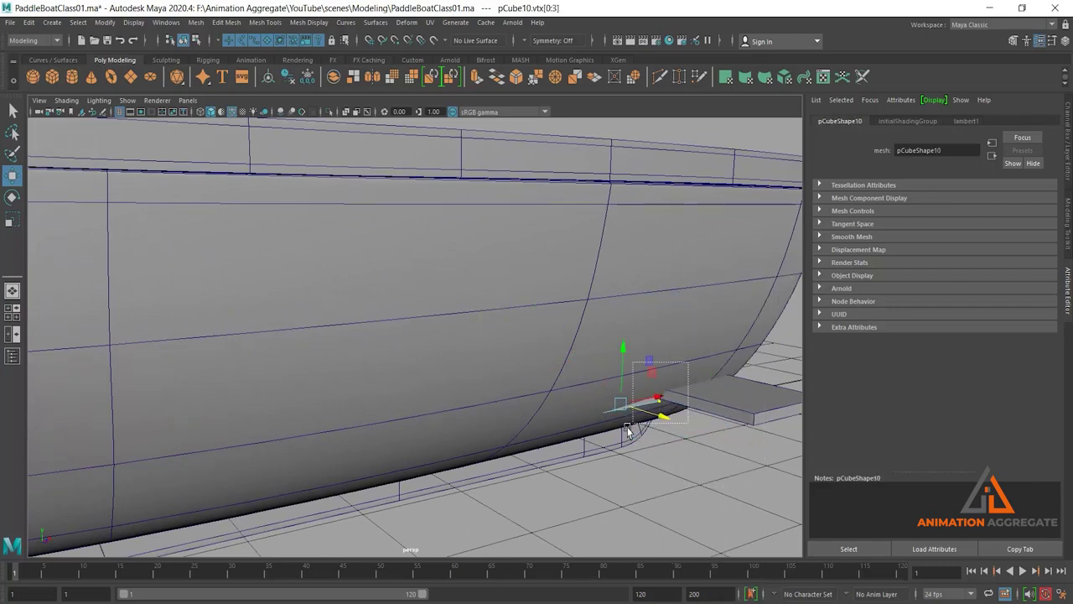
drag(646, 386, 702, 409)
scroll(703, 406, down, 4)
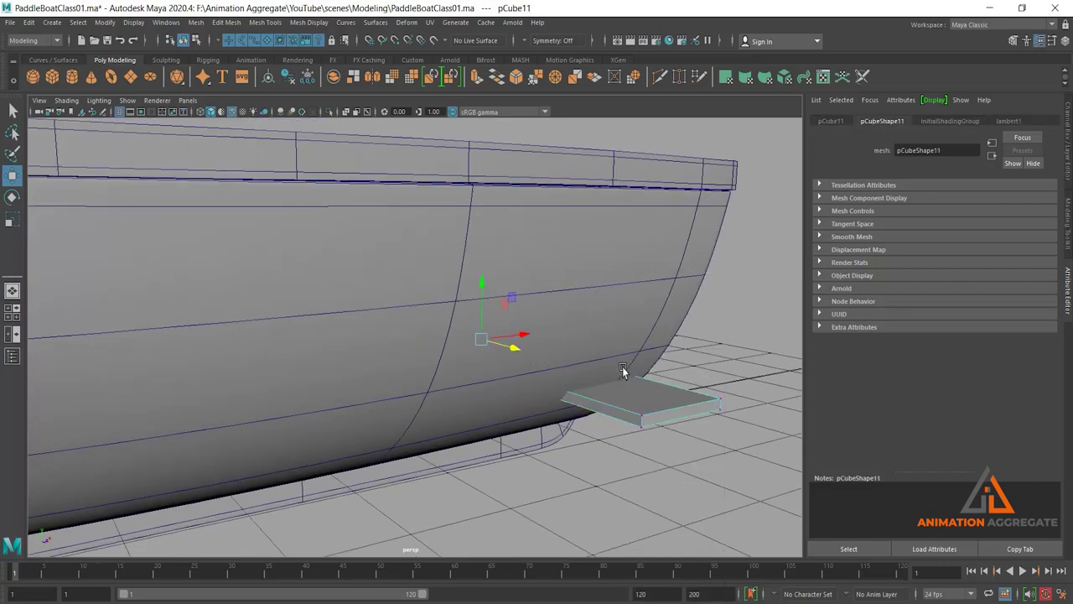
click(736, 437)
drag(736, 437, 594, 422)
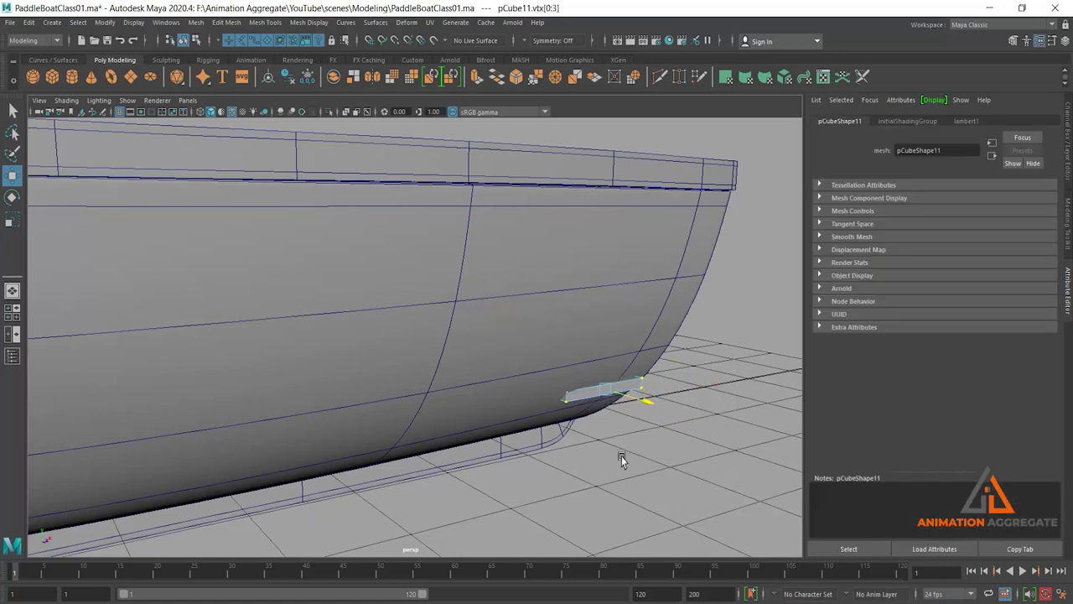
click(638, 382)
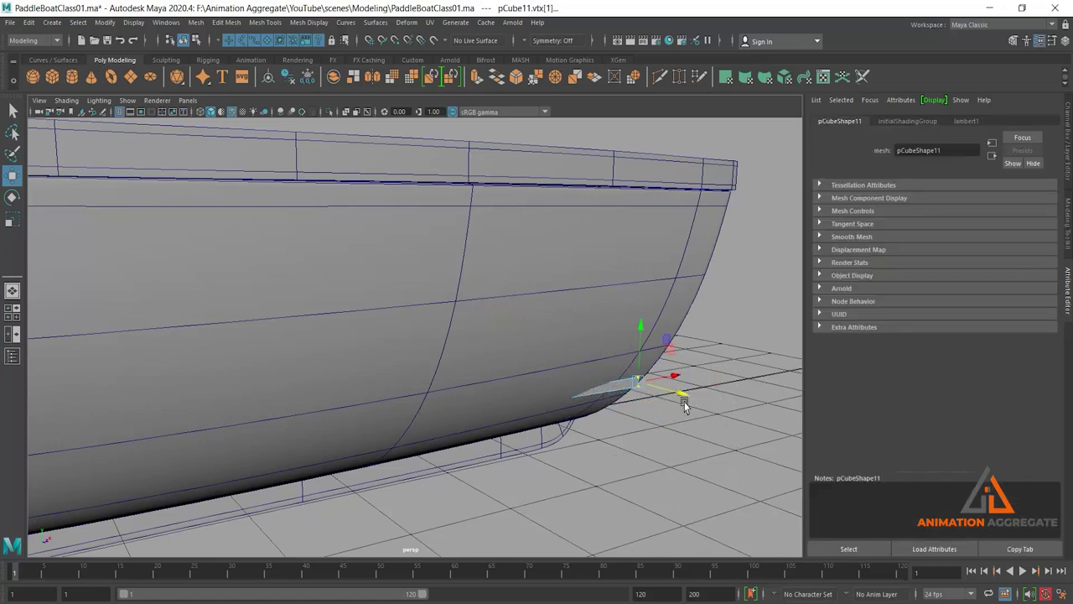
mouse_move(647, 376)
mouse_down()
mouse_move(675, 392)
mouse_move(591, 306)
mouse_move(537, 390)
mouse_move(553, 383)
mouse_move(378, 410)
mouse_move(522, 400)
mouse_move(560, 379)
mouse_move(550, 377)
mouse_move(570, 462)
mouse_up()
scroll(591, 306, down, 5)
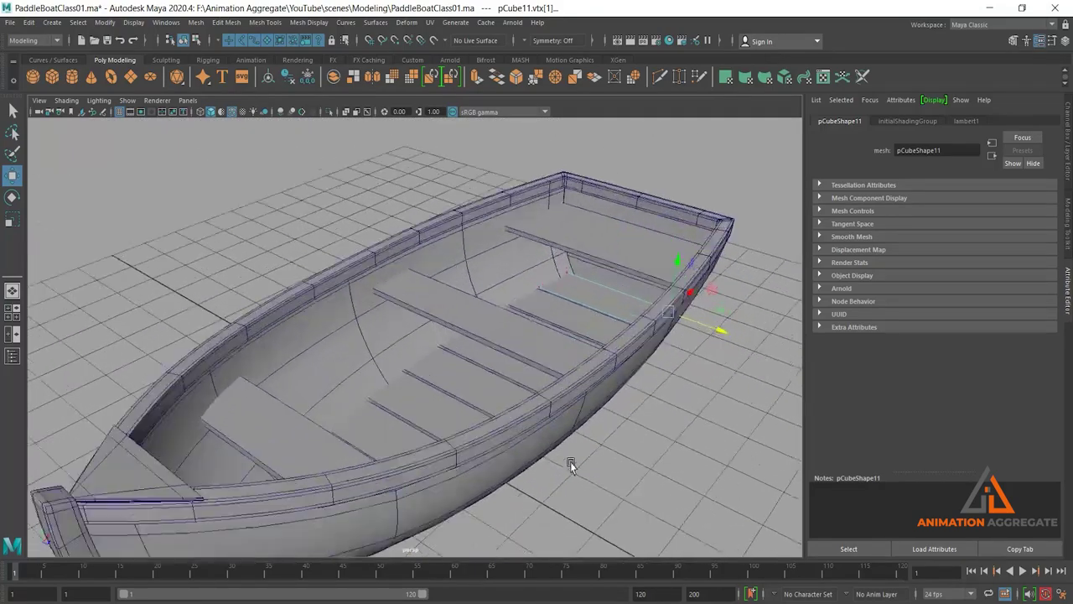
Step: Bevel the rear cross seat's edges with 2 segments
scroll(525, 366, up, 3)
scroll(662, 485, up, 4)
click(634, 329)
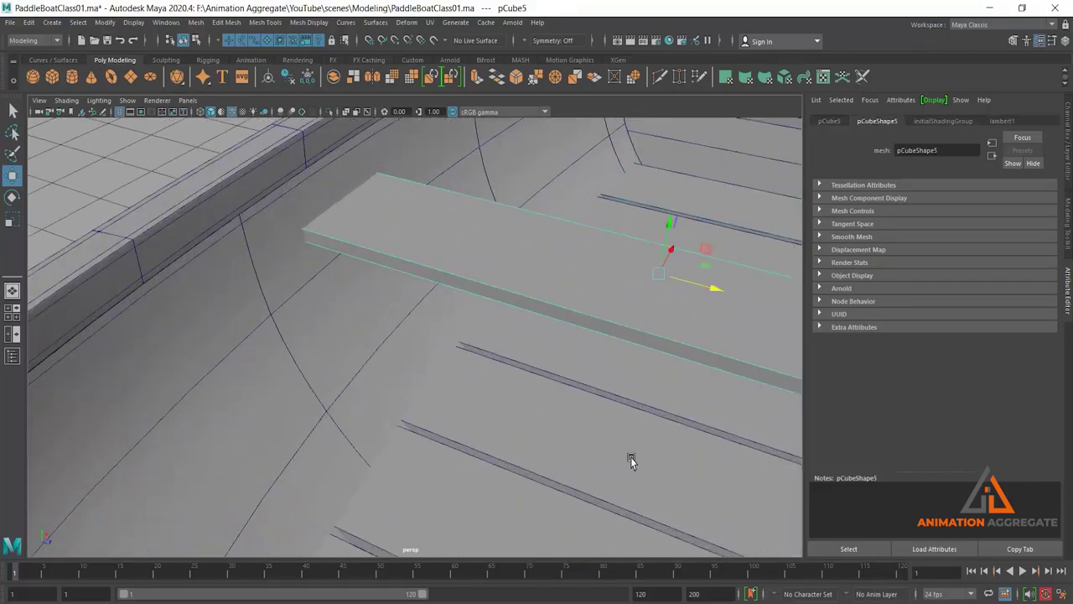
scroll(540, 343, down, 3)
mouse_move(539, 343)
alt+mouse_down()
mouse_move(549, 333)
mouse_move(524, 409)
mouse_move(417, 408)
mouse_move(537, 400)
mouse_move(448, 444)
mouse_move(494, 332)
alt+mouse_up()
click(493, 333)
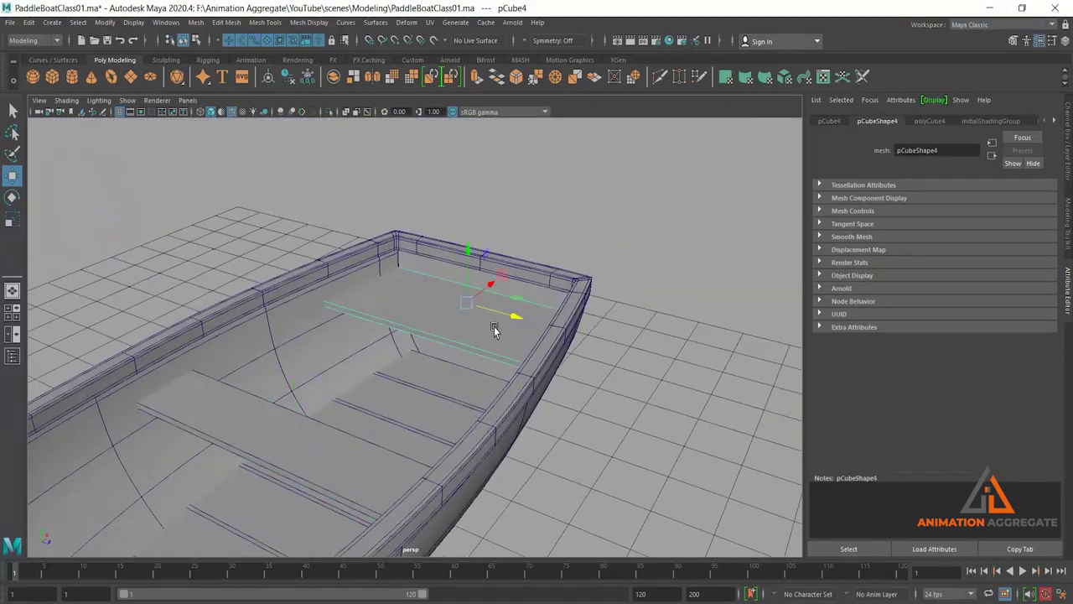
key(ctrl+b)
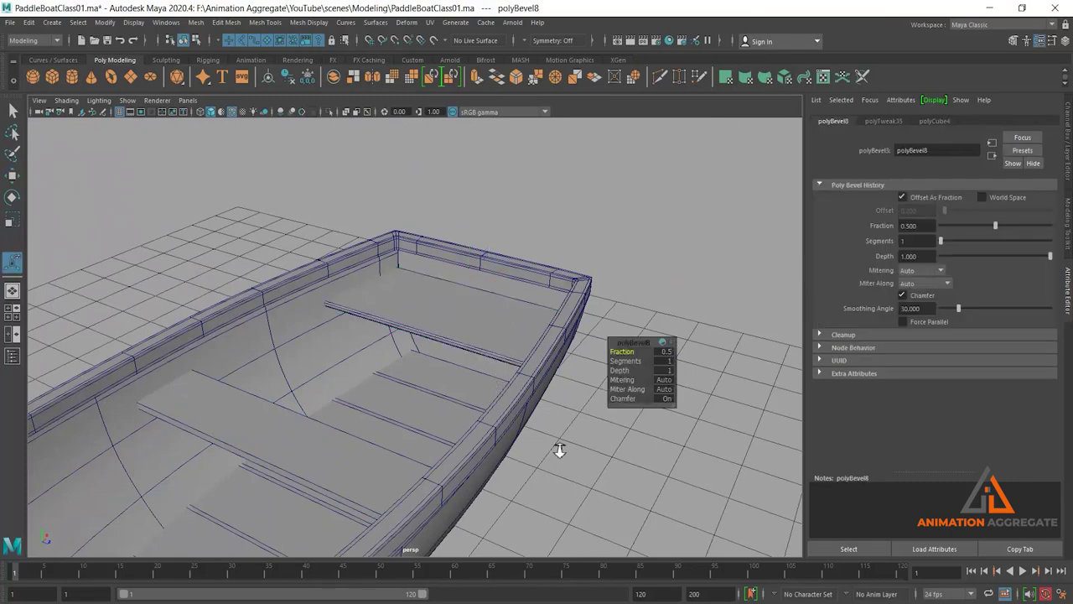
mouse_move(556, 448)
alt+mouse_down()
mouse_move(642, 381)
mouse_move(638, 361)
alt+mouse_up()
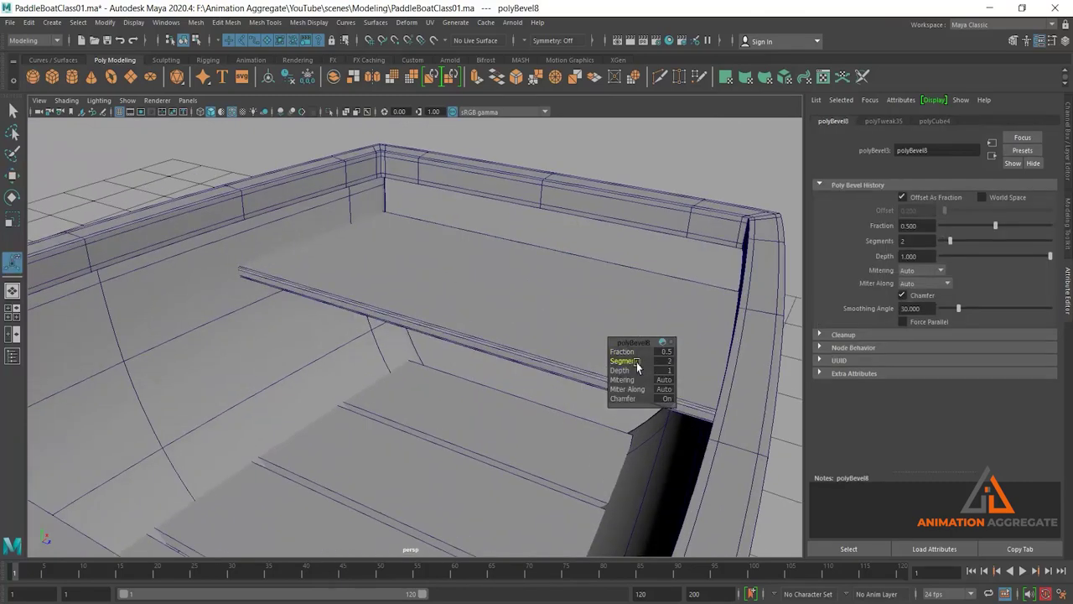
Step: Group the middle bench seat into group1 and bevel its edges with 2 segments
alt+right_drag(638, 367, 367, 395)
alt+drag(367, 395, 467, 388)
click(451, 422)
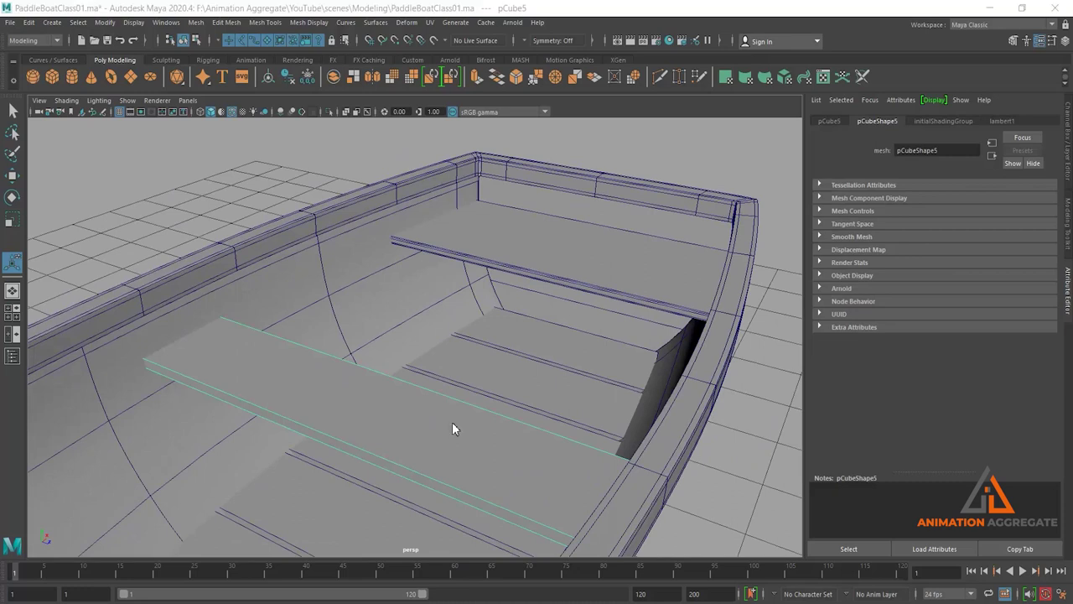
key(ctrl+n)
click(586, 317)
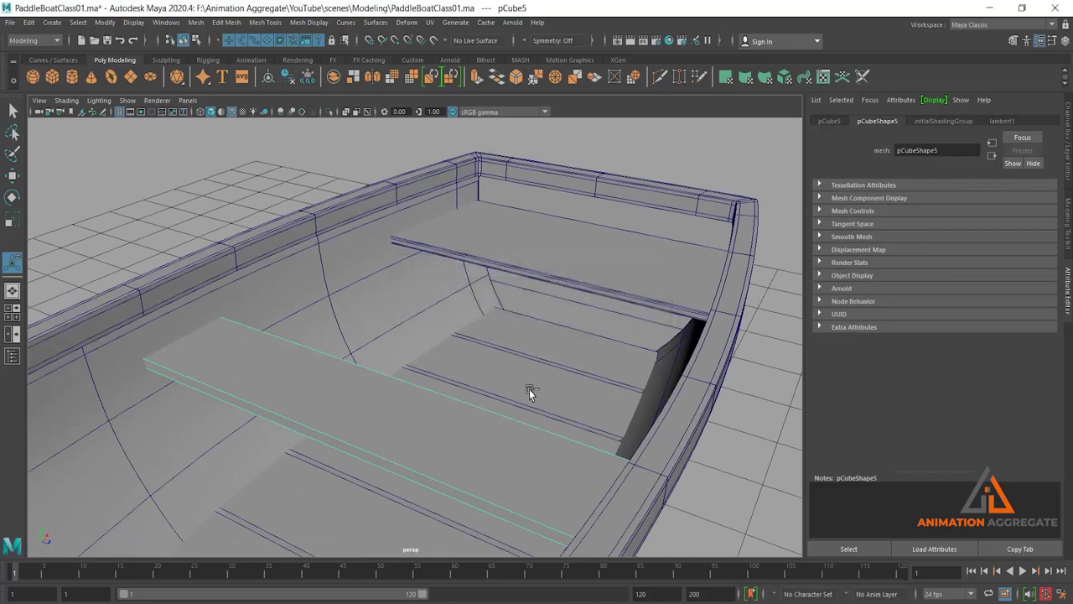
key(ctrl+g)
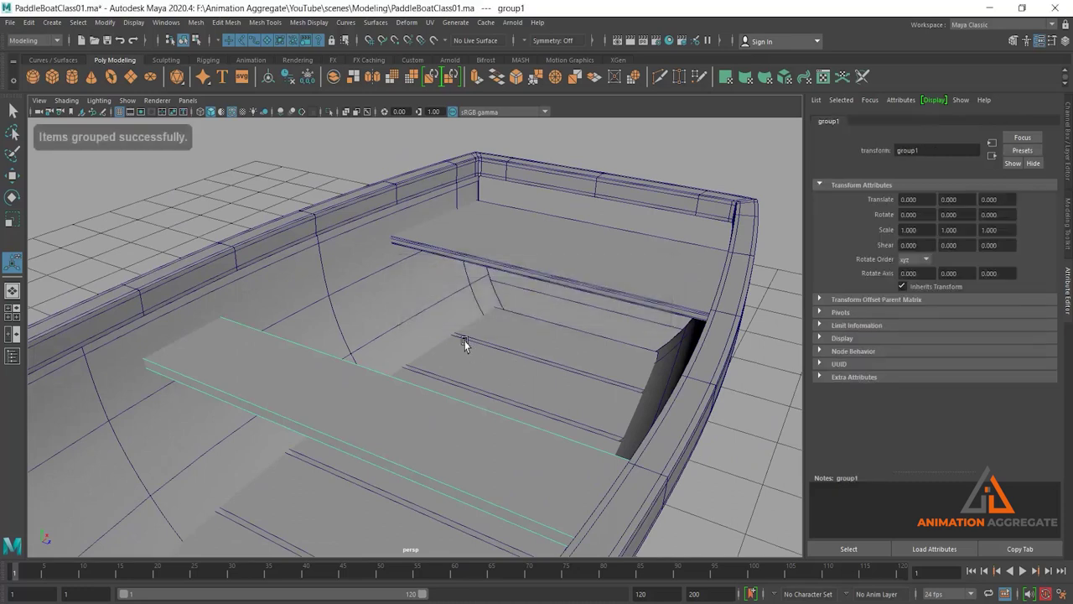
key(ctrl+b)
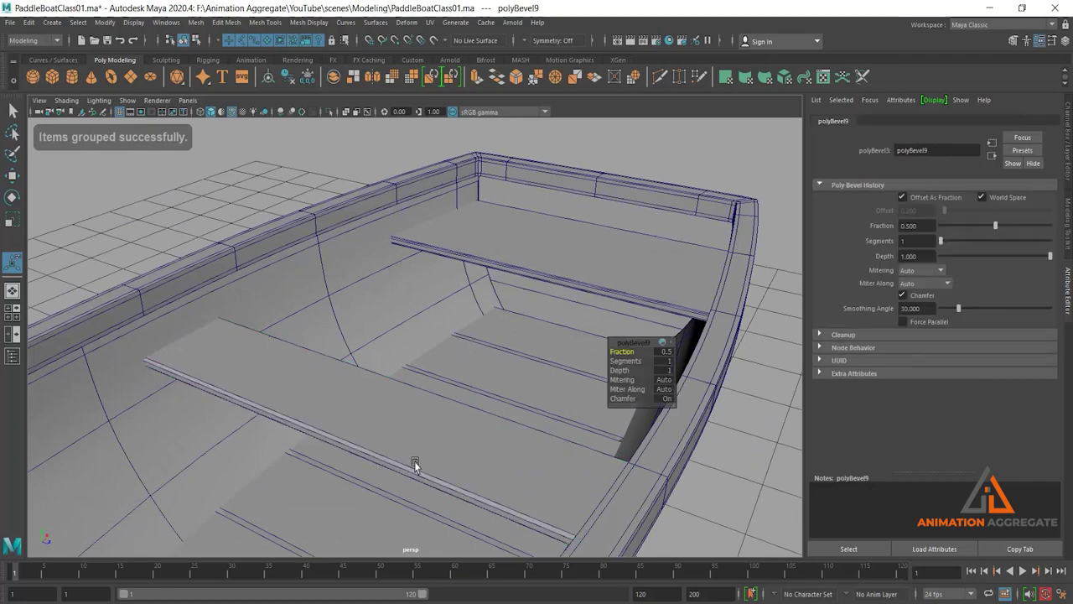
scroll(421, 330, up, 3)
alt+drag(420, 330, 627, 363)
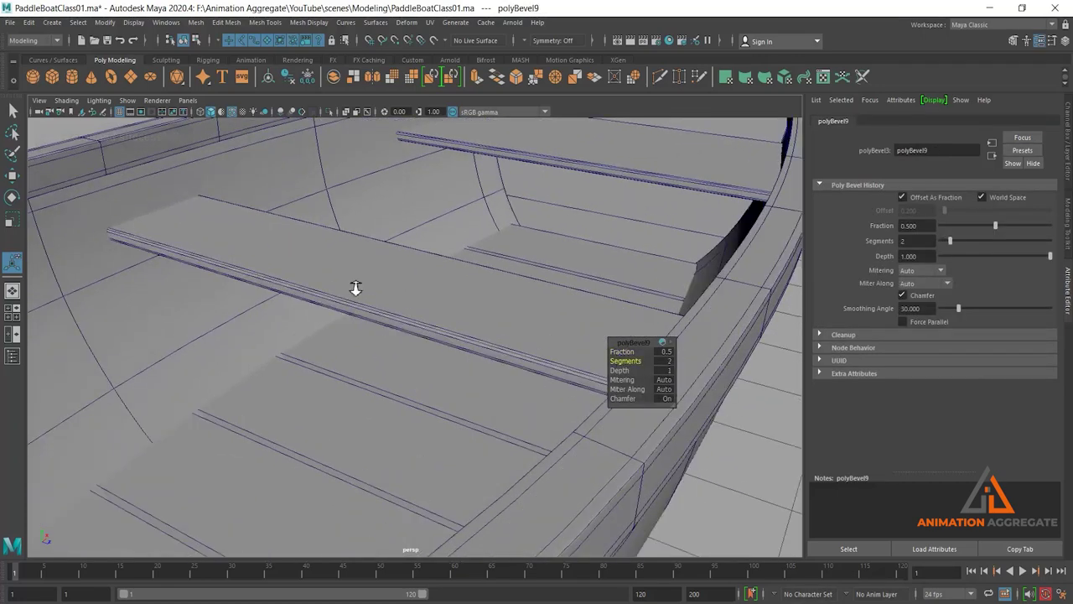
Step: Bevel the front bench seat's edges with 2 segments
scroll(356, 288, down, 3)
alt+drag(356, 288, 498, 292)
click(270, 375)
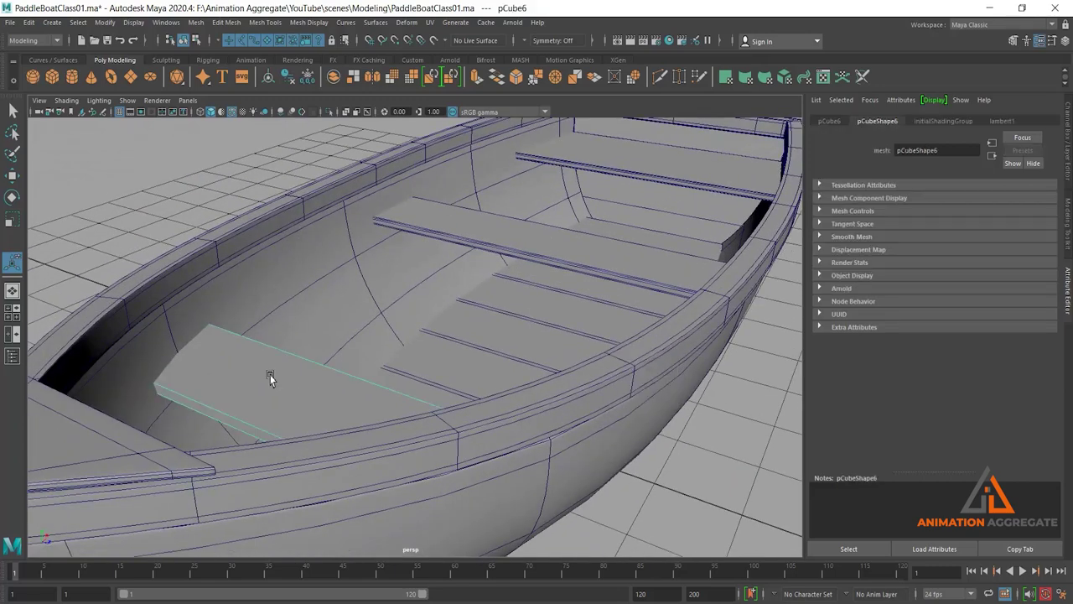
key(ctrl+b)
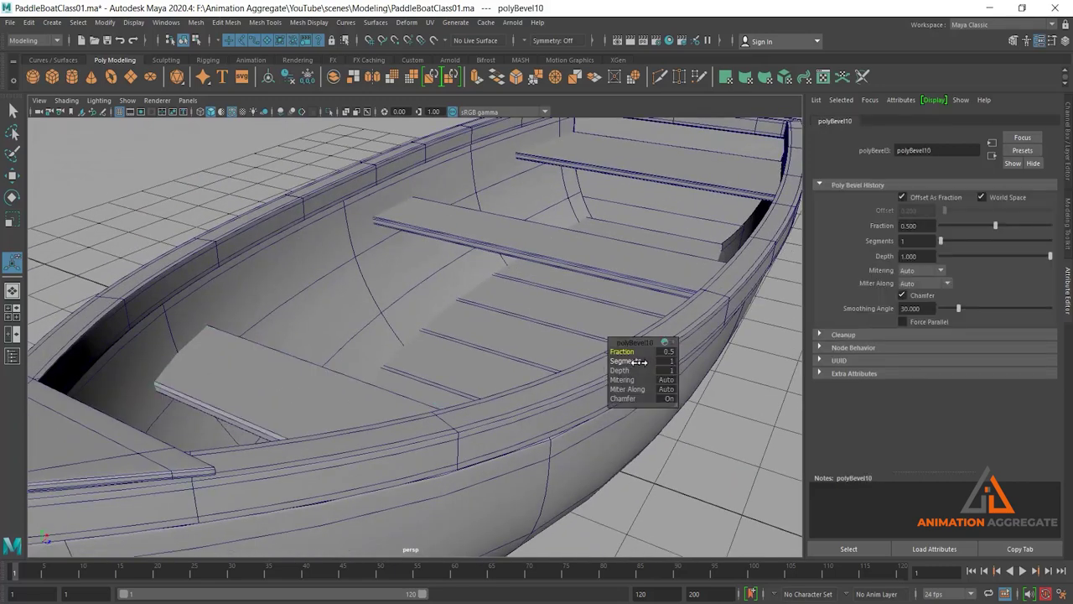
drag(641, 361, 639, 361)
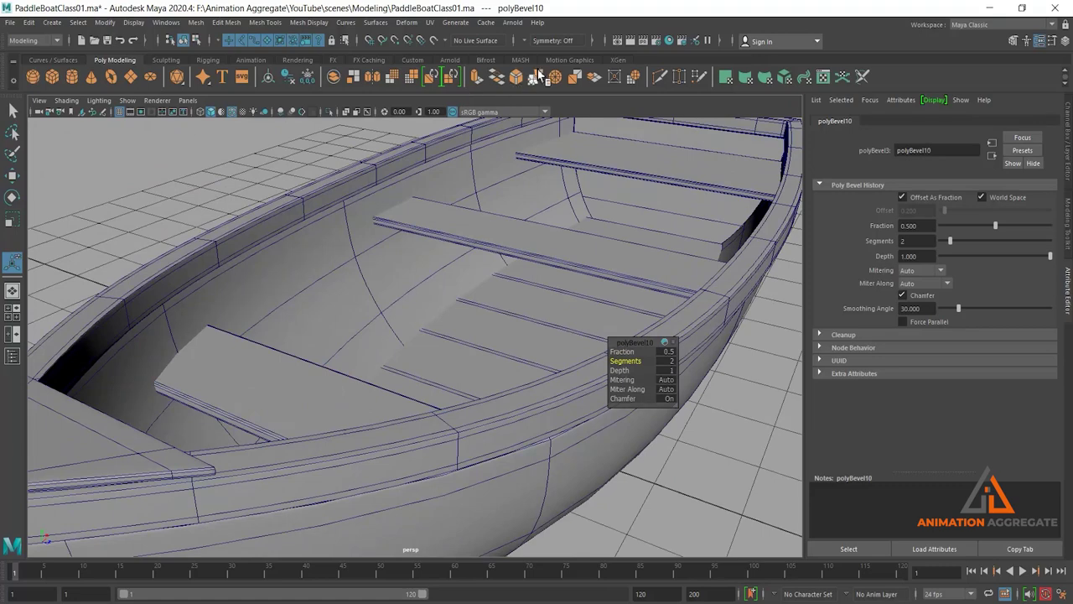
click(223, 25)
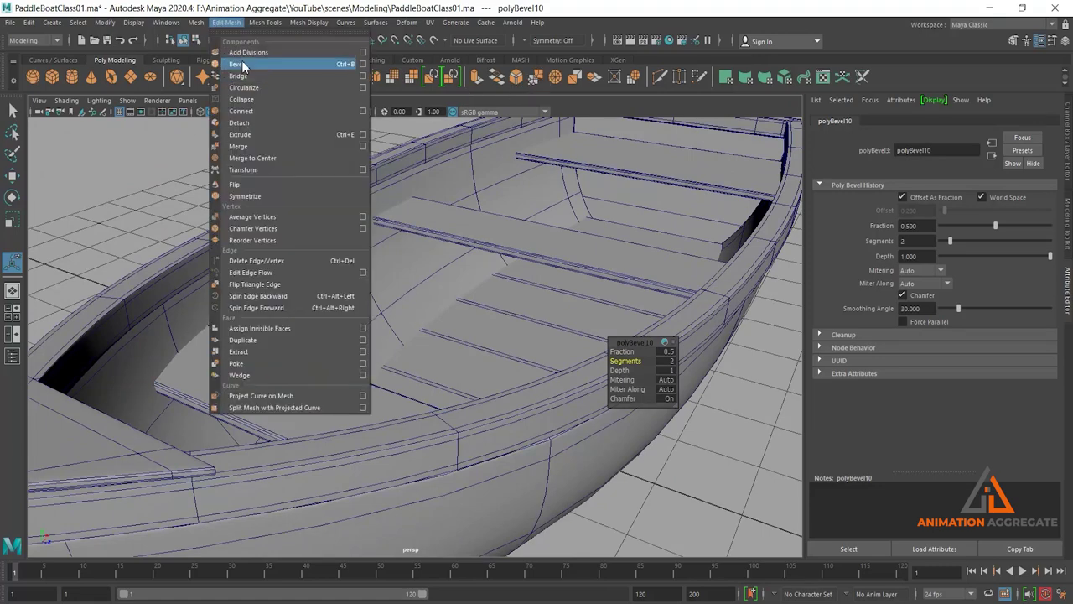
mouse_move(486, 389)
alt+mouse_down()
mouse_move(408, 343)
mouse_move(355, 343)
mouse_move(360, 394)
alt+mouse_up()
Step: Select the floor planks and thin slat and combine them into one mesh, pCube17
click(136, 466)
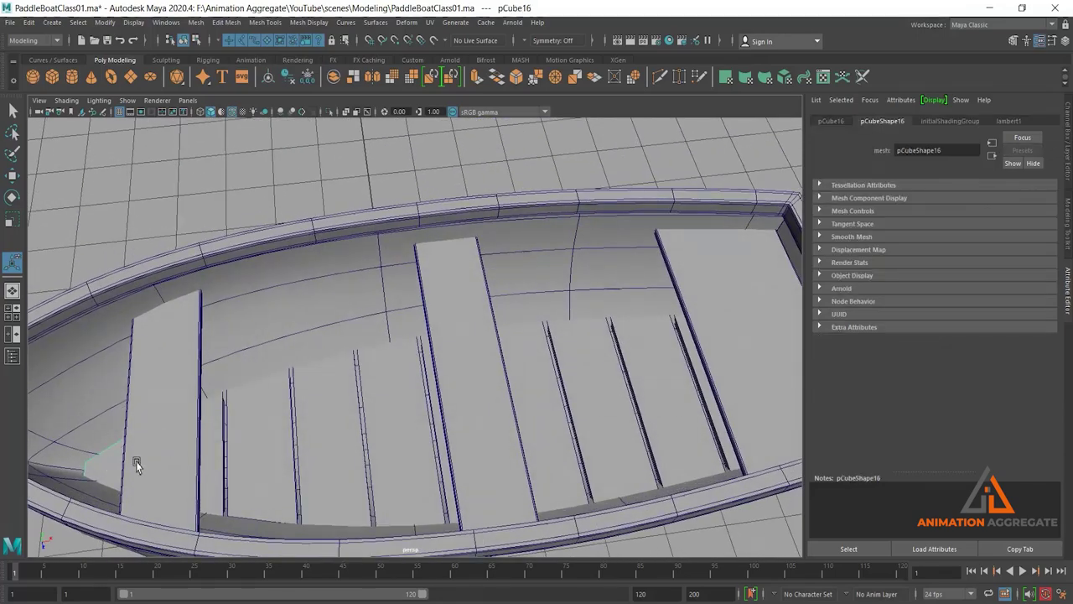
mouse_move(245, 459)
alt+mouse_down()
mouse_move(162, 428)
mouse_move(199, 340)
alt+mouse_up()
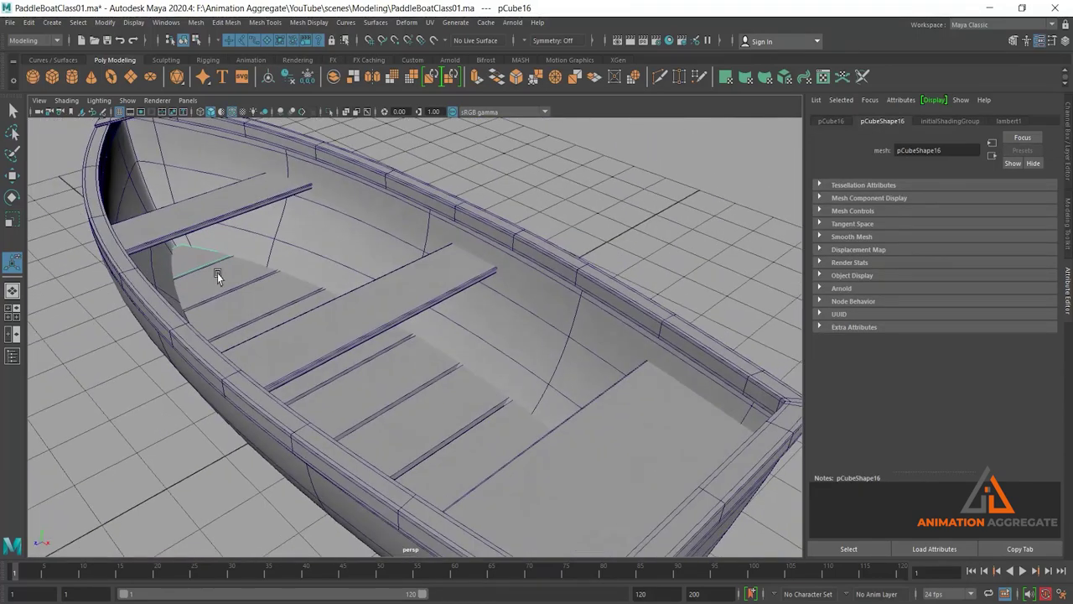
click(253, 328)
alt+drag(258, 416, 326, 412)
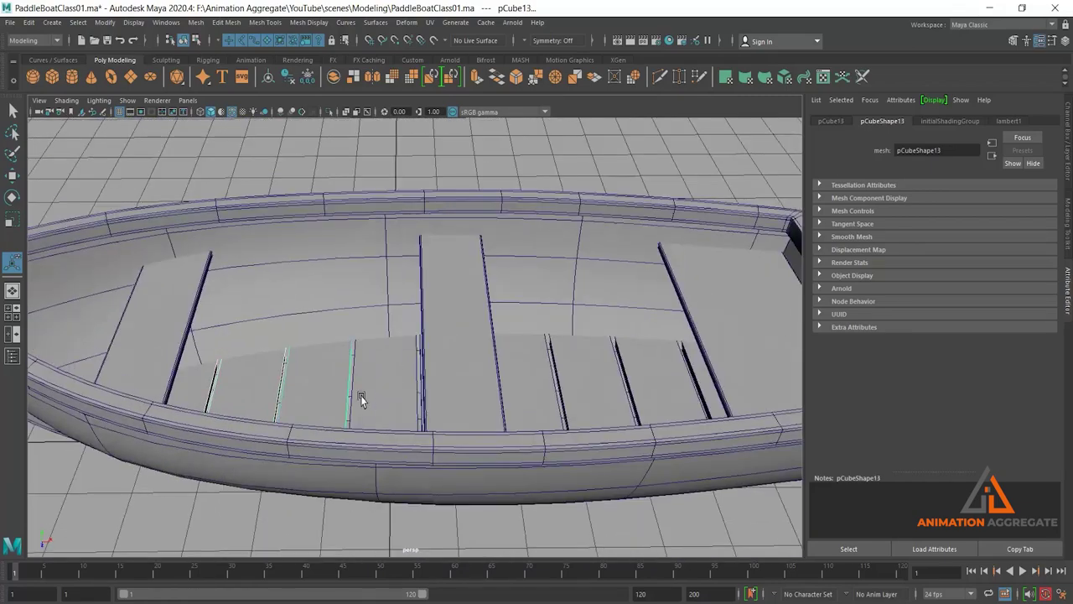
click(493, 413)
alt+drag(493, 413, 408, 390)
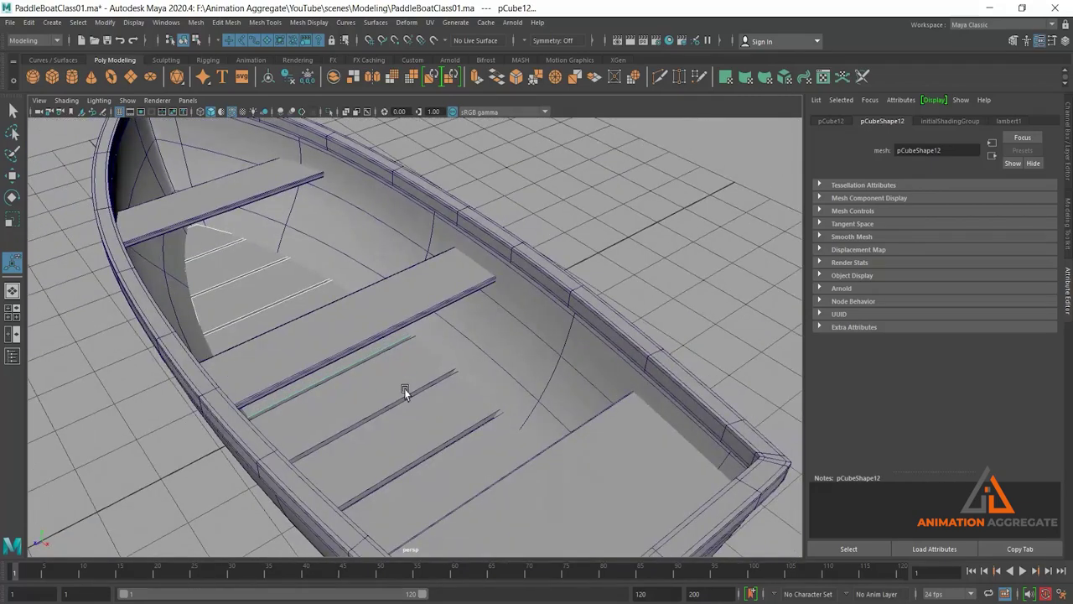
click(420, 415)
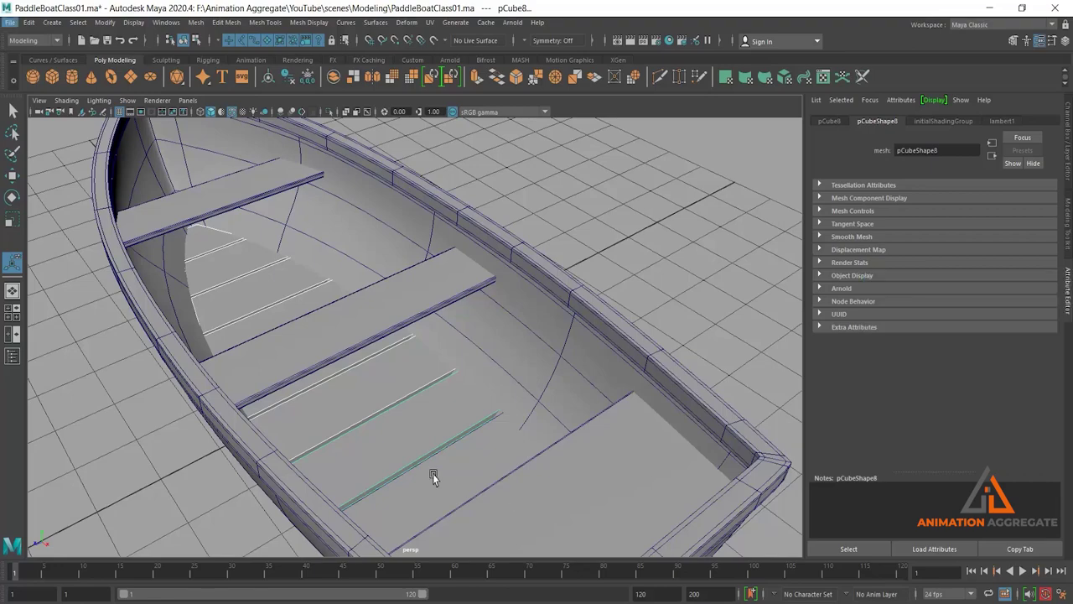
mouse_move(432, 473)
alt+mouse_down()
mouse_move(556, 490)
mouse_move(458, 467)
alt+mouse_up()
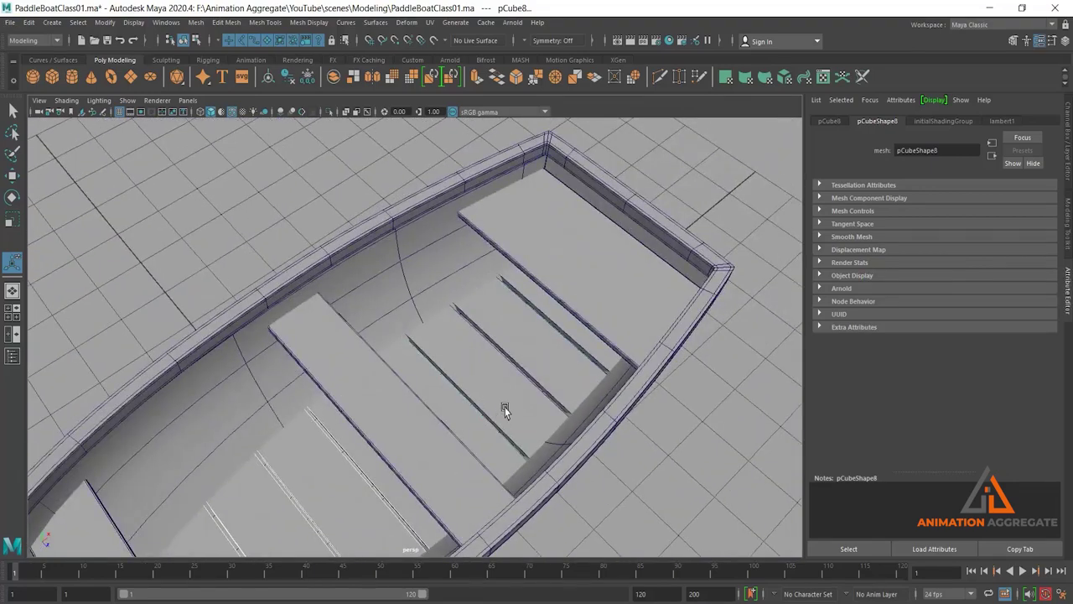
click(556, 367)
alt+drag(487, 391, 539, 335)
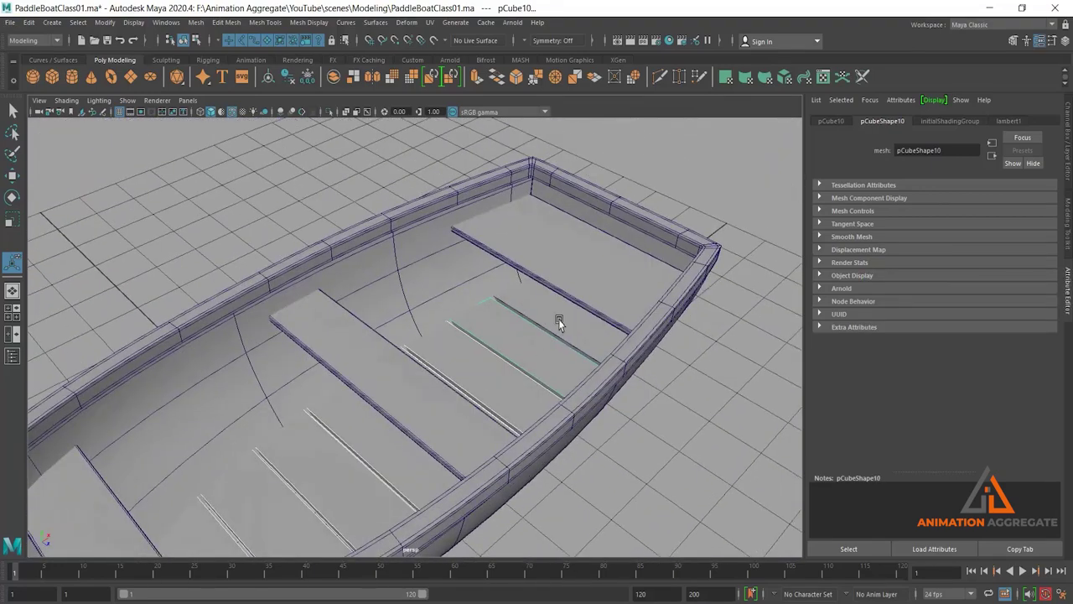
mouse_move(455, 375)
alt+mouse_down()
mouse_move(488, 359)
mouse_move(431, 364)
mouse_move(473, 365)
alt+mouse_up()
click(195, 22)
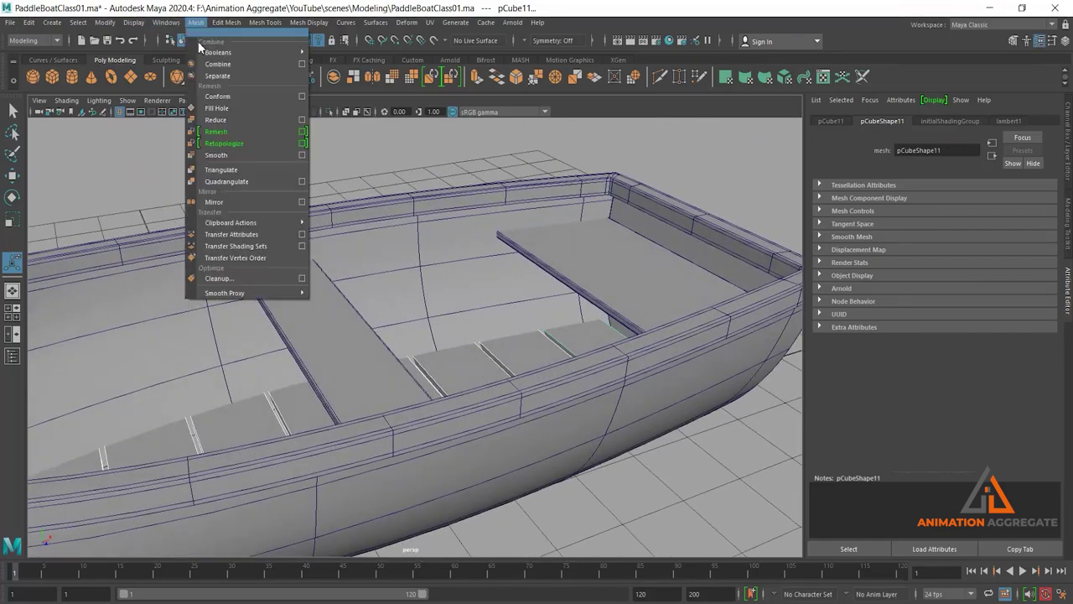
click(224, 65)
Step: Bevel the combined planks at Fraction 0.5 with 2 segments, then clear the selection
mouse_move(463, 314)
alt+mouse_down()
mouse_move(276, 328)
mouse_move(184, 319)
mouse_move(454, 334)
mouse_move(383, 364)
mouse_move(444, 408)
alt+mouse_up()
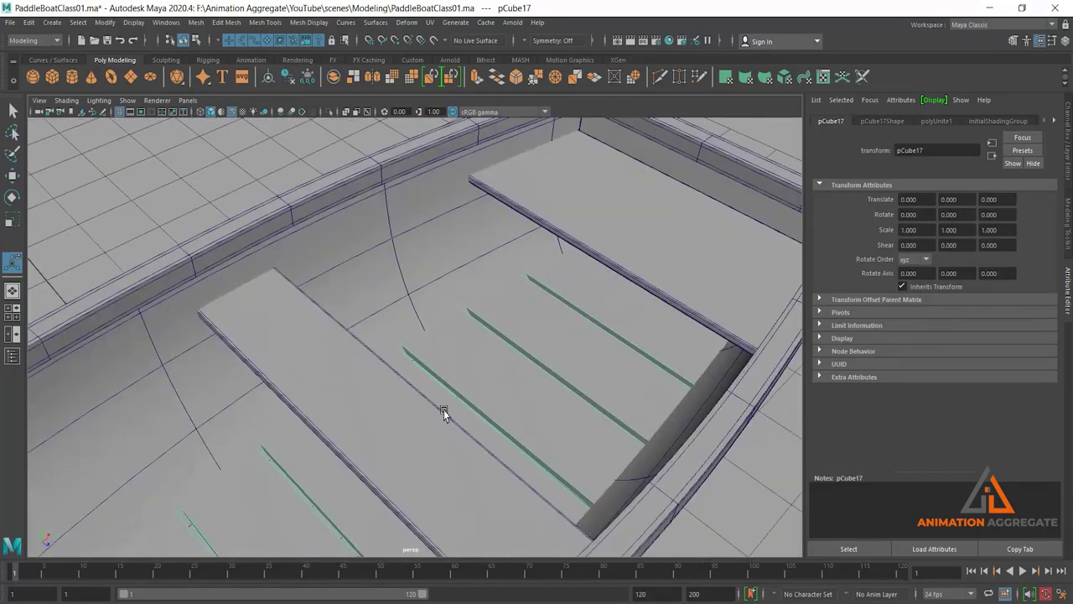
alt+right_drag(444, 408, 455, 238)
alt+drag(455, 237, 449, 268)
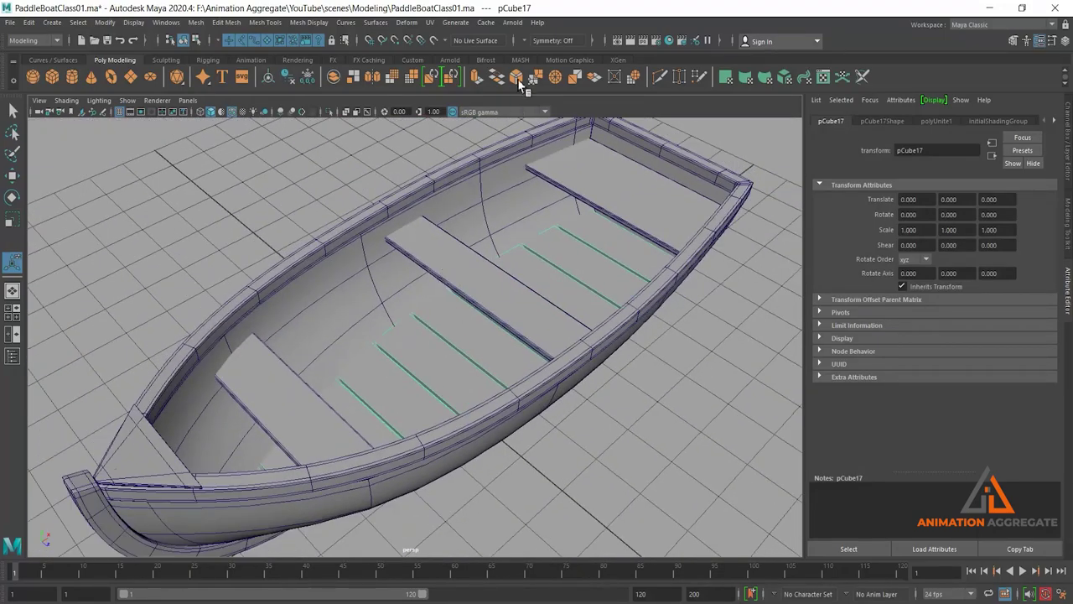
key(ctrl+b)
alt+right_drag(372, 252, 551, 372)
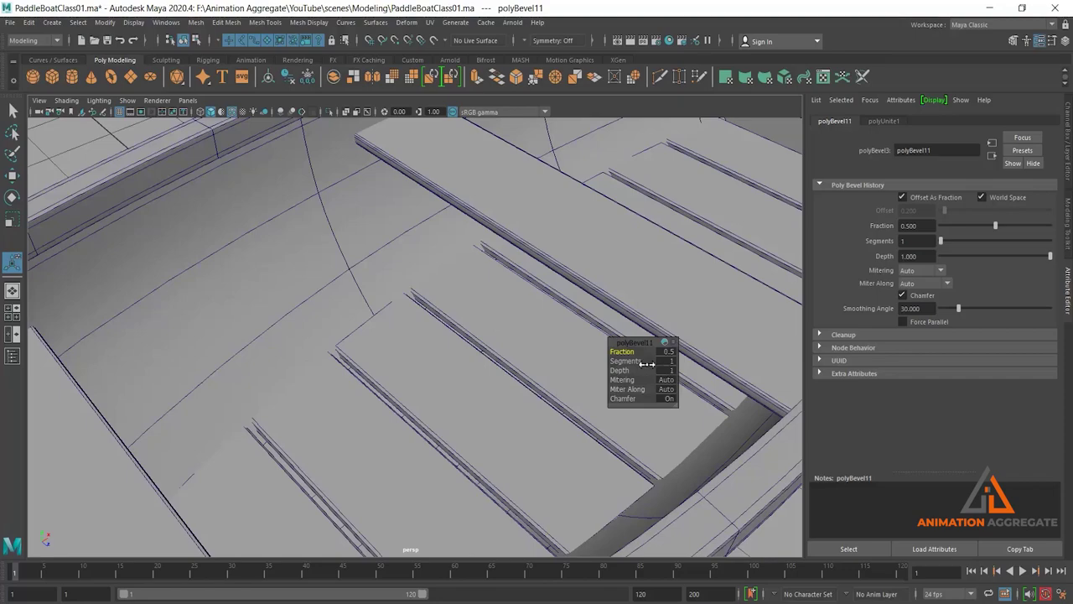
drag(635, 360, 637, 360)
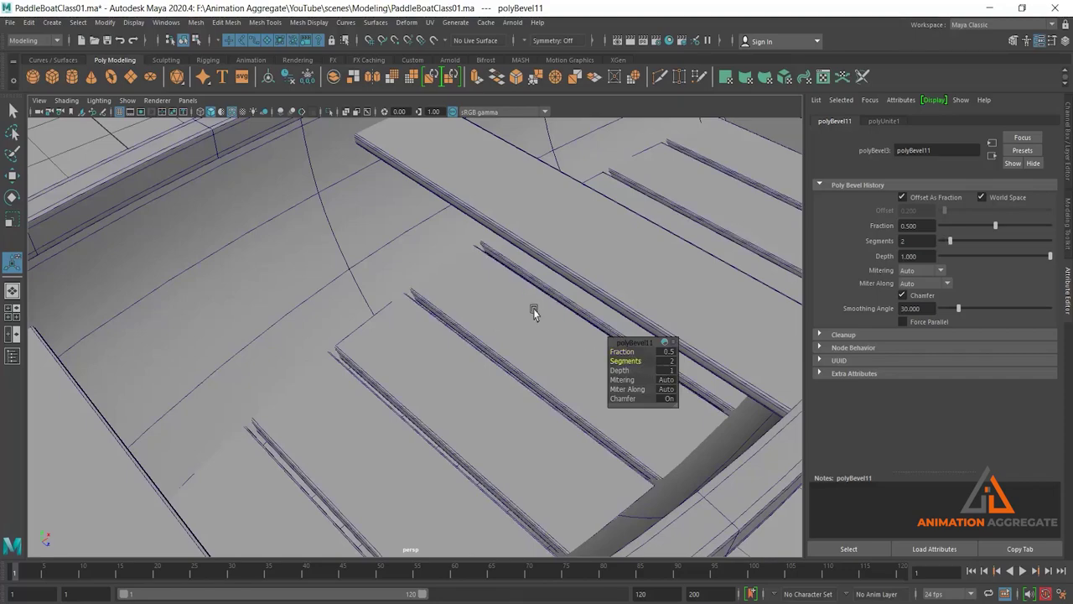
mouse_move(534, 308)
right_down()
mouse_move(587, 277)
mouse_move(579, 328)
right_up()
mouse_move(580, 328)
alt+mouse_down()
mouse_move(414, 327)
mouse_move(445, 338)
mouse_move(635, 307)
mouse_move(575, 274)
alt+mouse_up()
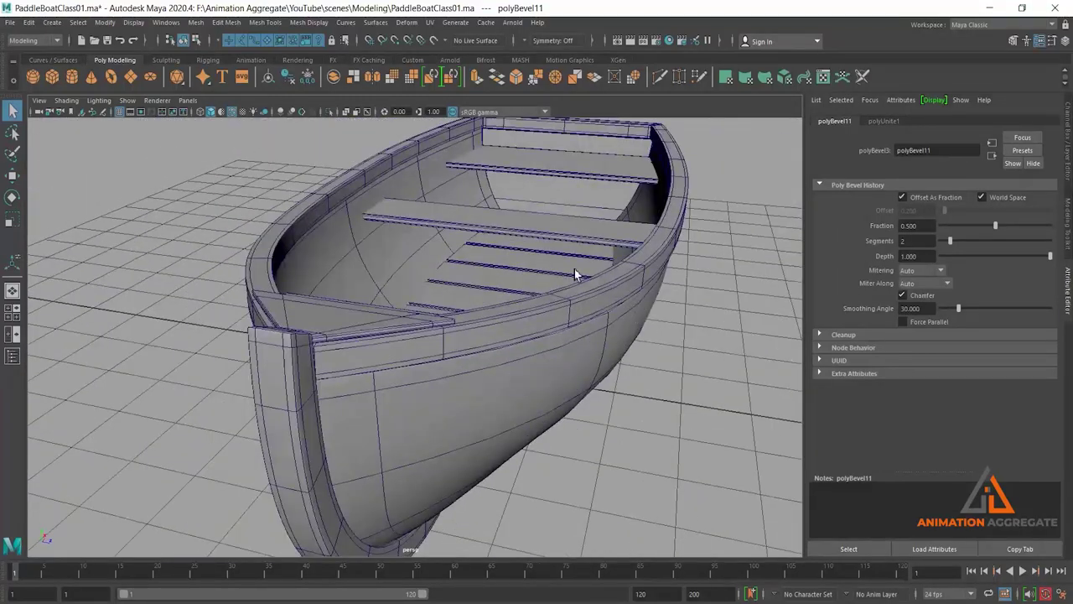
click(722, 351)
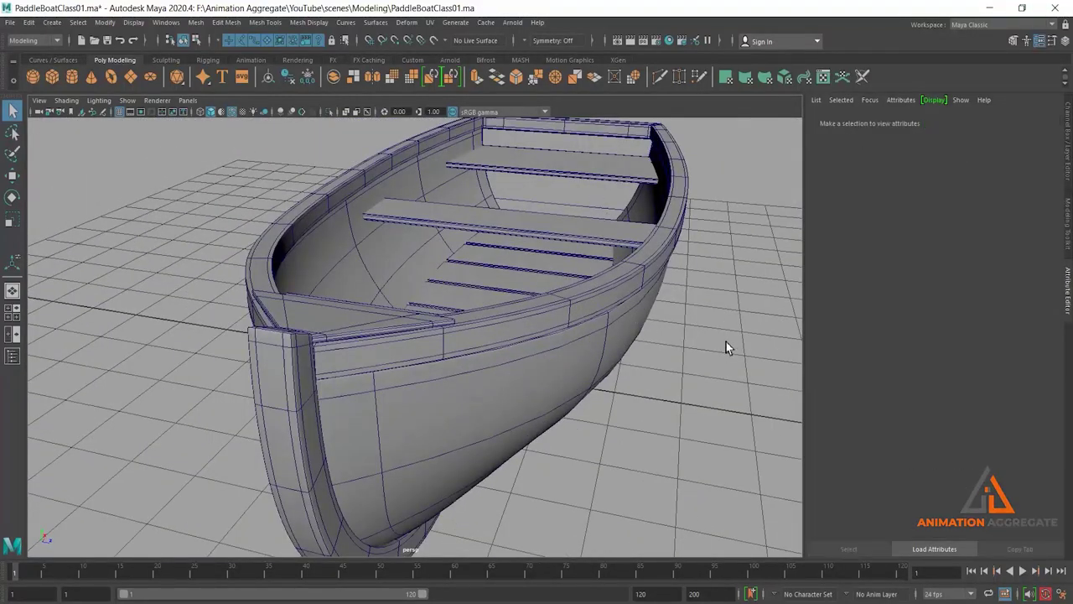
Step: Turn off wireframe-on-shaded and zoom into the hull to inspect the bevelled floor planks
key(5)
scroll(621, 285, up, 5)
scroll(587, 315, up, 4)
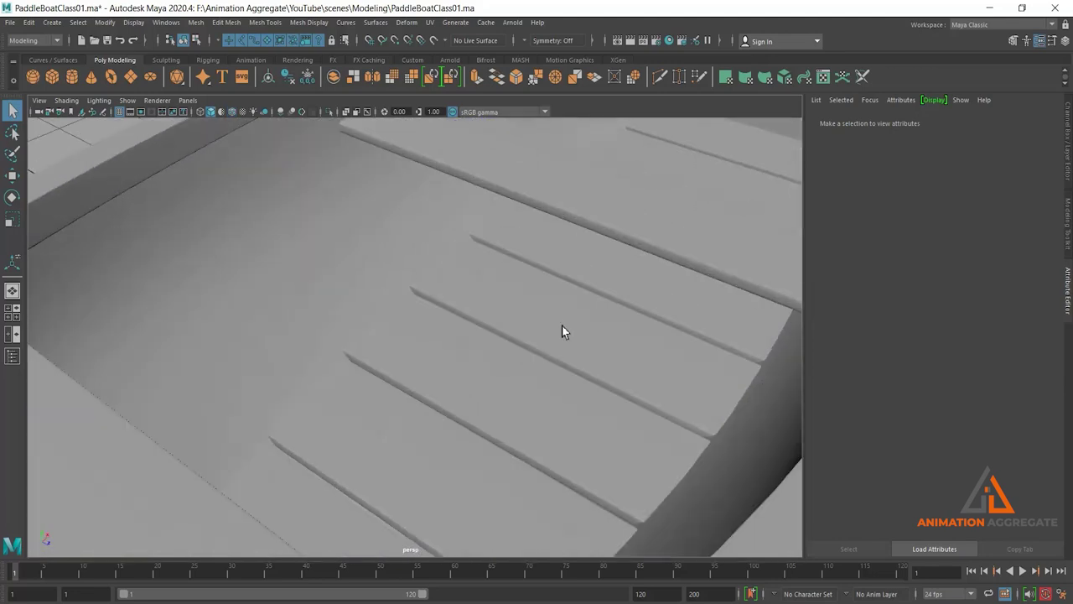
scroll(595, 268, down, 2)
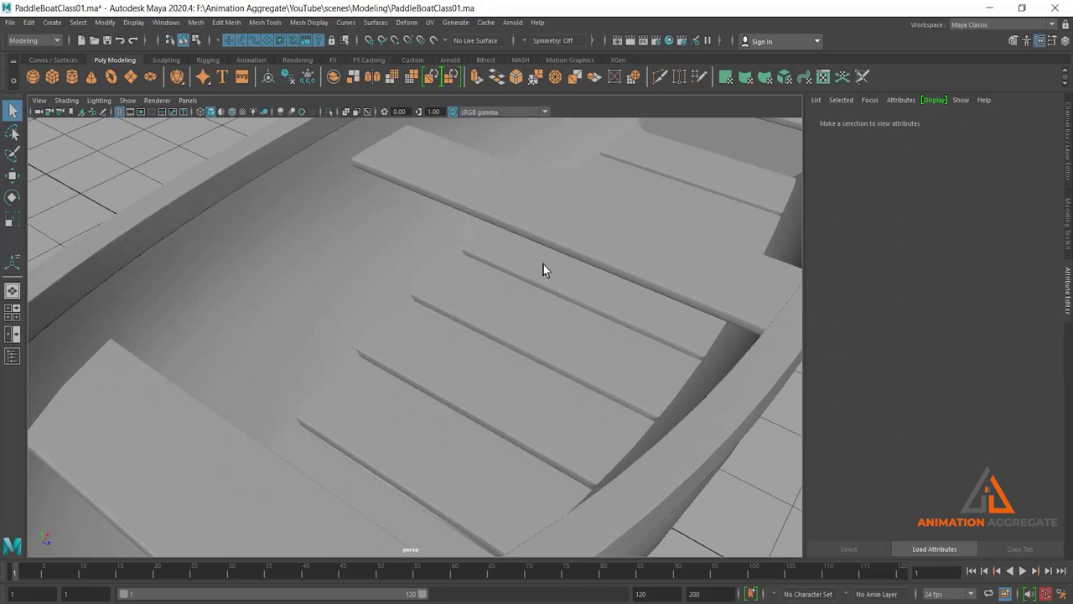
scroll(611, 268, down, 3)
mouse_move(609, 288)
alt+mouse_down()
mouse_move(489, 283)
mouse_move(522, 314)
mouse_move(641, 294)
mouse_move(628, 276)
mouse_move(593, 287)
alt+mouse_up()
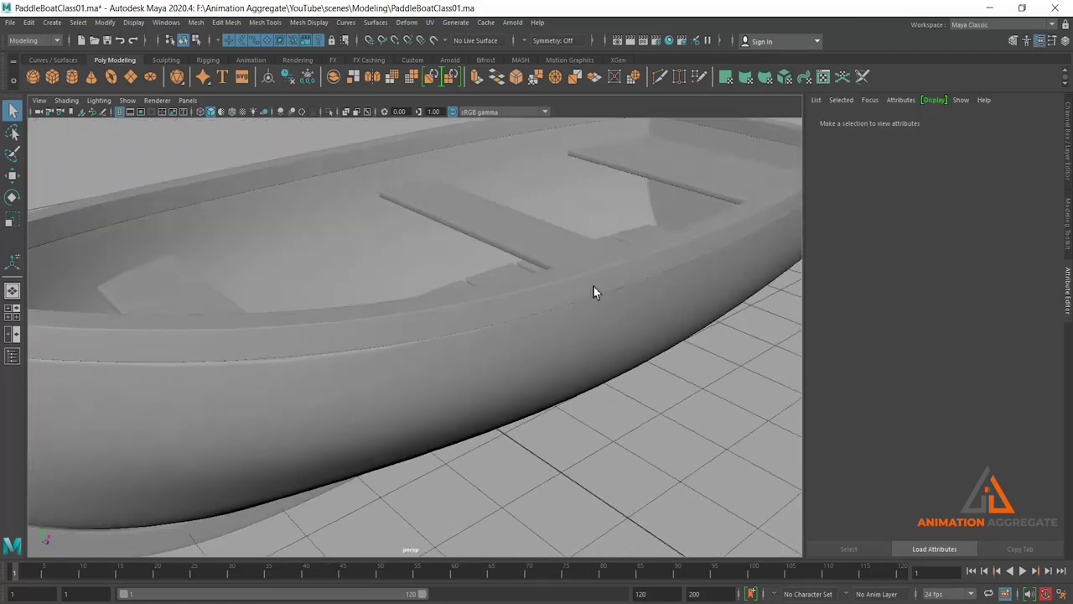
alt+drag(539, 235, 623, 321)
alt+right_drag(623, 321, 643, 288)
Step: Move the long plank pCube5 inward along X
click(707, 328)
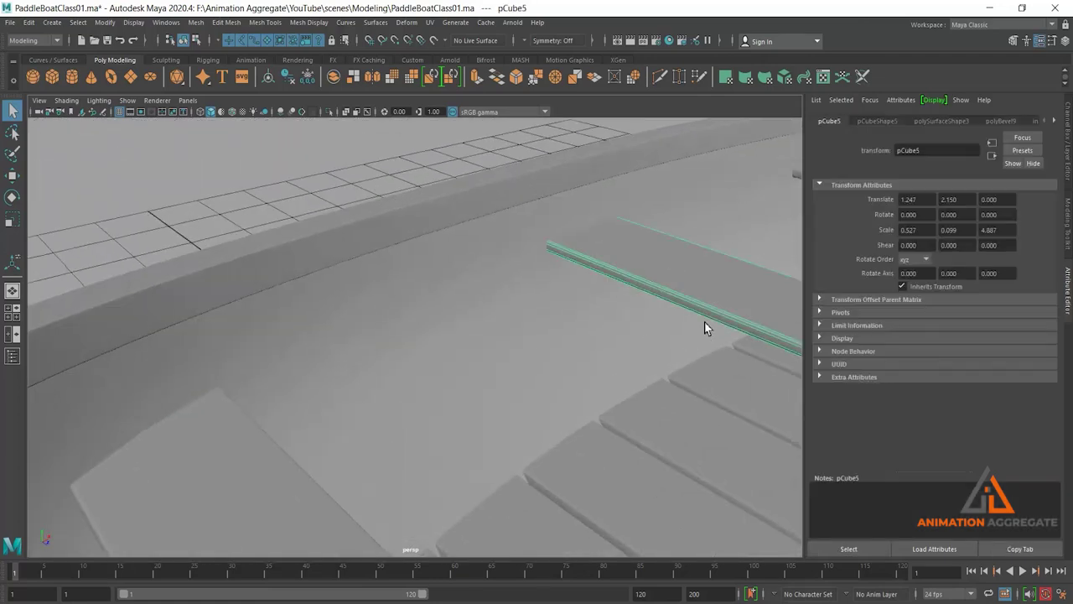
alt+drag(707, 328, 607, 228)
alt+middle_drag(606, 229, 605, 233)
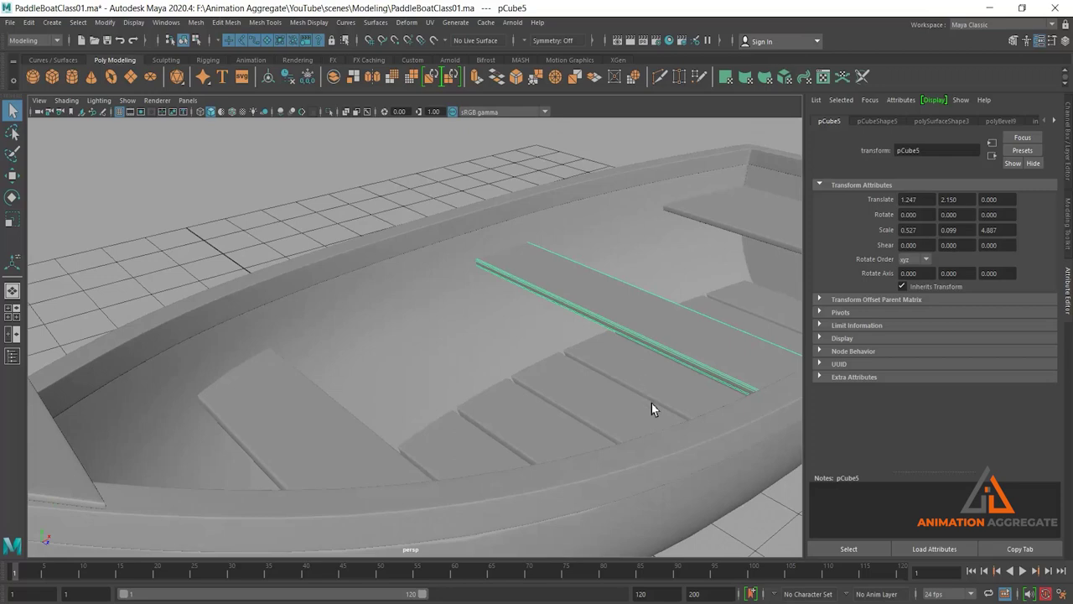
alt+right_drag(651, 403, 621, 296)
mouse_move(621, 296)
alt+mouse_down()
mouse_move(555, 342)
mouse_move(565, 341)
alt+mouse_up()
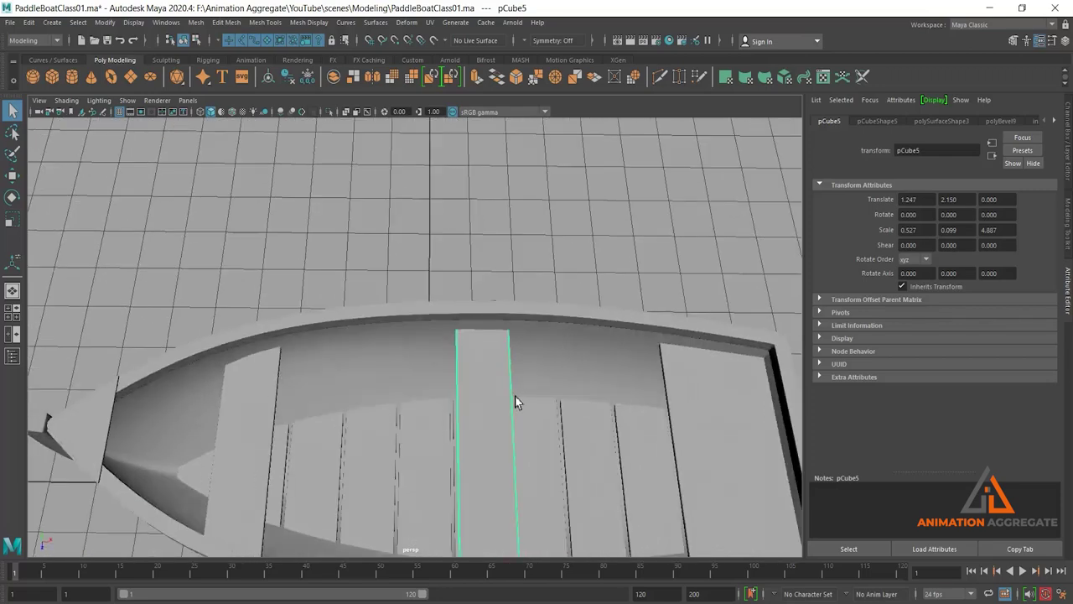
key(w)
mouse_move(560, 452)
mouse_down()
mouse_move(526, 473)
mouse_move(554, 305)
mouse_move(542, 233)
mouse_up()
Step: Shift pCube5's end vertex rows to meet the curved hull walls
scroll(541, 459, down, 5)
scroll(643, 360, up, 5)
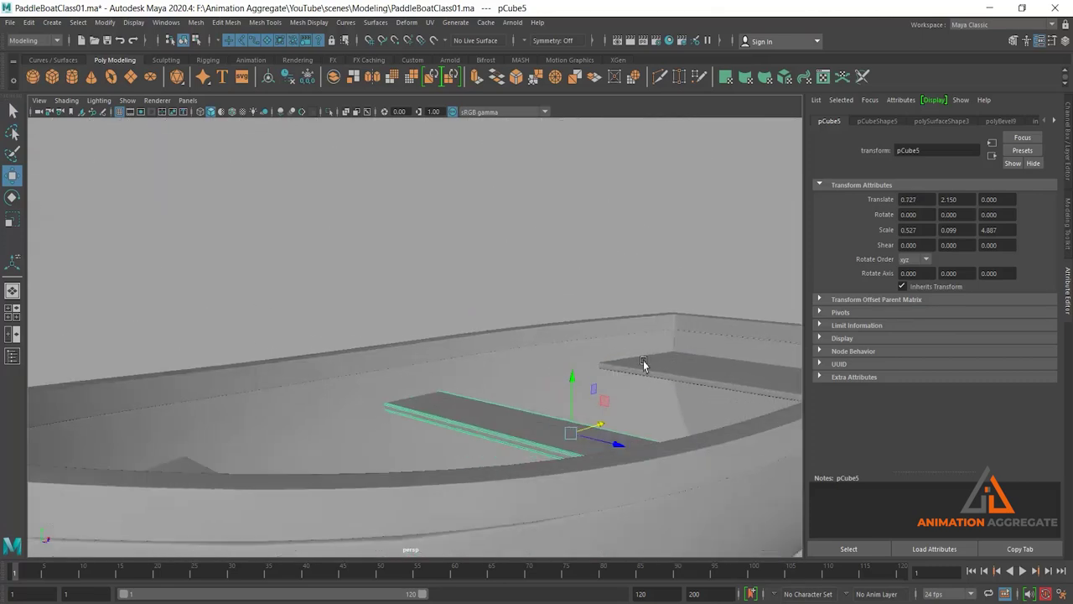
alt+drag(643, 361, 607, 312)
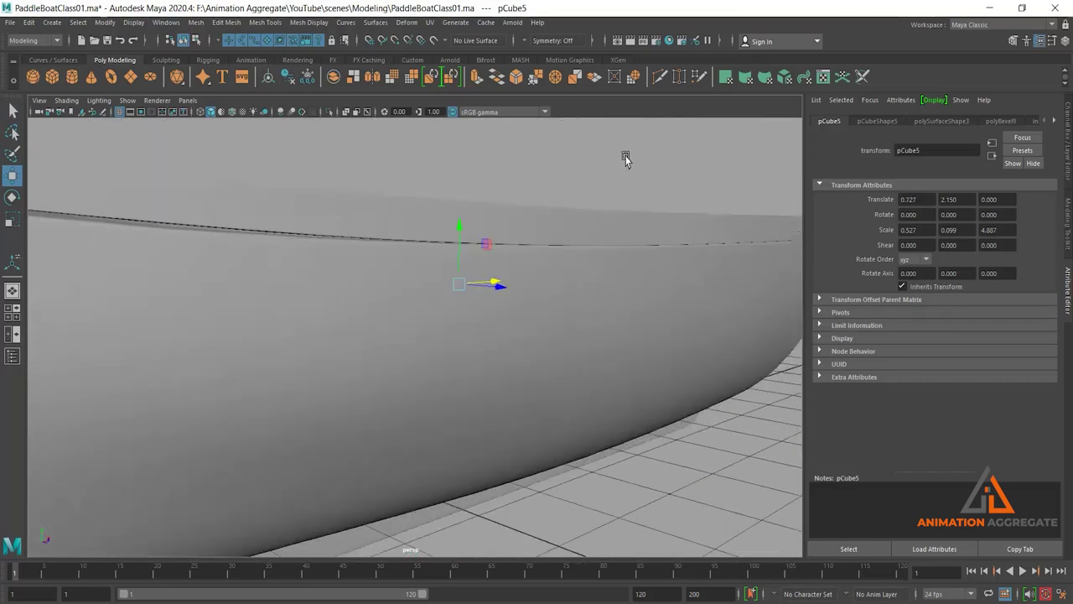
right_drag(624, 159, 438, 281)
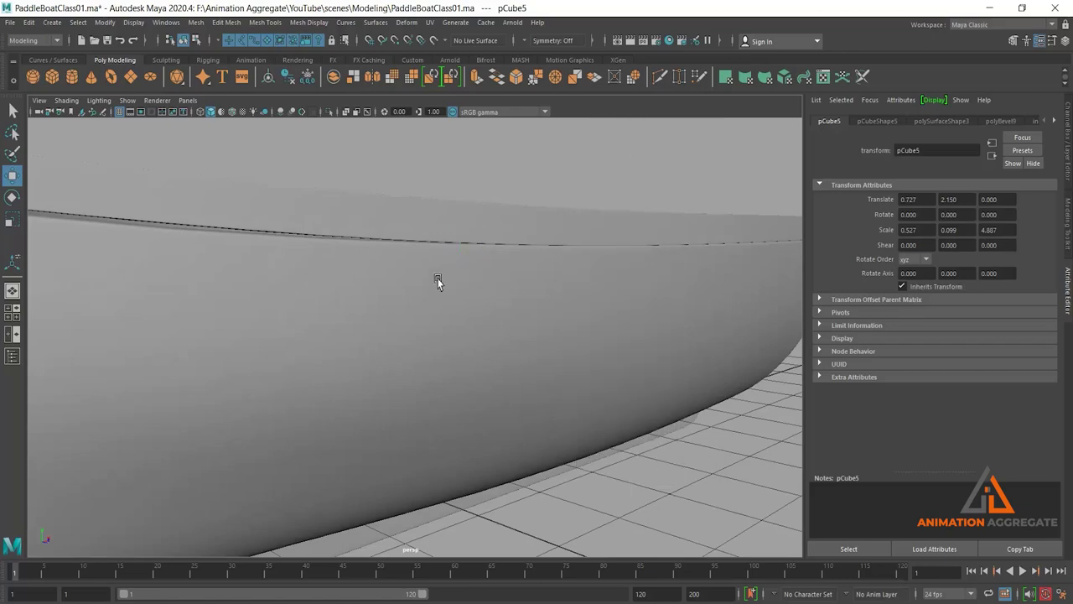
click(513, 344)
alt+drag(513, 343, 490, 375)
click(624, 390)
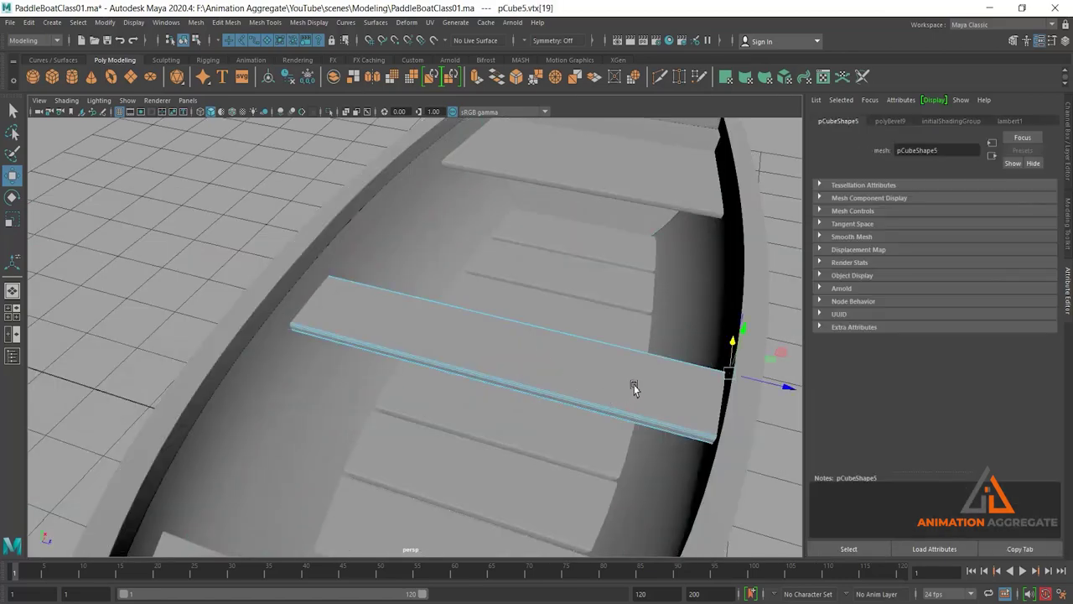
mouse_move(788, 429)
alt+mouse_down()
mouse_move(725, 419)
mouse_move(585, 307)
mouse_move(561, 384)
alt+mouse_up()
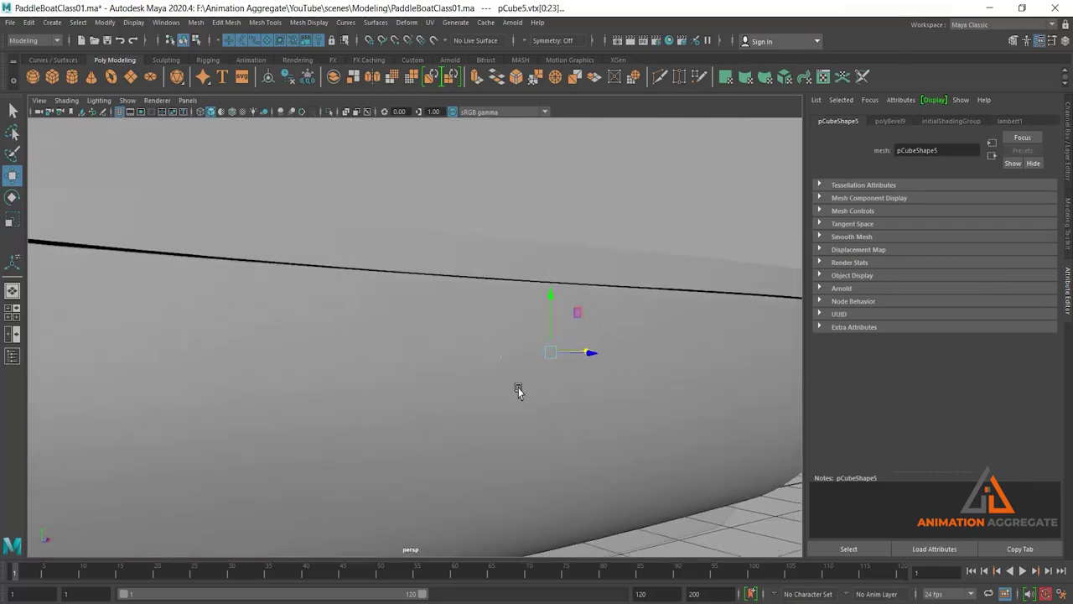
alt+drag(526, 418, 553, 440)
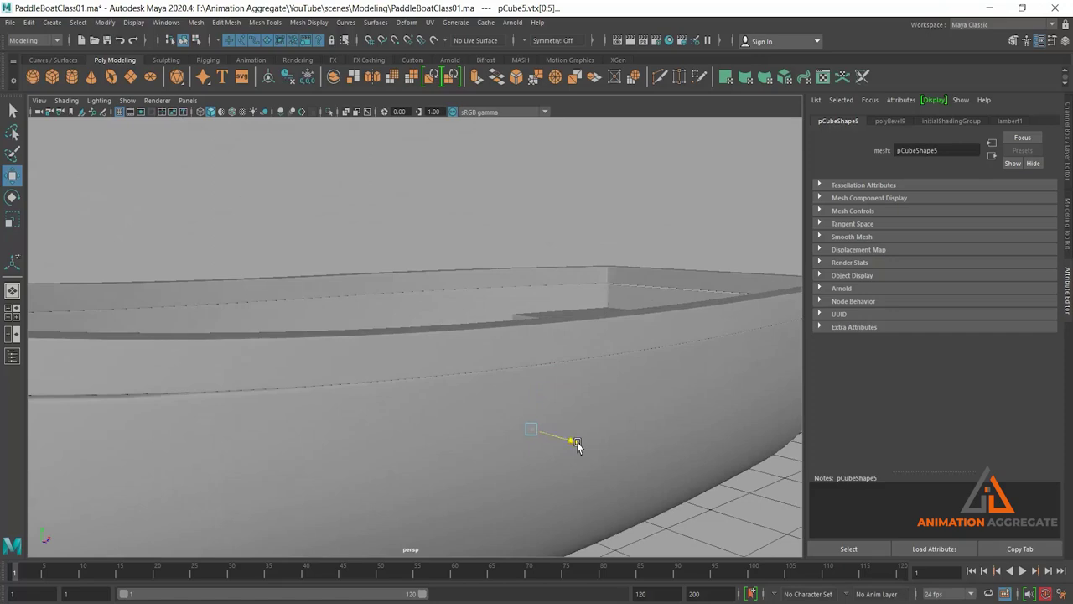
mouse_move(632, 423)
alt+mouse_down()
mouse_move(687, 426)
mouse_move(469, 377)
mouse_move(462, 359)
mouse_move(444, 360)
mouse_move(481, 408)
alt+mouse_up()
mouse_move(481, 409)
alt+mouse_down()
mouse_move(412, 408)
mouse_move(434, 394)
alt+mouse_up()
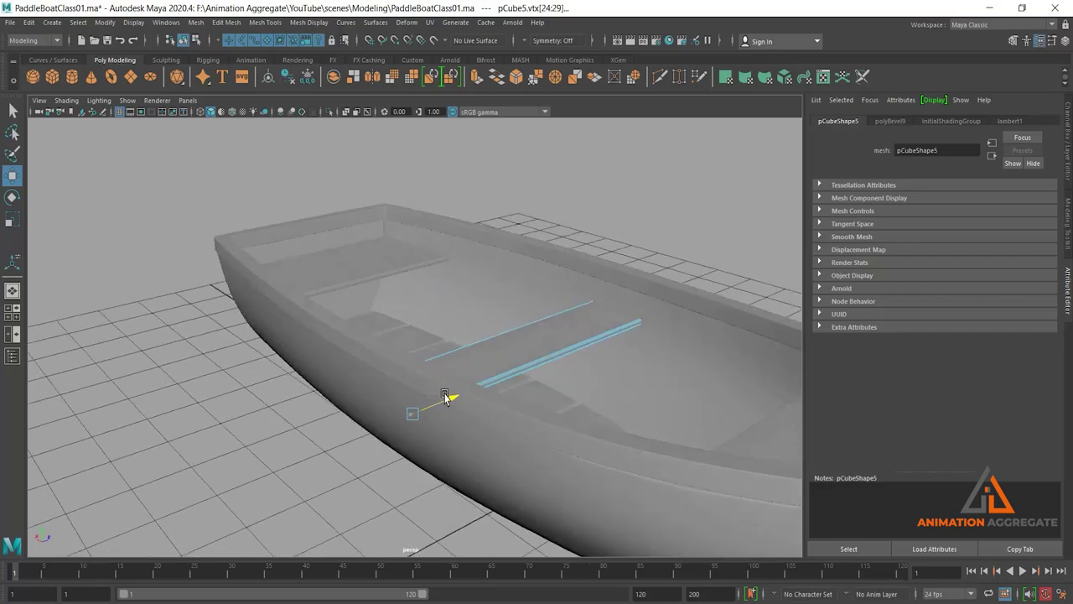
alt+drag(529, 392, 513, 352)
right_drag(510, 300, 567, 281)
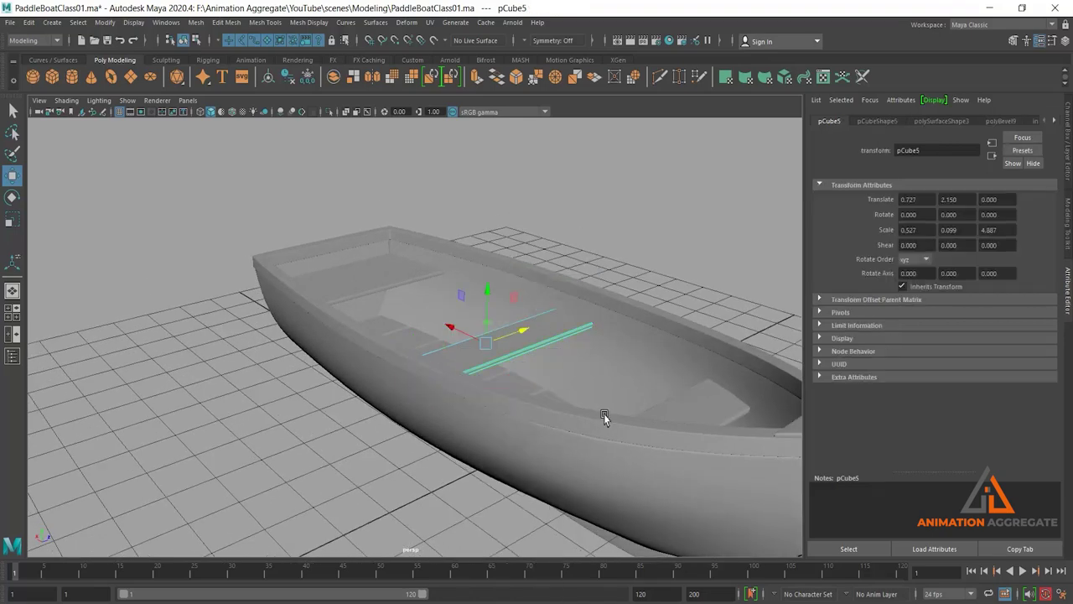
mouse_move(603, 414)
alt+mouse_down()
mouse_move(416, 373)
mouse_move(436, 312)
alt+mouse_up()
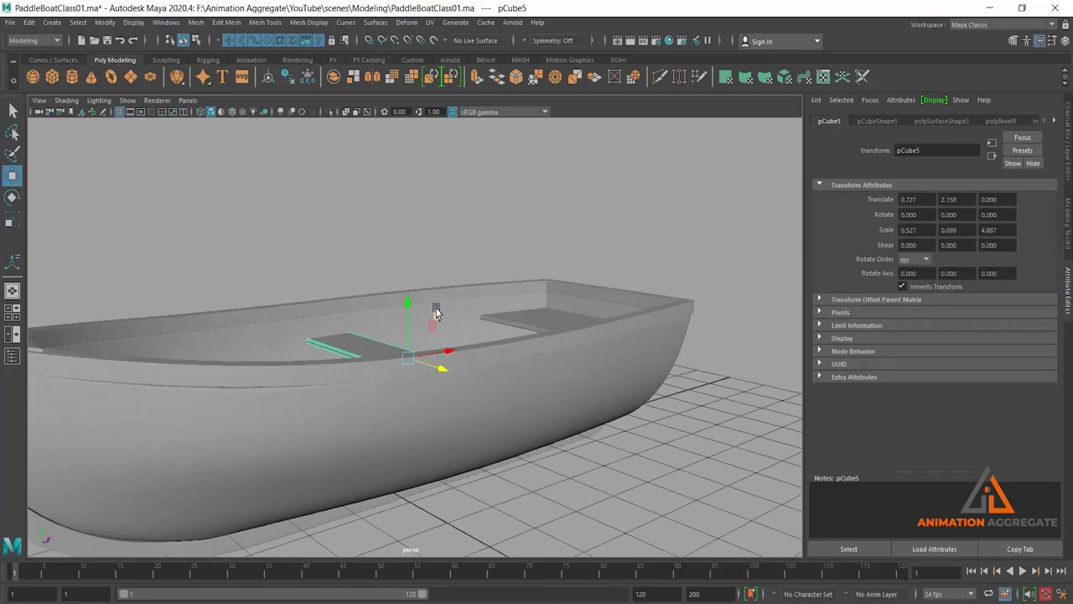
Step: Add a cube, scale it to 1.083 along X, and slide it 0.467 under the seat
click(365, 302)
alt+drag(364, 302, 437, 354)
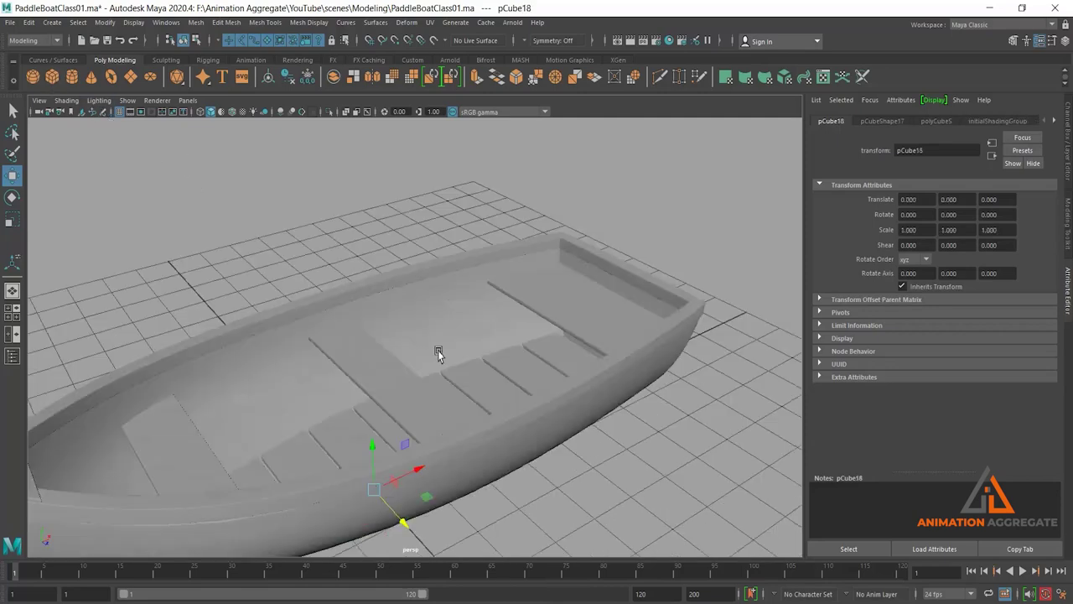
mouse_move(369, 450)
mouse_down()
mouse_move(364, 353)
mouse_move(371, 359)
mouse_up()
key(t)
mouse_move(477, 411)
alt+mouse_down()
mouse_move(433, 400)
mouse_move(450, 395)
mouse_move(391, 397)
mouse_move(424, 395)
mouse_move(373, 410)
mouse_move(424, 379)
alt+mouse_up()
key(r)
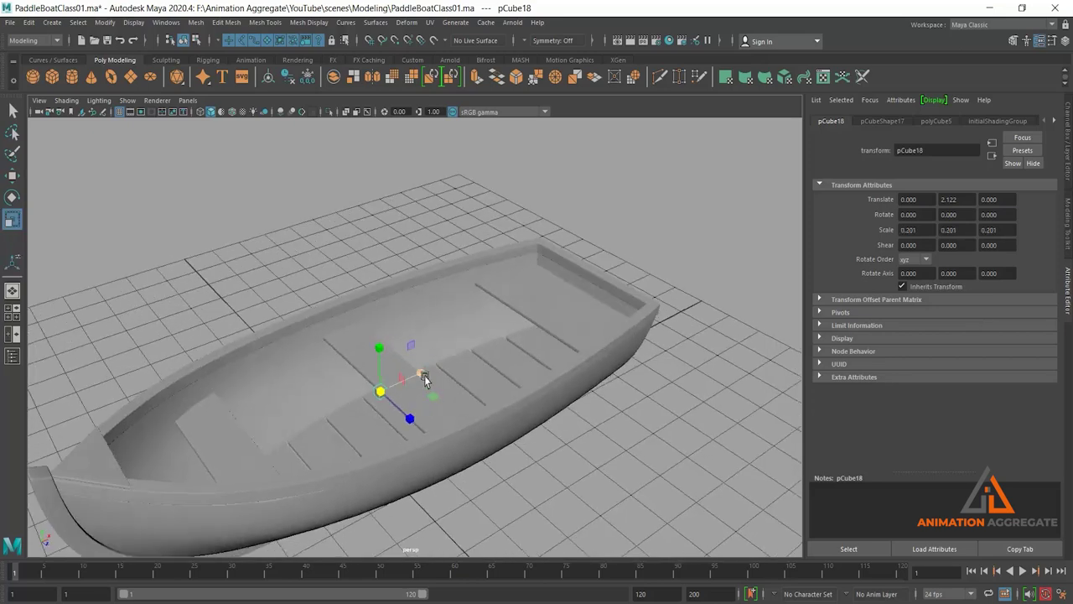
mouse_move(584, 358)
mouse_down()
mouse_move(617, 359)
mouse_move(458, 425)
mouse_move(435, 399)
mouse_move(395, 388)
mouse_move(395, 480)
mouse_move(390, 388)
mouse_up()
key(w)
scroll(564, 397, up, 3)
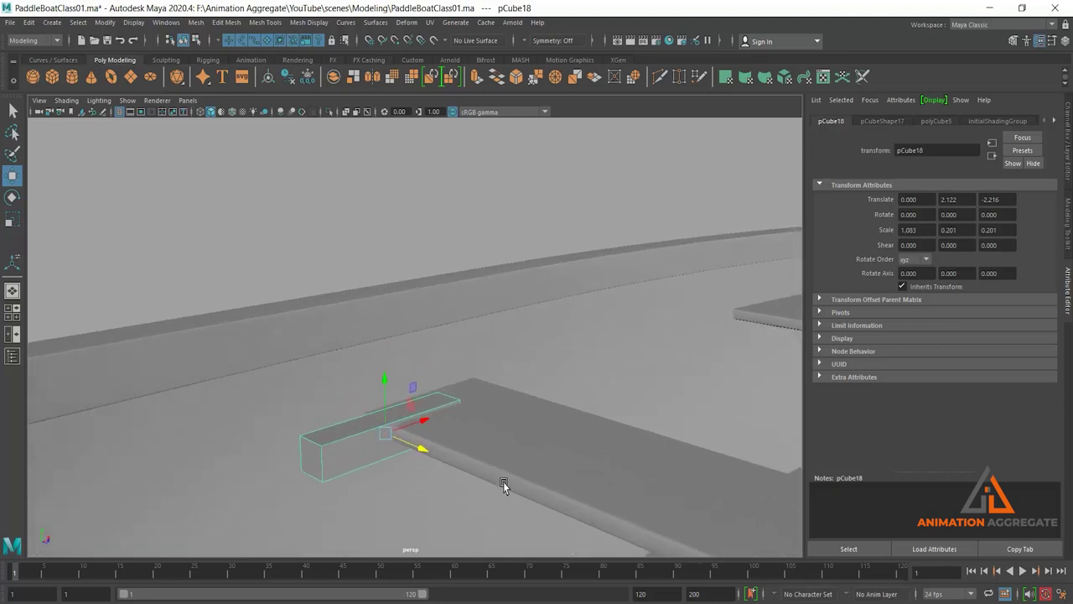
drag(419, 423, 471, 409)
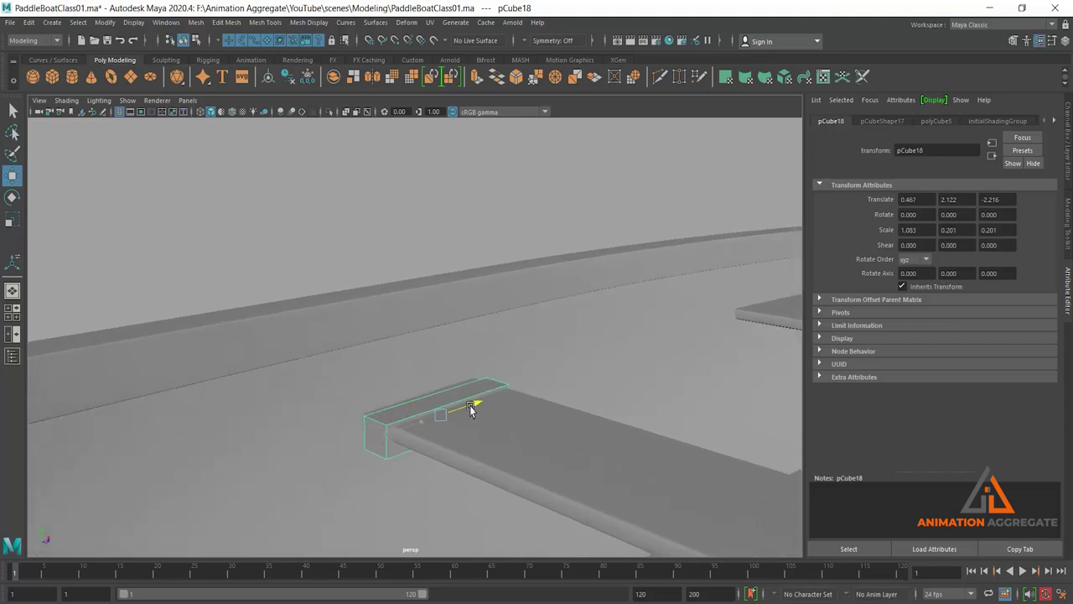
drag(440, 359, 441, 371)
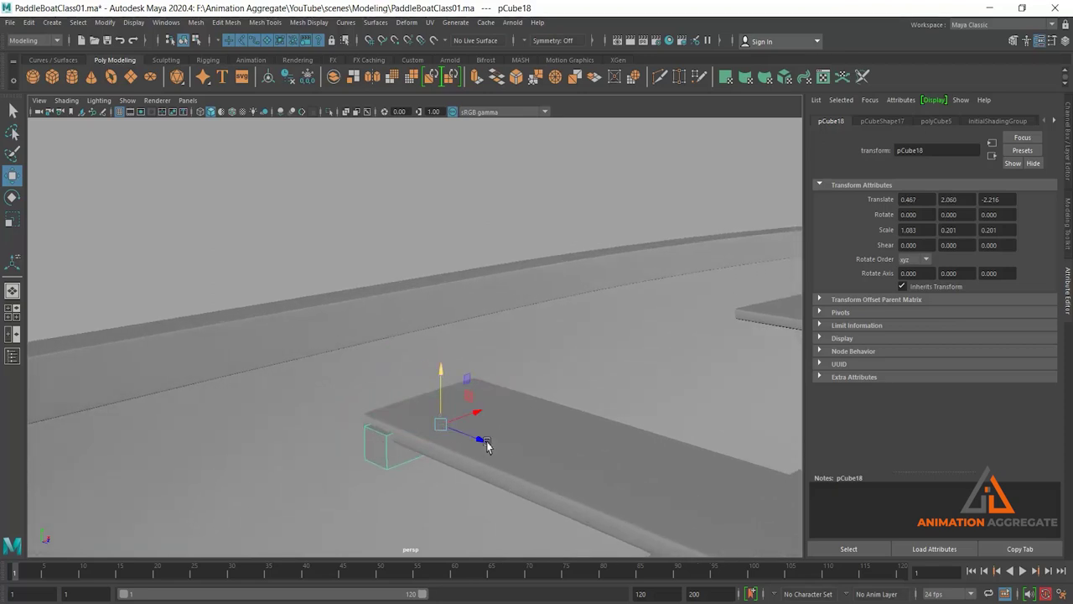
mouse_move(486, 445)
alt+mouse_down()
mouse_move(517, 438)
mouse_move(494, 422)
mouse_move(511, 483)
mouse_move(508, 460)
alt+mouse_up()
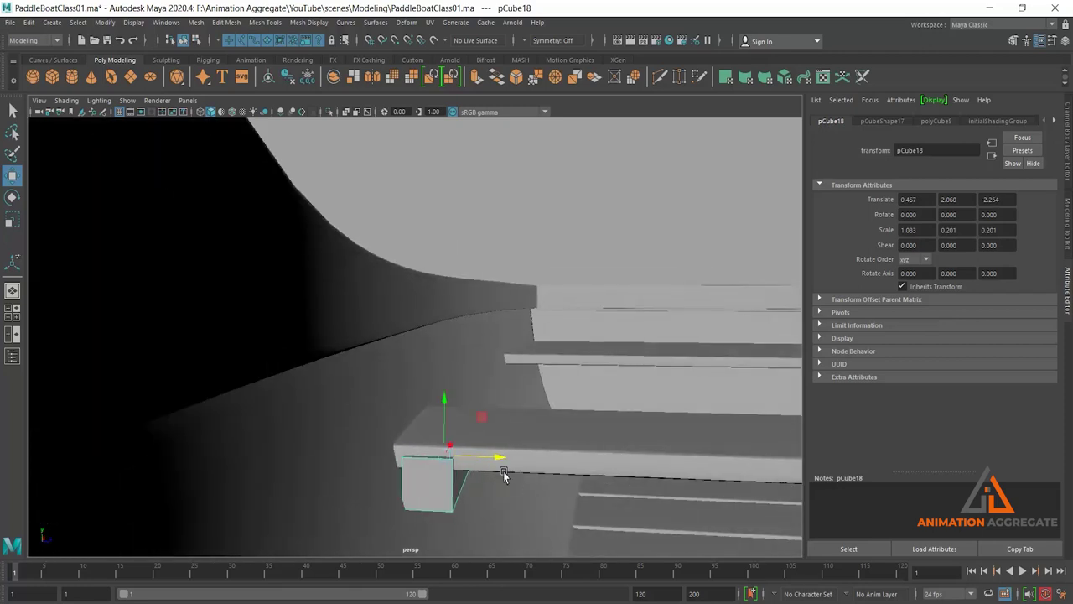
alt+drag(503, 471, 280, 468)
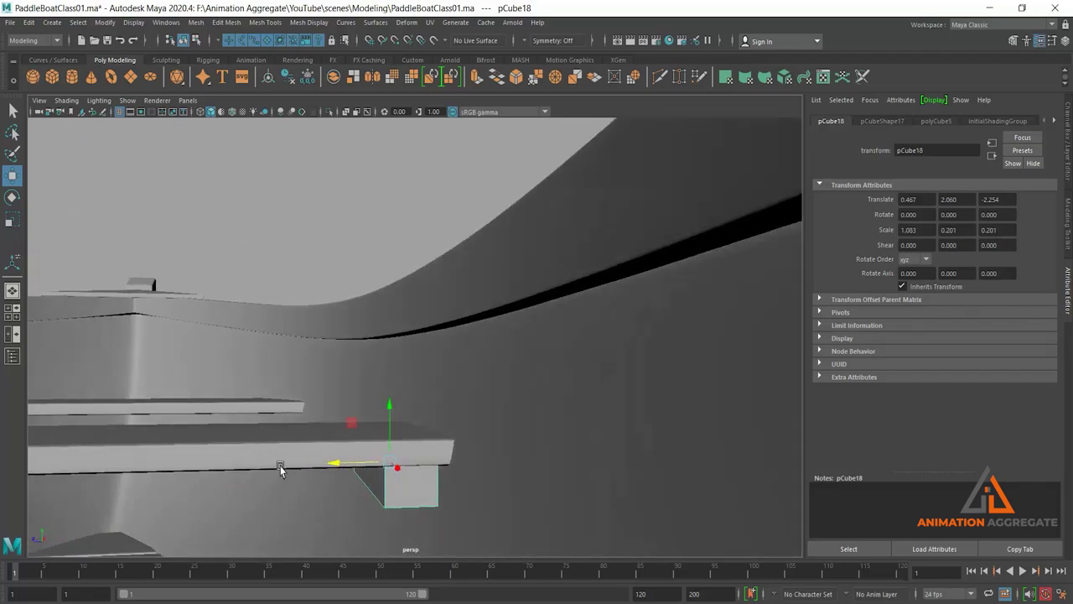
Step: Taper the block into a wedge by moving a bottom corner vertex and its slanted face inward
right_drag(412, 306, 360, 313)
drag(424, 417, 491, 485)
mouse_move(338, 447)
alt+mouse_down()
mouse_move(523, 478)
mouse_move(375, 466)
mouse_move(374, 493)
alt+mouse_up()
mouse_move(474, 436)
mouse_down()
mouse_move(474, 469)
mouse_move(477, 453)
mouse_move(441, 472)
mouse_up()
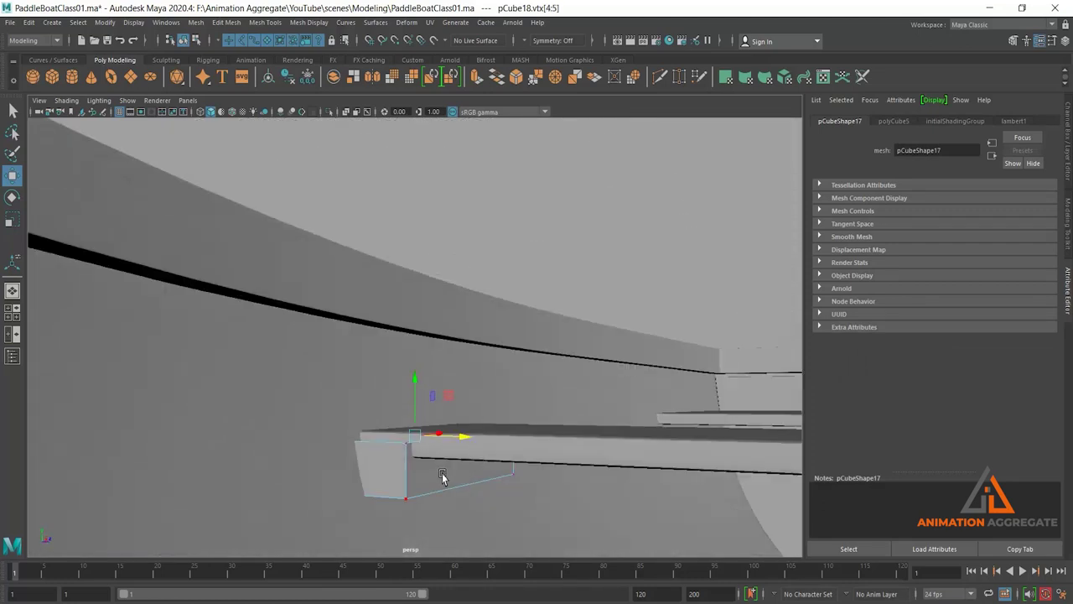
right_click(442, 466)
right_drag(446, 460, 442, 330)
click(434, 462)
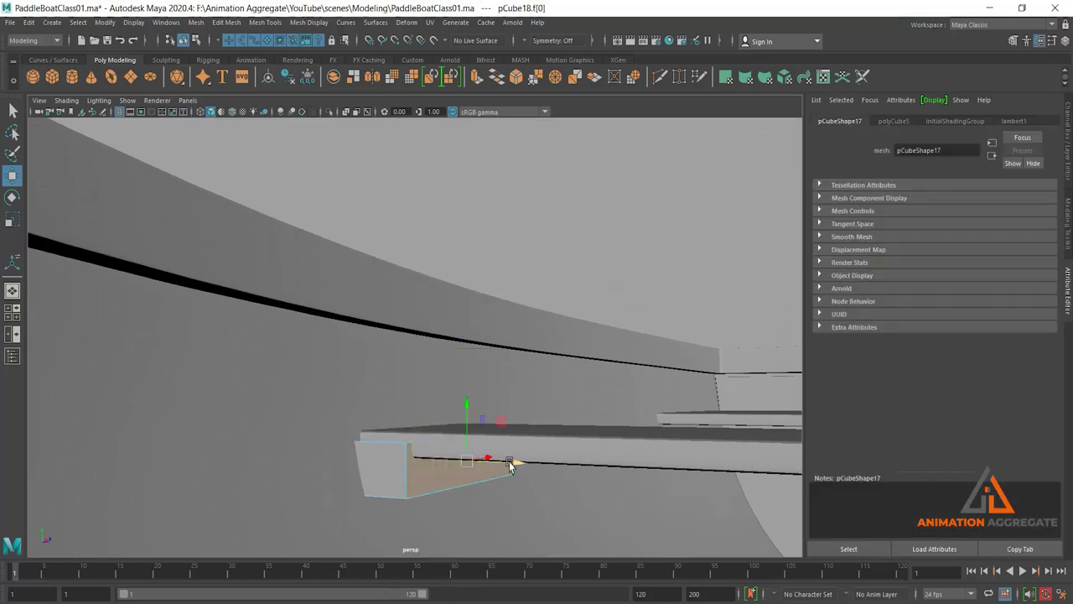
drag(507, 467, 498, 470)
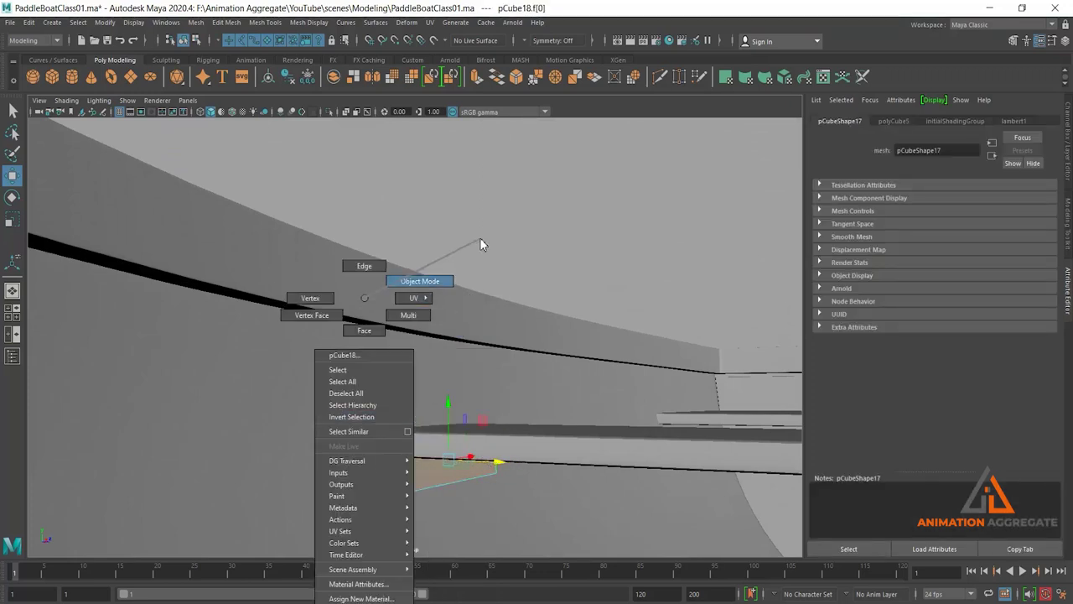
Step: Tuck the block pCube18 snugly under the seat's edge by the hull rim
right_drag(361, 463, 480, 238)
drag(445, 407, 444, 421)
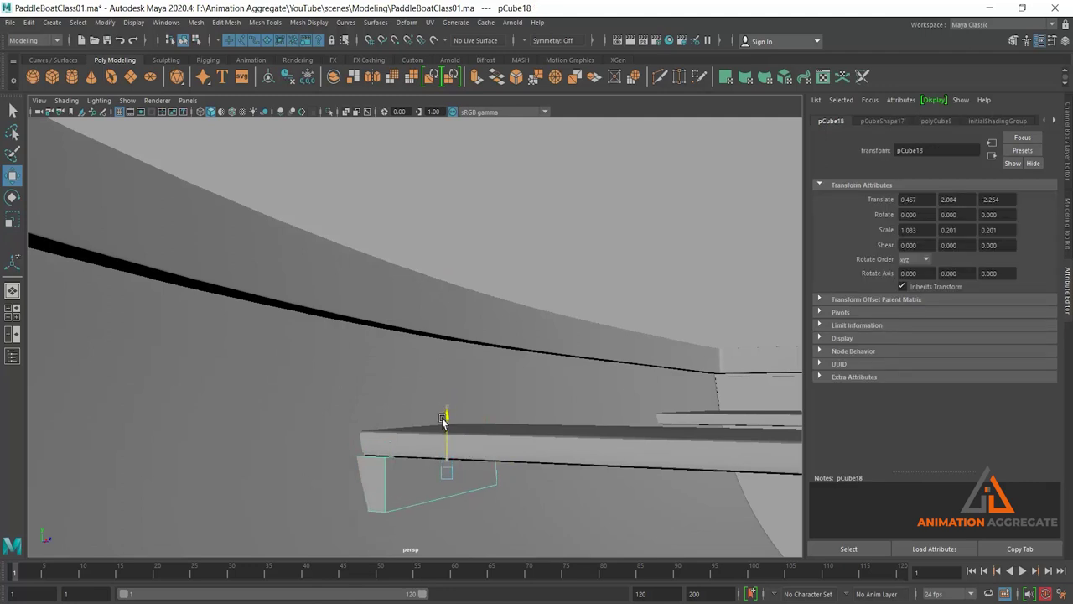
key(ctrl+z)
scroll(427, 504, up, 5)
scroll(407, 508, up, 3)
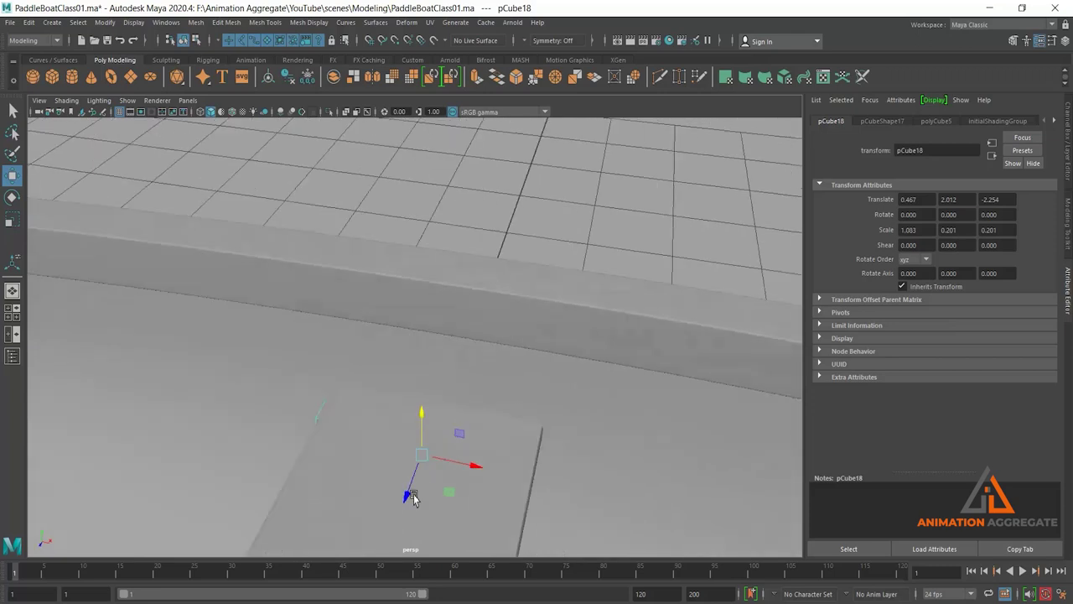
mouse_move(482, 465)
mouse_down()
mouse_move(492, 466)
mouse_move(486, 485)
mouse_up()
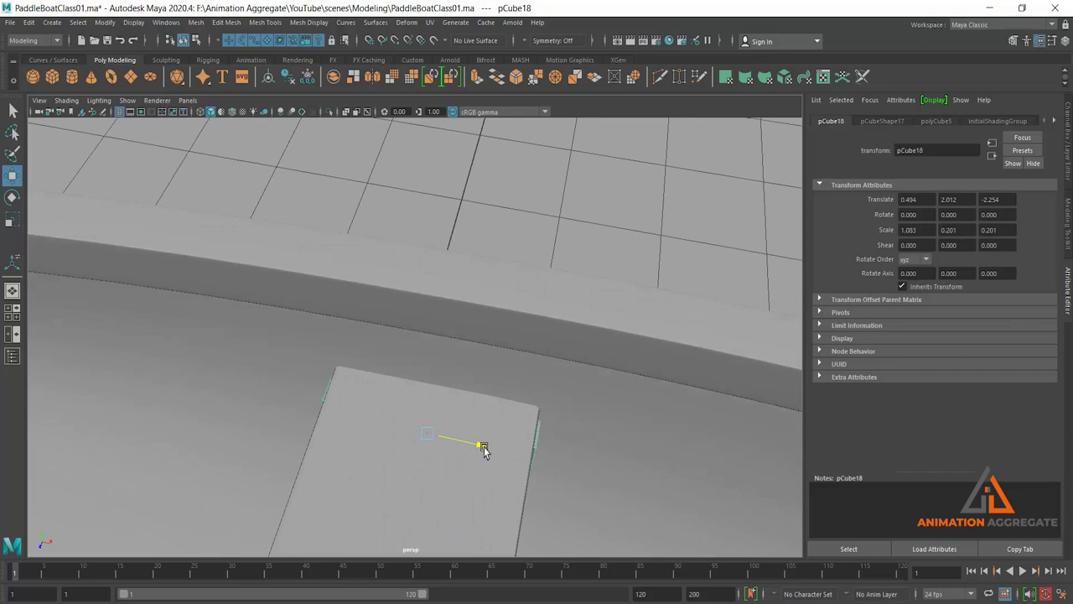
mouse_move(482, 450)
alt+mouse_down()
mouse_move(364, 412)
mouse_move(467, 394)
mouse_move(445, 448)
mouse_move(442, 378)
alt+mouse_up()
scroll(442, 403, down, 5)
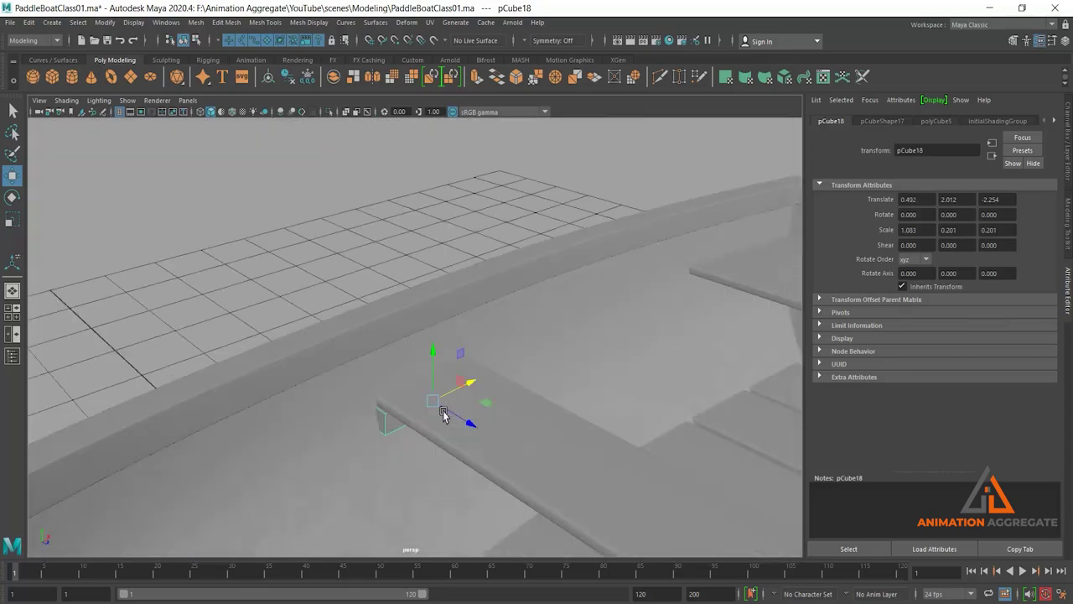
scroll(443, 411, down, 3)
mouse_move(458, 419)
alt+mouse_down()
mouse_move(438, 371)
mouse_move(613, 284)
alt+mouse_up()
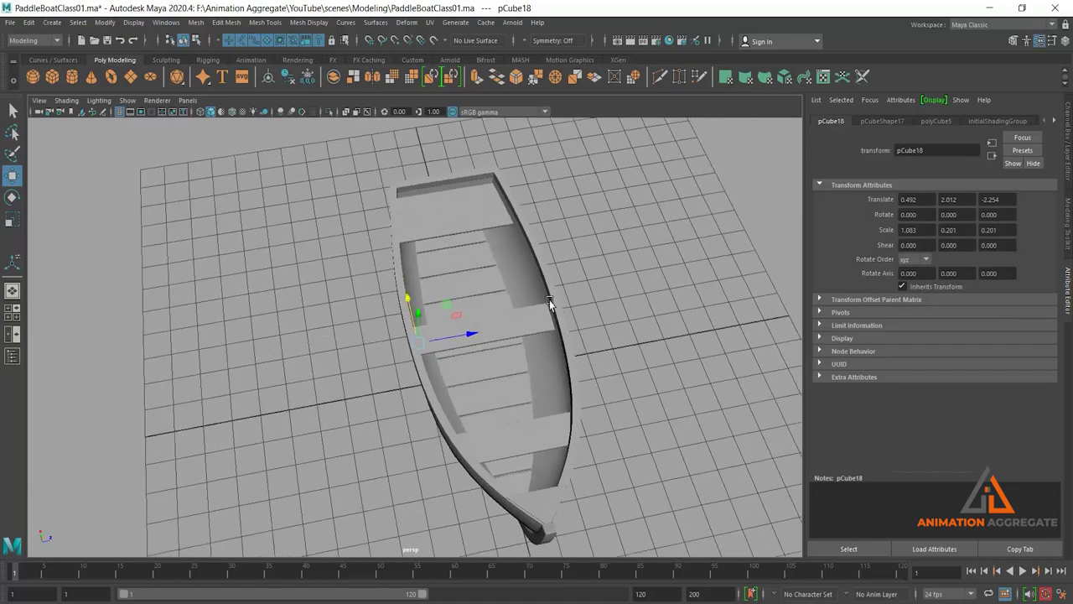
alt+drag(549, 304, 477, 276)
scroll(525, 288, up, 5)
mouse_move(573, 299)
alt+mouse_down()
mouse_move(437, 293)
mouse_move(449, 359)
alt+mouse_up()
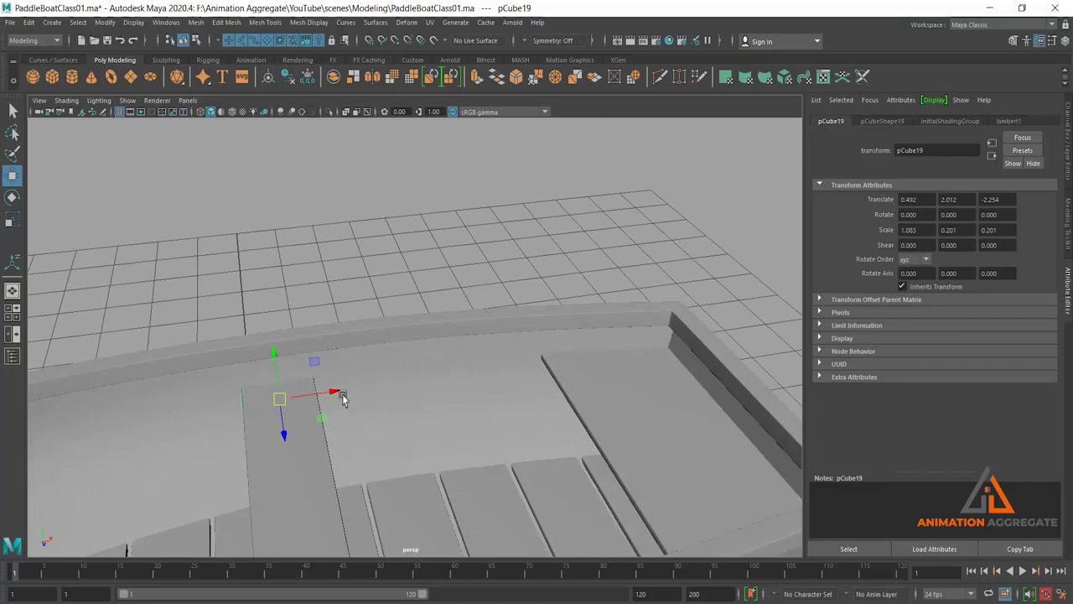
Step: Slide duplicate pCube19 to the seat's far end, settling it at 5.173, 2.012, -1.816
drag(348, 397, 635, 395)
scroll(567, 396, up, 5)
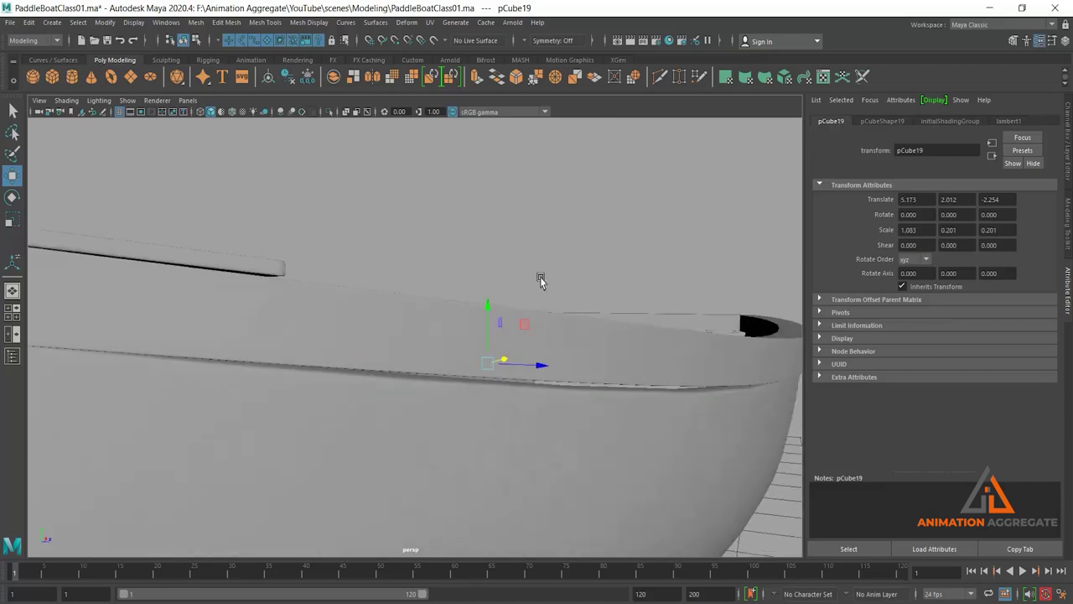
mouse_move(546, 278)
alt+mouse_down()
mouse_move(481, 336)
mouse_move(499, 336)
alt+mouse_up()
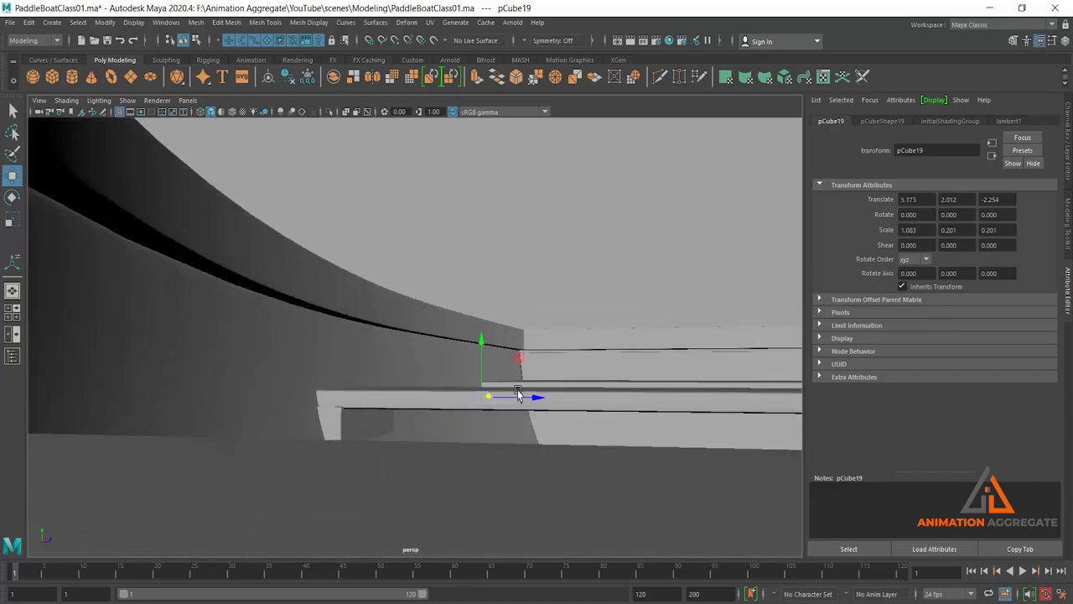
mouse_move(518, 394)
mouse_down()
mouse_move(554, 404)
mouse_move(493, 383)
mouse_move(515, 403)
mouse_up()
scroll(561, 417, up, 5)
scroll(489, 364, down, 2)
mouse_move(488, 364)
alt+mouse_down()
mouse_move(597, 486)
mouse_move(439, 279)
alt+mouse_up()
mouse_move(510, 358)
mouse_down()
mouse_move(541, 359)
mouse_move(532, 364)
mouse_up()
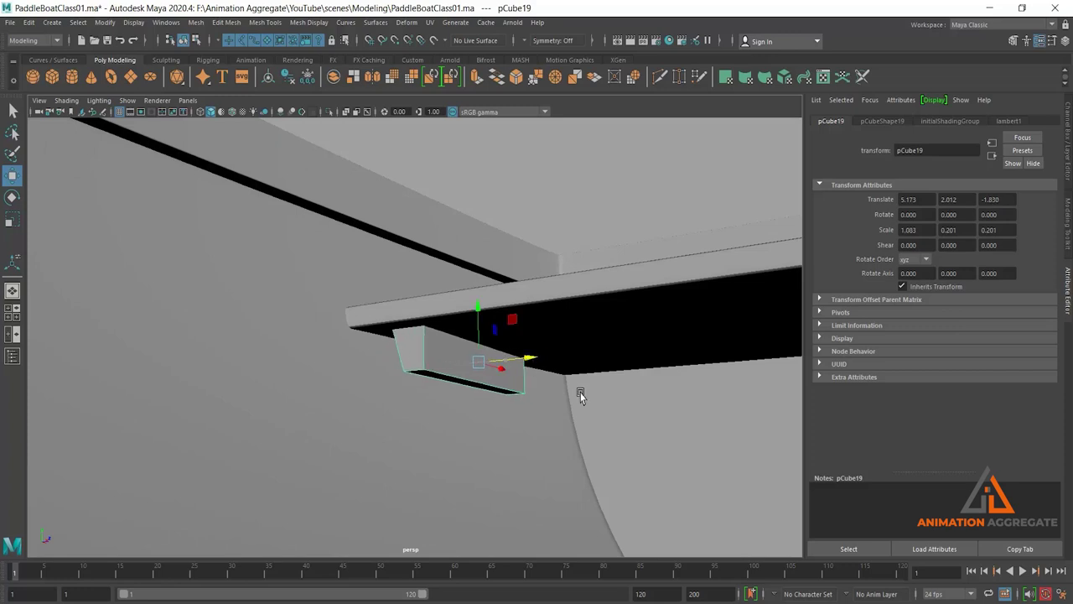
mouse_move(582, 395)
alt+mouse_down()
mouse_move(246, 326)
mouse_move(511, 391)
mouse_move(693, 282)
mouse_move(475, 239)
mouse_move(642, 395)
mouse_move(671, 280)
mouse_move(491, 319)
mouse_move(218, 317)
alt+mouse_up()
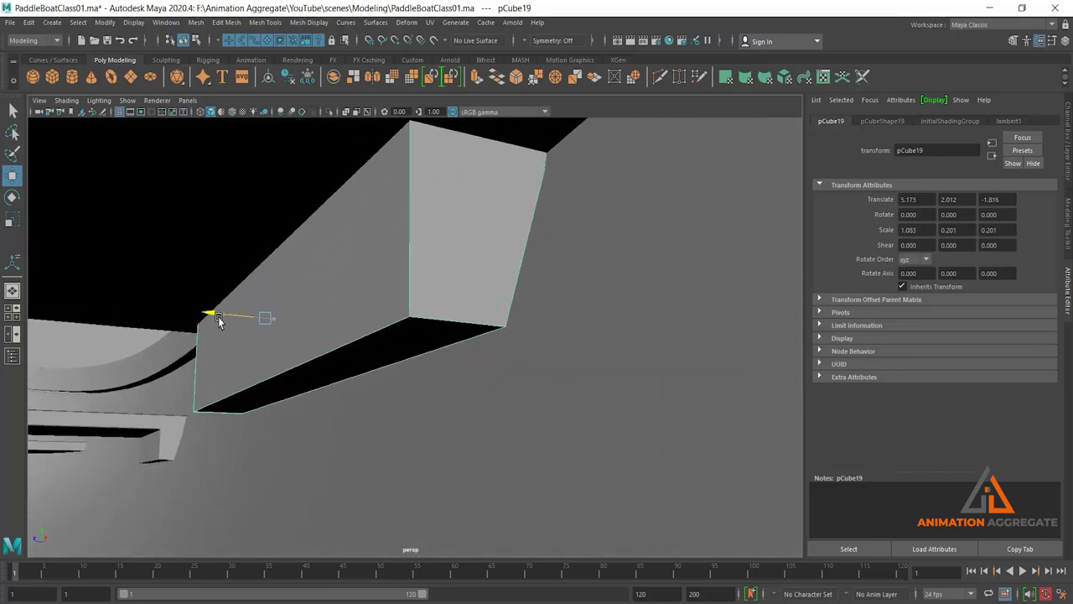
Step: Move pCube19's corner vertices so its end and slanted edge follow the hull curve
key(F9)
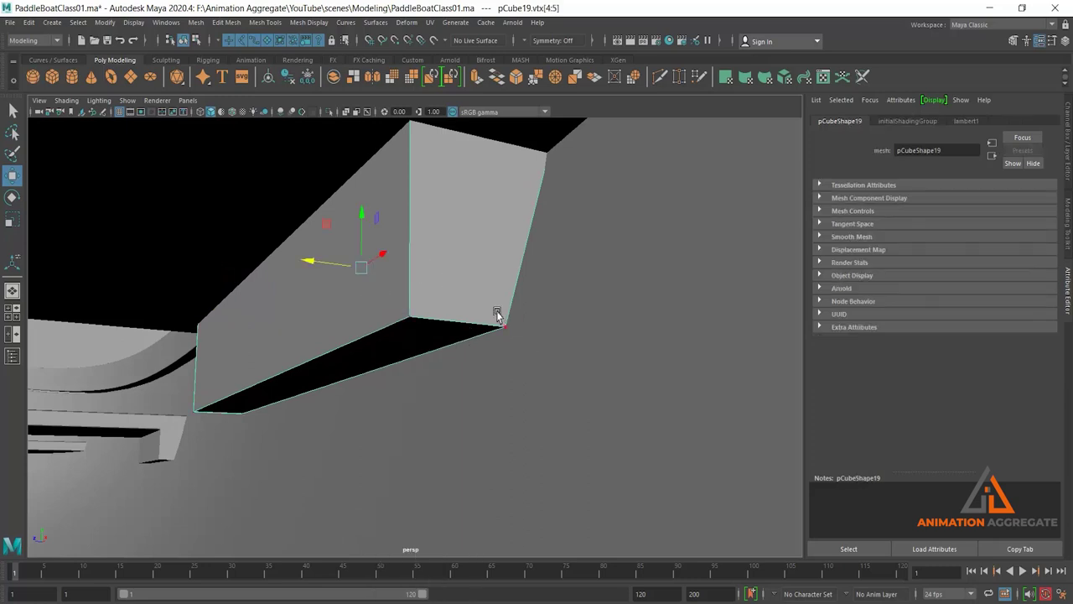
mouse_move(513, 310)
mouse_down()
mouse_move(447, 329)
mouse_move(481, 323)
mouse_up()
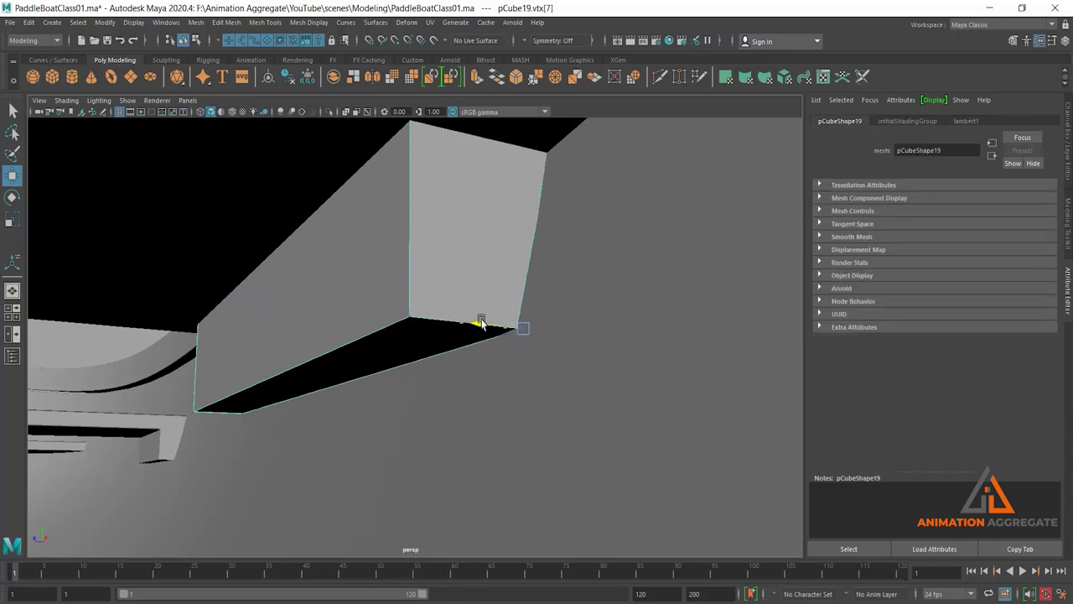
alt+middle_drag(342, 310, 457, 189)
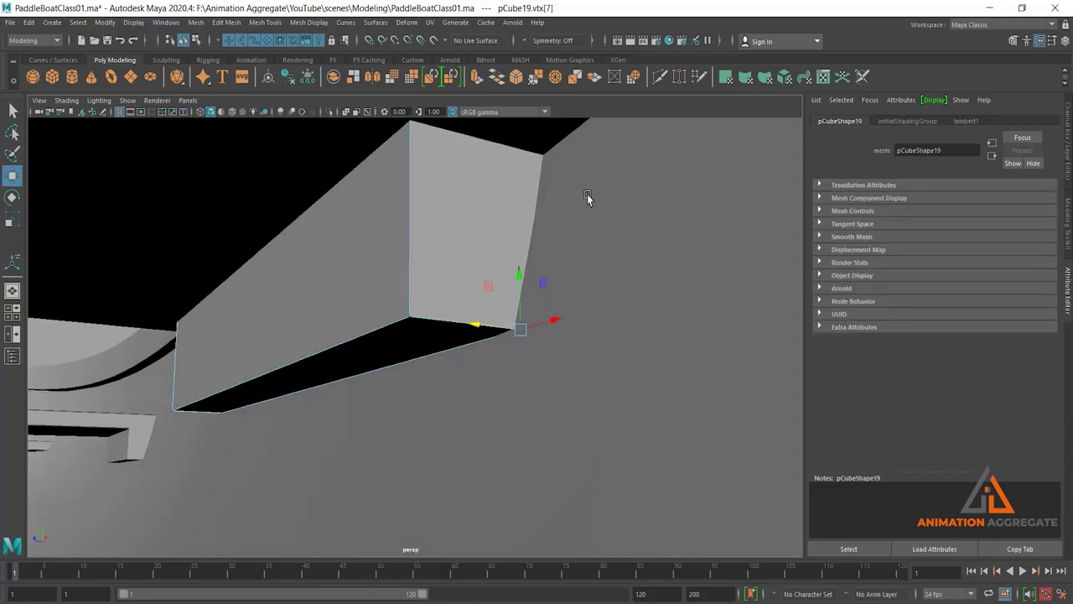
click(533, 204)
drag(496, 230, 492, 235)
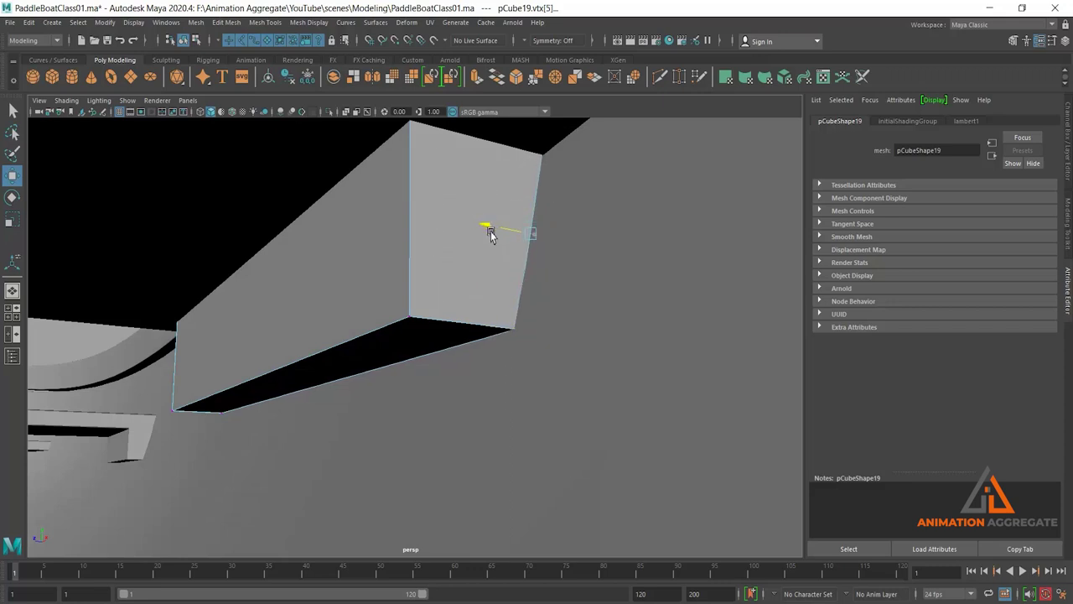
click(494, 345)
mouse_move(477, 326)
alt+mouse_down()
mouse_move(313, 319)
mouse_move(525, 336)
mouse_move(506, 314)
mouse_move(450, 312)
mouse_move(437, 289)
alt+mouse_up()
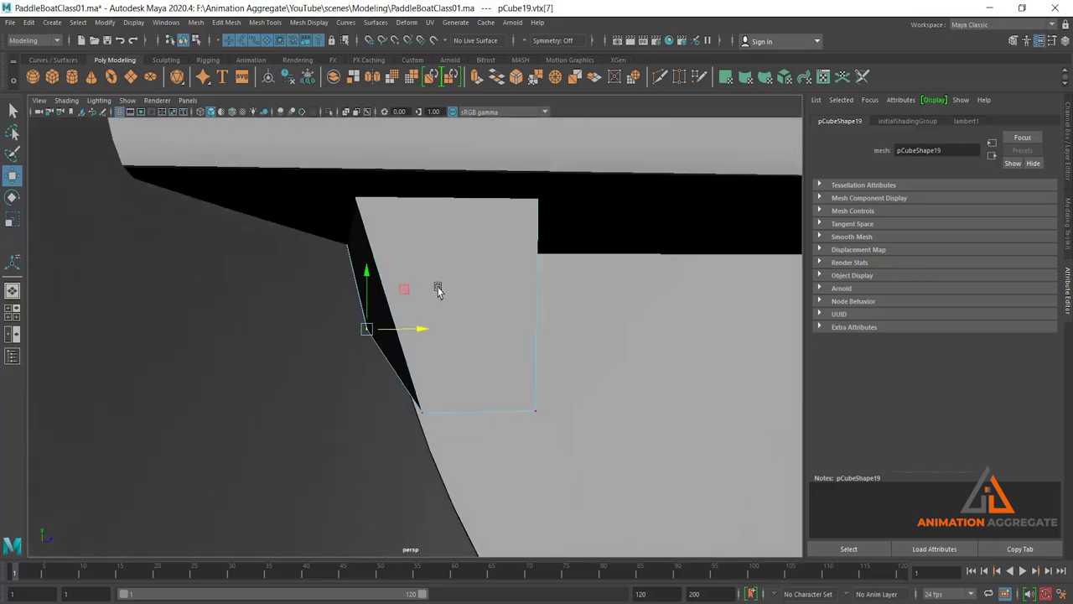
click(421, 411)
mouse_move(479, 416)
mouse_down()
mouse_move(408, 427)
mouse_move(367, 467)
mouse_move(307, 469)
mouse_up()
scroll(402, 343, down, 2)
scroll(403, 343, down, 3)
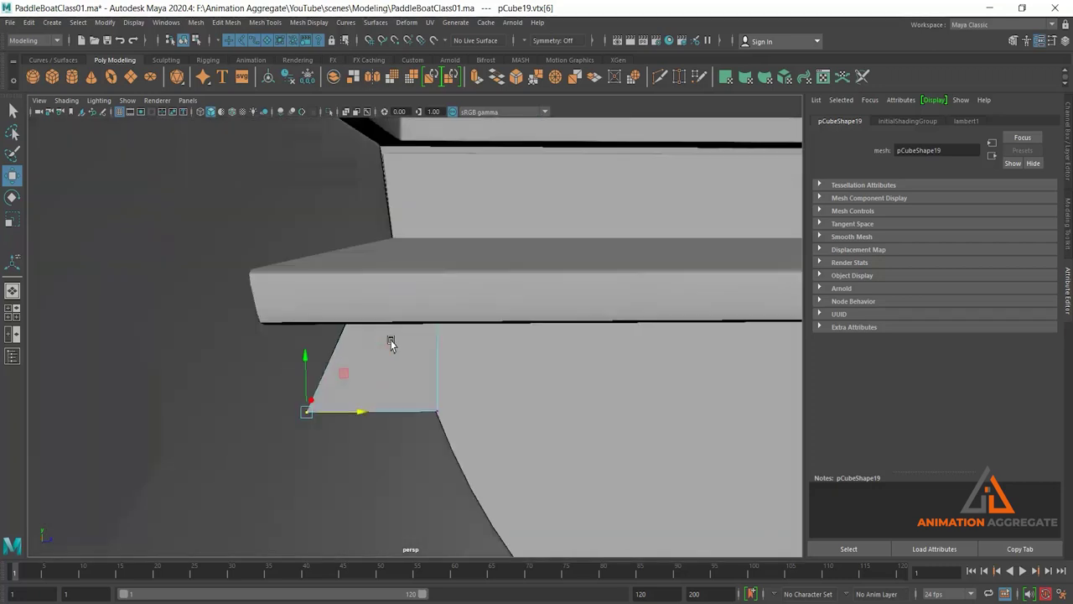
mouse_move(393, 401)
mouse_down()
mouse_move(369, 407)
mouse_move(384, 412)
mouse_up()
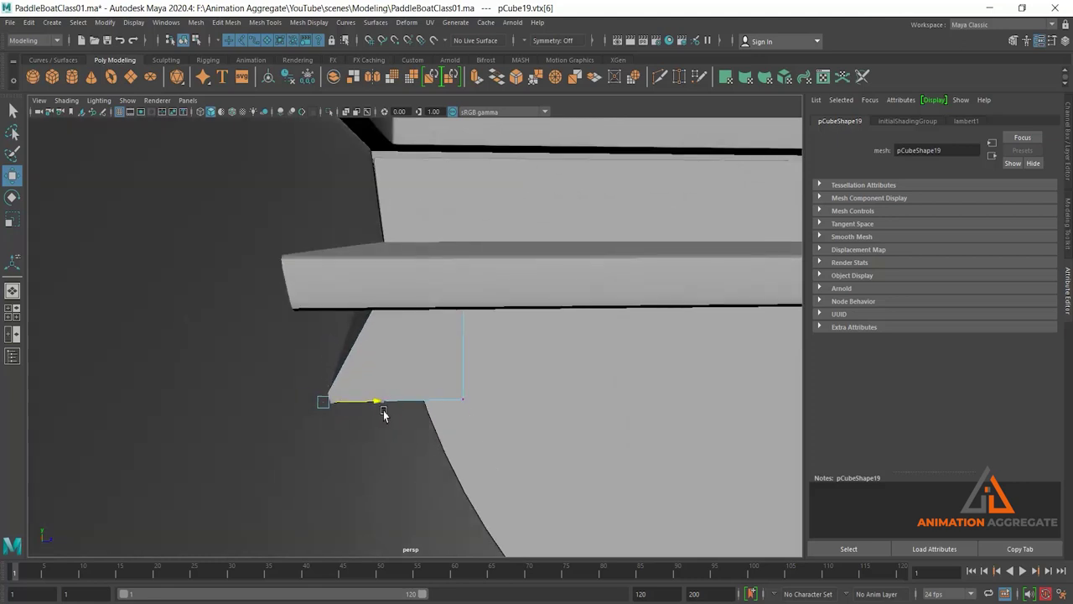
Step: Adjust the top-left corner vertex and move the right-side edge inward to narrow the block
alt+drag(388, 356, 387, 348)
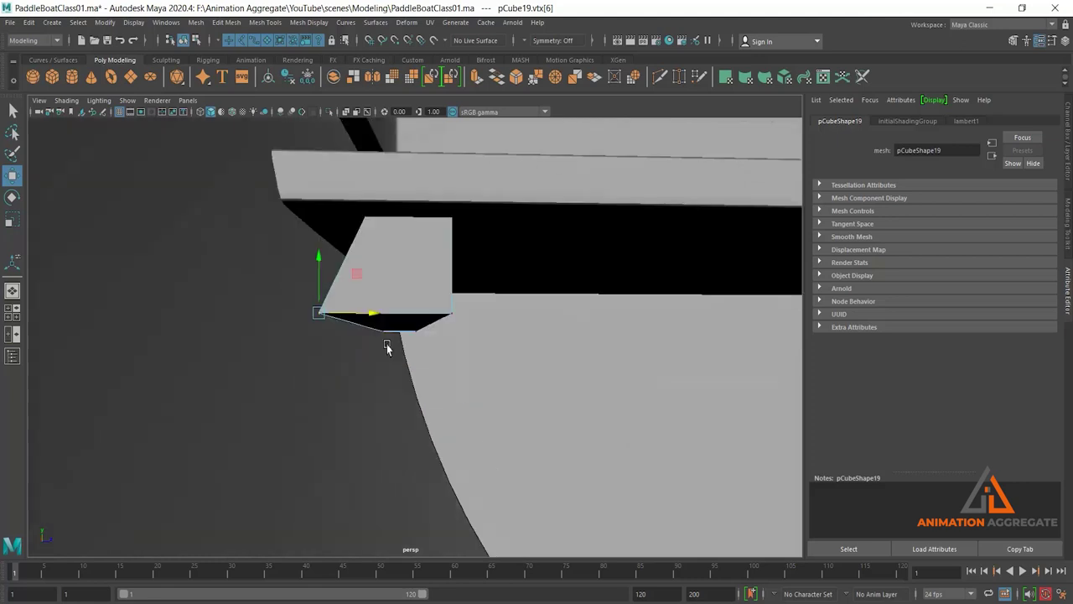
mouse_move(355, 196)
mouse_down()
mouse_move(386, 231)
mouse_move(354, 224)
mouse_up()
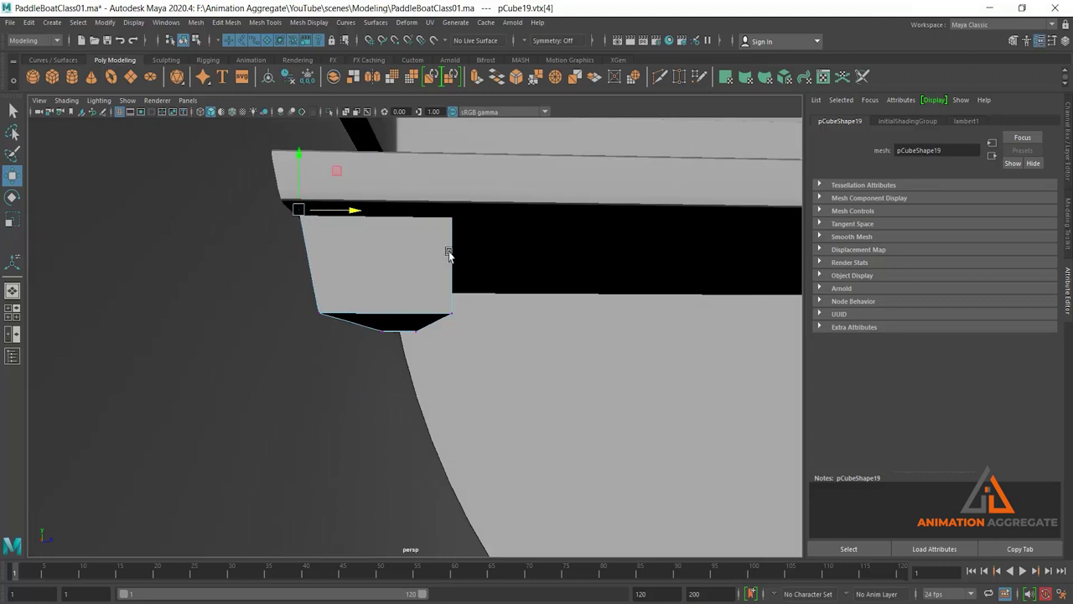
alt+drag(448, 252, 427, 250)
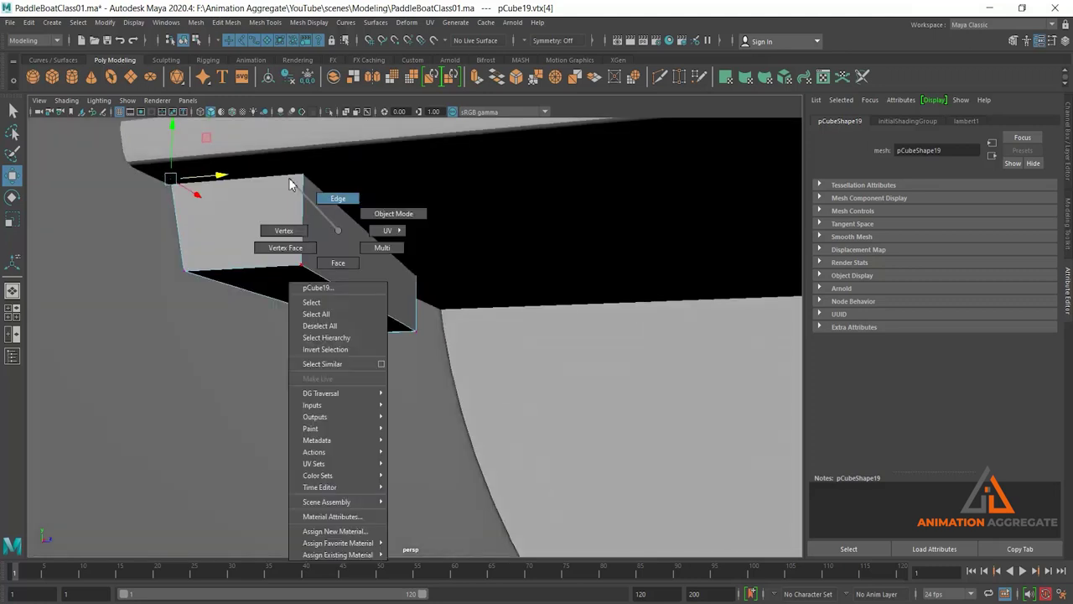
right_drag(289, 178, 341, 198)
click(347, 288)
drag(368, 222, 319, 229)
alt+drag(455, 297, 481, 299)
Step: Return to Object Mode and select the first support block
scroll(415, 240, down, 3)
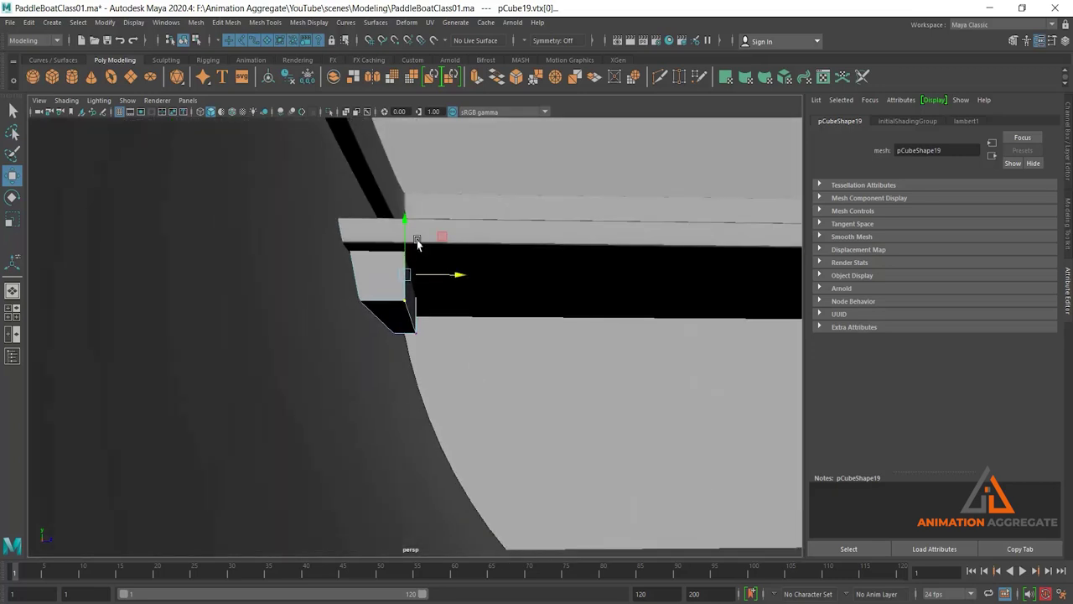
scroll(433, 337, down, 3)
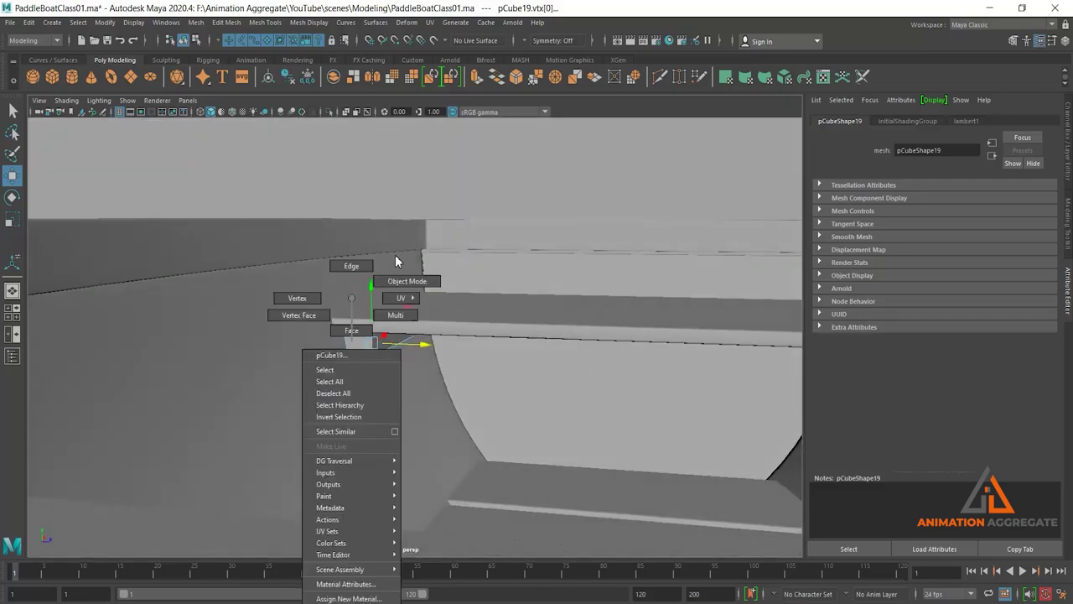
right_drag(352, 345, 408, 280)
scroll(542, 410, down, 5)
alt+drag(412, 283, 388, 323)
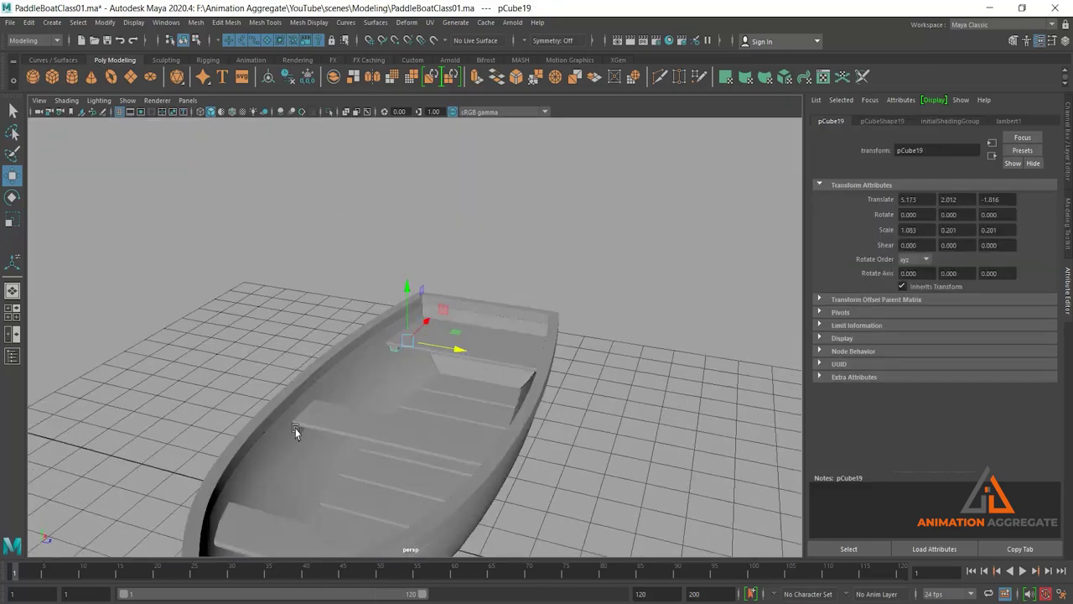
alt+drag(317, 447, 377, 465)
Step: Duplicate the first support block as pCube20 and slide it under the front seat
key(ctrl+d)
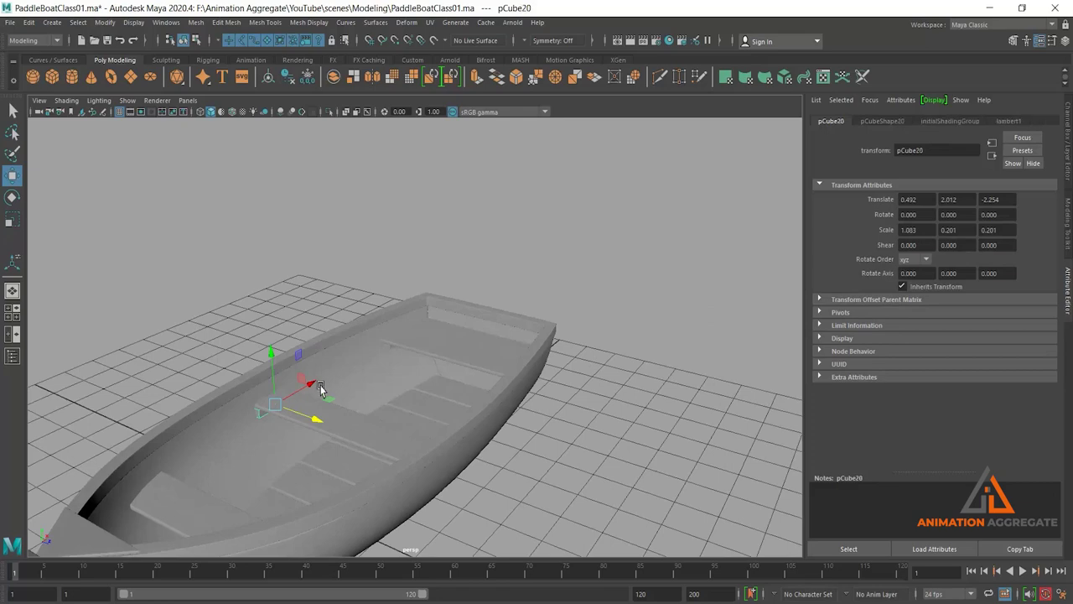
mouse_move(317, 384)
mouse_down()
mouse_move(168, 467)
mouse_move(179, 448)
mouse_move(163, 431)
mouse_move(309, 406)
mouse_move(295, 398)
mouse_up()
scroll(309, 406, up, 2)
scroll(298, 394, up, 2)
drag(246, 443, 242, 465)
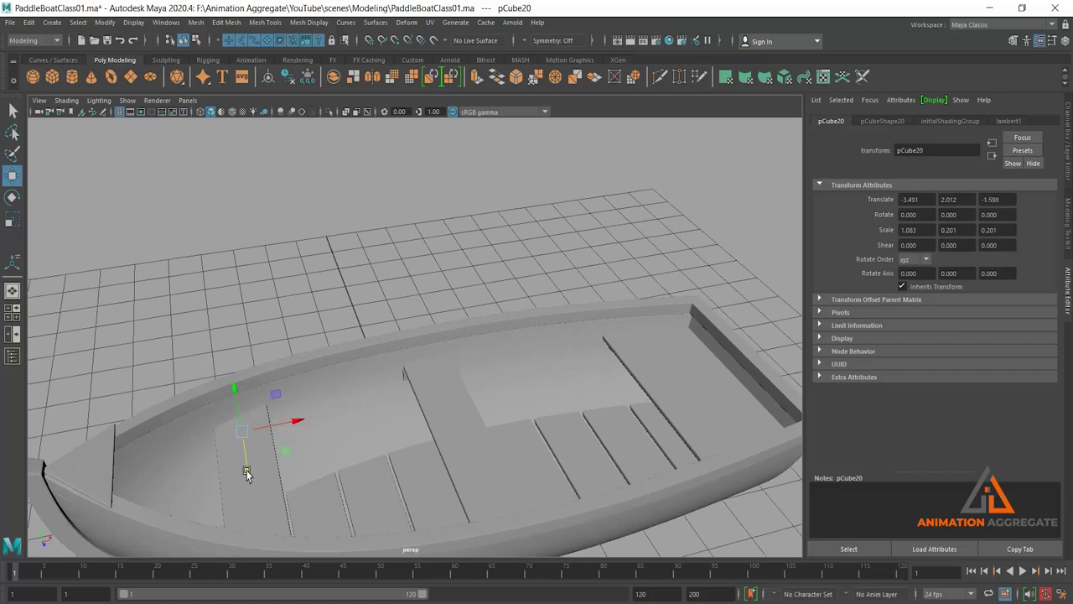
scroll(307, 408, up, 5)
mouse_move(427, 501)
alt+mouse_down()
mouse_move(252, 376)
mouse_move(458, 405)
mouse_move(364, 286)
alt+mouse_up()
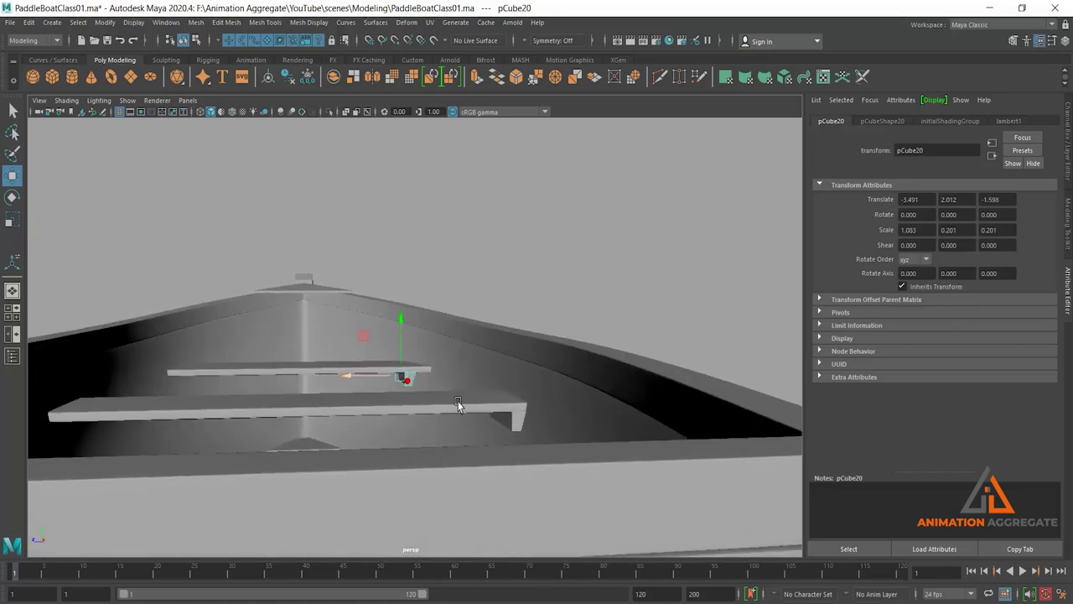
scroll(391, 426, up, 3)
scroll(462, 424, up, 2)
scroll(504, 537, up, 2)
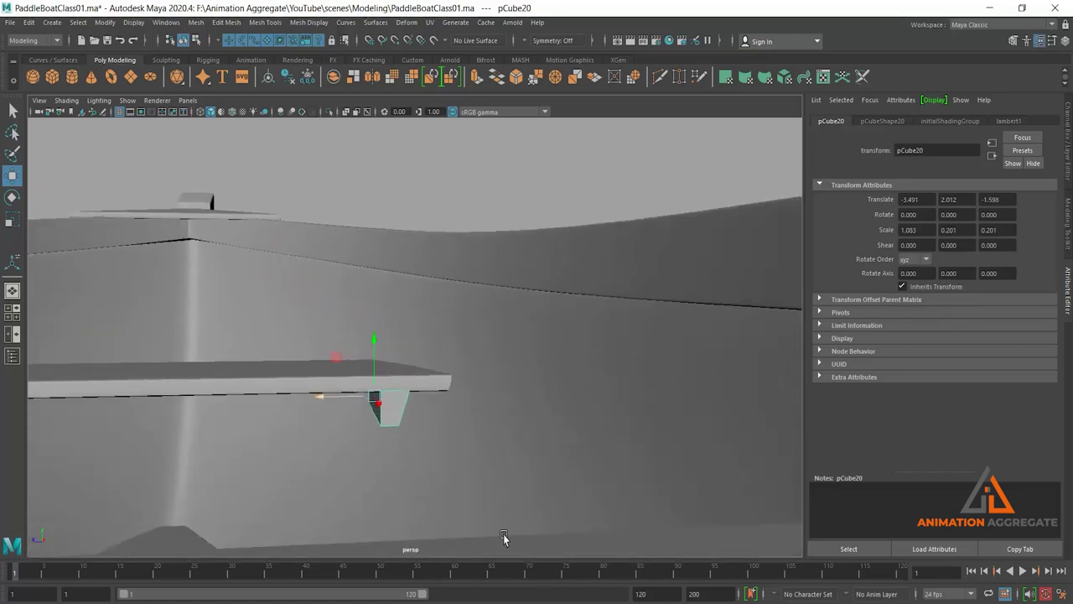
scroll(424, 412, up, 3)
mouse_move(424, 412)
alt+mouse_down()
mouse_move(441, 369)
mouse_move(451, 376)
mouse_move(357, 338)
mouse_move(376, 341)
mouse_move(461, 269)
mouse_move(502, 288)
alt+mouse_up()
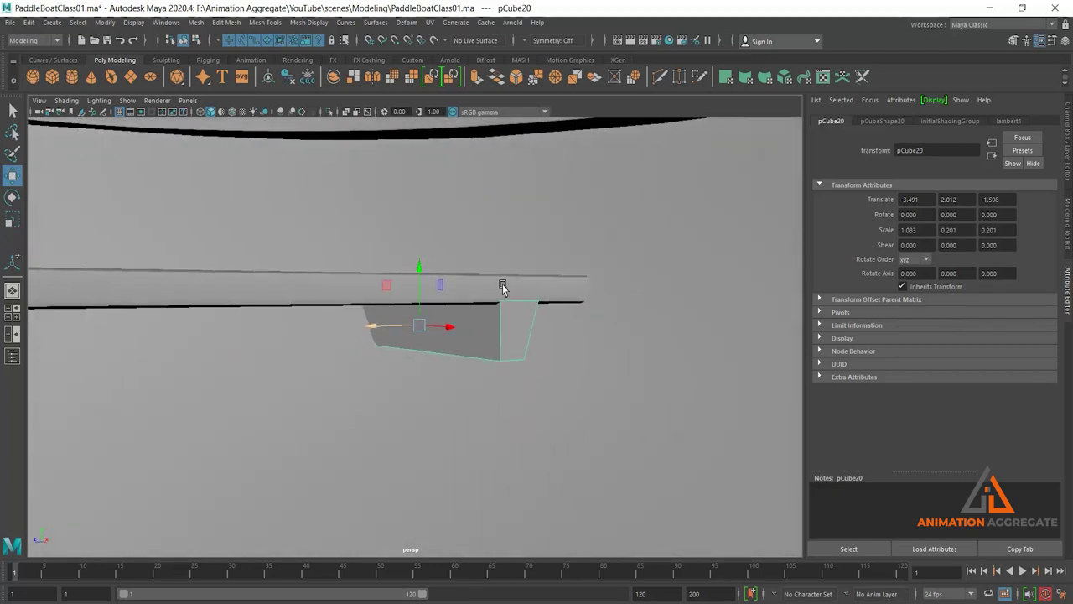
Step: Lengthen pCube20 by moving its end vertices along X and square off the slanted corner
right_drag(502, 287, 472, 297)
mouse_move(491, 282)
mouse_down()
mouse_move(564, 407)
mouse_move(555, 409)
mouse_up()
drag(476, 327, 531, 327)
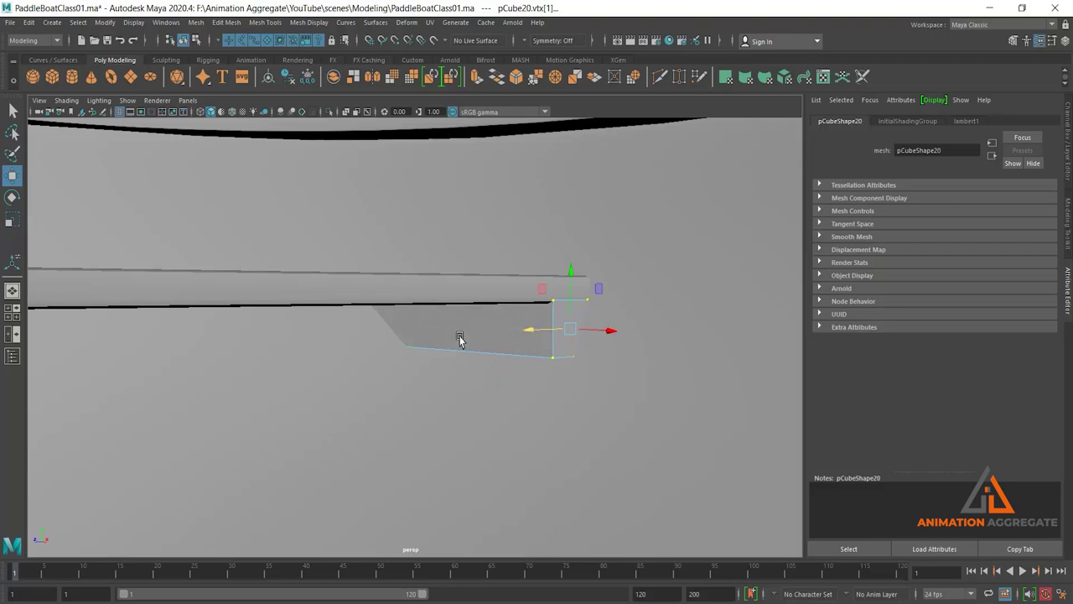
mouse_move(459, 339)
alt+mouse_down()
mouse_move(551, 352)
mouse_move(240, 243)
mouse_move(275, 276)
mouse_move(436, 344)
mouse_move(467, 389)
mouse_move(484, 509)
mouse_move(469, 364)
mouse_move(436, 338)
mouse_move(503, 499)
mouse_move(501, 235)
mouse_move(537, 343)
mouse_move(537, 312)
alt+mouse_up()
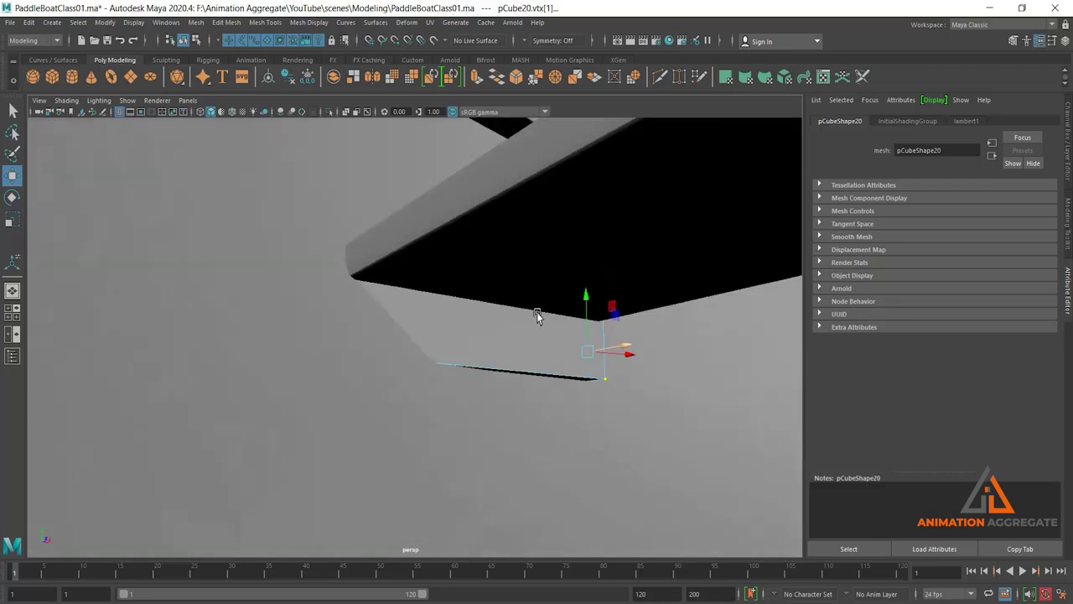
drag(259, 216, 415, 371)
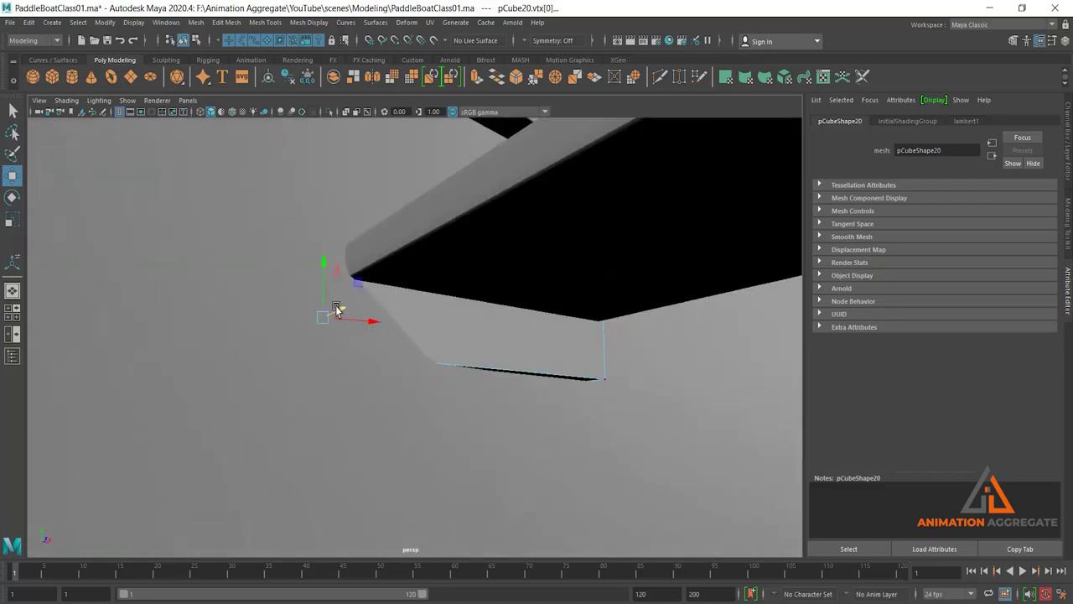
drag(336, 310, 359, 300)
mouse_move(398, 371)
alt+mouse_down()
mouse_move(412, 371)
mouse_move(357, 298)
alt+mouse_up()
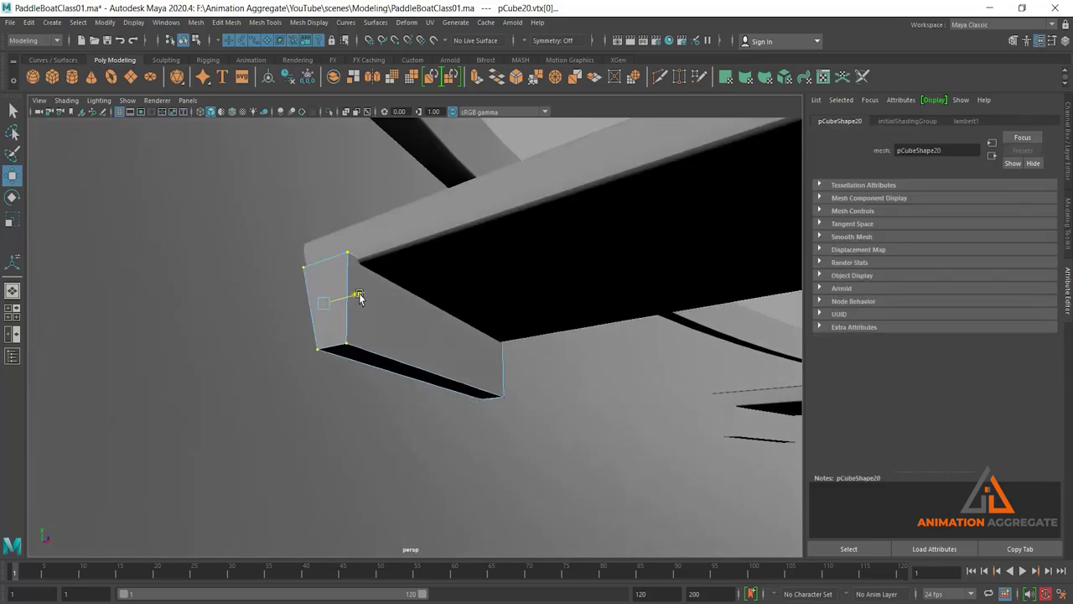
drag(285, 247, 341, 271)
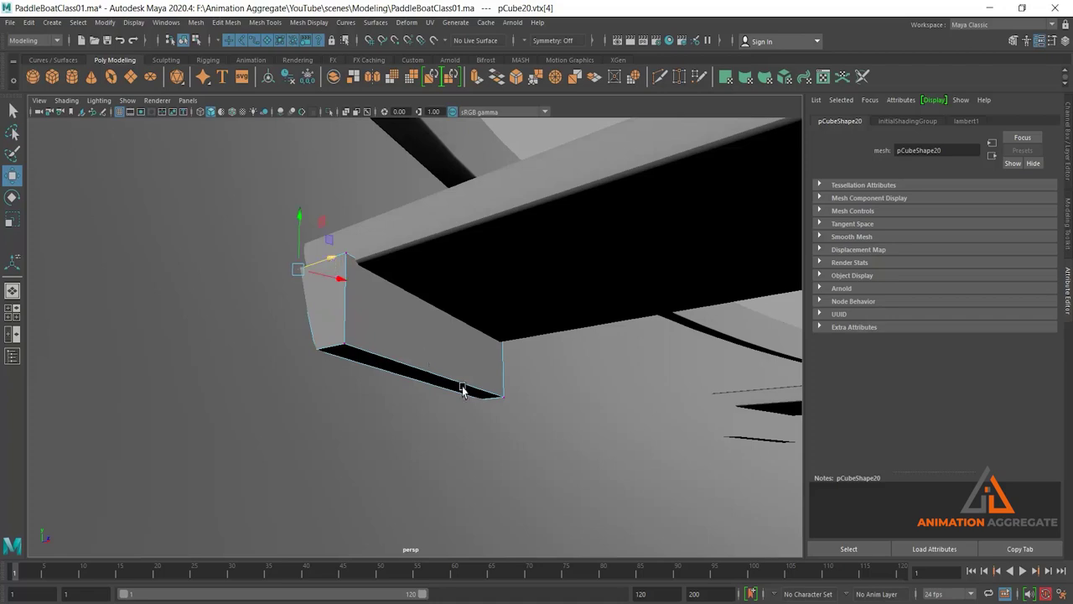
Step: Return to Object Mode and select the support block under the upper seat
mouse_move(462, 390)
alt+mouse_down()
mouse_move(515, 311)
mouse_move(479, 371)
alt+mouse_up()
scroll(472, 355, down, 5)
scroll(435, 325, down, 3)
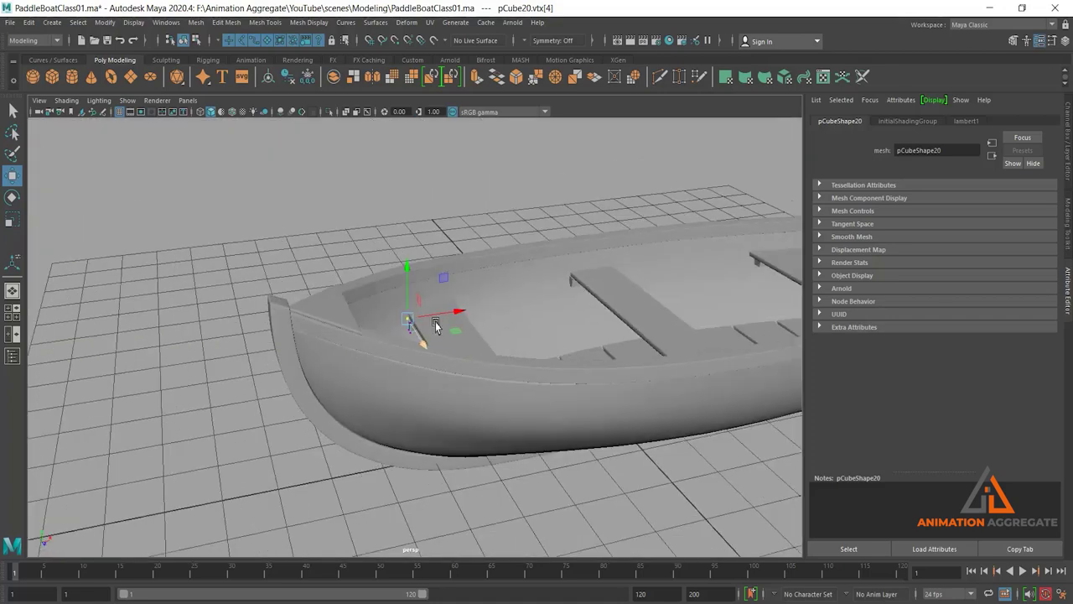
alt+drag(435, 326, 456, 327)
right_drag(455, 328, 503, 304)
mouse_move(506, 331)
alt+mouse_down()
mouse_move(547, 373)
mouse_move(537, 193)
alt+mouse_up()
click(542, 175)
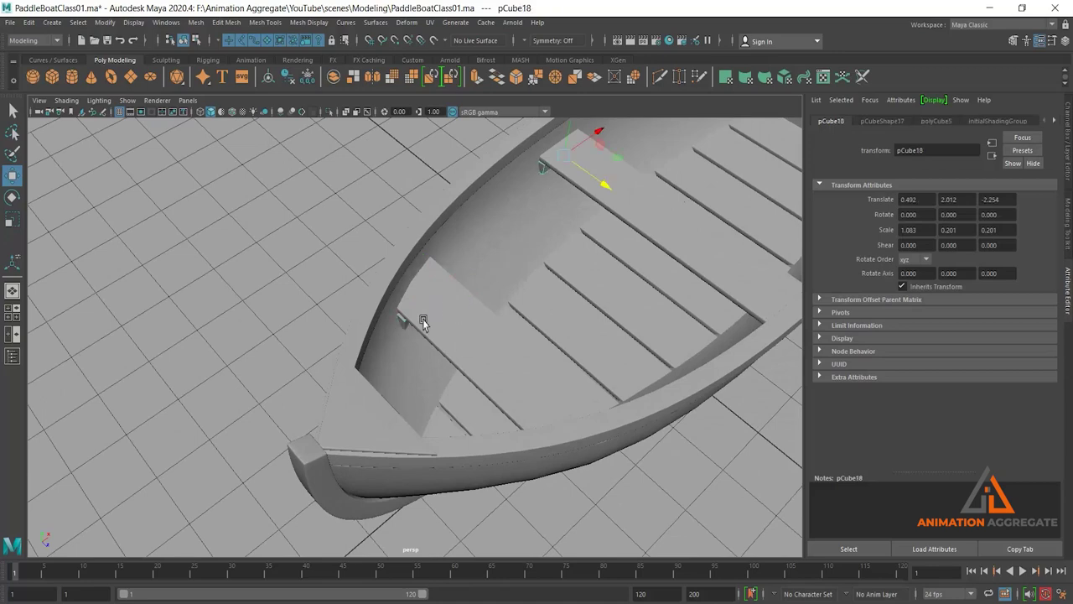
Step: Select all the support blocks and combine them into one mesh, pCube21
click(499, 306)
mouse_move(498, 306)
alt+mouse_down()
mouse_move(492, 355)
mouse_move(518, 323)
alt+mouse_up()
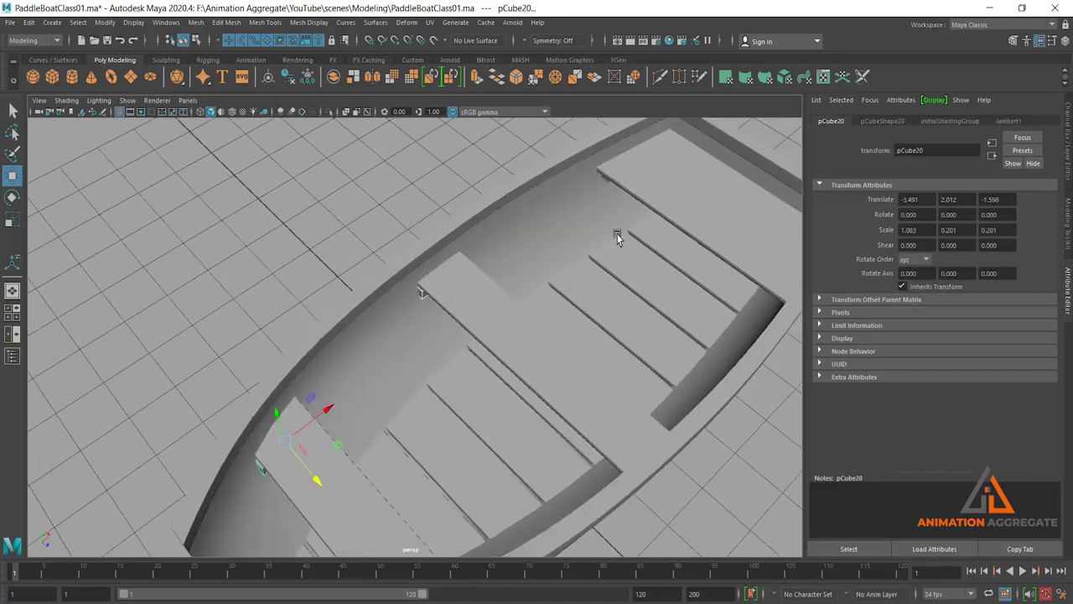
click(609, 186)
scroll(625, 202, down, 5)
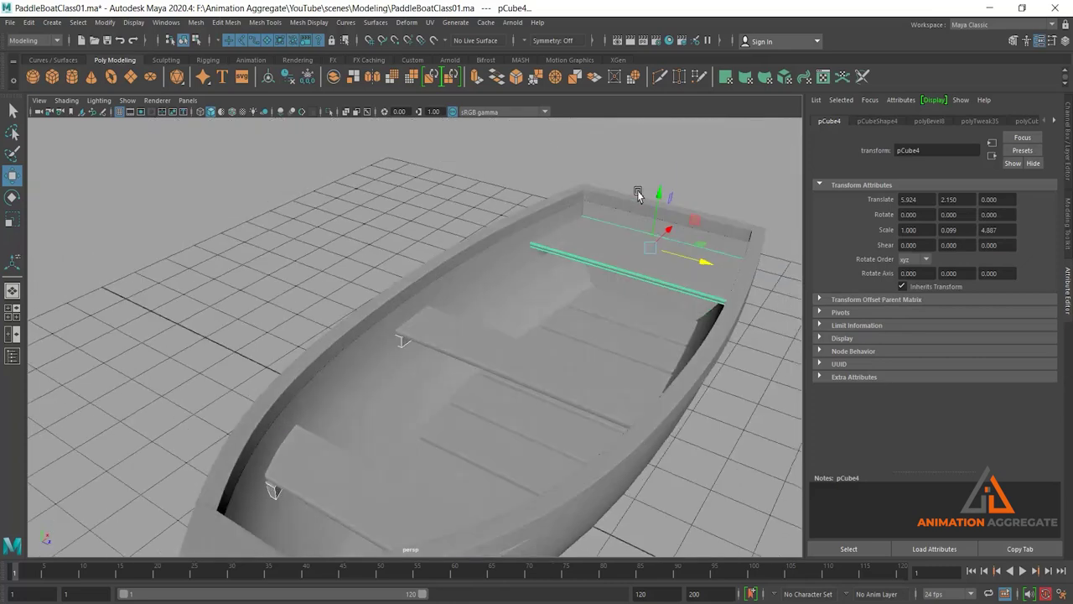
key(ctrl+z)
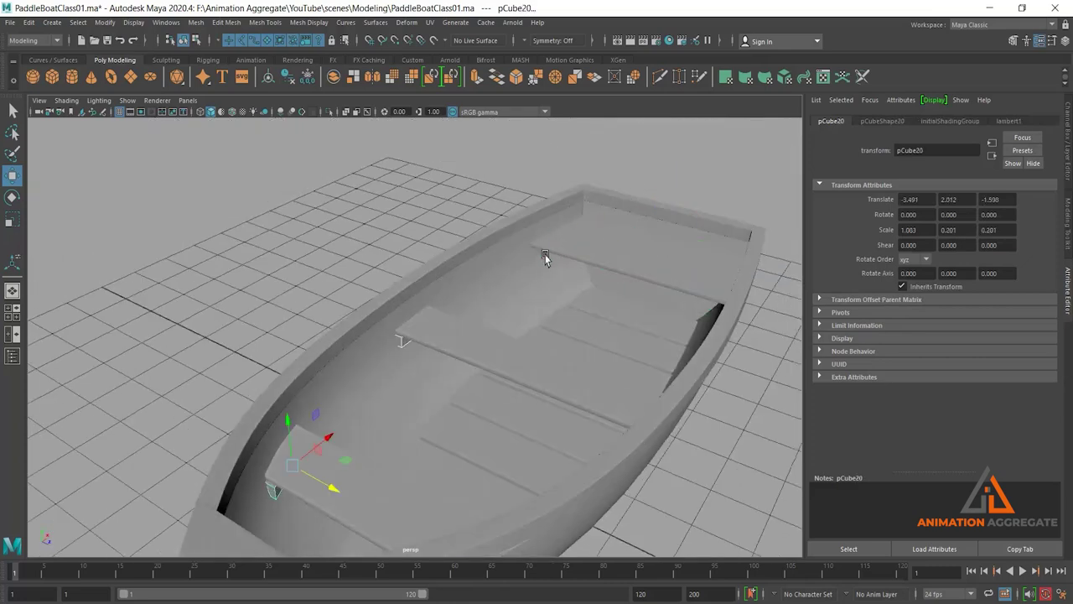
click(545, 259)
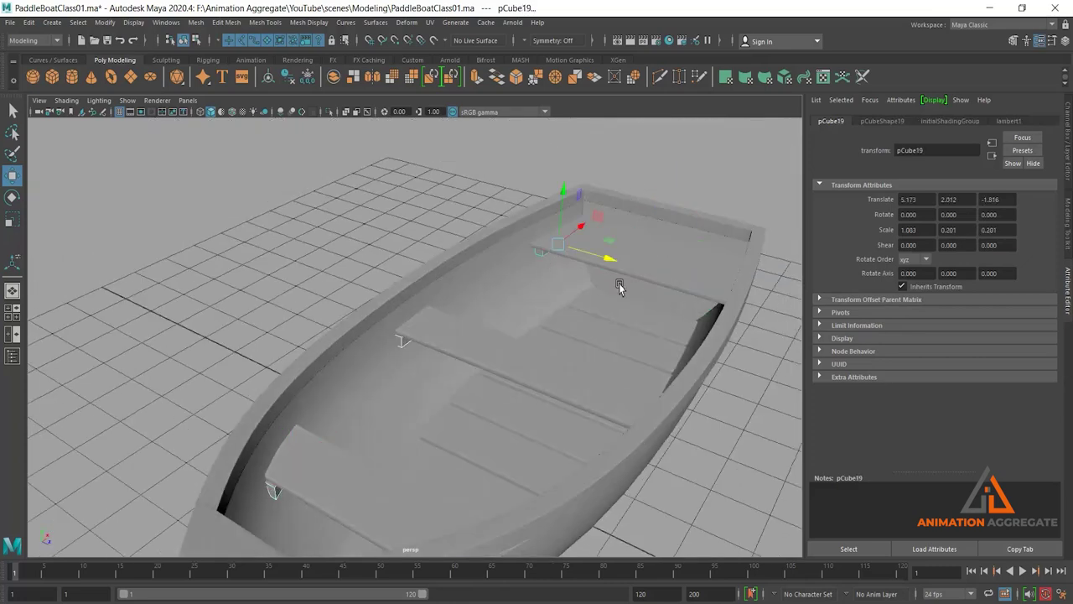
click(197, 23)
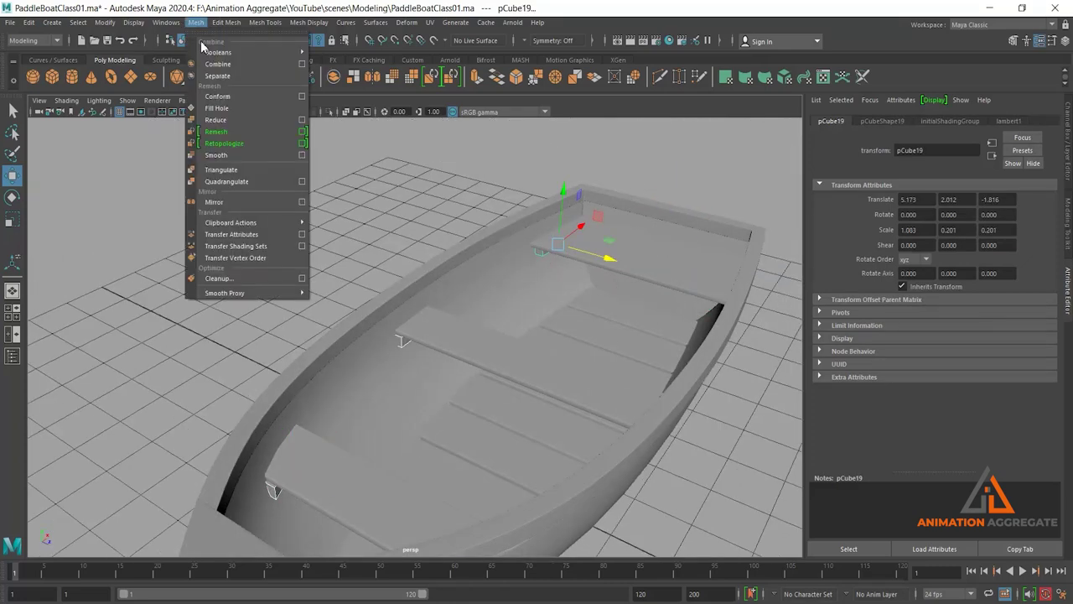
click(252, 72)
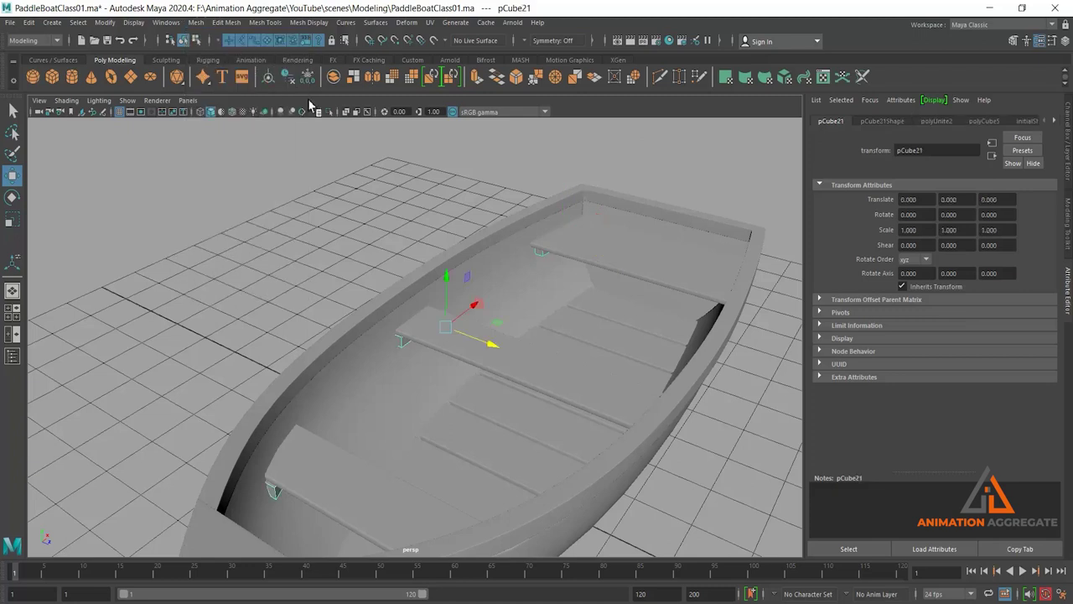
Step: Bevel pCube21's edges with 2 segments at fraction 0.37
key(ctrl+b)
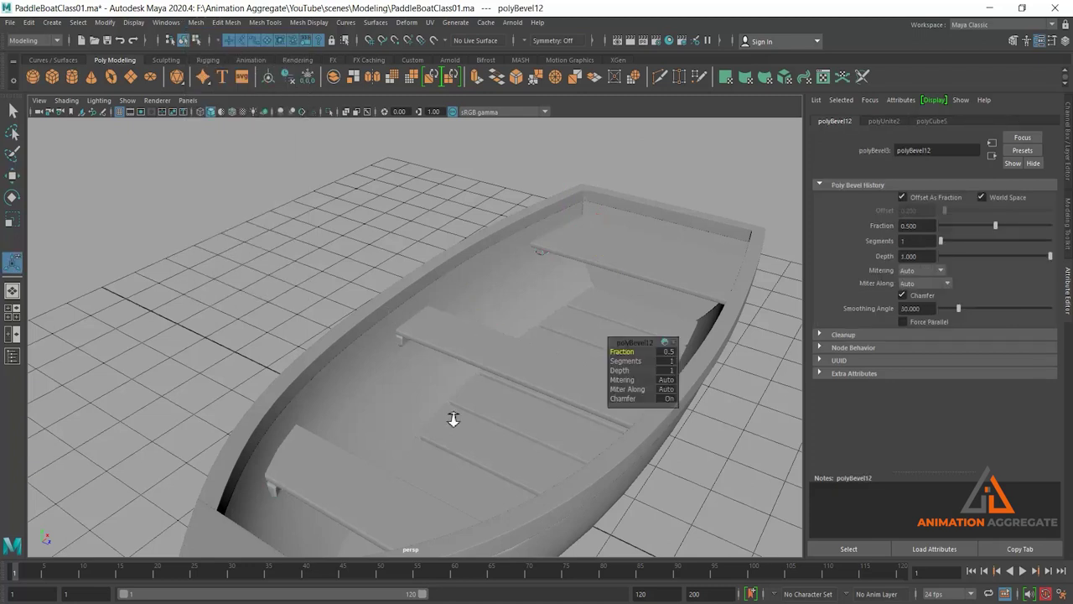
scroll(591, 363, up, 3)
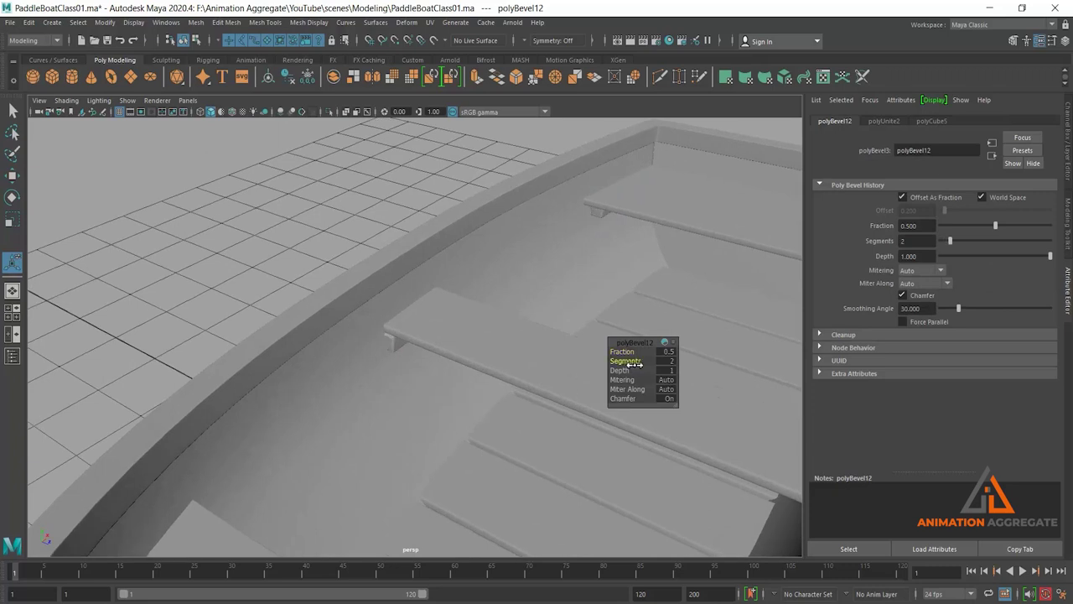
drag(633, 353, 625, 356)
click(398, 353)
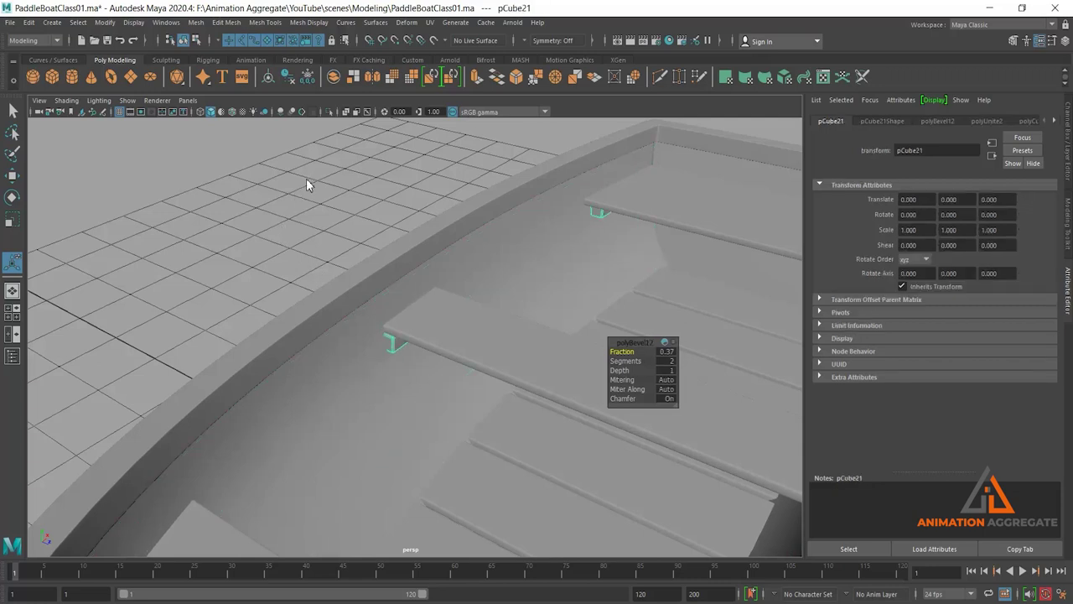
shift+right_drag(306, 179, 324, 313)
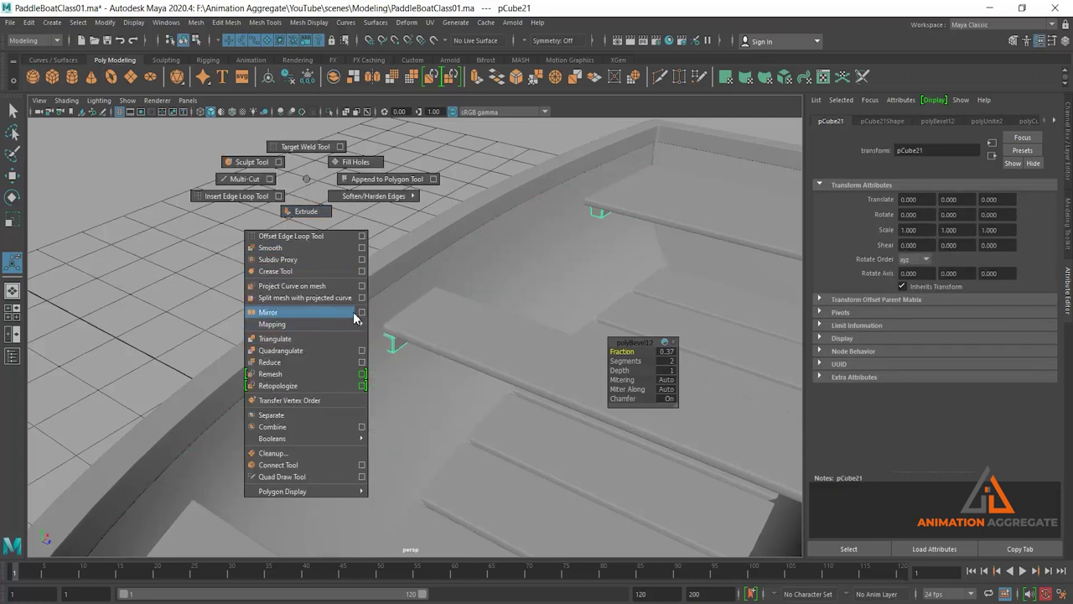
Step: Mirror the support blocks across Z with Combine with Original, then deselect and inspect
click(361, 313)
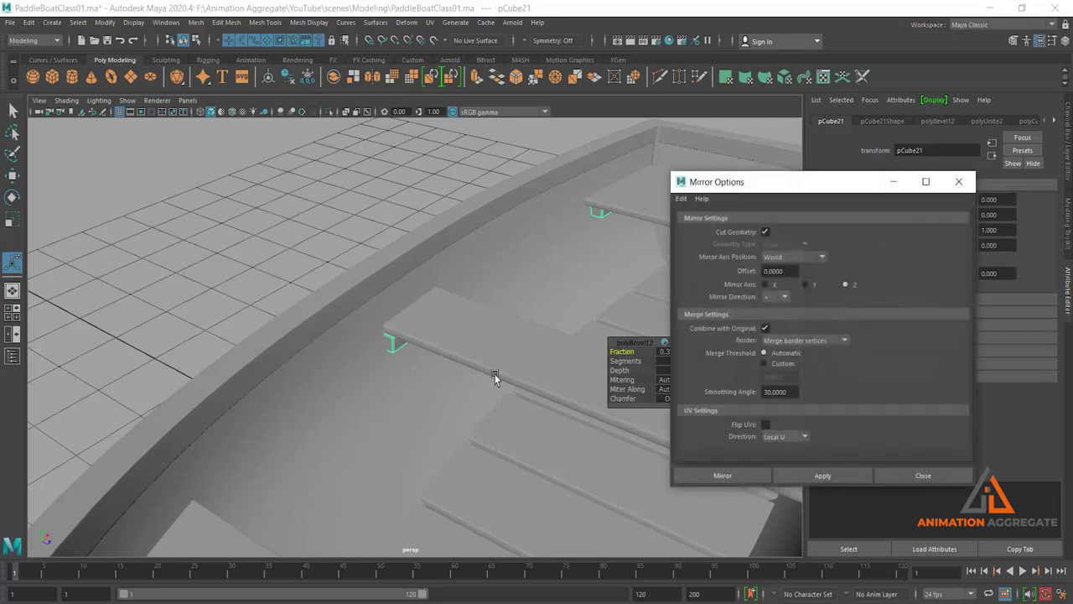
key(w)
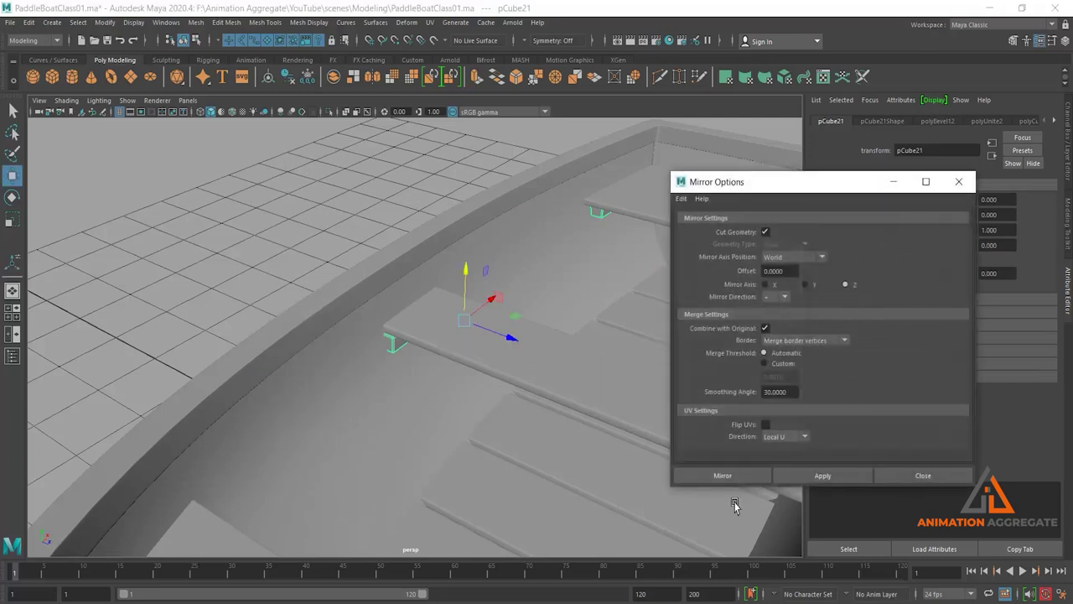
click(724, 473)
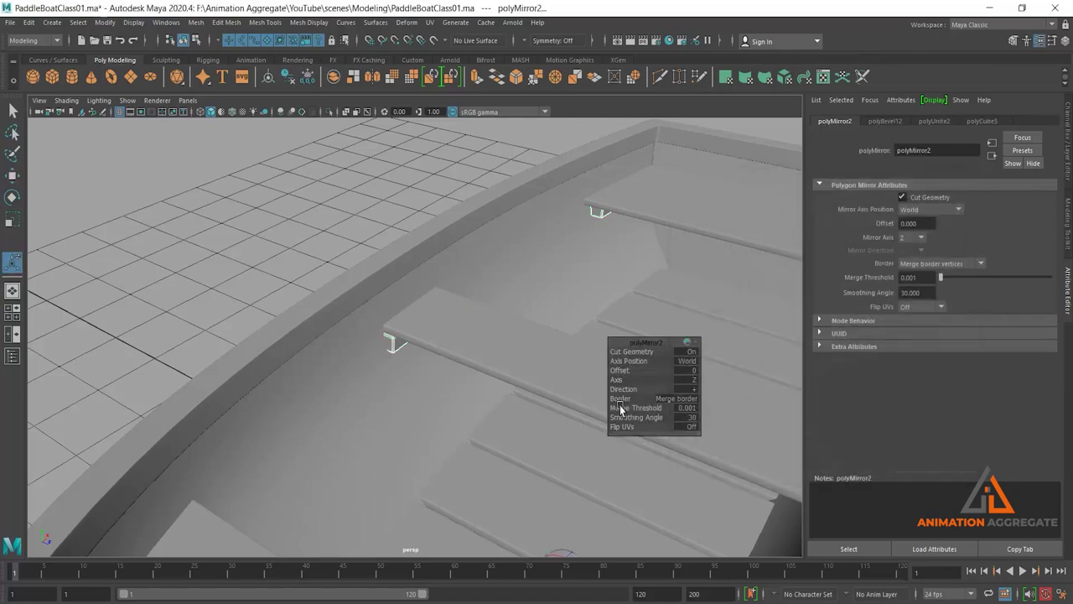
alt+right_drag(621, 409, 431, 366)
mouse_move(431, 367)
alt+mouse_down()
mouse_move(548, 359)
mouse_move(489, 379)
mouse_move(417, 355)
mouse_move(403, 271)
alt+mouse_up()
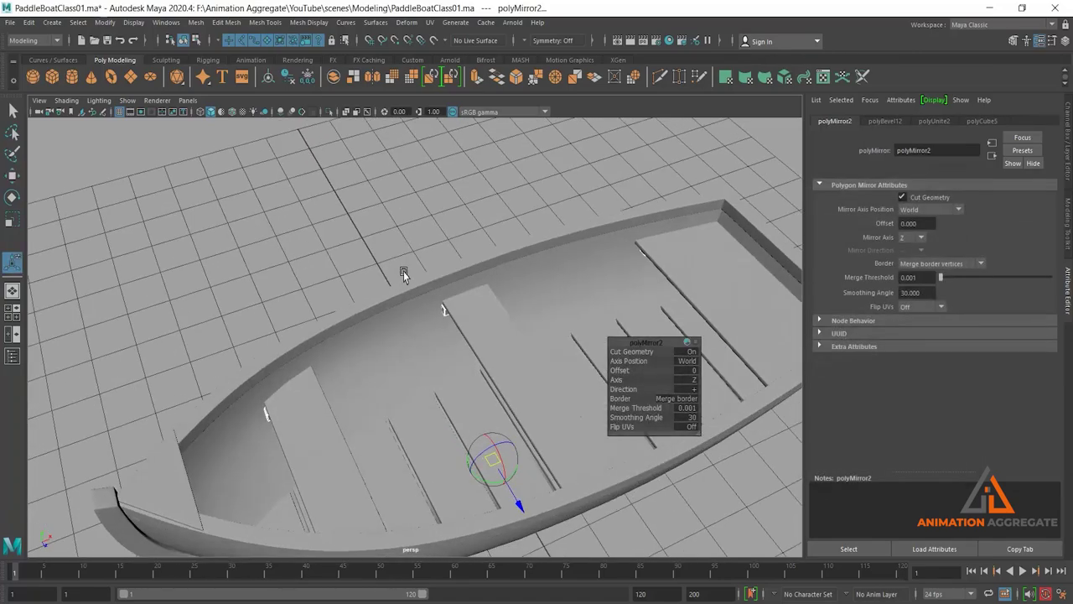
click(403, 271)
scroll(403, 271, down, 5)
mouse_move(491, 276)
alt+mouse_down()
mouse_move(533, 341)
mouse_move(492, 330)
mouse_move(433, 343)
mouse_move(451, 352)
mouse_move(477, 285)
alt+mouse_up()
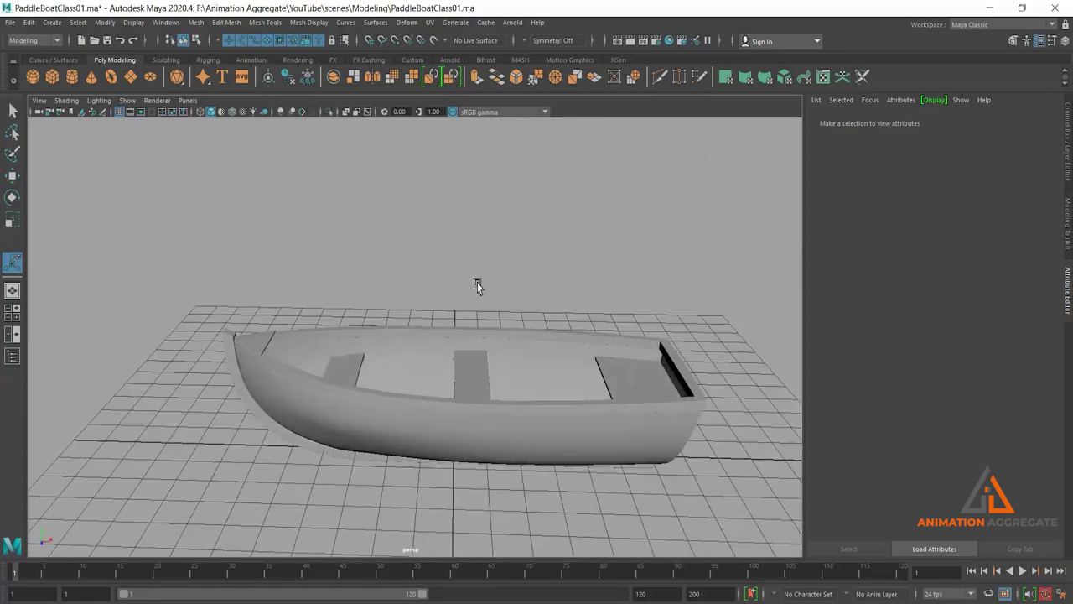
alt+right_drag(476, 285, 580, 343)
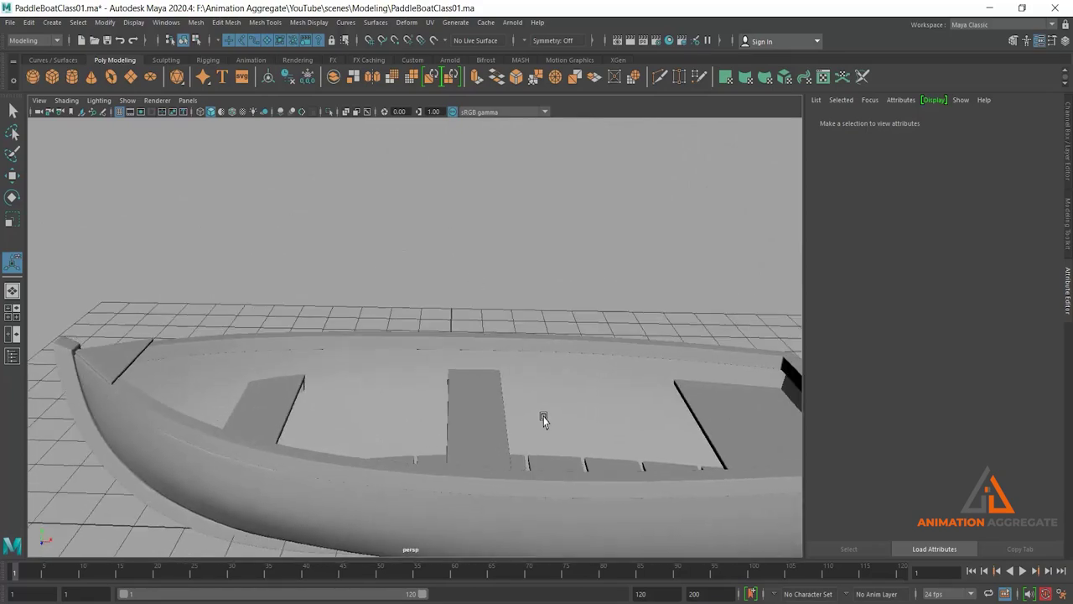
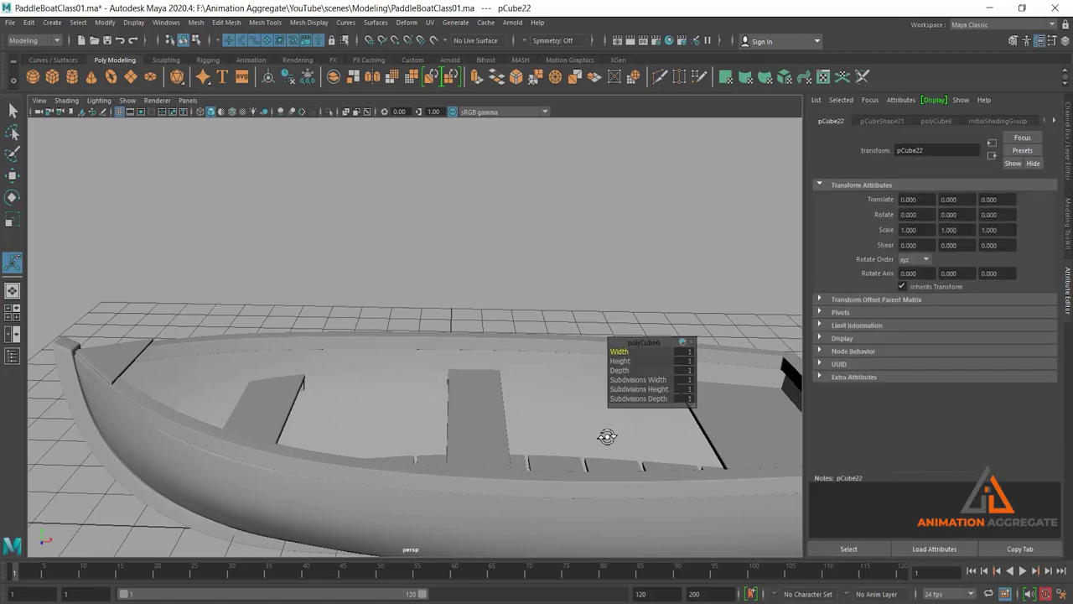
Step: Lift the new cube pCube22 above the boat and enlarge it uniformly to about 0.44
mouse_move(606, 434)
alt+mouse_down()
mouse_move(599, 446)
mouse_move(583, 419)
alt+mouse_up()
key(w)
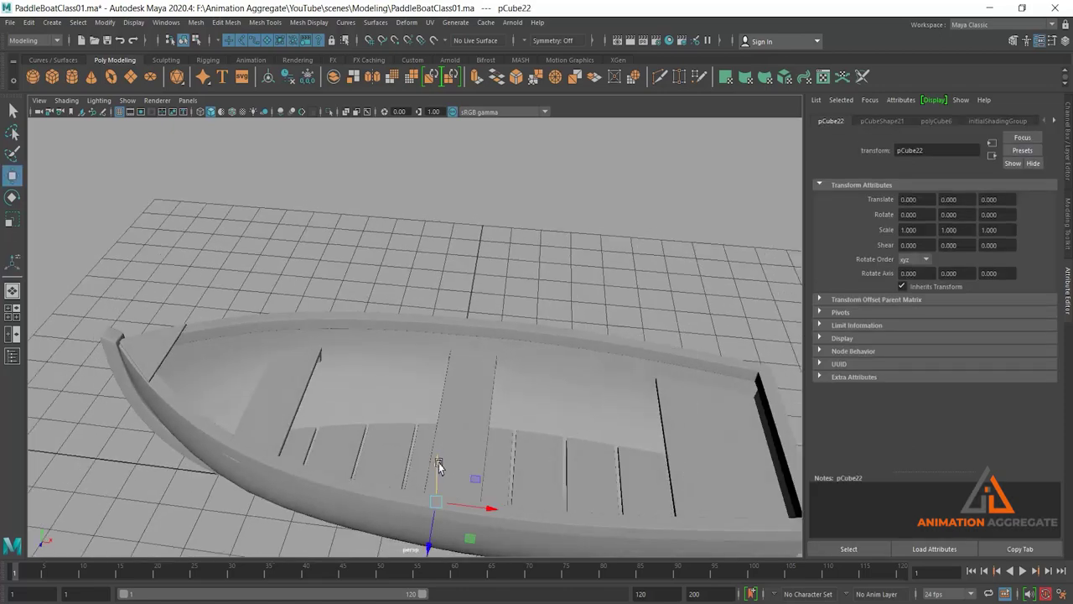
mouse_move(437, 462)
mouse_down()
mouse_move(483, 366)
mouse_move(623, 324)
mouse_move(595, 335)
mouse_move(587, 277)
mouse_move(598, 379)
mouse_move(625, 336)
mouse_up()
key(r)
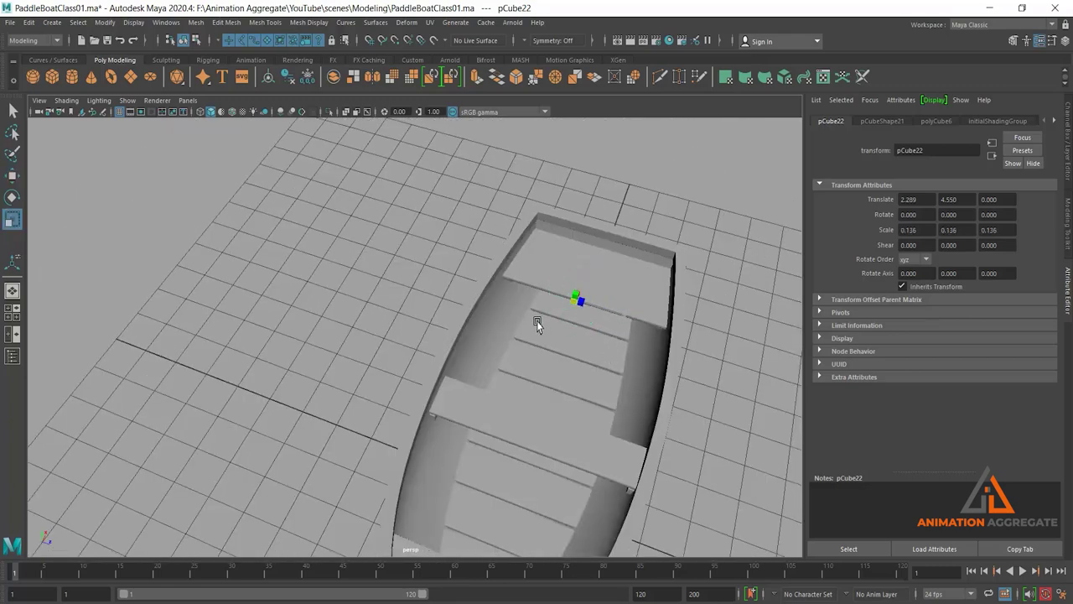
middle_drag(537, 320, 548, 317)
Step: In top view, slide the cube to the hull's upper edge, stretch it lengthwise and angle it to the rim
alt+drag(549, 317, 600, 334)
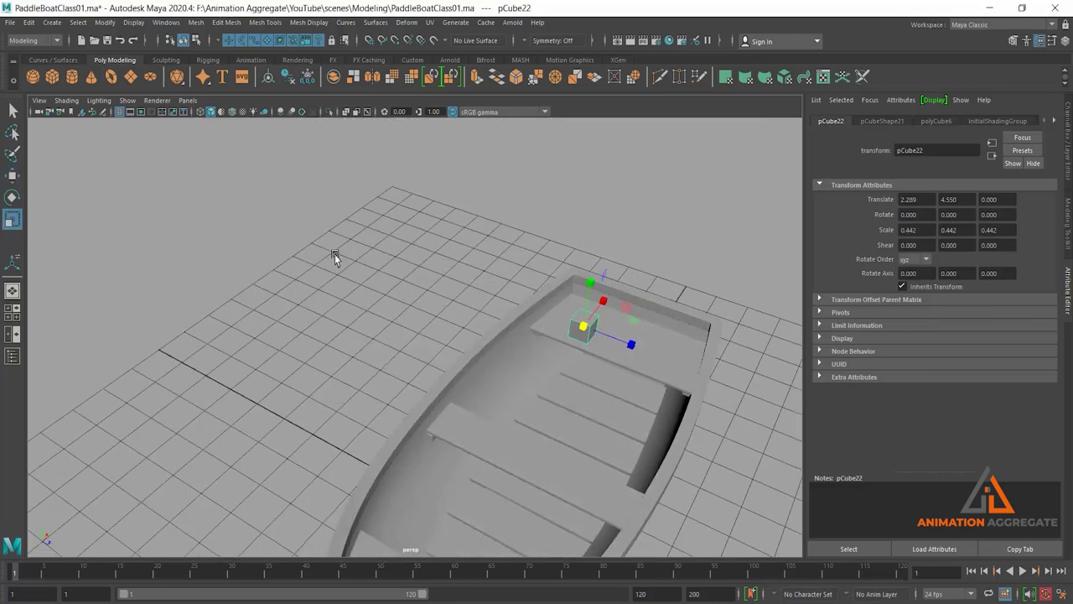
key(space)
key(space)
scroll(552, 343, down, 4)
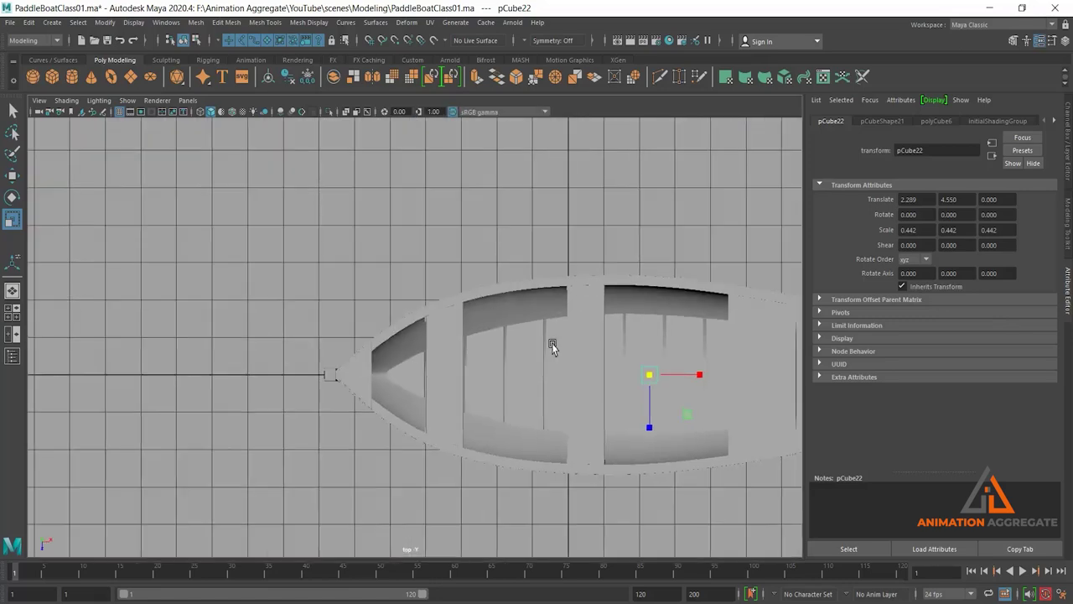
scroll(552, 342, down, 1)
key(w)
drag(615, 384, 619, 357)
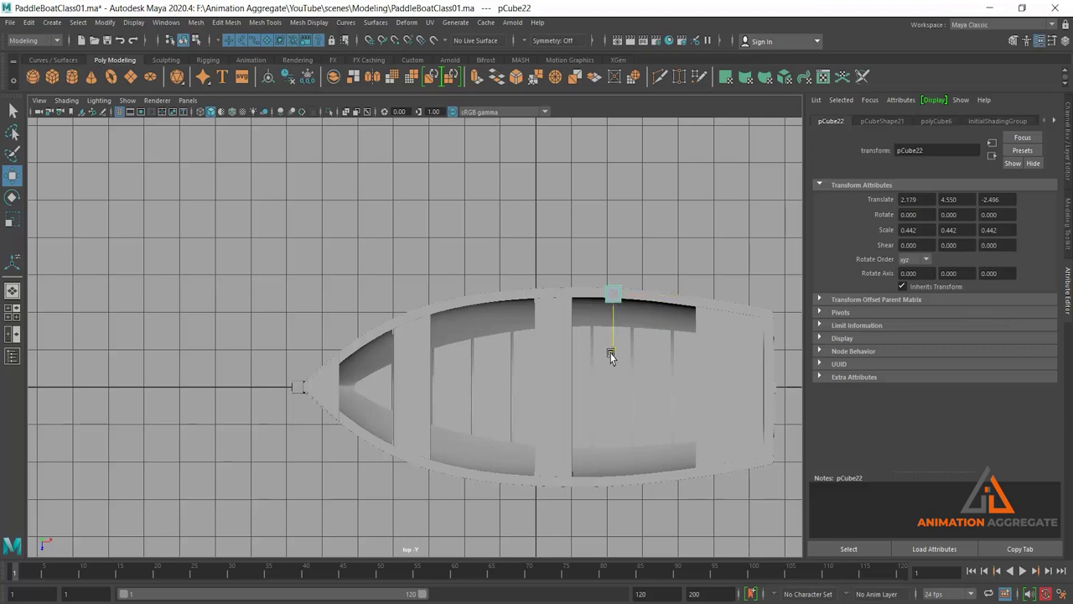
scroll(472, 359, up, 2)
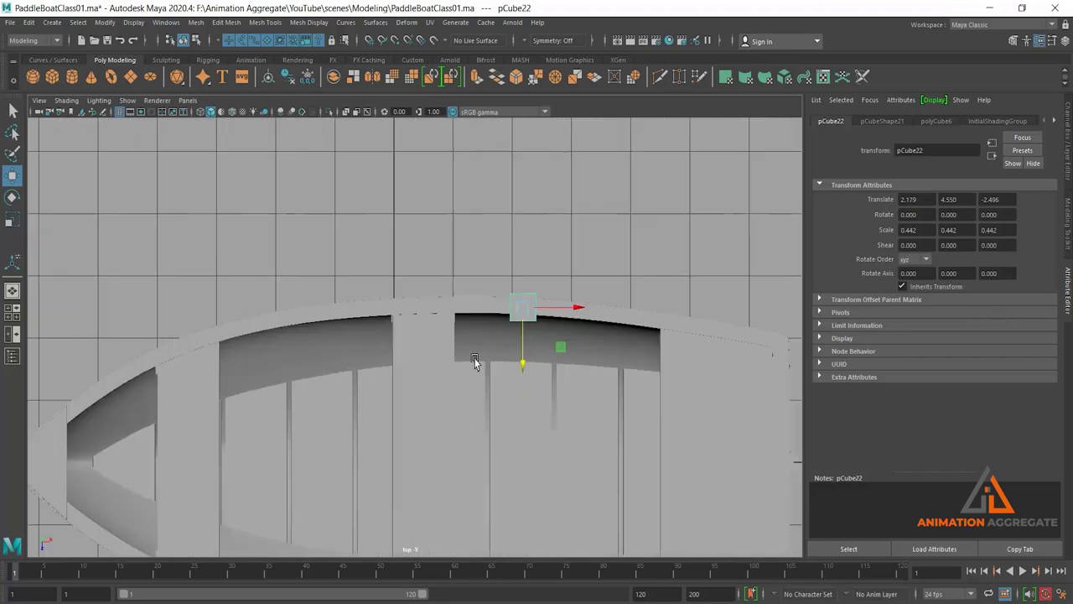
scroll(575, 441, up, 1)
key(r)
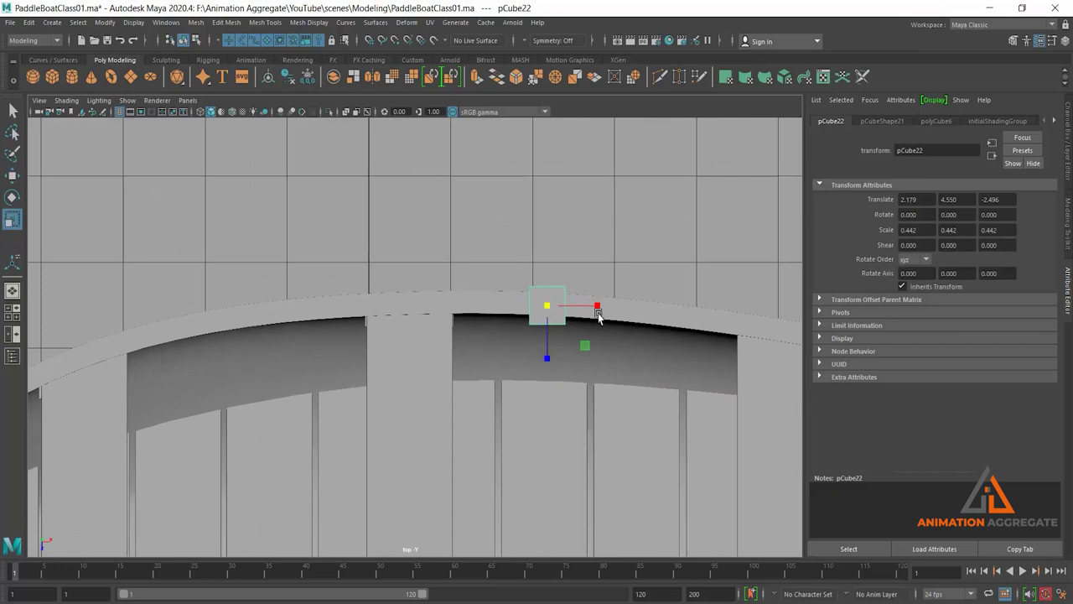
mouse_move(598, 314)
mouse_down()
mouse_move(630, 311)
mouse_move(687, 333)
mouse_up()
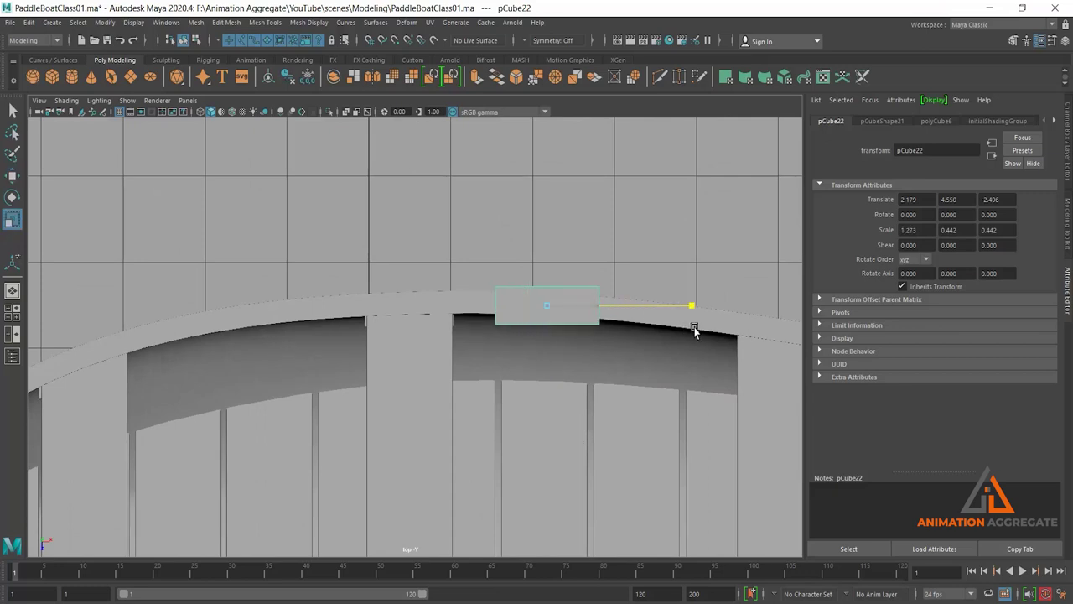
key(e)
drag(594, 283, 591, 286)
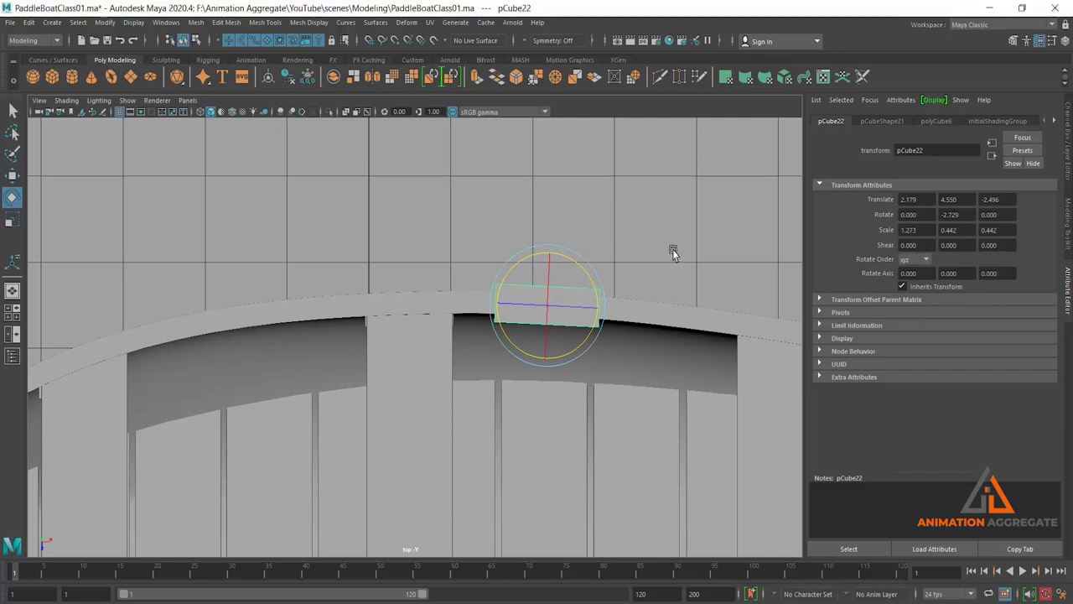
Step: Lower the block onto the rim at Y 2.764 and rescale it to 1.171, 0.343, 0.343
key(space)
key(space)
alt+drag(635, 268, 551, 310)
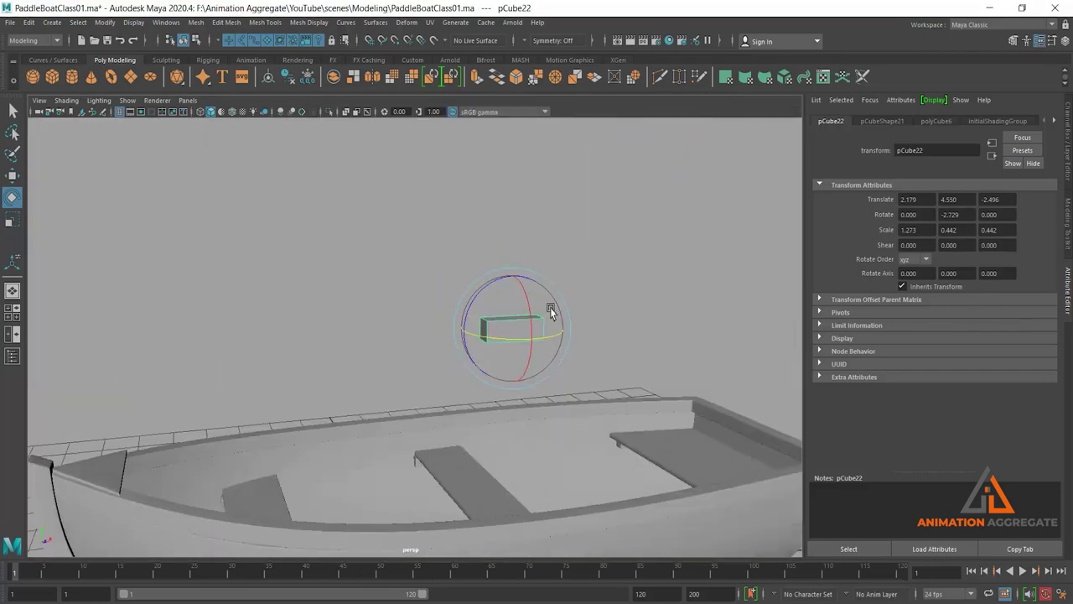
key(w)
mouse_move(515, 271)
mouse_down()
mouse_move(514, 336)
mouse_move(528, 356)
mouse_up()
alt+right_drag(527, 356, 582, 410)
mouse_move(582, 410)
alt+mouse_down()
mouse_move(642, 408)
mouse_move(642, 455)
mouse_move(615, 425)
mouse_move(394, 319)
mouse_move(490, 355)
mouse_move(522, 391)
mouse_move(539, 376)
mouse_move(533, 352)
alt+mouse_up()
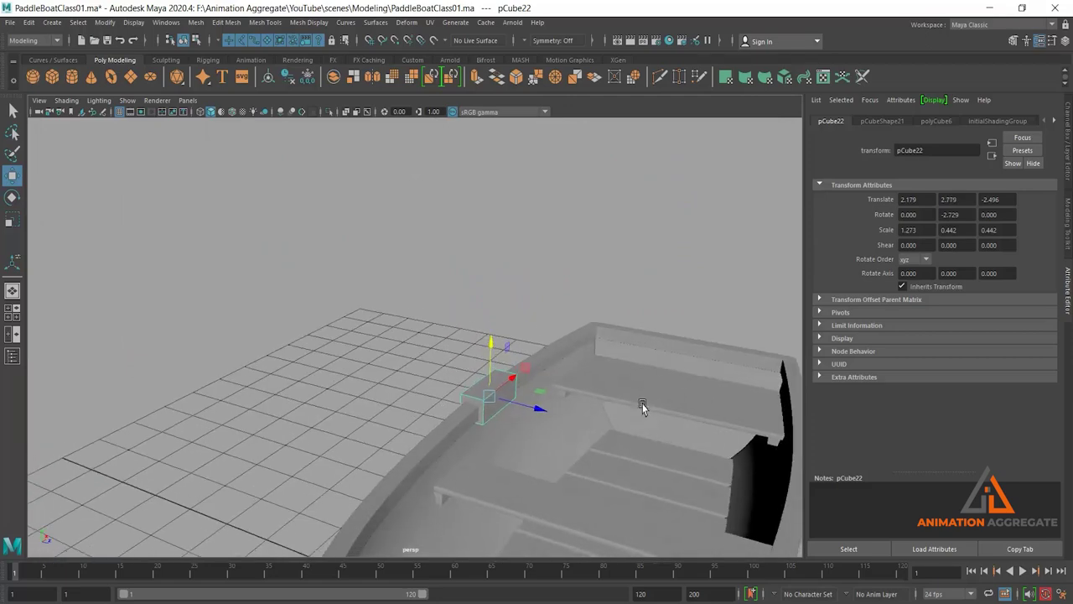
key(r)
mouse_move(498, 381)
mouse_down()
mouse_move(479, 389)
mouse_move(535, 381)
mouse_move(512, 371)
mouse_move(527, 366)
mouse_move(568, 396)
mouse_move(503, 367)
mouse_up()
key(w)
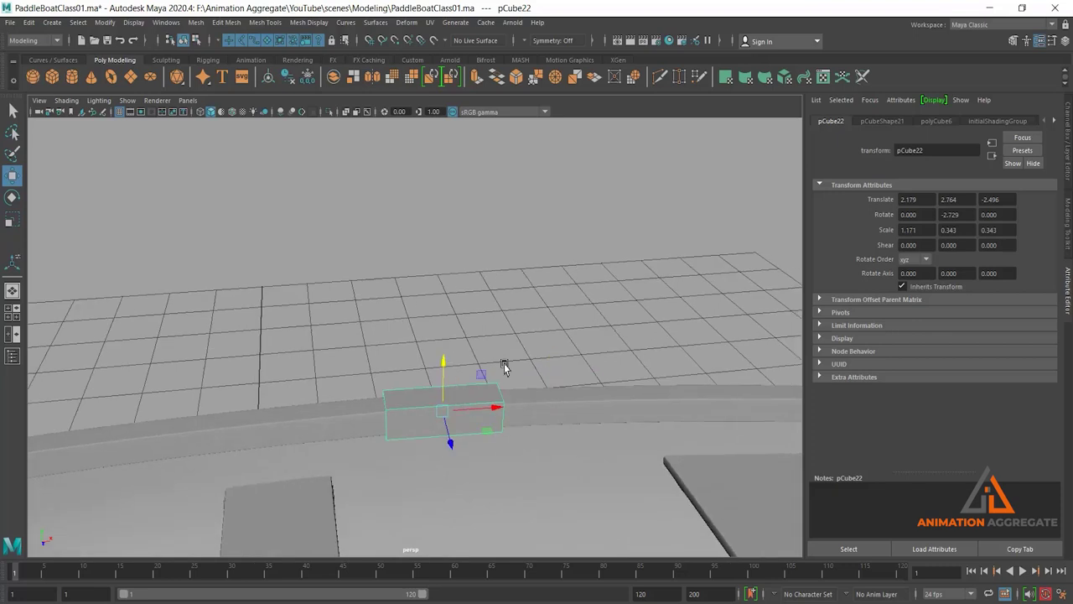
Step: Extrude the block's top face, narrow it to about half length, and extrude it up into a raised step
right_drag(507, 302, 513, 346)
click(461, 401)
click(462, 401)
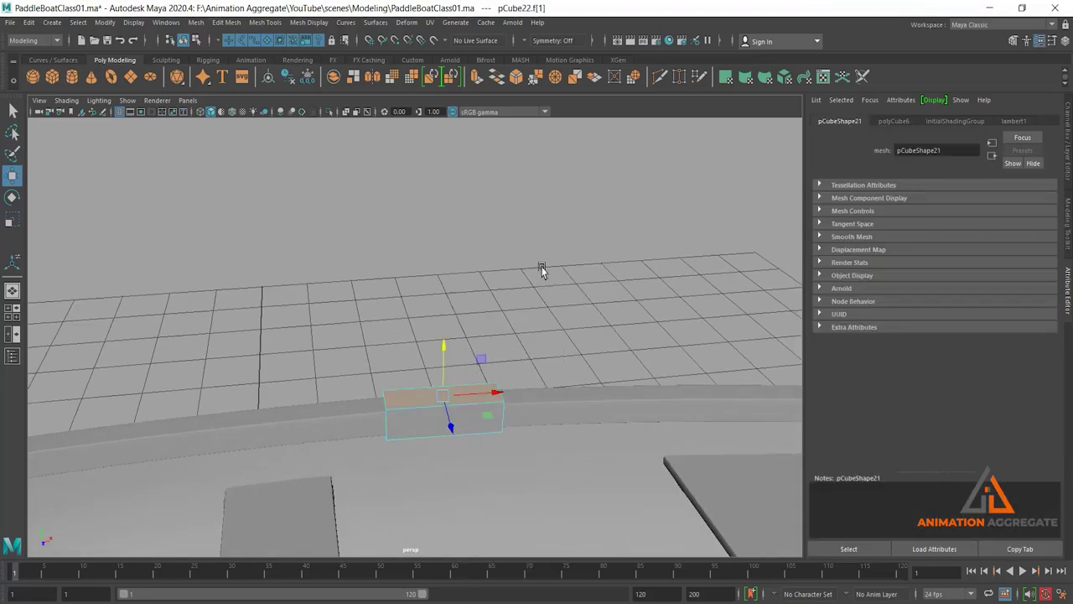
shift+right_drag(542, 287, 542, 239)
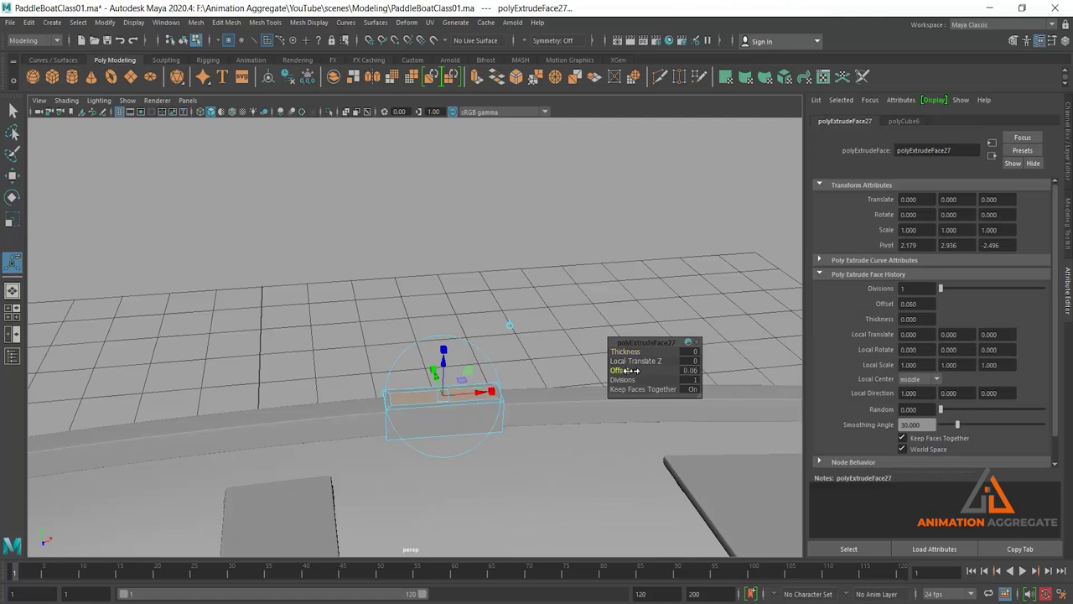
mouse_move(492, 391)
mouse_down()
mouse_move(472, 398)
mouse_move(394, 331)
mouse_move(462, 357)
mouse_up()
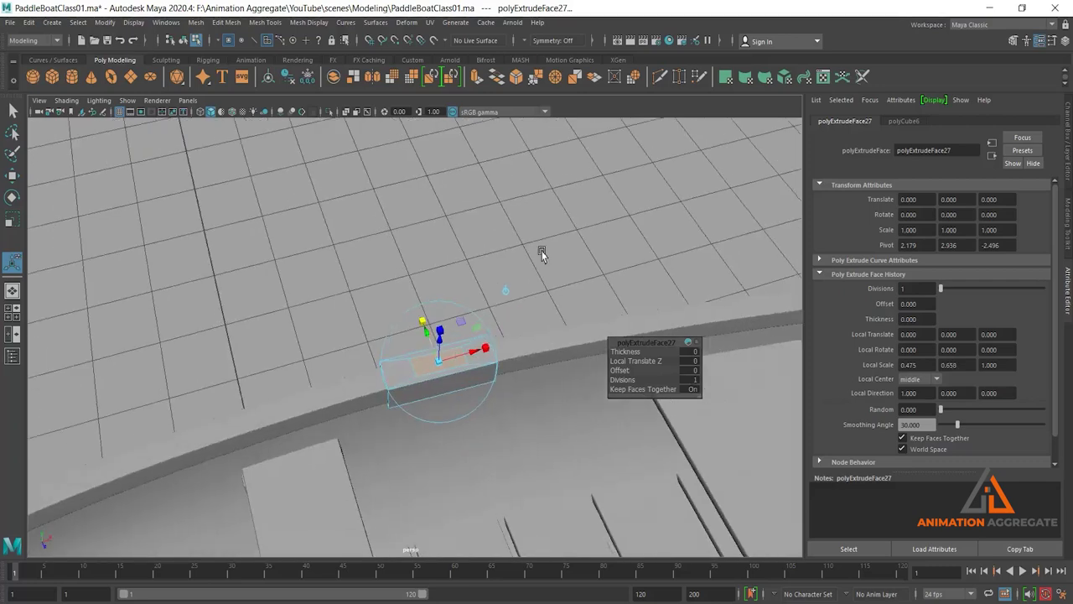
shift+right_drag(541, 255, 542, 267)
drag(457, 339, 445, 326)
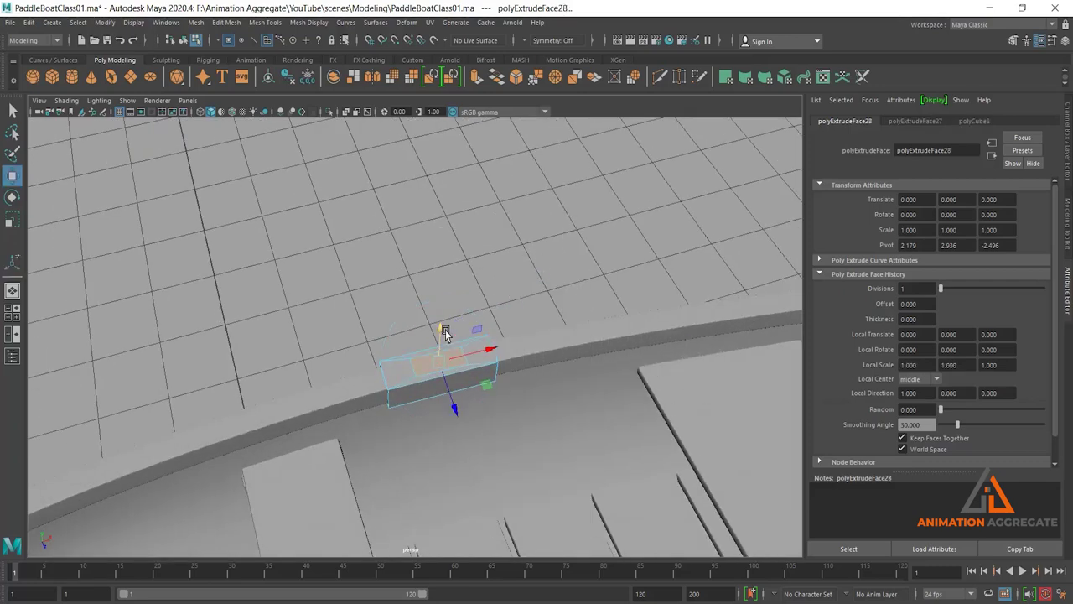
mouse_move(501, 367)
alt+mouse_down()
mouse_move(503, 304)
mouse_move(508, 371)
alt+mouse_up()
Step: Bevel all the block's edges at fraction 0.5 with 2 segments and inspect the rounded result
right_drag(496, 302, 618, 228)
alt+drag(584, 327, 543, 366)
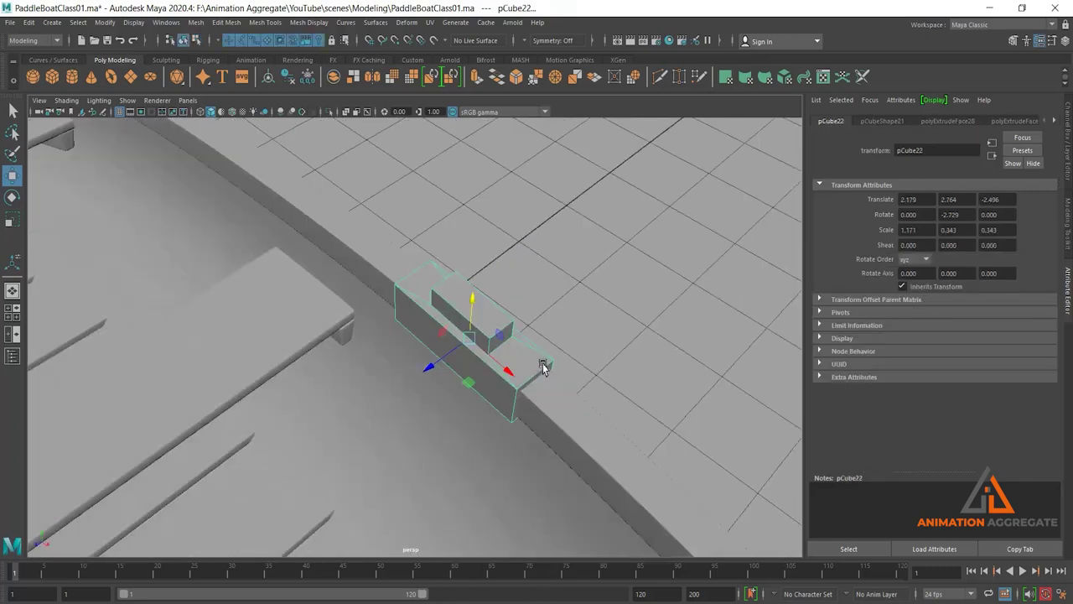
key(ctrl+b)
scroll(468, 245, up, 3)
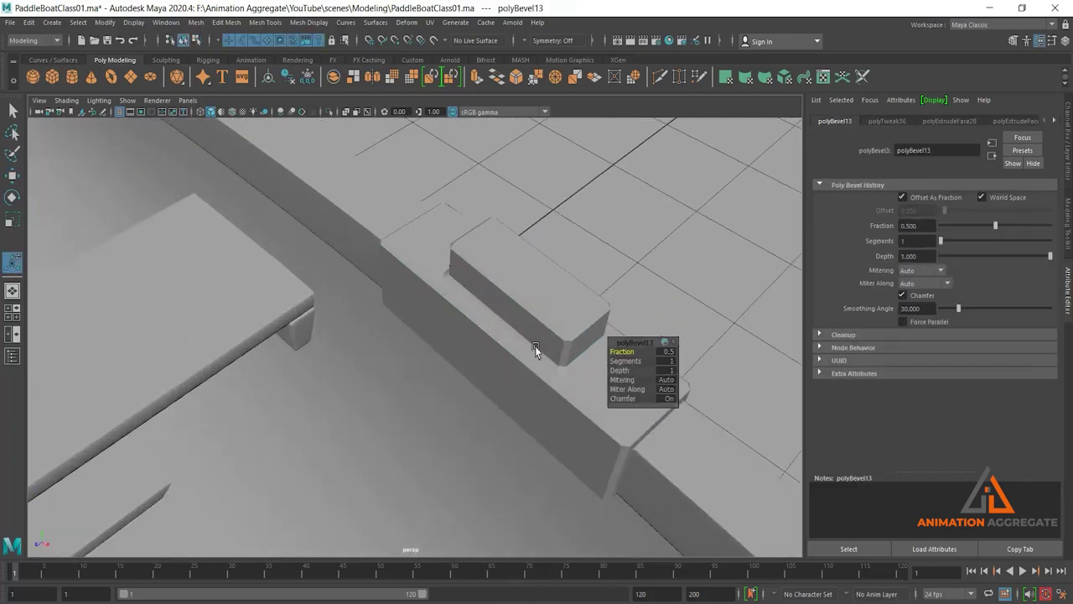
scroll(438, 308, up, 2)
mouse_move(437, 308)
alt+mouse_down()
mouse_move(473, 408)
mouse_move(497, 396)
alt+mouse_up()
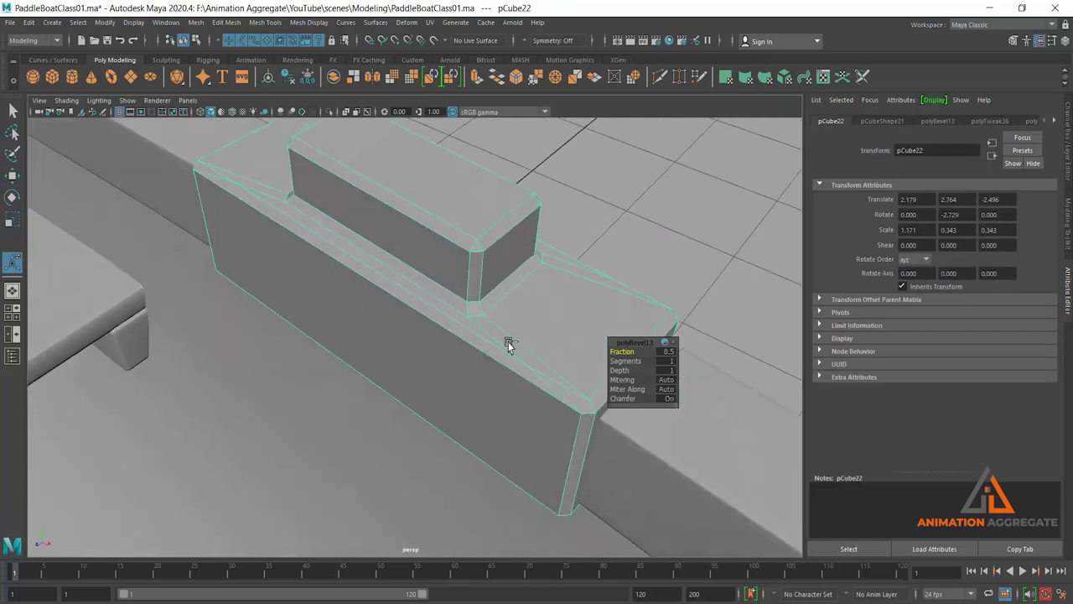
mouse_move(534, 353)
alt+mouse_down()
mouse_move(477, 314)
mouse_move(444, 319)
mouse_move(487, 325)
alt+mouse_up()
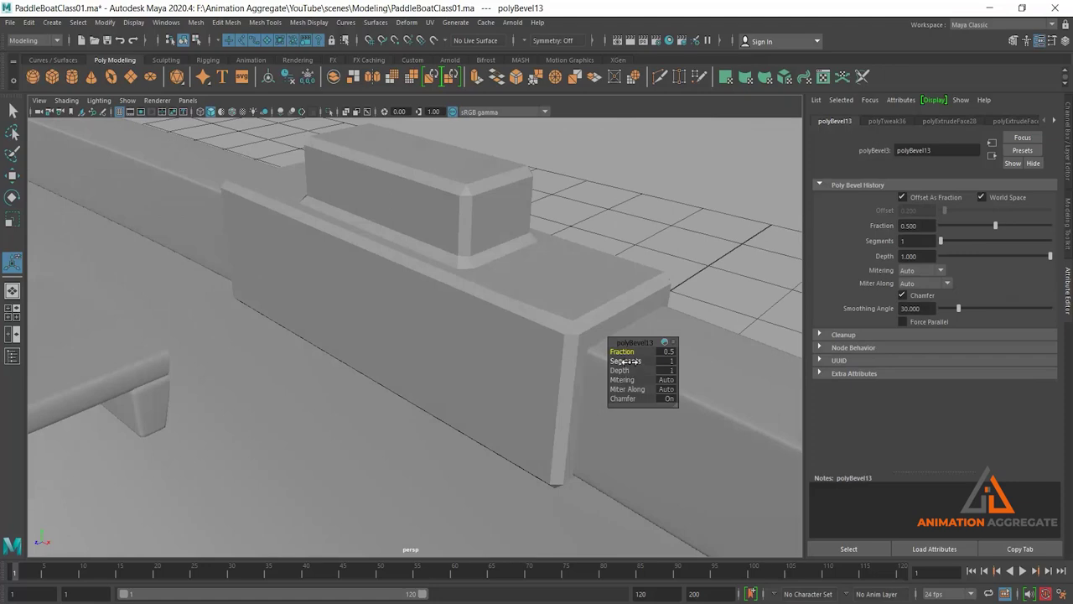
drag(629, 360, 636, 361)
right_drag(545, 288, 599, 266)
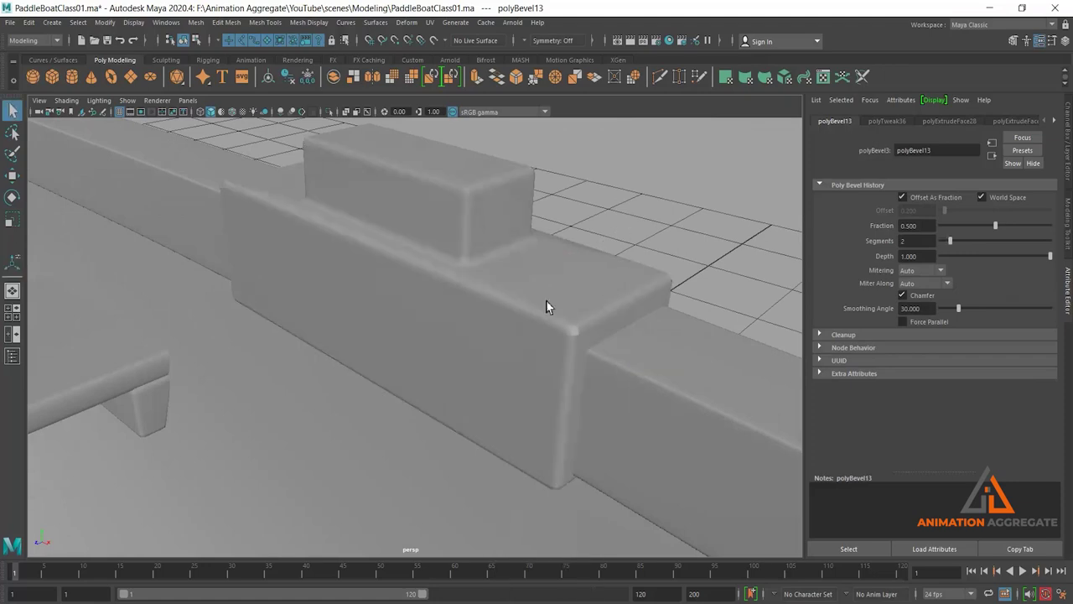
click(547, 301)
click(650, 243)
mouse_move(650, 243)
alt+mouse_down()
mouse_move(551, 299)
mouse_move(472, 299)
mouse_move(594, 302)
alt+mouse_up()
click(474, 228)
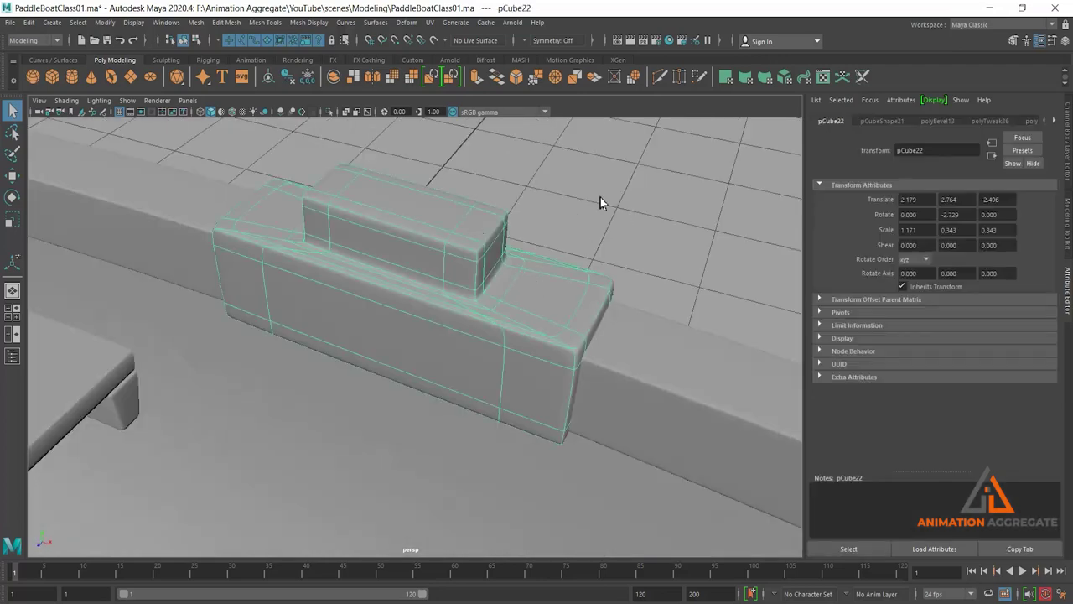
click(598, 201)
Step: Create a cylinder, position it over the boat's side near the bow, and tip it onto its side
click(75, 79)
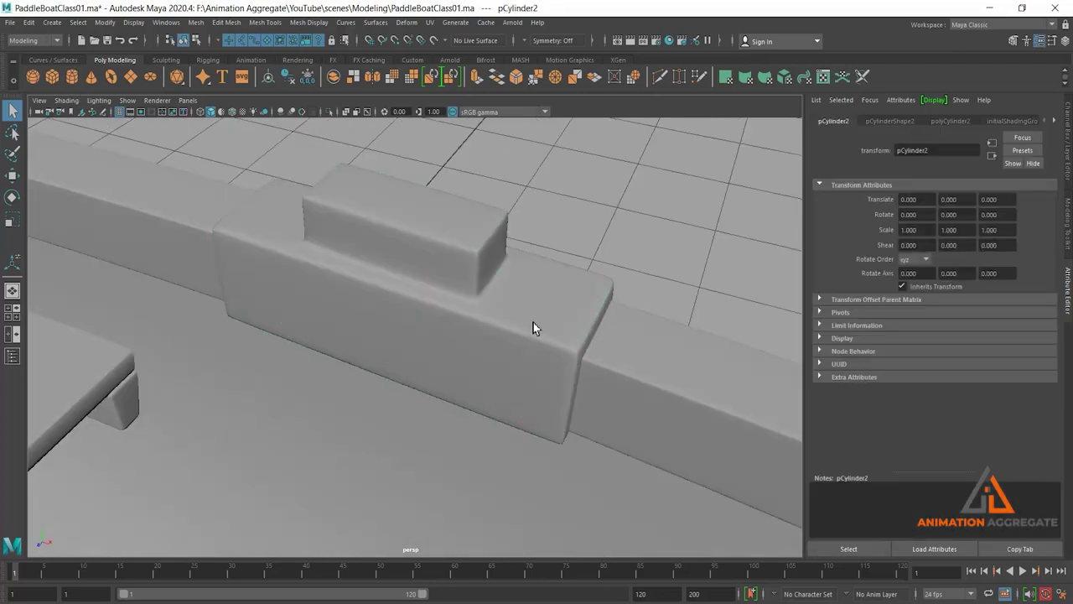
alt+right_drag(533, 322, 242, 148)
alt+drag(242, 149, 277, 493)
key(w)
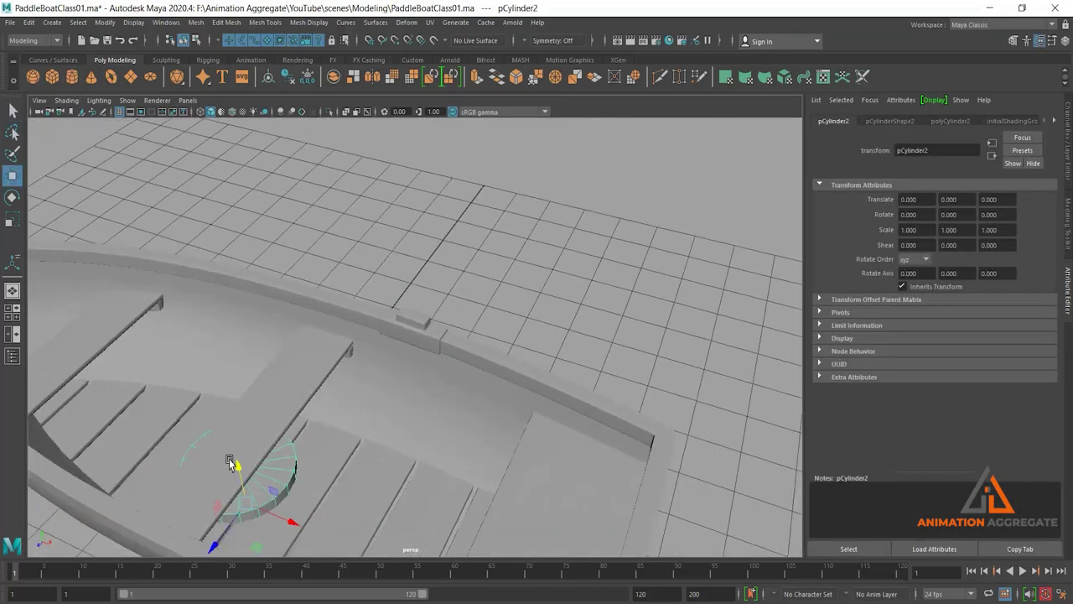
mouse_move(233, 462)
mouse_down()
mouse_move(210, 327)
mouse_move(223, 312)
mouse_up()
drag(253, 351, 389, 369)
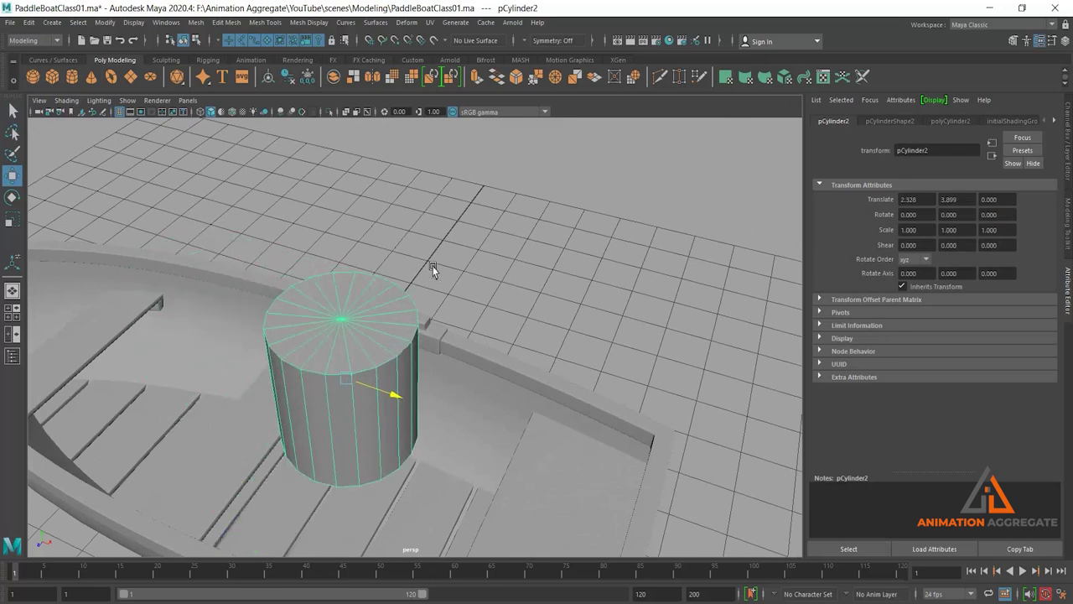
drag(319, 417, 389, 317)
key(e)
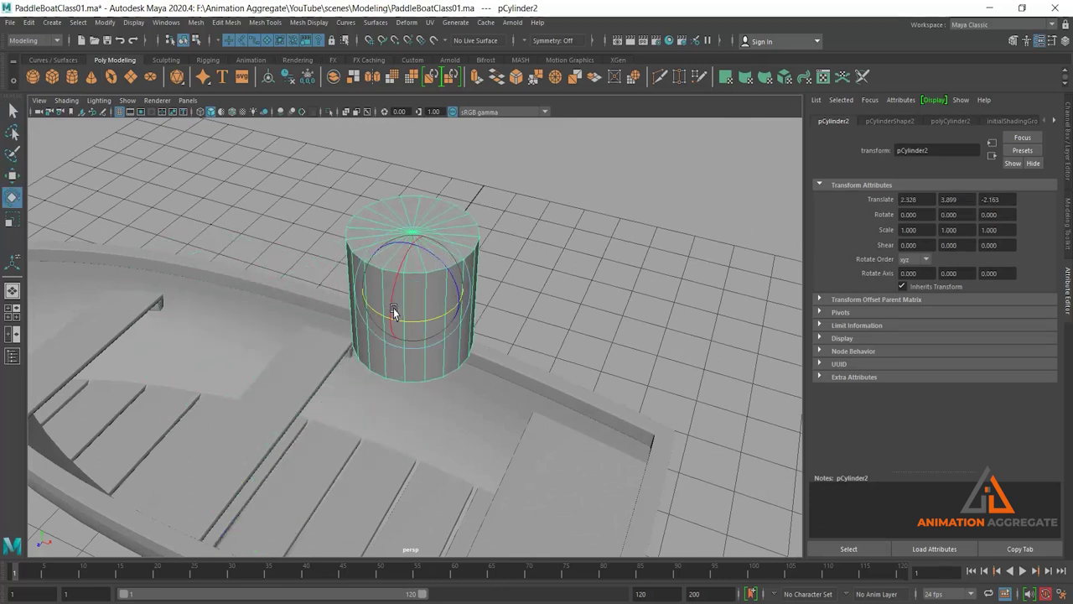
mouse_move(428, 264)
mouse_down()
mouse_move(481, 330)
mouse_move(580, 293)
mouse_move(473, 296)
mouse_move(246, 430)
mouse_up()
Step: Put the cylinder in face mode in front view and try box-selecting its faces
key(space)
key(space)
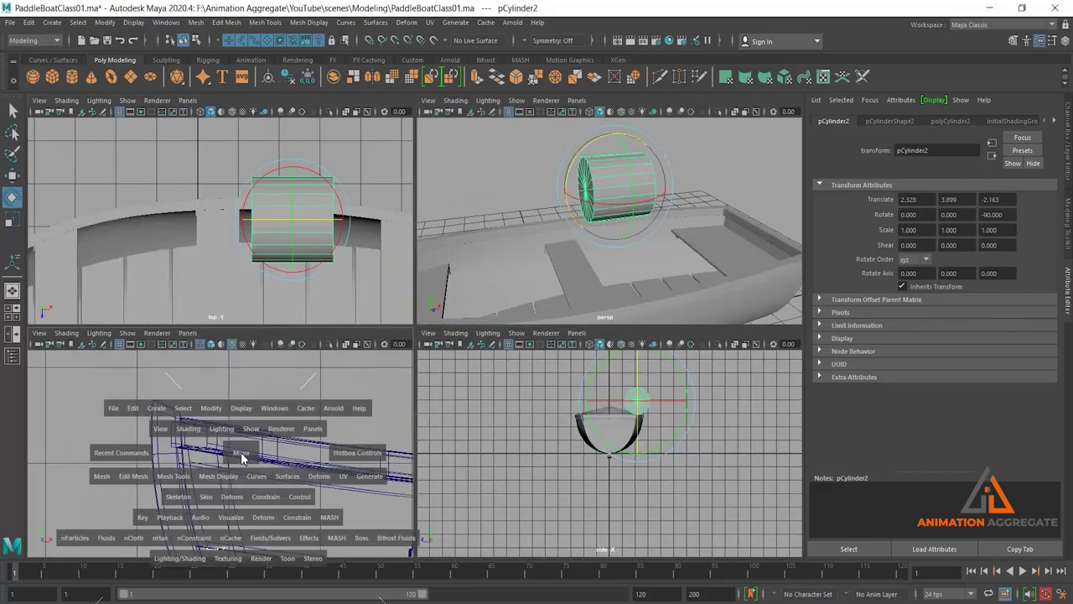
scroll(603, 359, down, 3)
alt+middle_drag(604, 359, 580, 261)
right_click(582, 259)
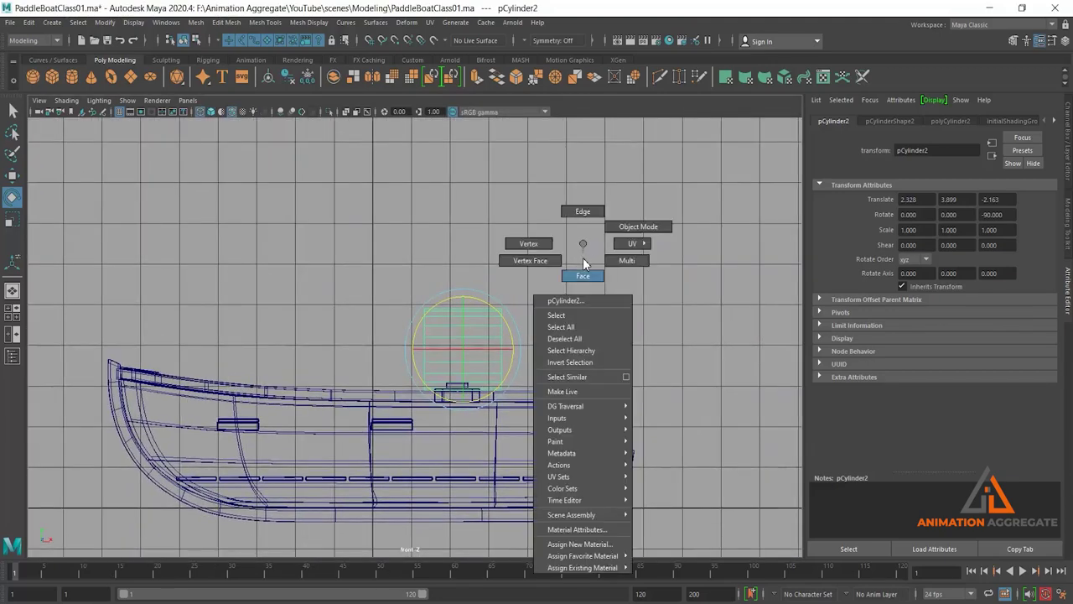
click(324, 233)
mouse_move(325, 233)
mouse_down()
mouse_move(537, 328)
mouse_move(542, 341)
mouse_up()
click(542, 341)
Step: Select half of pCylinder2's faces in perspective and delete them, leaving an open half-shell
key(space)
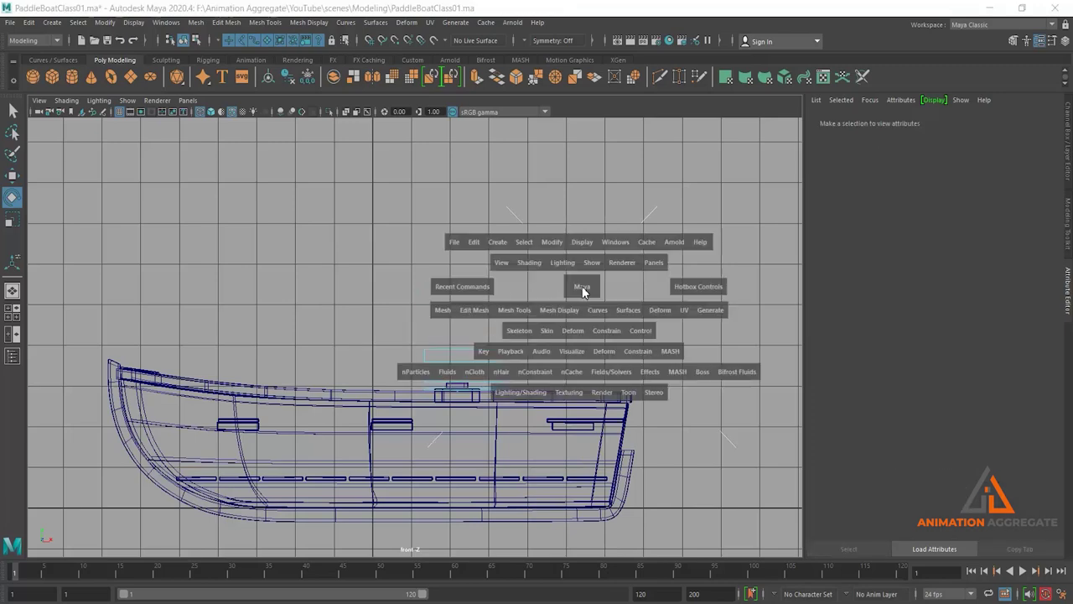
key(space)
scroll(537, 272, up, 2)
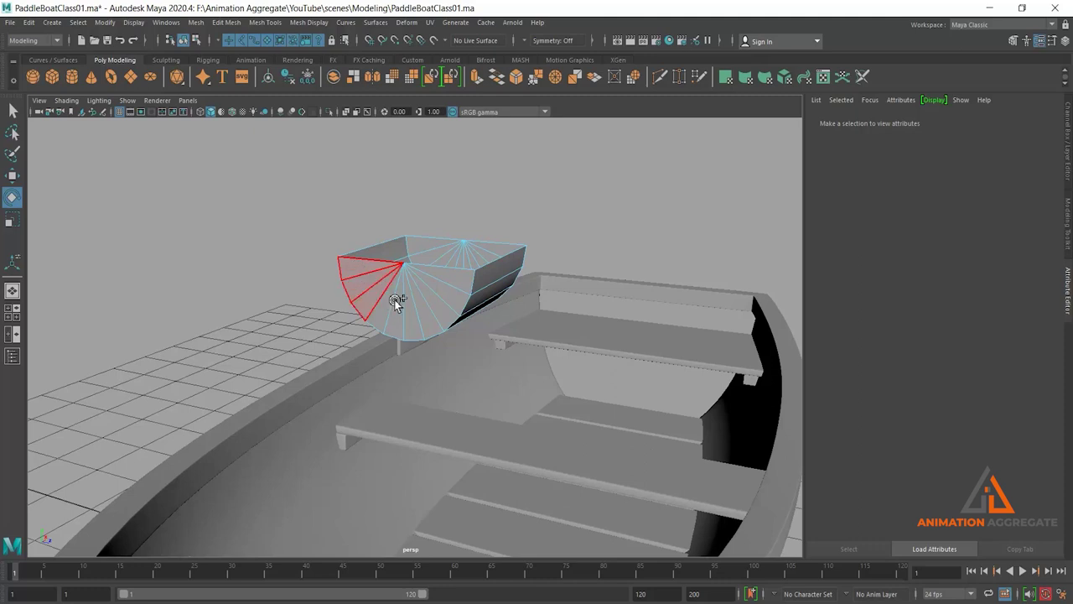
drag(394, 299, 446, 291)
mouse_move(394, 321)
mouse_down()
mouse_move(450, 333)
mouse_move(407, 307)
mouse_move(412, 249)
mouse_move(447, 276)
mouse_move(488, 274)
mouse_up()
key(Delete)
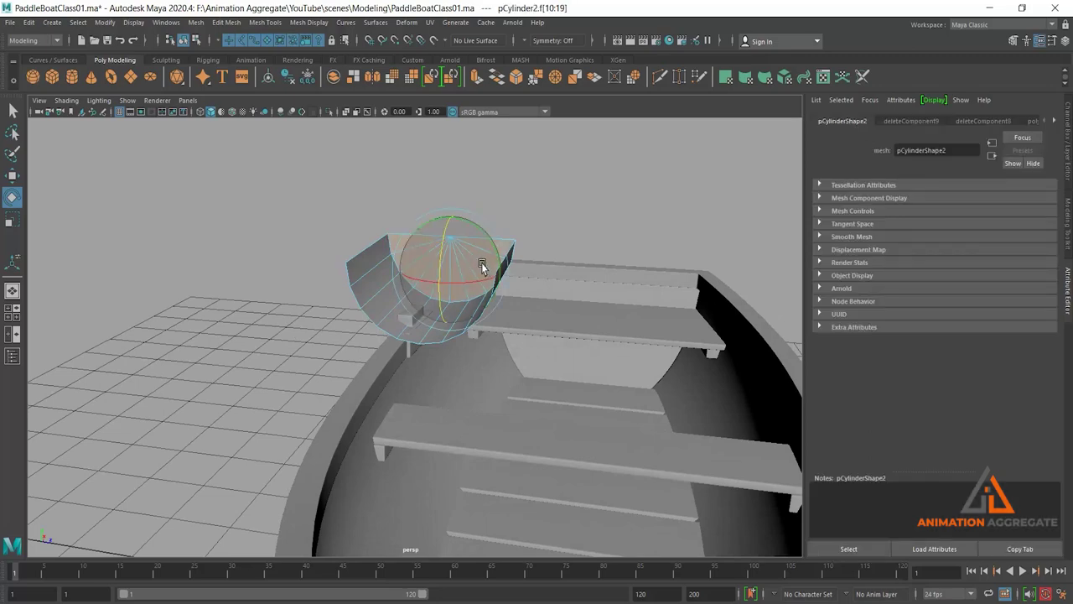
key(Delete)
alt+drag(478, 327, 470, 324)
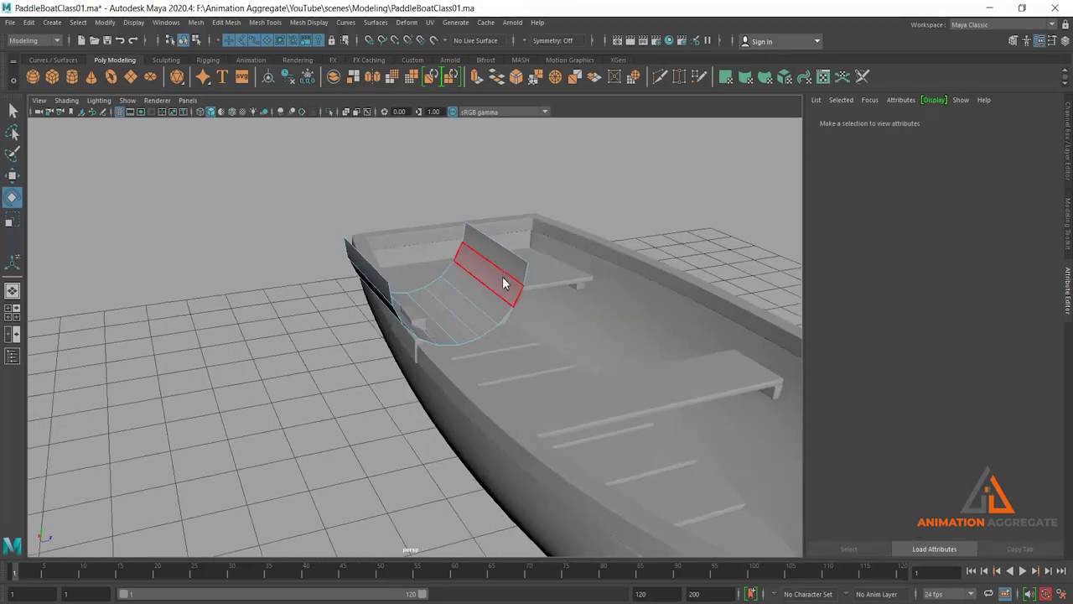
Step: Select the half-shell's top edges, extrude them and pull them upward into walls
key(F8)
key(f)
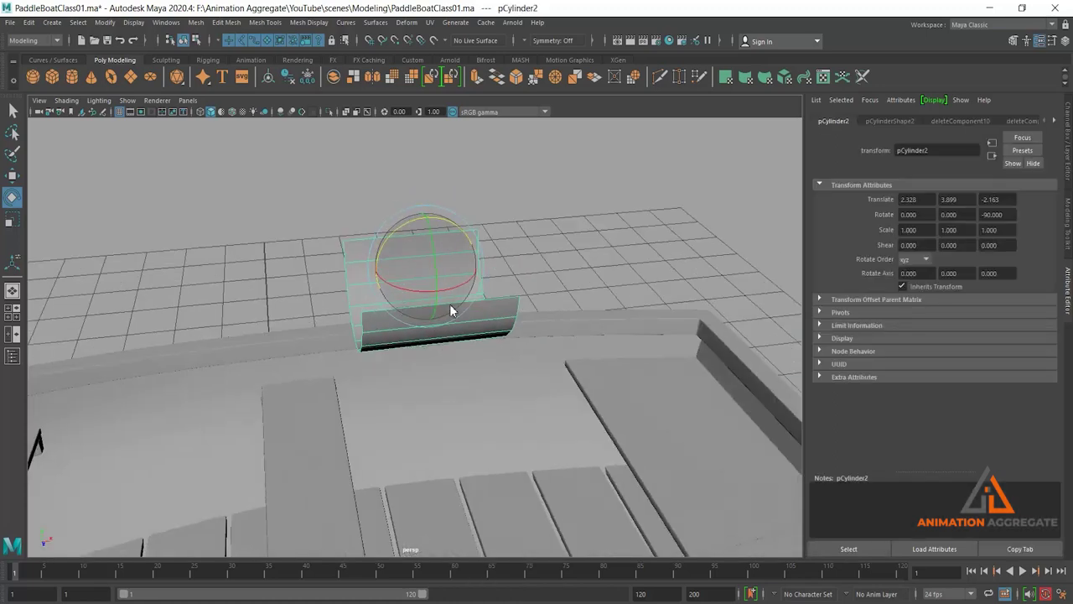
key(F10)
click(443, 280)
click(463, 298)
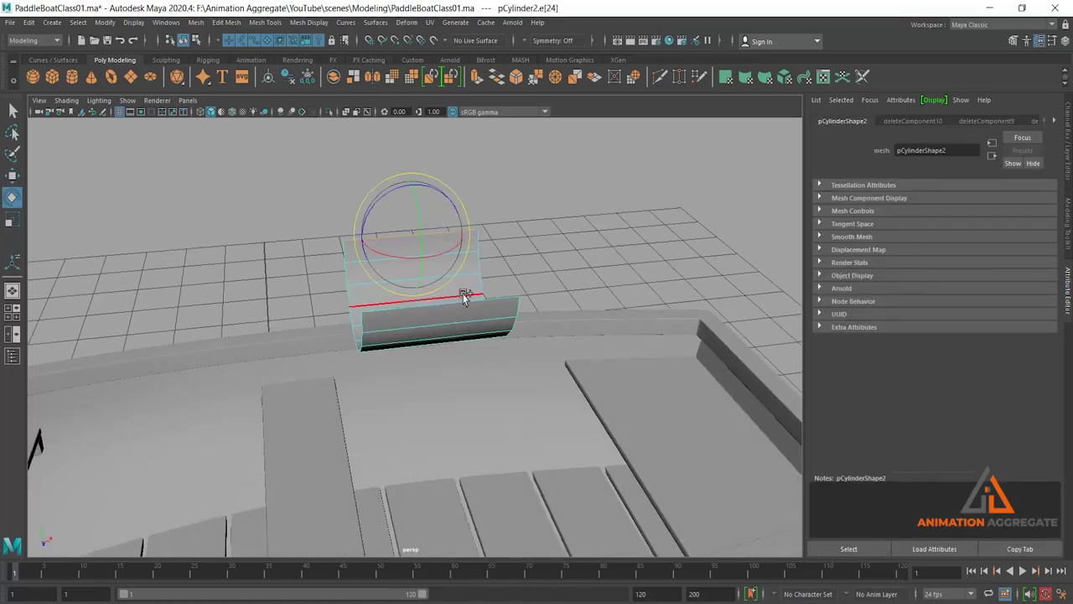
shift+click(474, 304)
alt+drag(582, 264, 577, 206)
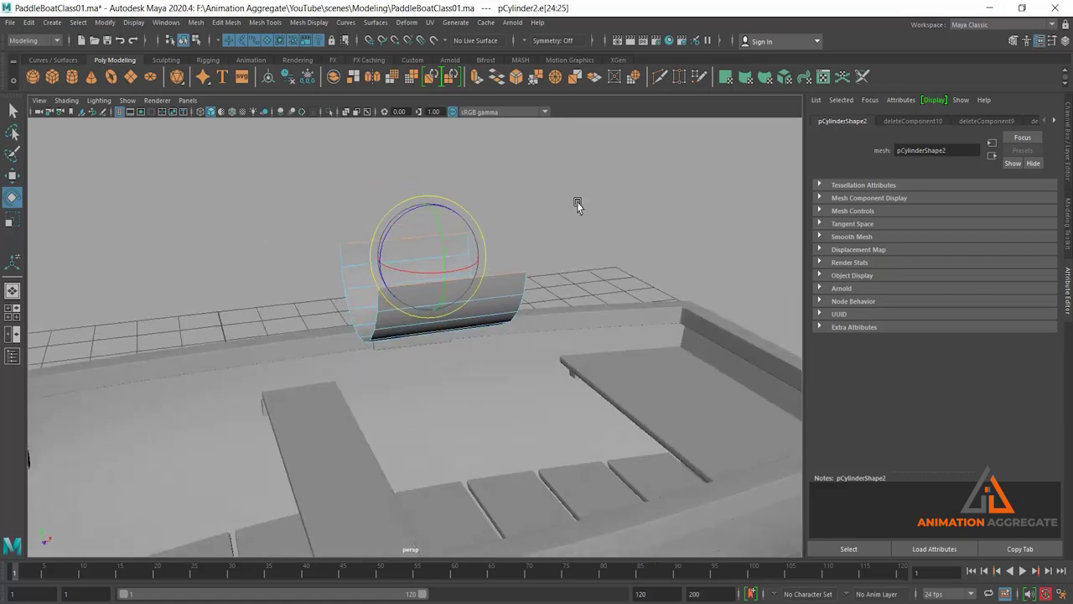
shift+right_drag(577, 206, 575, 220)
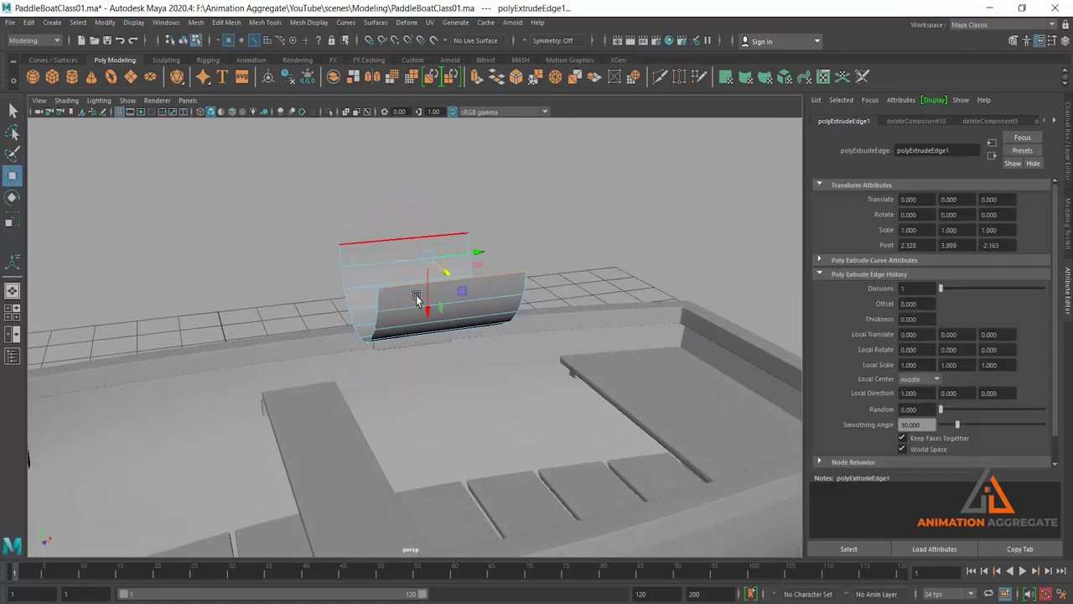
drag(417, 299, 428, 254)
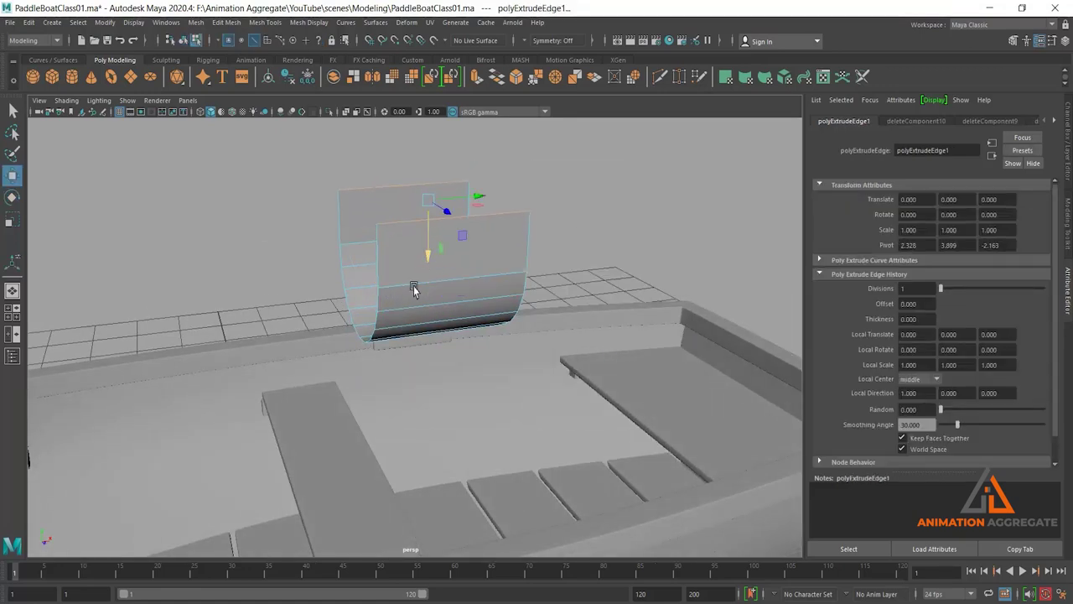
Step: Extrude the top edges again, raising the walls taller and flaring them outward
alt+drag(413, 290, 481, 342)
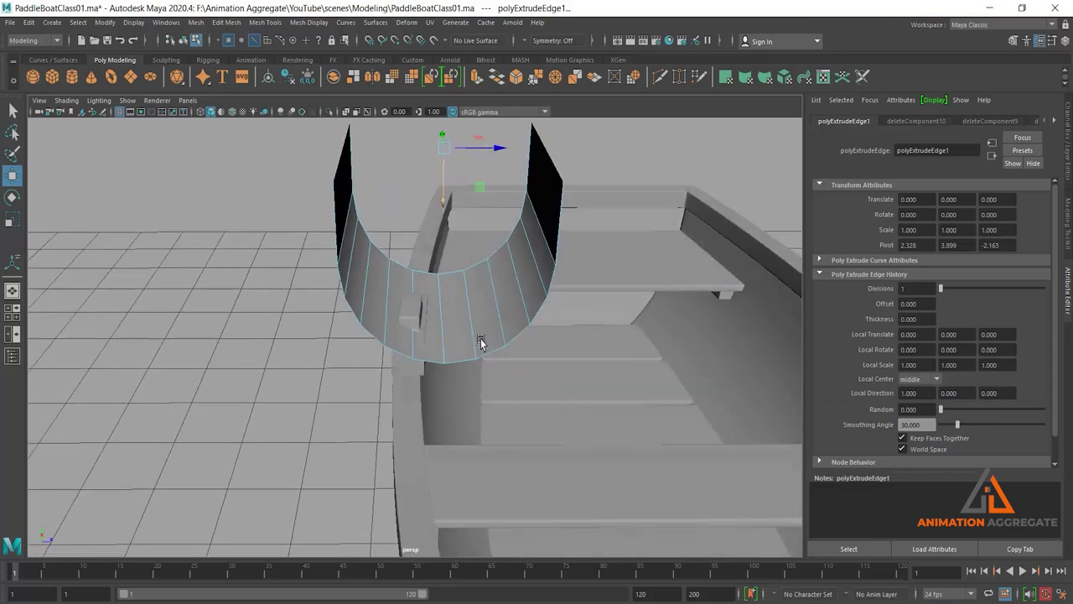
shift+right_drag(647, 186, 646, 277)
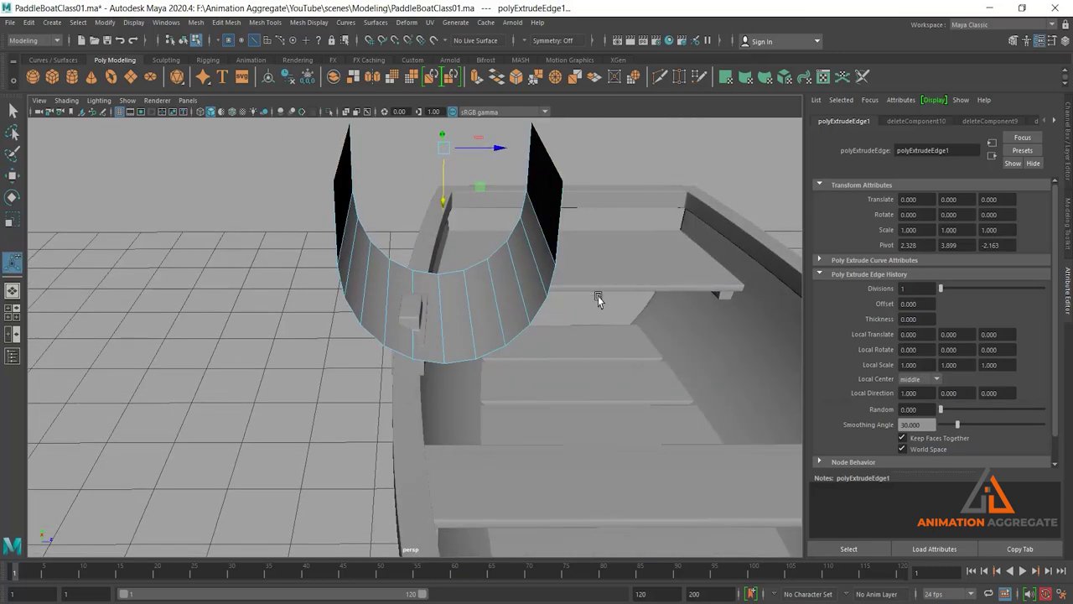
alt+drag(599, 300, 492, 196)
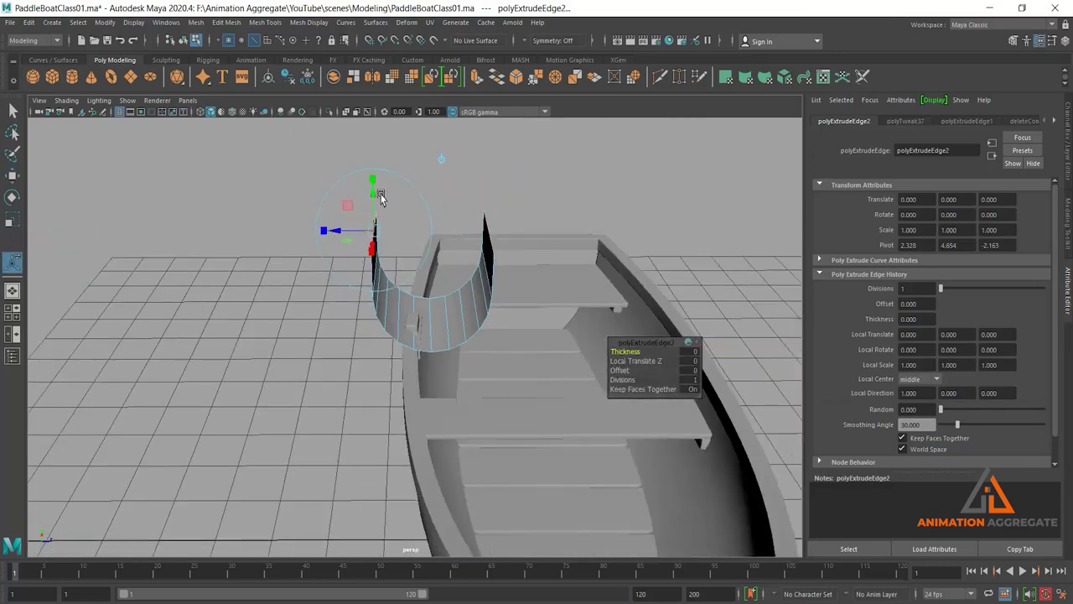
drag(373, 189, 375, 151)
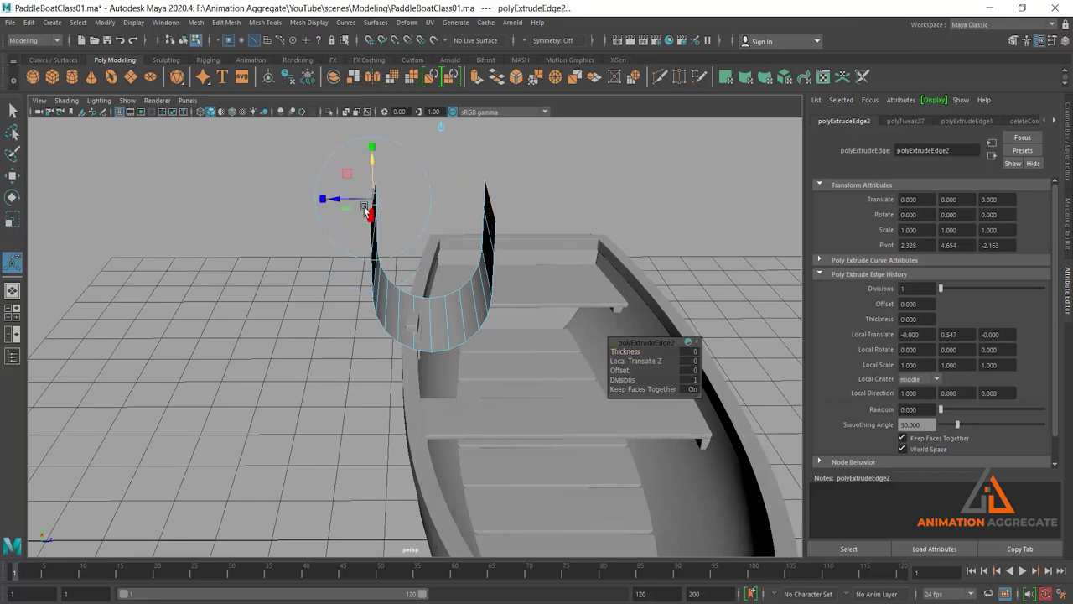
mouse_move(485, 198)
mouse_down()
mouse_move(495, 192)
mouse_move(391, 259)
mouse_move(399, 252)
mouse_up()
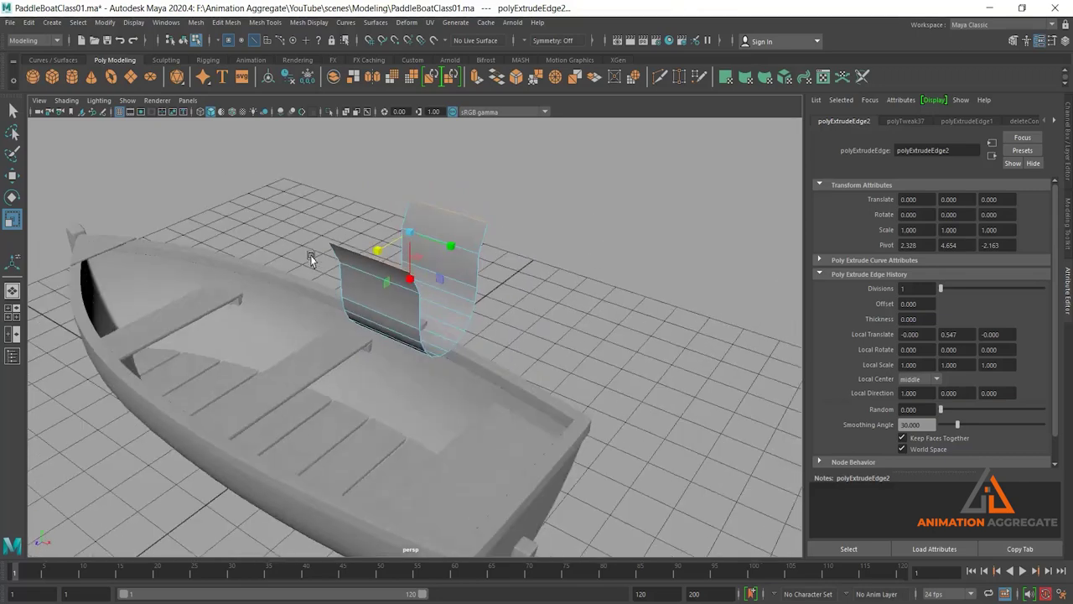
Step: Add edge loops across the curved piece using Edge Ring and Split
right_click(399, 252)
click(398, 265)
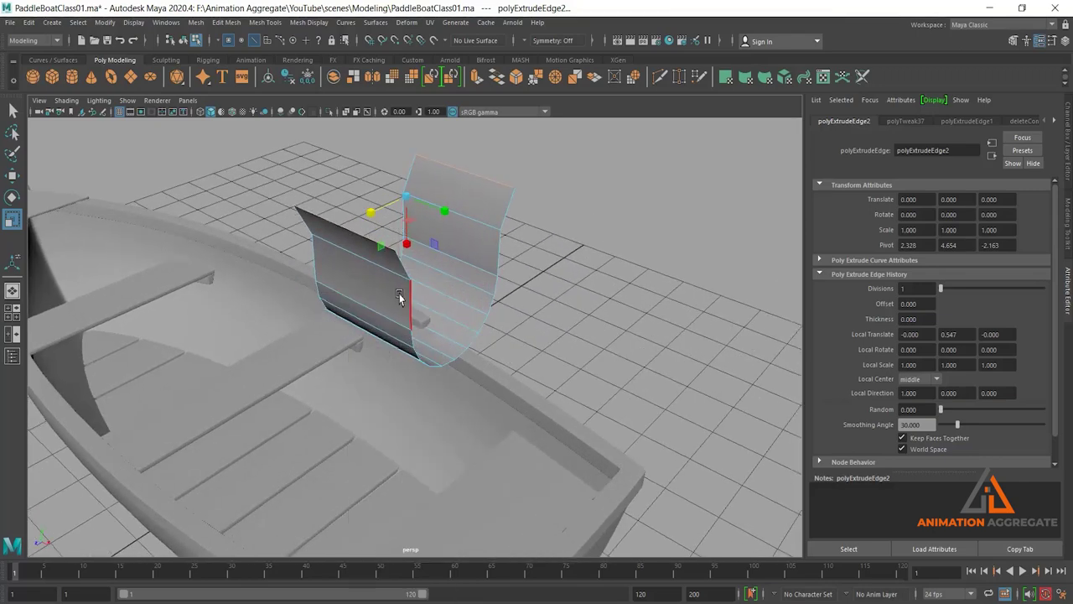
click(373, 331)
mouse_move(597, 254)
ctrl+right_down()
mouse_move(534, 291)
mouse_move(654, 297)
ctrl+right_up()
mouse_move(522, 328)
alt+mouse_down()
mouse_move(497, 314)
mouse_move(526, 304)
alt+mouse_up()
click(489, 262)
key(g)
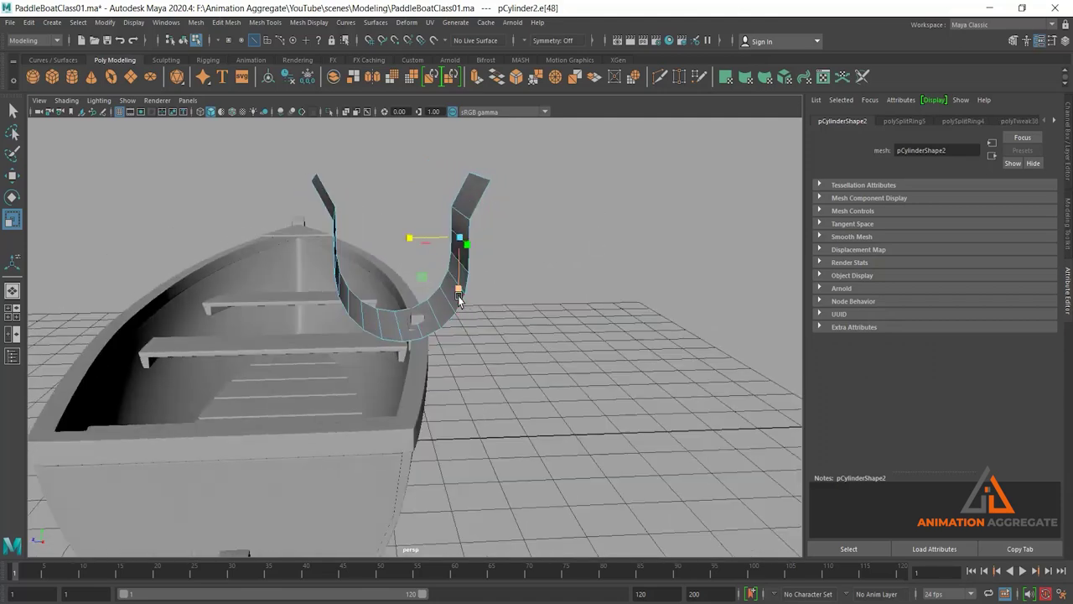
Step: Extrude the piece's faces to give it a thickness of 0.16
right_drag(459, 299, 512, 277)
mouse_move(529, 300)
alt+mouse_down()
mouse_move(523, 253)
mouse_move(605, 232)
alt+mouse_up()
shift+right_drag(604, 232, 551, 333)
shift+right_drag(603, 236, 604, 264)
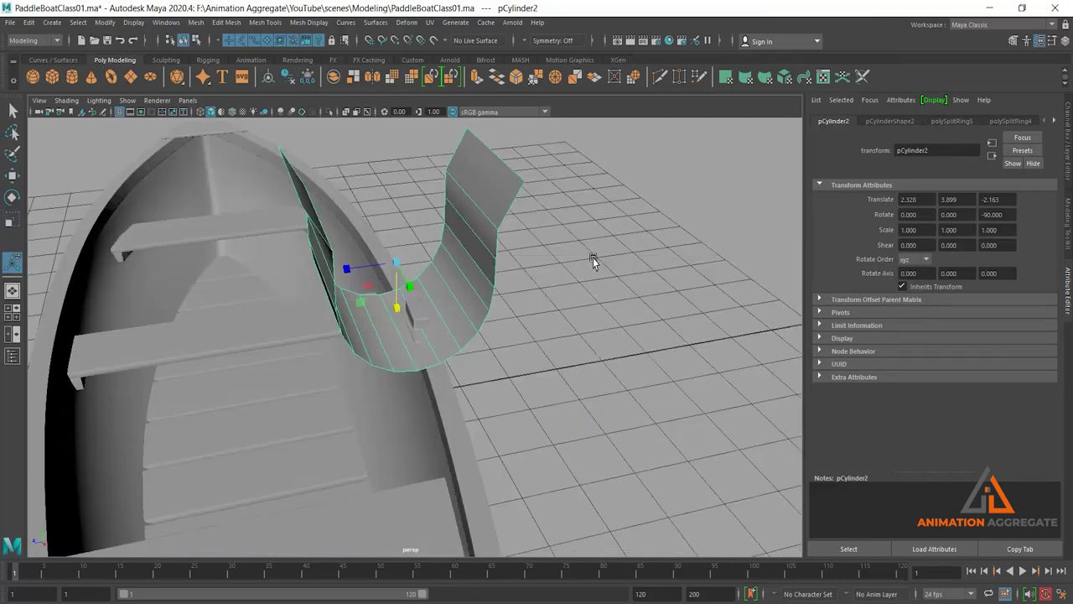
drag(629, 351, 640, 351)
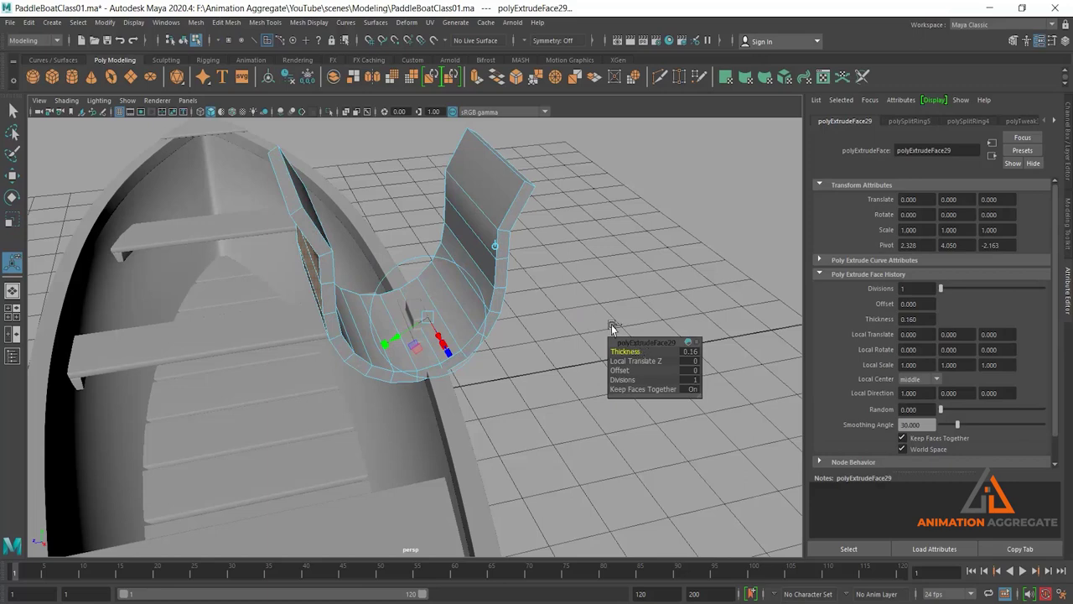
Step: Select the edges along the top of the walls and bevel them
right_drag(480, 206, 528, 186)
alt+drag(492, 241, 521, 205)
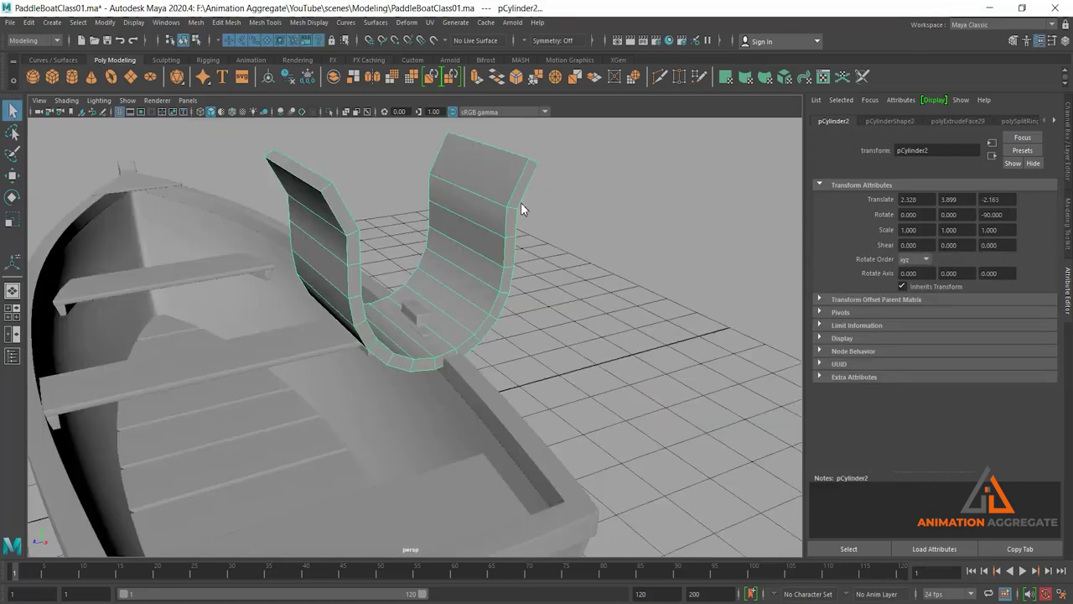
right_drag(521, 202, 527, 160)
click(528, 180)
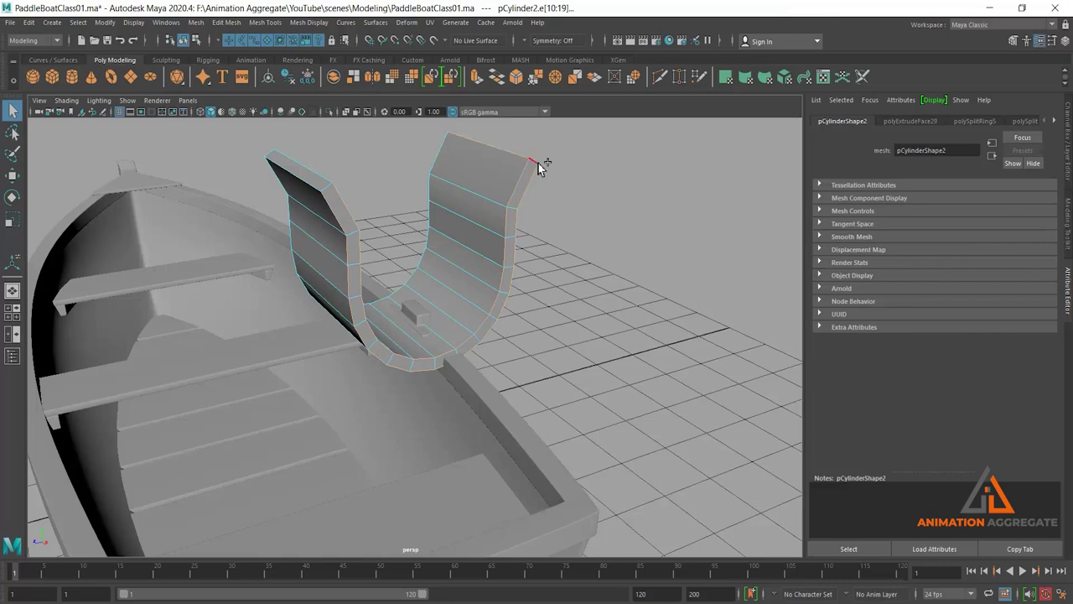
mouse_move(534, 217)
alt+mouse_down()
mouse_move(388, 228)
mouse_move(390, 251)
alt+mouse_up()
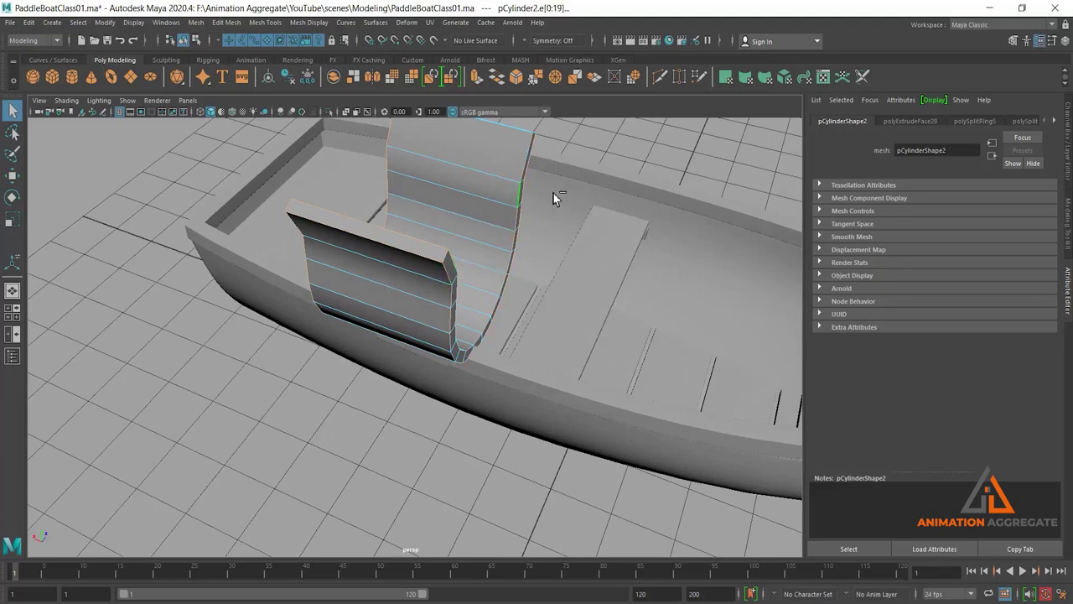
mouse_move(554, 193)
alt+mouse_down()
mouse_move(479, 215)
mouse_move(513, 223)
mouse_move(530, 179)
alt+mouse_up()
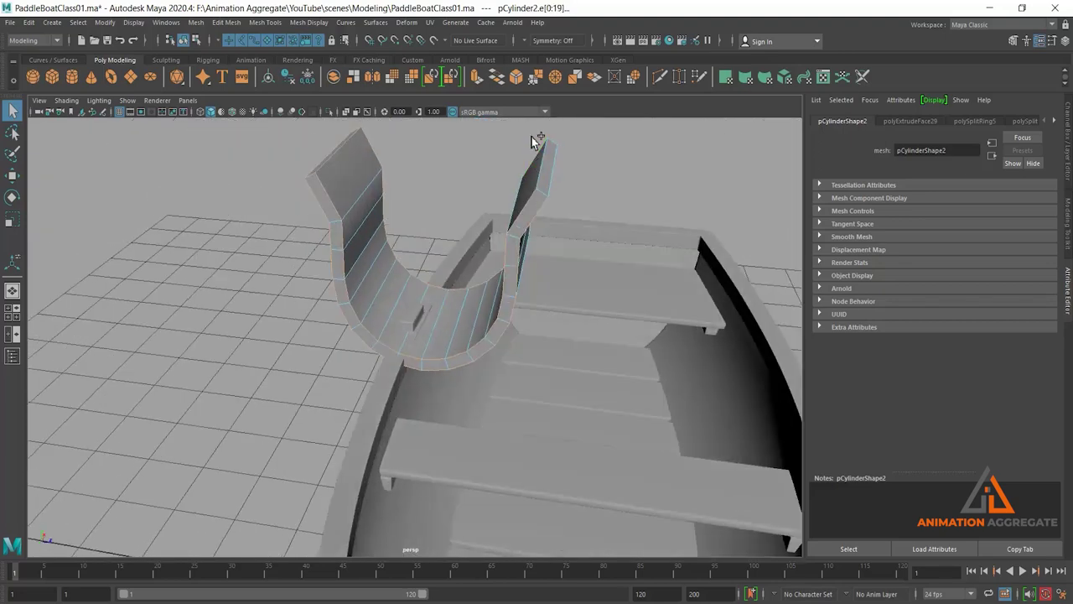
mouse_move(531, 137)
mouse_down()
mouse_move(569, 194)
mouse_move(551, 232)
mouse_move(573, 227)
mouse_up()
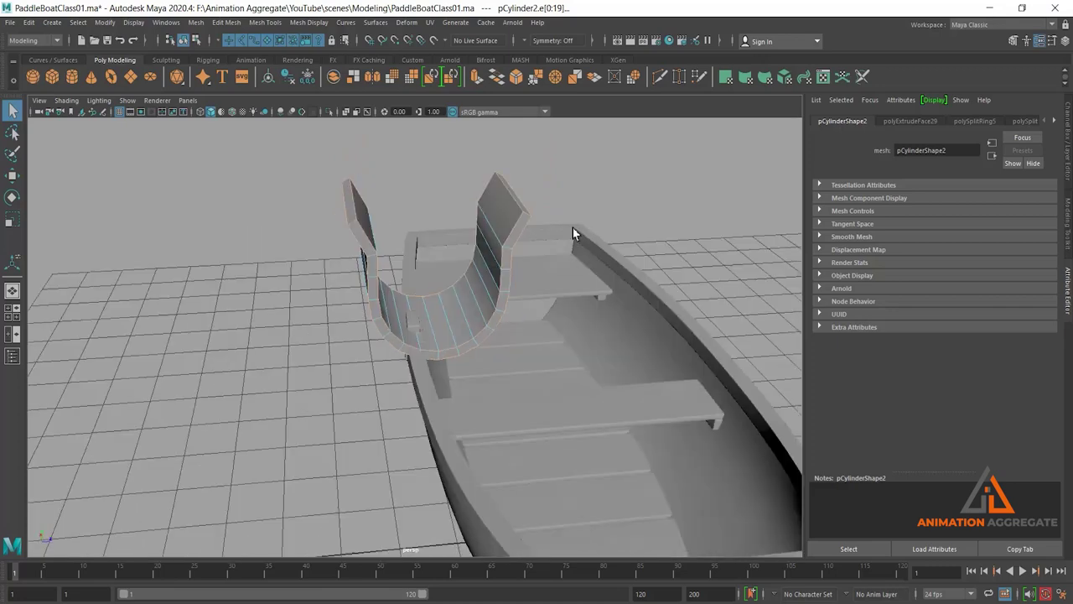
key(ctrl+b)
Step: Raise the bevel to 2 segments, scale the U piece to 0.2 and tip it about 92° on X
scroll(504, 338, up, 2)
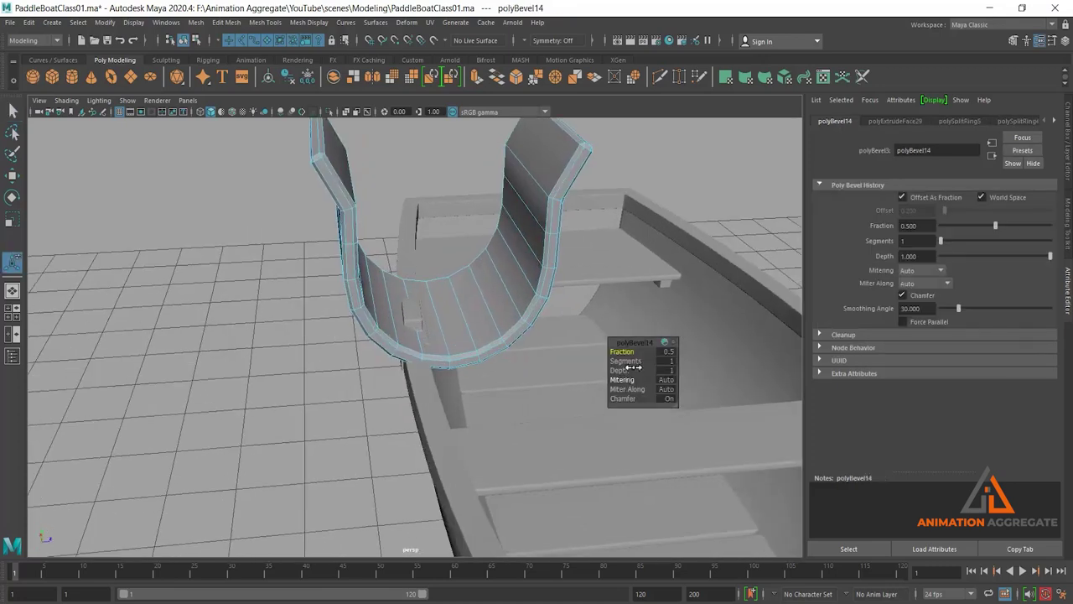
drag(635, 361, 637, 360)
right_drag(541, 263, 600, 239)
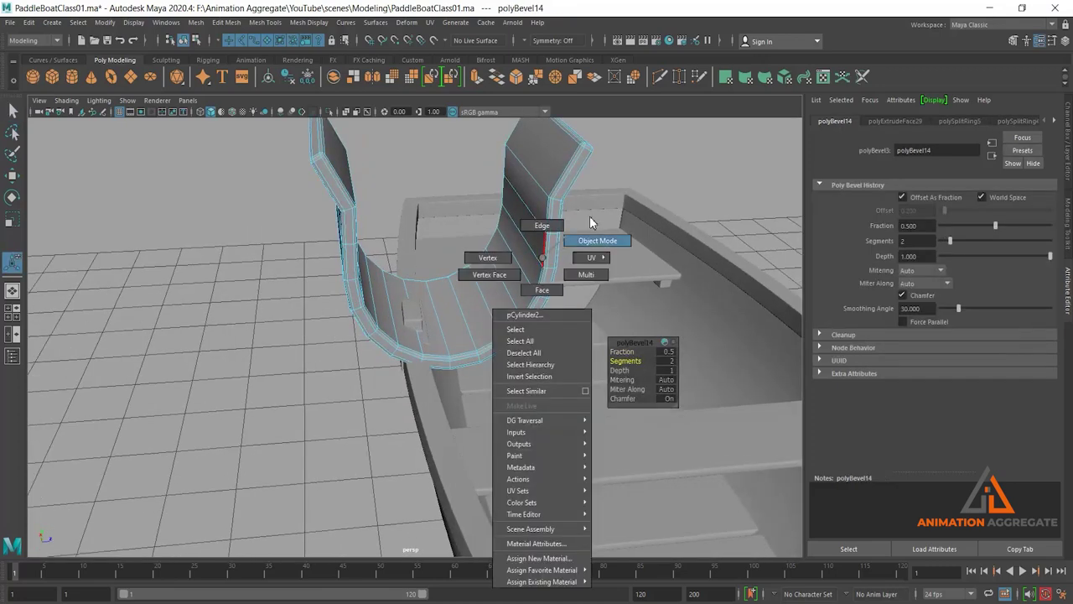
scroll(537, 285, down, 2)
key(r)
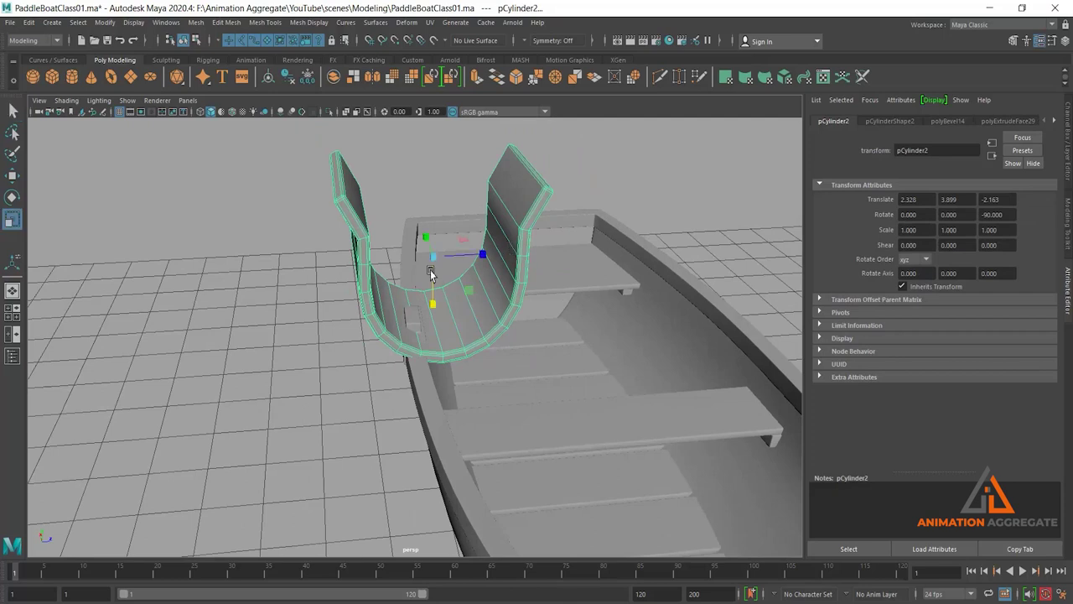
drag(426, 262, 317, 293)
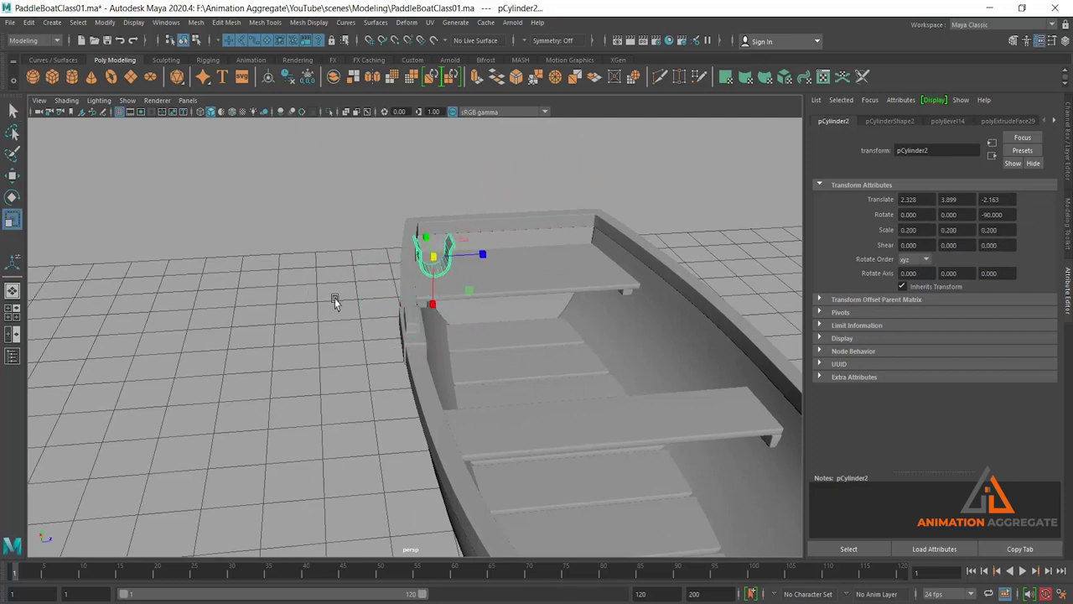
key(e)
mouse_move(462, 275)
mouse_down()
mouse_move(407, 283)
mouse_move(319, 266)
mouse_up()
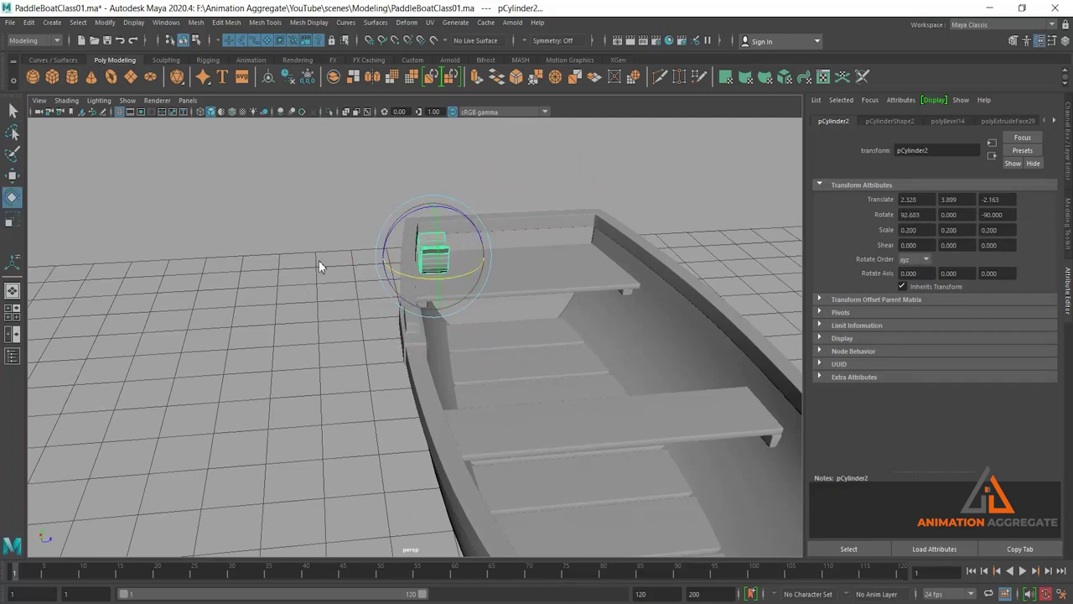
Step: In top view, move the U piece into the gunwale slot above the oarlock block
key(space)
key(space)
scroll(472, 405, up, 2)
key(w)
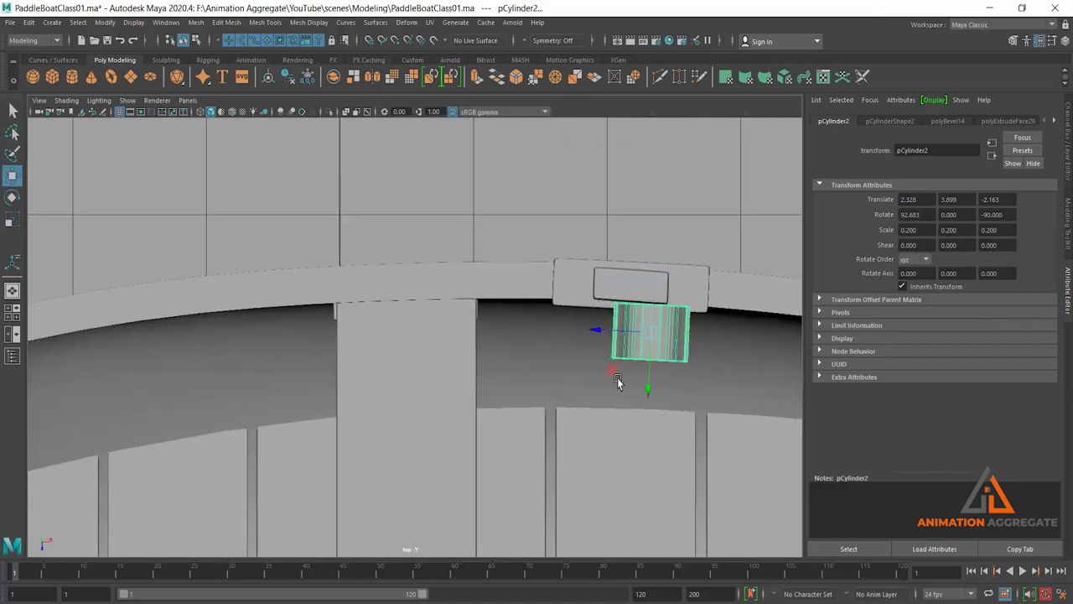
alt+middle_drag(618, 378, 482, 362)
scroll(505, 386, up, 2)
drag(505, 386, 504, 347)
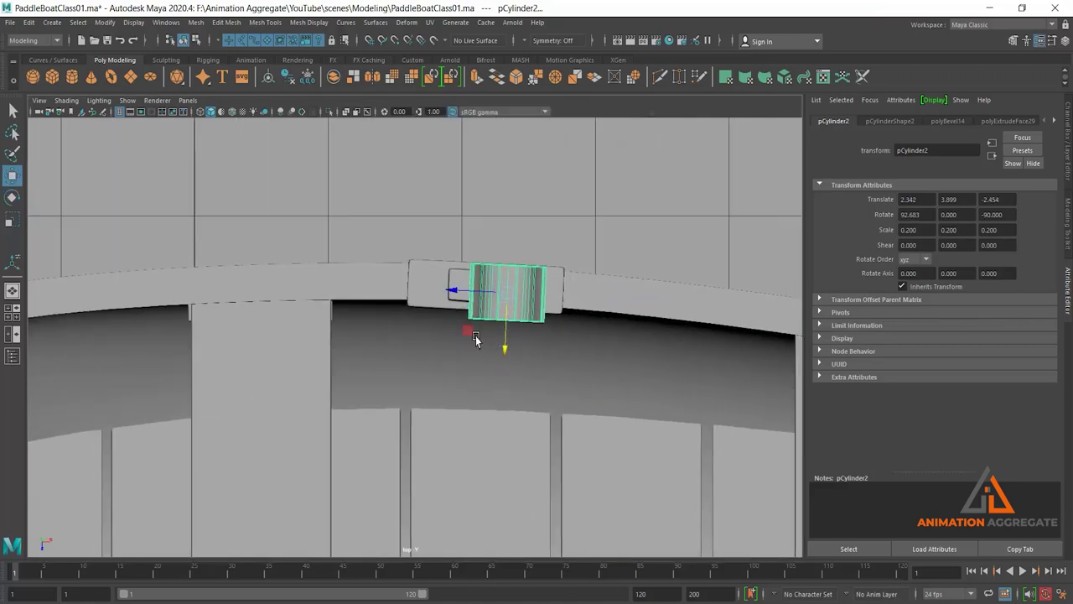
drag(458, 293, 433, 291)
drag(430, 291, 471, 299)
key(r)
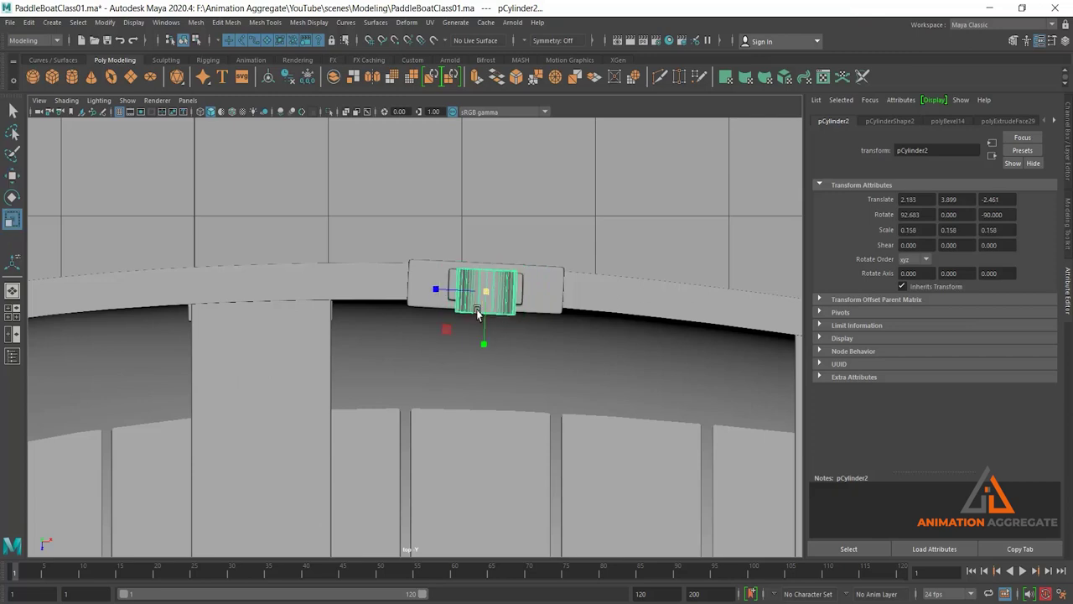
key(e)
key(w)
drag(480, 343, 486, 338)
Step: Look along the boat in perspective and rotate the oarlock to 130.426 on X
key(space)
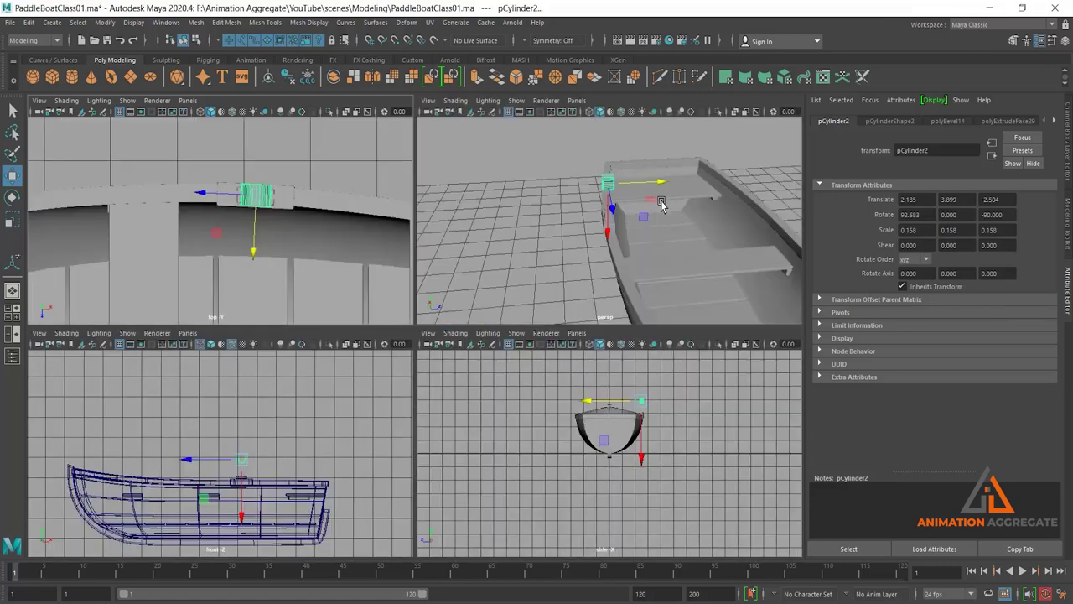
key(space)
mouse_move(631, 266)
alt+mouse_down()
mouse_move(503, 301)
mouse_move(433, 336)
mouse_move(419, 258)
mouse_move(408, 333)
mouse_move(475, 338)
mouse_move(472, 383)
mouse_move(430, 367)
mouse_move(442, 366)
mouse_move(402, 182)
mouse_move(479, 364)
mouse_move(482, 416)
mouse_move(441, 354)
mouse_move(384, 364)
alt+mouse_up()
key(e)
key(w)
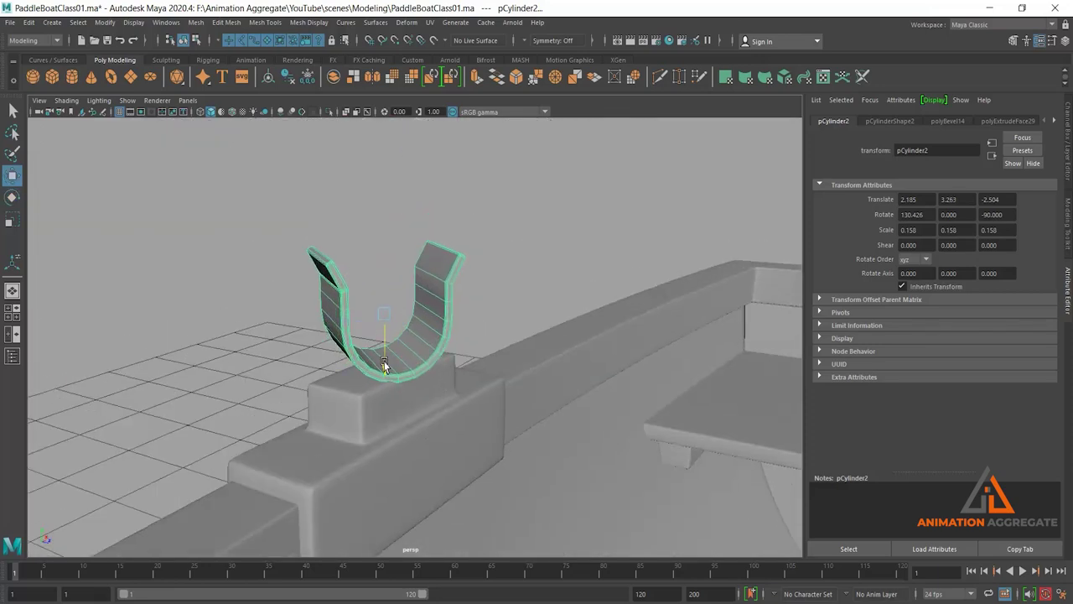
Step: Add a polygon cylinder and raise it up out of the boat floor
click(72, 84)
alt+drag(426, 305, 433, 362)
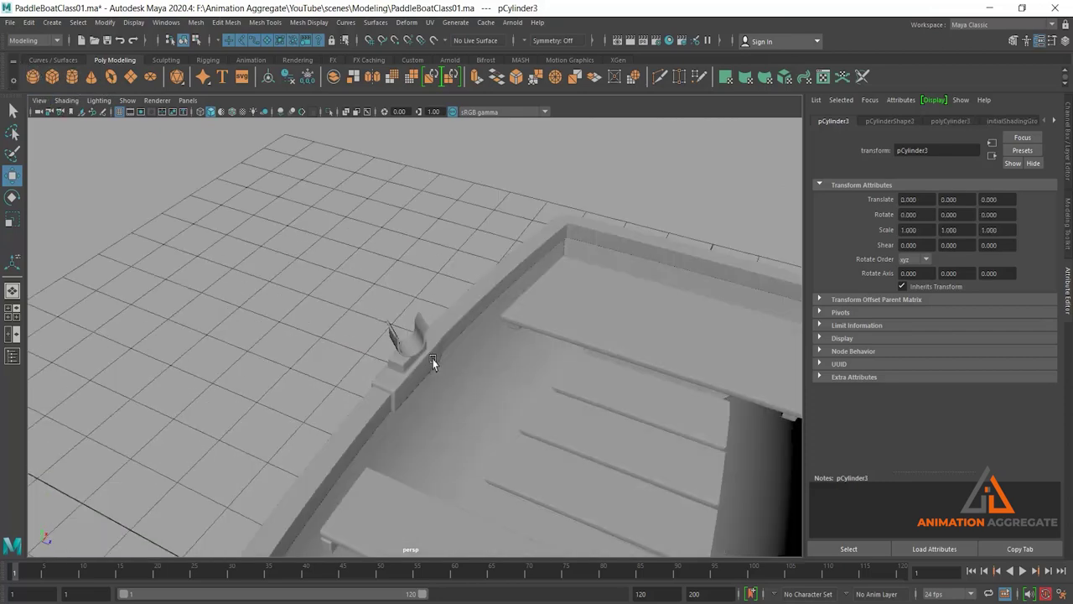
alt+right_drag(551, 454, 447, 412)
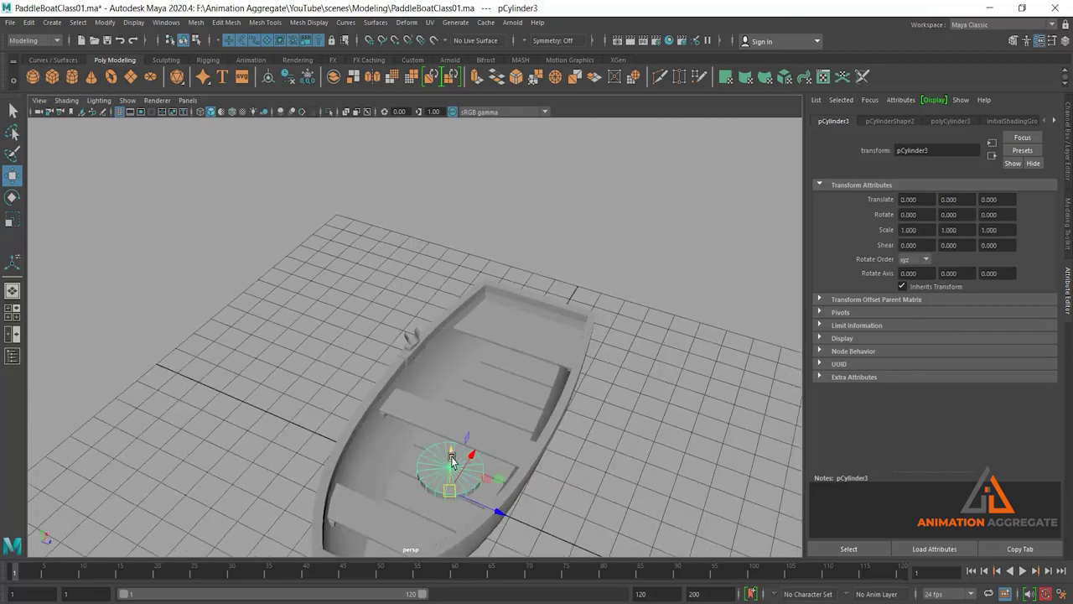
mouse_move(451, 460)
mouse_down()
mouse_move(448, 362)
mouse_move(421, 396)
mouse_move(391, 399)
mouse_up()
key(r)
key(t)
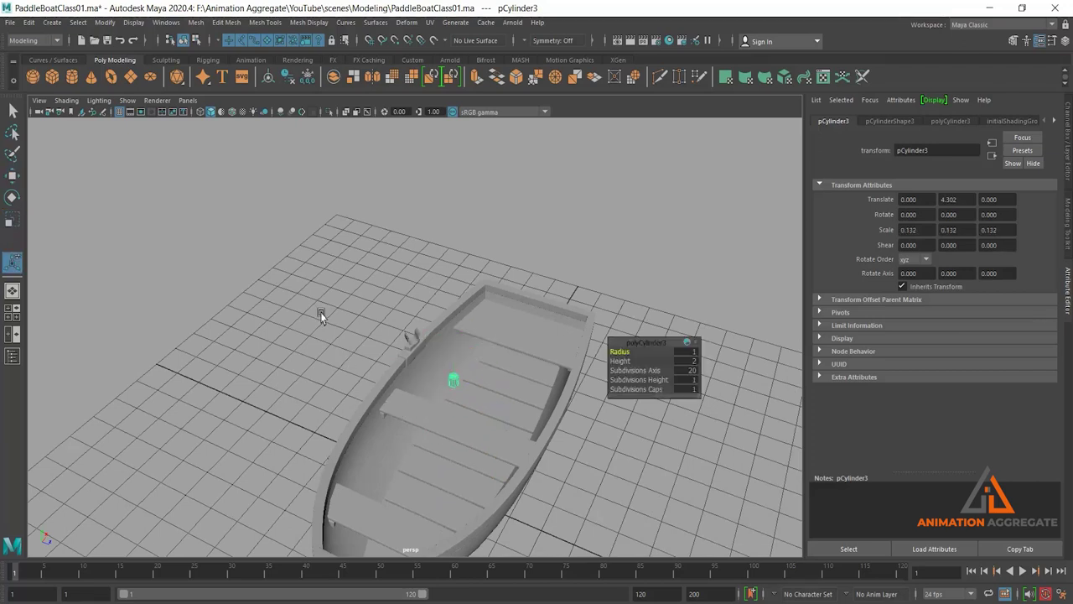
key(w)
Step: In the top view, slide the cylinder along and across the boat onto the oarlock
key(space)
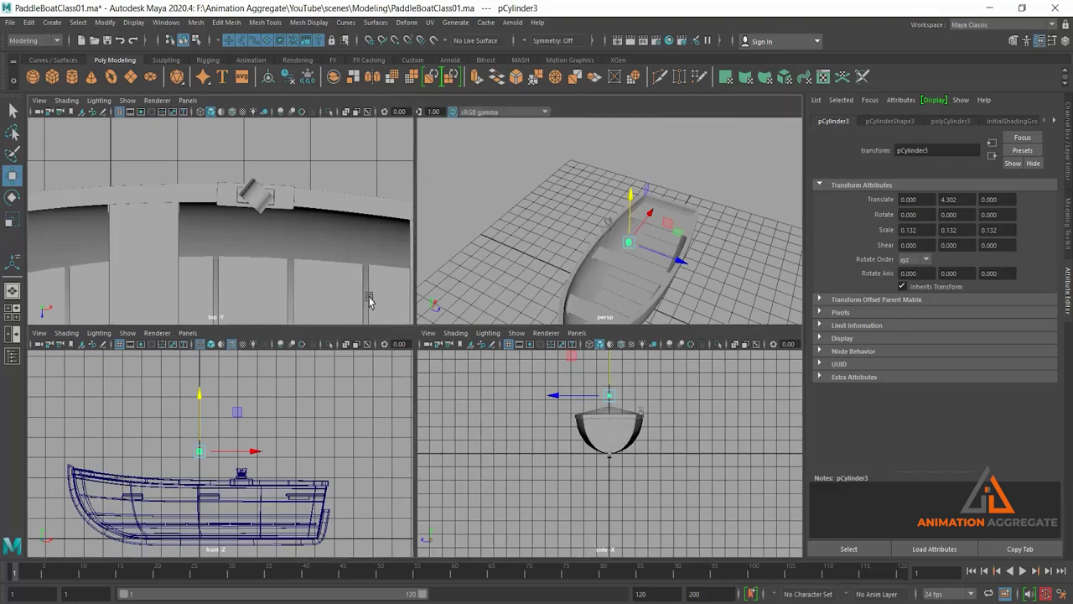
key(space)
scroll(370, 463, down, 3)
drag(366, 464, 364, 374)
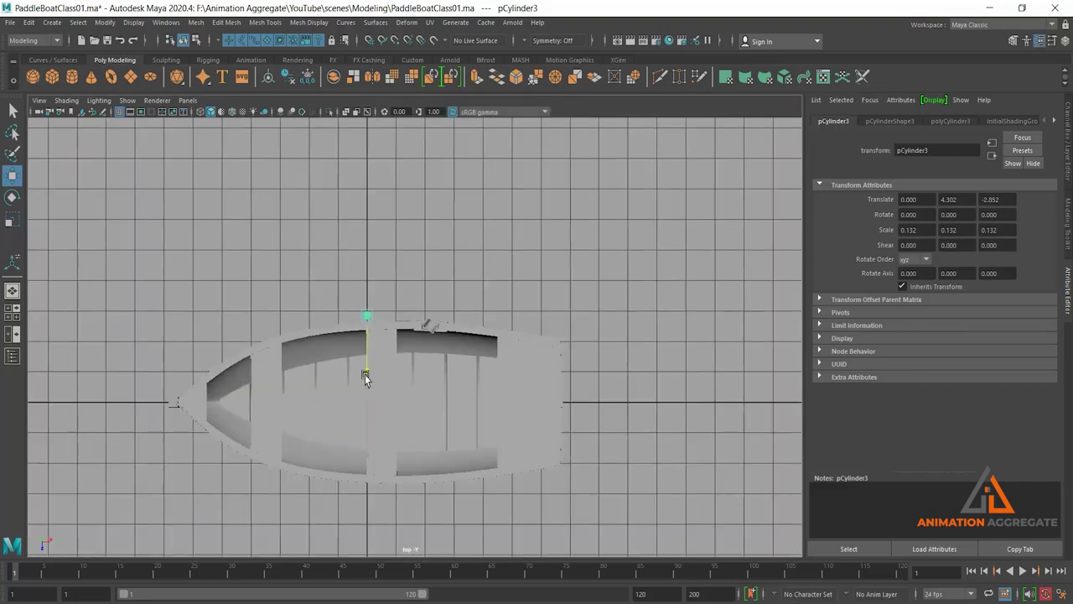
drag(413, 327, 491, 329)
scroll(476, 237, up, 5)
scroll(568, 355, up, 4)
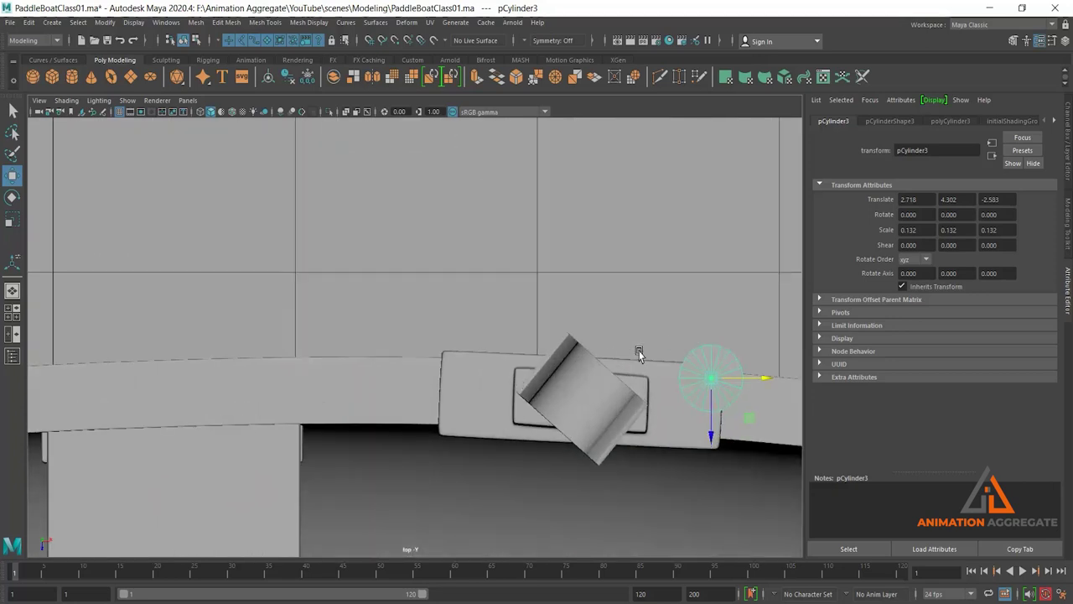
drag(718, 381, 567, 387)
Step: Shrink the cylinder to a tiny pin (scale 0.028) and centre it on the oarlock
key(r)
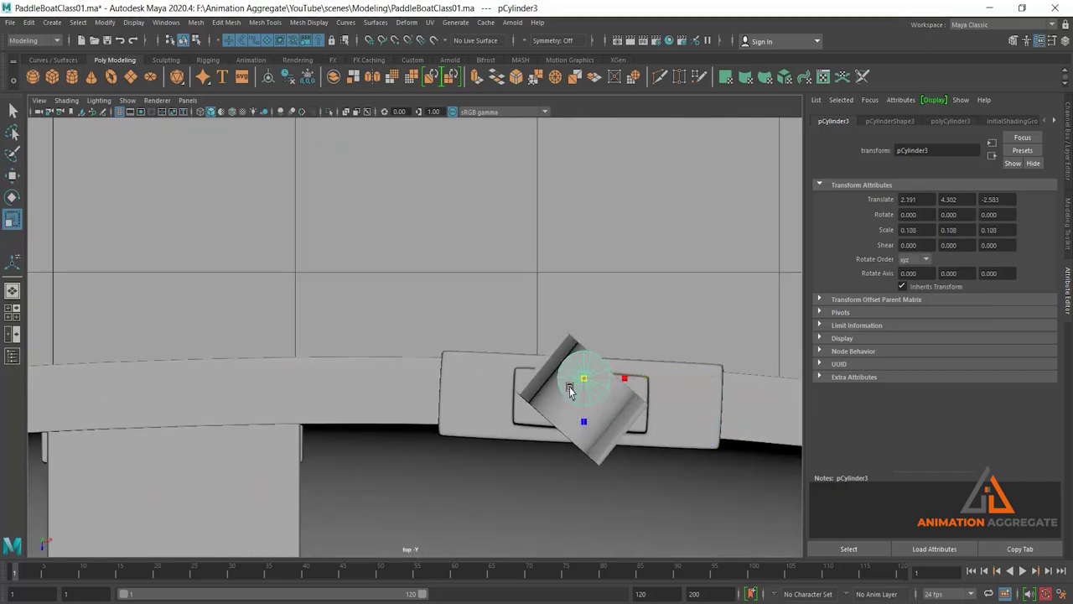
key(e)
key(w)
drag(585, 429, 579, 452)
key(r)
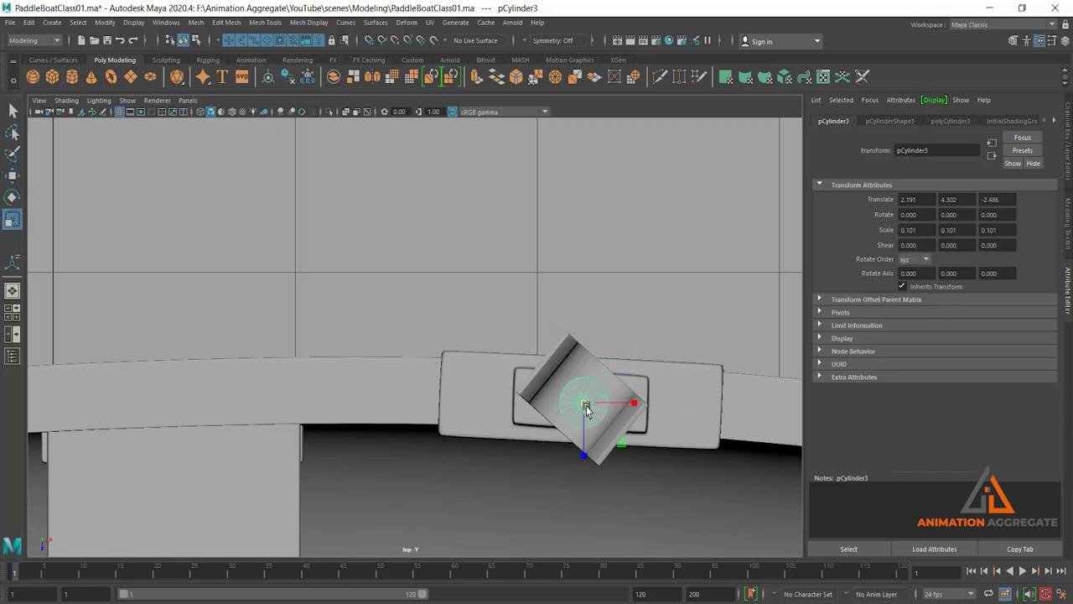
drag(585, 405, 555, 428)
key(w)
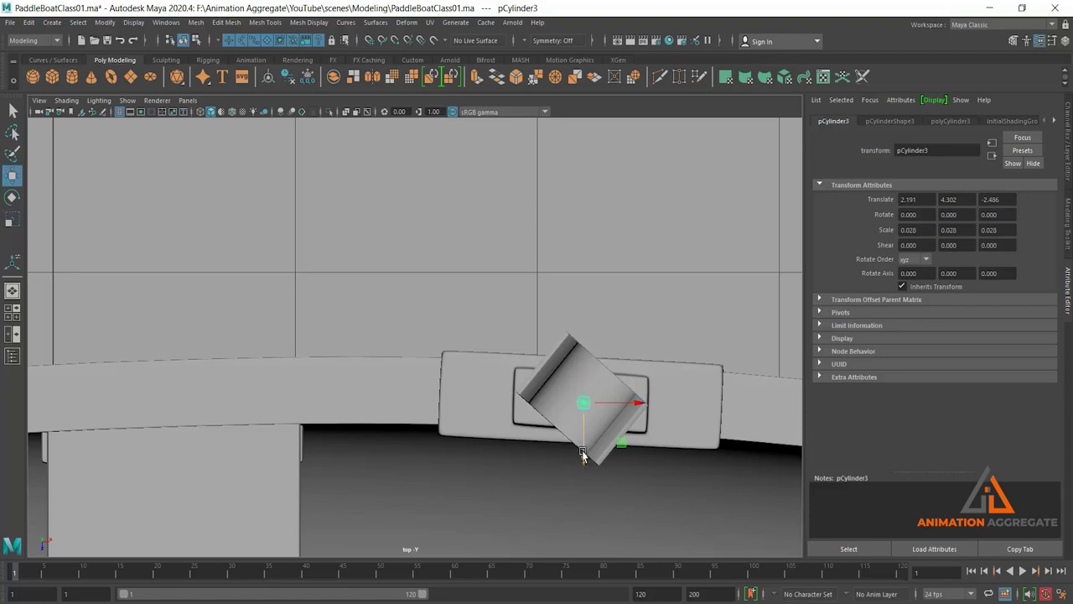
drag(638, 398, 635, 396)
Step: Check pCylinder3 at 2.184, 4.302, -2.504 from above and show the Channel Box
key(space)
key(space)
scroll(486, 347, up, 5)
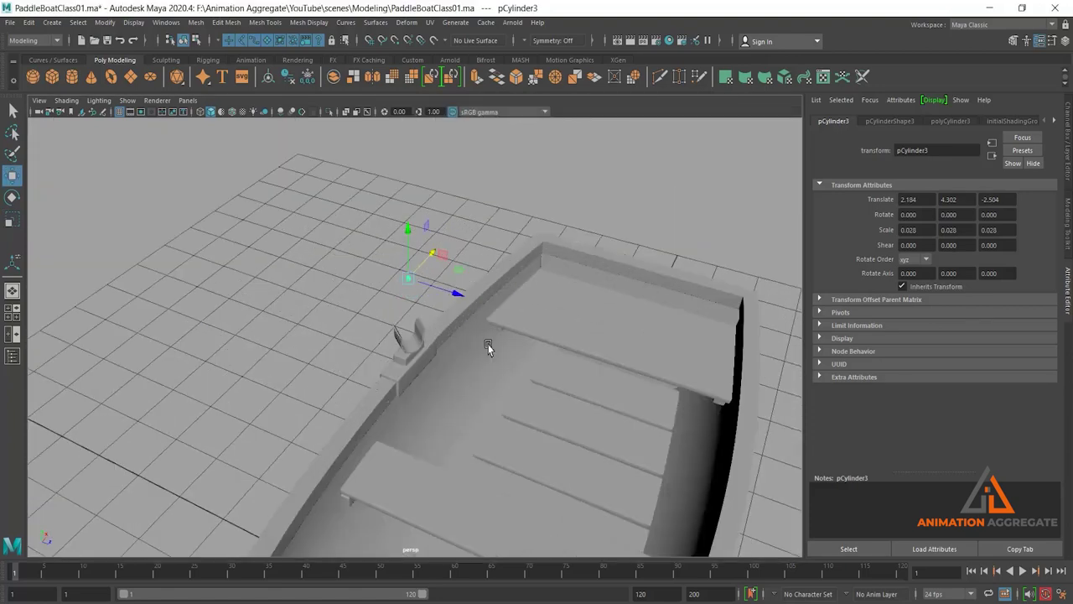
scroll(426, 325, up, 5)
alt+drag(514, 429, 496, 451)
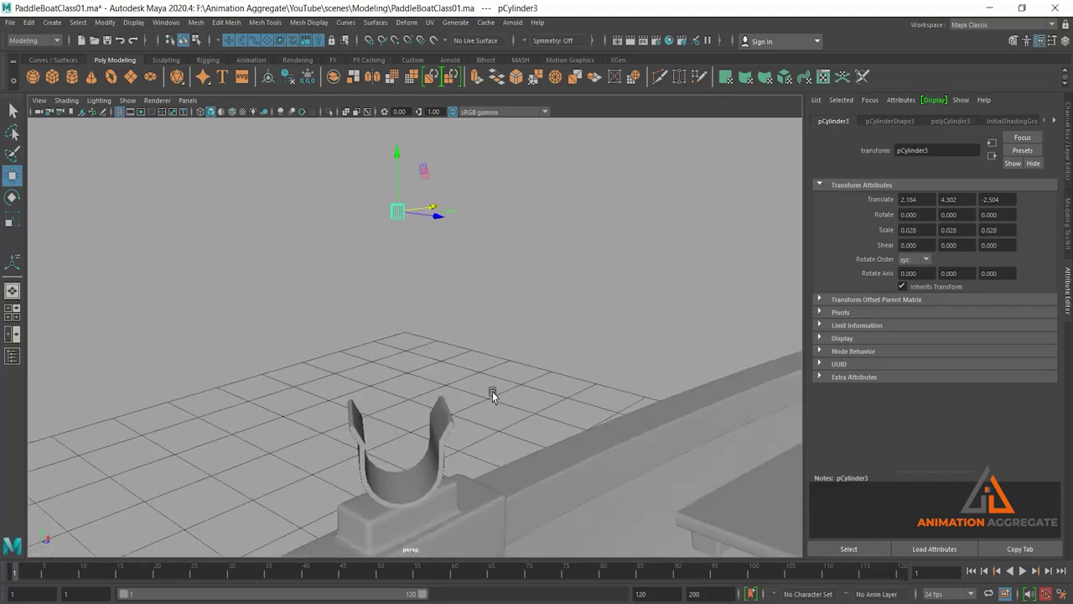
key(ctrl+a)
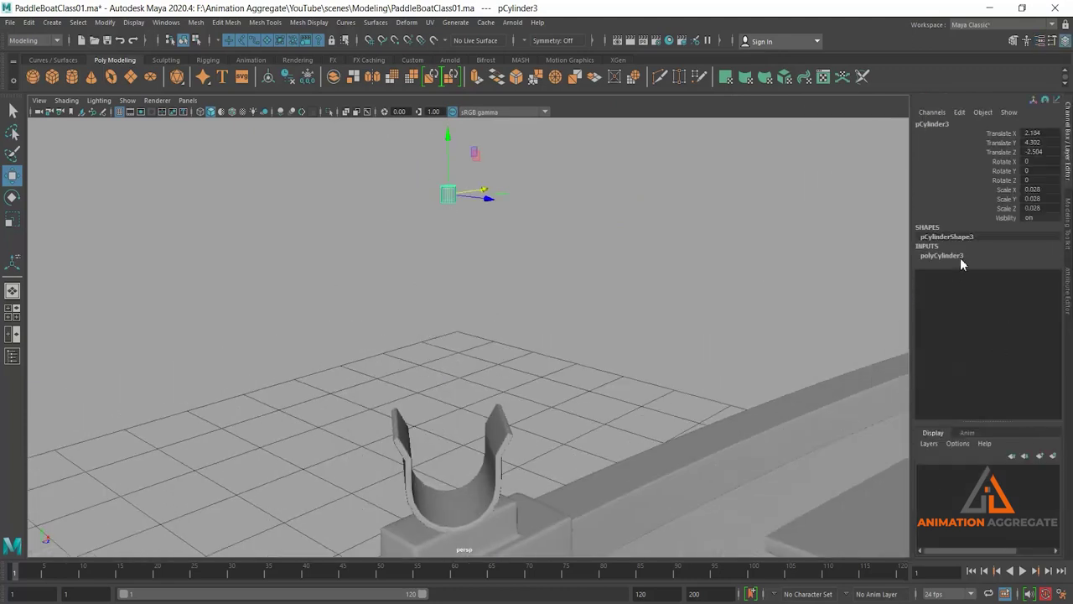
Step: Set the cylinder's Subdivisions Axis to 8 and lower it toward the oarlock
click(943, 255)
click(996, 283)
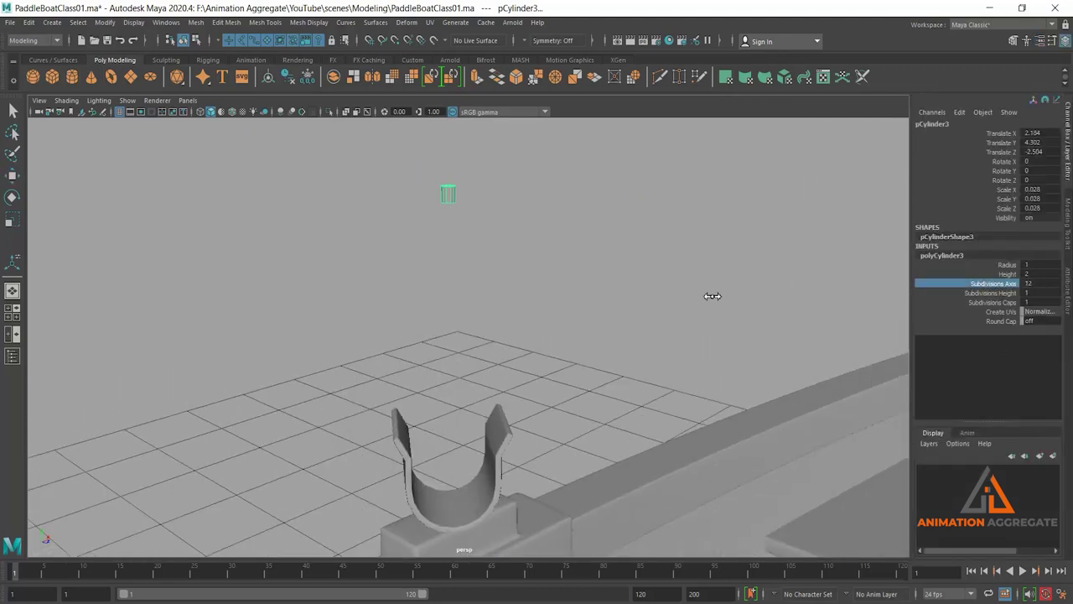
alt+drag(692, 314, 662, 312)
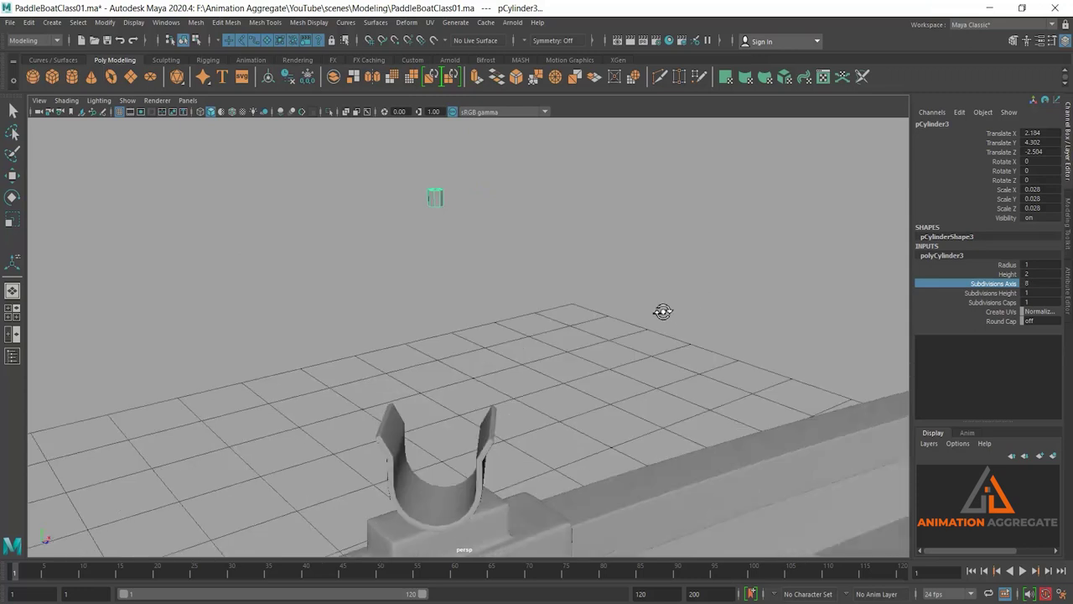
key(w)
drag(437, 143, 481, 424)
Step: Bevel the cylinder's top rim edges with fraction 0.26 and 2 segments
mouse_move(481, 349)
alt+mouse_down()
mouse_move(559, 405)
mouse_move(559, 234)
alt+mouse_up()
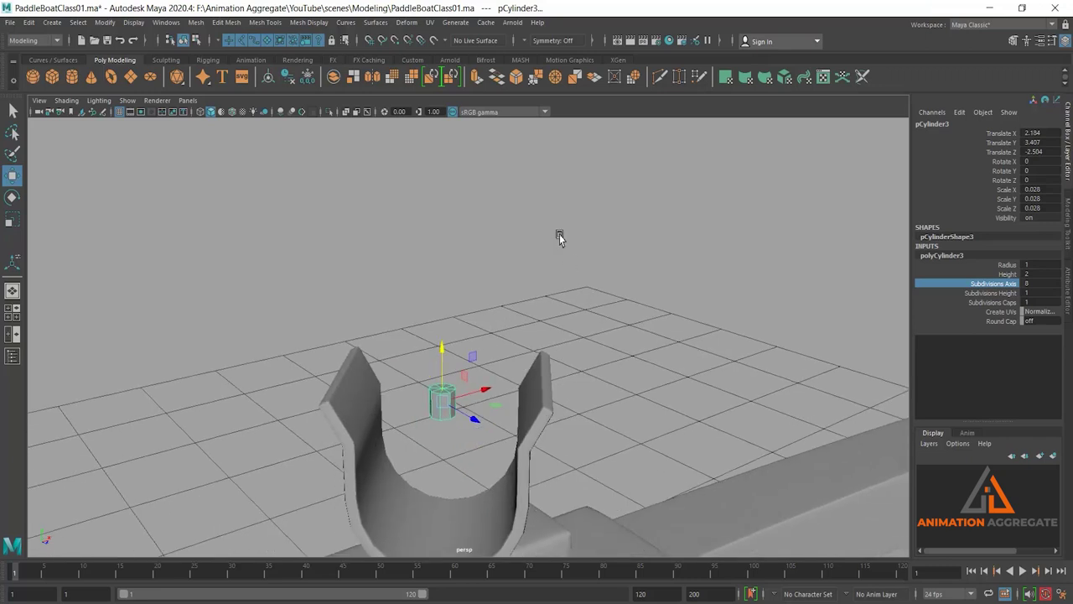
right_drag(558, 235, 558, 202)
click(444, 393)
click(444, 400)
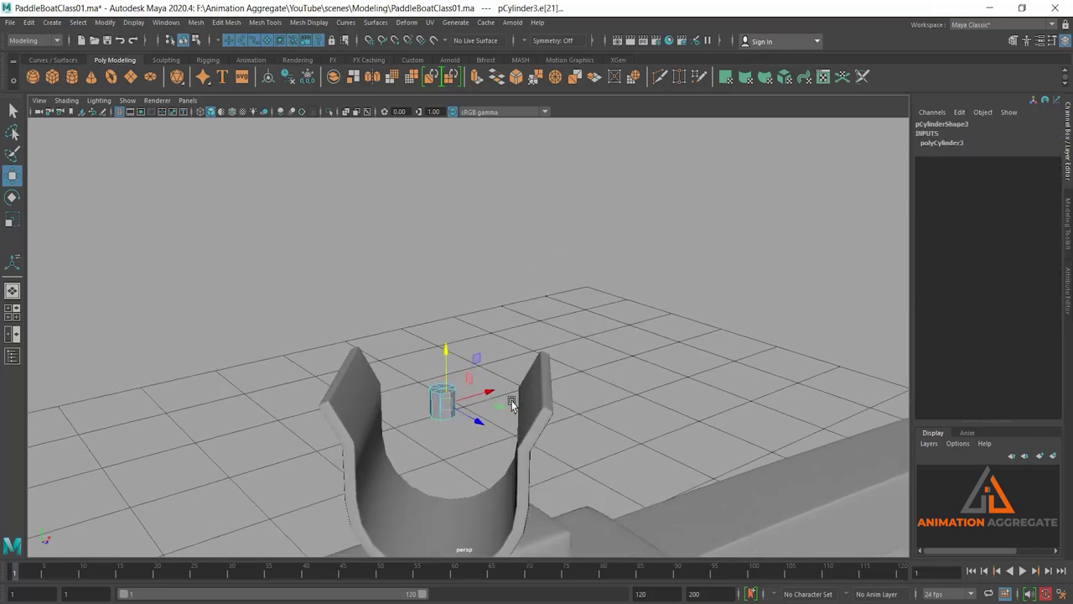
scroll(406, 278, up, 3)
scroll(407, 277, up, 3)
click(432, 434)
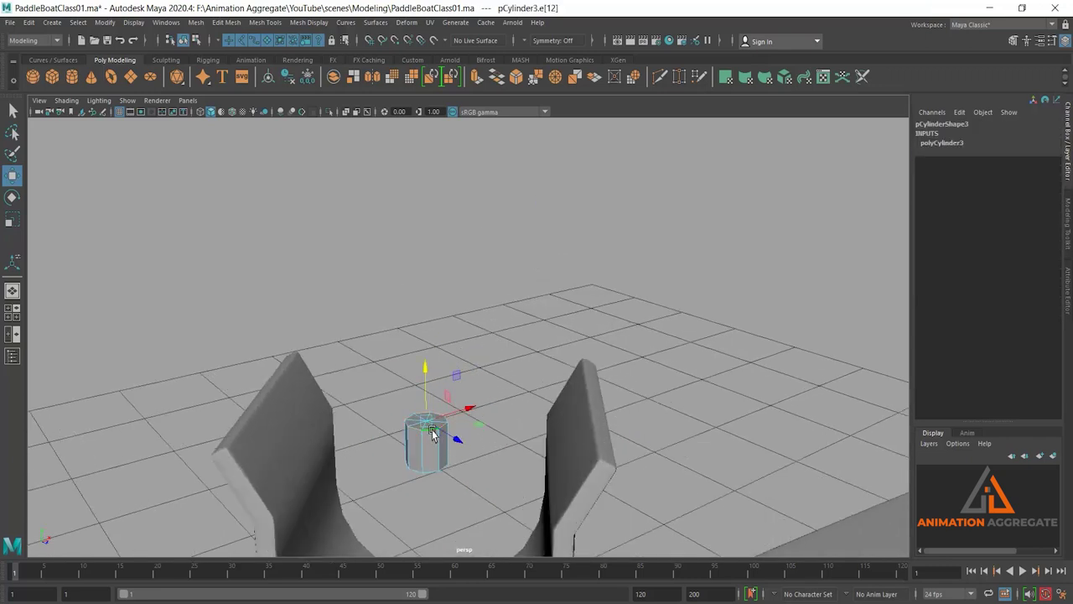
key(ctrl+b)
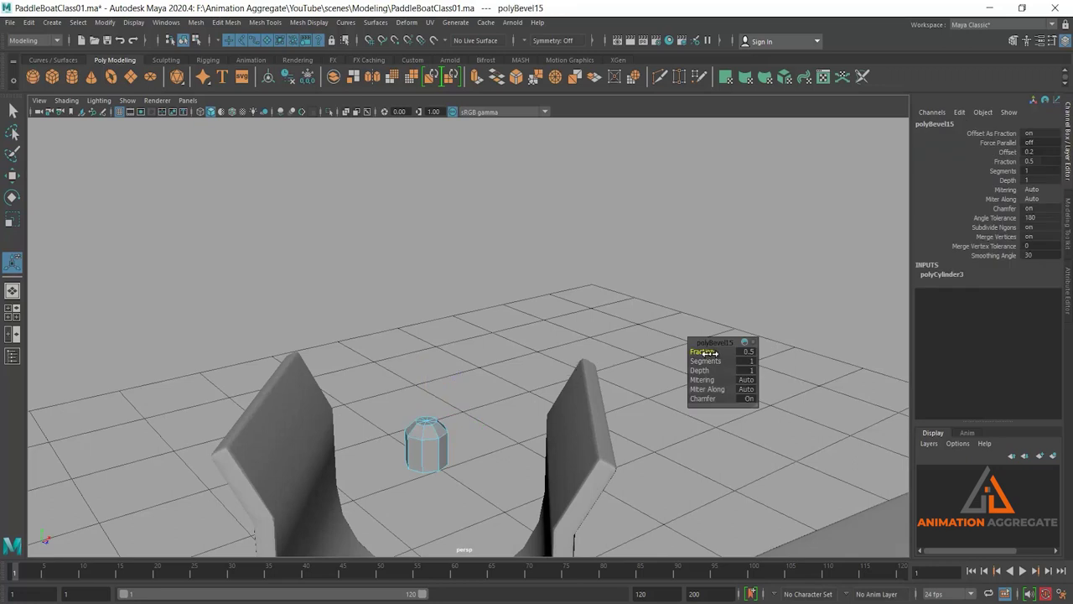
drag(709, 352, 697, 361)
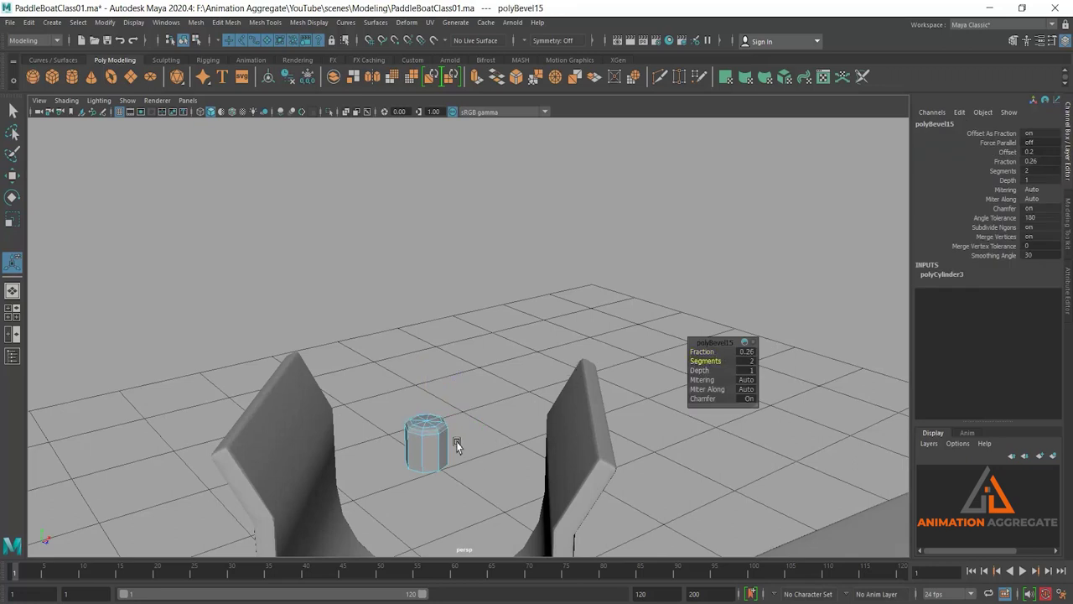
Step: Box-select faces on the pin, then return it to object selection
alt+drag(447, 438, 462, 391)
right_drag(462, 299, 470, 333)
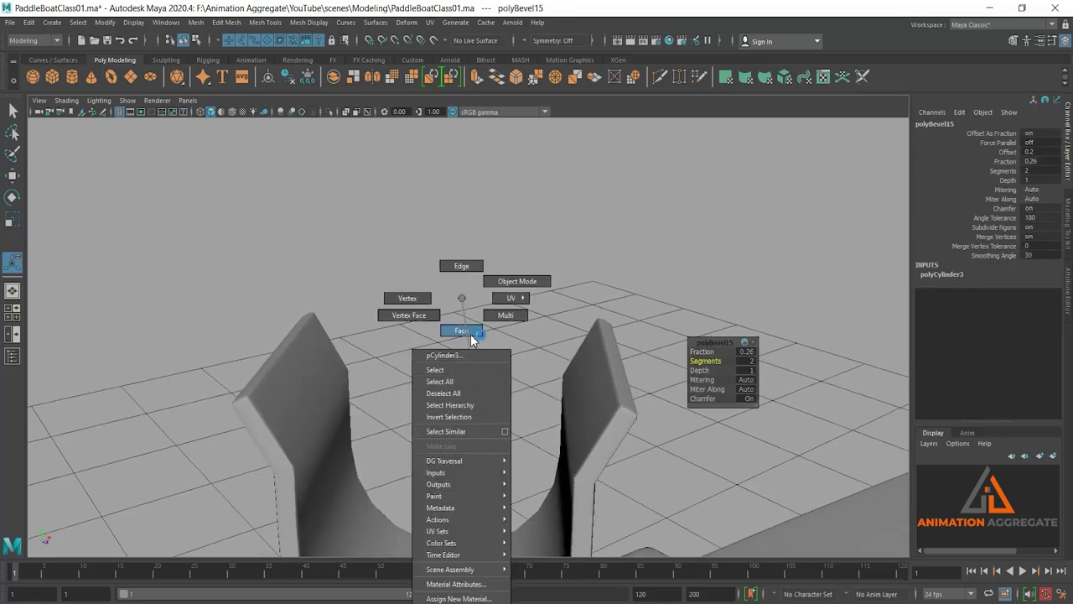
drag(493, 457, 493, 455)
mouse_move(497, 323)
mouse_down()
mouse_move(426, 424)
mouse_move(401, 400)
mouse_up()
right_drag(443, 298, 454, 374)
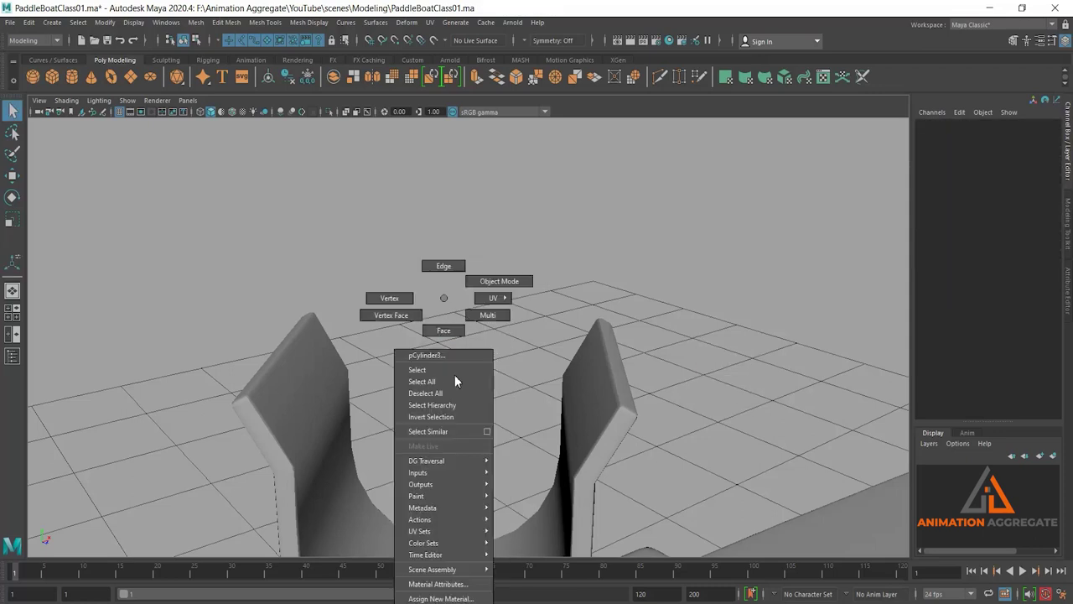
click(455, 374)
alt+drag(557, 356, 507, 369)
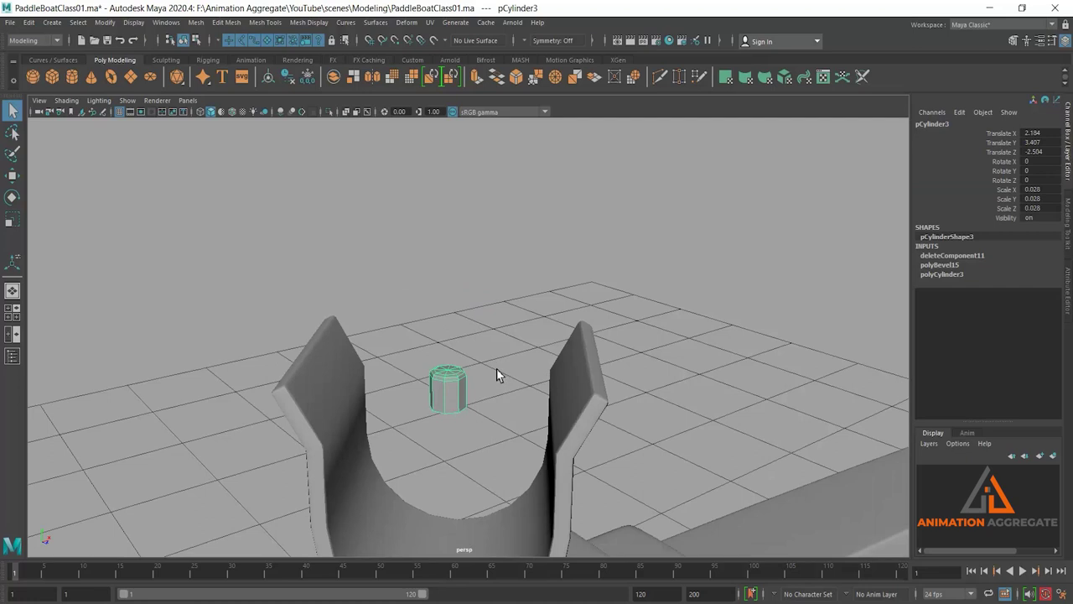
Step: Move the pin down to Y 3.094 and X 2.191, seating it in the oarlock's base
key(w)
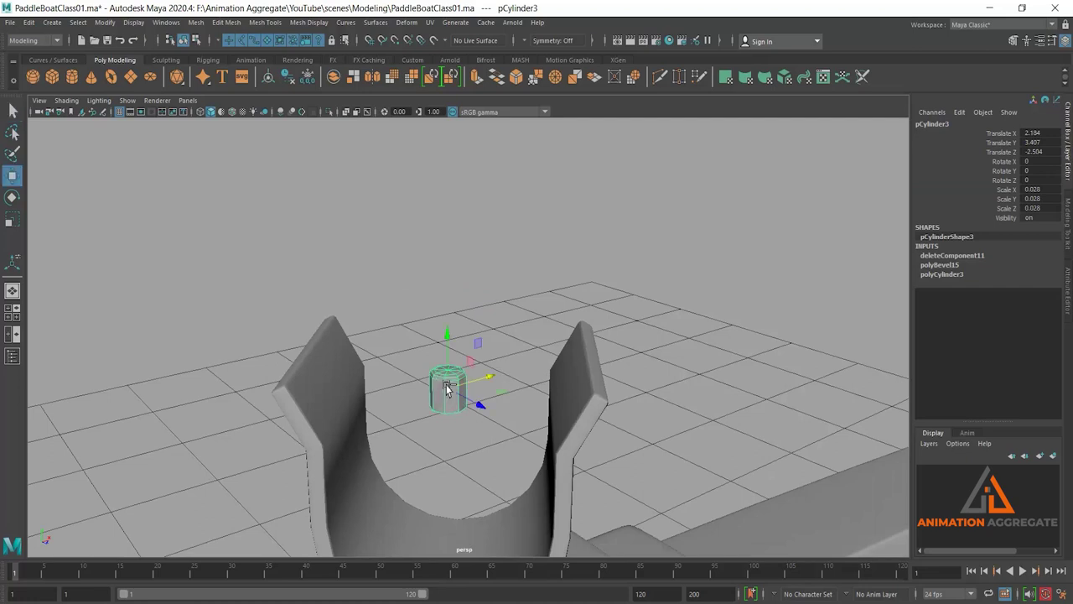
mouse_move(446, 379)
mouse_down()
mouse_move(462, 492)
mouse_move(495, 341)
mouse_move(483, 357)
mouse_move(481, 411)
mouse_up()
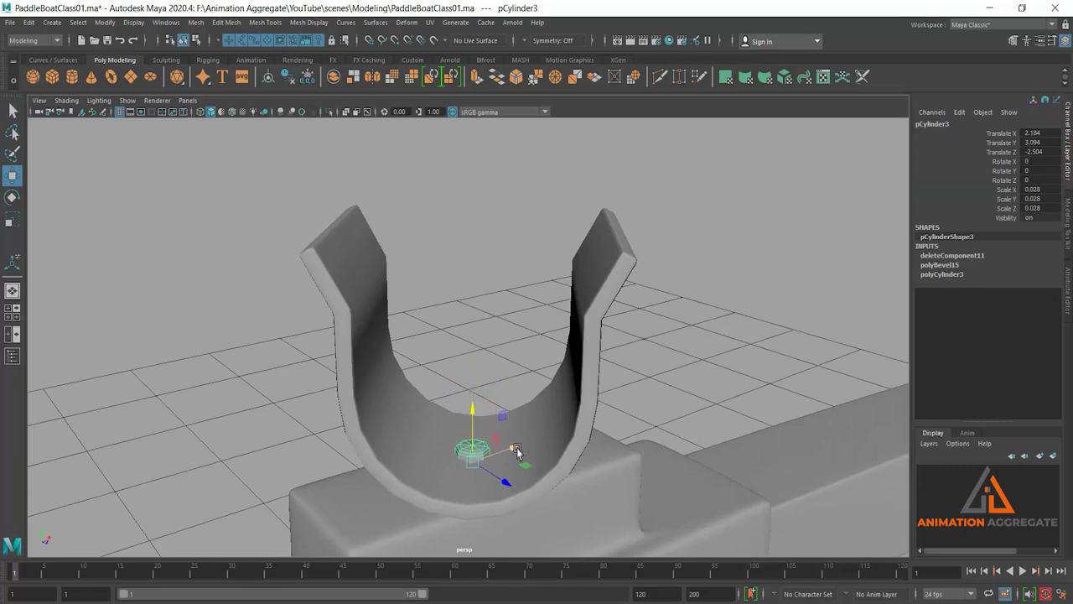
alt+drag(519, 446, 519, 404)
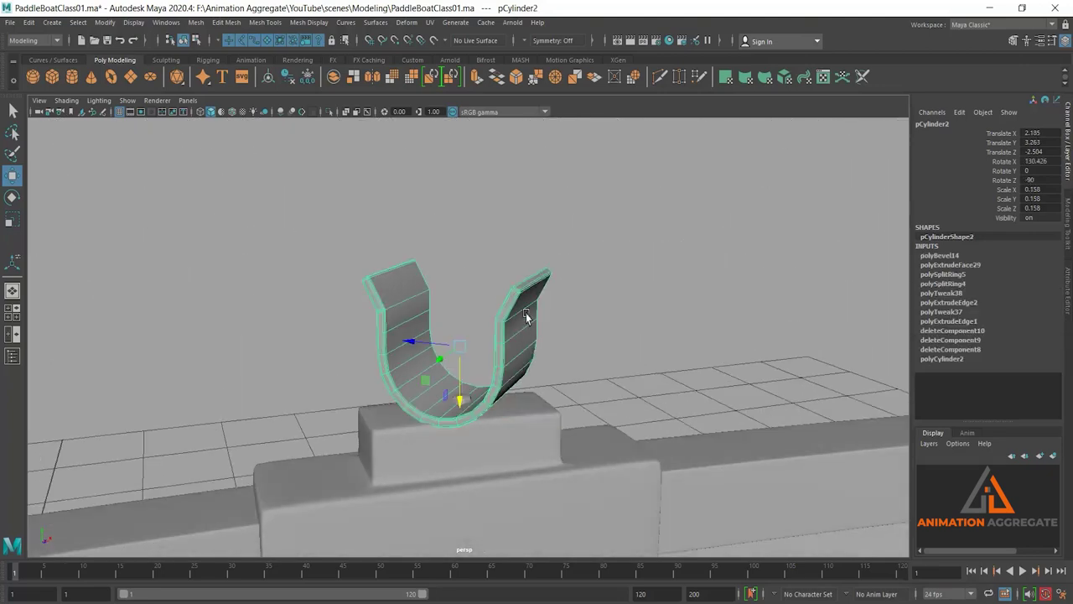
click(587, 310)
click(463, 400)
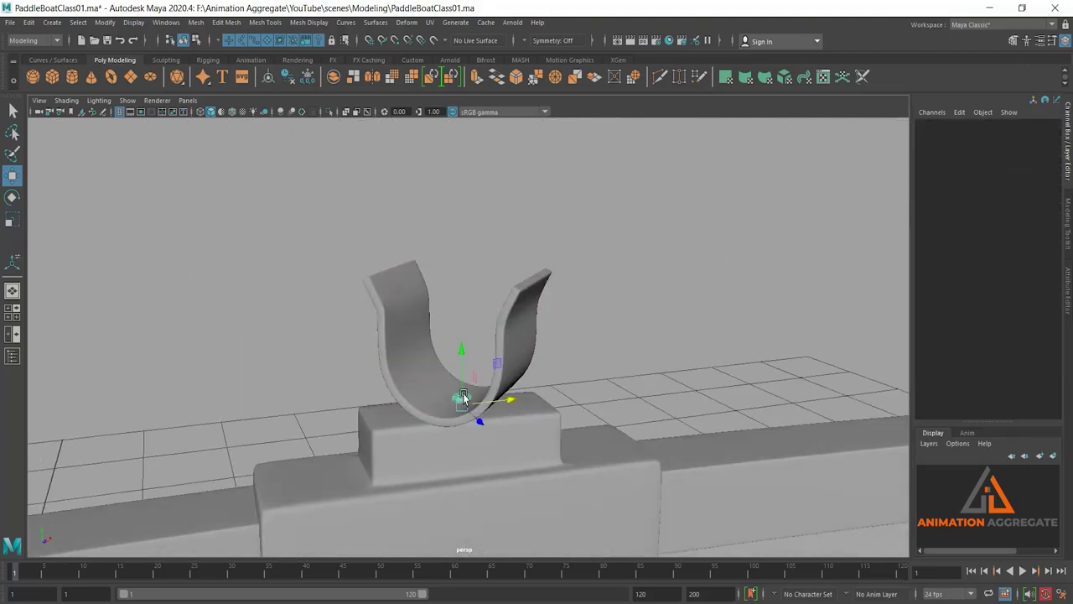
click(587, 410)
Step: Combine the U-cup and its base block into one mesh
drag(265, 243, 523, 427)
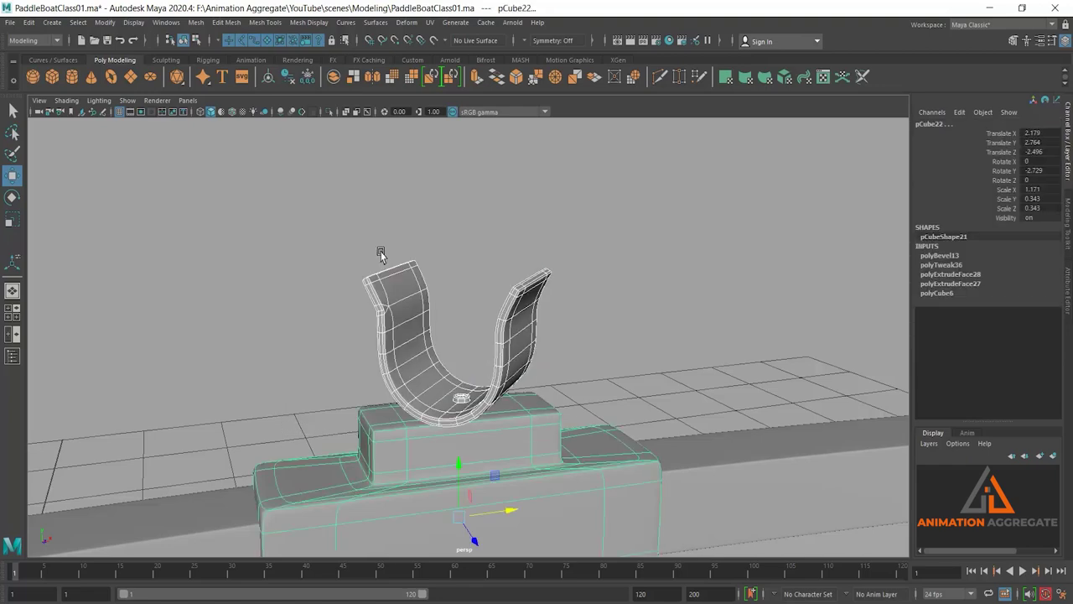
click(195, 21)
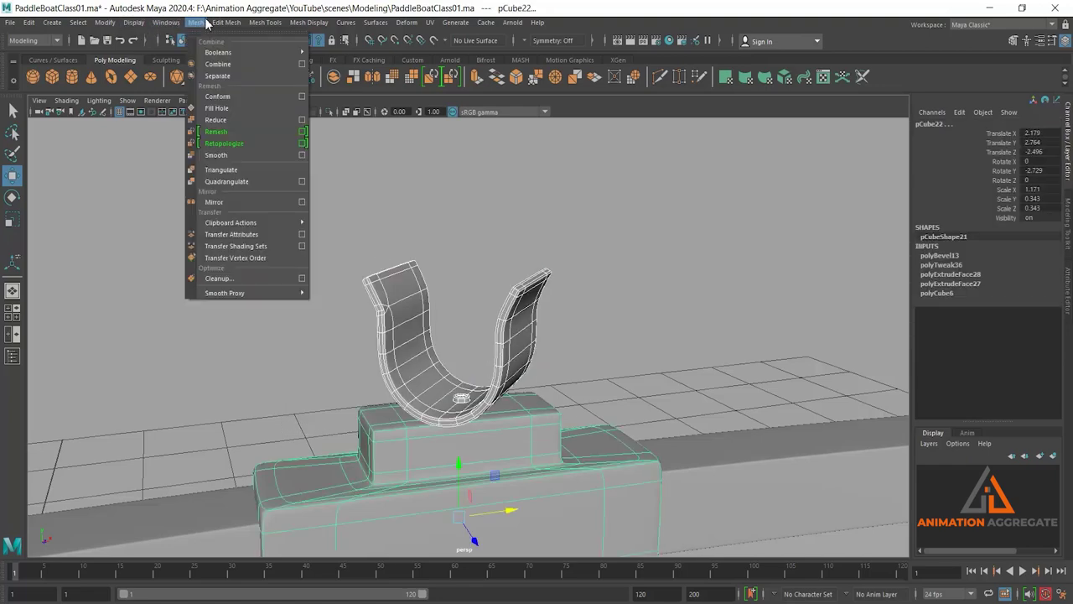
click(269, 115)
scroll(474, 148, down, 5)
mouse_move(473, 148)
alt+mouse_down()
mouse_move(592, 403)
mouse_move(501, 264)
mouse_move(559, 302)
alt+mouse_up()
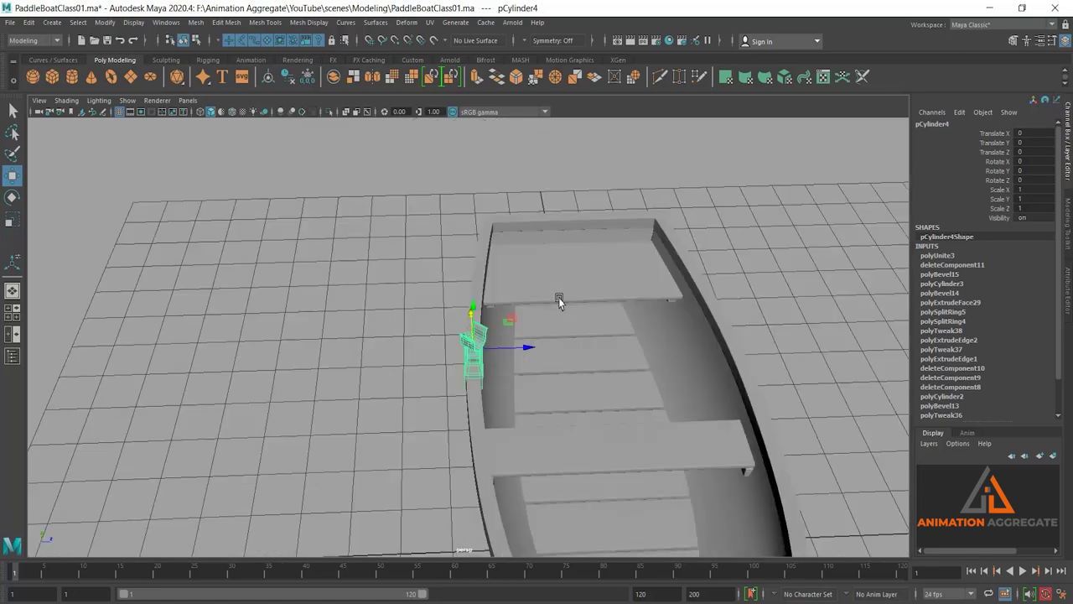
alt+drag(720, 319, 705, 319)
Step: Inspect the boat with oarlocks on both sides, then add a new cube, pCube23
mouse_move(315, 156)
shift+right_down()
mouse_move(311, 335)
mouse_move(314, 291)
shift+right_up()
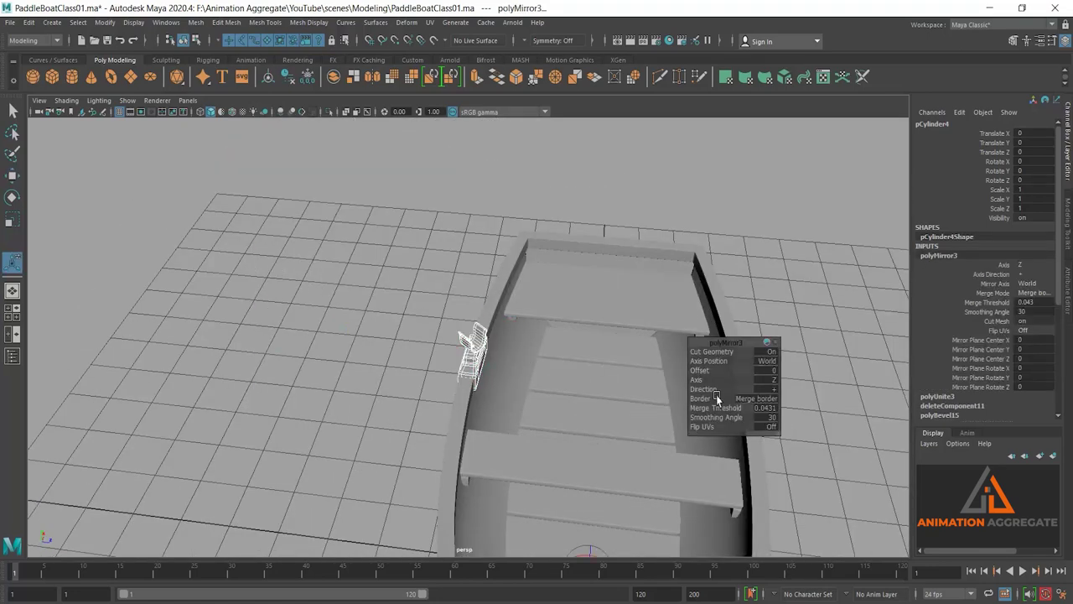
mouse_move(512, 243)
alt+mouse_down()
mouse_move(394, 278)
mouse_move(468, 313)
alt+mouse_up()
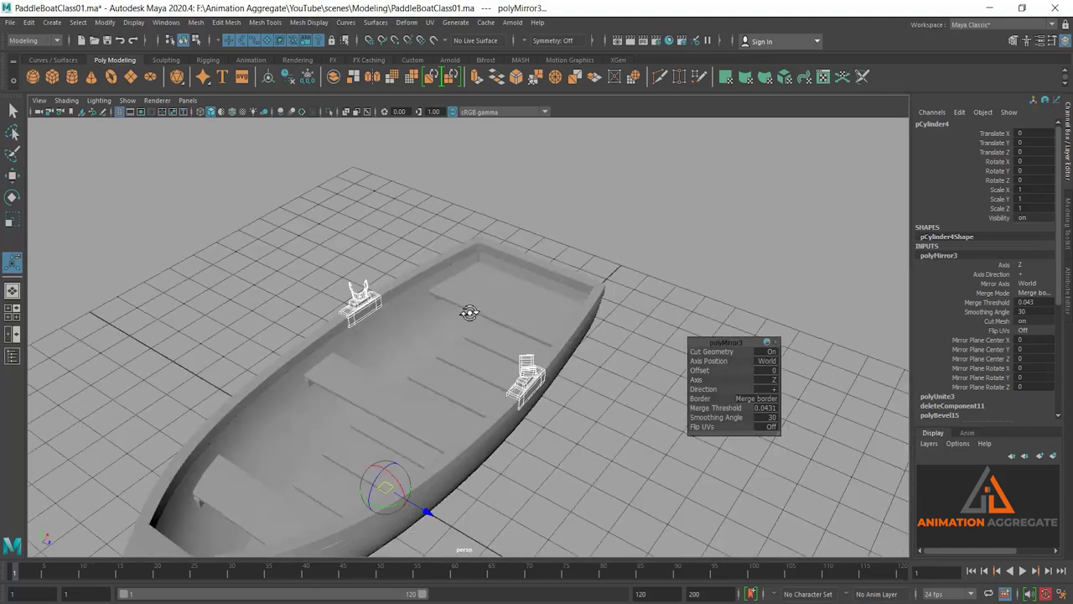
click(615, 244)
alt+drag(599, 336, 540, 336)
mouse_move(541, 336)
alt+right_down()
mouse_move(503, 312)
mouse_move(546, 334)
alt+right_up()
scroll(391, 308, up, 3)
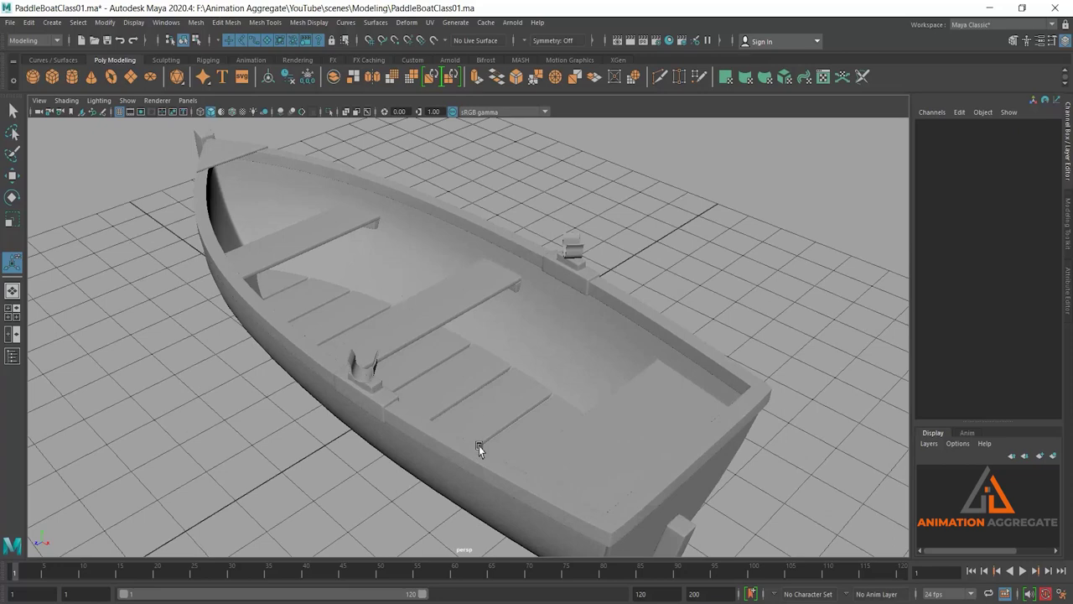
alt+drag(478, 448, 510, 366)
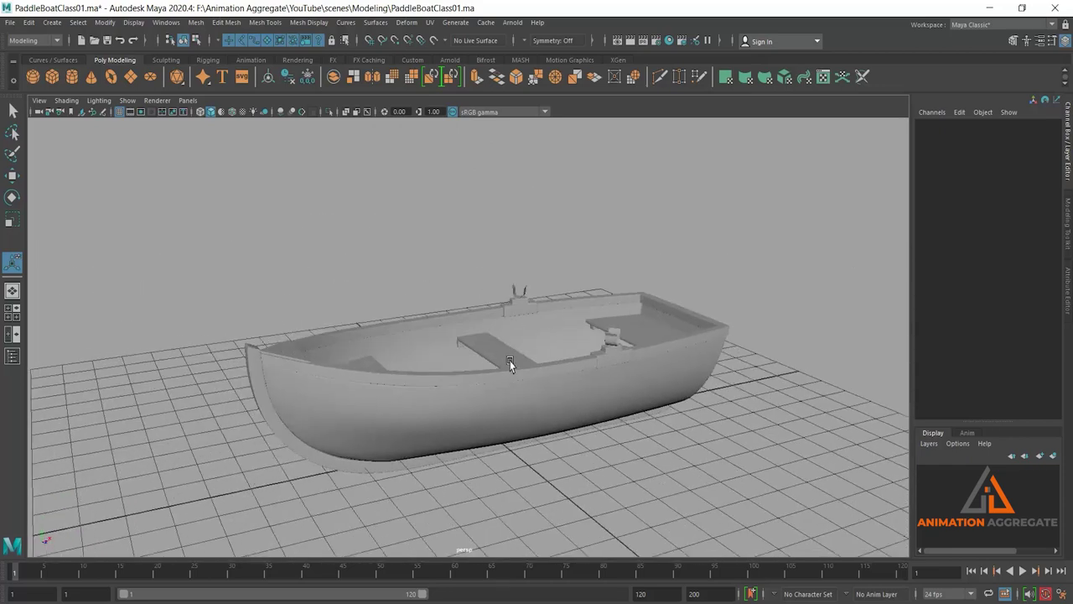
click(51, 74)
mouse_move(395, 257)
alt+mouse_down()
mouse_move(495, 371)
mouse_move(489, 277)
alt+mouse_up()
Step: Lift the cube above the boat and scale it into a flat, long plank
key(w)
alt+drag(491, 352, 491, 307)
key(r)
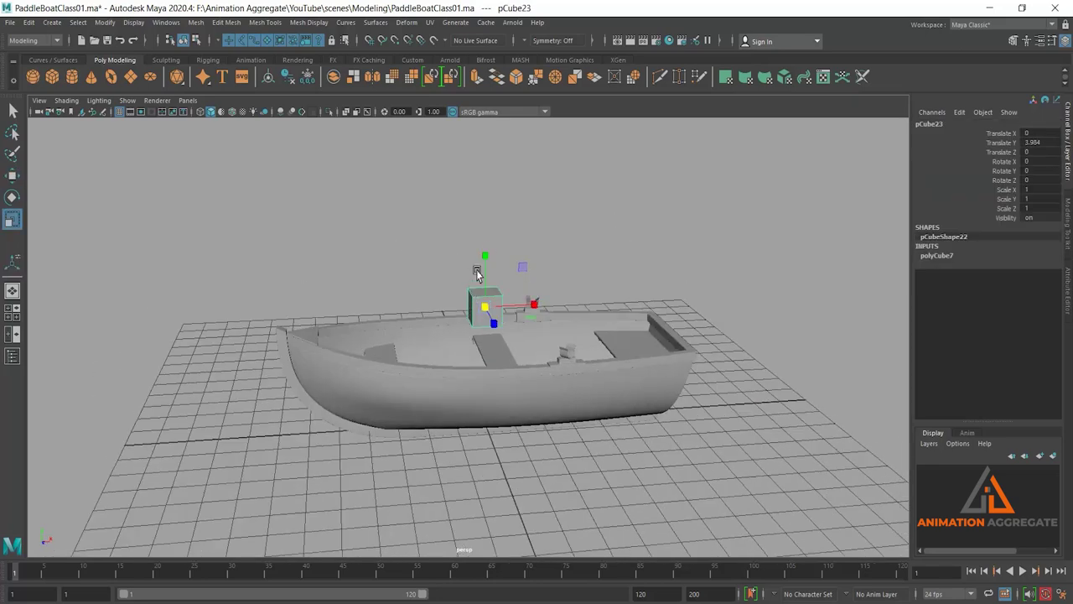
mouse_move(485, 256)
mouse_down()
mouse_move(485, 307)
mouse_move(587, 343)
mouse_up()
drag(489, 370, 489, 426)
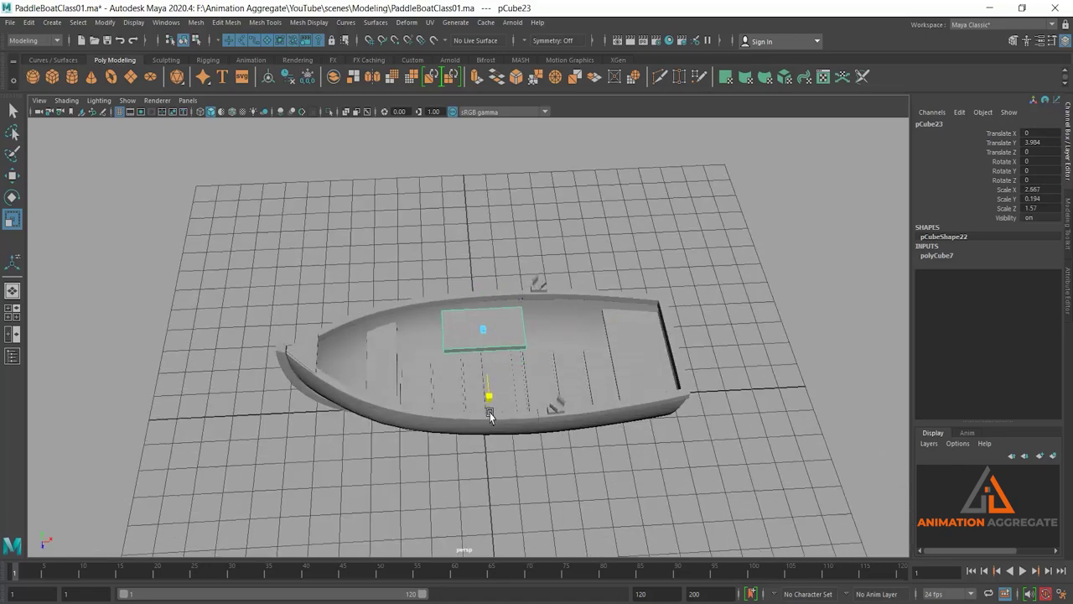
mouse_move(475, 345)
mouse_down()
mouse_move(484, 431)
mouse_move(536, 363)
mouse_move(480, 279)
mouse_up()
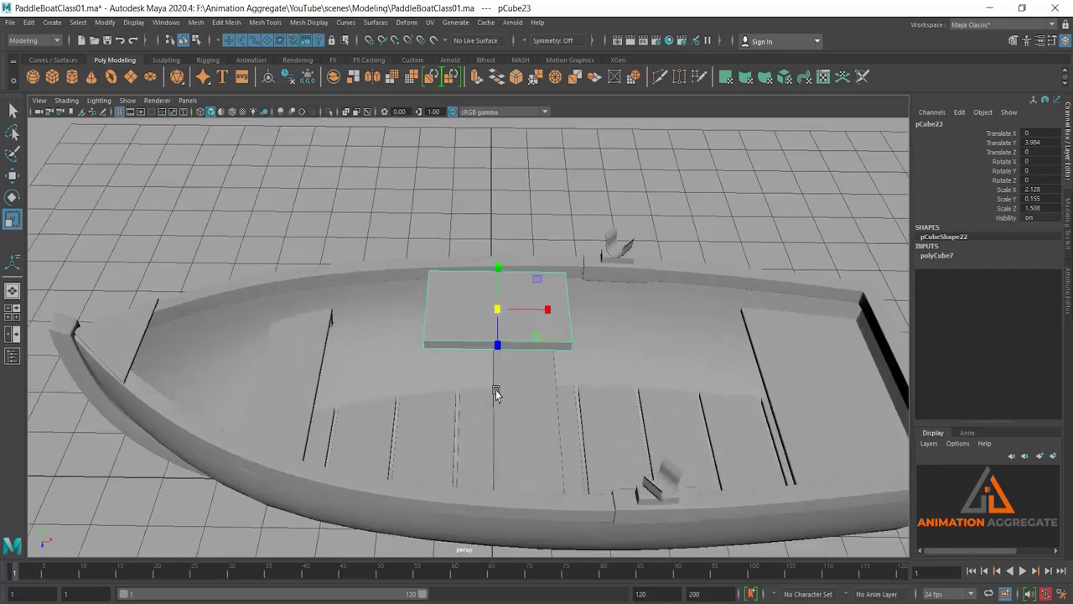
right_drag(479, 279, 449, 302)
Step: Split the plank with an edge ring set to Multi, 3 divisions, giving four strips
click(478, 261)
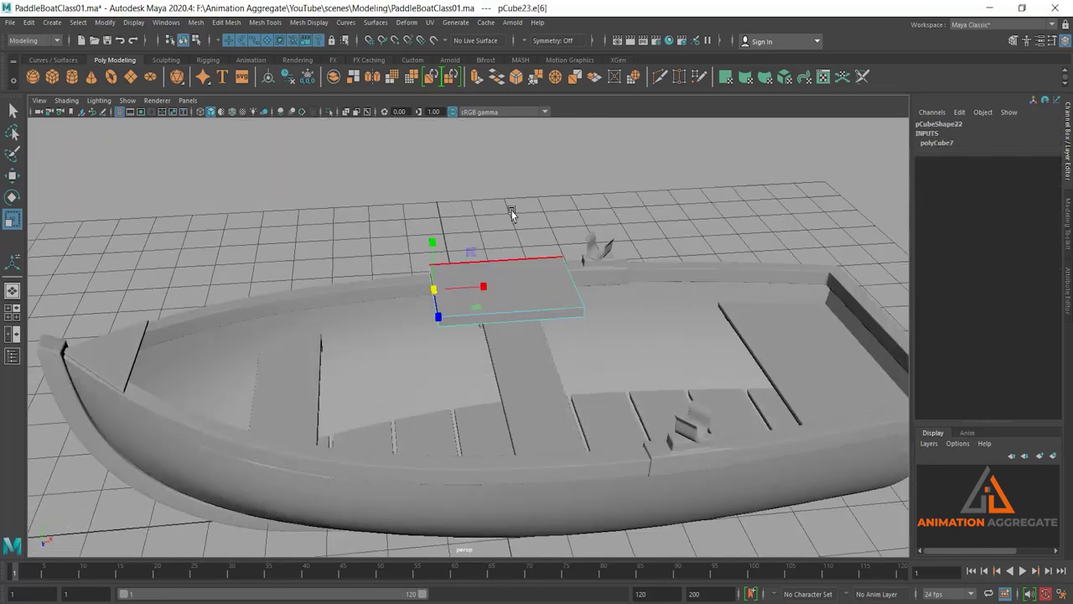
shift+right_drag(512, 235, 533, 247)
alt+drag(540, 310, 594, 322)
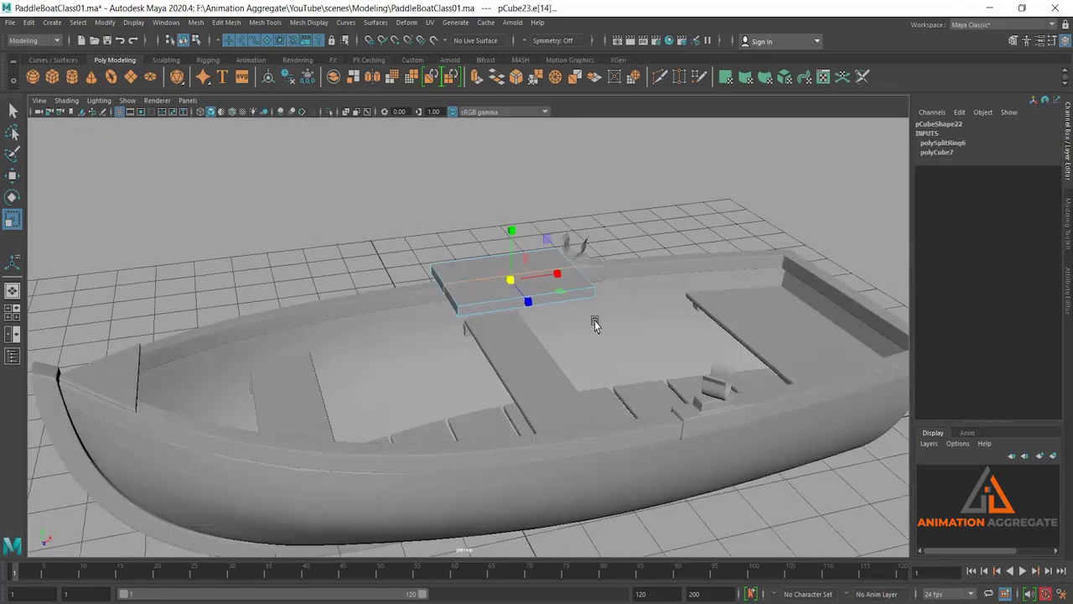
click(946, 143)
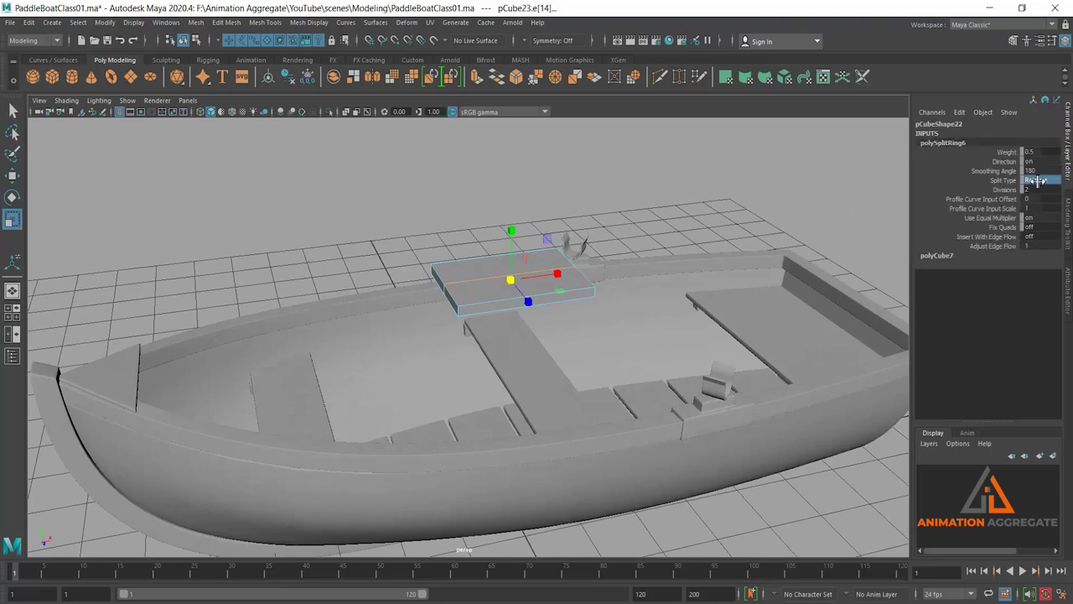
click(1038, 181)
click(1033, 208)
alt+drag(755, 252, 510, 288)
scroll(497, 312, up, 2)
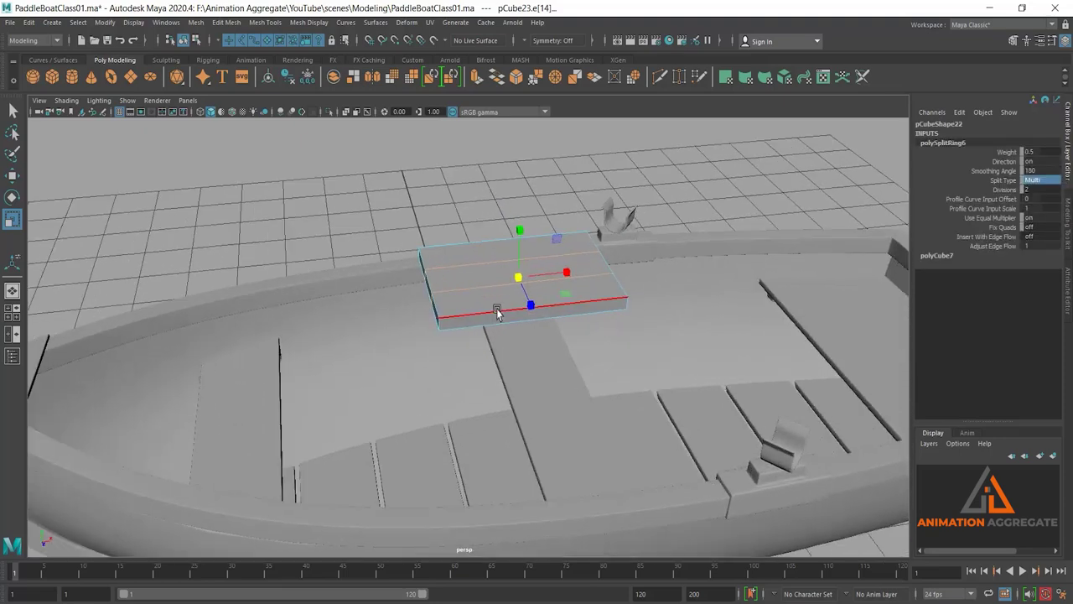
right_drag(497, 312, 436, 296)
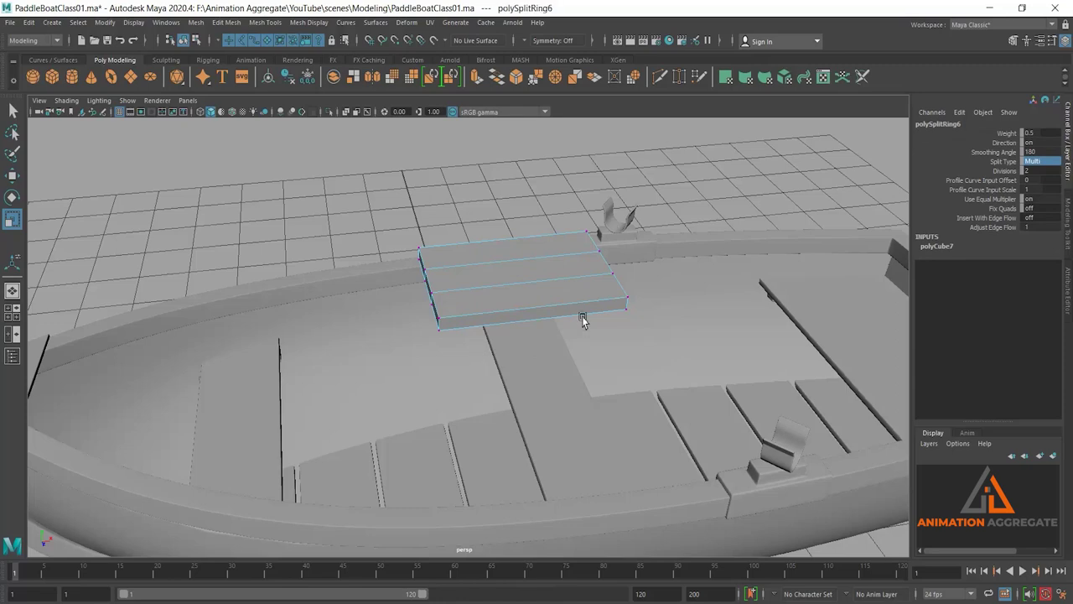
click(949, 172)
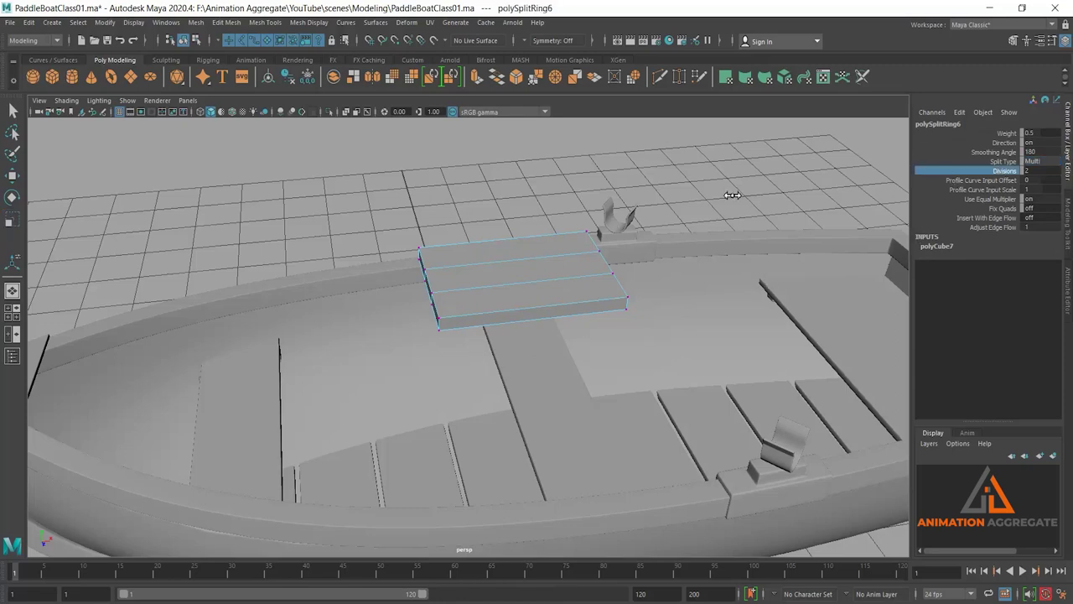
right_drag(482, 289, 450, 333)
alt+drag(450, 333, 428, 309)
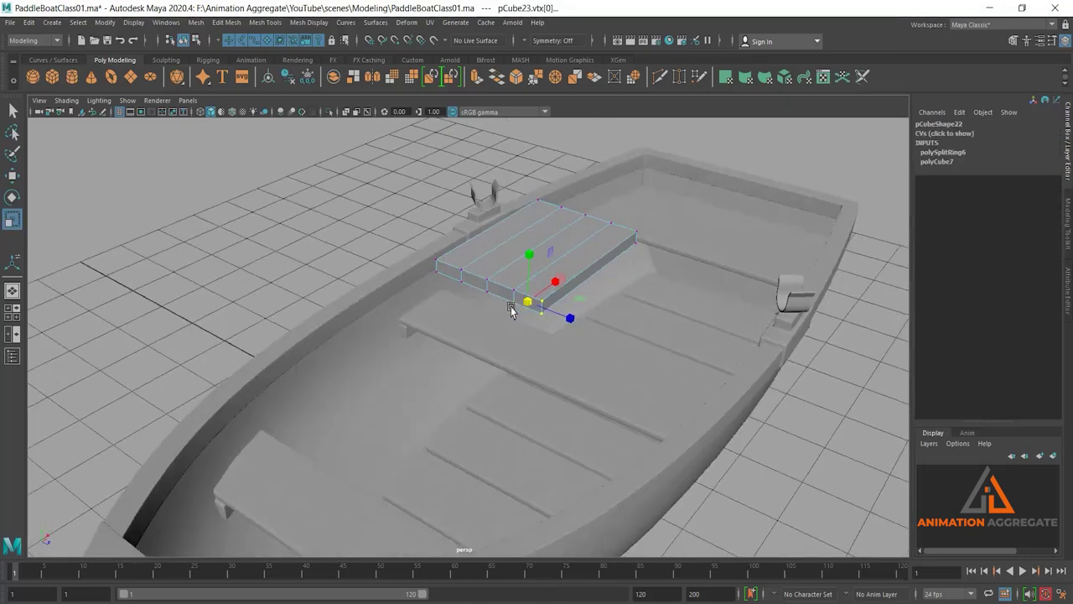
Step: Shift the end vertices and scale the end edge shorter so the plank tapers at one end
key(super+space)
key(w)
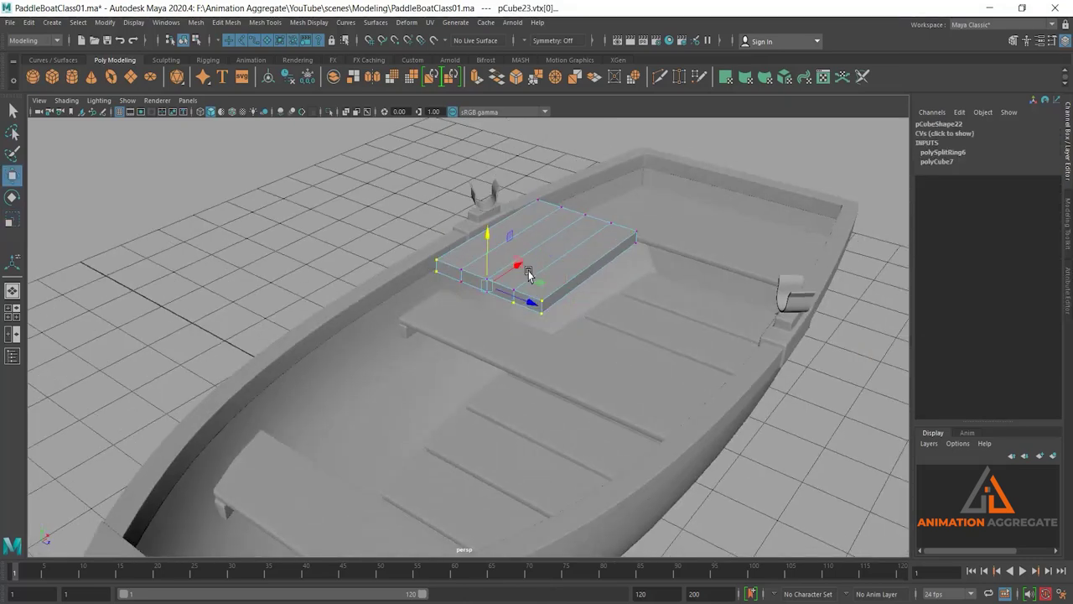
drag(516, 267, 531, 248)
key(ctrl+z)
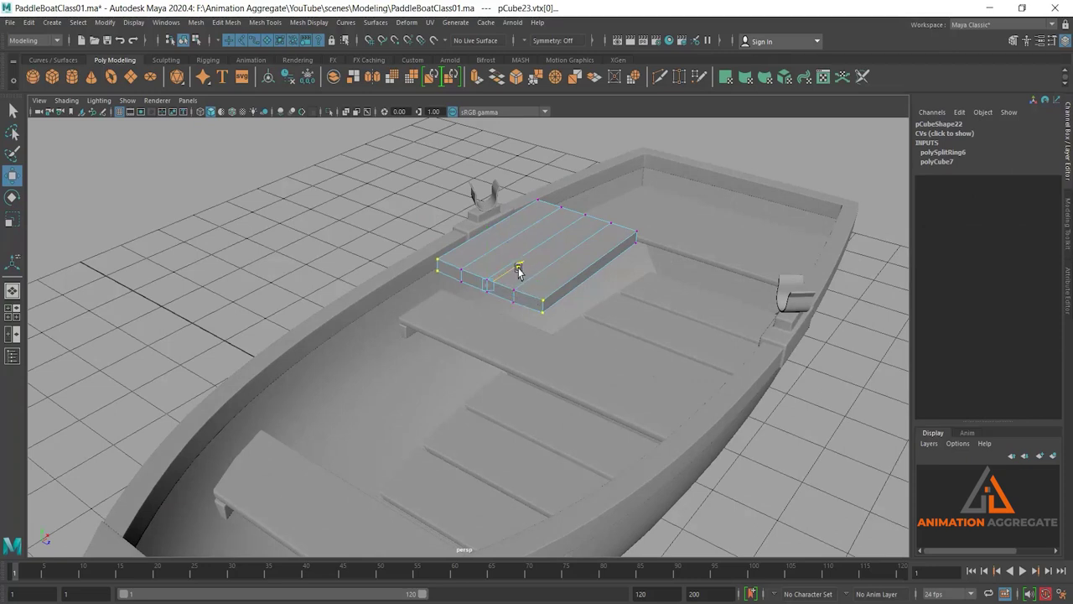
drag(518, 275, 537, 252)
mouse_move(482, 285)
alt+mouse_down()
mouse_move(495, 349)
mouse_move(521, 323)
mouse_move(492, 287)
mouse_move(472, 319)
mouse_move(475, 306)
mouse_move(578, 326)
mouse_move(630, 372)
mouse_move(625, 409)
mouse_move(635, 383)
mouse_move(587, 297)
alt+mouse_up()
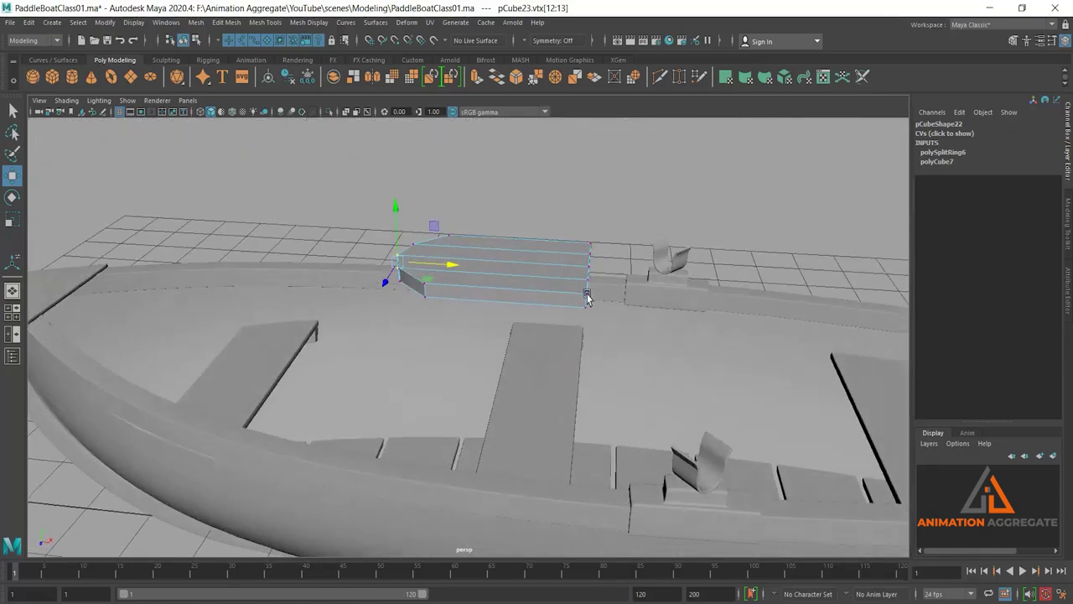
alt+drag(662, 337, 568, 363)
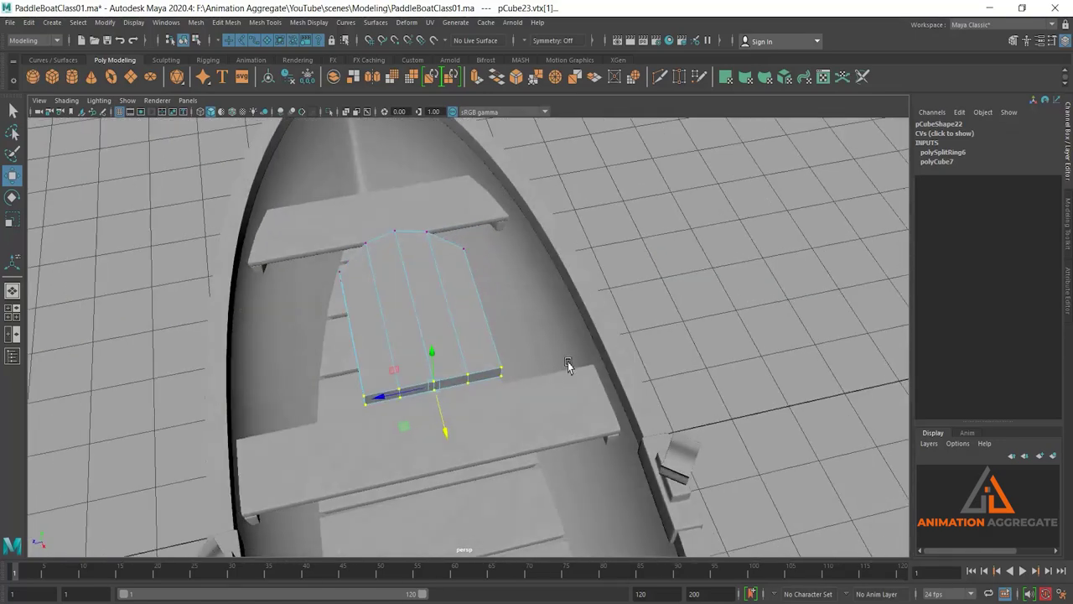
key(r)
drag(379, 396, 401, 391)
mouse_move(394, 334)
alt+mouse_down()
mouse_move(503, 251)
mouse_move(512, 285)
mouse_move(503, 344)
mouse_move(558, 335)
mouse_move(513, 335)
alt+mouse_up()
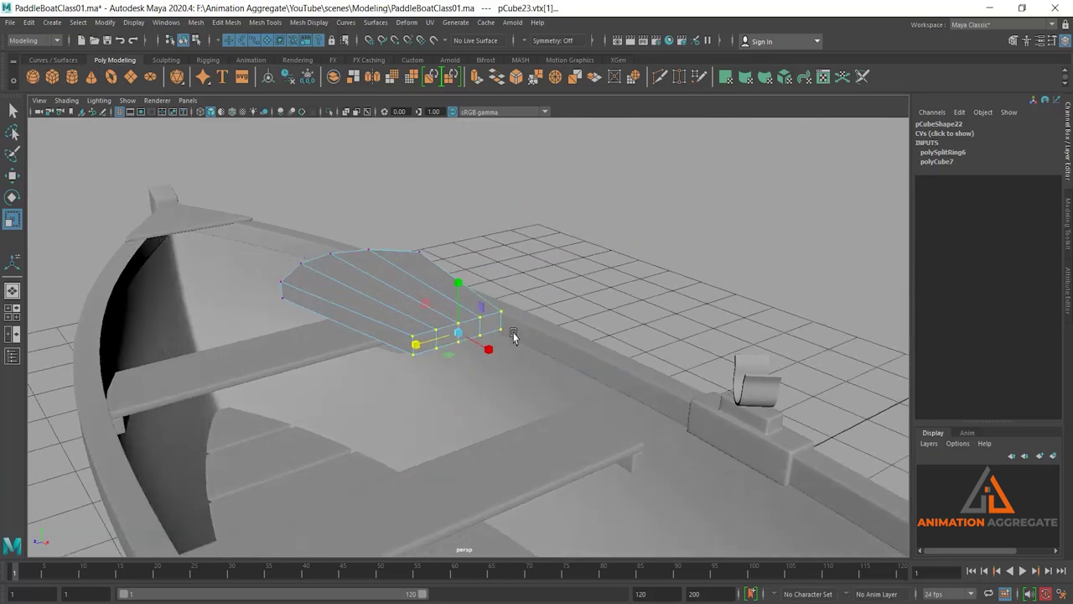
Step: Select the run of faces at the plank's narrow end
right_click(492, 326)
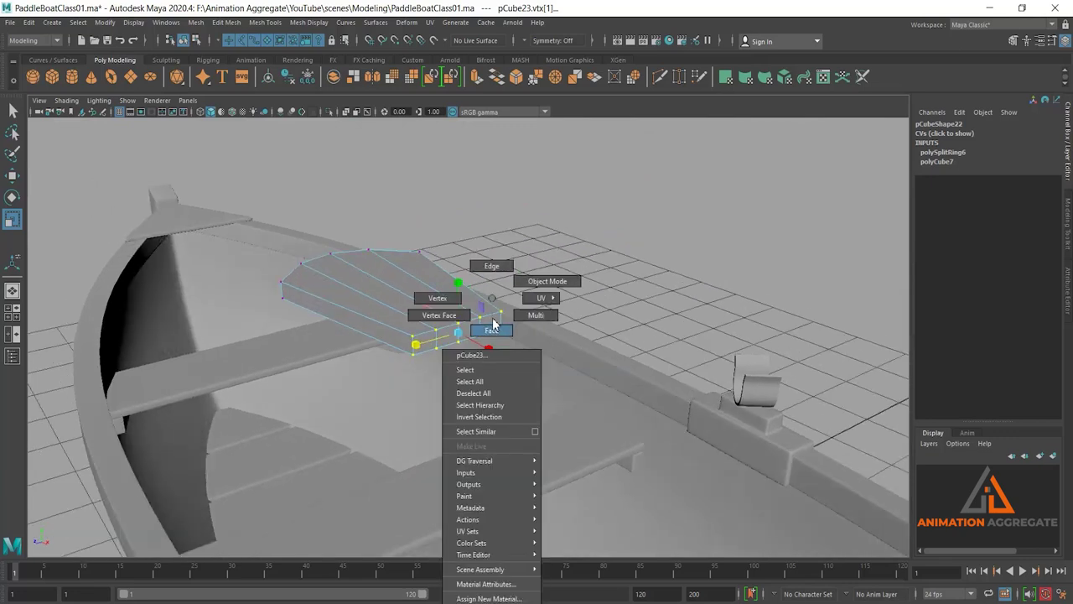
click(492, 325)
click(487, 327)
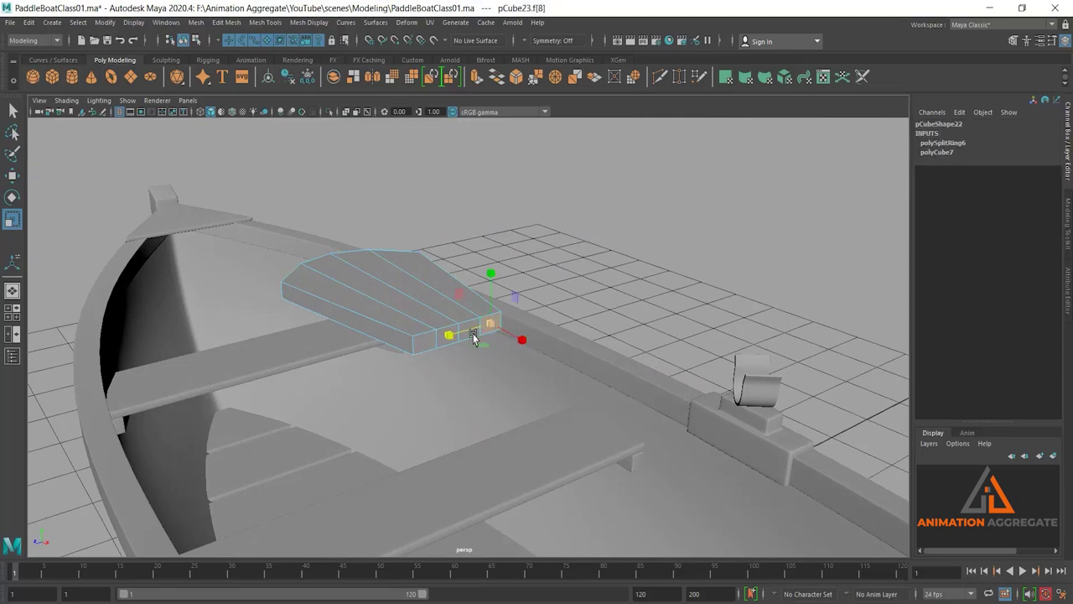
key(q)
shift+double_click(440, 337)
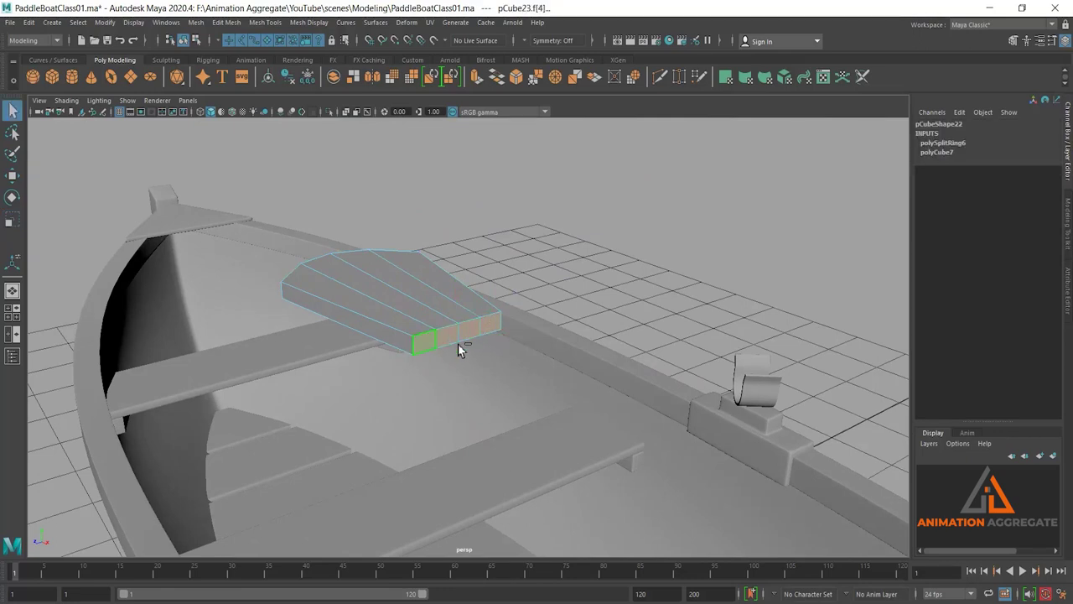
Step: Circularize the narrow end's border edge into a round loop for the oar shaft
right_drag(474, 336, 473, 296)
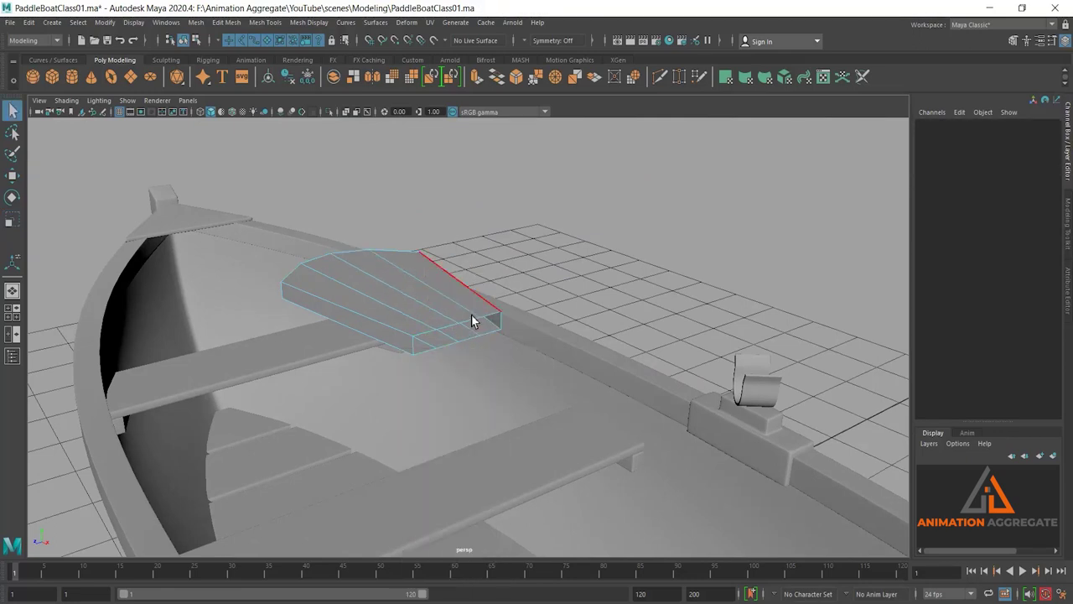
click(472, 329)
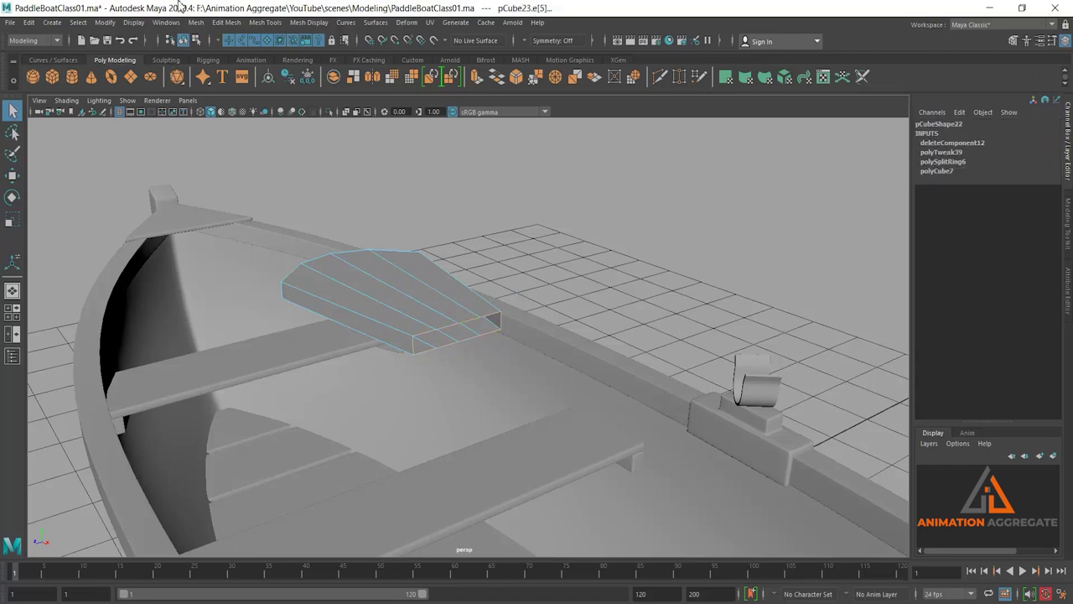
click(226, 22)
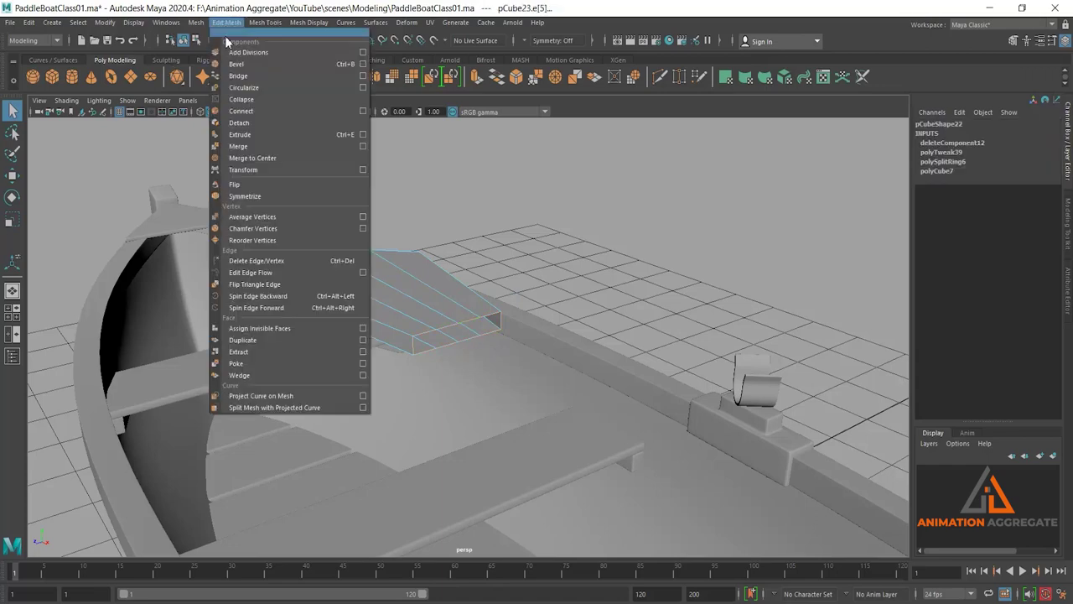
click(243, 88)
alt+drag(502, 387, 505, 332)
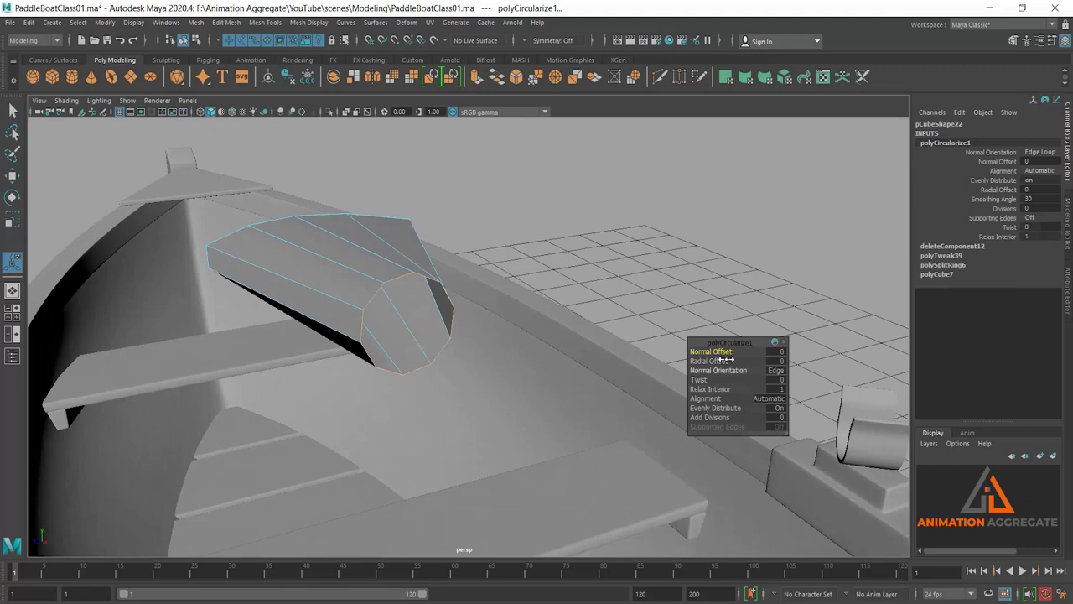
mouse_move(588, 362)
alt+mouse_down()
mouse_move(375, 270)
mouse_move(479, 299)
alt+mouse_up()
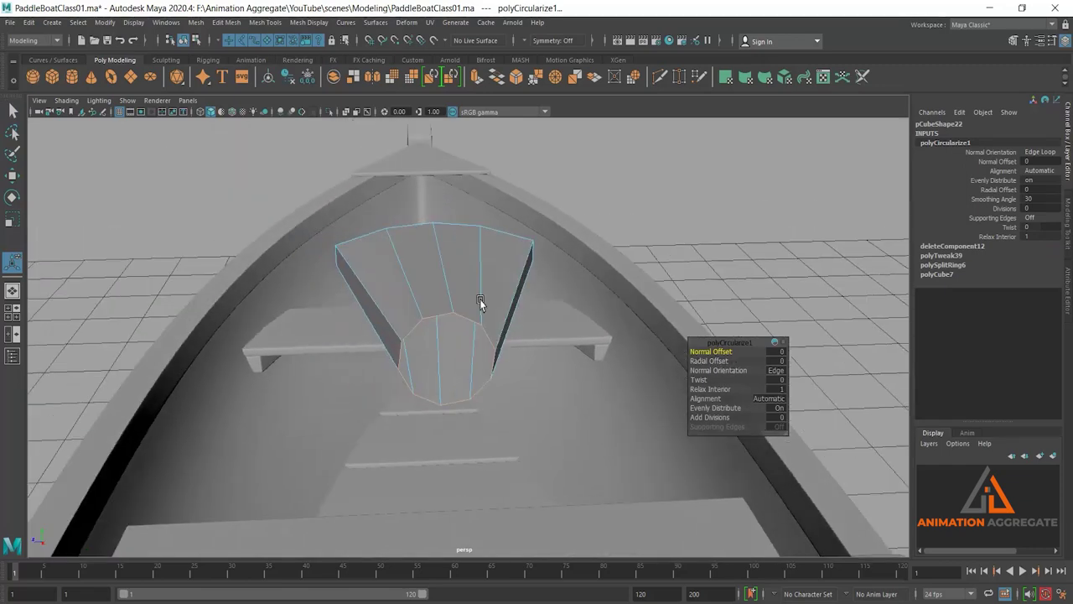
Step: Scale the rounded end loop to resize the oar's neck
key(r)
drag(424, 366, 411, 373)
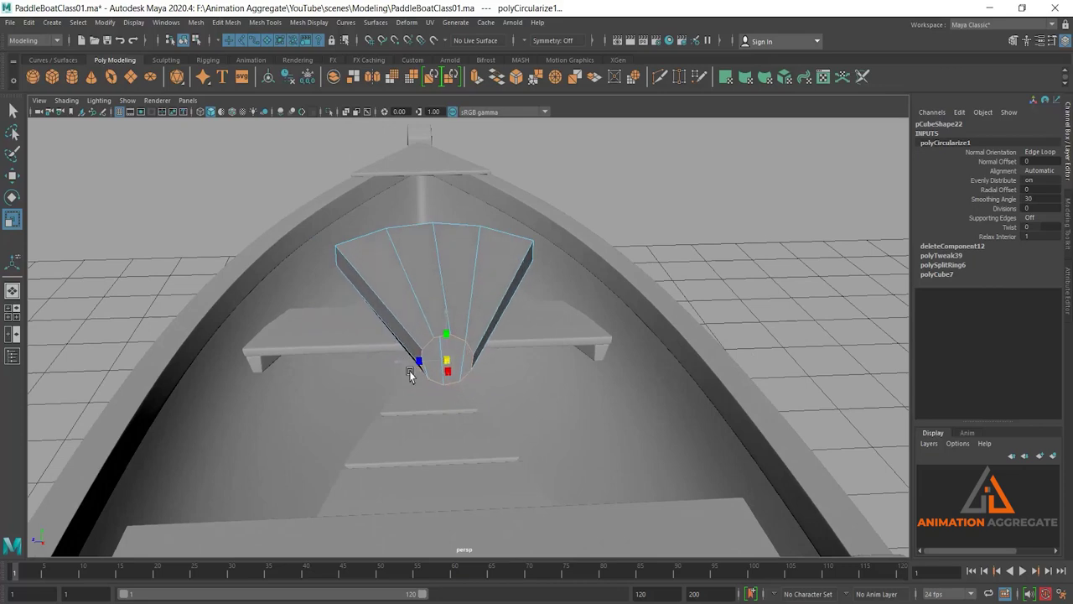
alt+drag(409, 334, 486, 332)
alt+drag(520, 331, 517, 303)
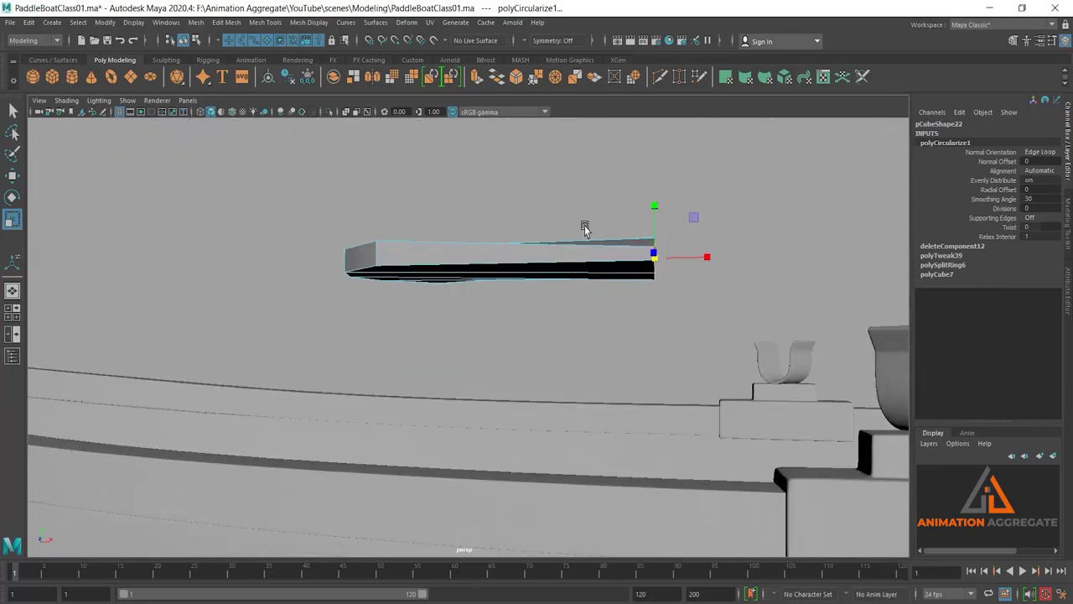
click(654, 212)
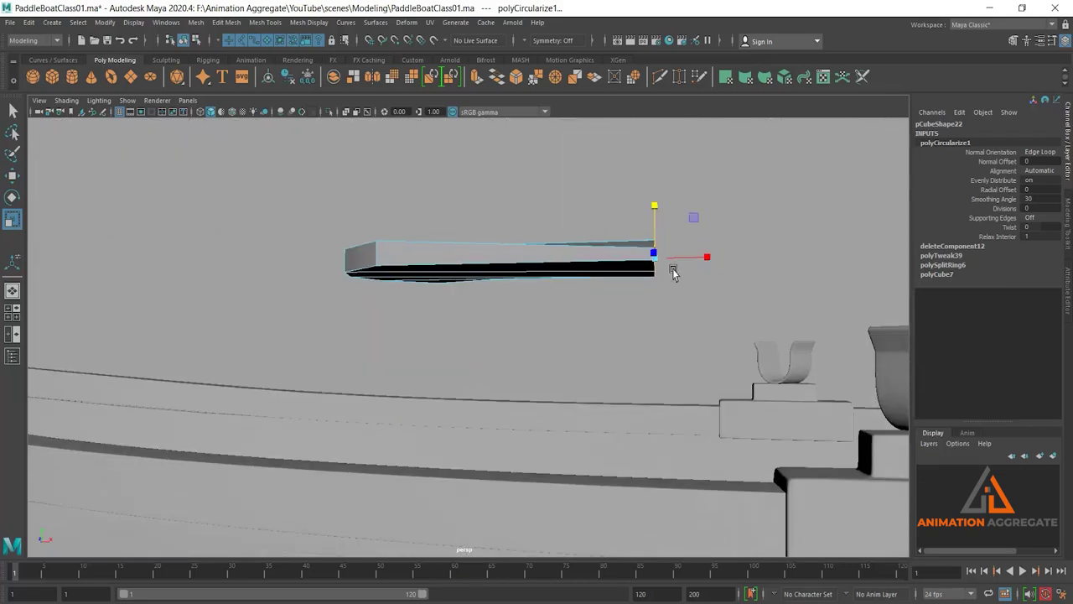
alt+drag(673, 272, 596, 258)
right_drag(596, 257, 695, 280)
mouse_move(695, 280)
alt+mouse_down()
mouse_move(693, 300)
mouse_move(635, 294)
mouse_move(654, 240)
mouse_move(561, 290)
mouse_move(517, 299)
alt+mouse_up()
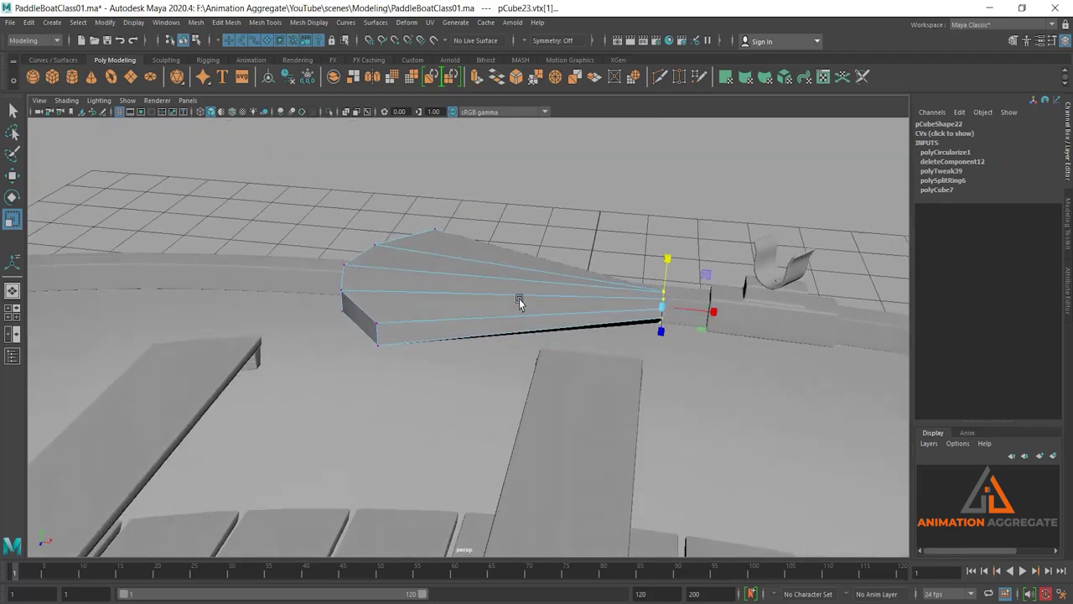
Step: Add an edge loop across the blade and pull its edge to reshape the outline
right_drag(517, 299, 522, 192)
alt+drag(524, 272, 515, 305)
click(515, 304)
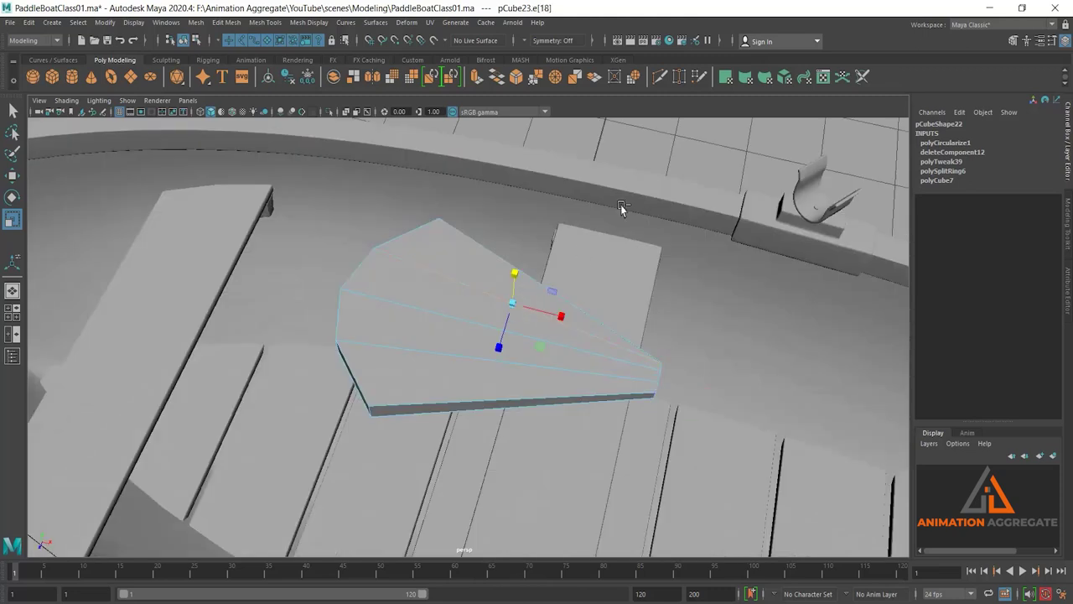
shift+right_drag(621, 205, 638, 250)
alt+drag(627, 293, 610, 278)
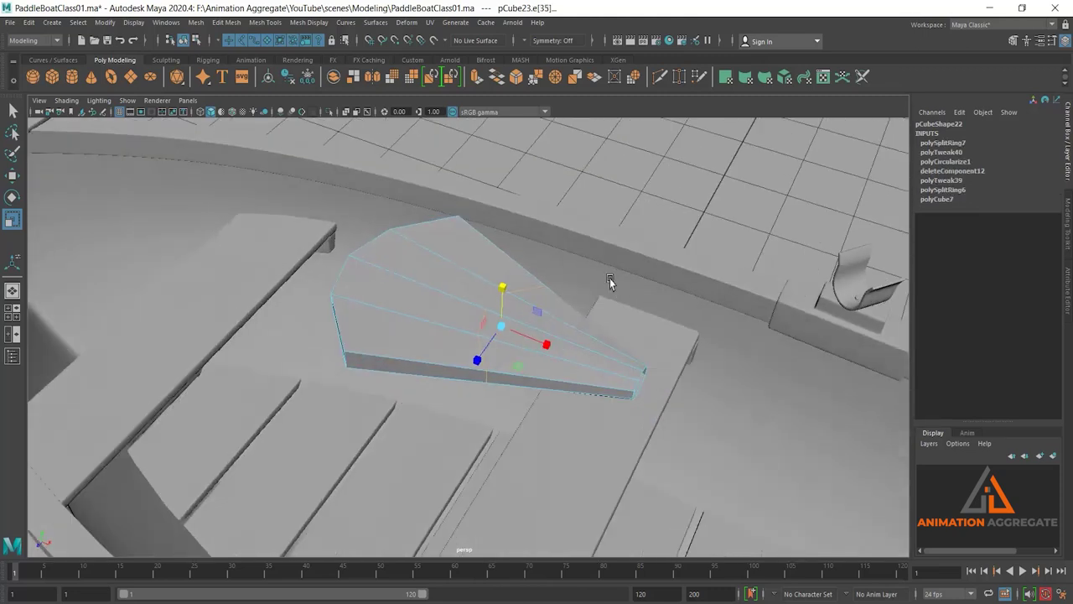
click(548, 345)
drag(475, 367, 460, 397)
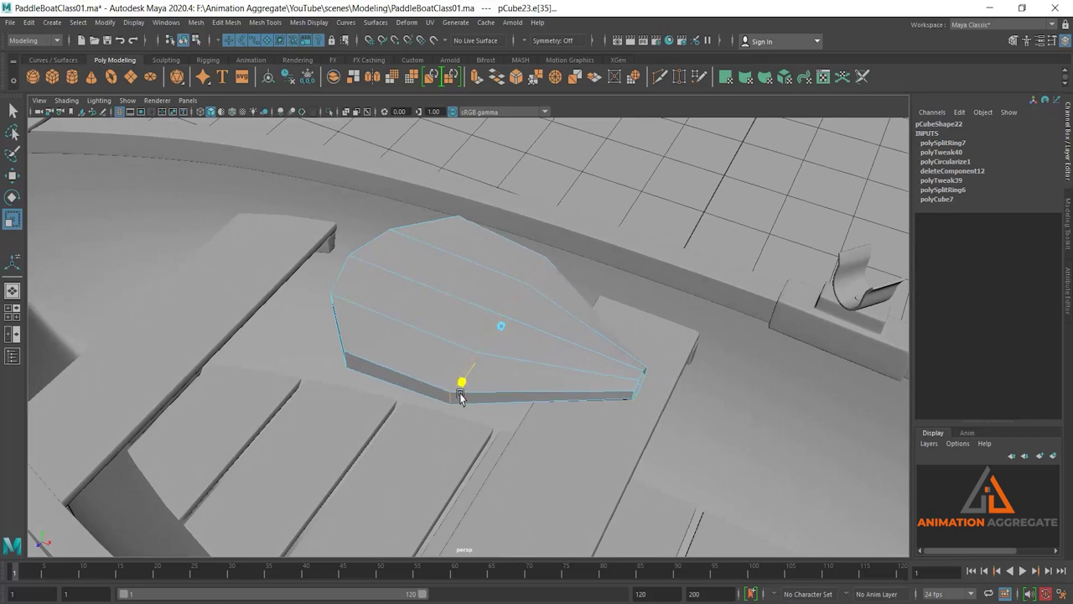
Step: Add two more edge loops across the blade and nudge edges into a rounded teardrop
click(560, 392)
mouse_move(775, 198)
ctrl+right_down()
mouse_move(738, 225)
mouse_move(765, 266)
ctrl+right_up()
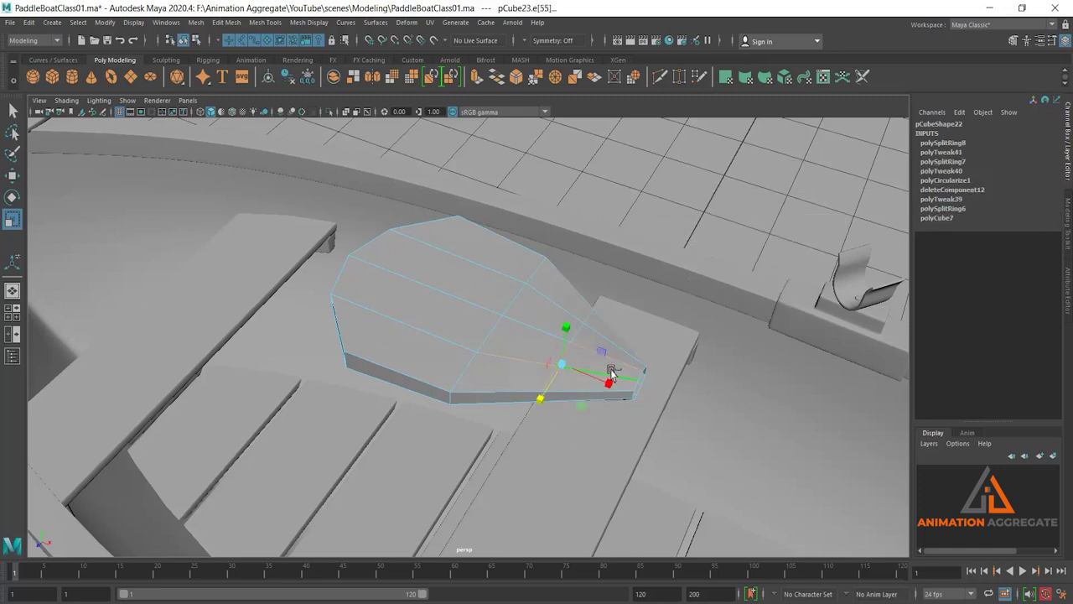
drag(571, 372, 544, 411)
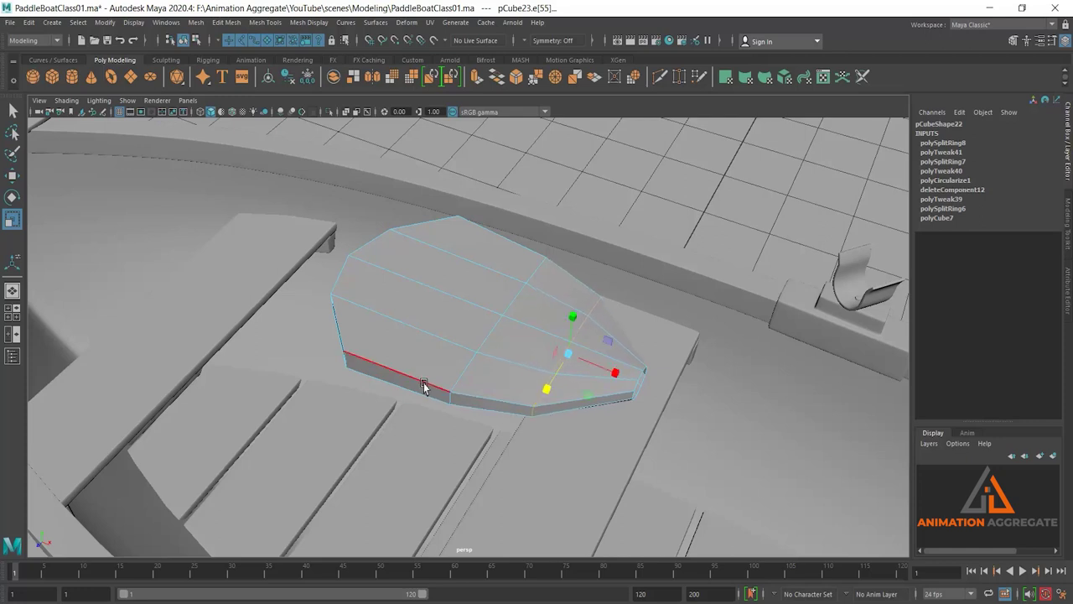
shift+right_drag(696, 225, 690, 268)
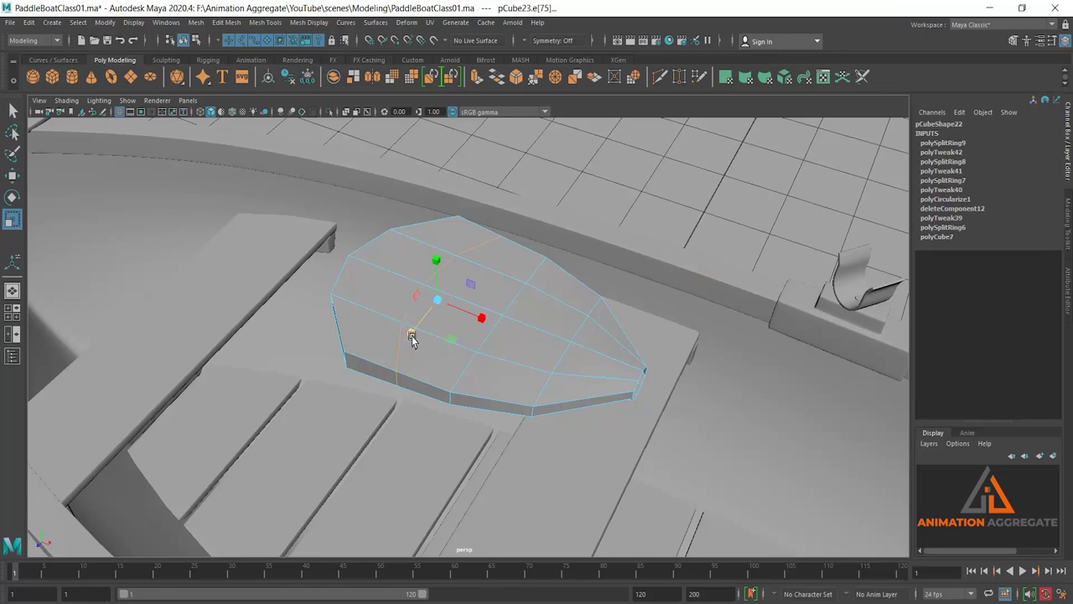
drag(412, 338, 411, 341)
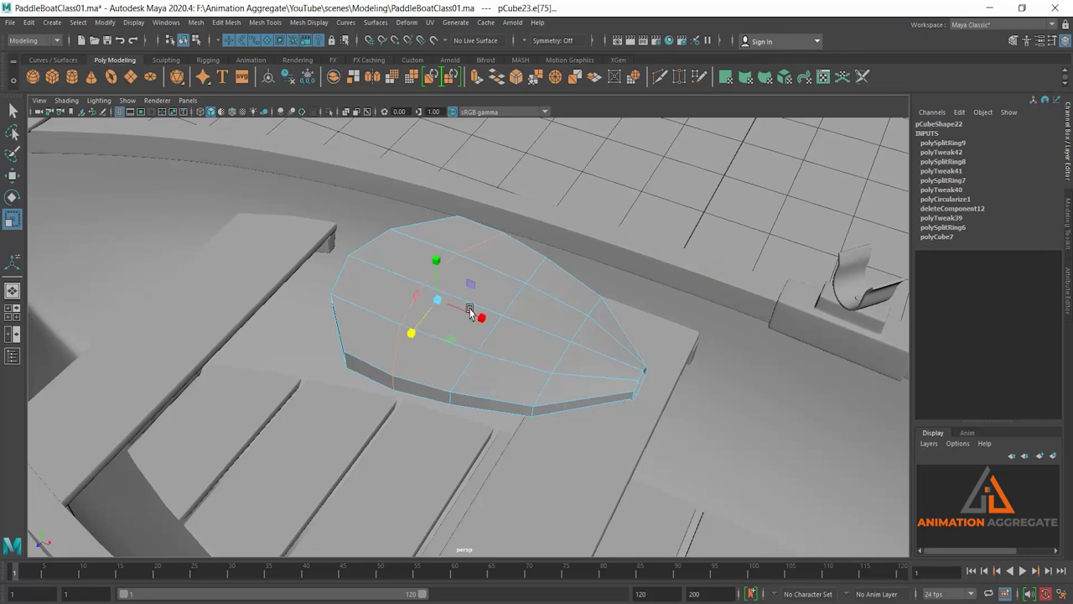
mouse_move(470, 312)
alt+mouse_down()
mouse_move(503, 299)
mouse_move(527, 328)
mouse_move(486, 311)
mouse_move(467, 323)
alt+mouse_up()
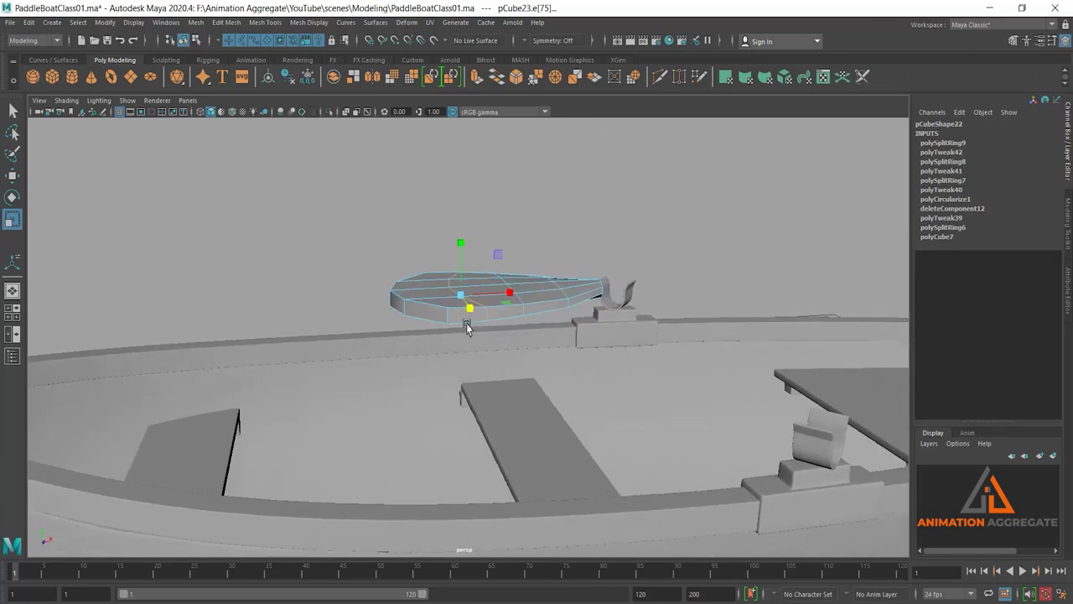
right_drag(466, 323, 443, 230)
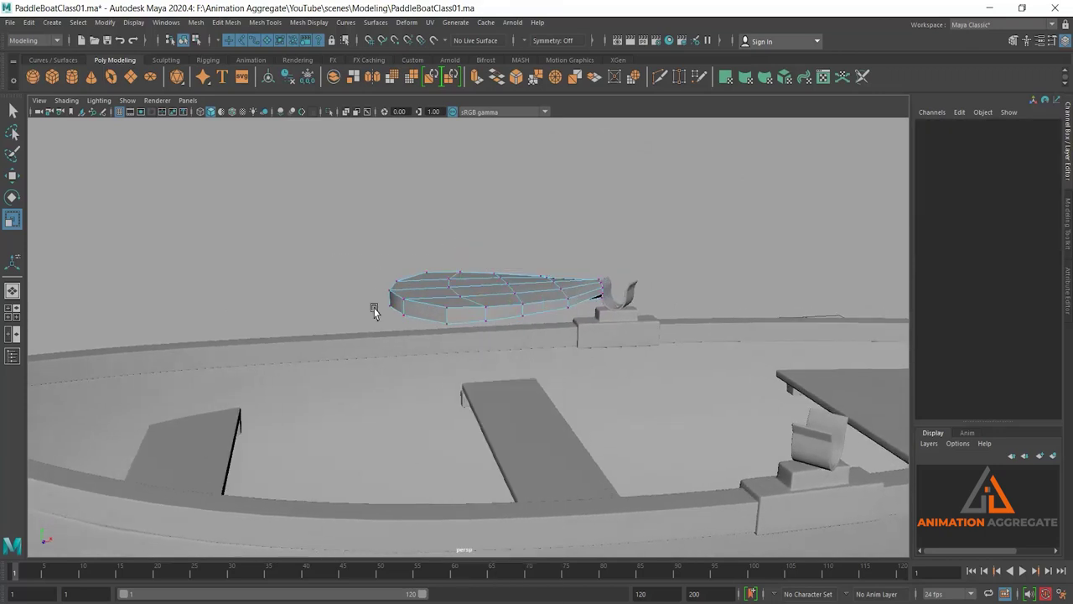
drag(332, 257, 442, 379)
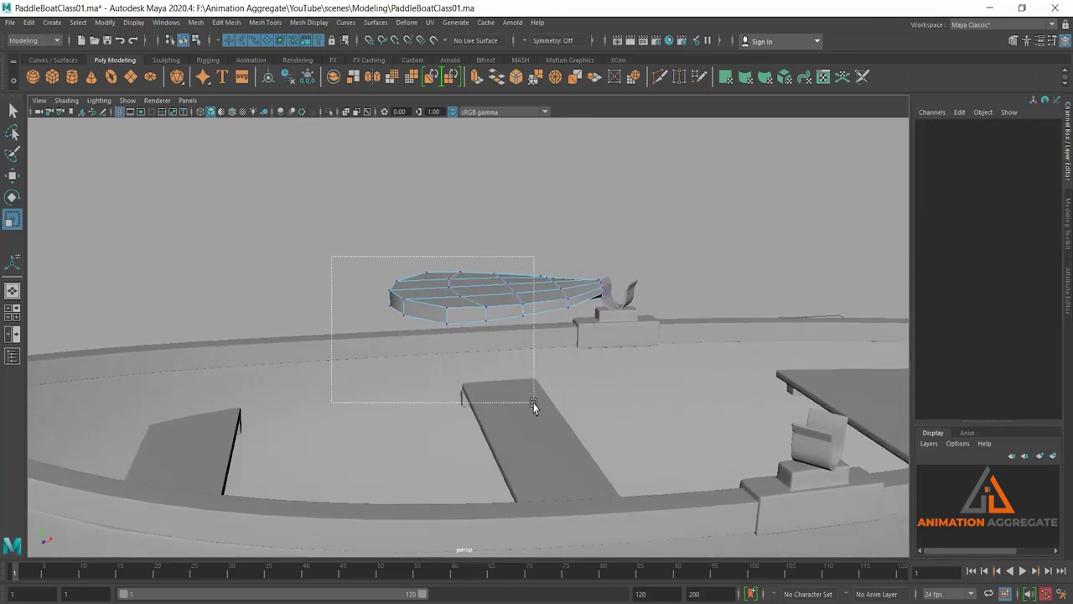
Step: Shift the blade's inner vertices to dome its centre so the outer rim is thinner
drag(523, 401, 533, 404)
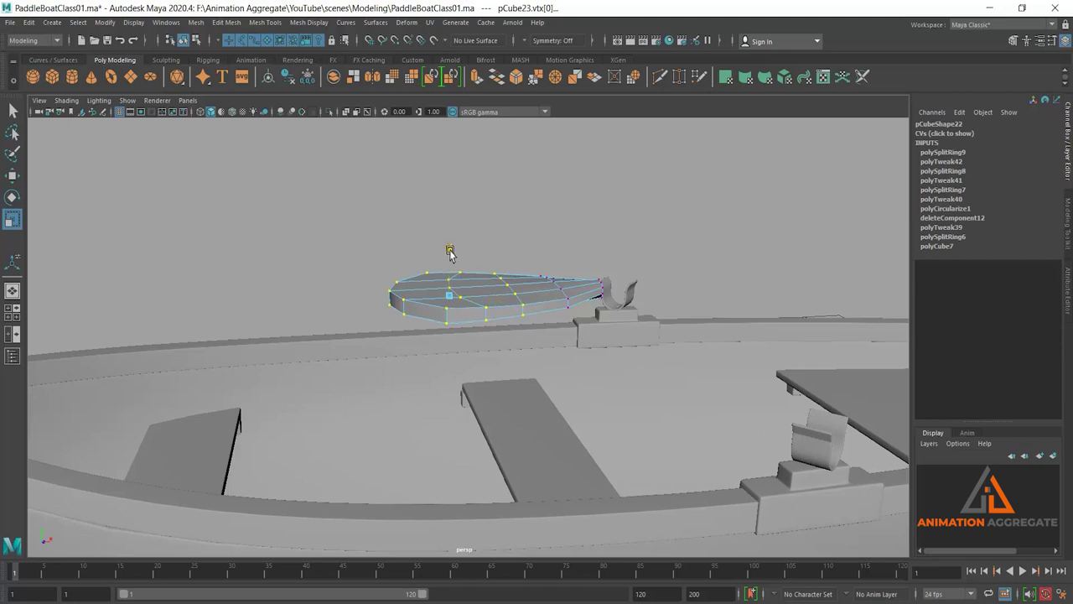
drag(479, 361, 492, 364)
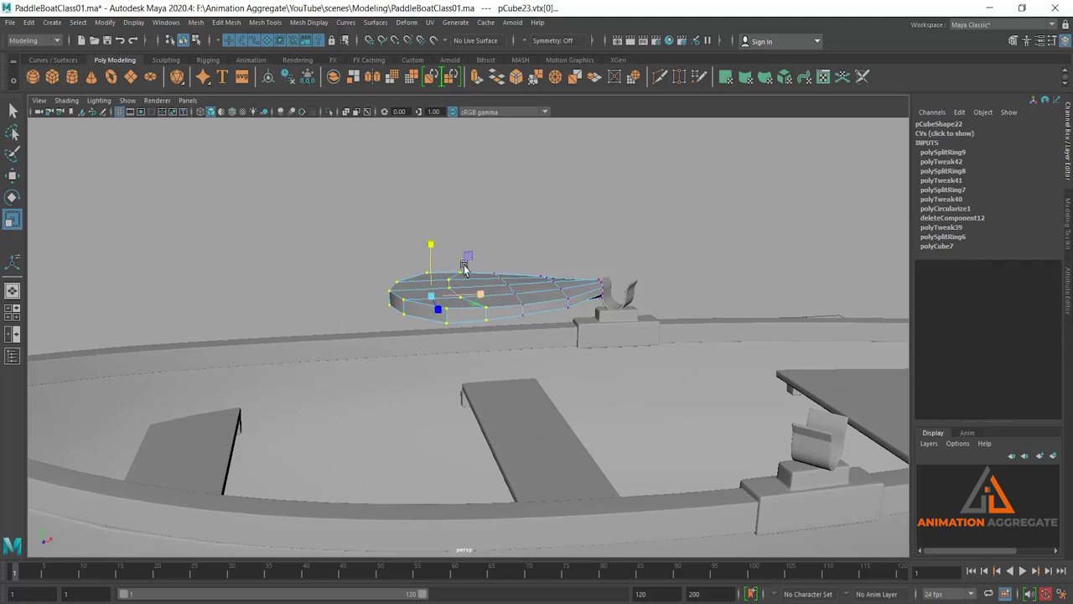
drag(437, 248, 430, 255)
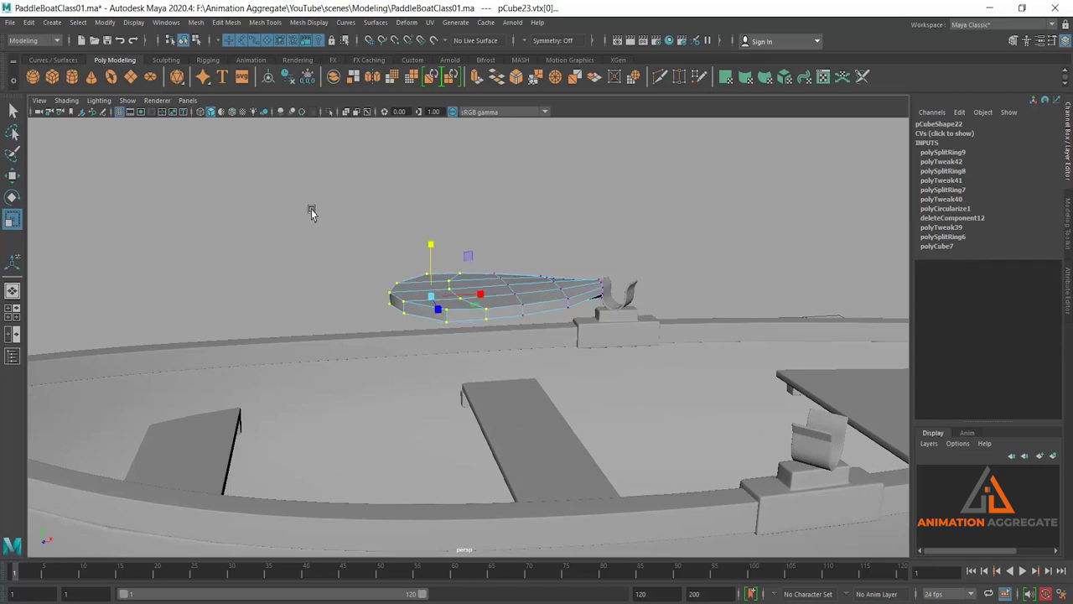
mouse_move(312, 209)
mouse_down()
mouse_move(435, 369)
mouse_move(452, 378)
mouse_move(450, 364)
mouse_up()
drag(541, 221, 441, 317)
Step: Select the edge at the blade's narrow tip
key(q)
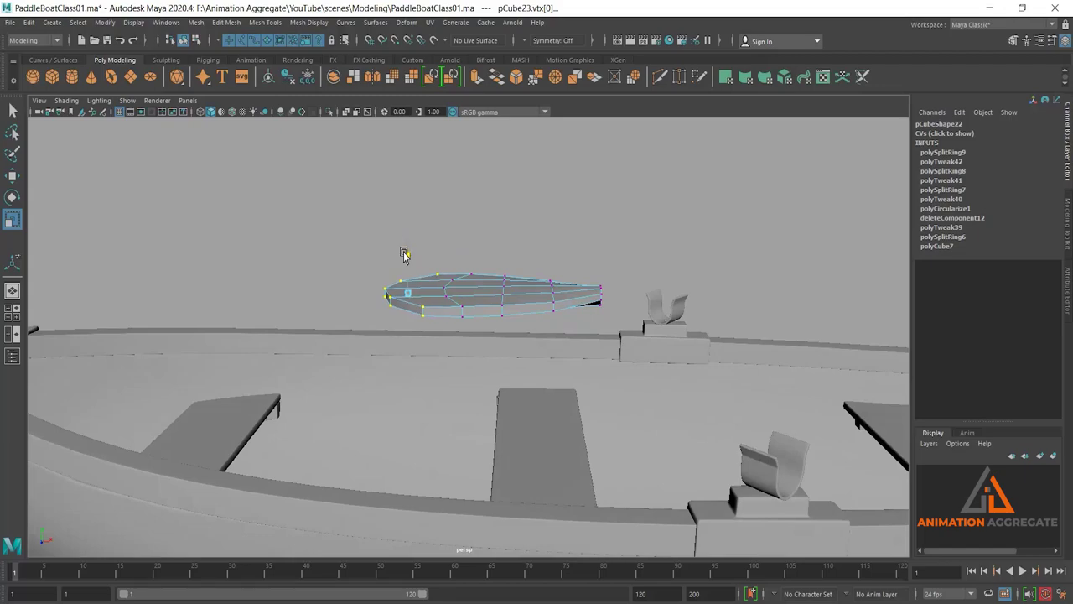
mouse_move(404, 258)
alt+mouse_down()
mouse_move(610, 334)
mouse_move(510, 318)
alt+mouse_up()
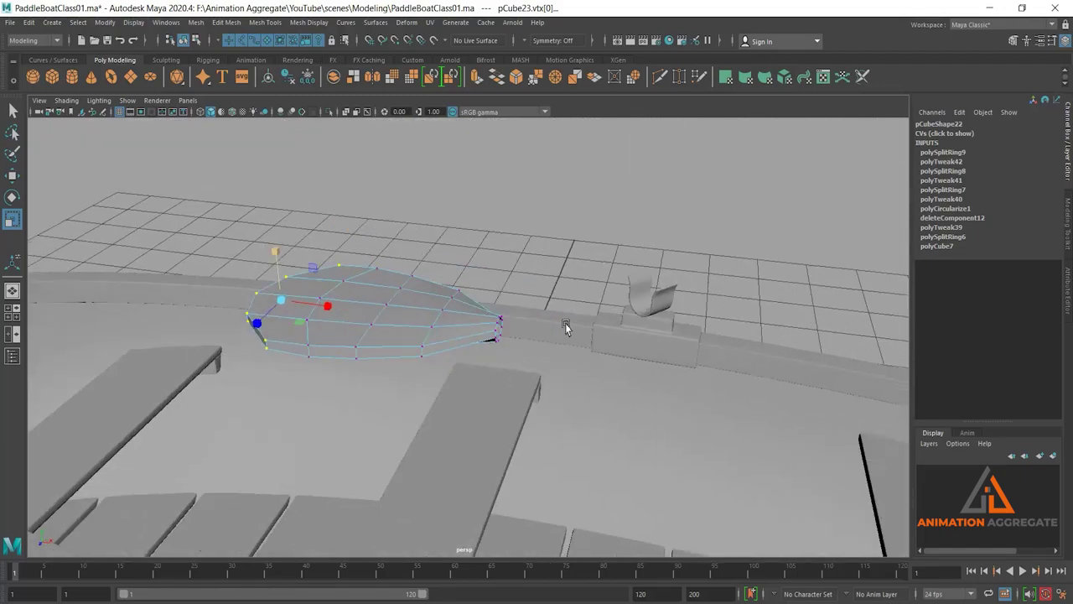
right_drag(399, 279, 451, 249)
scroll(435, 303, up, 2)
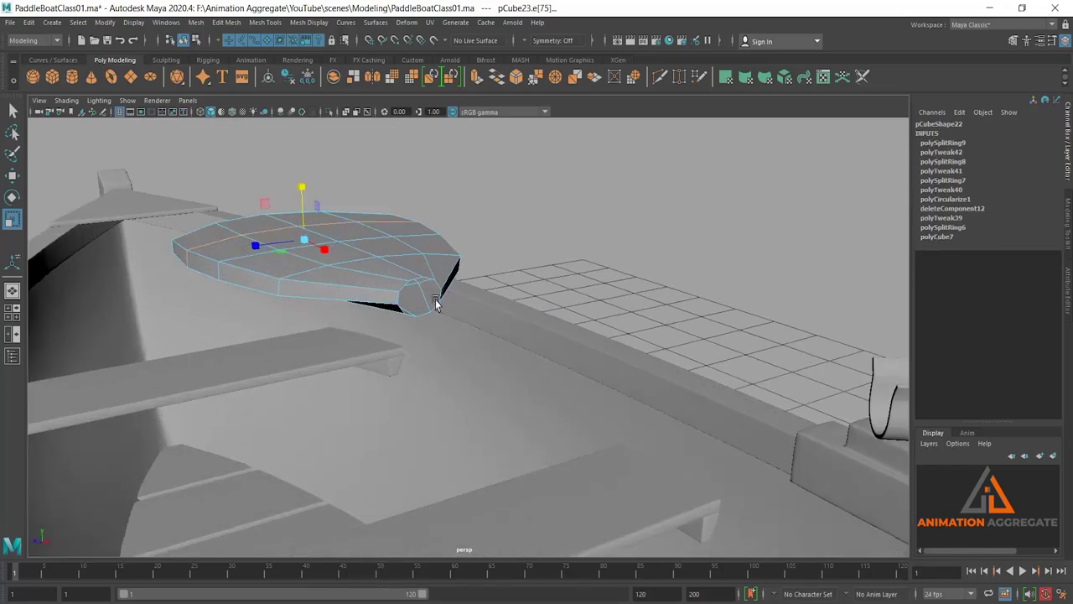
Step: Extrude the blade's tip edge and pull it out into a long oar shaft
shift+right_drag(565, 230, 565, 260)
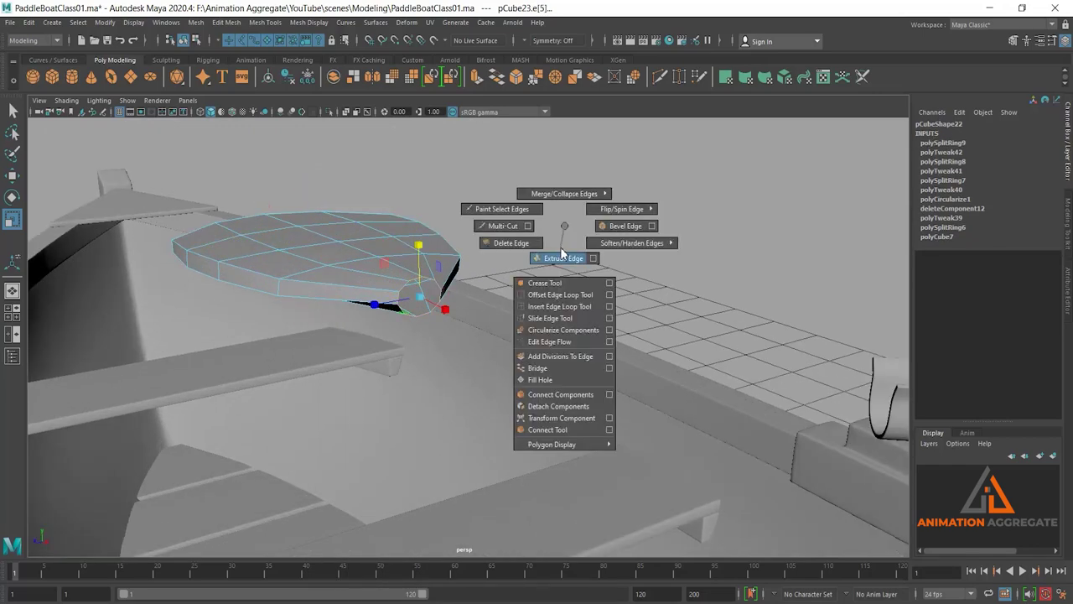
alt+drag(565, 320, 511, 307)
key(w)
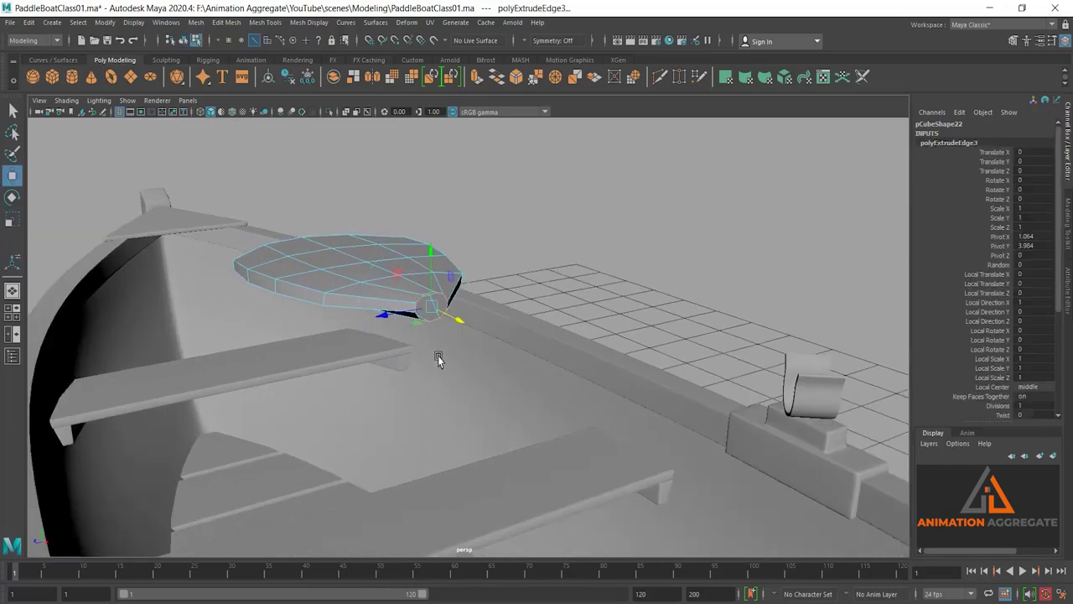
alt+drag(439, 359, 626, 481)
alt+right_drag(625, 482, 474, 217)
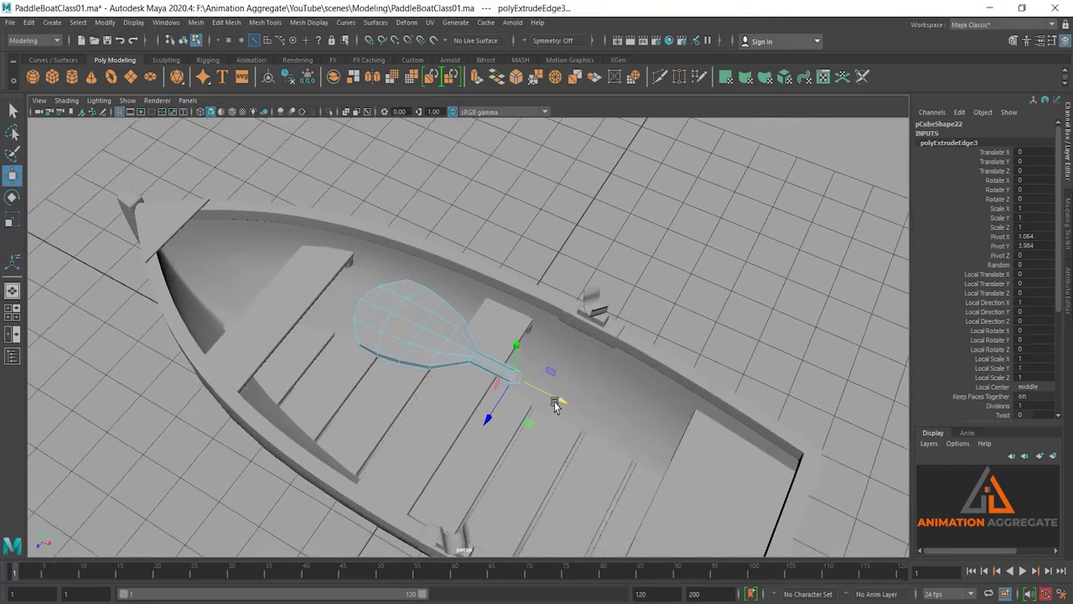
mouse_move(555, 405)
mouse_down()
mouse_move(683, 457)
mouse_move(566, 350)
mouse_move(556, 364)
mouse_up()
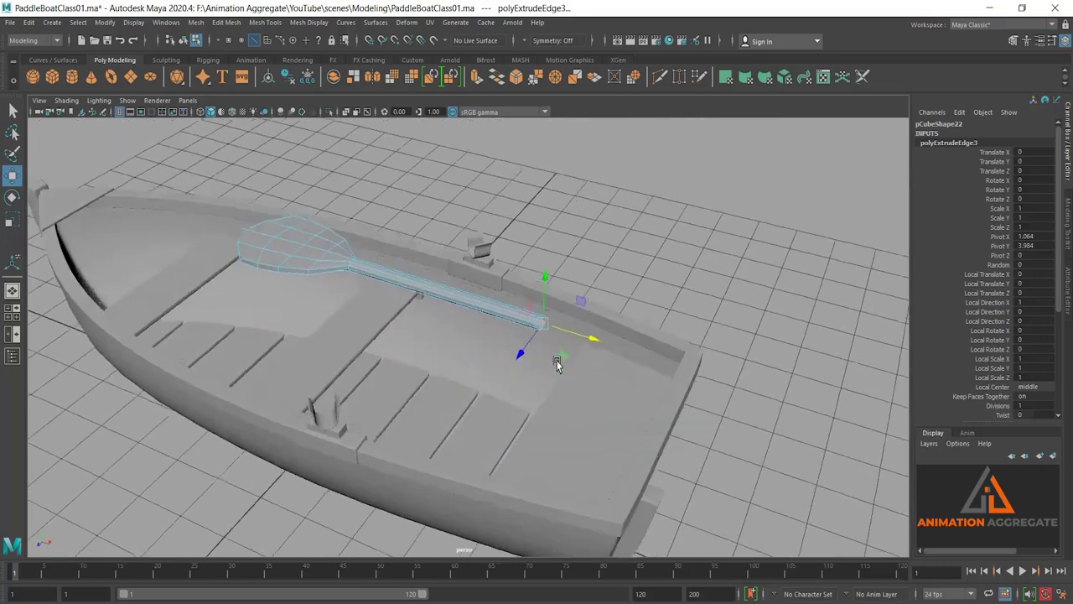
alt+right_drag(558, 355, 401, 374)
alt+drag(401, 373, 459, 387)
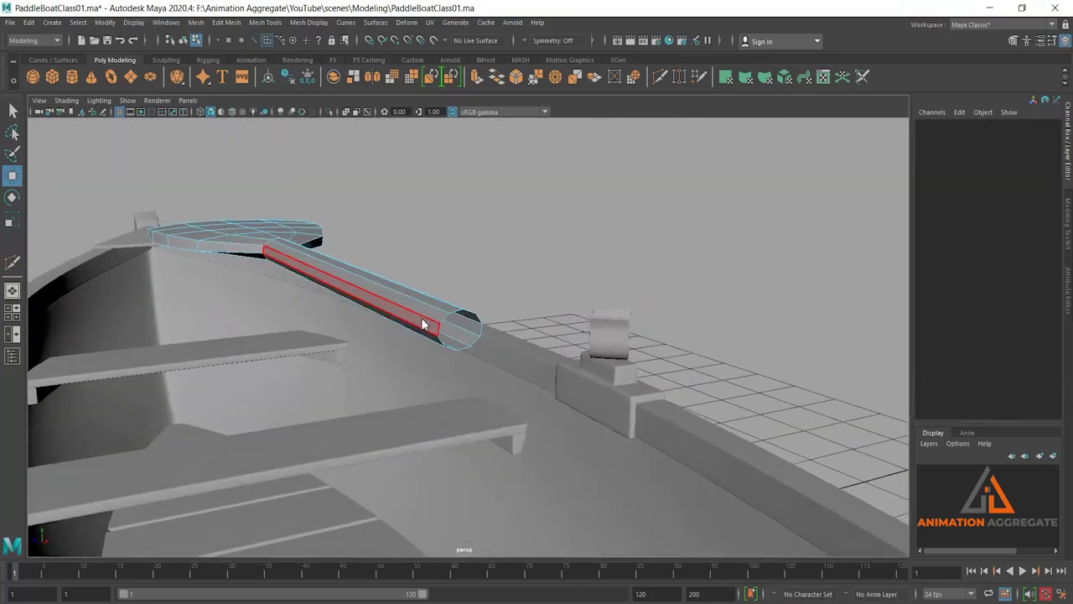
Step: Extrude the shaft's end edge loop three more times to lengthen the tube
double_click(455, 317)
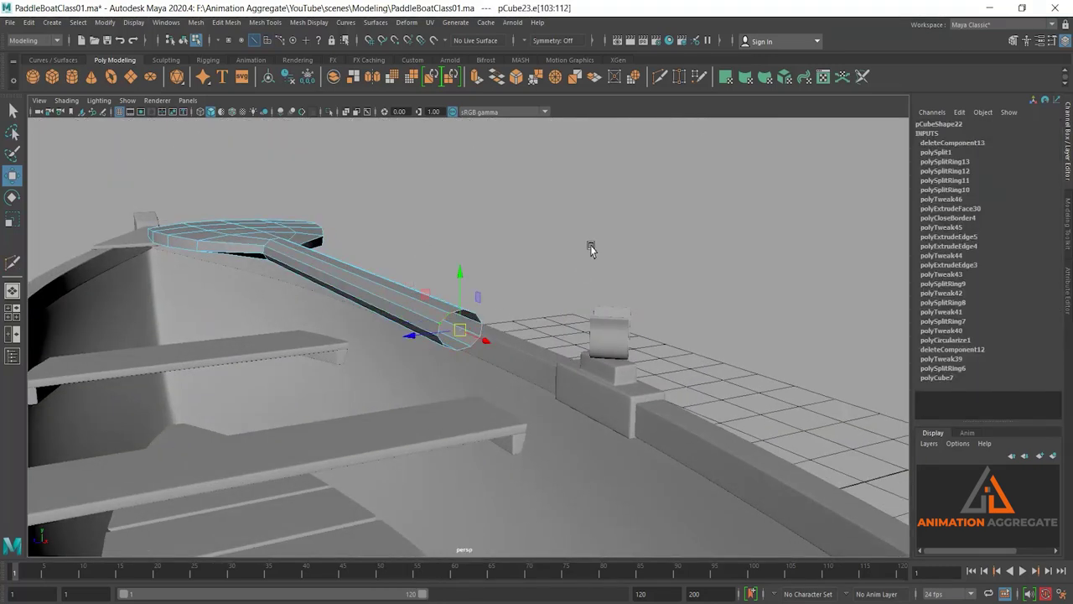
shift+right_drag(591, 248, 589, 277)
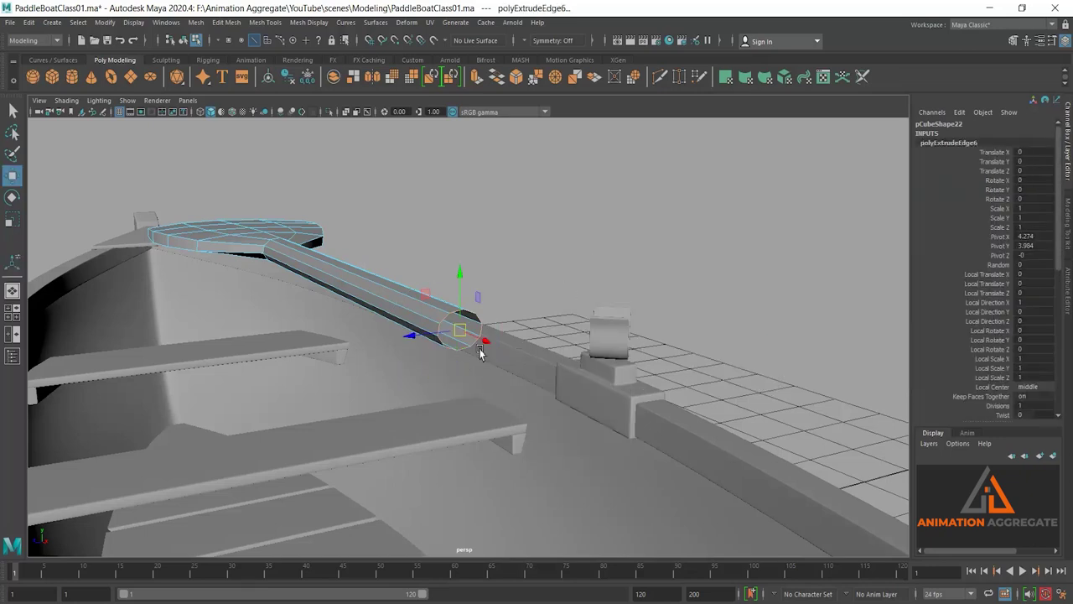
mouse_move(480, 352)
mouse_down()
mouse_move(557, 385)
mouse_move(539, 355)
mouse_up()
shift+right_drag(595, 249, 592, 277)
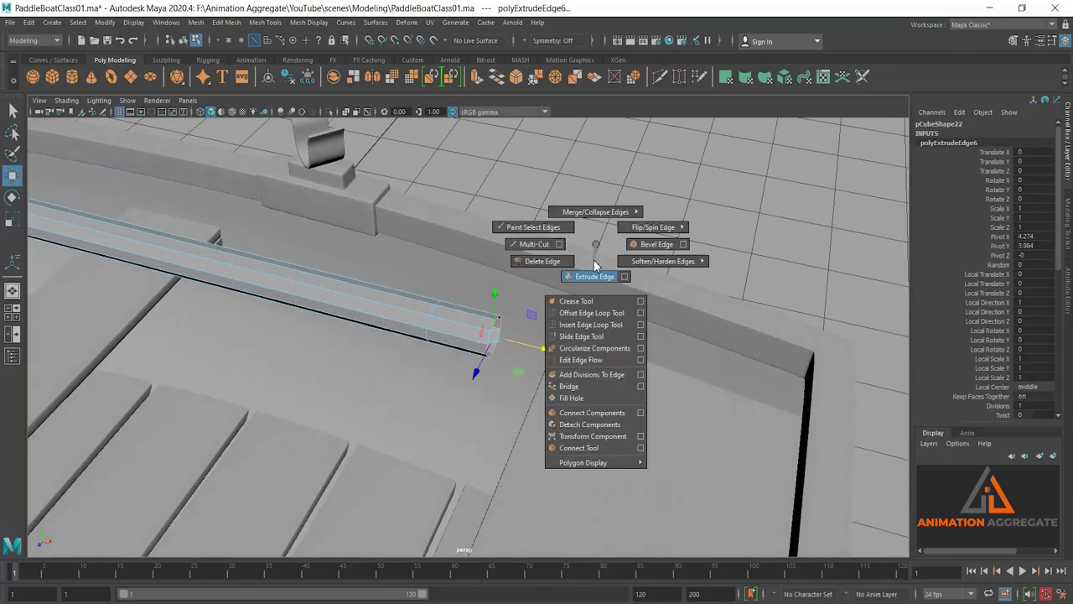
drag(498, 338, 509, 337)
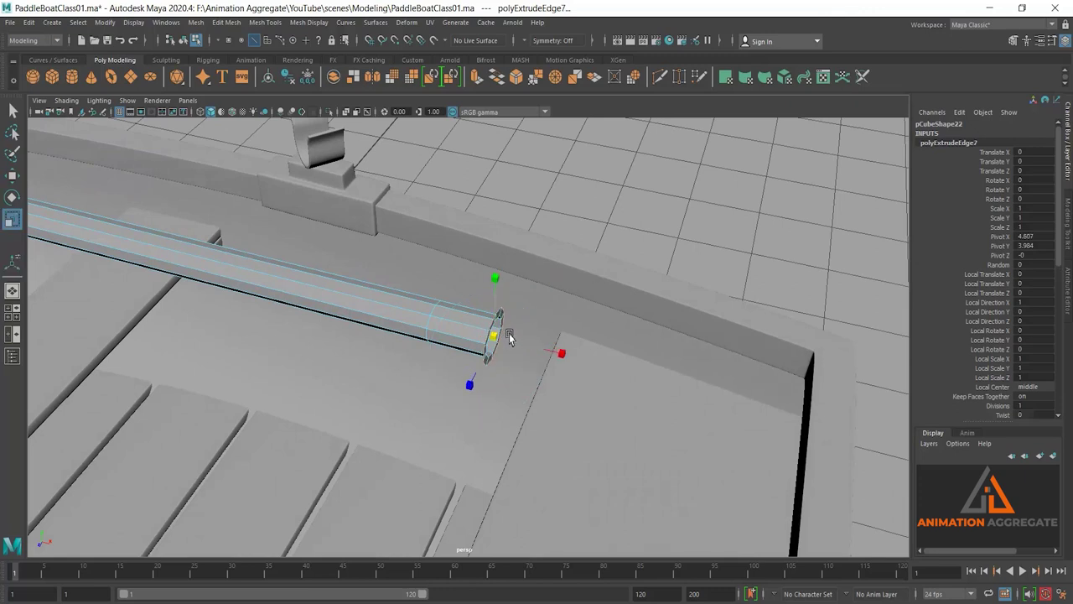
shift+right_drag(582, 215, 583, 246)
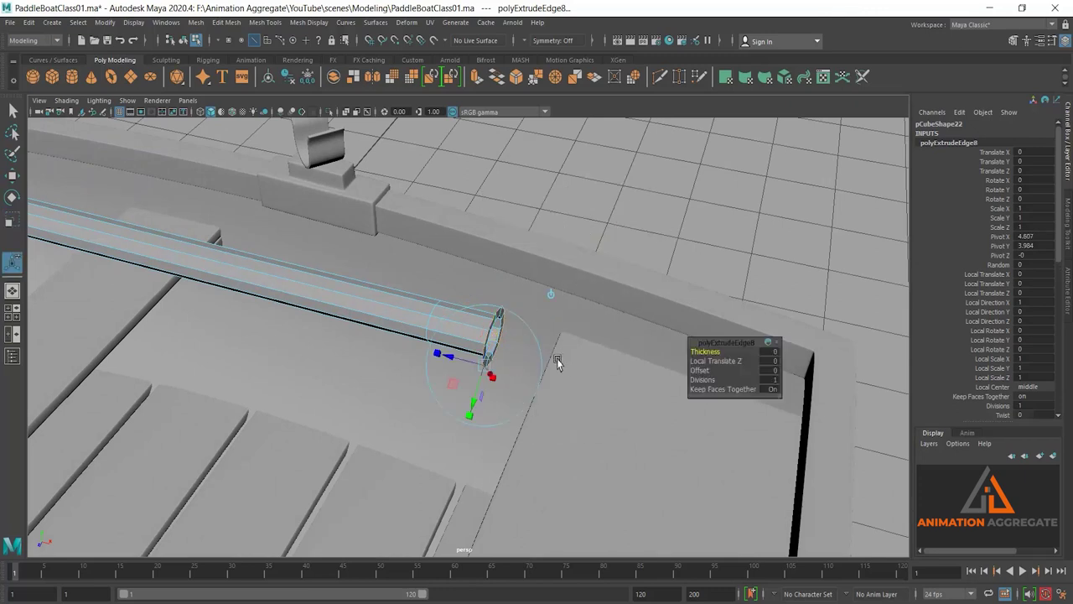
mouse_move(548, 346)
mouse_down()
mouse_move(680, 402)
mouse_move(631, 375)
mouse_move(706, 261)
mouse_up()
Step: Extrude a final end section, widen it into a thick grip and lengthen it
shift+right_drag(706, 261, 707, 291)
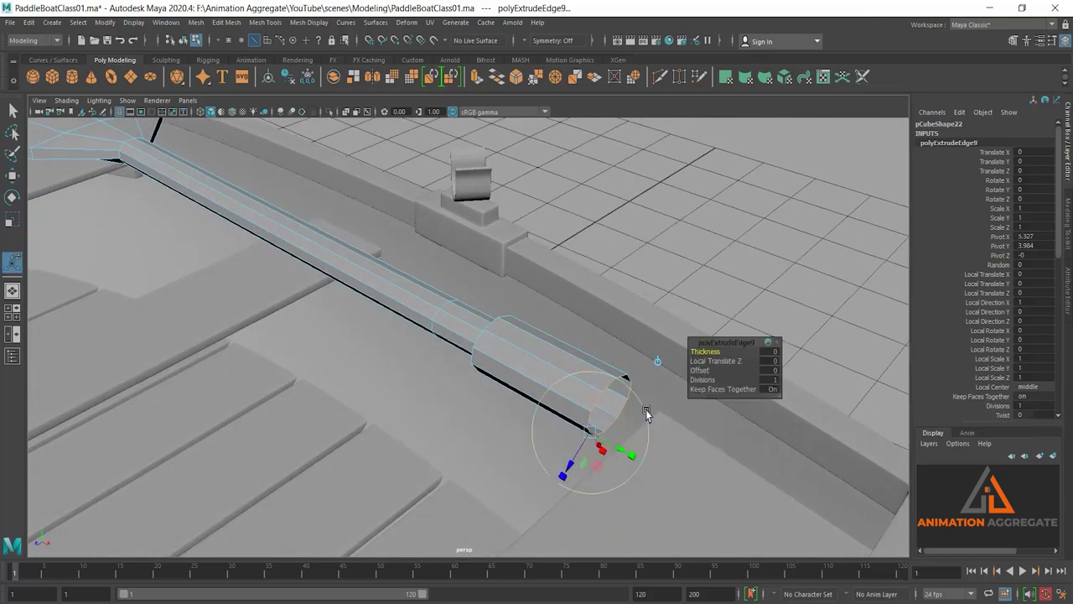
mouse_move(639, 414)
mouse_down()
mouse_move(618, 404)
mouse_move(618, 388)
mouse_move(671, 412)
mouse_move(625, 352)
mouse_move(659, 352)
mouse_up()
right_drag(700, 317, 635, 295)
drag(647, 249, 791, 441)
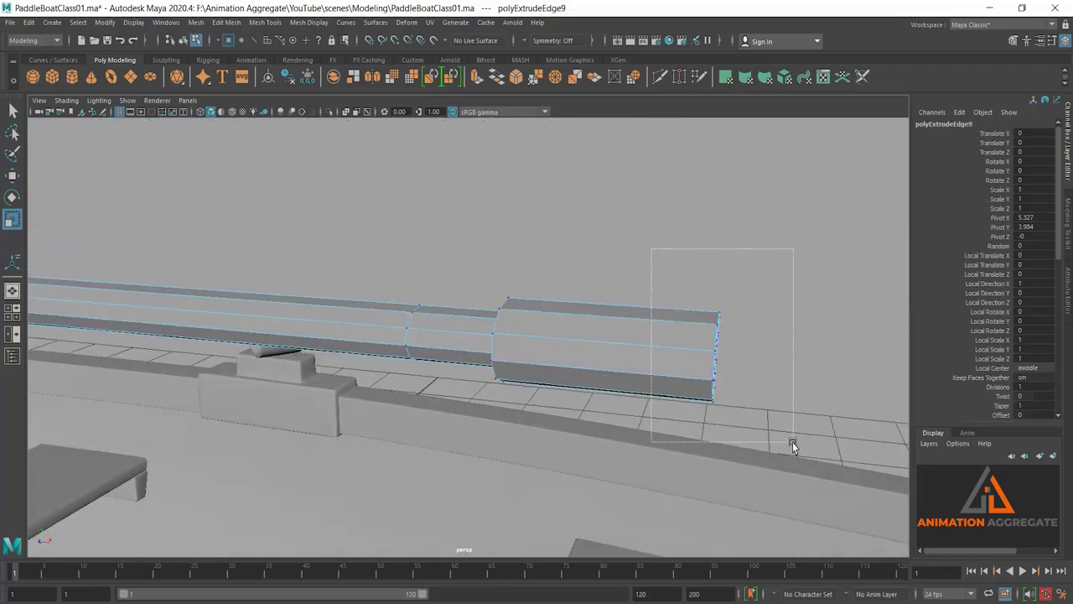
mouse_move(773, 362)
mouse_down()
mouse_move(830, 362)
mouse_move(750, 338)
mouse_move(624, 363)
mouse_up()
mouse_move(640, 289)
right_down()
mouse_move(700, 280)
mouse_move(650, 267)
right_up()
Step: Fill the handle's open end with Fill Hole and scale the end ring slightly outward
click(637, 371)
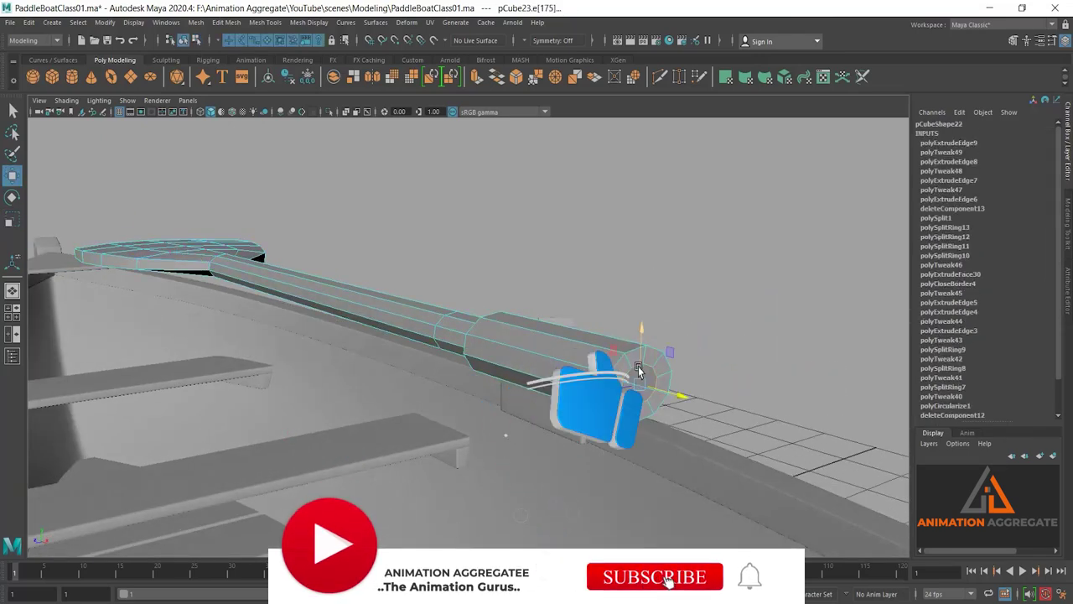
click(227, 22)
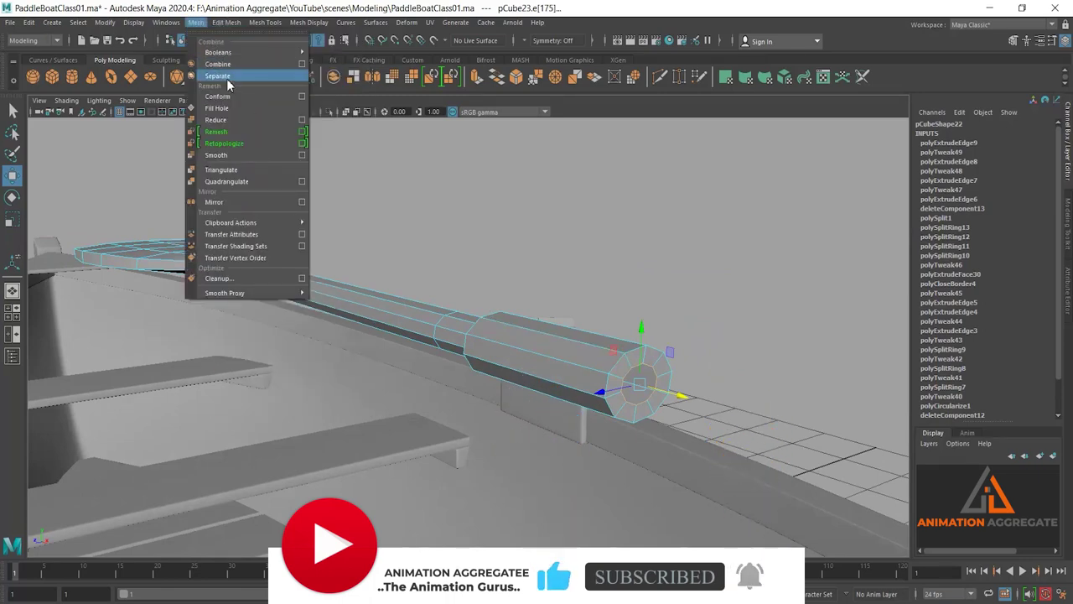
click(526, 339)
mouse_move(525, 340)
alt+mouse_down()
mouse_move(611, 391)
mouse_move(579, 292)
mouse_move(508, 291)
mouse_move(659, 252)
mouse_move(686, 263)
alt+mouse_up()
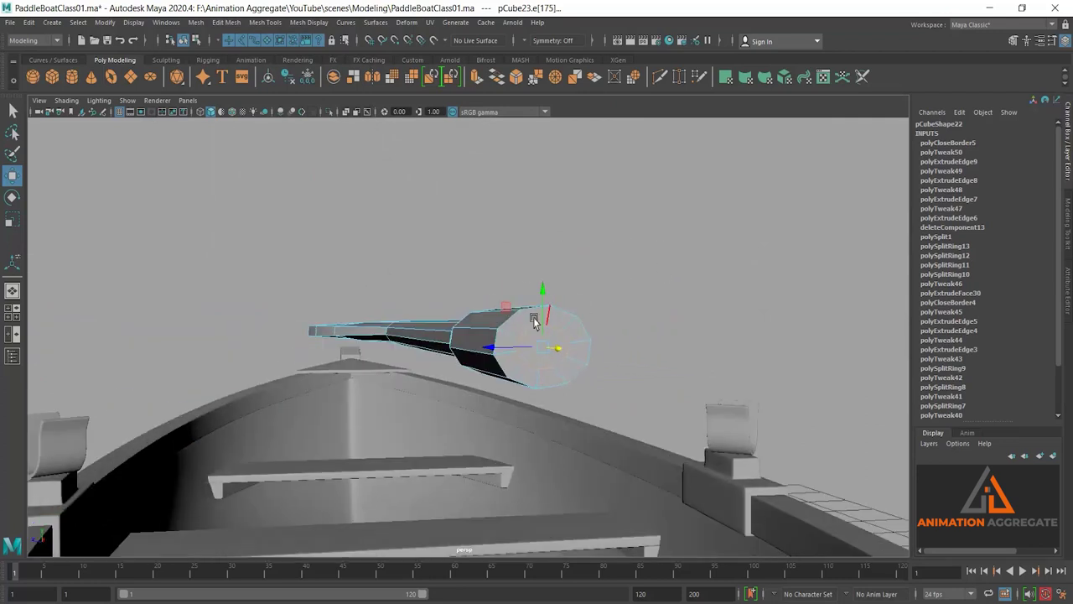
alt+drag(534, 322, 549, 311)
shift+right_drag(548, 311, 552, 307)
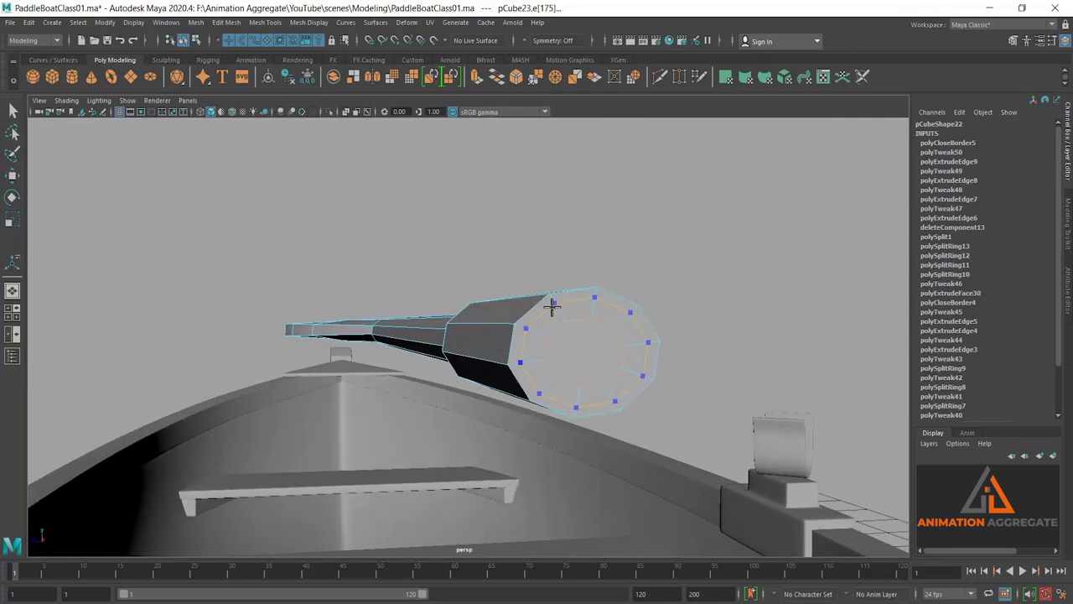
drag(554, 304, 554, 299)
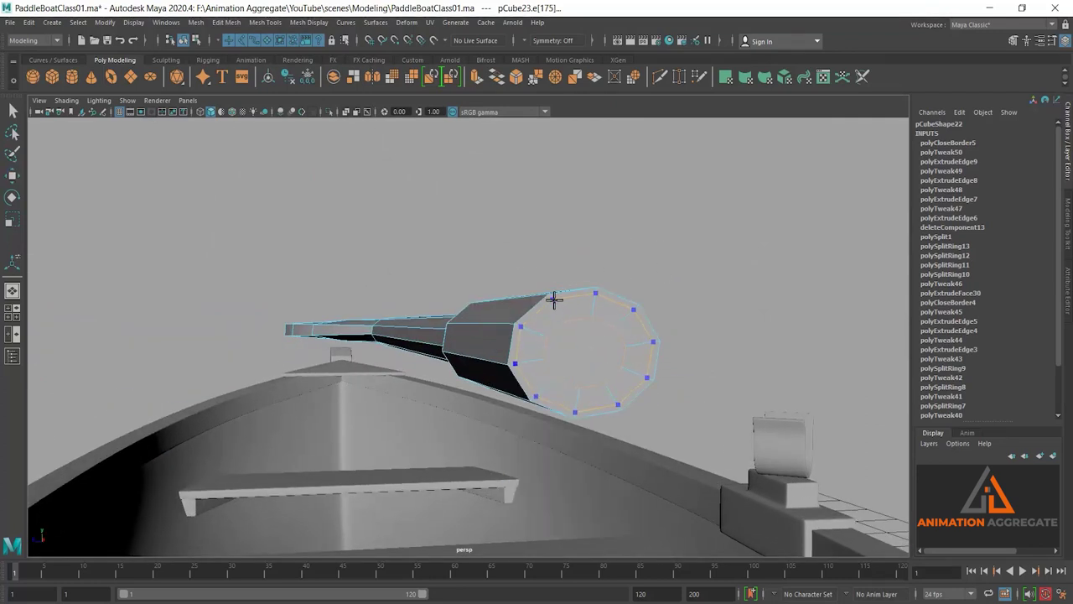
Step: Multi-Cut an inset edge loop across the handle's end cap
shift+right_drag(553, 299, 554, 319)
alt+drag(553, 311, 518, 325)
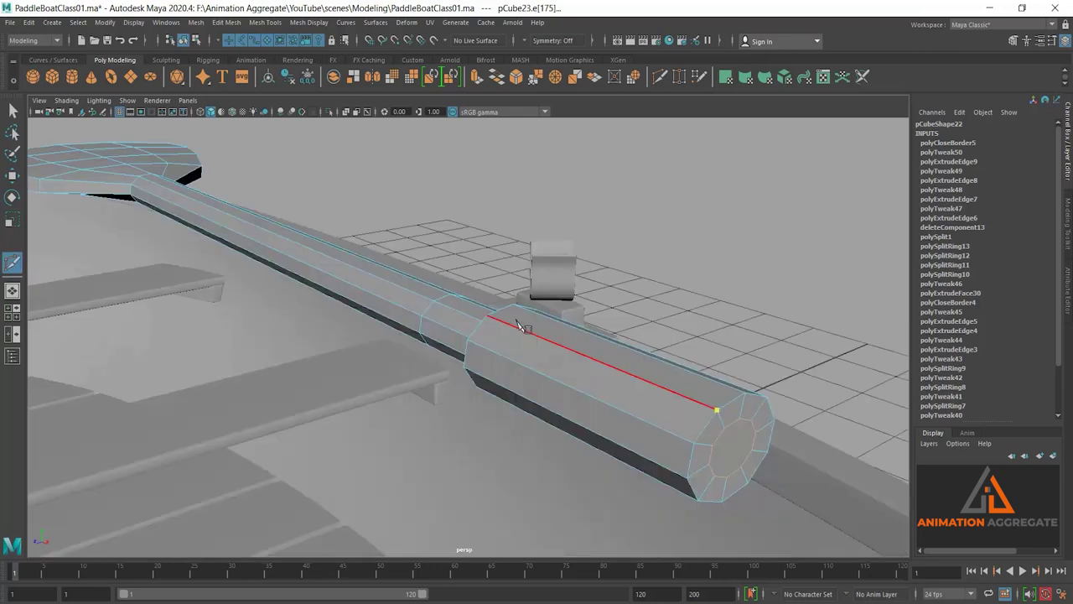
click(647, 403)
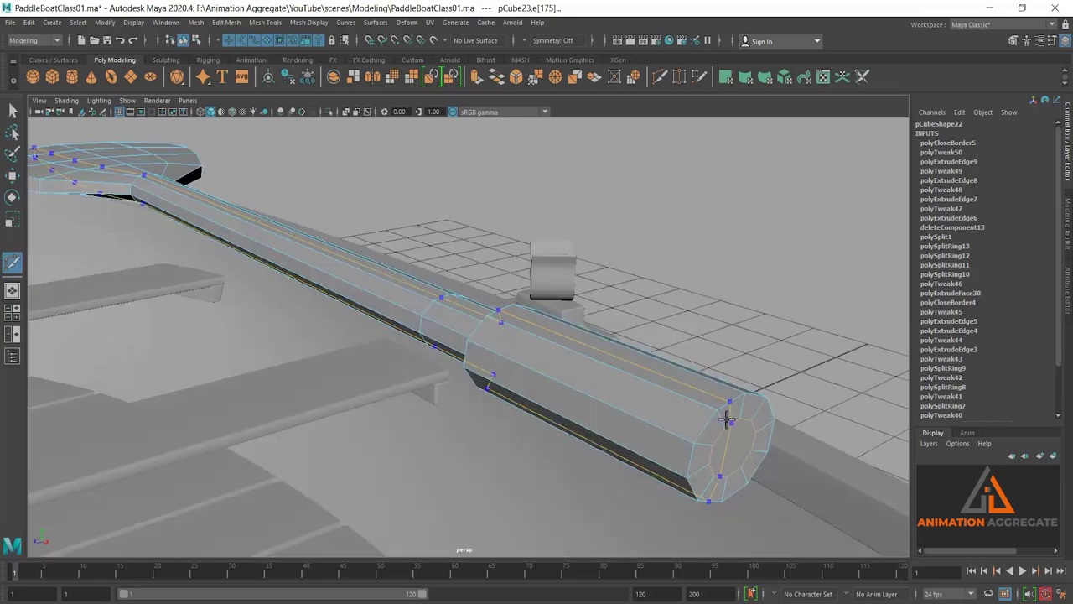
ctrl+click(719, 414)
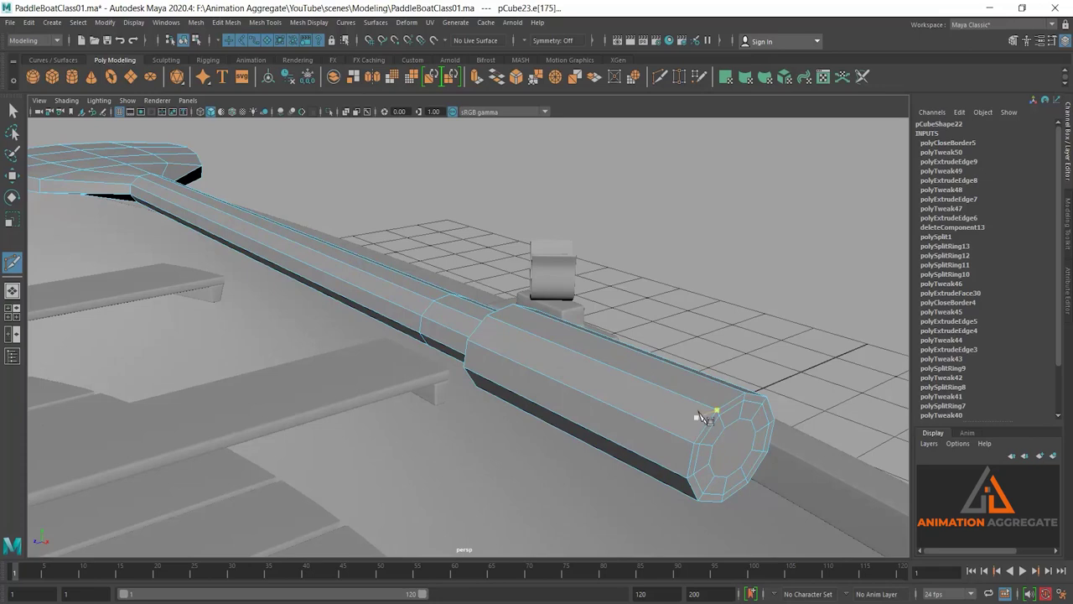
mouse_move(616, 408)
alt+mouse_down()
mouse_move(640, 407)
mouse_move(611, 403)
mouse_move(630, 376)
mouse_move(519, 366)
alt+mouse_up()
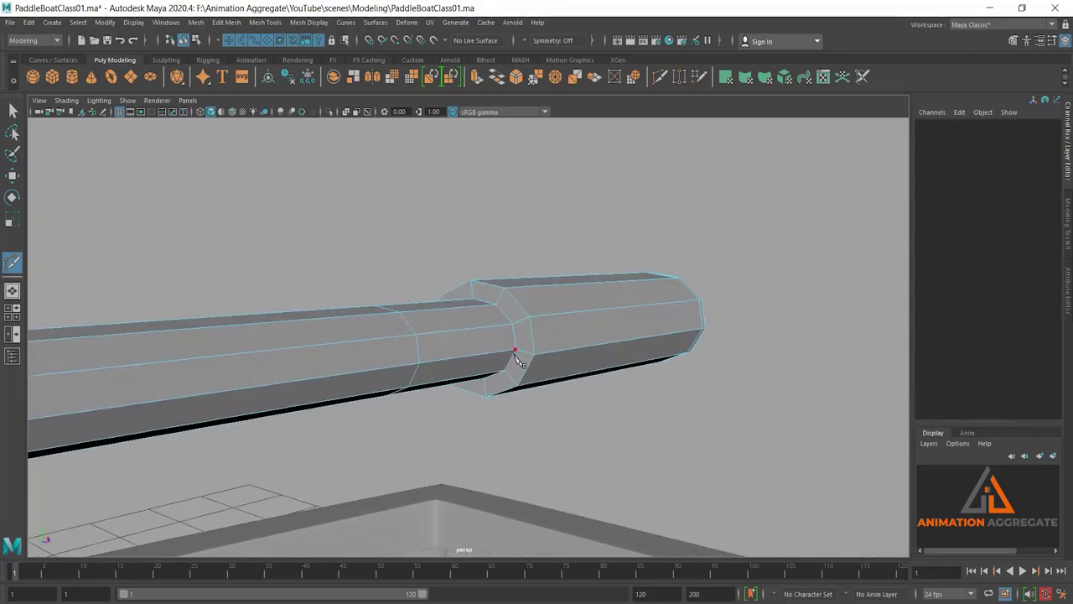
right_drag(545, 301, 604, 279)
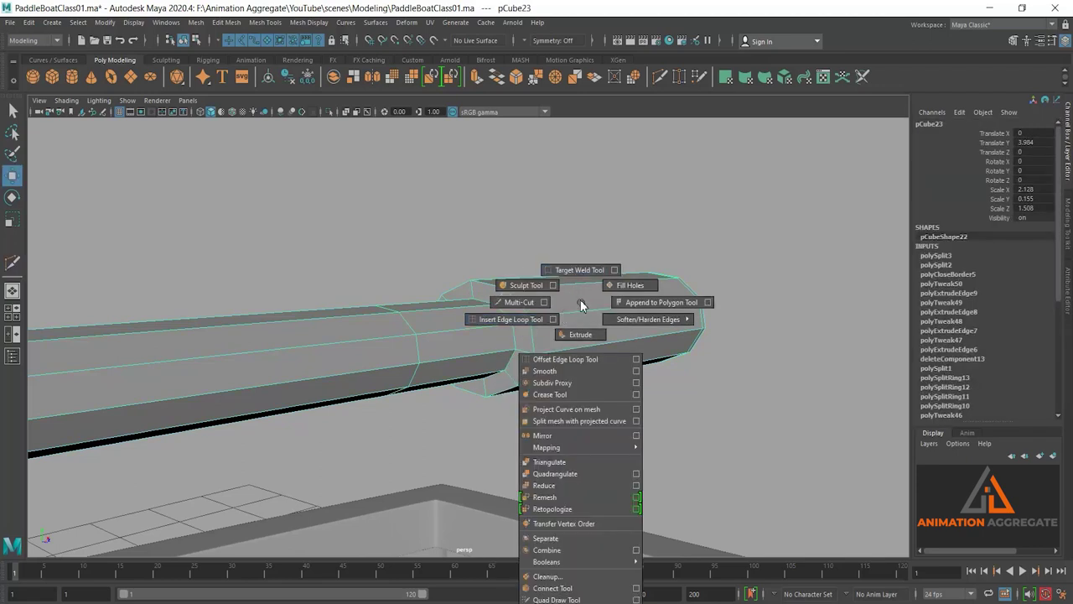
Step: Bevel the collar edge between handle and shaft with fraction 0.28 and 2 segments
mouse_move(561, 317)
right_down()
mouse_move(578, 301)
mouse_move(576, 266)
right_up()
click(522, 311)
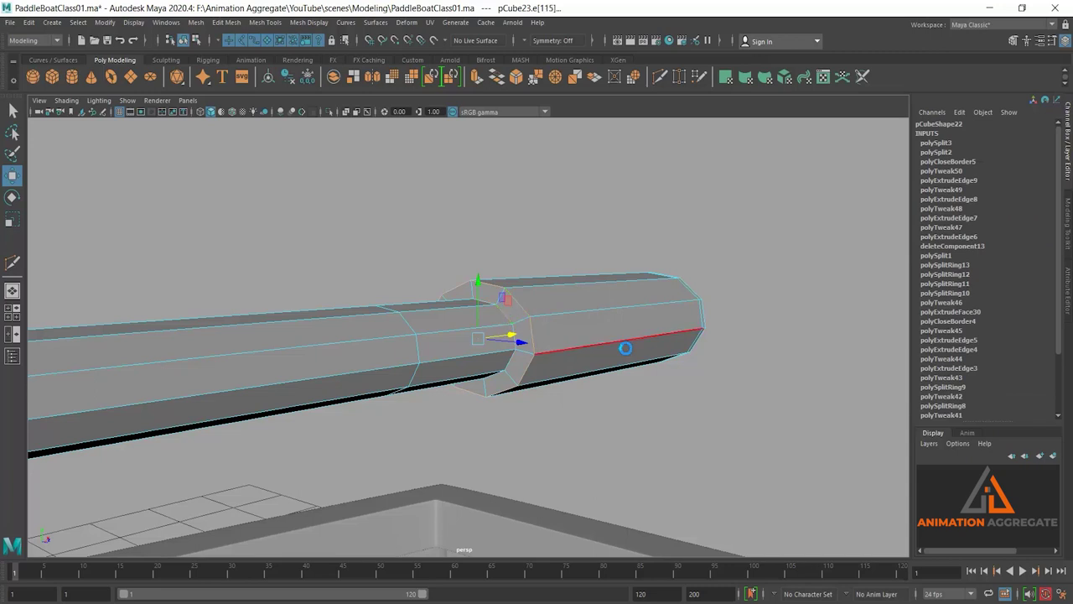
key(ctrl+b)
drag(666, 349, 692, 359)
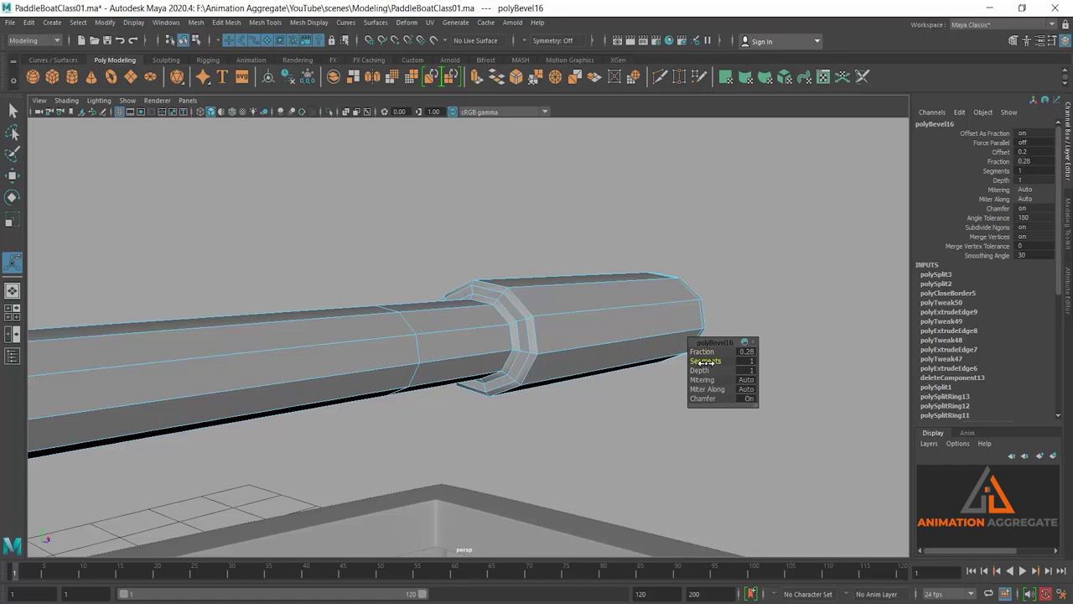
drag(704, 362, 711, 361)
Step: Orbit to the blade's neck and select the whole oar object
mouse_move(529, 355)
alt+mouse_down()
mouse_move(439, 384)
mouse_move(626, 352)
mouse_move(327, 285)
mouse_move(678, 285)
mouse_move(543, 263)
mouse_move(474, 316)
mouse_move(447, 370)
alt+mouse_up()
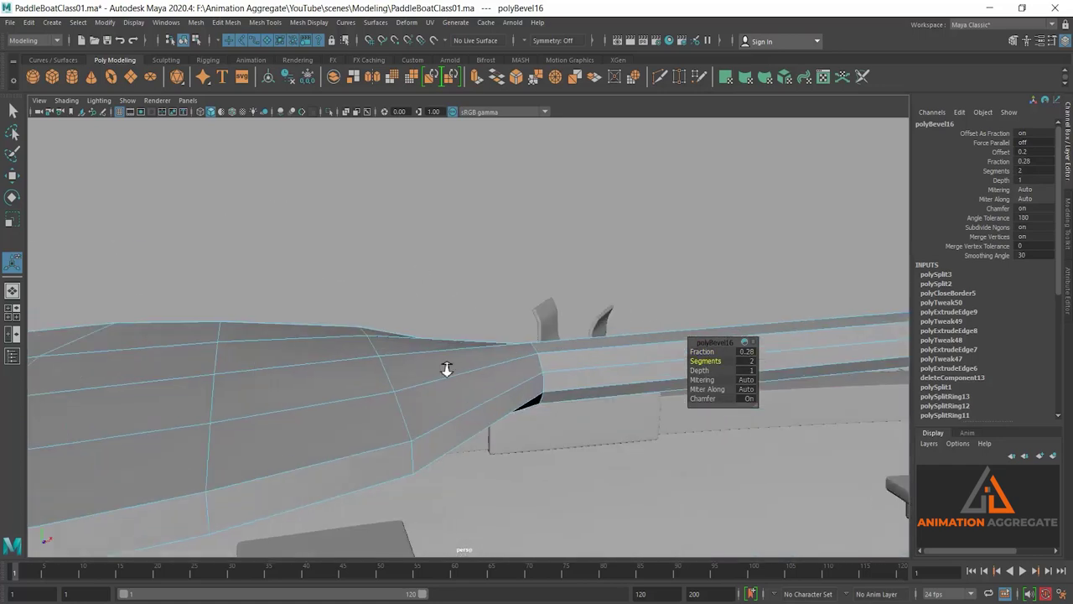
alt+right_drag(447, 369, 545, 354)
shift+right_click(569, 381)
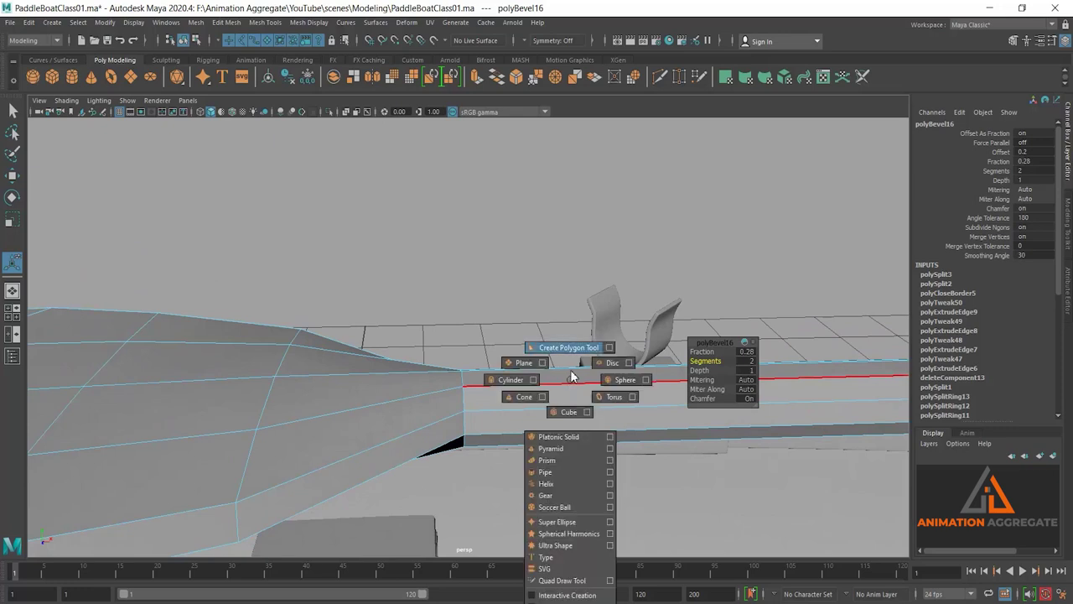
click(570, 379)
mouse_move(575, 298)
right_down()
mouse_move(618, 354)
mouse_move(488, 329)
right_up()
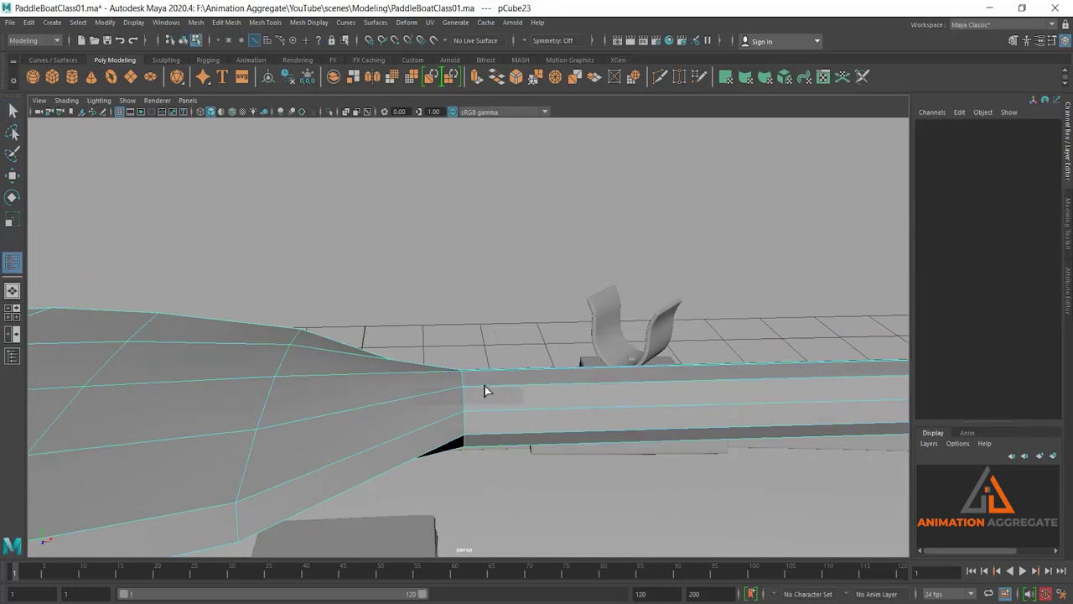
Step: Insert three edge loops on the oar shaft near the blade
click(482, 393)
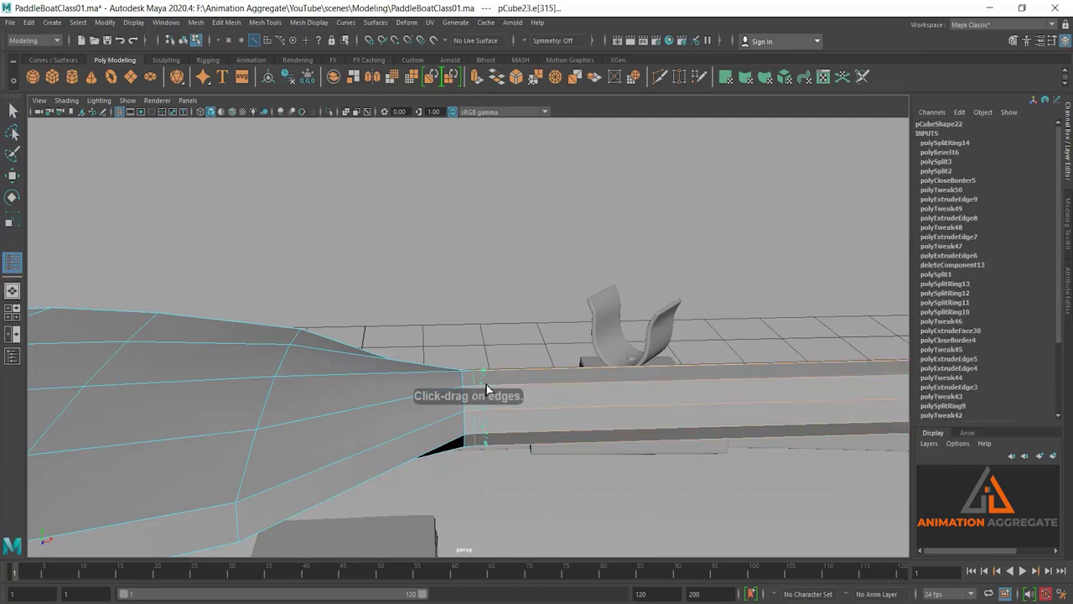
ctrl+click(482, 392)
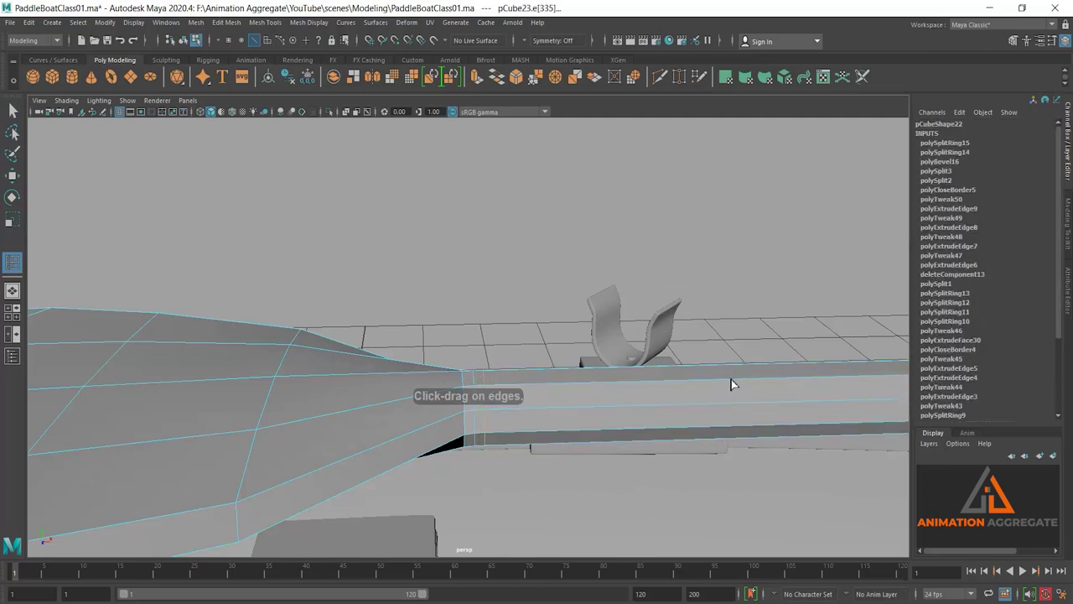
ctrl+click(633, 389)
scroll(715, 432, down, 3)
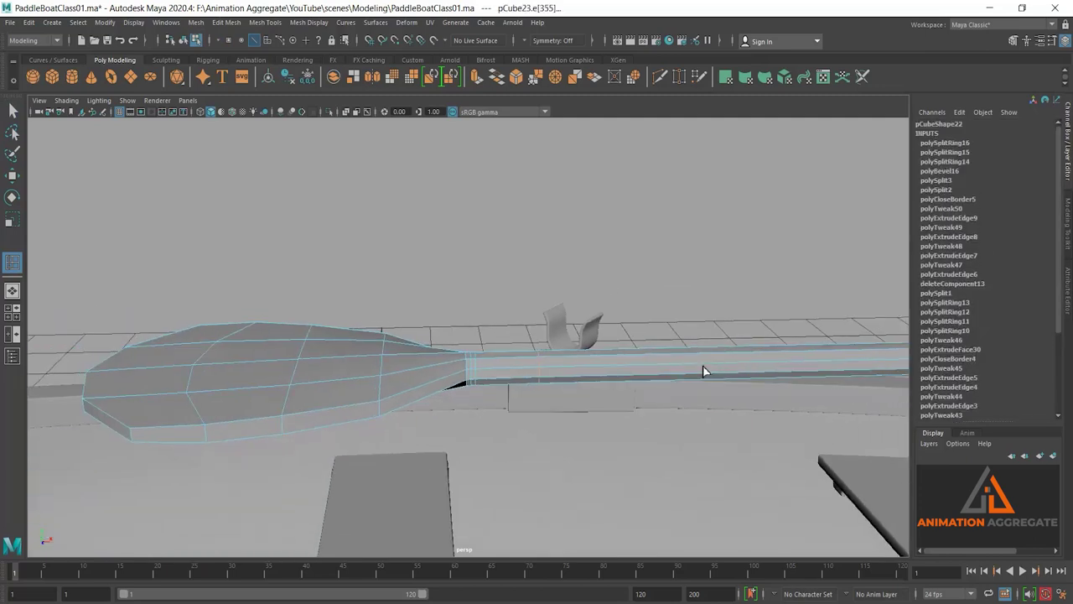
ctrl+click(761, 351)
alt+drag(719, 408, 546, 353)
Step: Select the edges along the blade's lower rim on the near side
key(w)
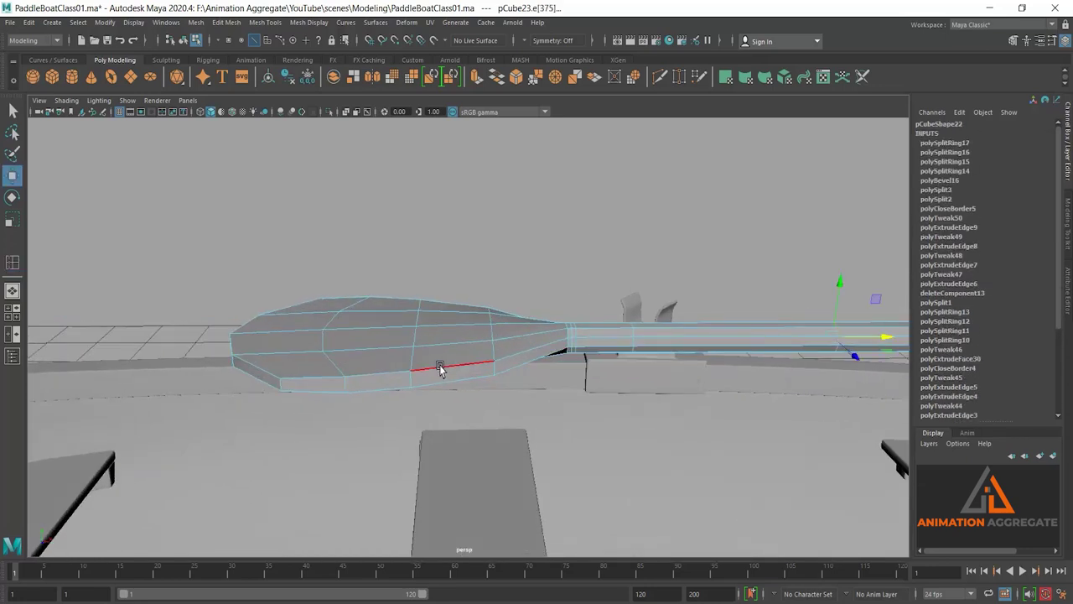
click(442, 366)
scroll(621, 361, up, 3)
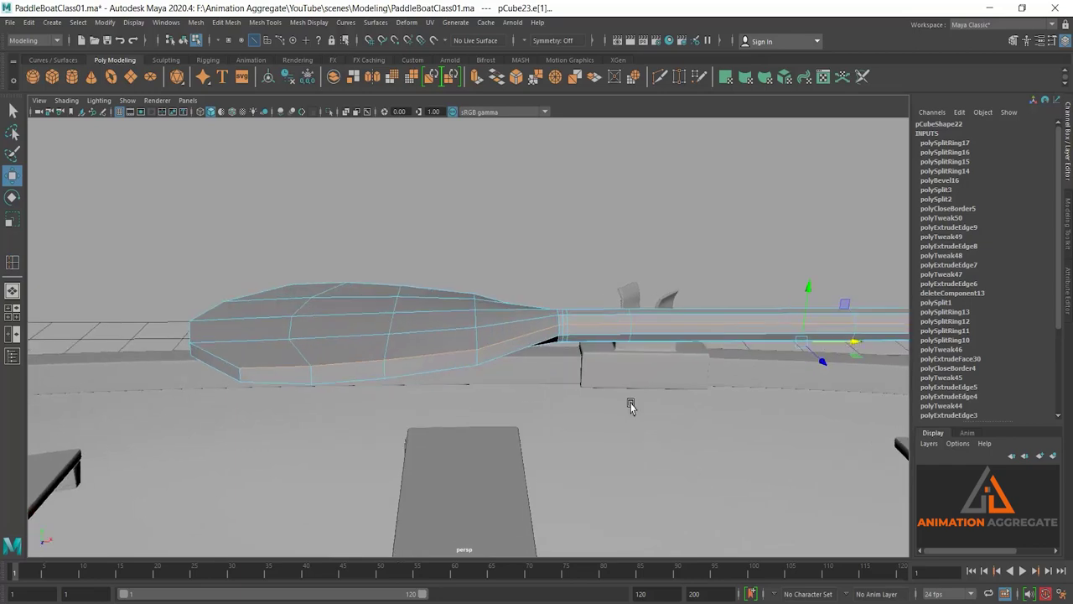
scroll(616, 381, up, 3)
scroll(587, 347, up, 2)
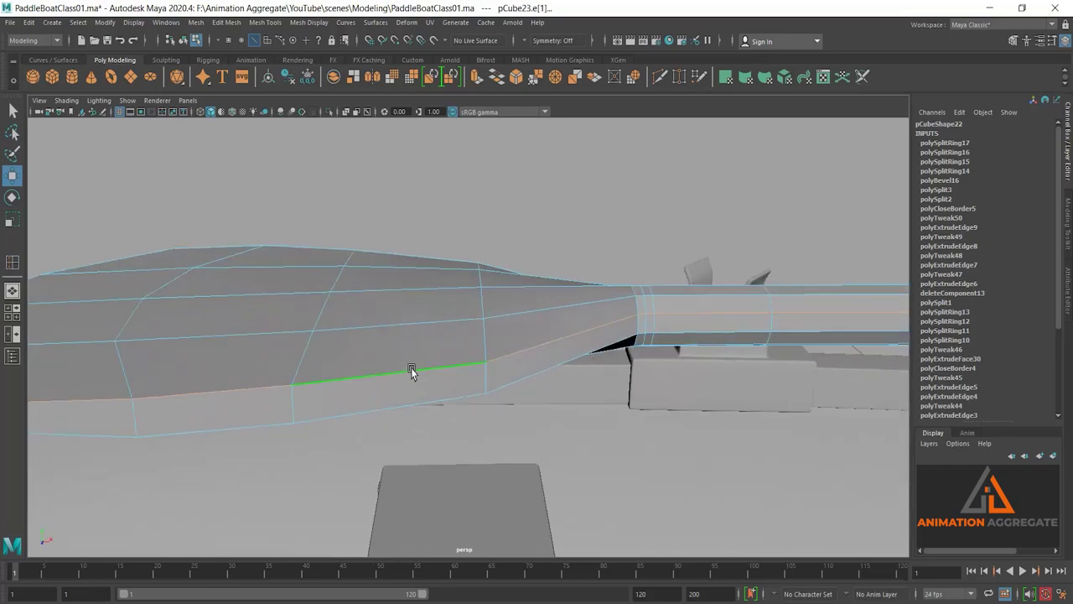
scroll(411, 368, down, 3)
alt+drag(424, 326, 559, 306)
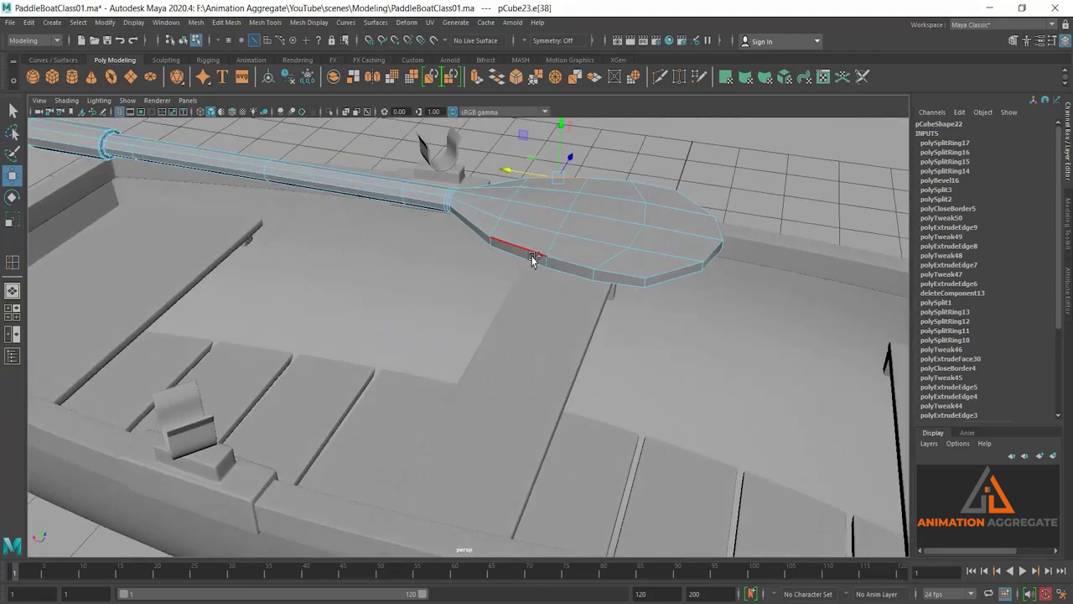
click(532, 258)
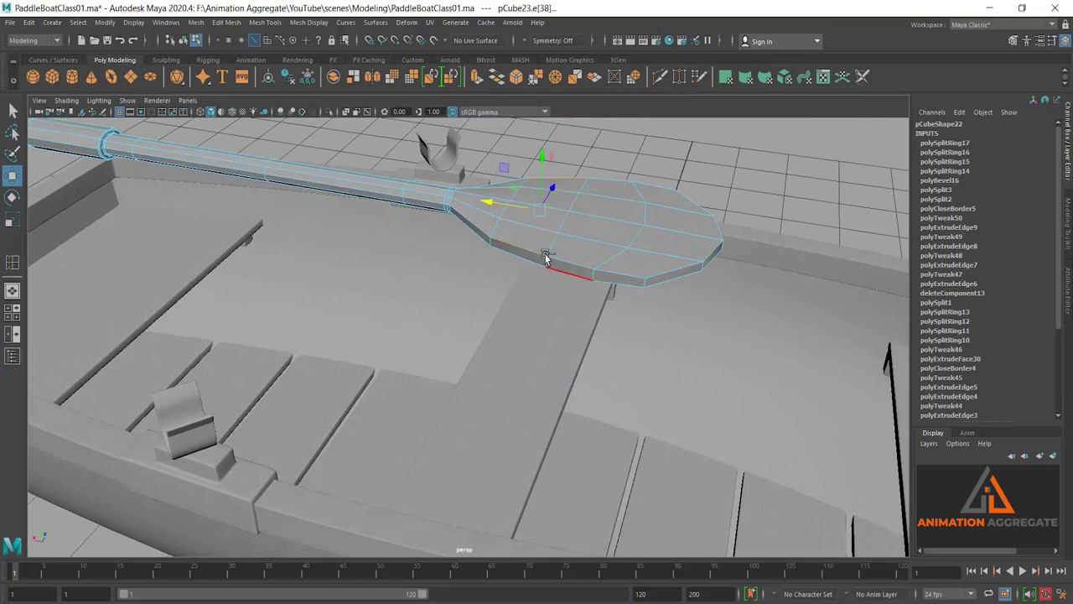
click(519, 245)
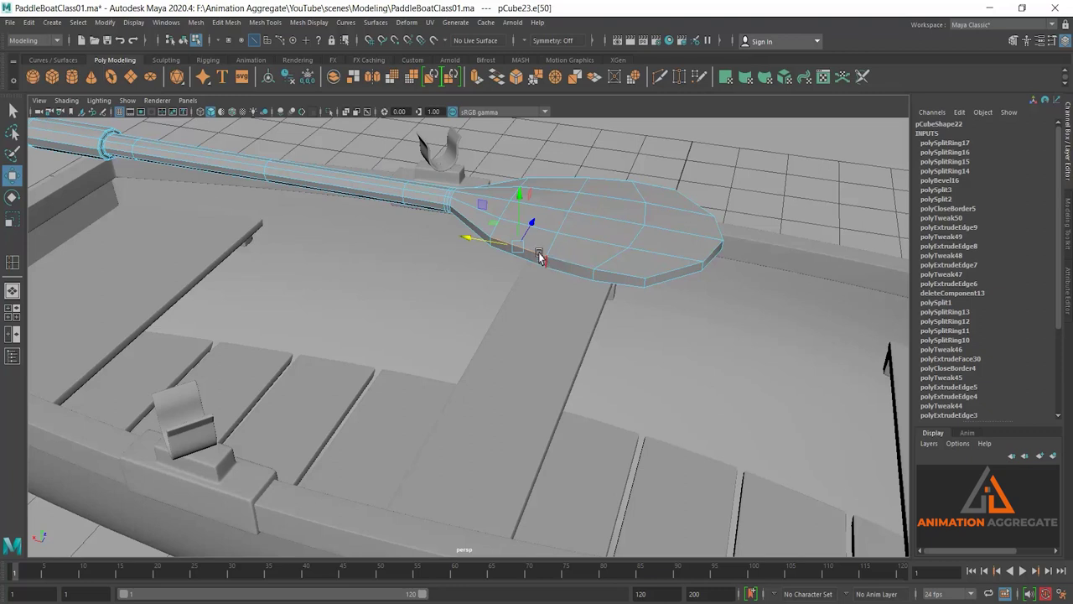
shift+click(578, 268)
shift+click(624, 273)
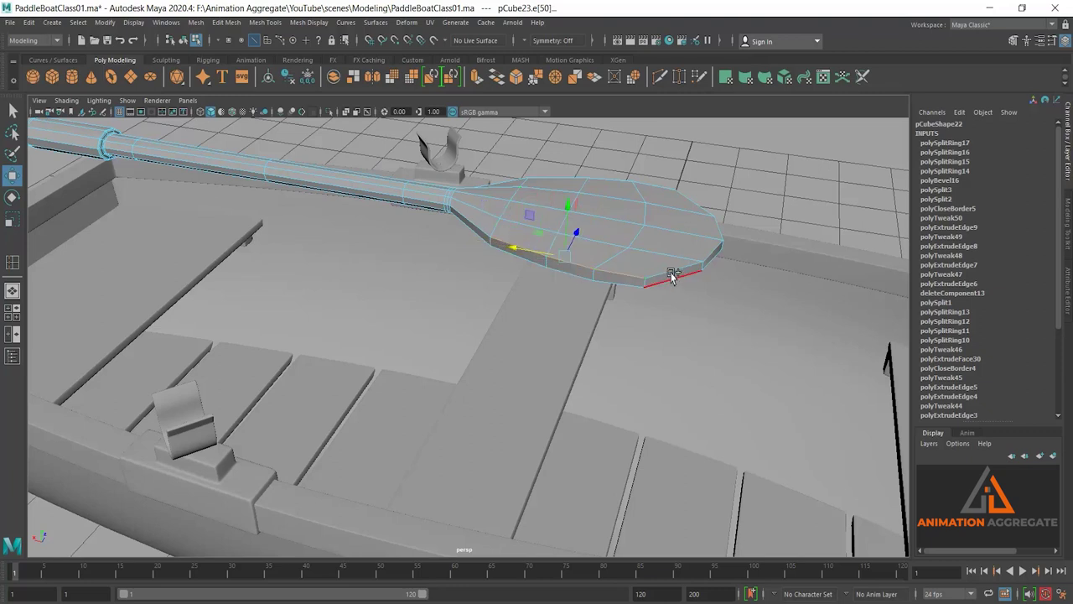
shift+click(673, 279)
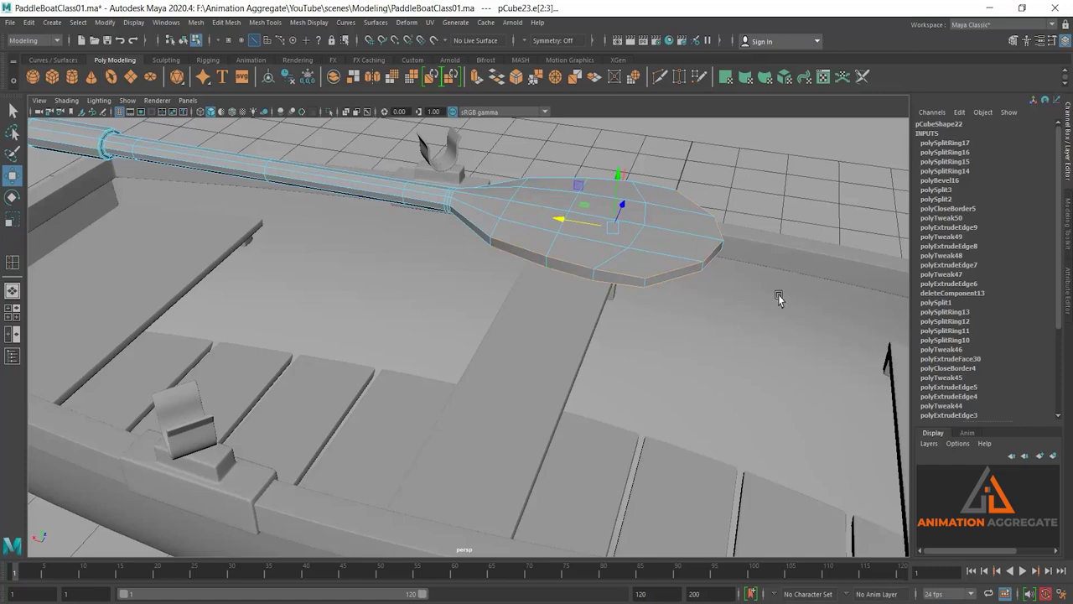
Step: Add the far-side rim edge and bevel the rim edges at fraction 0.5, 1 segment
mouse_move(778, 294)
alt+mouse_down()
mouse_move(594, 283)
mouse_move(590, 273)
alt+mouse_up()
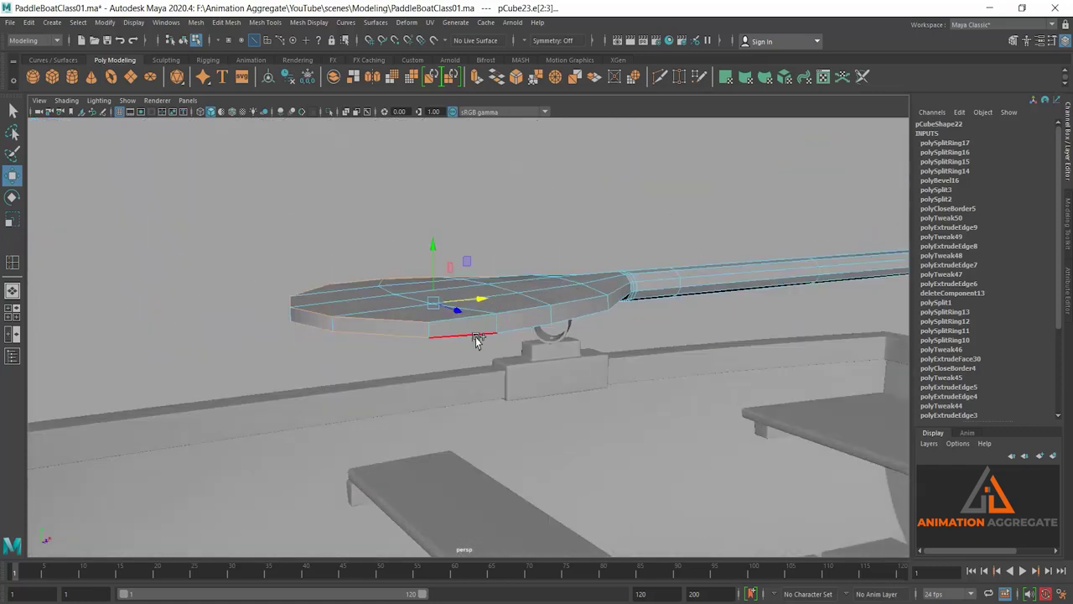
alt+drag(680, 327, 646, 333)
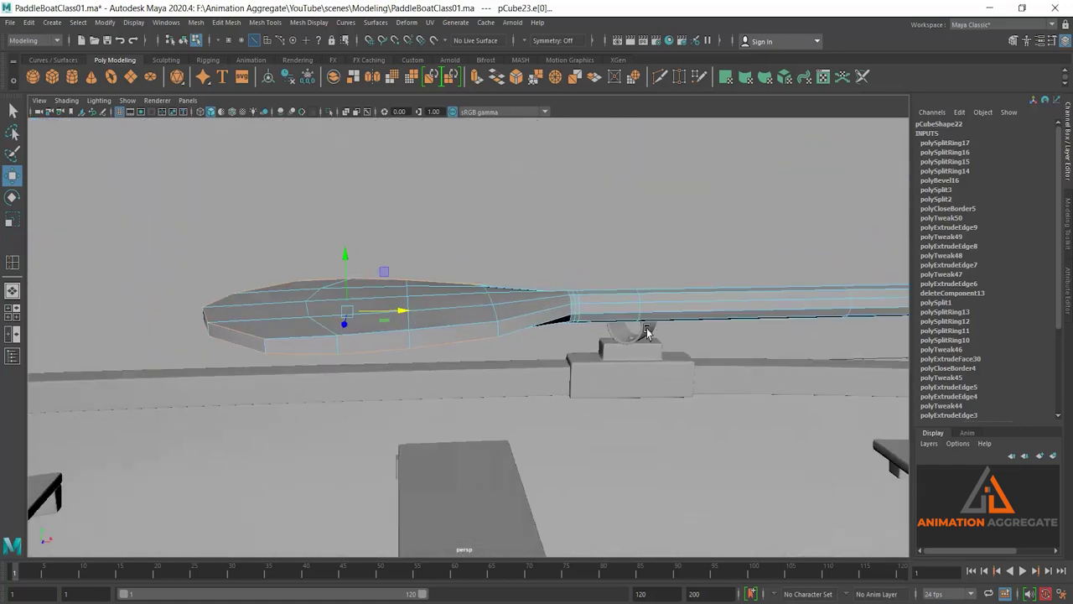
shift+click(318, 341)
mouse_move(422, 378)
alt+mouse_down()
mouse_move(495, 336)
mouse_move(565, 358)
mouse_move(556, 285)
mouse_move(539, 366)
alt+mouse_up()
key(ctrl+b)
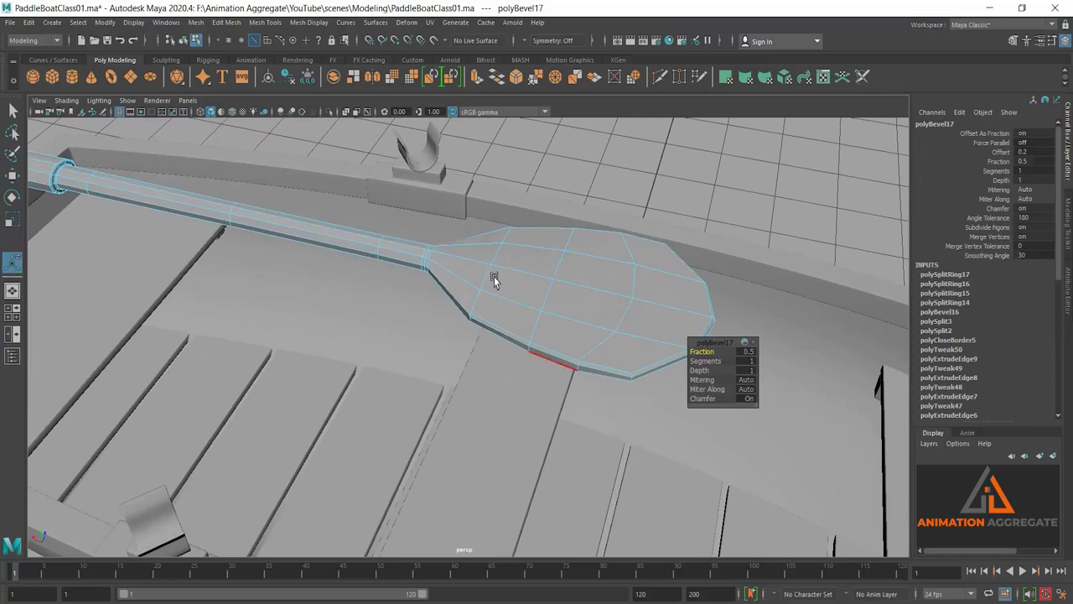
Step: Switch to vertex mode and merge the first doubled vertex pair at the blade neck
alt+drag(495, 279, 492, 266)
mouse_move(492, 266)
alt+right_down()
mouse_move(554, 433)
mouse_move(496, 350)
mouse_move(510, 249)
alt+right_up()
mouse_move(510, 249)
alt+mouse_down()
mouse_move(450, 318)
mouse_move(455, 330)
alt+mouse_up()
right_click(496, 267)
click(464, 266)
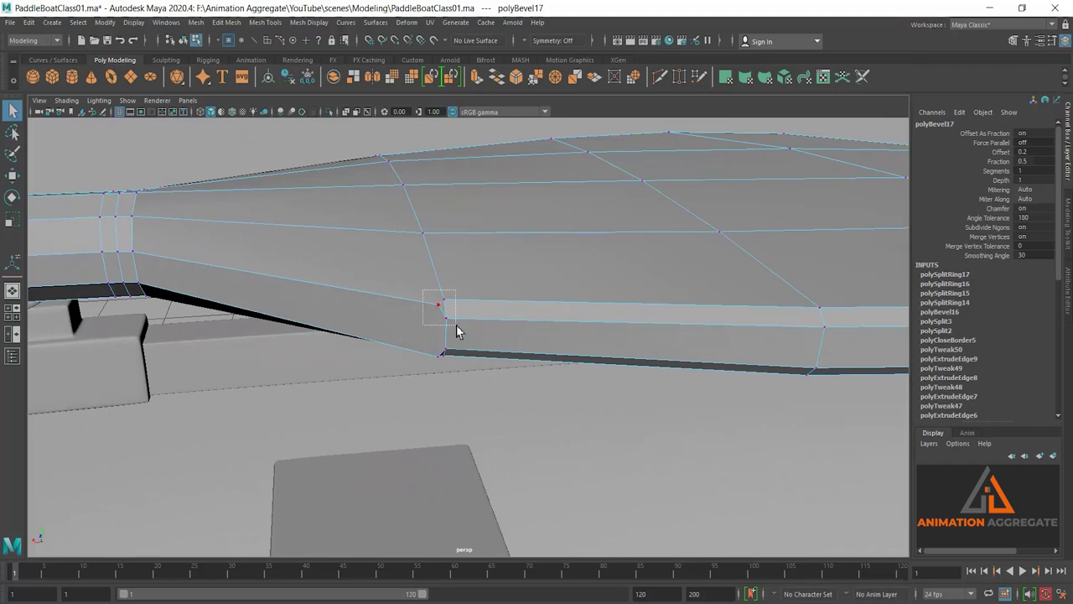
shift+right_drag(519, 285, 527, 211)
mouse_move(510, 338)
alt+mouse_down()
mouse_move(527, 294)
mouse_move(523, 309)
alt+mouse_up()
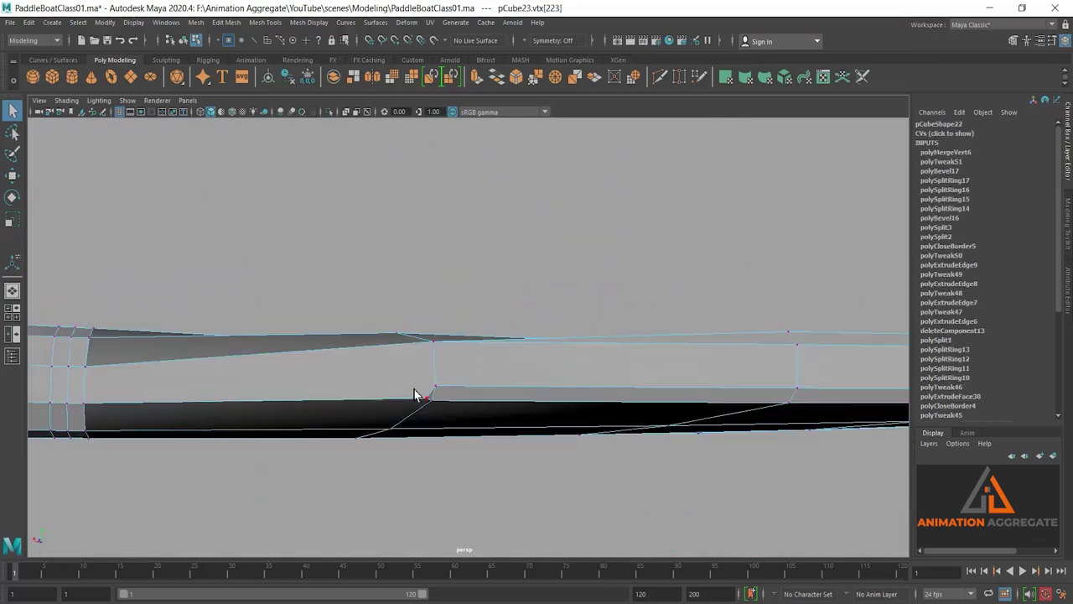
Step: Merge the remaining three vertex pairs where the blade meets the shaft
shift+right_drag(489, 273, 491, 179)
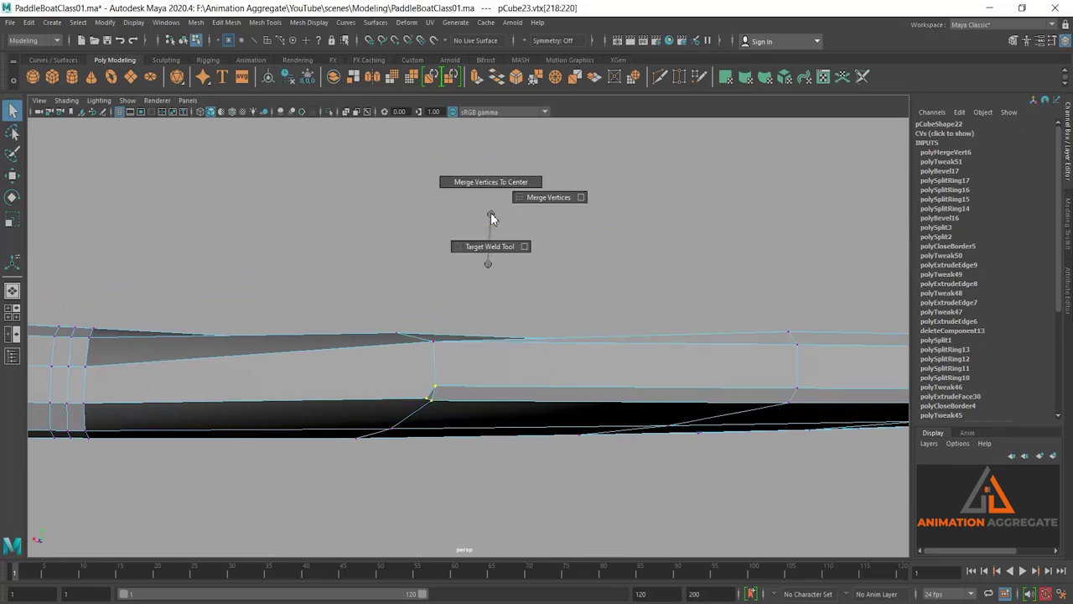
mouse_move(595, 402)
alt+mouse_down()
mouse_move(498, 400)
mouse_move(412, 431)
mouse_move(460, 330)
mouse_move(647, 508)
mouse_move(589, 492)
alt+mouse_up()
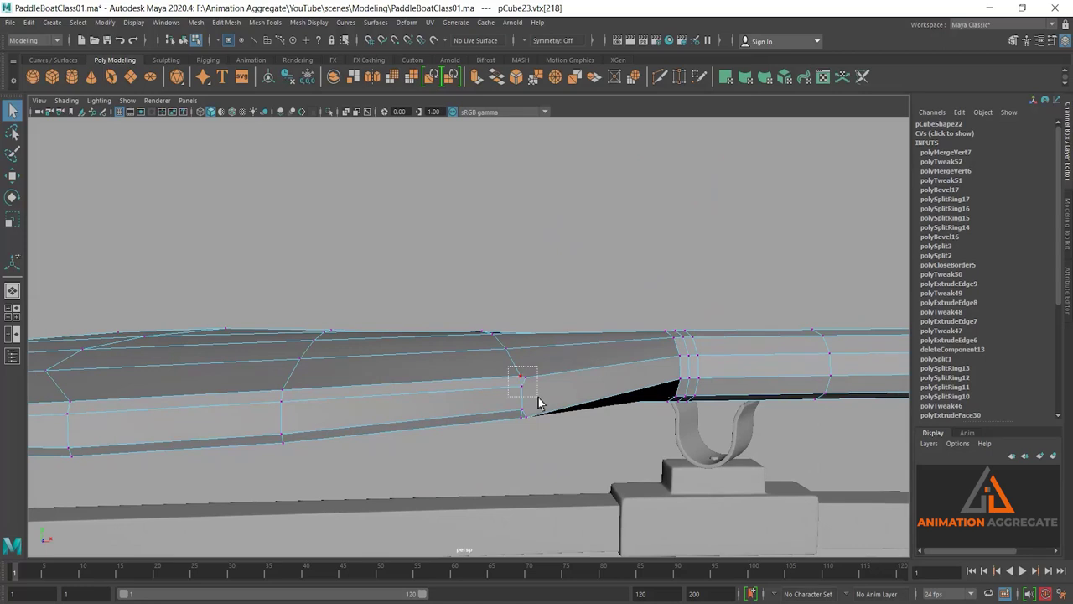
shift+right_drag(563, 266, 563, 159)
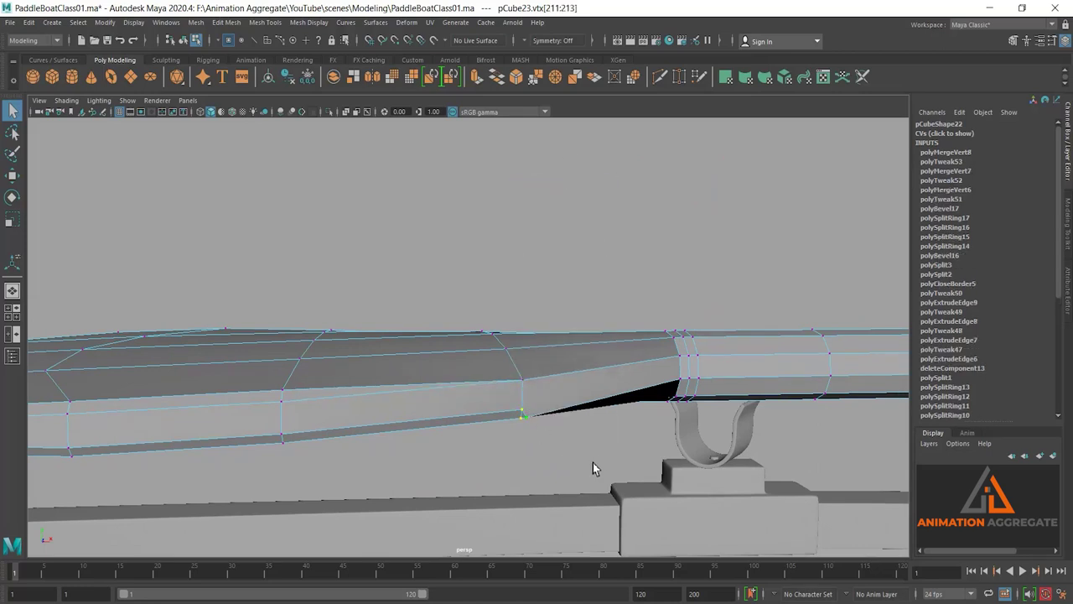
shift+right_drag(593, 462, 594, 355)
mouse_move(594, 355)
alt+mouse_down()
mouse_move(516, 350)
mouse_move(576, 341)
mouse_move(561, 361)
mouse_move(562, 403)
mouse_move(431, 378)
mouse_move(580, 348)
alt+mouse_up()
Step: Turn on smooth preview (3) and select the whole paddle object
key(3)
click(540, 407)
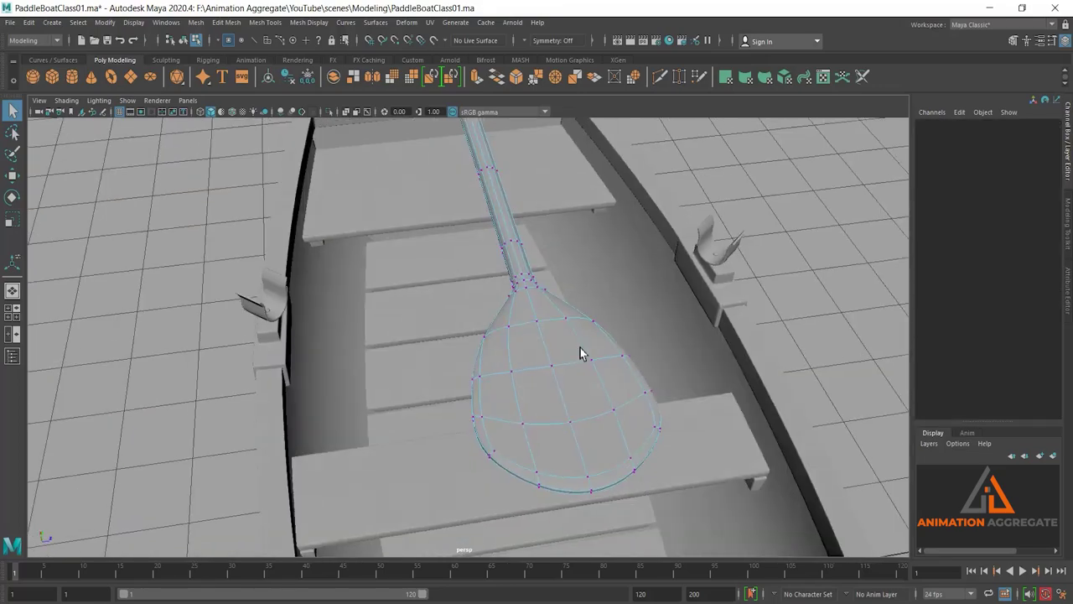
right_drag(580, 348, 652, 276)
alt+right_drag(699, 408, 509, 328)
alt+drag(509, 328, 480, 287)
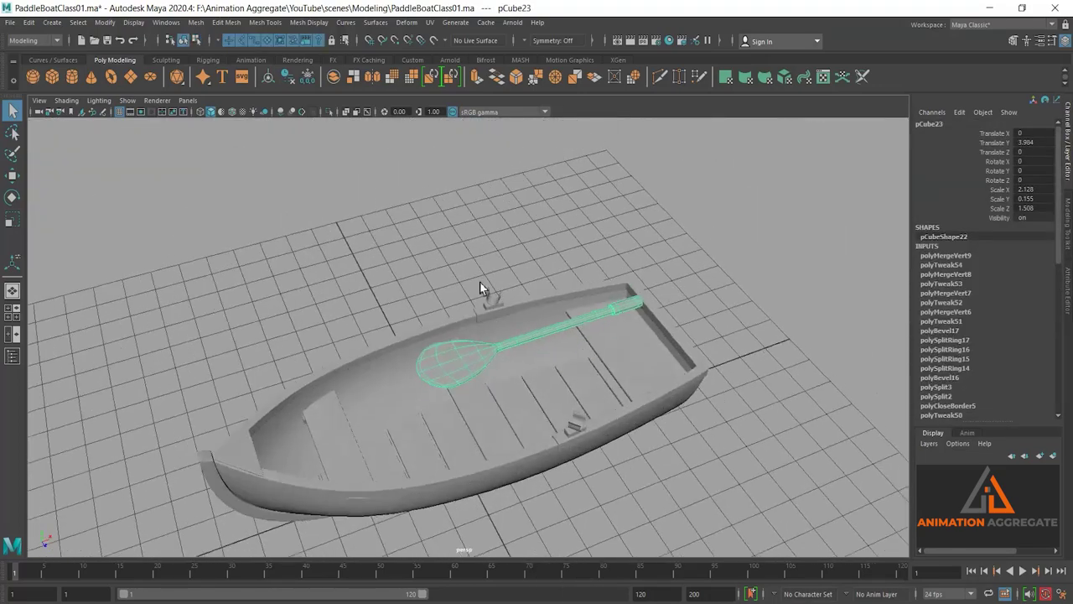
scroll(498, 383, up, 3)
scroll(475, 361, up, 2)
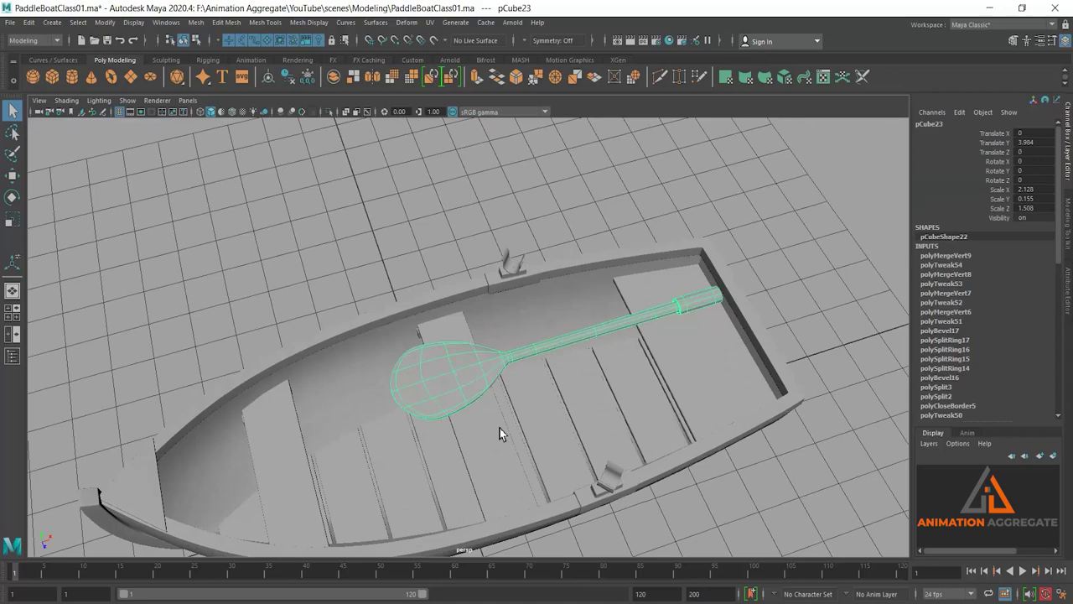
mouse_move(500, 429)
alt+mouse_down()
mouse_move(475, 427)
mouse_move(438, 357)
mouse_move(509, 403)
mouse_move(469, 369)
alt+mouse_up()
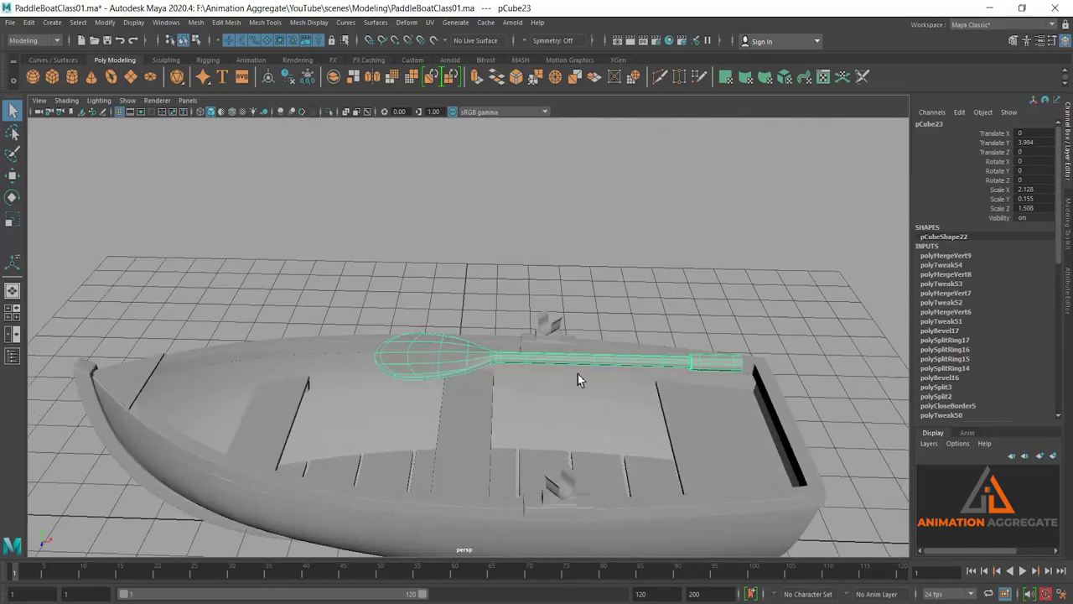
Step: Scale the paddle up slightly and move it to X -2.018, Y 2.27 inside the boat
key(r)
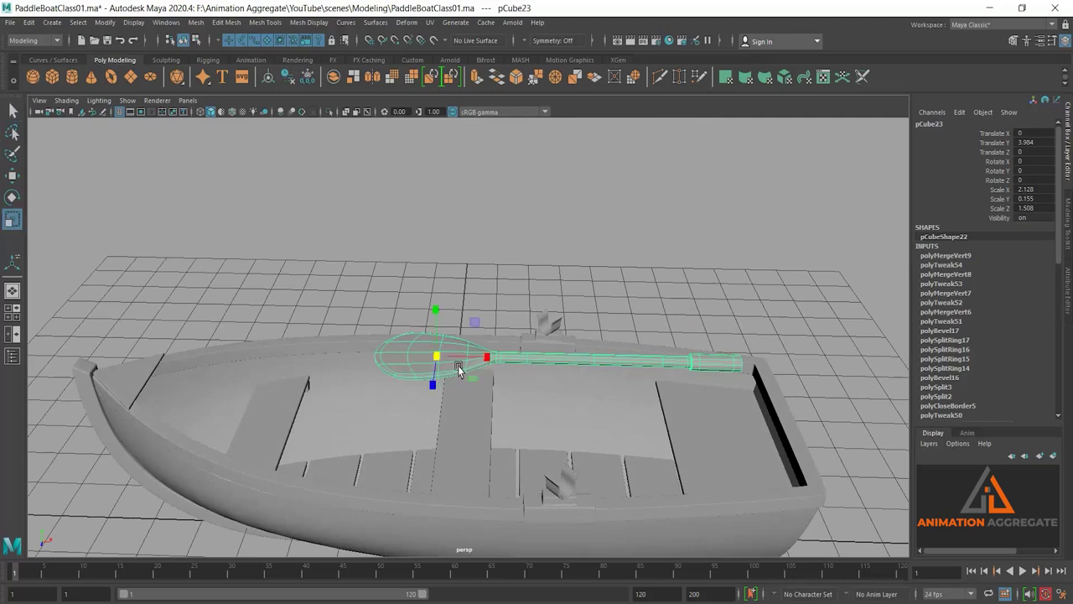
drag(438, 358, 489, 363)
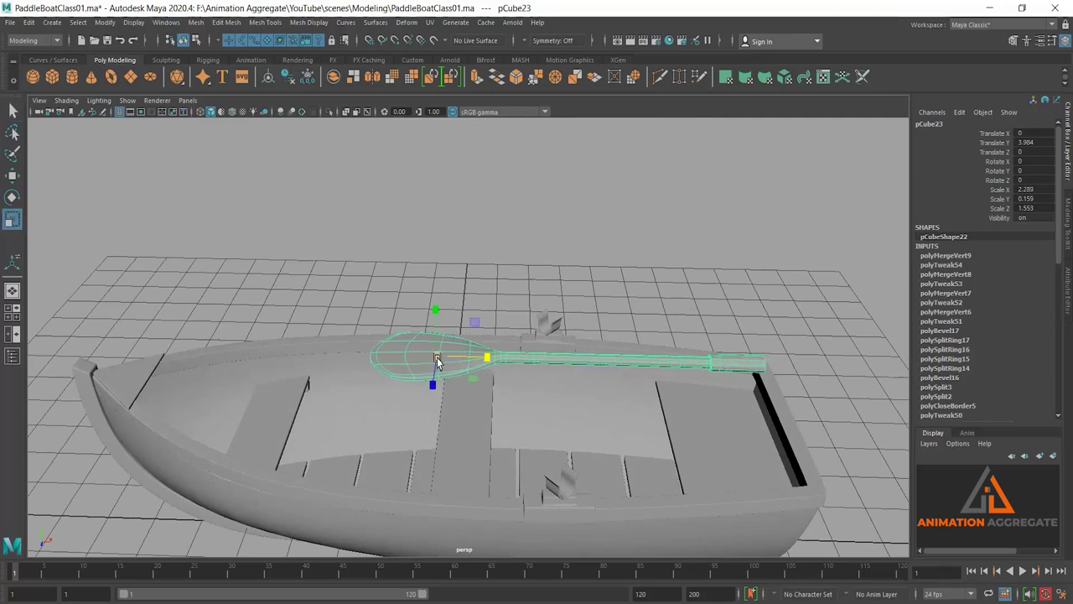
key(w)
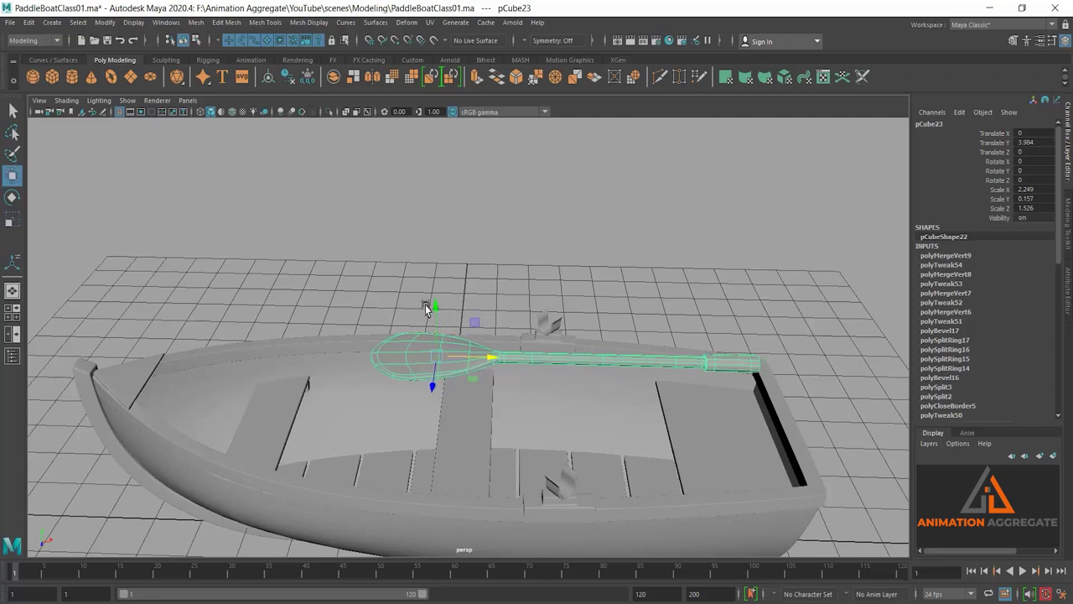
mouse_move(433, 321)
mouse_down()
mouse_move(441, 396)
mouse_move(502, 373)
mouse_move(551, 443)
mouse_move(596, 433)
mouse_move(556, 414)
mouse_move(537, 373)
mouse_move(435, 412)
mouse_move(413, 404)
mouse_move(417, 419)
mouse_move(618, 445)
mouse_move(528, 359)
mouse_move(587, 374)
mouse_move(472, 374)
mouse_up()
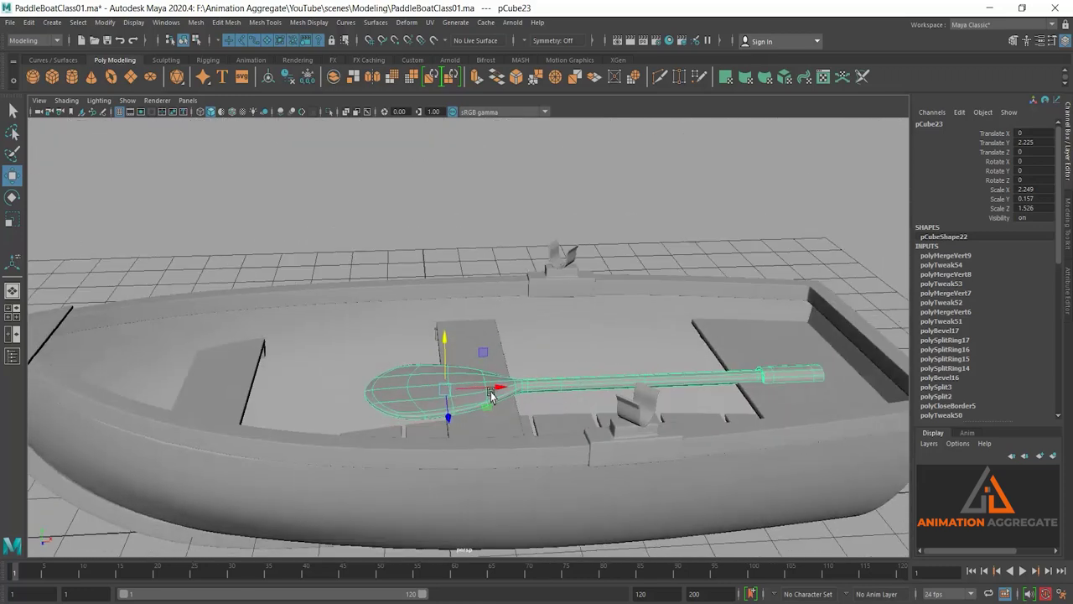
alt+middle_drag(657, 336, 647, 327)
mouse_move(493, 381)
mouse_down()
mouse_move(355, 397)
mouse_move(489, 403)
mouse_move(575, 383)
mouse_move(587, 396)
mouse_move(629, 377)
mouse_up()
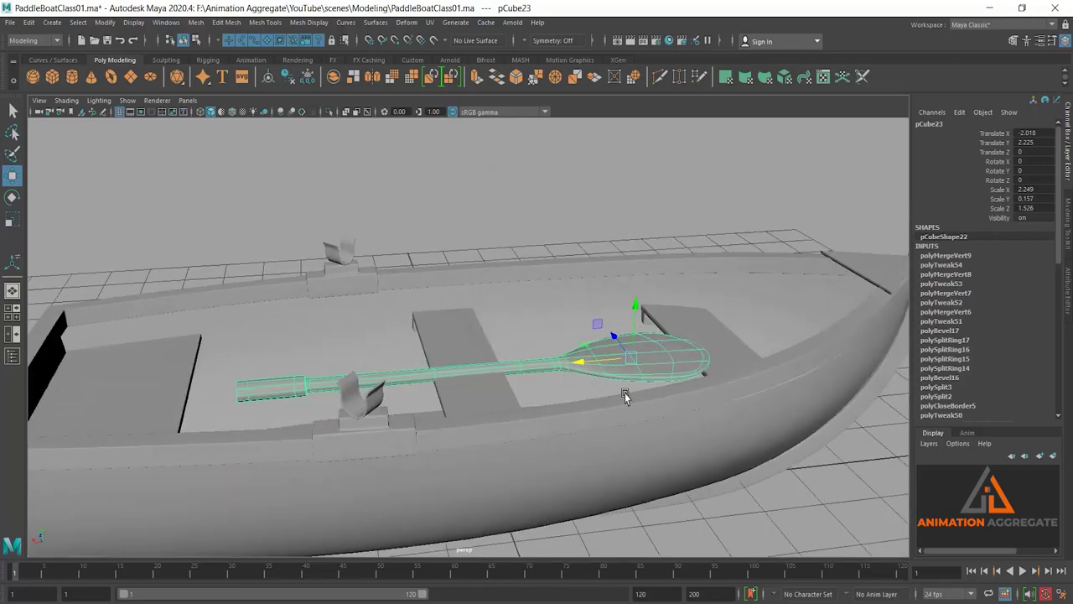
scroll(629, 378, up, 3)
scroll(406, 349, up, 4)
mouse_move(406, 349)
alt+mouse_down()
mouse_move(584, 363)
mouse_move(615, 335)
mouse_move(328, 333)
mouse_move(165, 361)
mouse_move(164, 328)
mouse_move(341, 347)
alt+mouse_up()
Step: Duplicate the paddle, place the copy beside it, and shift the original along Z
key(ctrl+d)
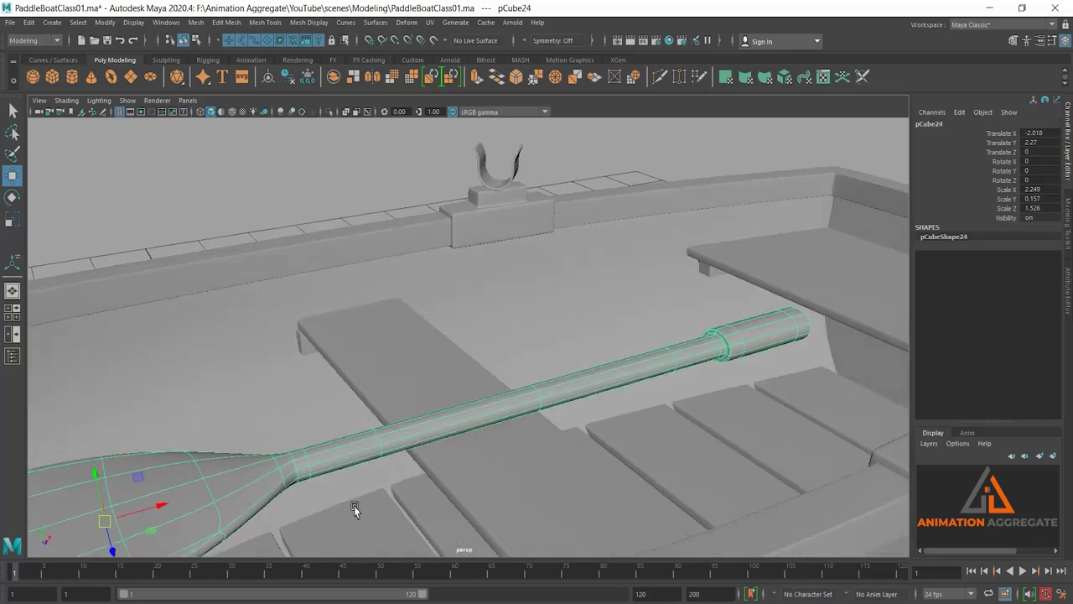
alt+drag(354, 506, 240, 355)
alt+right_drag(240, 355, 440, 515)
mouse_move(394, 521)
mouse_down()
mouse_move(335, 467)
mouse_move(364, 479)
mouse_up()
click(419, 473)
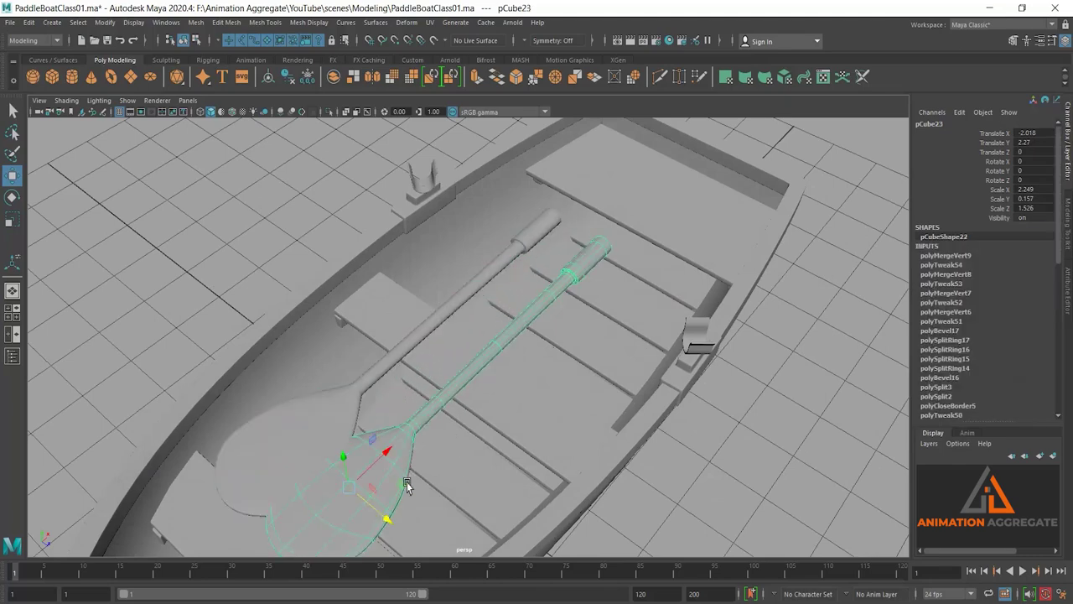
drag(390, 523, 417, 549)
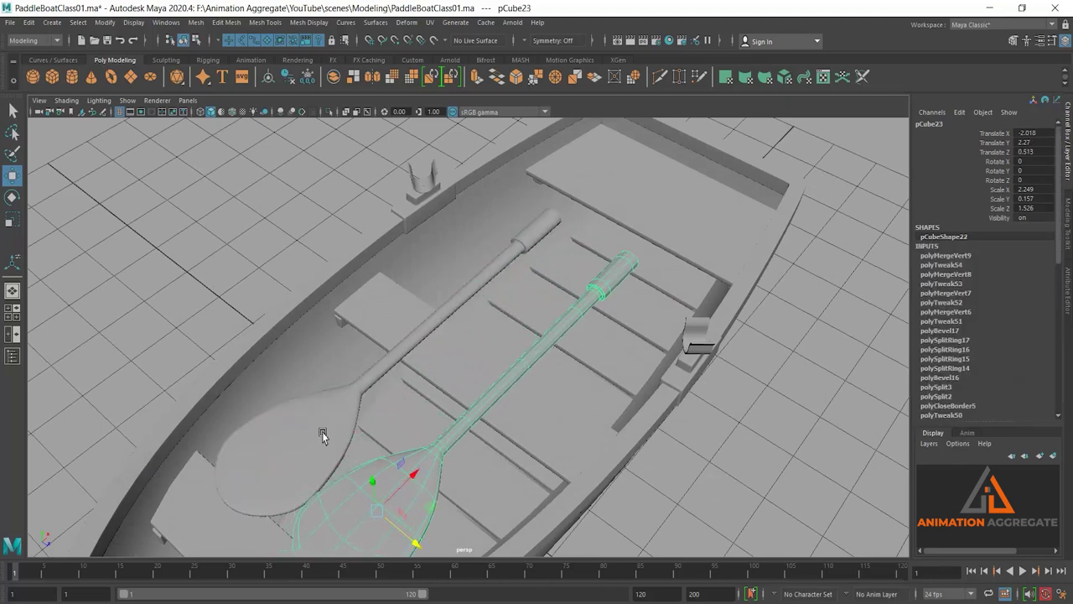
Step: Tilt the second oar about Z and lower it toward the seat
click(323, 436)
key(e)
mouse_move(298, 417)
mouse_down()
mouse_move(301, 399)
mouse_move(287, 419)
mouse_up()
mouse_move(401, 424)
alt+mouse_down()
mouse_move(436, 403)
mouse_move(338, 382)
mouse_move(412, 294)
mouse_move(436, 410)
mouse_move(412, 423)
mouse_move(477, 309)
alt+mouse_up()
key(w)
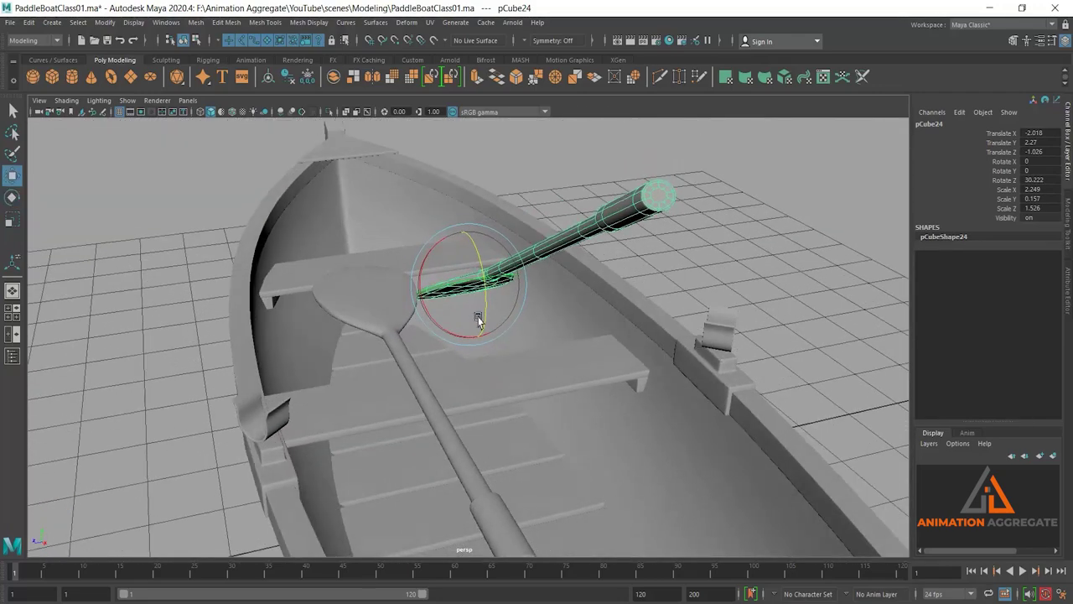
mouse_move(465, 242)
mouse_down()
mouse_move(476, 311)
mouse_move(479, 300)
mouse_move(449, 324)
mouse_move(400, 215)
mouse_move(525, 331)
mouse_move(384, 260)
mouse_up()
Step: Adjust the second oar to 19.833° on Z at X -1.618, Y 1.669, resting on the seat
alt+right_drag(384, 260, 436, 427)
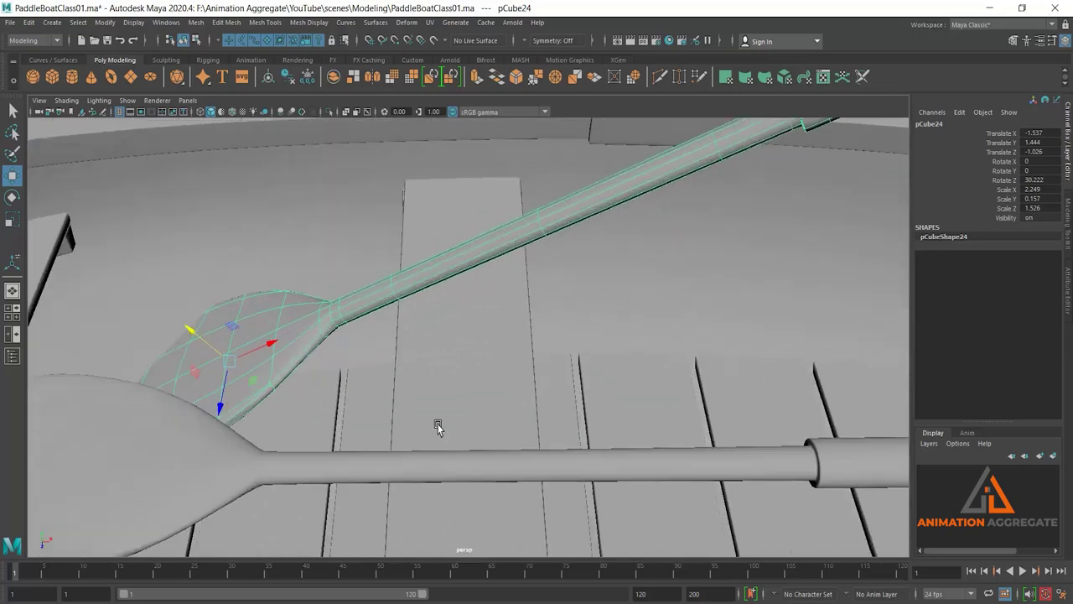
alt+drag(436, 427, 379, 400)
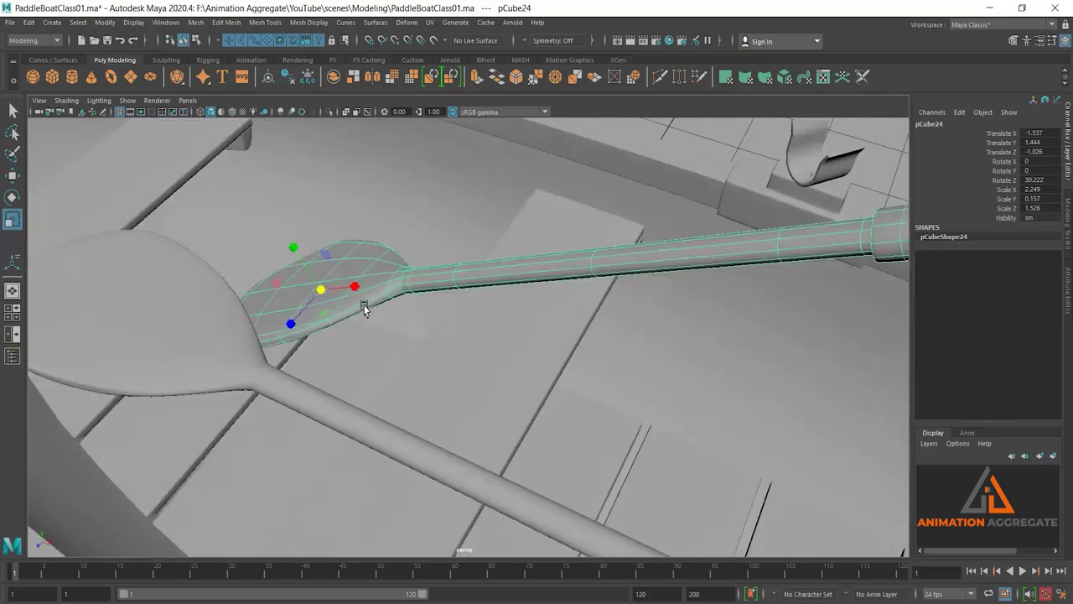
key(e)
drag(344, 278, 352, 274)
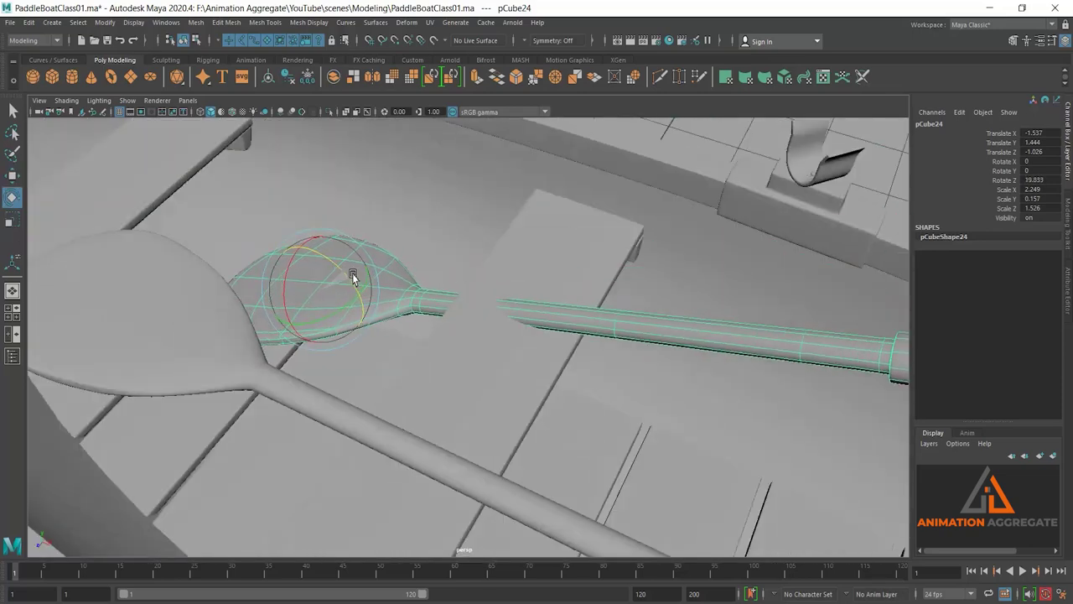
key(w)
mouse_move(288, 333)
mouse_down()
mouse_move(276, 347)
mouse_move(294, 342)
mouse_up()
mouse_move(283, 264)
mouse_down()
mouse_move(276, 239)
mouse_move(335, 240)
mouse_move(335, 252)
mouse_up()
mouse_move(459, 312)
alt+mouse_down()
mouse_move(490, 288)
mouse_move(436, 249)
mouse_move(473, 305)
mouse_move(447, 294)
mouse_move(511, 361)
mouse_move(568, 377)
mouse_move(532, 355)
mouse_move(535, 344)
alt+mouse_up()
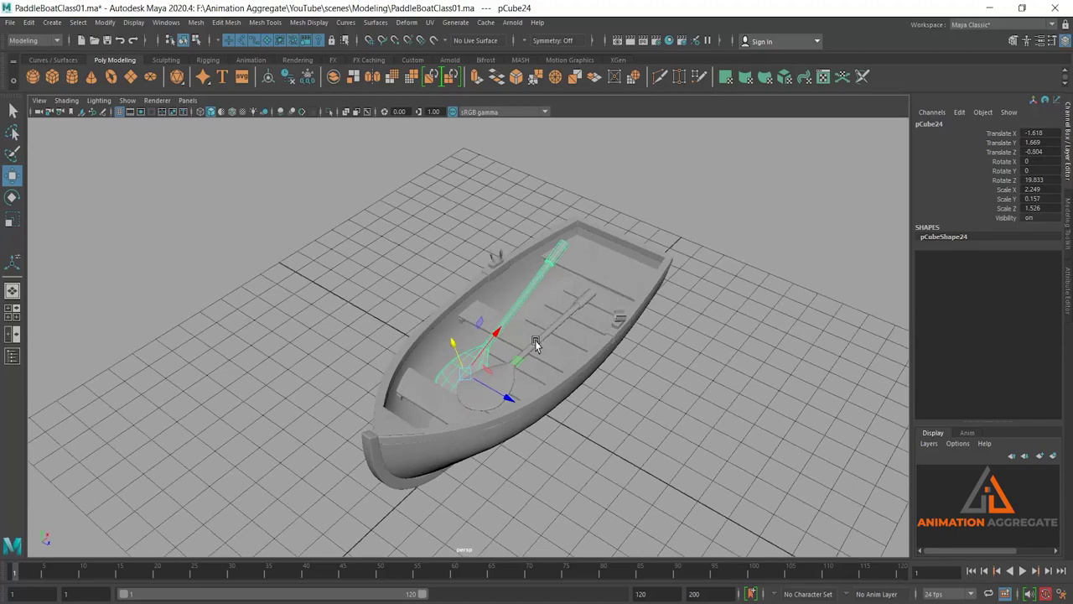
click(730, 412)
mouse_move(696, 413)
alt+mouse_down()
mouse_move(607, 366)
mouse_move(546, 367)
mouse_move(579, 407)
mouse_move(584, 392)
mouse_move(567, 423)
alt+mouse_up()
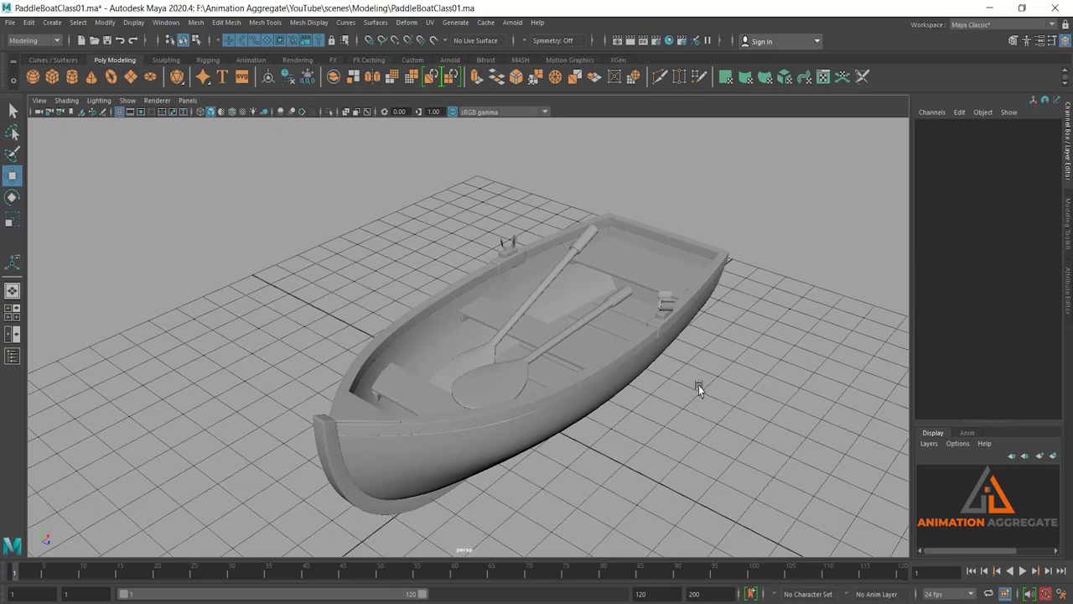
Step: Add a new cube to the scene near the boat's stern
mouse_move(698, 384)
alt+mouse_down()
mouse_move(591, 223)
mouse_move(602, 263)
alt+mouse_up()
mouse_move(603, 264)
alt+right_down()
mouse_move(570, 445)
mouse_move(590, 409)
alt+right_up()
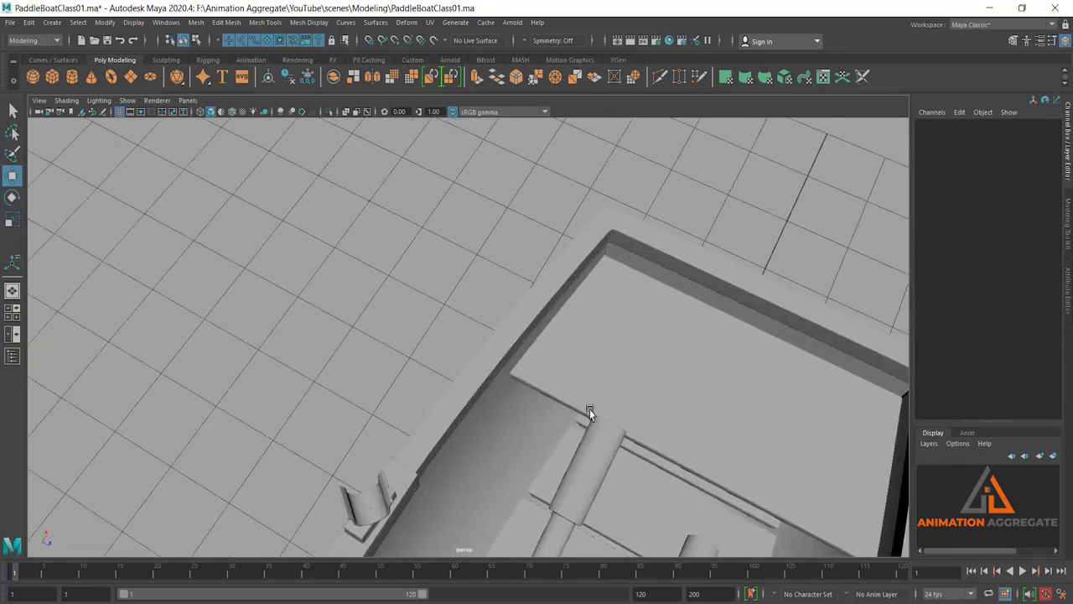
mouse_move(590, 409)
alt+mouse_down()
mouse_move(644, 351)
mouse_move(241, 254)
alt+mouse_up()
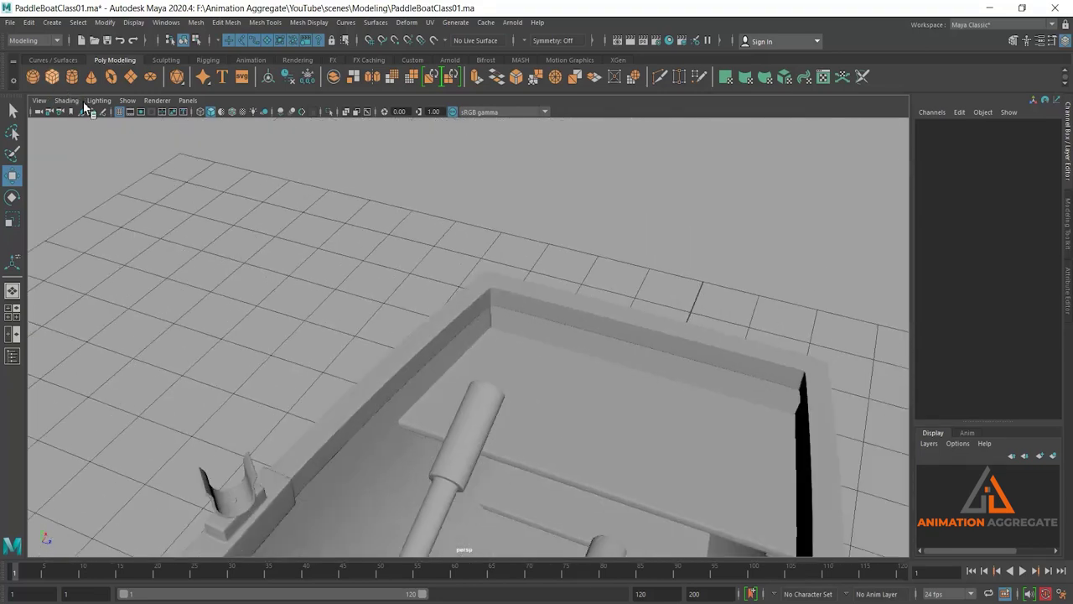
alt+drag(276, 218, 454, 327)
click(454, 327)
alt+right_drag(586, 503, 438, 313)
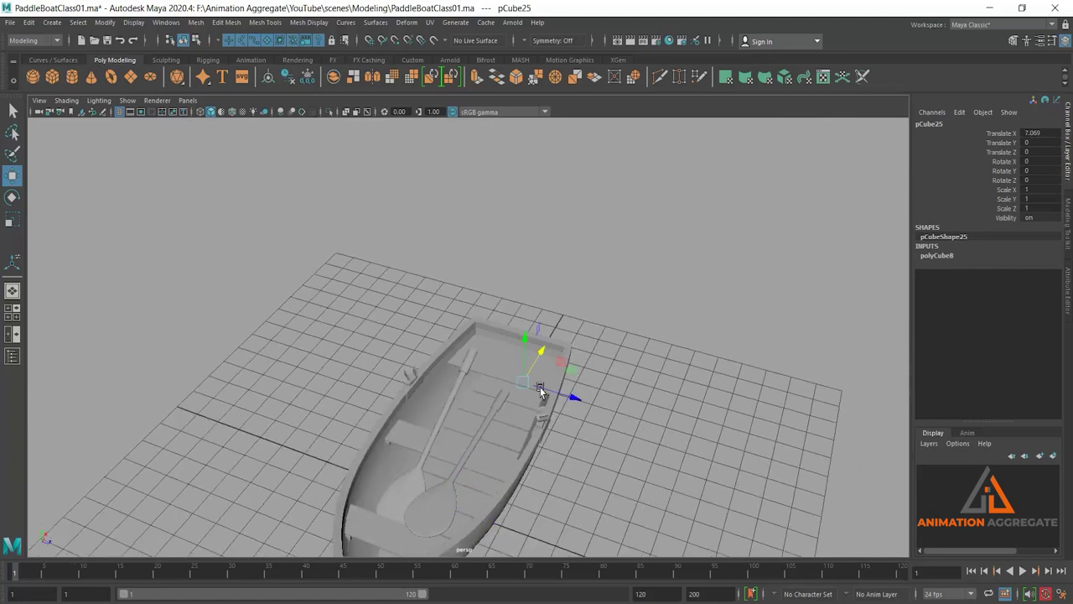
Step: Raise the cube toward the stern and scale it
mouse_move(517, 344)
mouse_down()
mouse_move(500, 324)
mouse_move(510, 376)
mouse_up()
key(r)
scroll(503, 403, up, 2)
scroll(491, 431, up, 3)
scroll(582, 534, up, 3)
scroll(575, 445, up, 2)
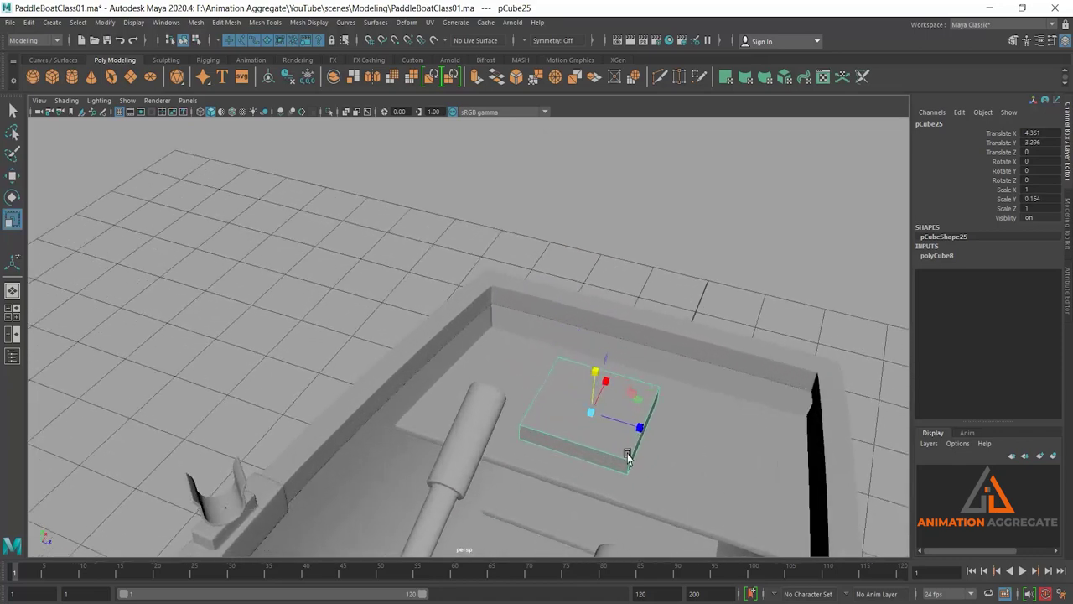
key(q)
Step: Move the cube along Z to the stern wall and lower it onto the boat floor
key(w)
mouse_move(641, 431)
mouse_down()
mouse_move(556, 383)
mouse_move(527, 387)
mouse_up()
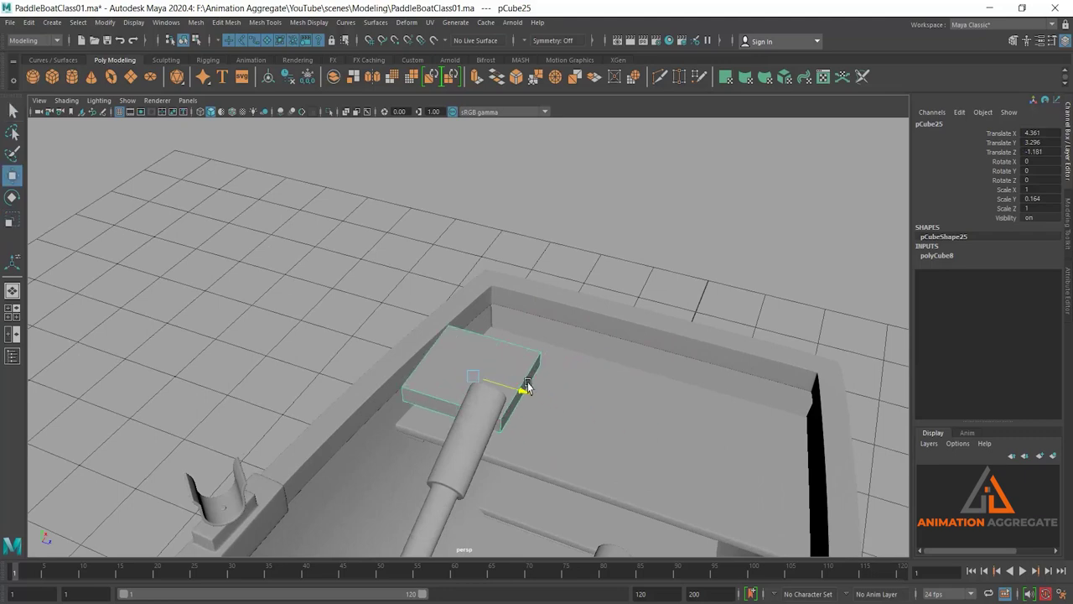
mouse_move(498, 352)
mouse_down()
mouse_move(531, 299)
mouse_move(507, 268)
mouse_up()
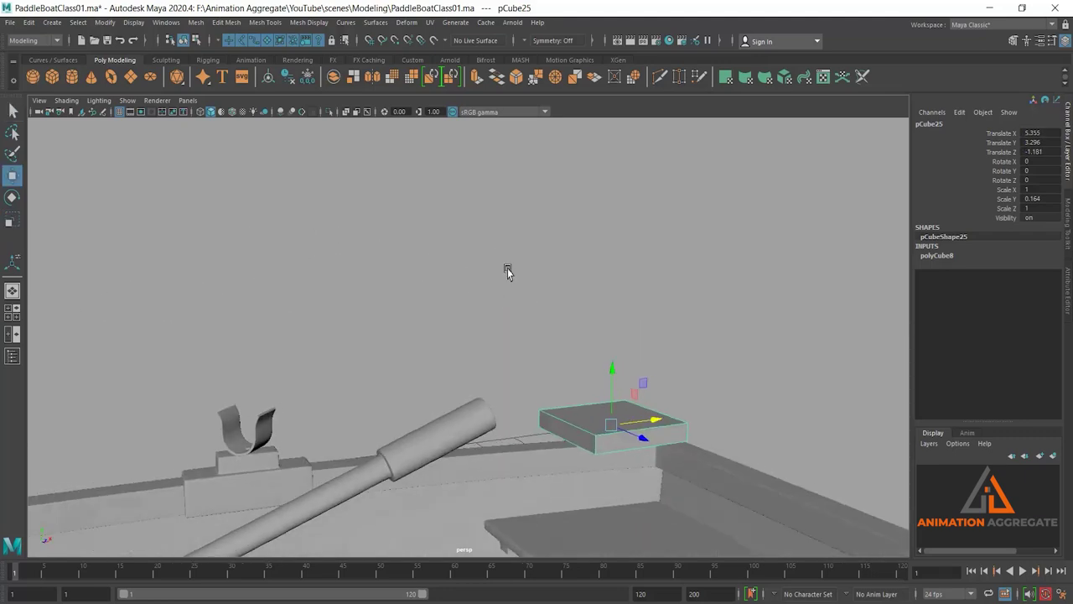
scroll(600, 445, up, 2)
alt+drag(601, 445, 568, 332)
drag(599, 271, 597, 408)
Step: Flatten the cube into a thin plank (scale Y 0.068) and slide it into the stern corner
key(r)
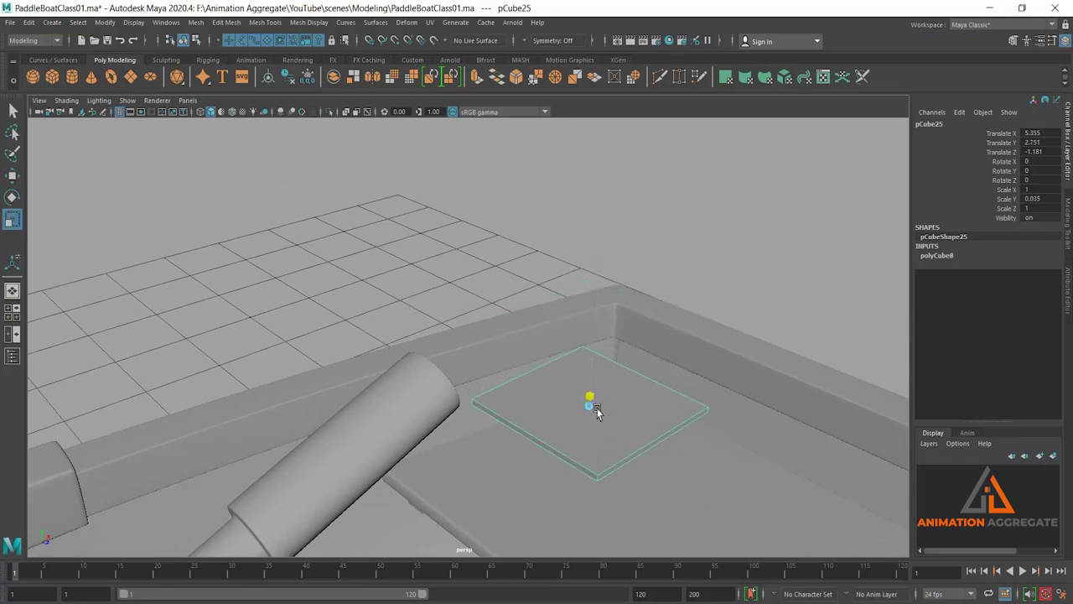
key(w)
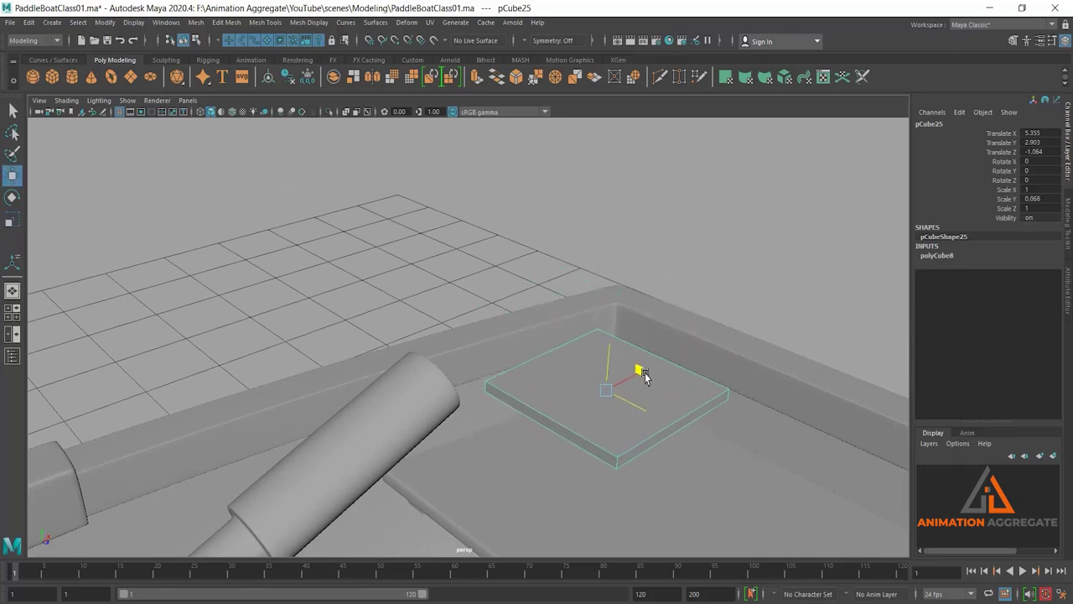
mouse_move(642, 369)
alt+mouse_down()
mouse_move(642, 429)
mouse_move(693, 411)
alt+mouse_up()
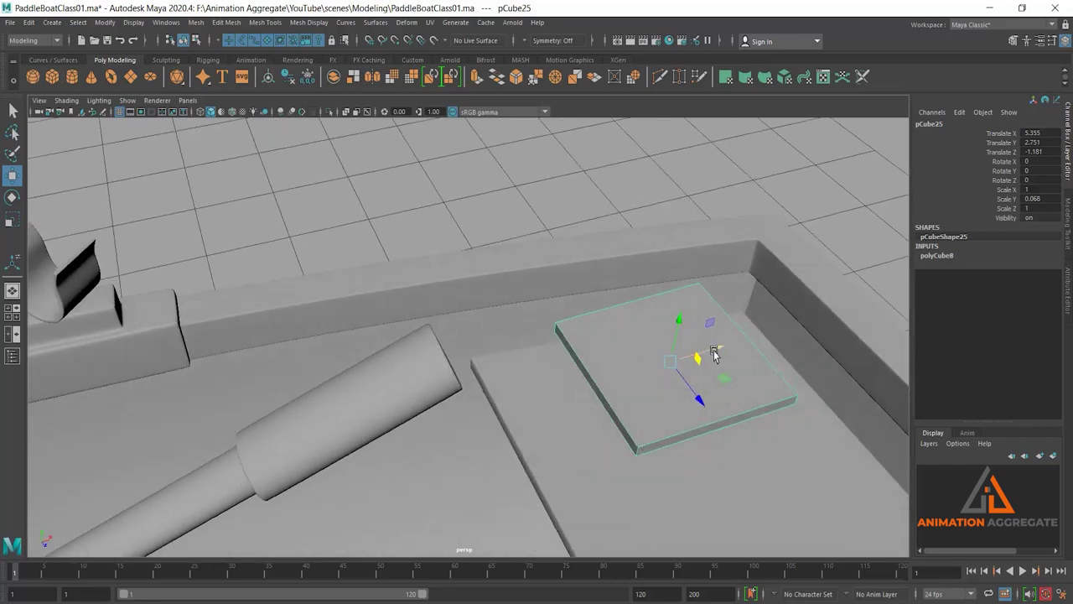
drag(713, 354, 800, 332)
scroll(783, 400, up, 3)
mouse_move(783, 400)
alt+mouse_down()
mouse_move(758, 508)
mouse_move(713, 417)
alt+mouse_up()
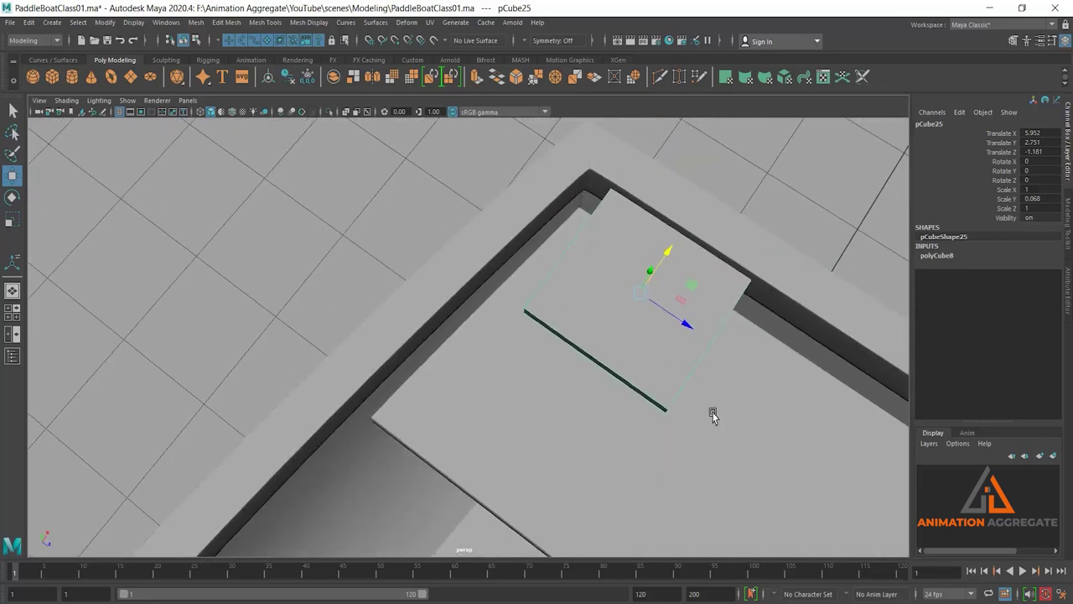
drag(694, 328, 664, 311)
Step: Pull one plank corner vertex along X to meet the hull
right_drag(587, 300, 481, 207)
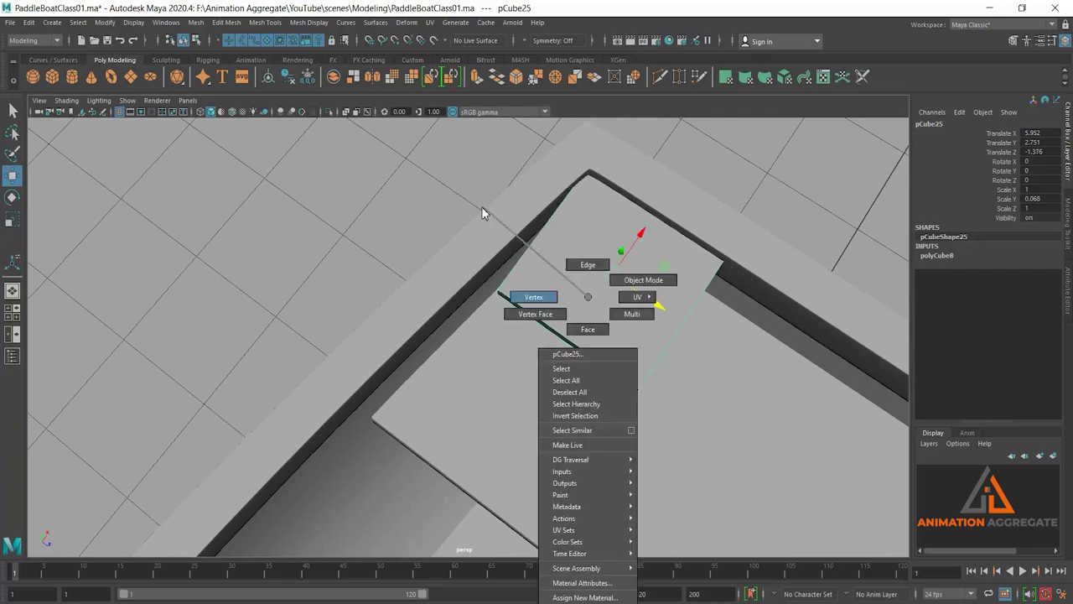
mouse_move(457, 254)
mouse_down()
mouse_move(556, 331)
mouse_move(514, 312)
mouse_up()
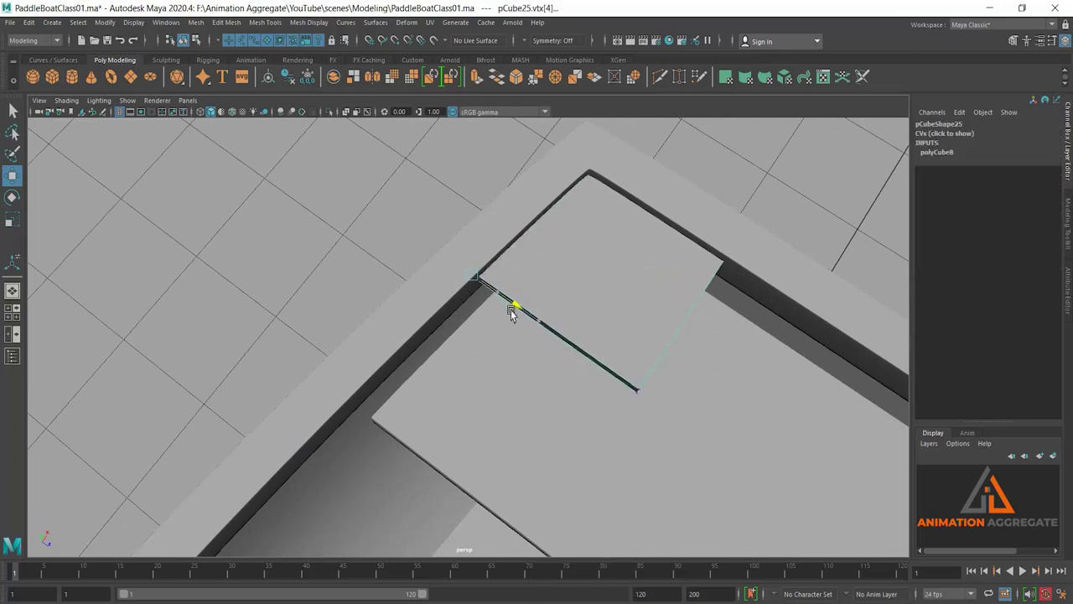
alt+drag(643, 325, 630, 328)
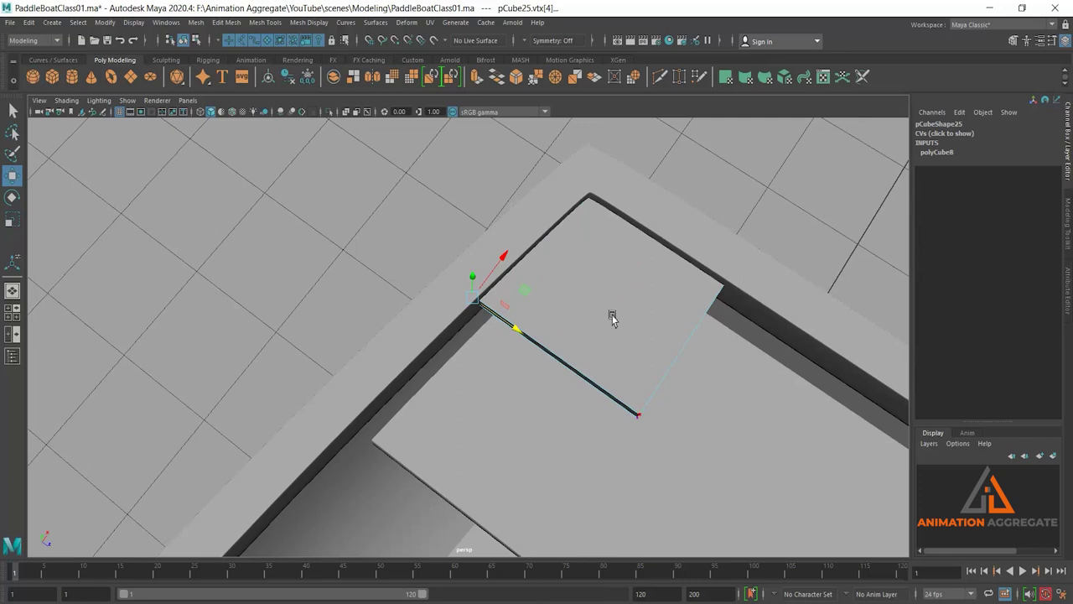
right_drag(612, 317, 662, 277)
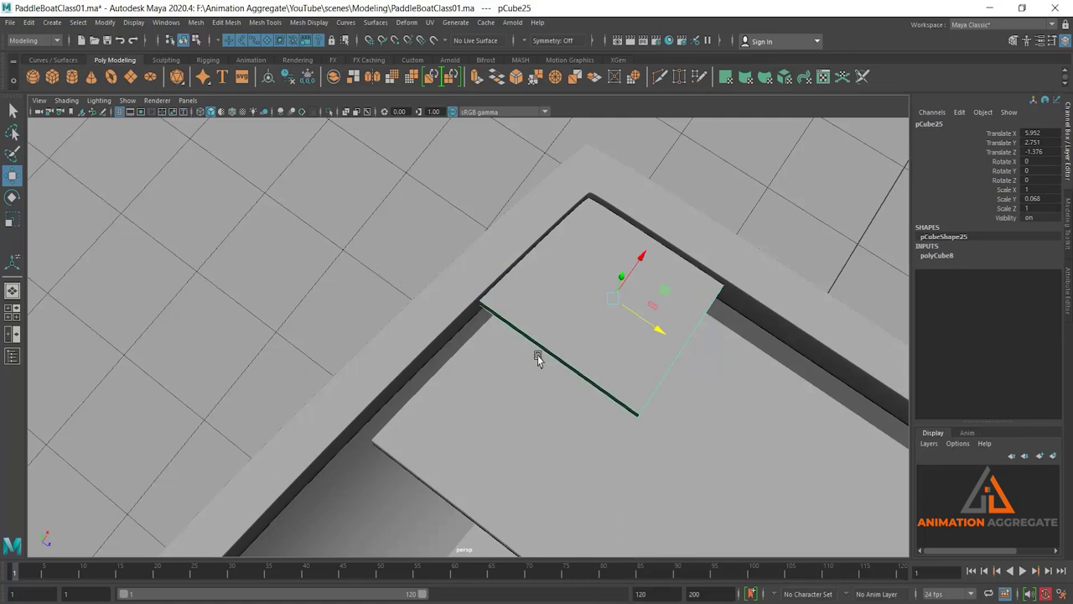
mouse_move(537, 358)
alt+mouse_down()
mouse_move(575, 327)
mouse_move(597, 389)
alt+mouse_up()
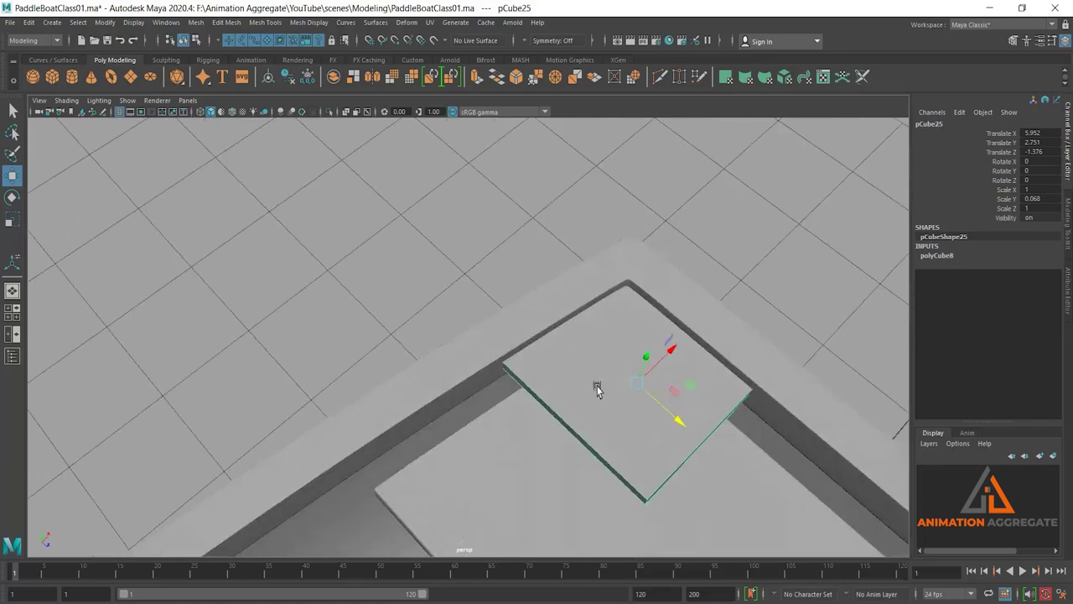
Step: Isolate the plank and Multi-Cut a diagonal edge between opposite corners
click(329, 111)
mouse_move(352, 292)
alt+mouse_down()
mouse_move(445, 300)
mouse_move(414, 355)
alt+mouse_up()
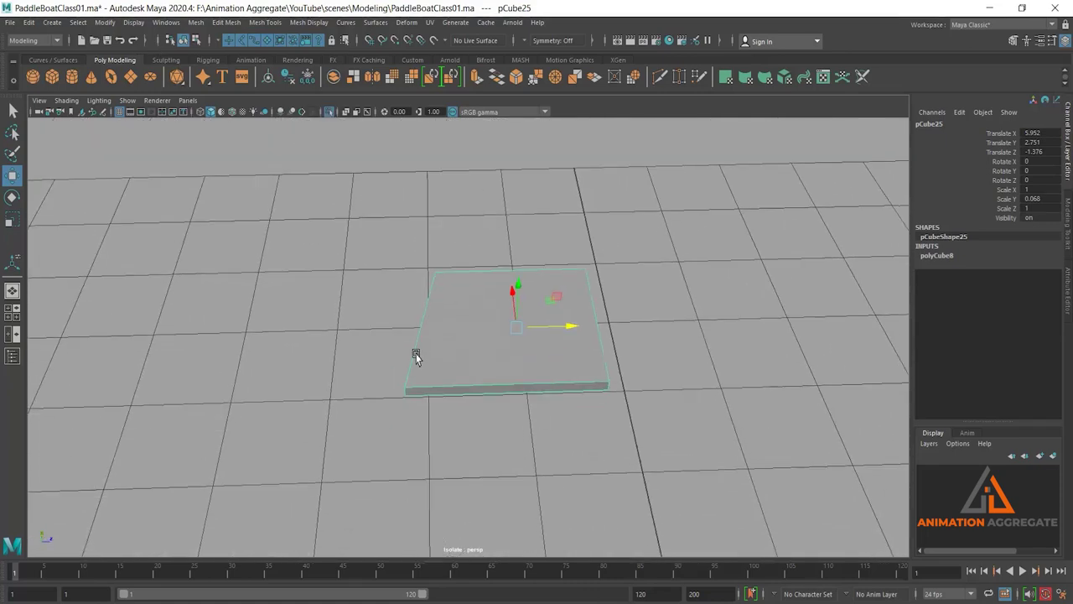
shift+right_click(495, 309)
shift+right_drag(495, 320, 432, 343)
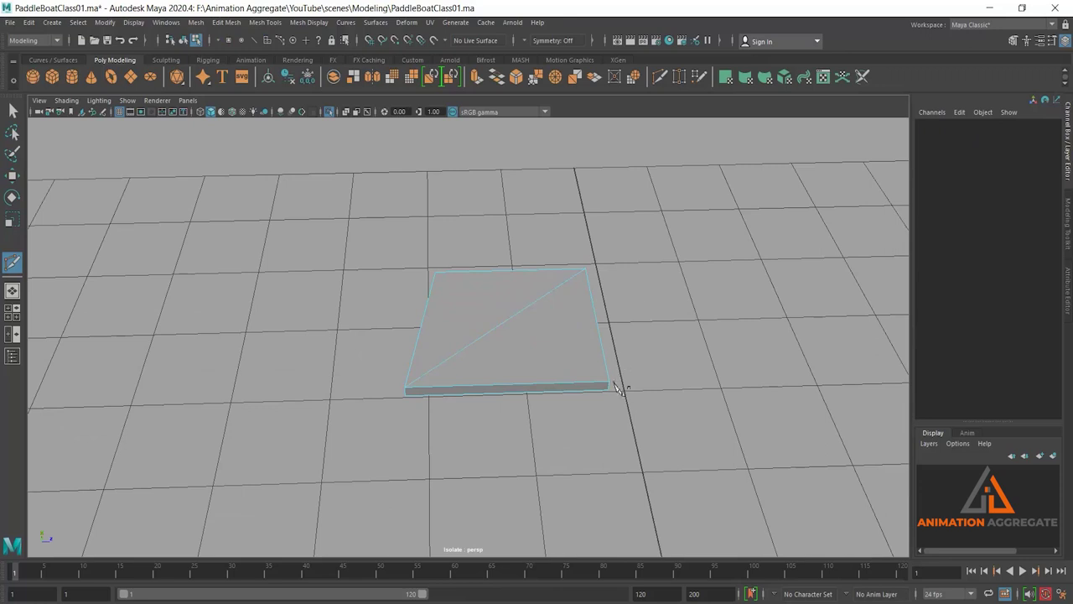
mouse_move(616, 387)
alt+mouse_down()
mouse_move(598, 371)
mouse_move(450, 433)
mouse_move(467, 406)
mouse_move(499, 438)
alt+mouse_up()
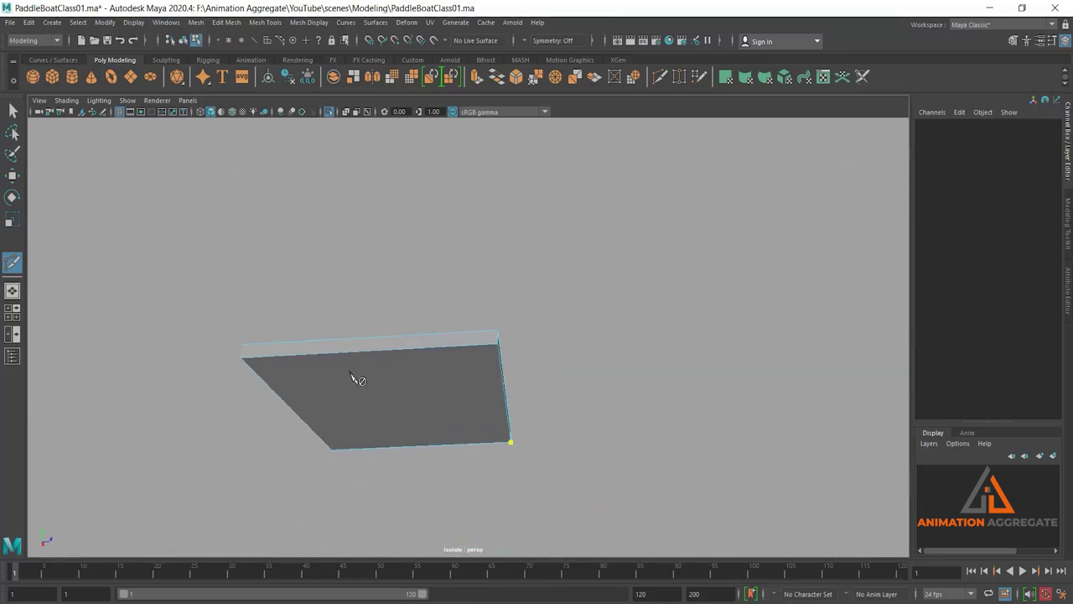
click(241, 358)
Step: Delete one half of the plank's face, leaving a triangle
mouse_move(533, 354)
alt+mouse_down()
mouse_move(486, 434)
mouse_move(411, 246)
mouse_move(399, 342)
alt+mouse_up()
key(w)
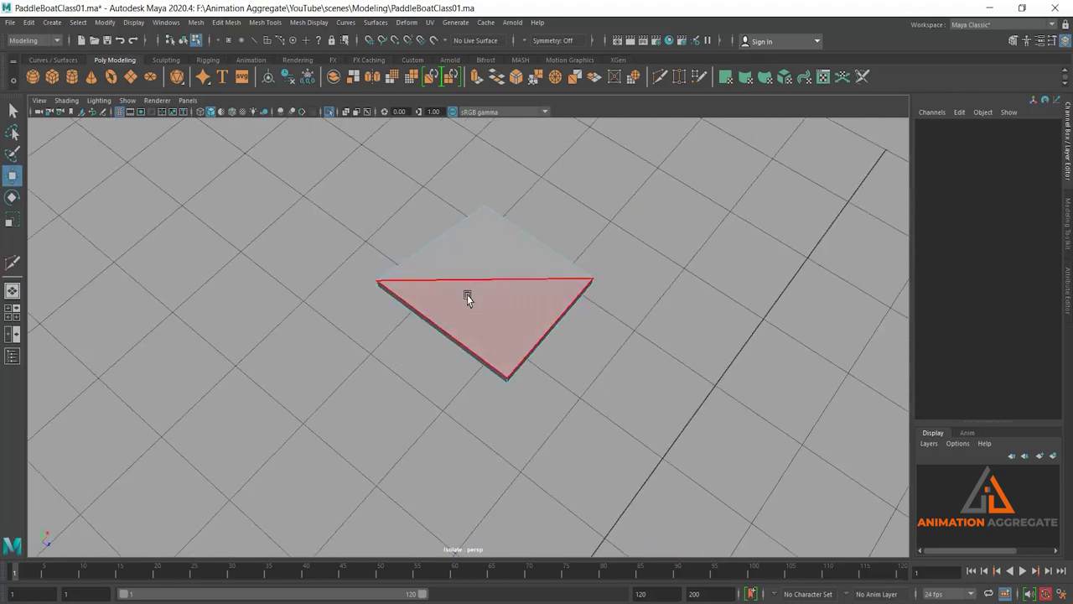
right_drag(467, 299, 464, 262)
drag(422, 324, 560, 388)
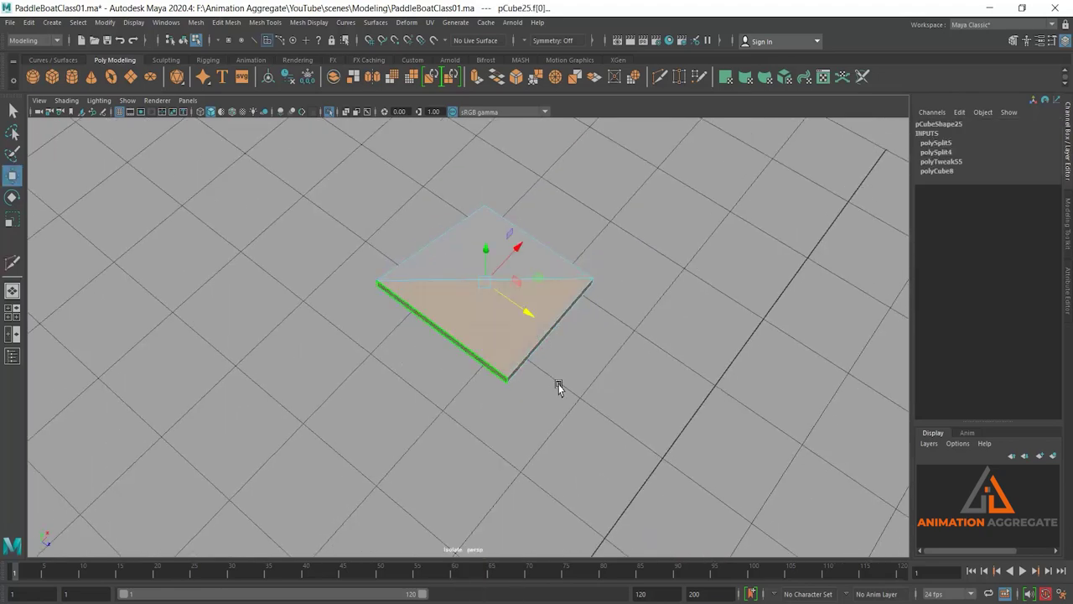
key(Delete)
Step: Select the triangle's open border edge and cap it with Mesh > Fill Hole
right_drag(508, 277, 563, 217)
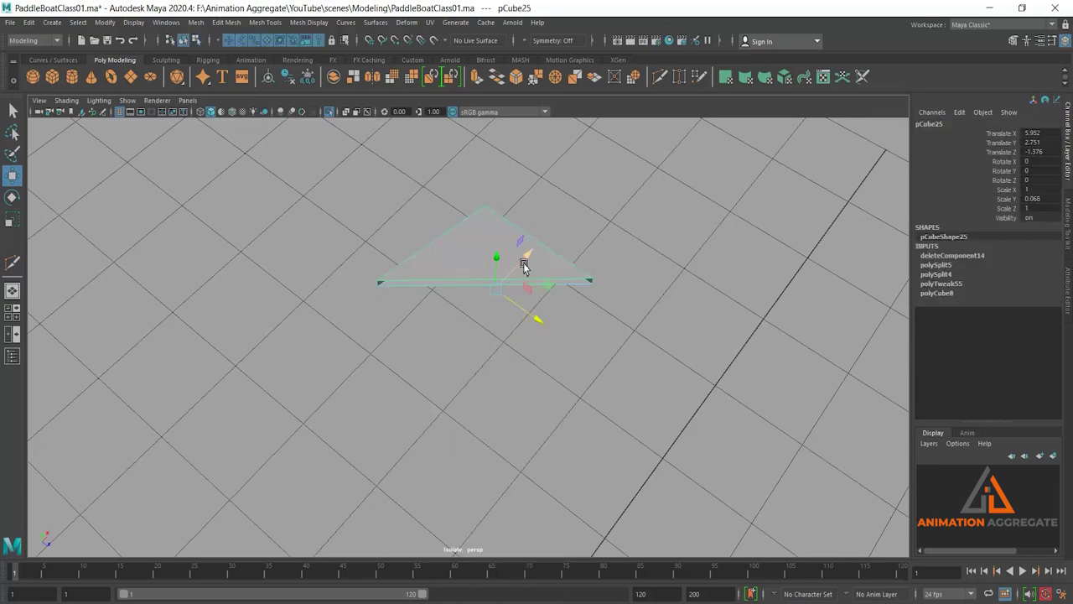
right_drag(523, 265, 511, 216)
click(511, 281)
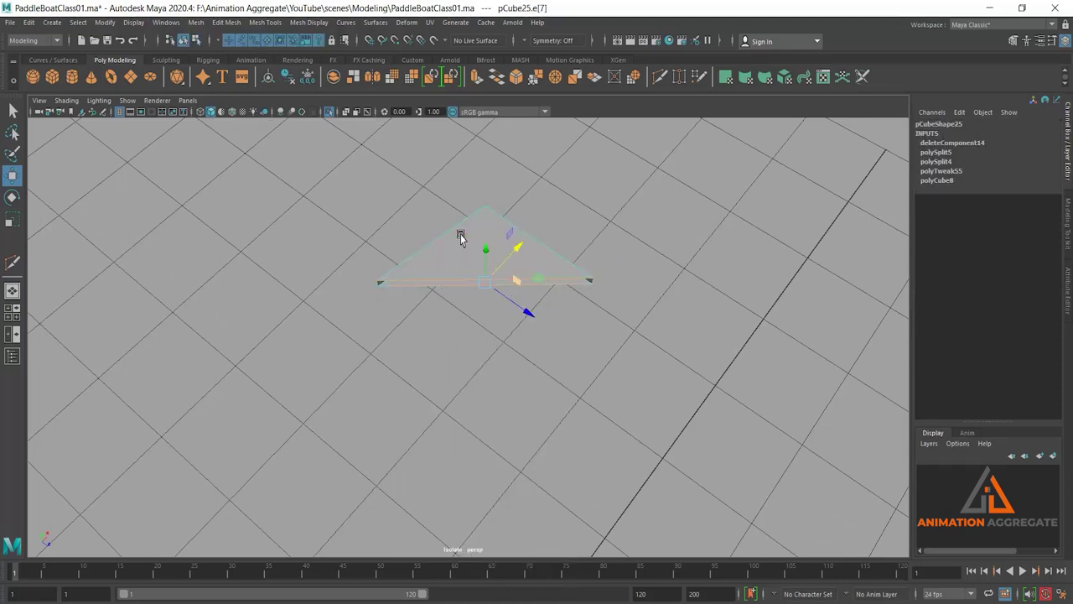
click(196, 23)
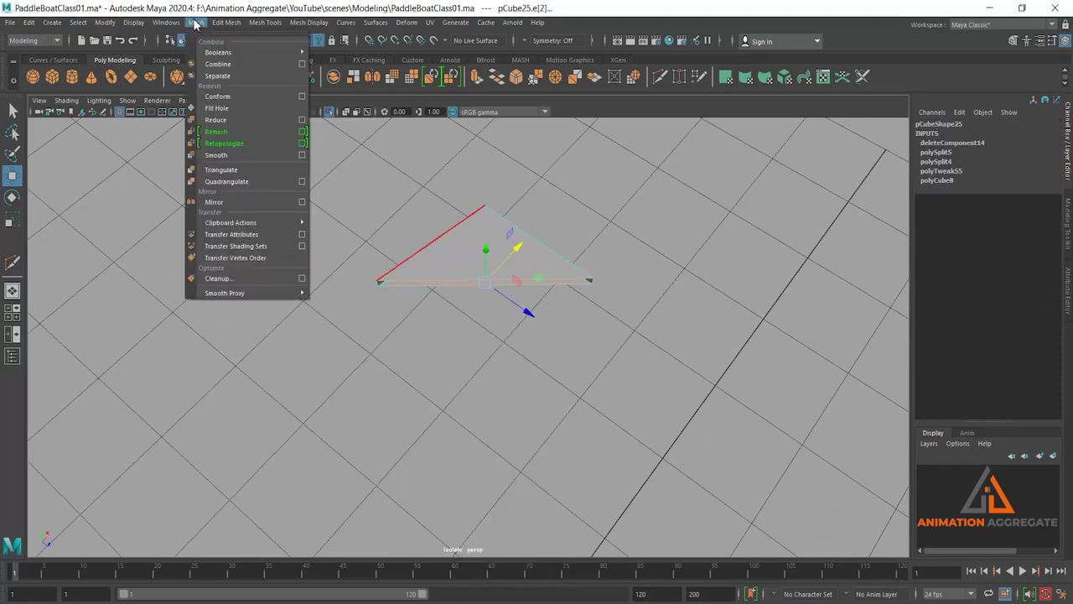
click(224, 110)
alt+drag(477, 240, 479, 286)
mouse_move(456, 272)
right_down()
mouse_move(513, 235)
mouse_move(589, 366)
right_up()
Step: Bevel the triangle's edges at fraction 0.5 with 2 segments, then reselect the brace
key(ctrl+b)
drag(703, 352, 720, 361)
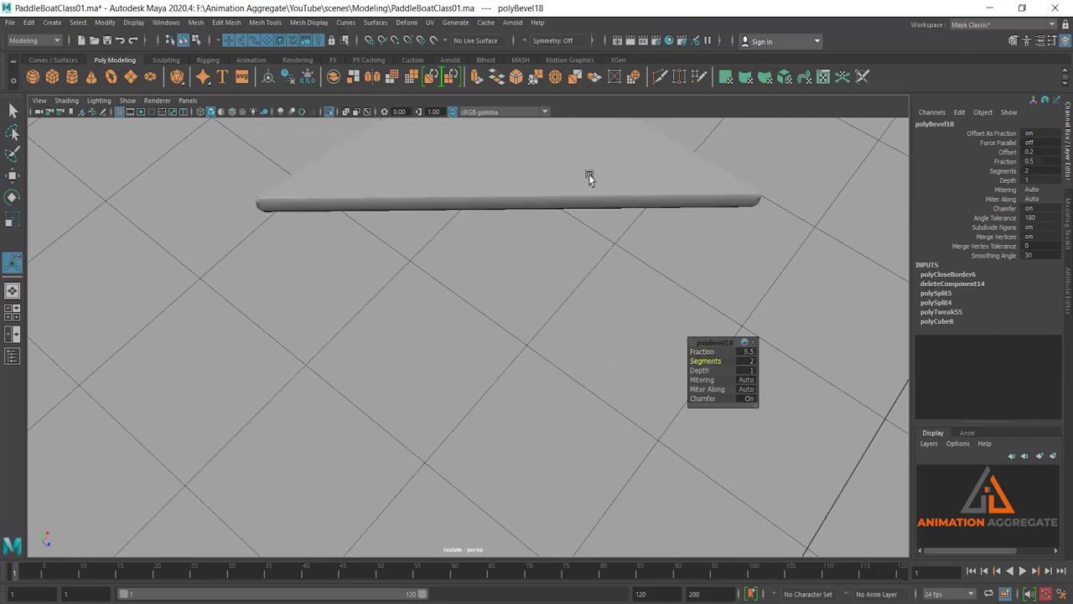
right_drag(590, 177, 644, 148)
click(634, 154)
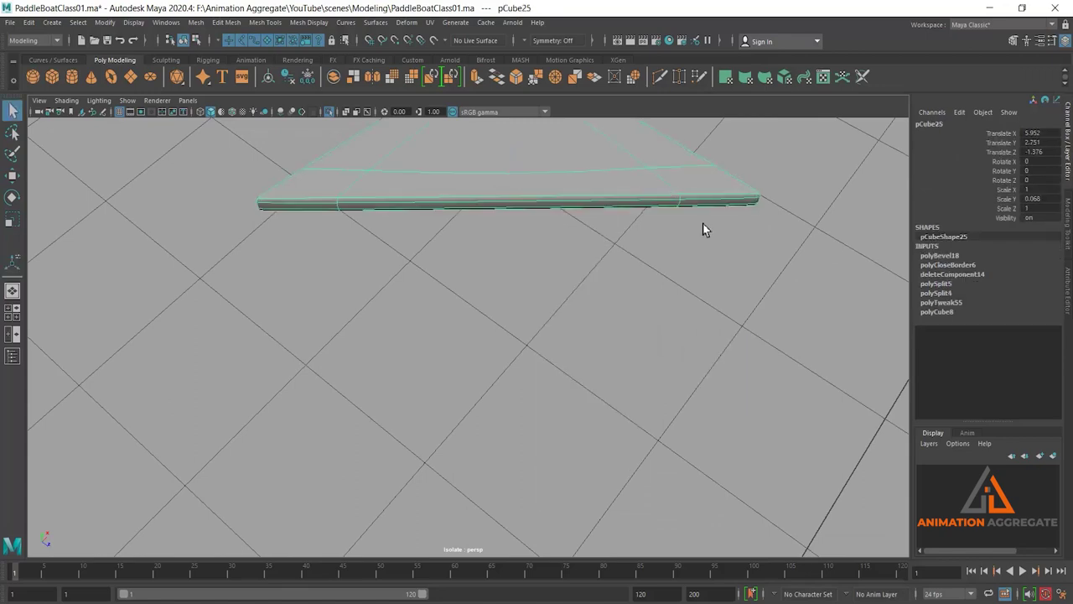
alt+drag(678, 327, 284, 139)
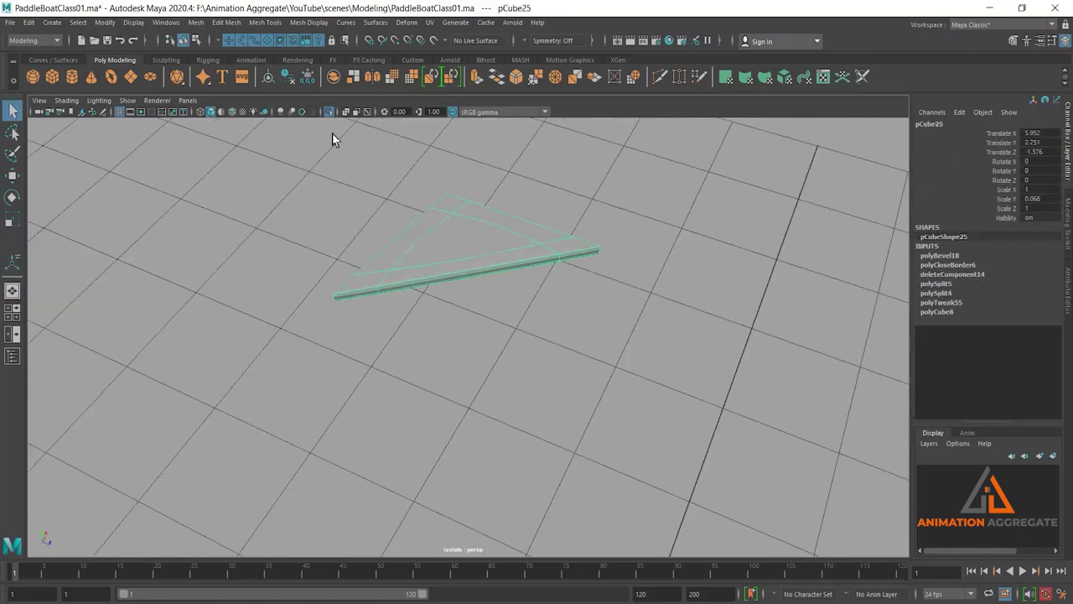
Step: Turn off Isolate Select and frame the brace inside the boat
click(328, 111)
scroll(584, 340, up, 3)
alt+drag(584, 341, 462, 247)
scroll(460, 226, up, 3)
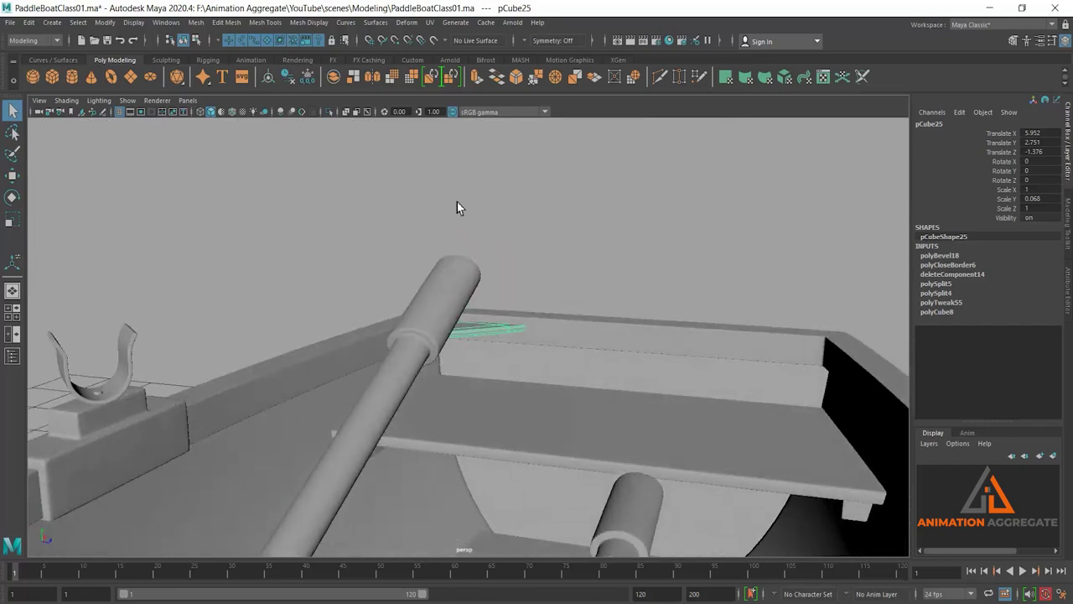
key(f)
alt+drag(472, 328, 514, 308)
key(w)
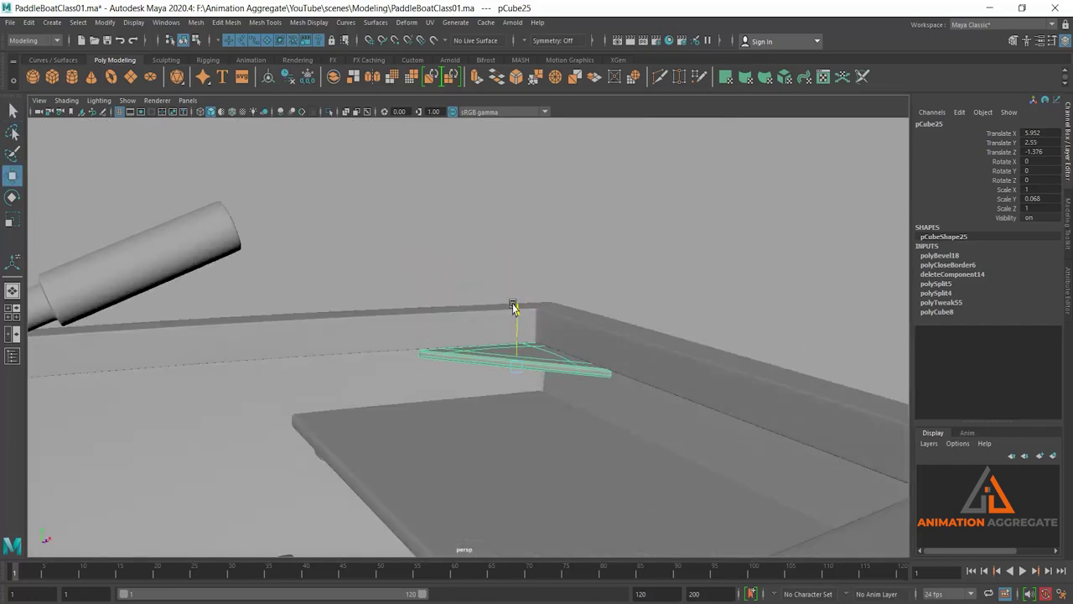
Step: Lower the brace to Y 2.558 and mirror it across world Z to the opposite stern corner
scroll(536, 351, down, 5)
mouse_move(391, 210)
alt+mouse_down()
mouse_move(522, 307)
mouse_move(593, 268)
alt+mouse_up()
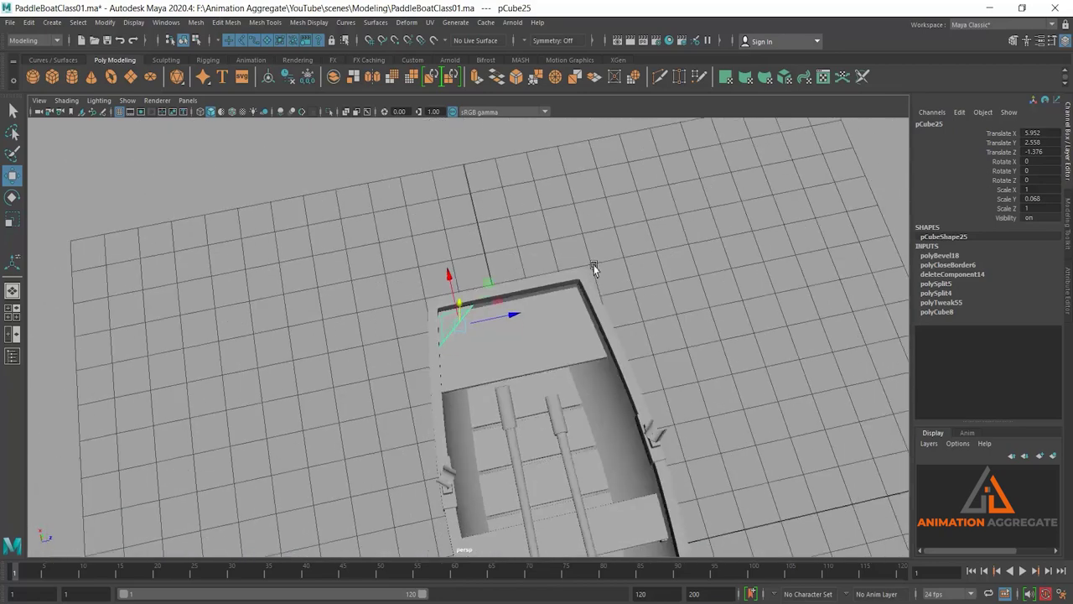
shift+right_click(627, 229)
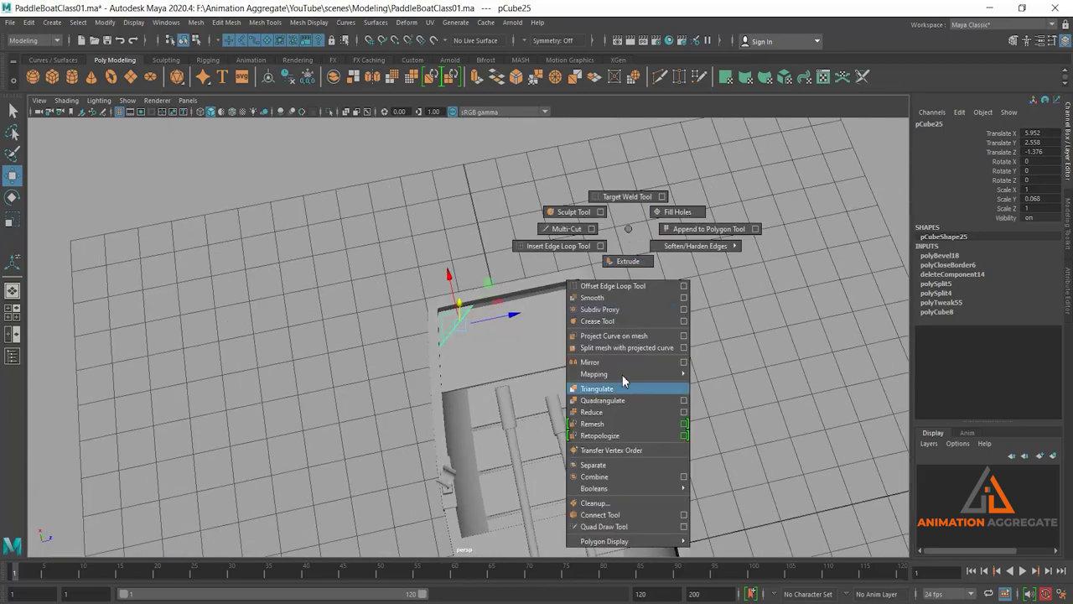
click(624, 362)
mouse_move(665, 321)
alt+mouse_down()
mouse_move(563, 271)
mouse_move(559, 321)
mouse_move(523, 340)
mouse_move(589, 266)
alt+mouse_up()
click(563, 271)
scroll(539, 323, up, 5)
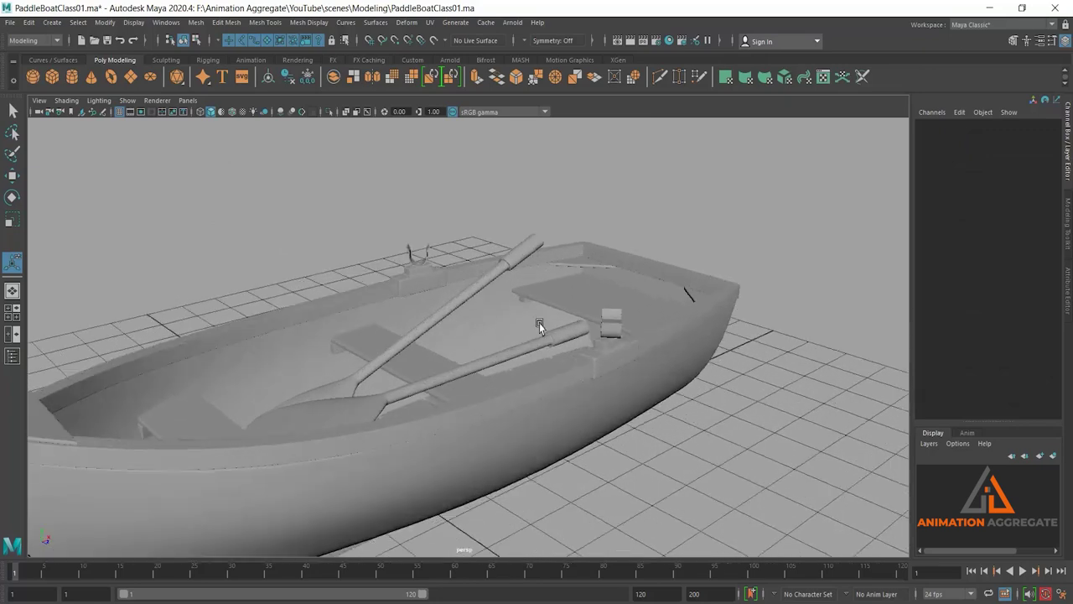
scroll(548, 321, down, 5)
mouse_move(548, 321)
alt+mouse_down()
mouse_move(497, 296)
mouse_move(515, 235)
mouse_move(579, 306)
mouse_move(567, 301)
alt+mouse_up()
mouse_move(567, 301)
alt+right_down()
mouse_move(587, 271)
mouse_move(613, 259)
mouse_move(630, 270)
alt+right_up()
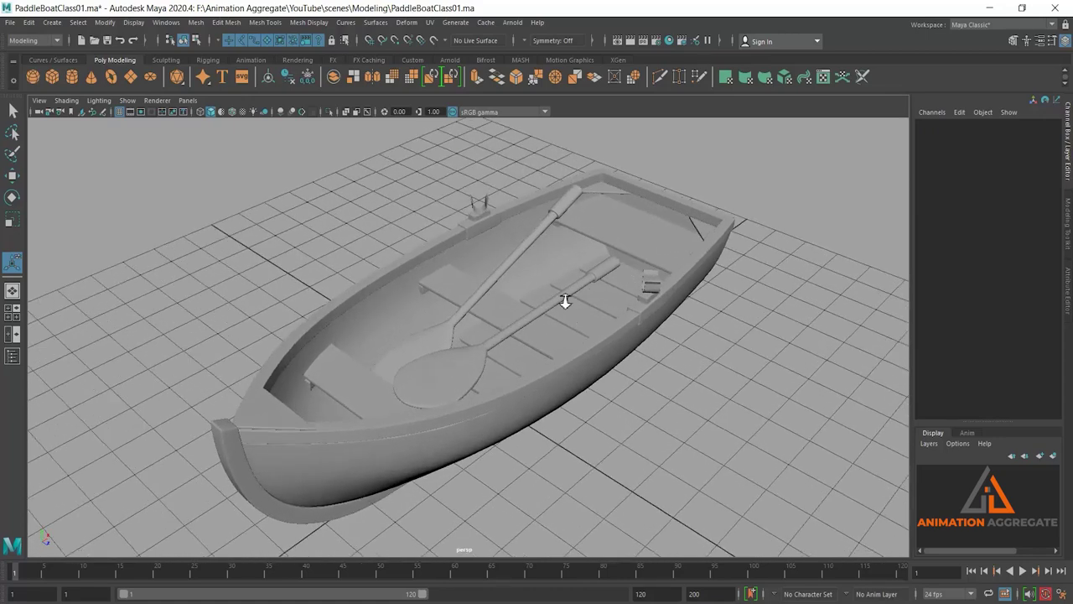
mouse_move(562, 302)
alt+mouse_down()
mouse_move(545, 313)
mouse_move(554, 352)
mouse_move(539, 354)
mouse_move(522, 300)
alt+mouse_up()
alt+middle_drag(522, 300, 534, 323)
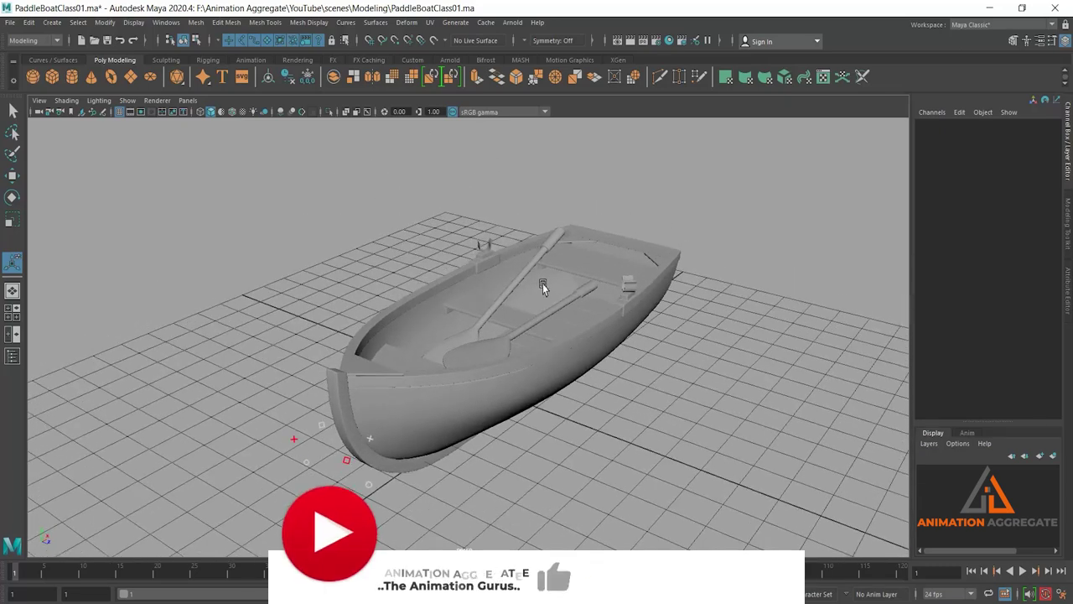